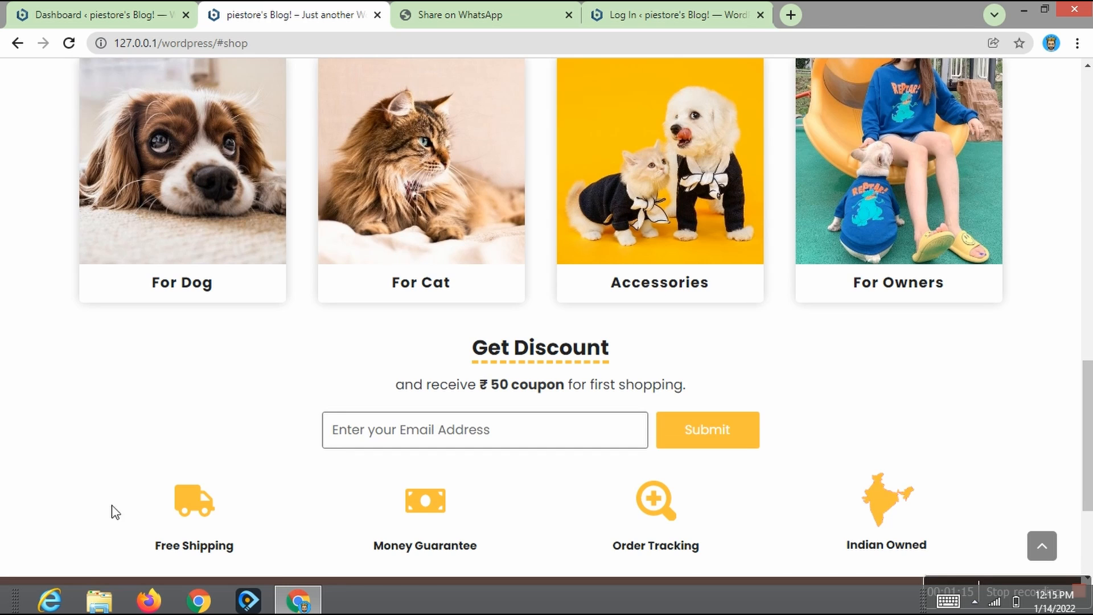
- Go from the cart page to checkout and scroll to the billing details and order summary
scroll(1088, 433, down, 3)
scroll(1088, 248, up, 7)
scroll(1088, 121, up, 15)
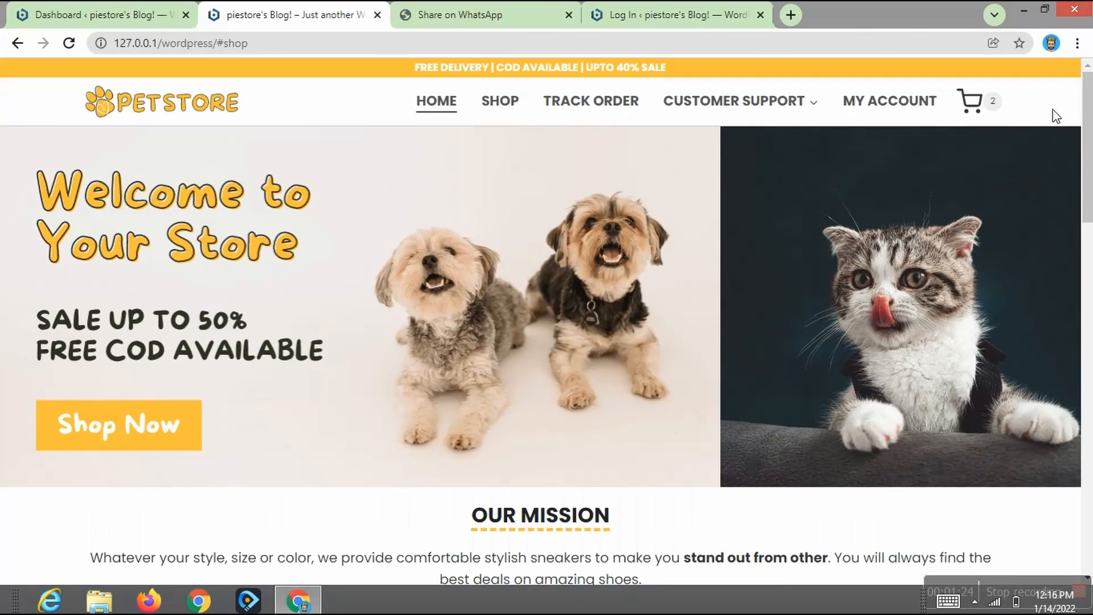
mouse_move(970, 103)
click(878, 242)
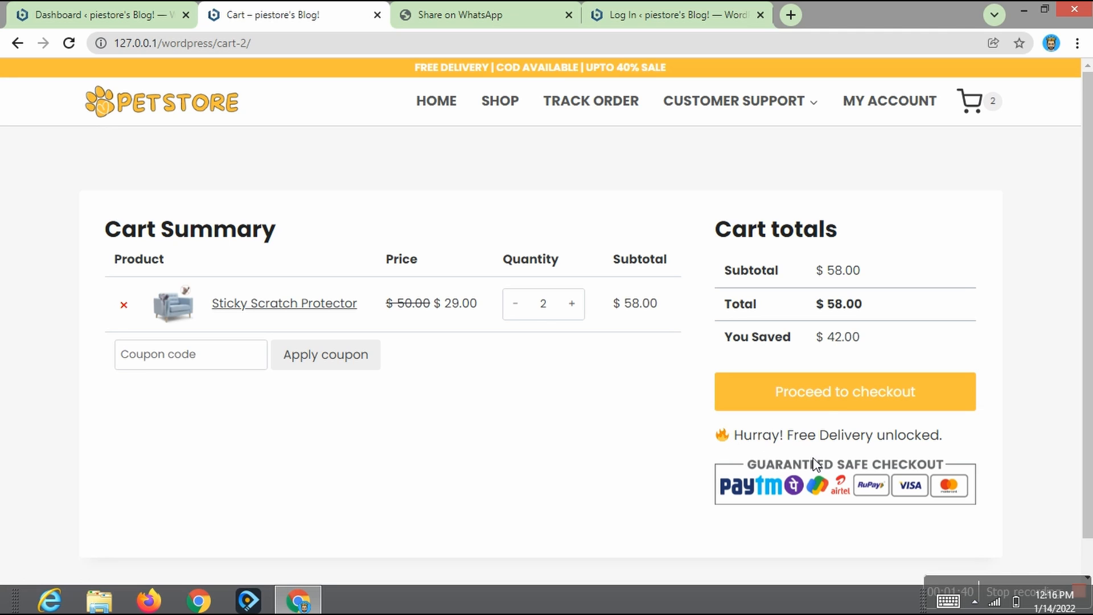
click(817, 409)
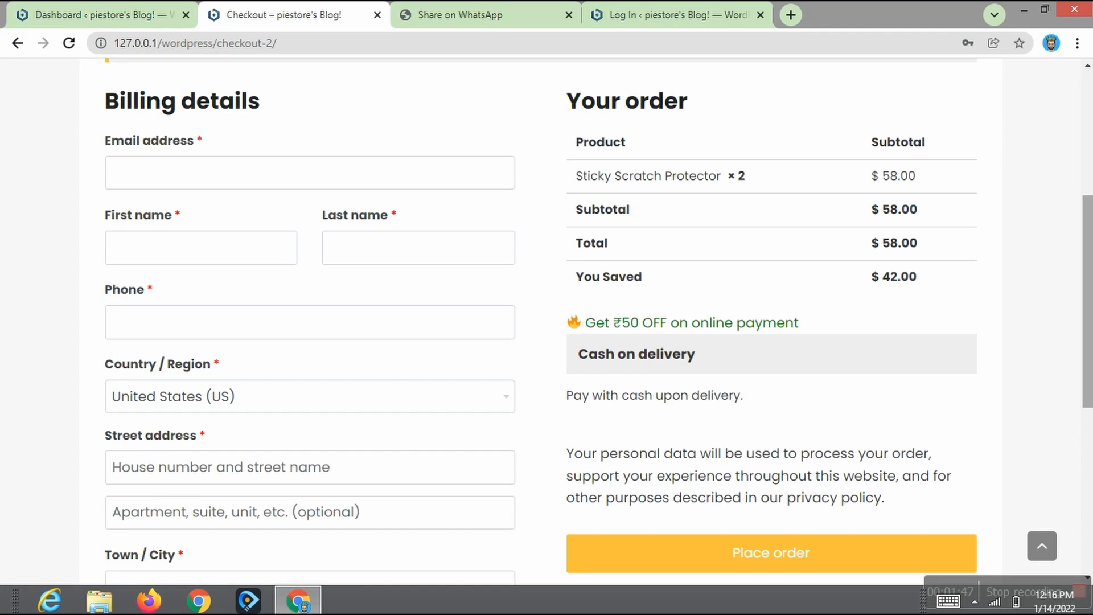
scroll(820, 415, down, 3)
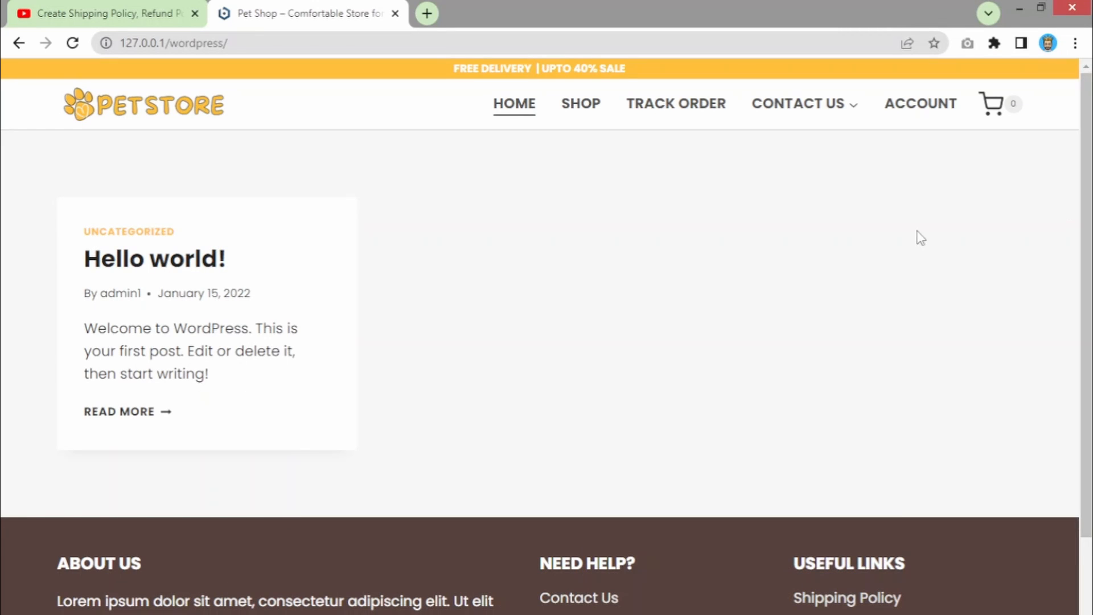
- Load the site's wp-admin login page in a new tab using the copied storefront address
scroll(717, 254, down, 1)
scroll(718, 254, up, 1)
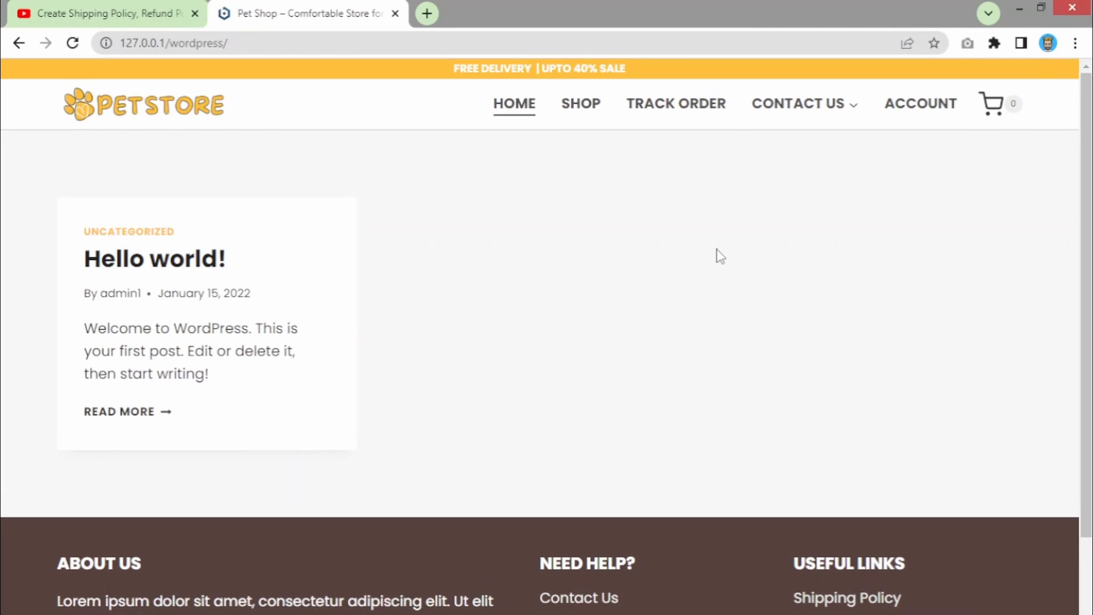
click(263, 40)
key(ctrl+c)
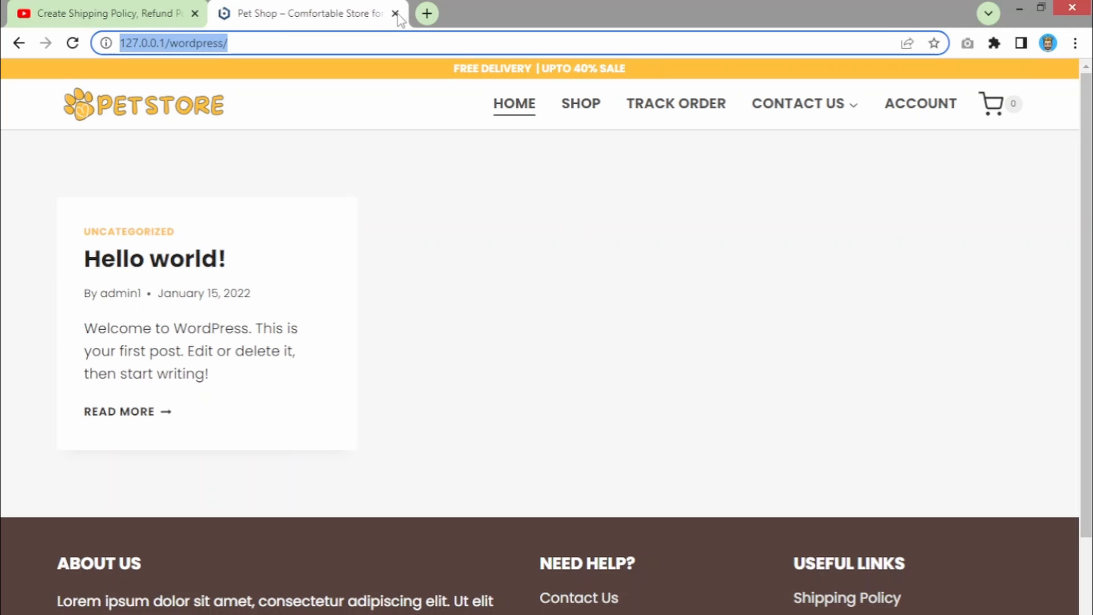
click(427, 13)
key(ctrl+v)
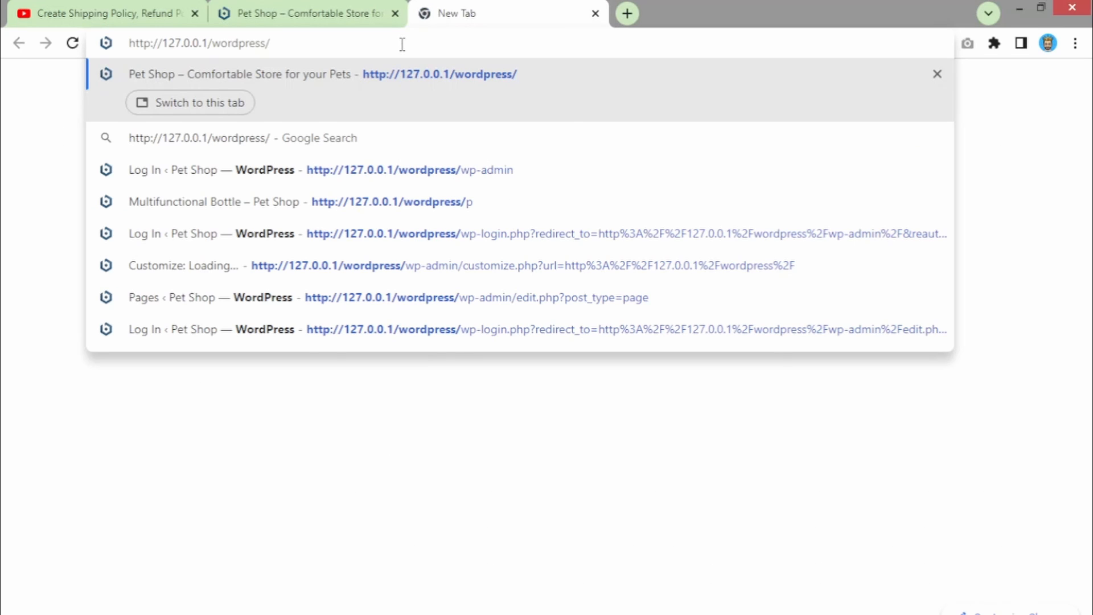
text(wp-admin)
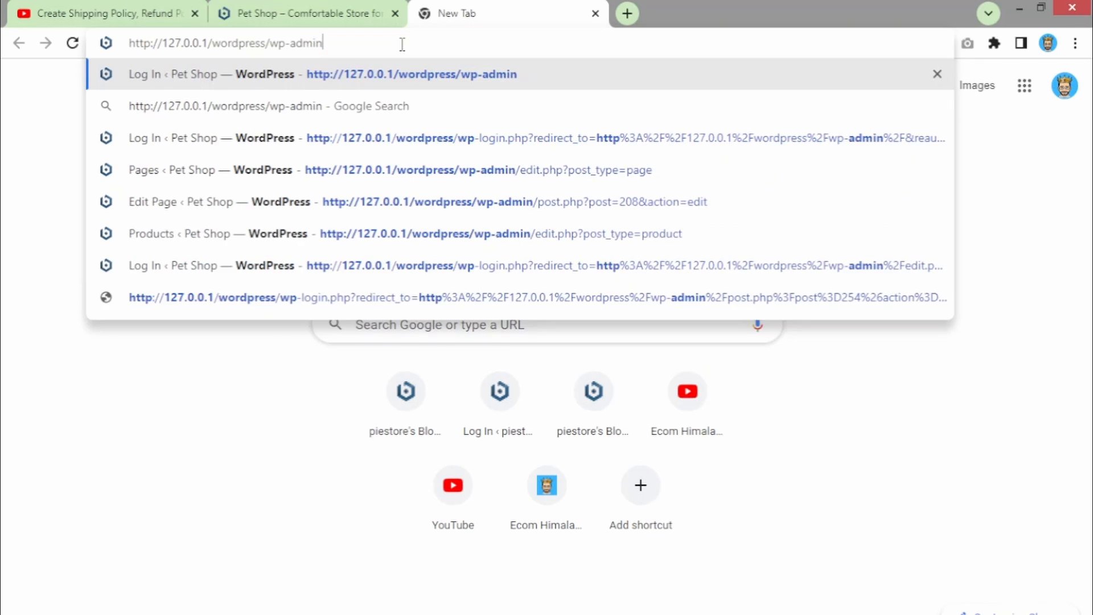
key(Return)
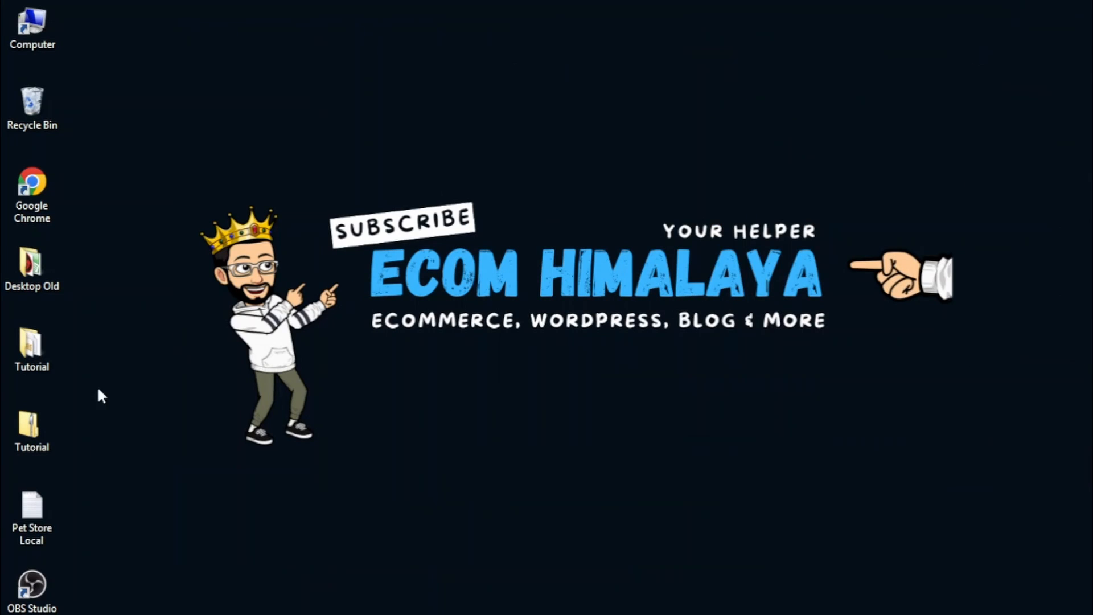
- Log in with the admin username and the password saved in Notepad, then return to the storefront
double_click(48, 498)
double_click(561, 168)
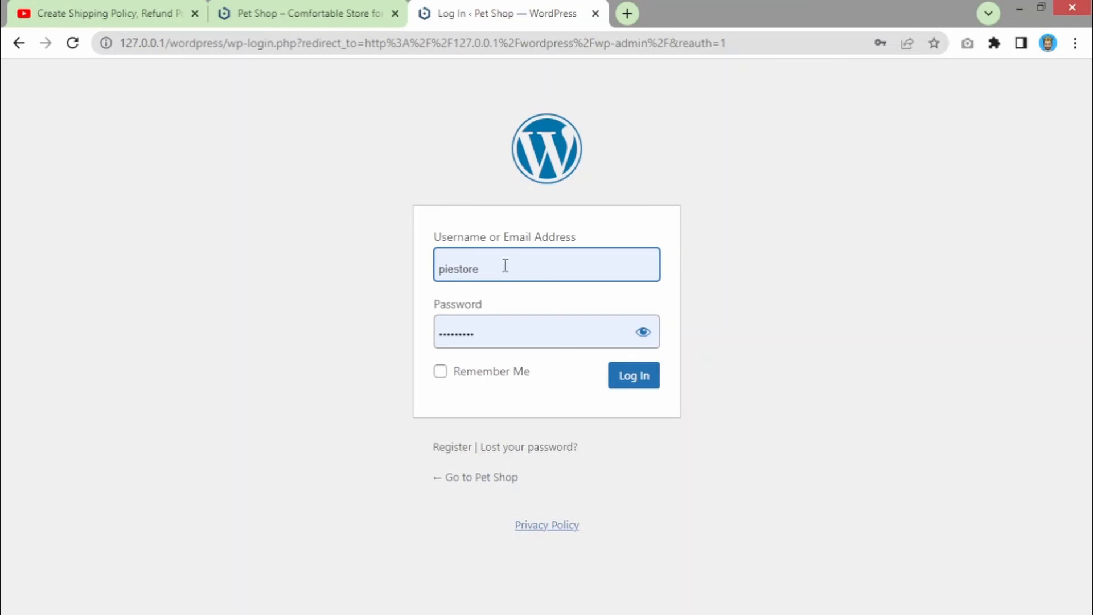
double_click(504, 266)
key(BackSpace)
text(admin1)
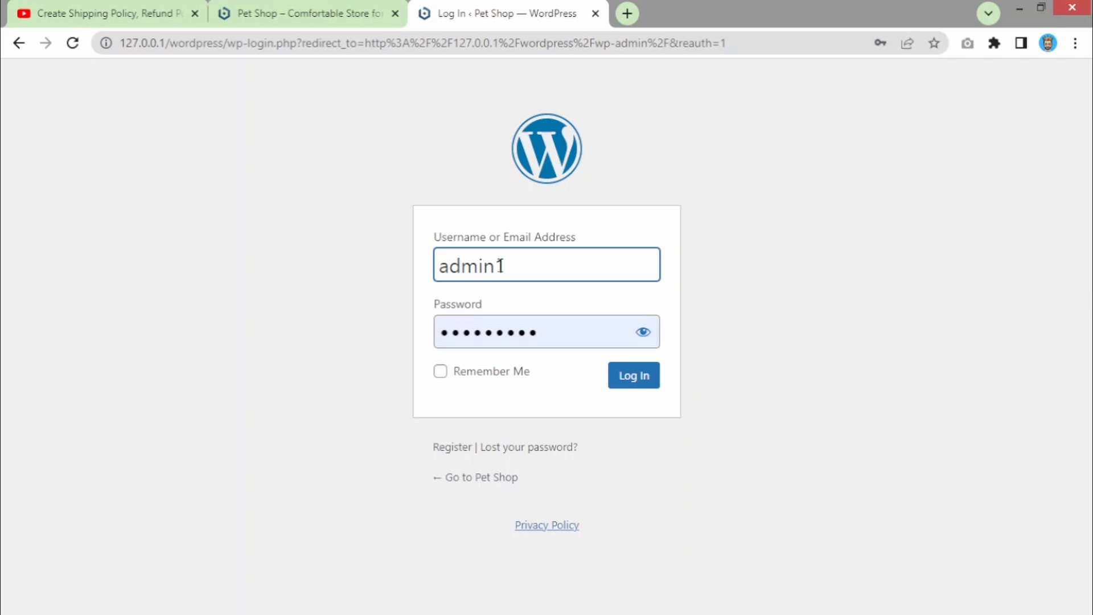
key(Tab)
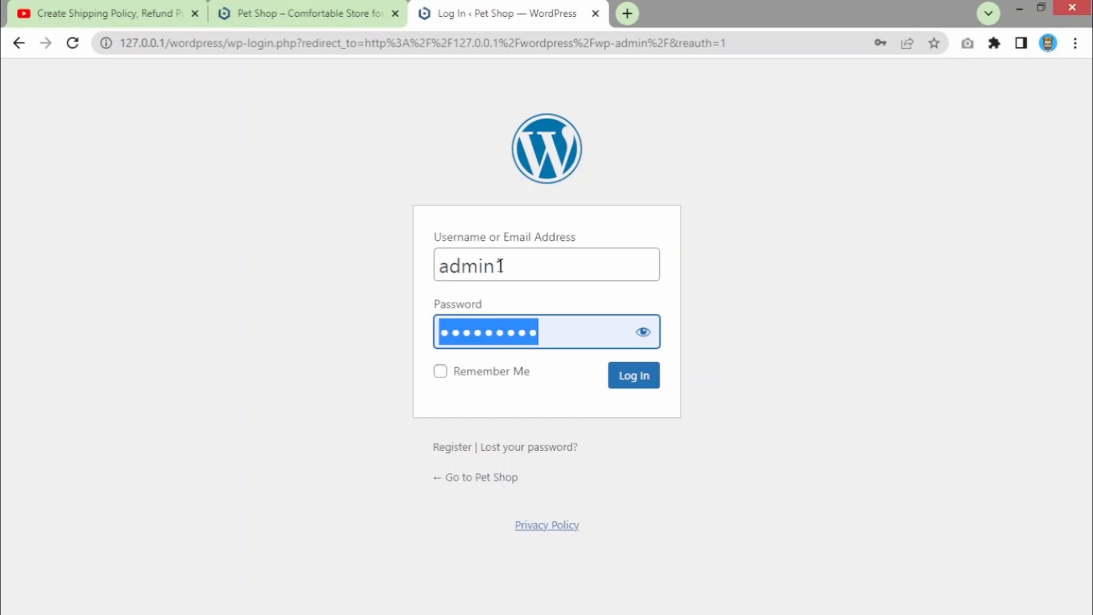
key(BackSpace)
key(ctrl+v)
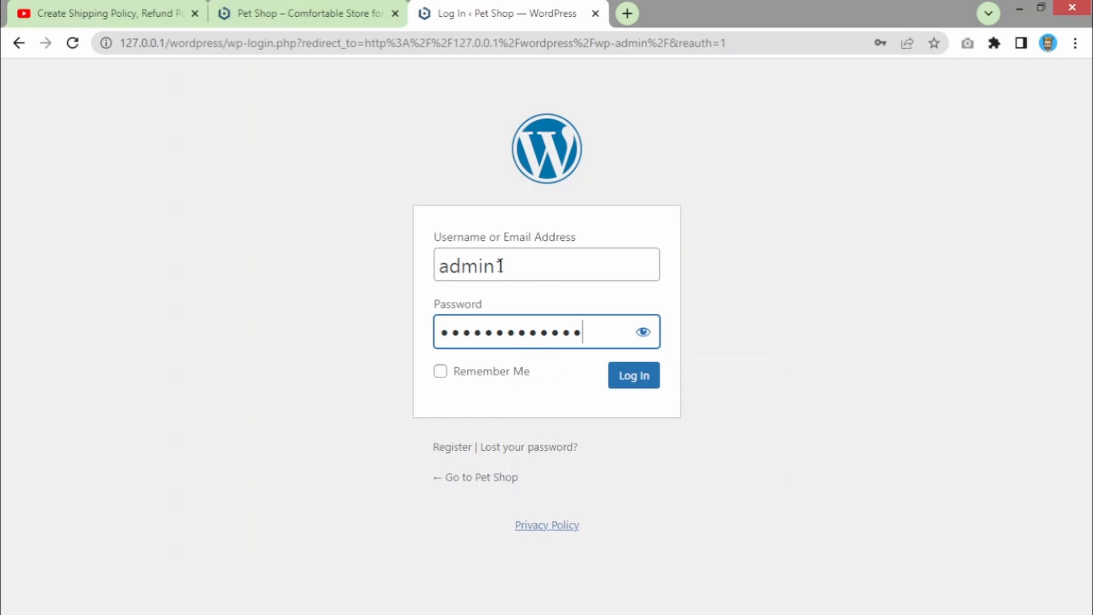
key(Return)
click(295, 5)
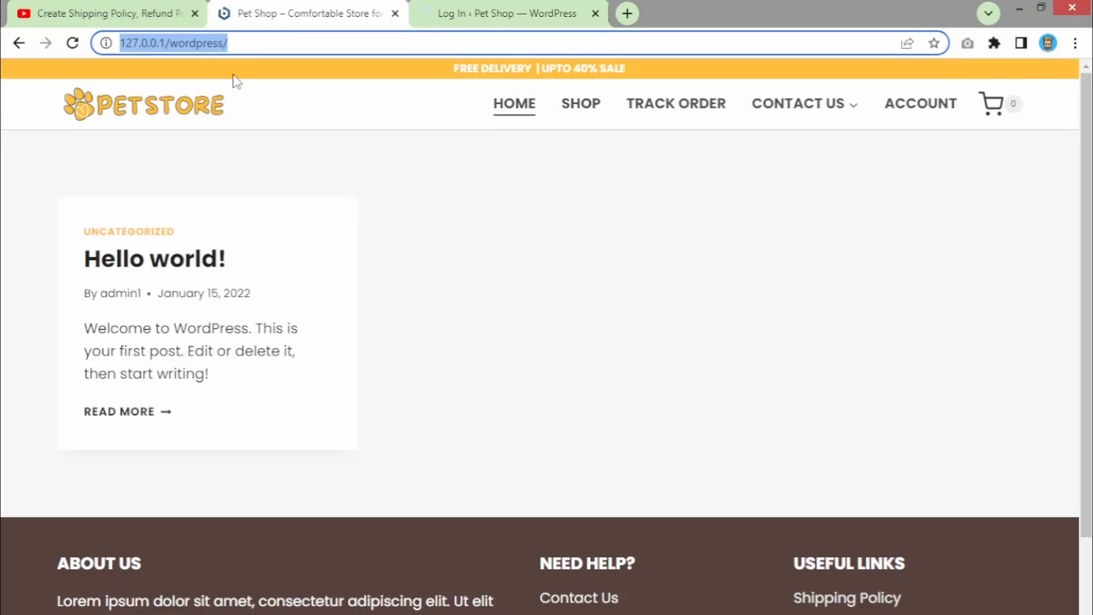
click(257, 45)
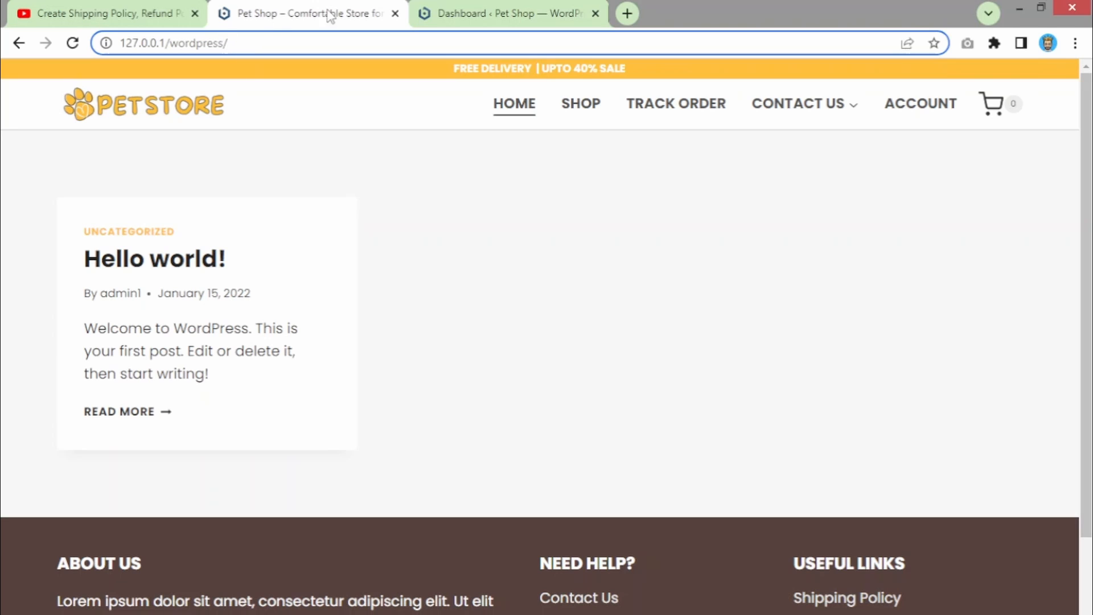
- Check the admin Dashboard tab and reload the storefront home page
click(449, 11)
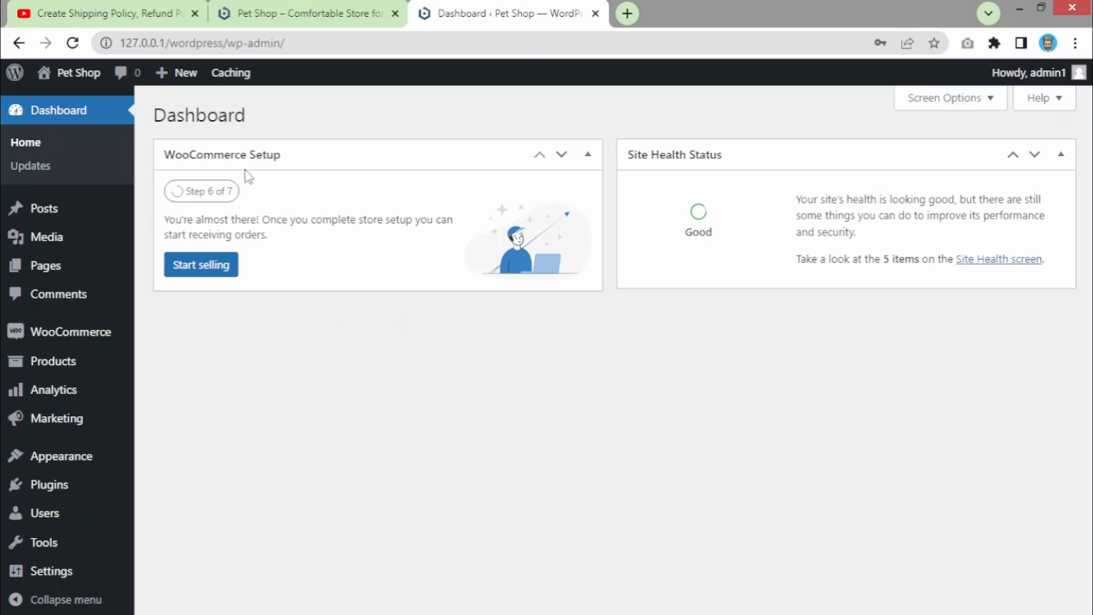
click(299, 11)
click(168, 119)
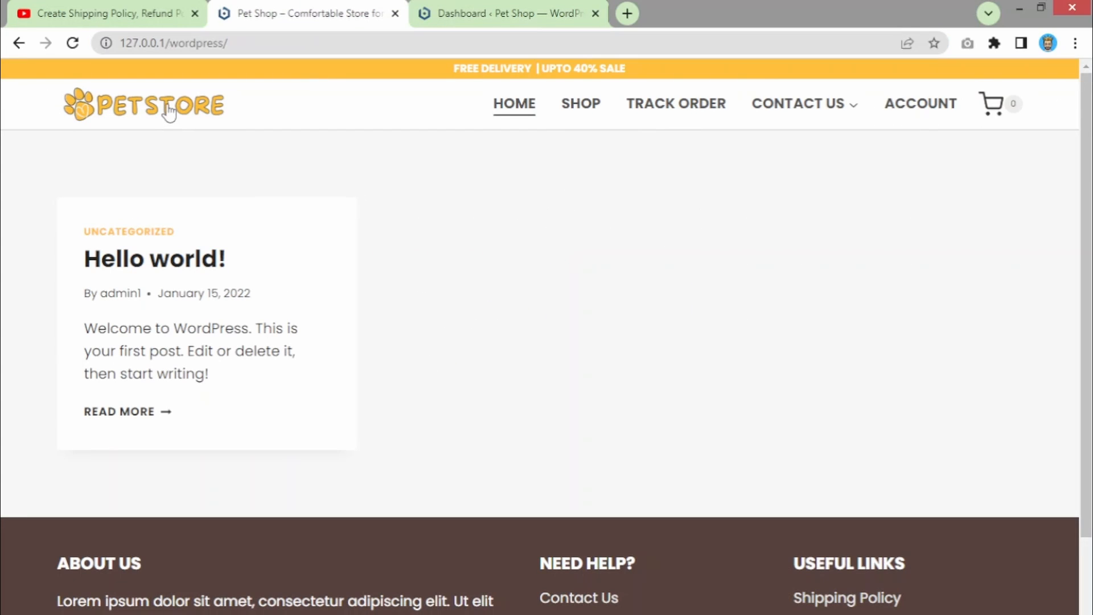
click(465, 8)
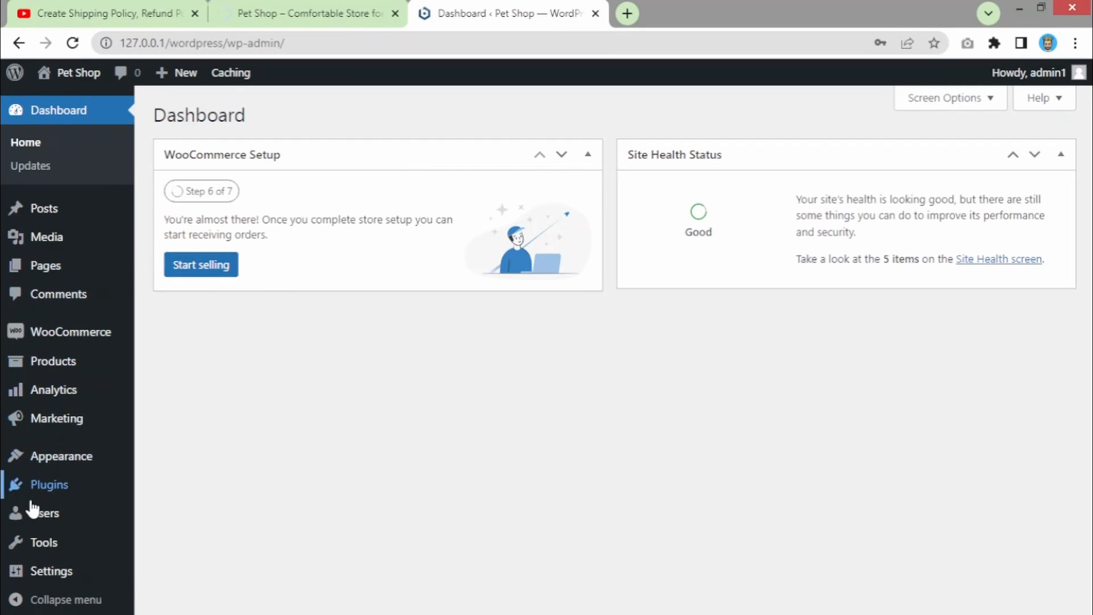
- Show All Pages and open the first (no title) page's live view in a new tab
mouse_move(45, 265)
click(156, 273)
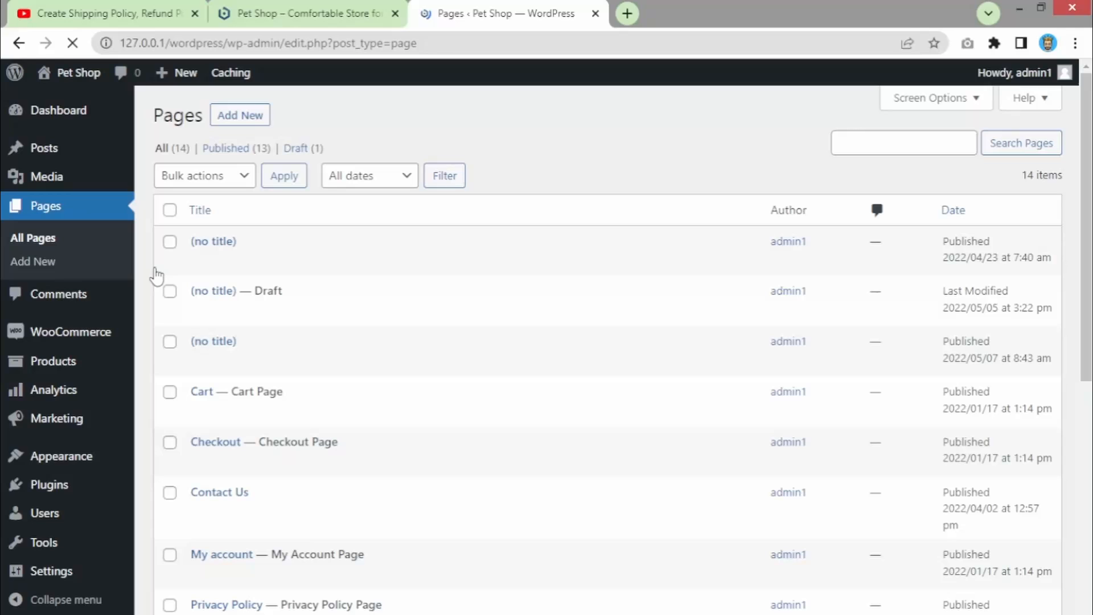
mouse_move(215, 261)
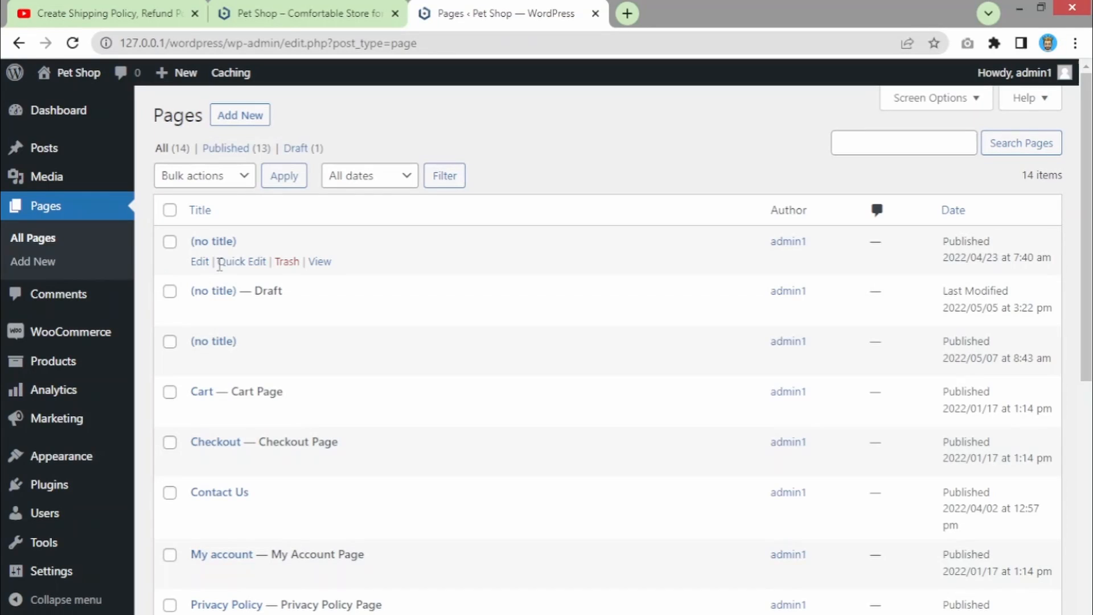
middle_click(319, 262)
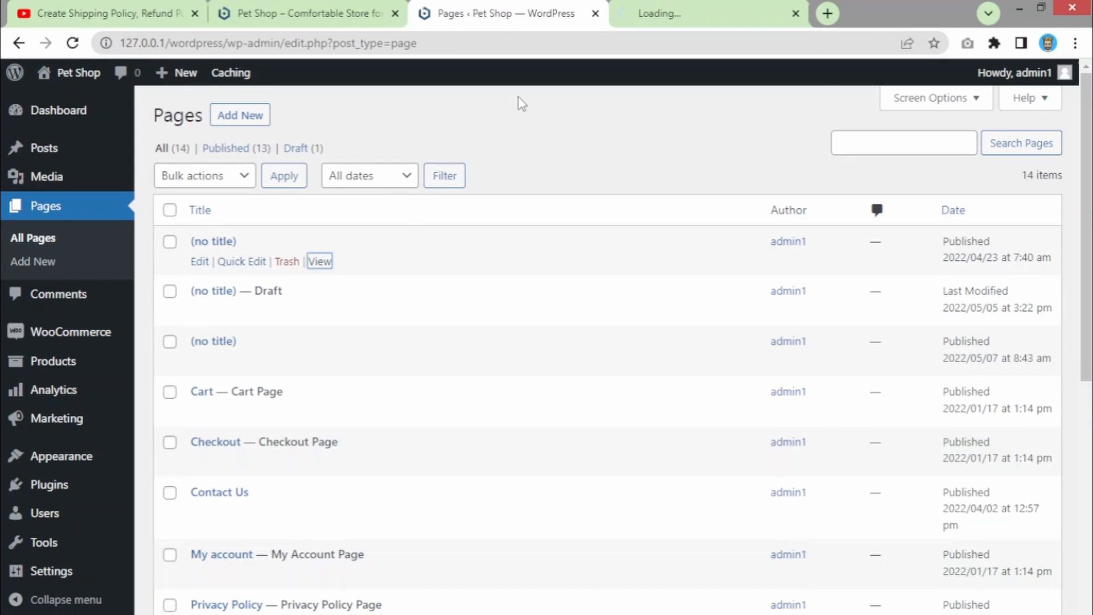
- Move the newly opened page's tab ahead of the Pages tab and scroll through it
click(629, 14)
drag(630, 14, 459, 12)
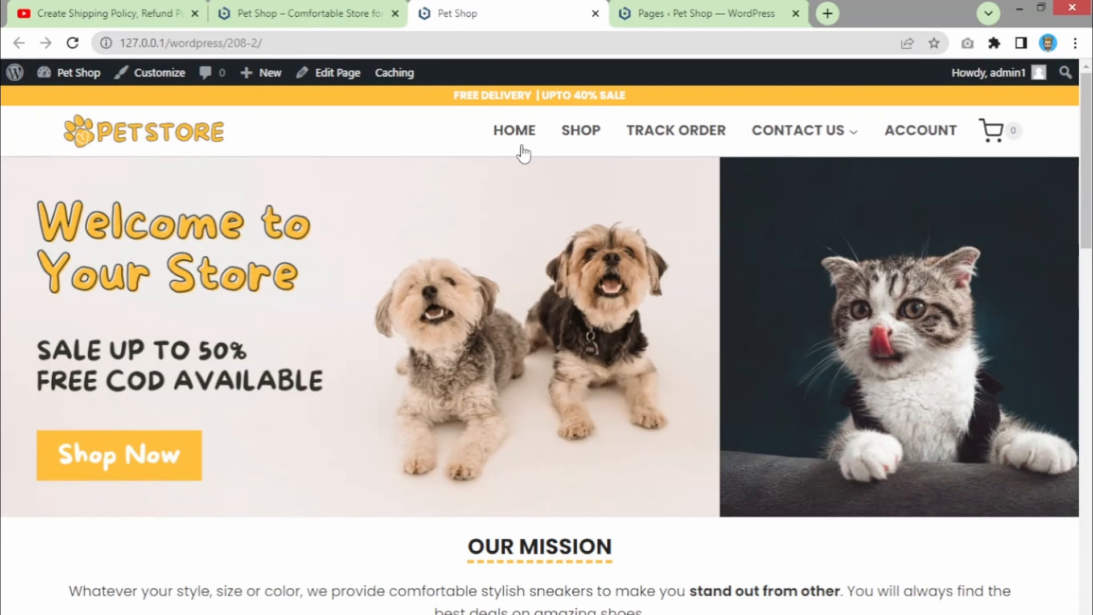
scroll(488, 367, down, 3)
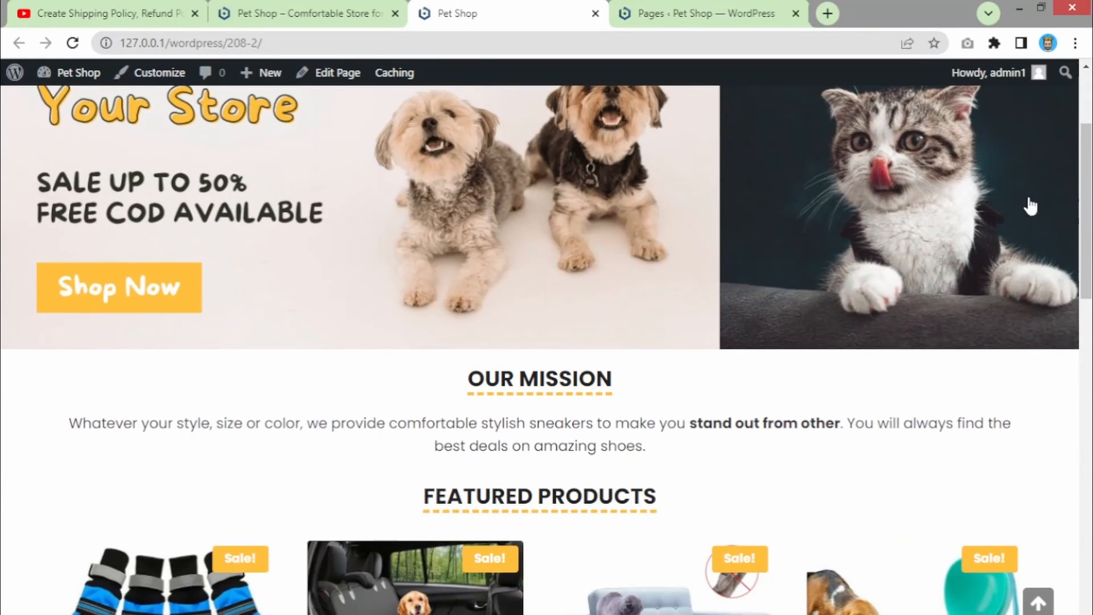
drag(1087, 203, 1084, 130)
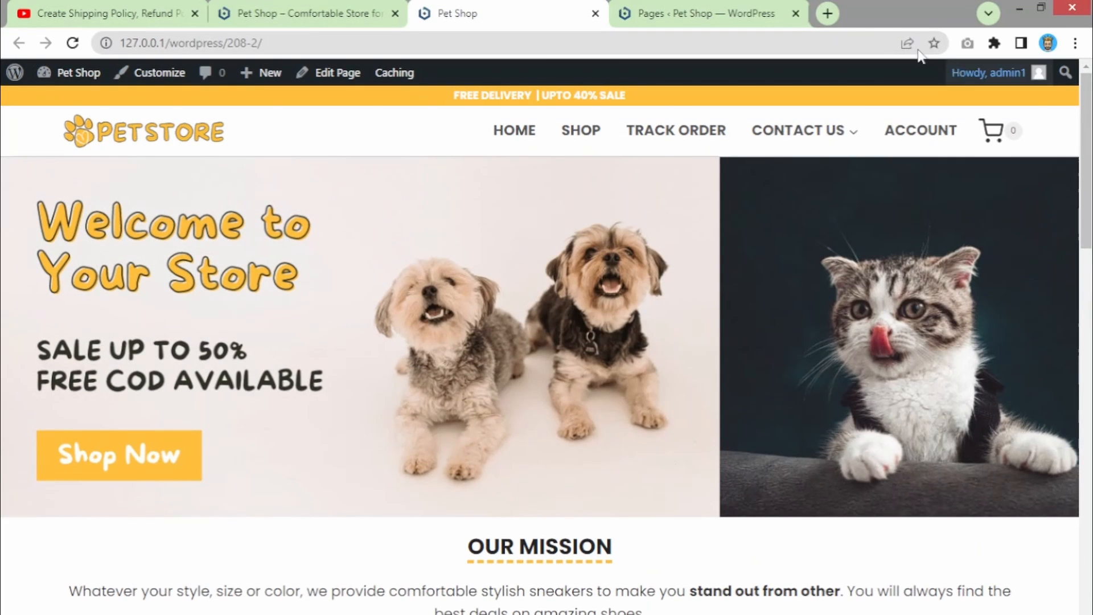
- Compare the Hello world! storefront with the Welcome to Your Store page
click(304, 8)
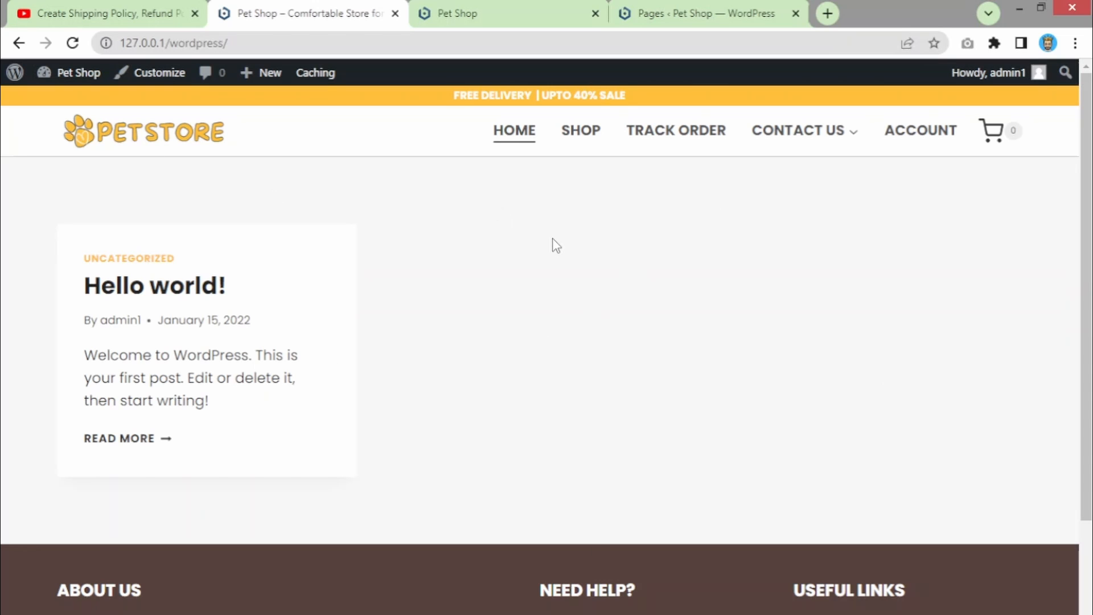
click(501, 9)
click(336, 16)
click(476, 17)
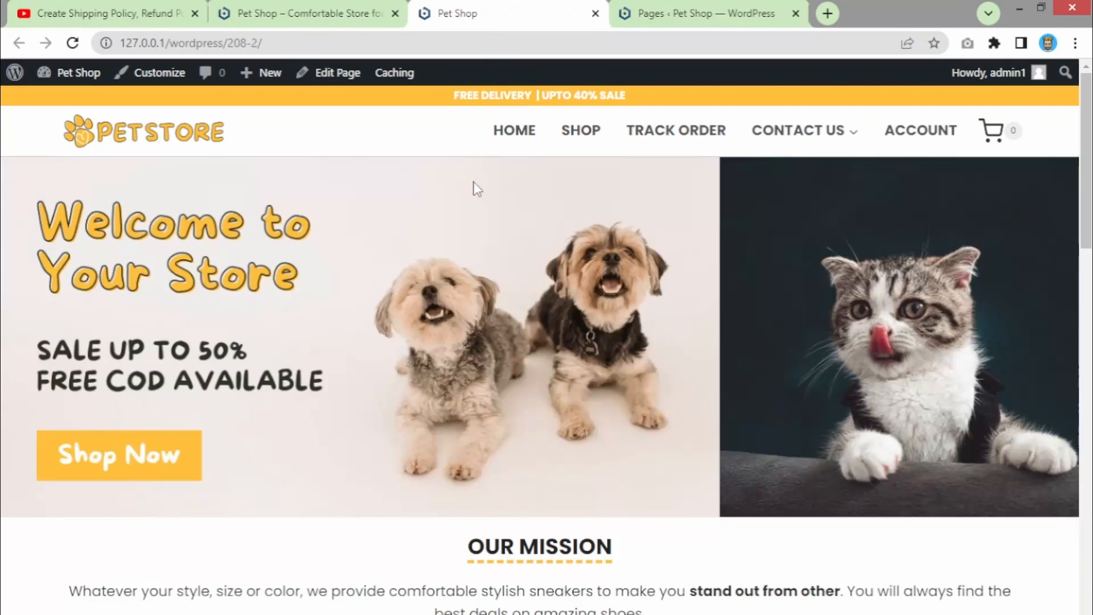
click(325, 8)
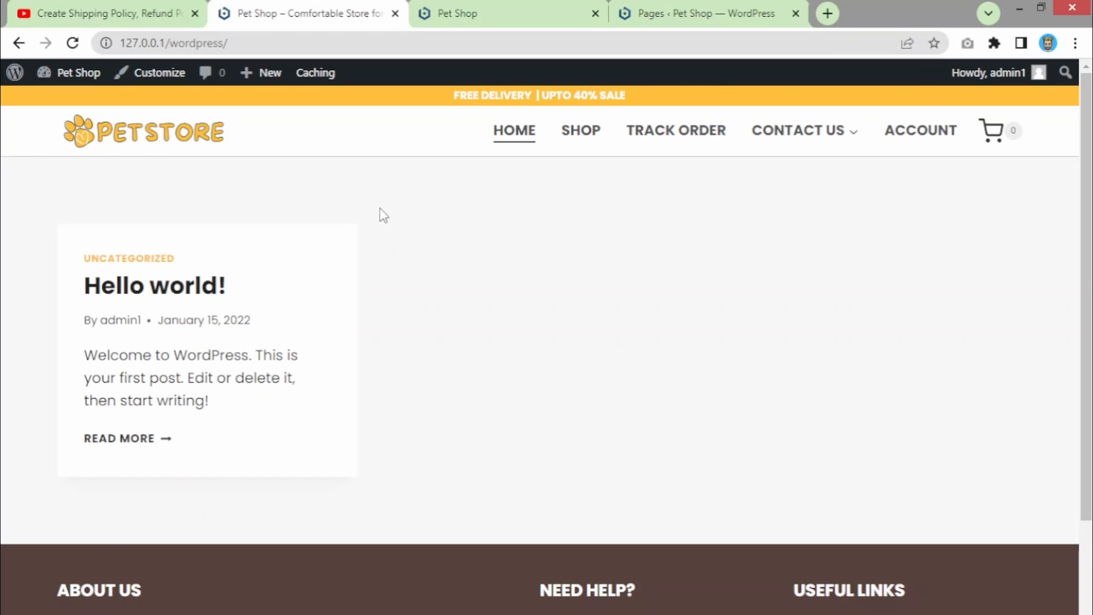
- Scroll the Hello world! storefront to review its footer policy links
scroll(390, 223, down, 3)
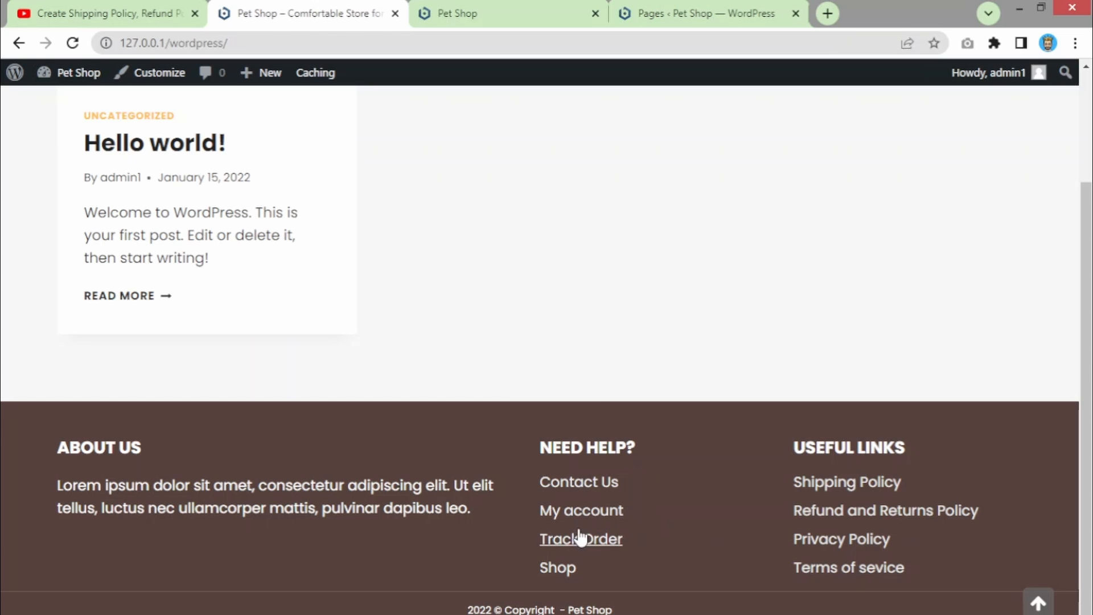
scroll(601, 398, up, 2)
scroll(601, 398, down, 1)
scroll(601, 399, up, 2)
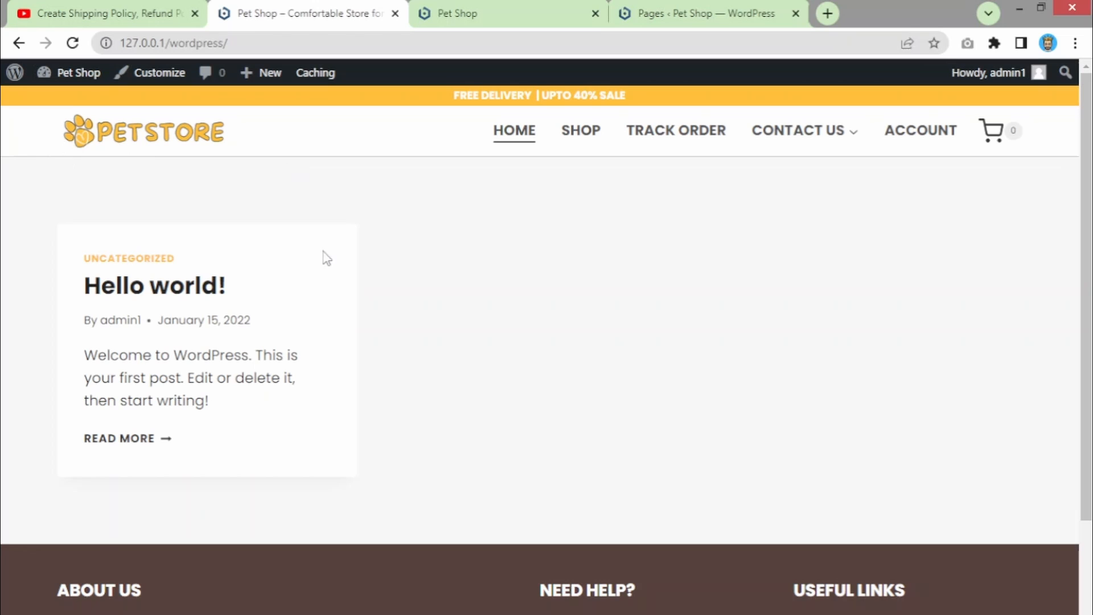
scroll(273, 530, down, 2)
scroll(285, 520, up, 2)
scroll(271, 464, down, 1)
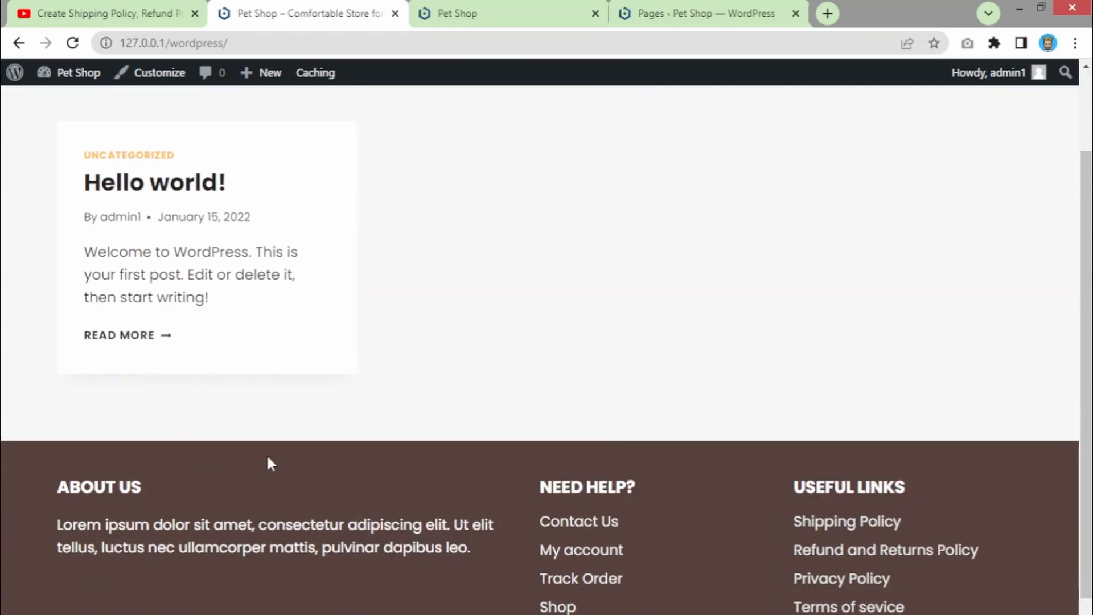
scroll(262, 428, up, 1)
scroll(262, 427, up, 1)
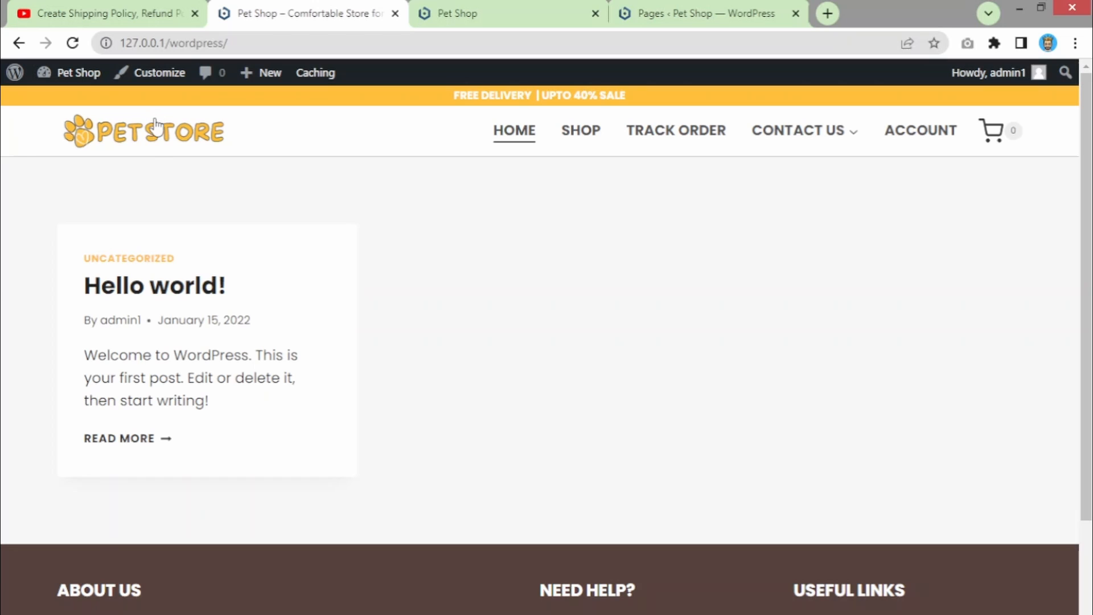
- Launch the Kadence Customizer from the admin bar and open its General section
click(157, 82)
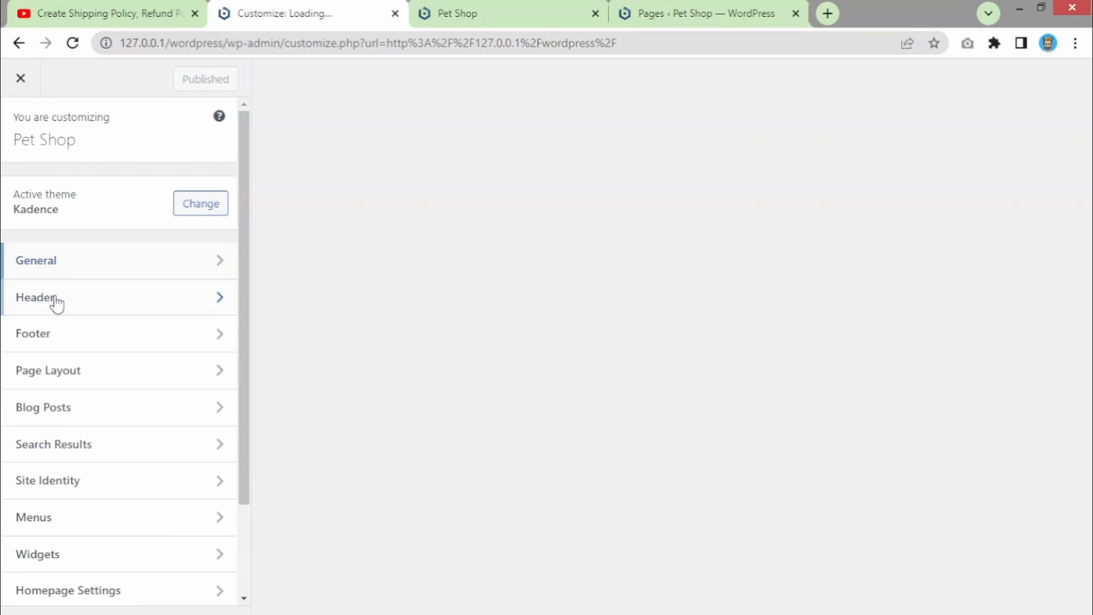
drag(239, 306, 249, 243)
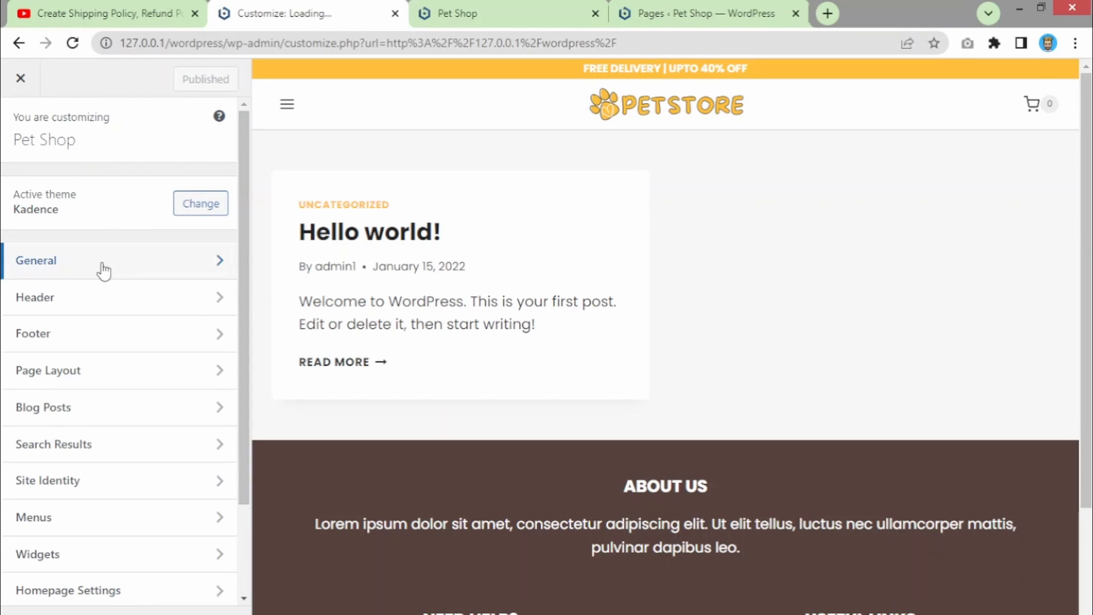
click(69, 272)
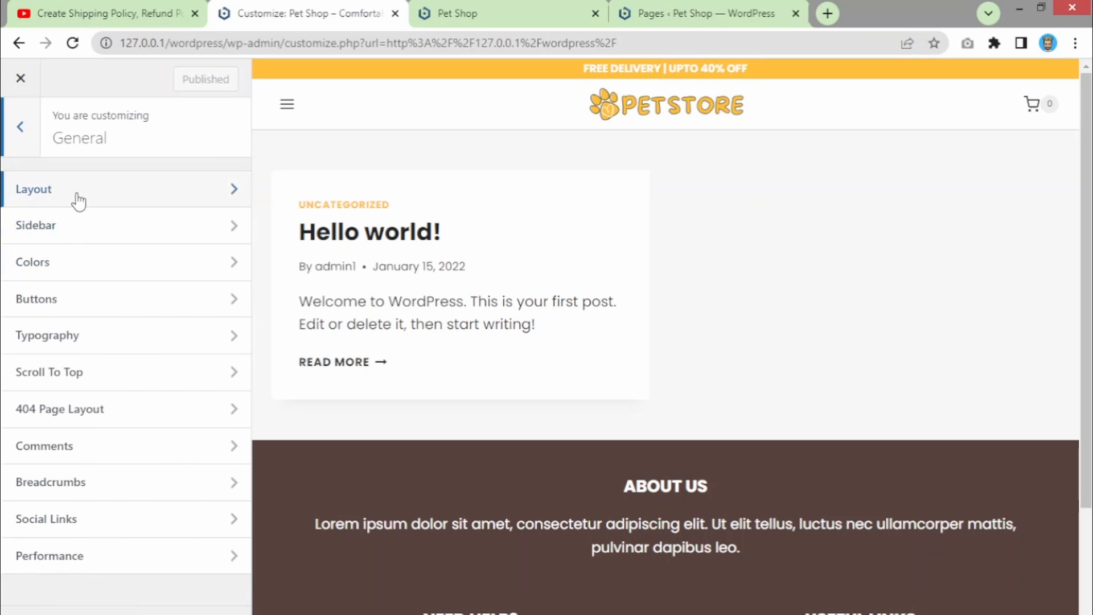
- Open the Colors settings and navigate the preview to the Shop page
click(68, 274)
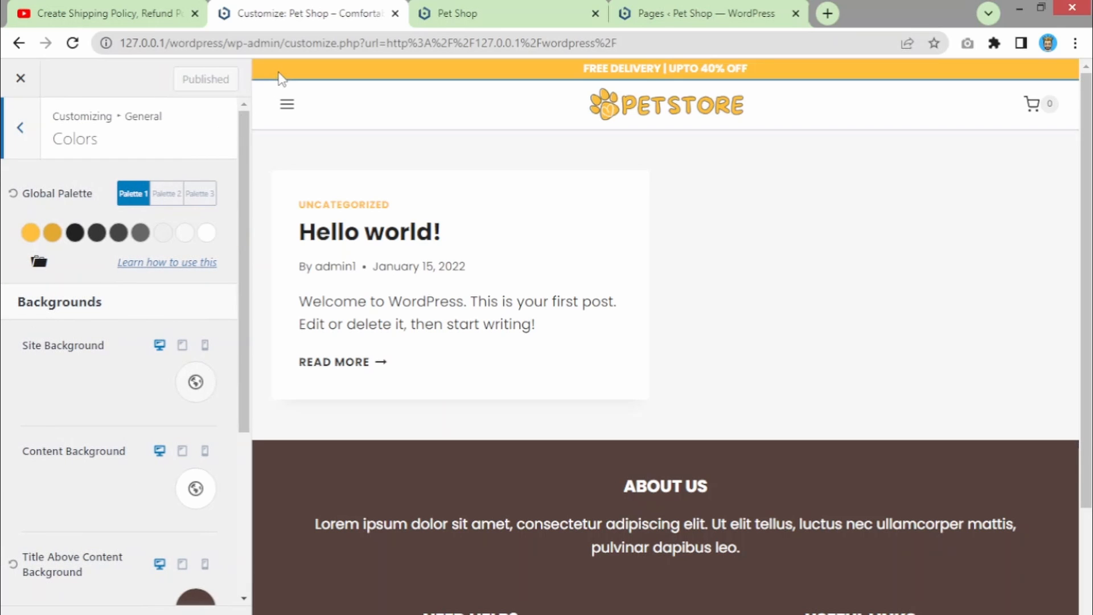
click(294, 110)
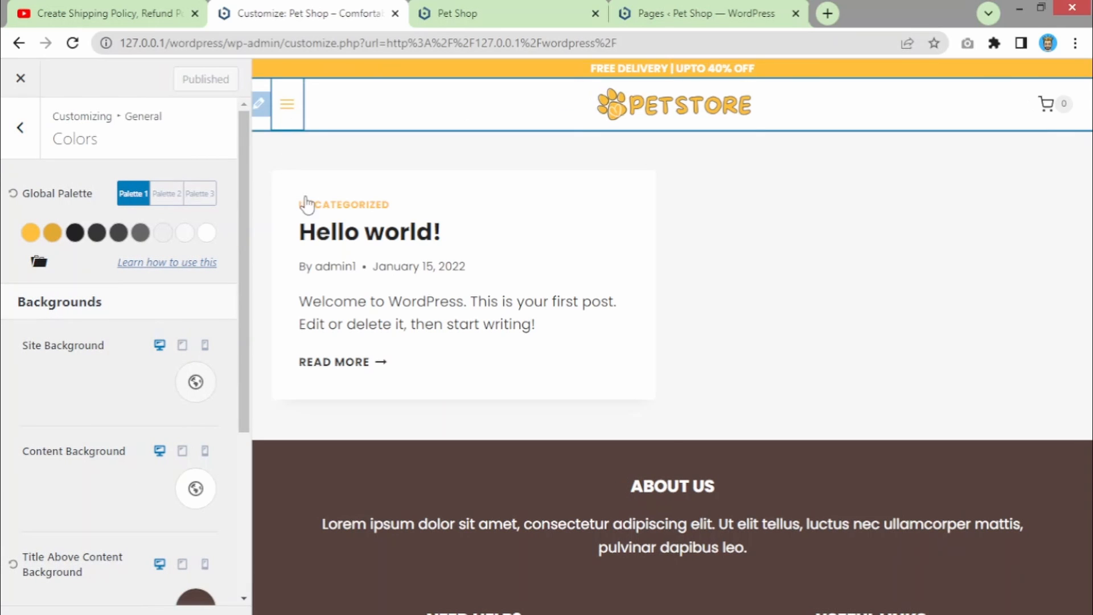
click(366, 286)
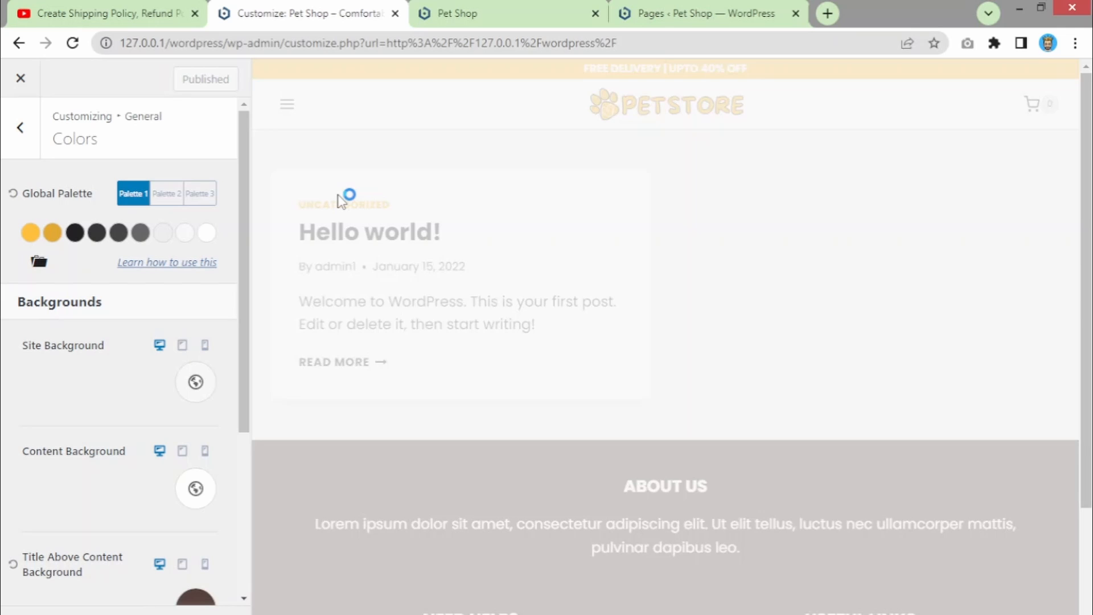
scroll(692, 342, down, 3)
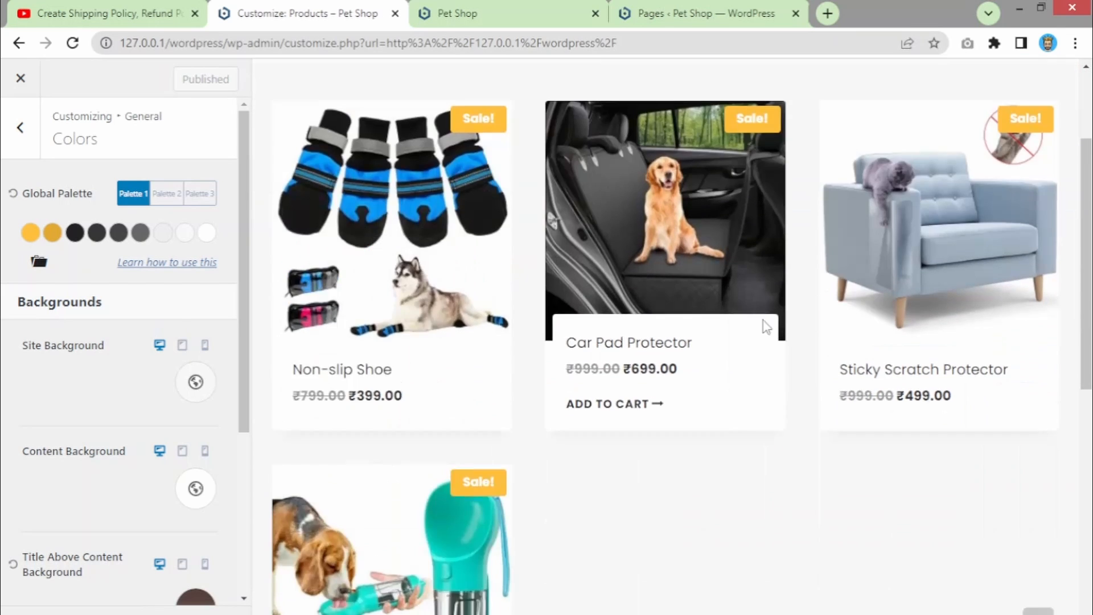
scroll(683, 433, down, 4)
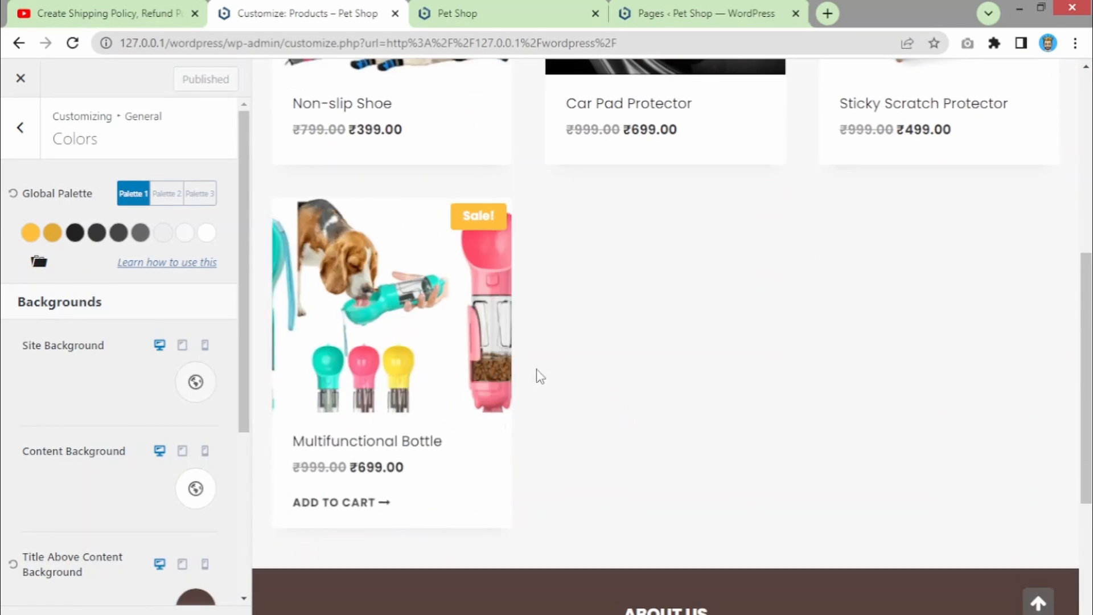
scroll(581, 382, up, 5)
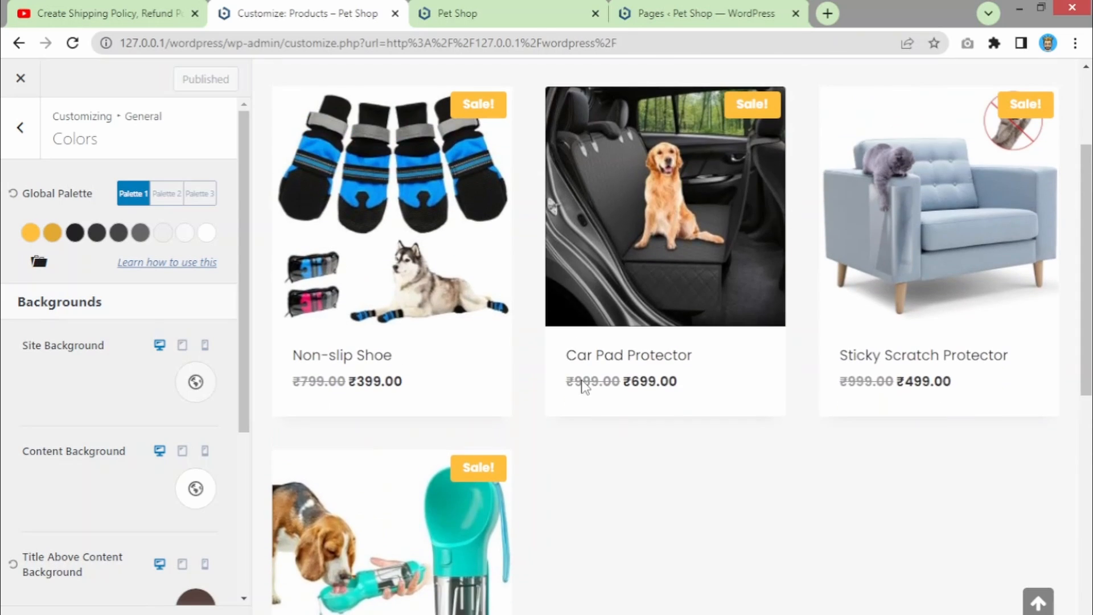
scroll(582, 381, up, 2)
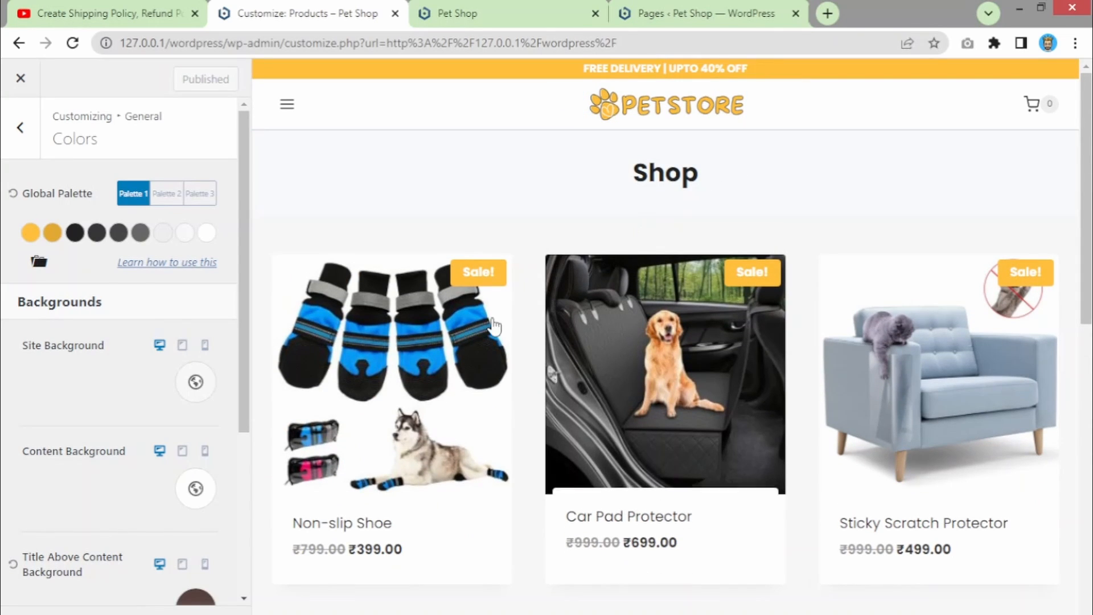
scroll(812, 333, down, 1)
scroll(797, 334, up, 1)
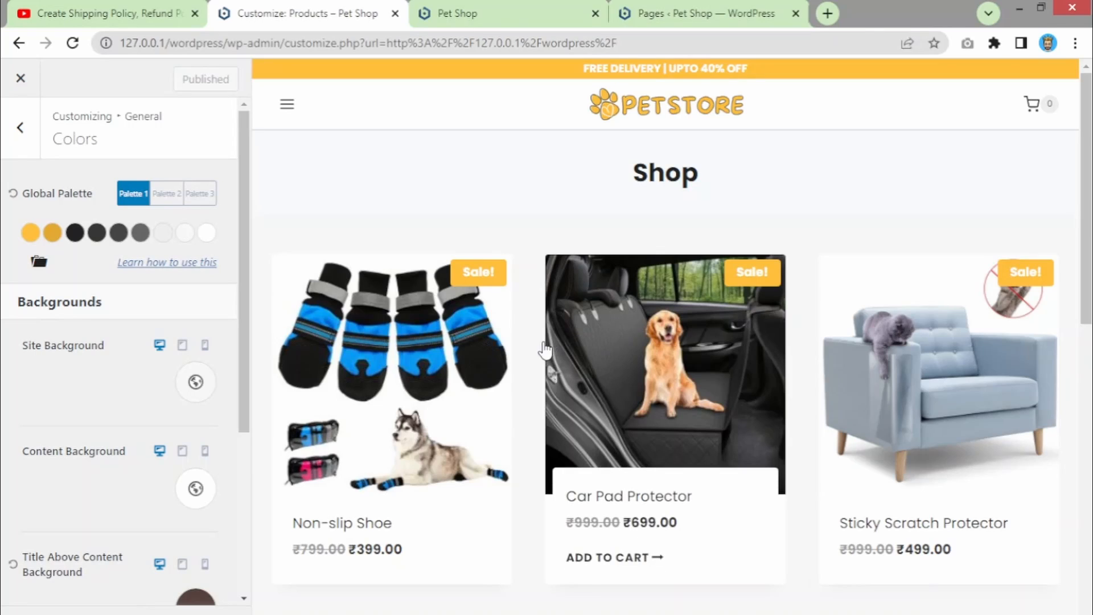
scroll(547, 364, down, 5)
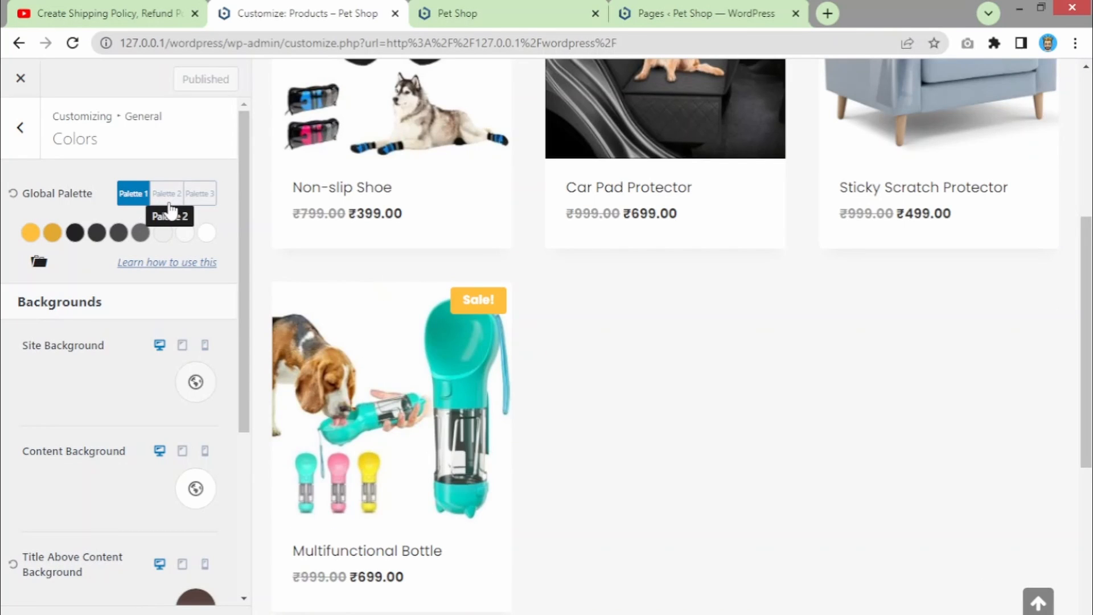
scroll(505, 256, up, 3)
scroll(508, 259, down, 4)
scroll(509, 259, up, 6)
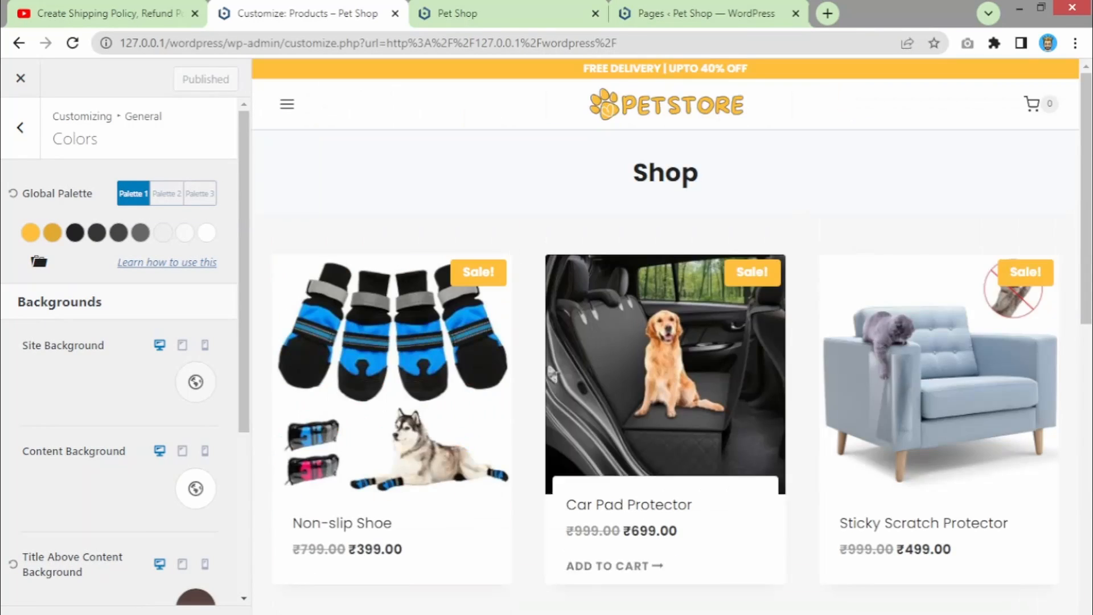
- Try Palettes 2 and 3, then apply the orange preset colour set to Palette 3
click(168, 196)
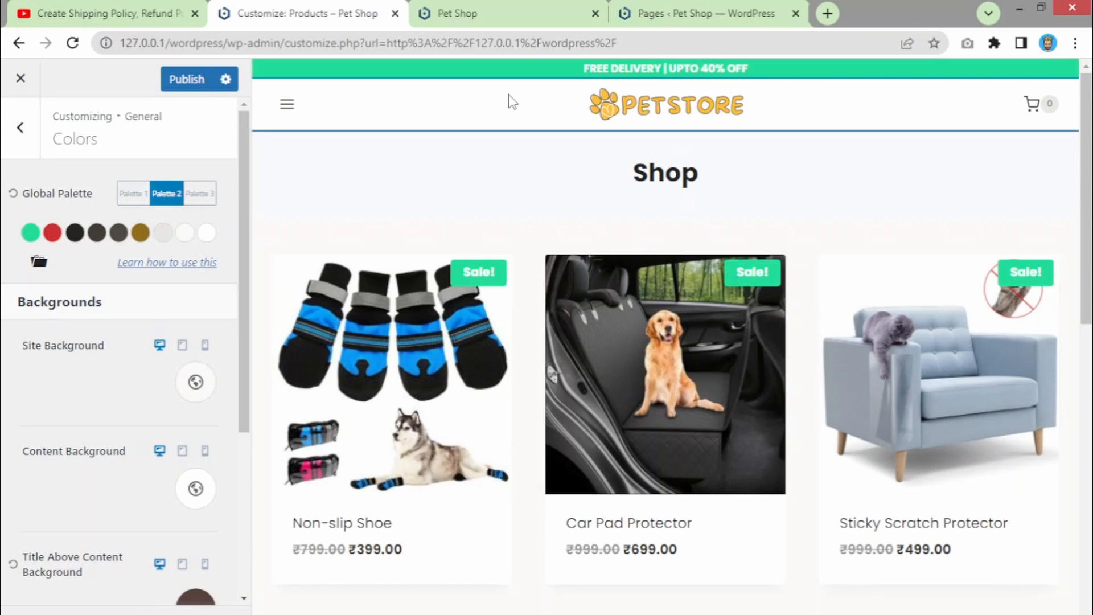
click(209, 196)
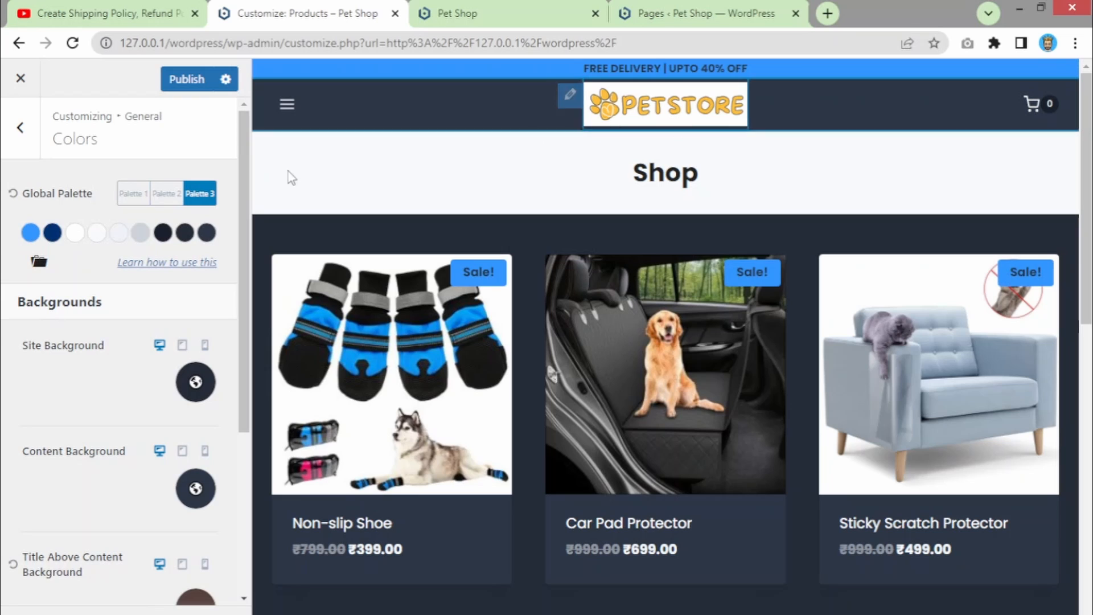
click(39, 264)
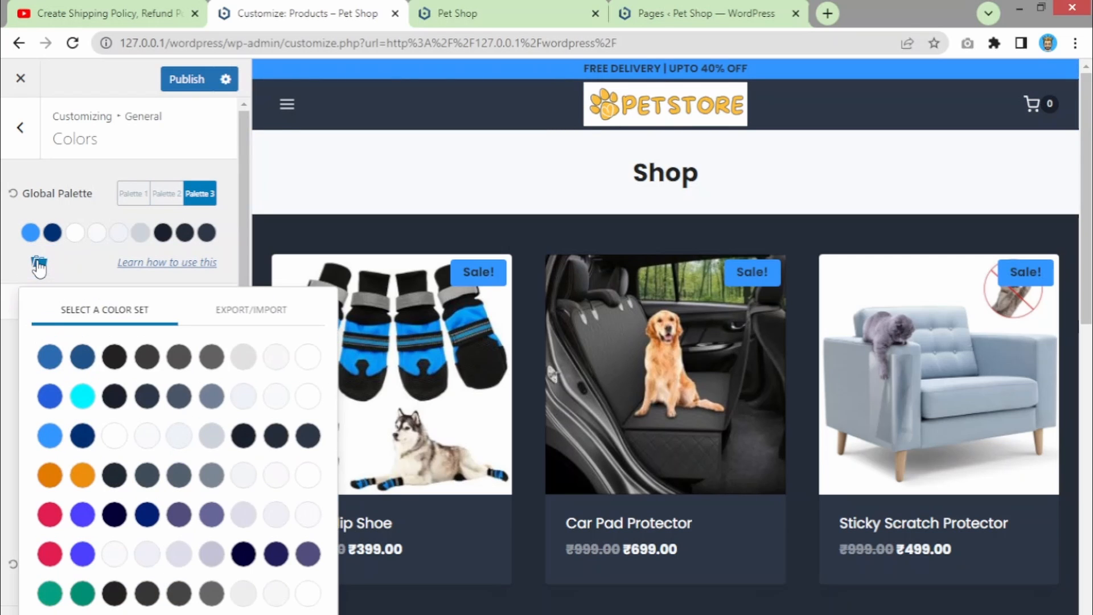
click(112, 364)
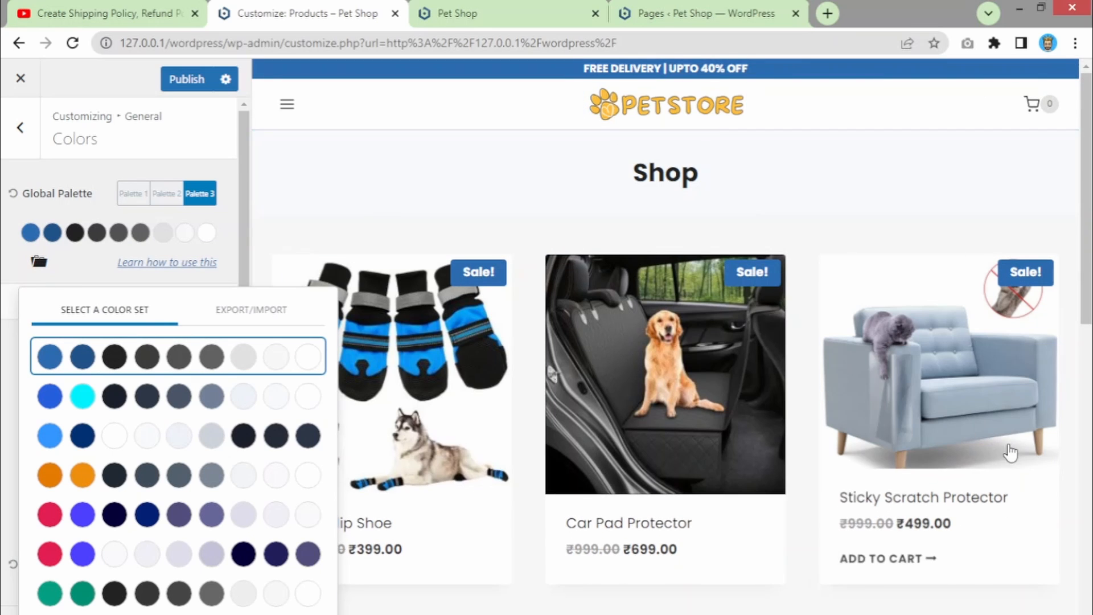
scroll(1003, 450, down, 5)
scroll(979, 447, down, 1)
scroll(945, 425, up, 6)
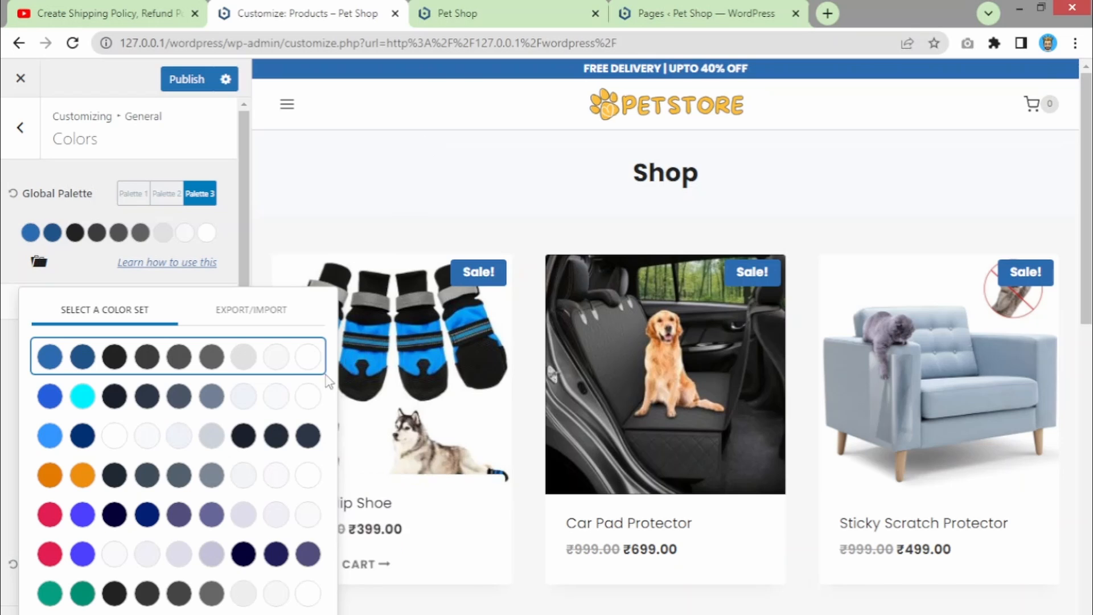
click(177, 394)
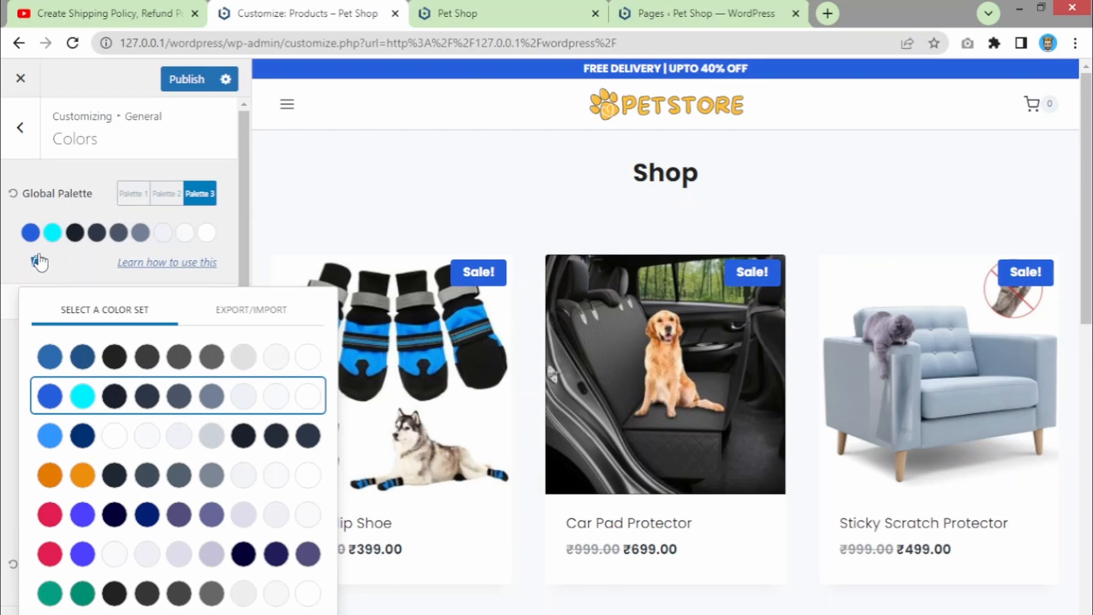
click(106, 443)
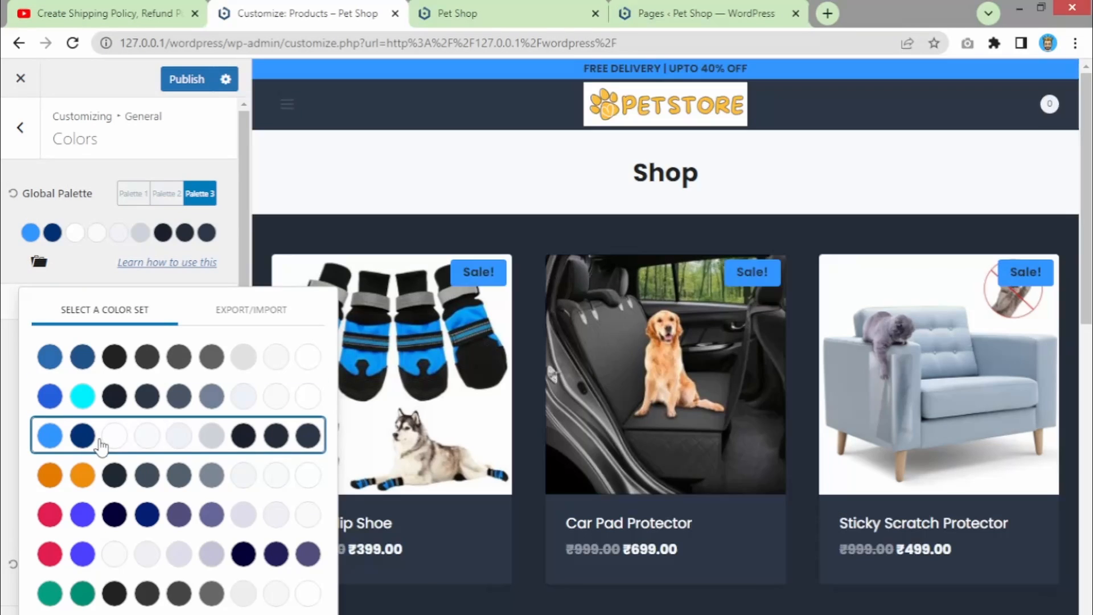
click(95, 508)
scroll(678, 323, down, 5)
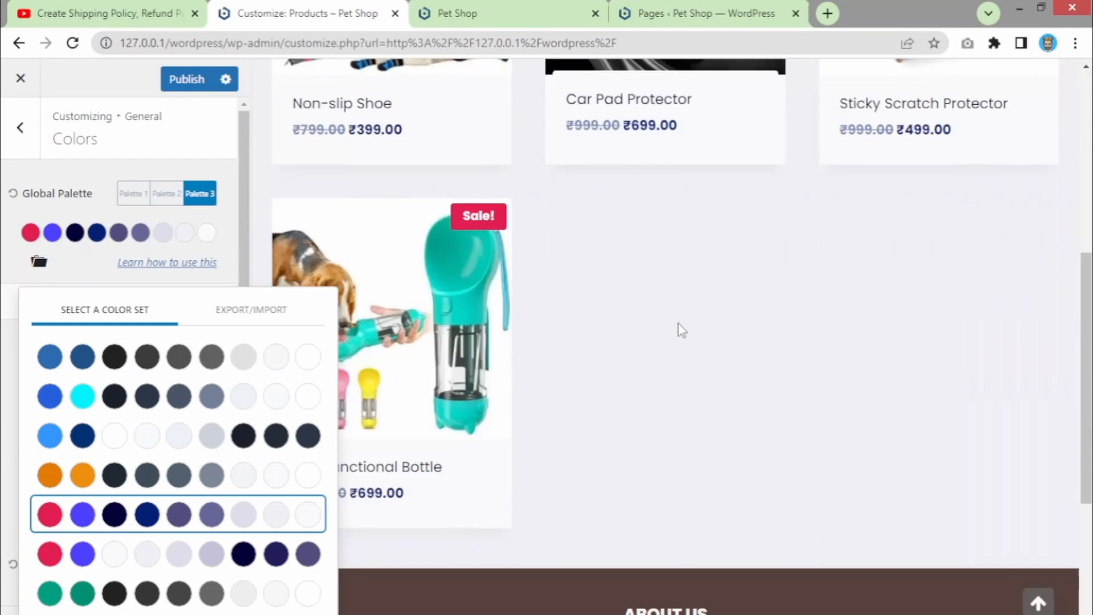
click(127, 558)
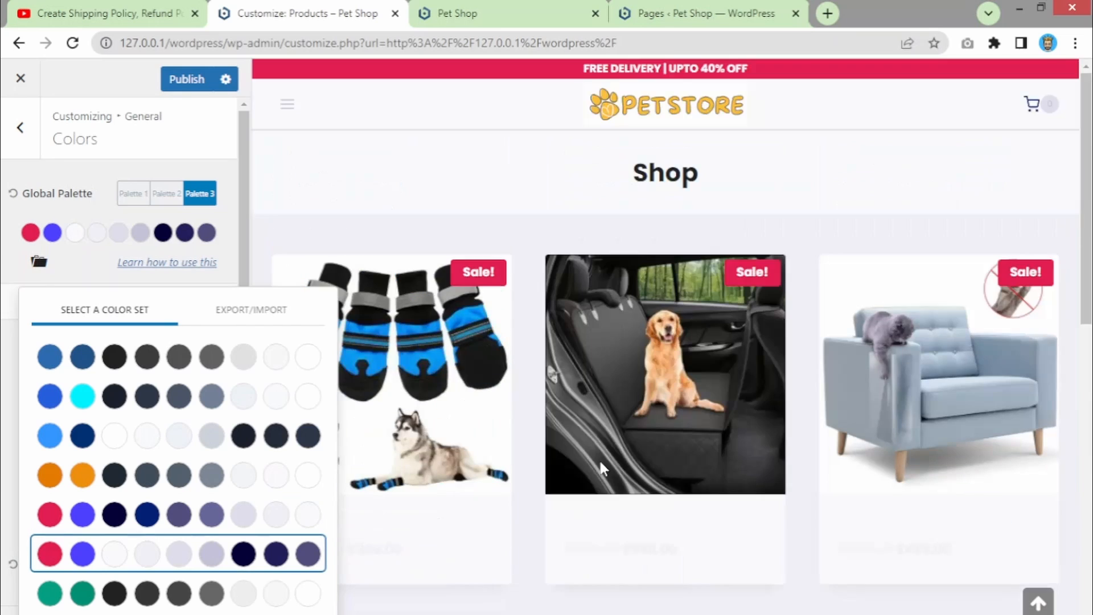
click(131, 595)
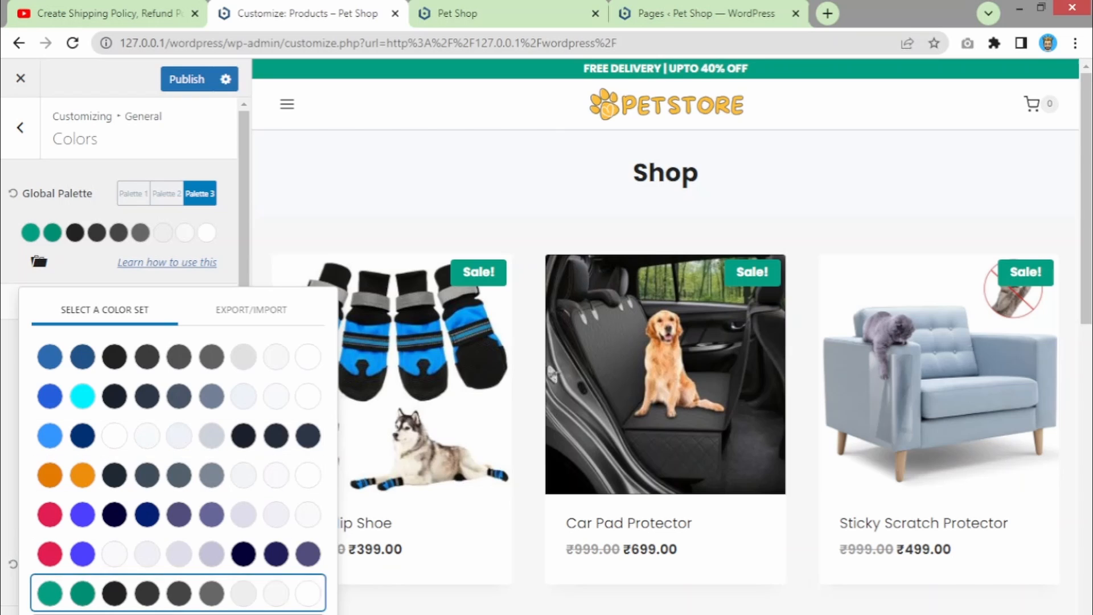
click(131, 614)
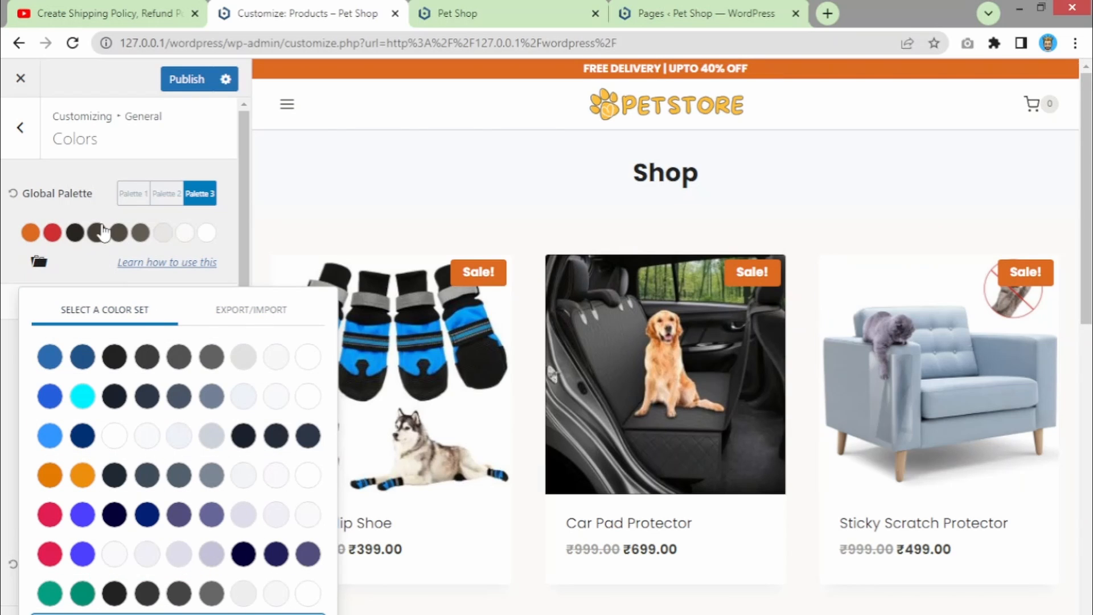
click(96, 203)
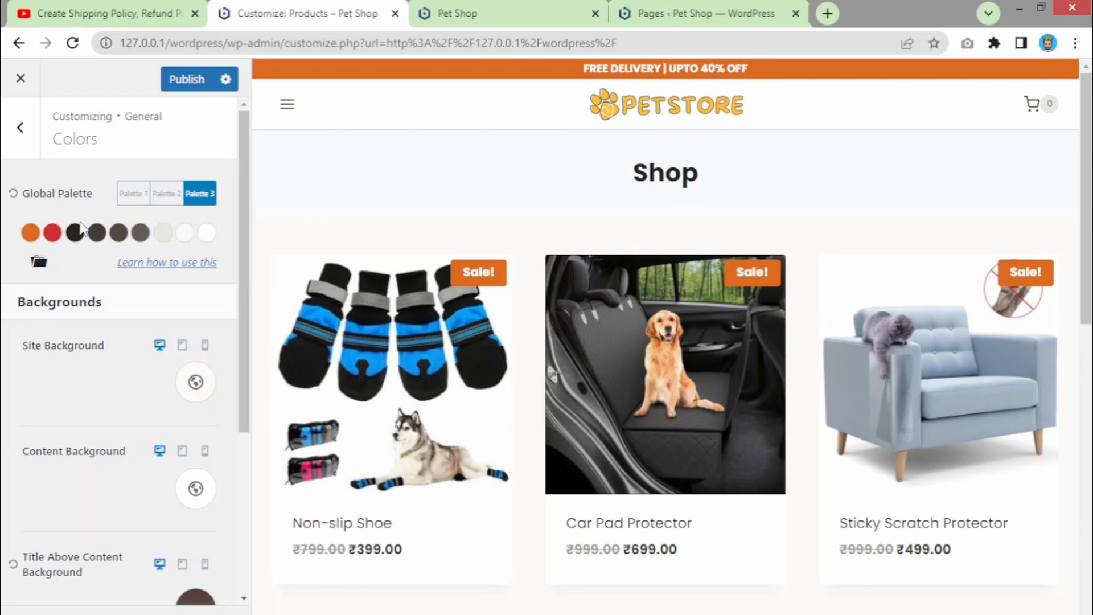
- Change Palette 3's accent colour from orange DD6B20 to dark brown 3F3427
click(28, 234)
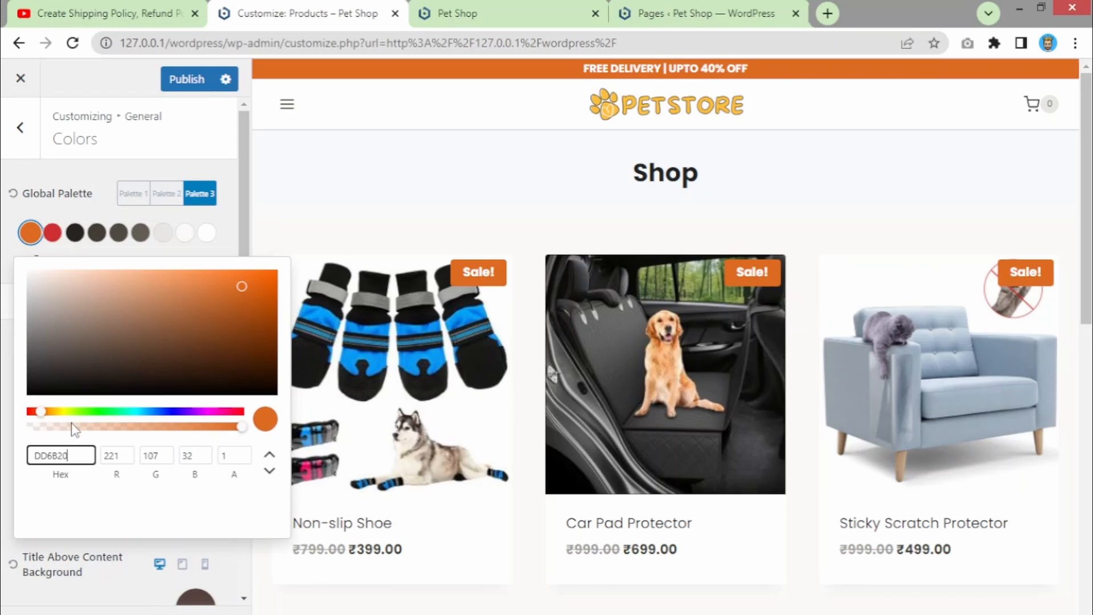
double_click(57, 455)
drag(135, 302, 24, 330)
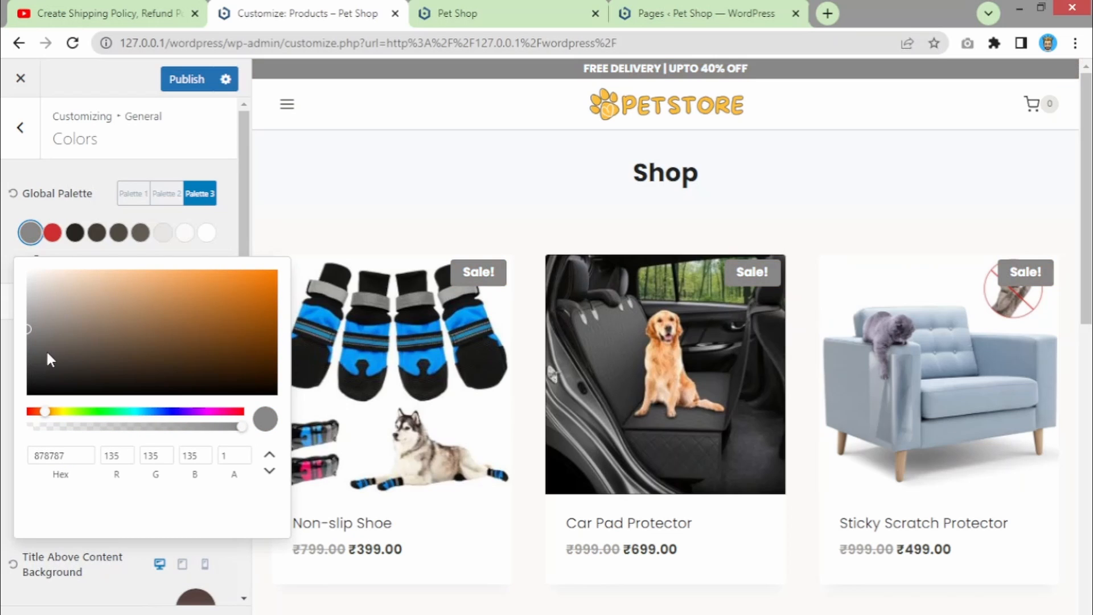
mouse_move(130, 358)
mouse_down()
mouse_move(112, 357)
mouse_move(121, 363)
mouse_up()
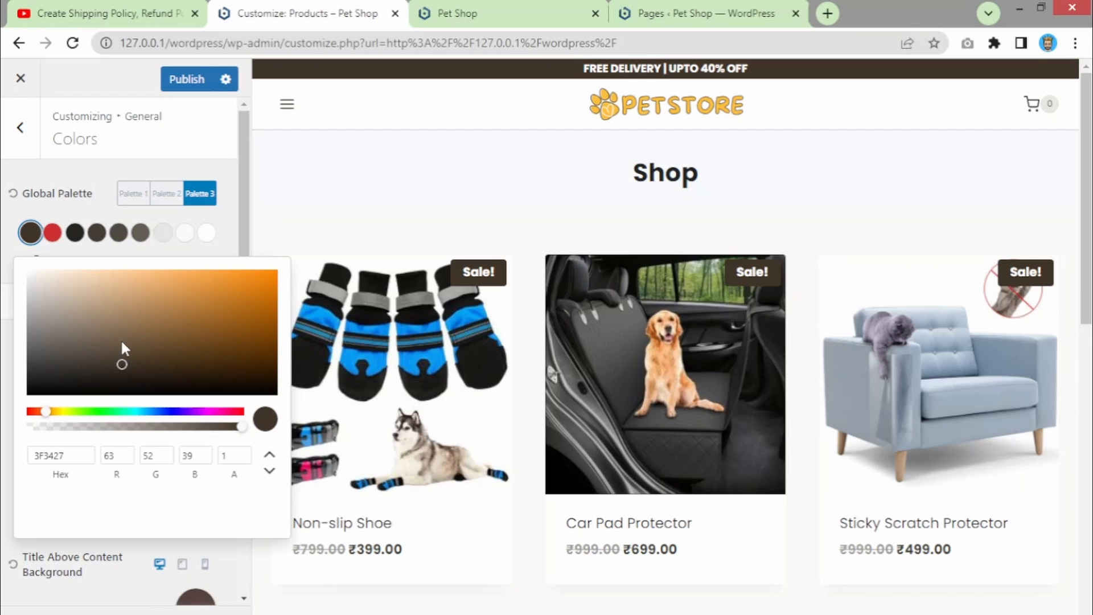
click(33, 207)
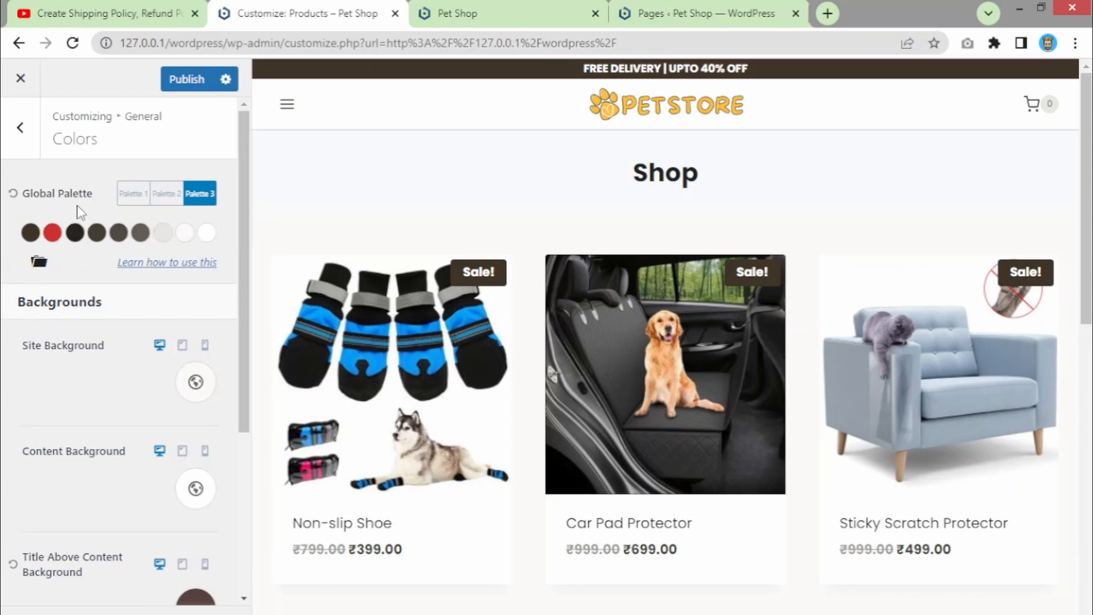
- Reactivate Palette 1 and back out of Colors to the main Customizer section list
click(135, 197)
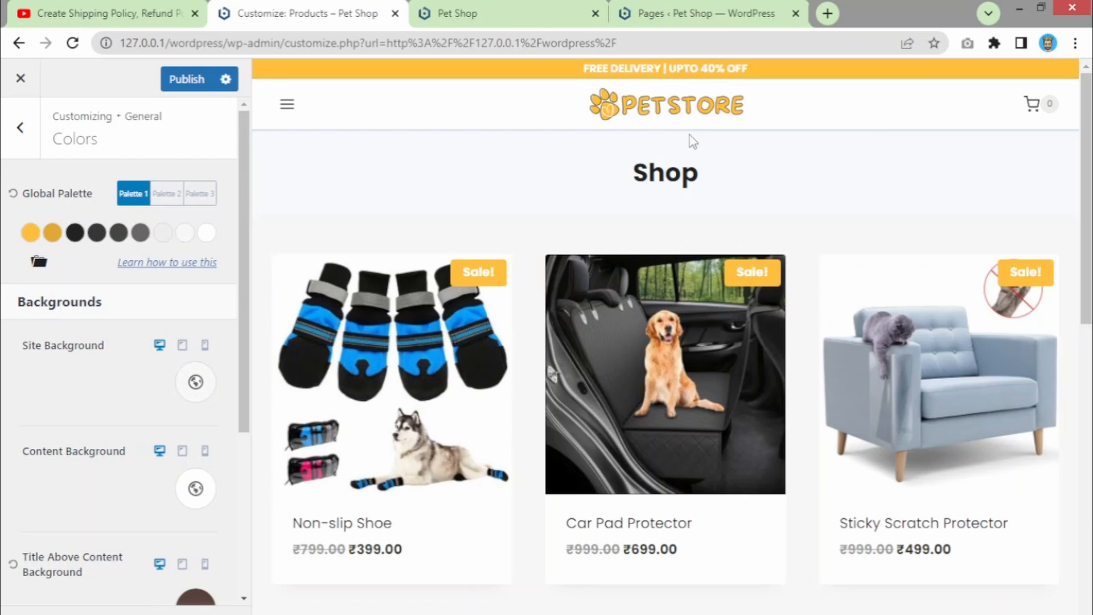
scroll(556, 393, down, 10)
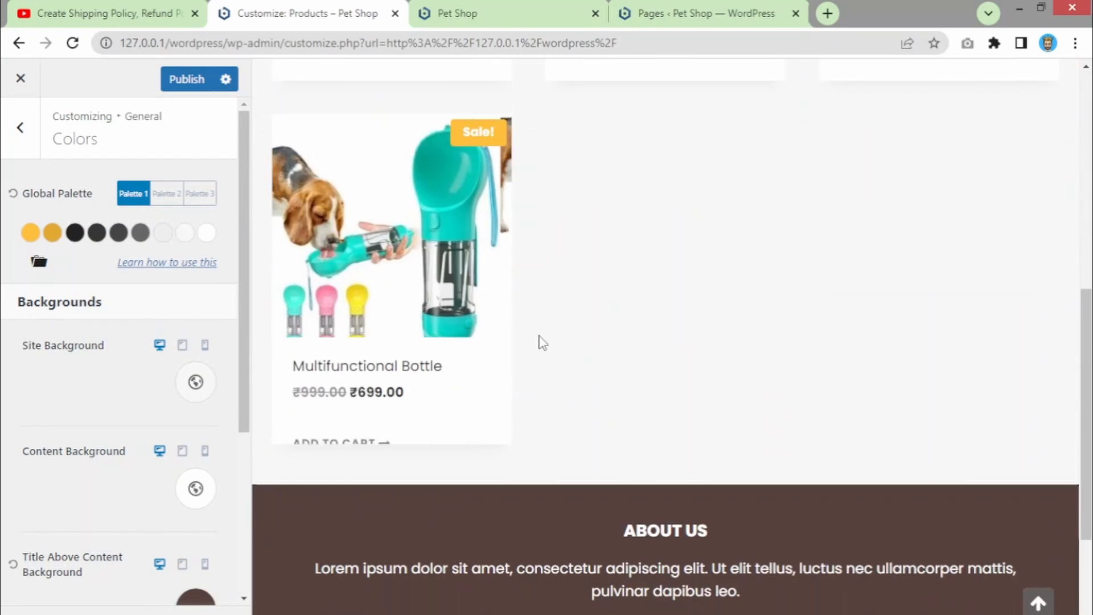
scroll(543, 340, up, 10)
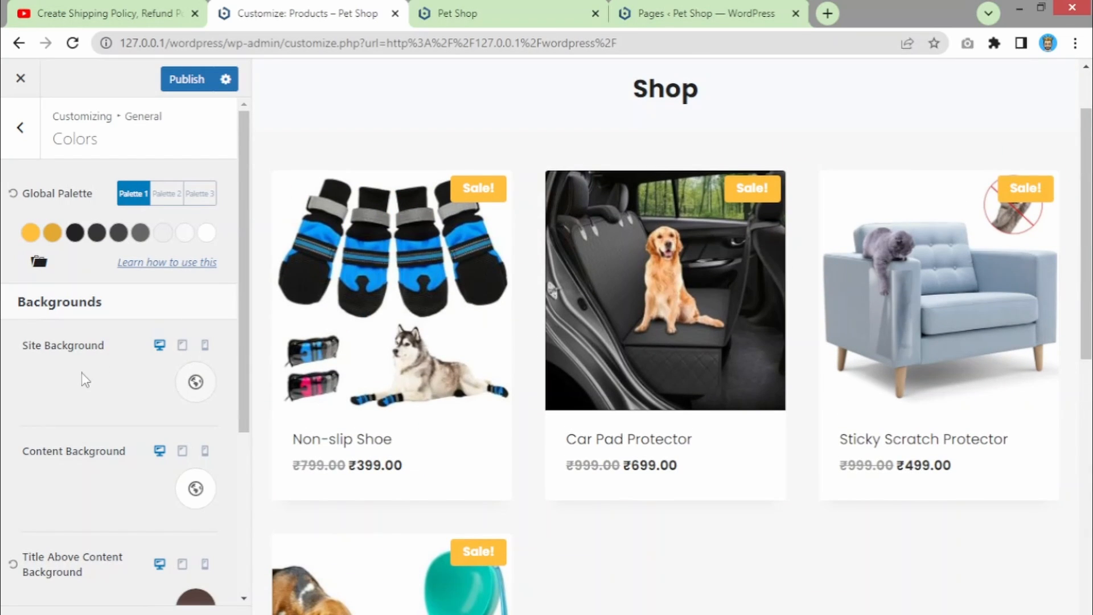
scroll(147, 425, down, 2)
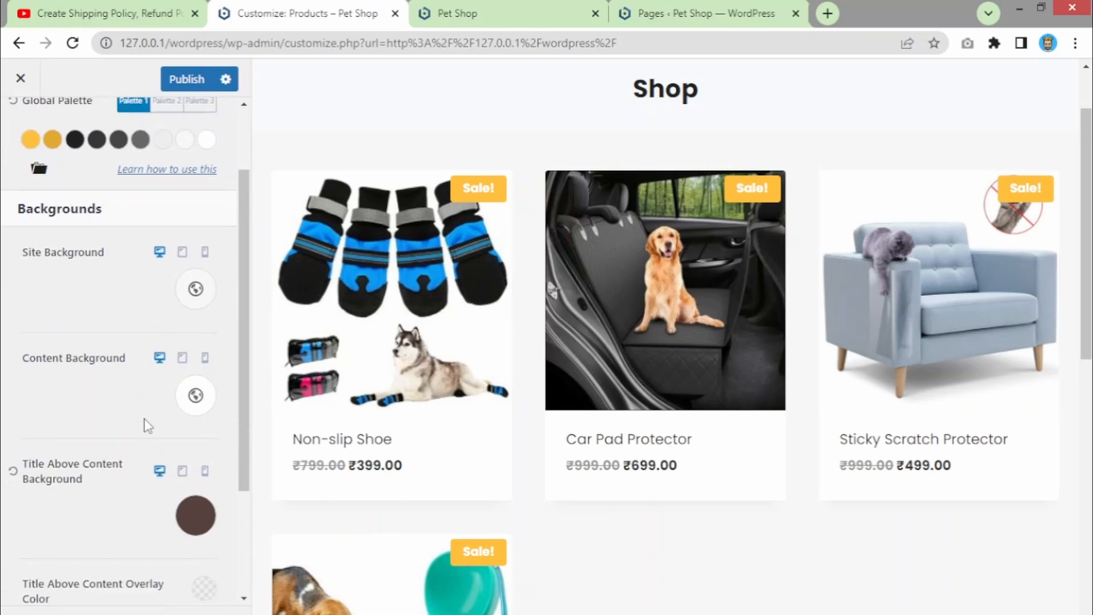
scroll(88, 407, up, 1)
scroll(68, 461, down, 2)
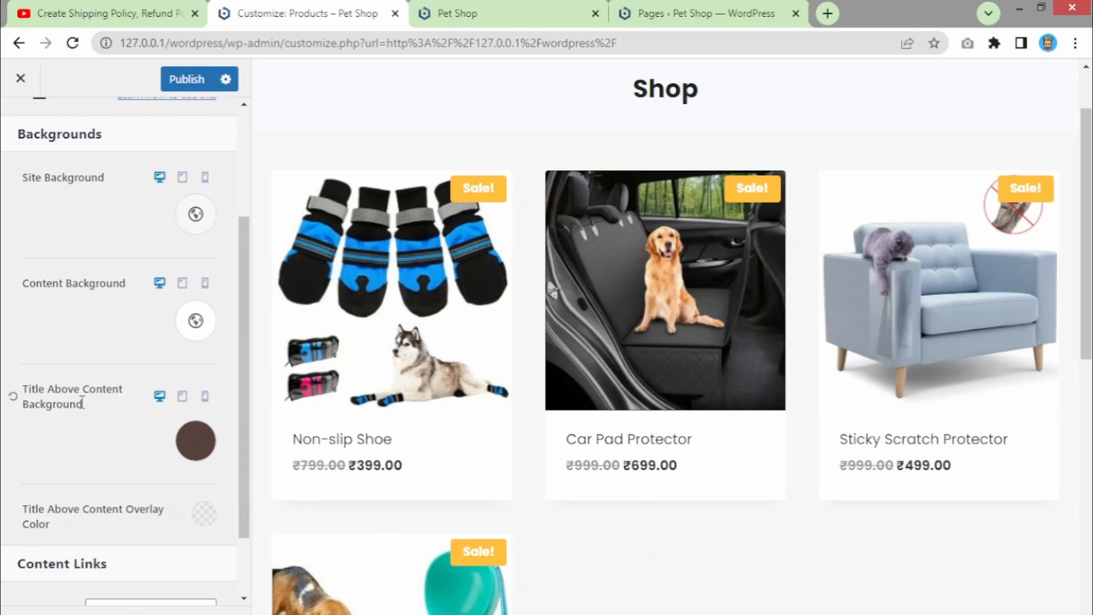
scroll(82, 401, up, 3)
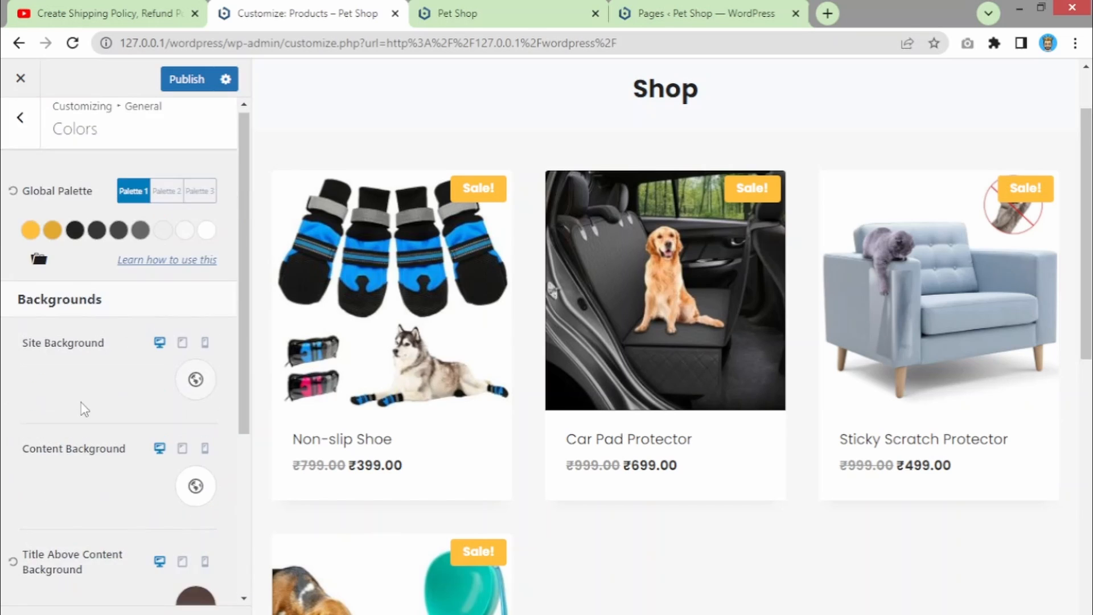
click(25, 141)
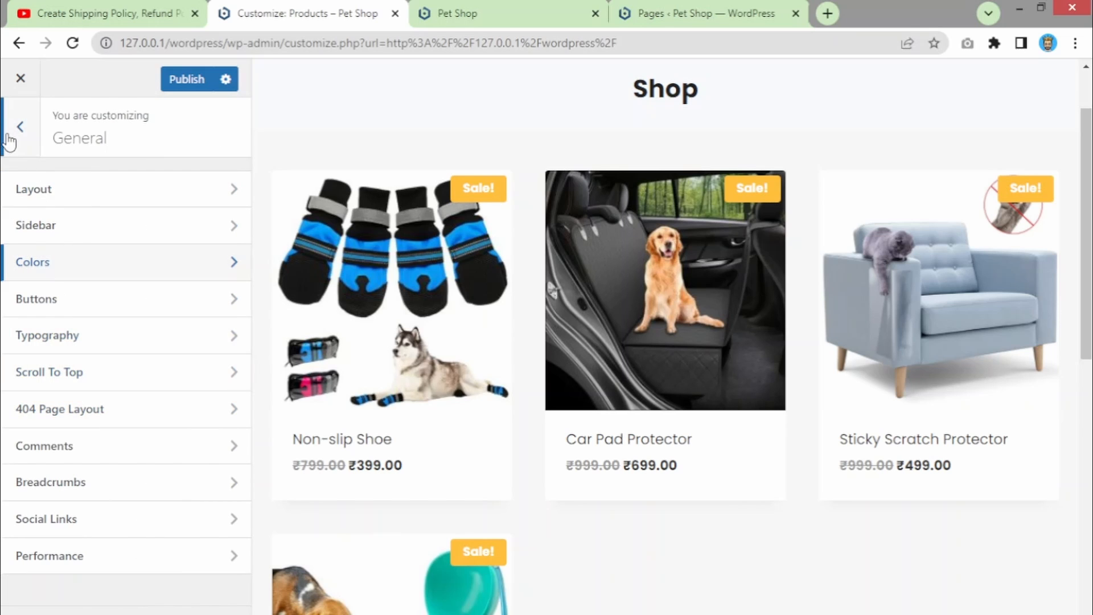
key(Escape)
scroll(80, 425, down, 2)
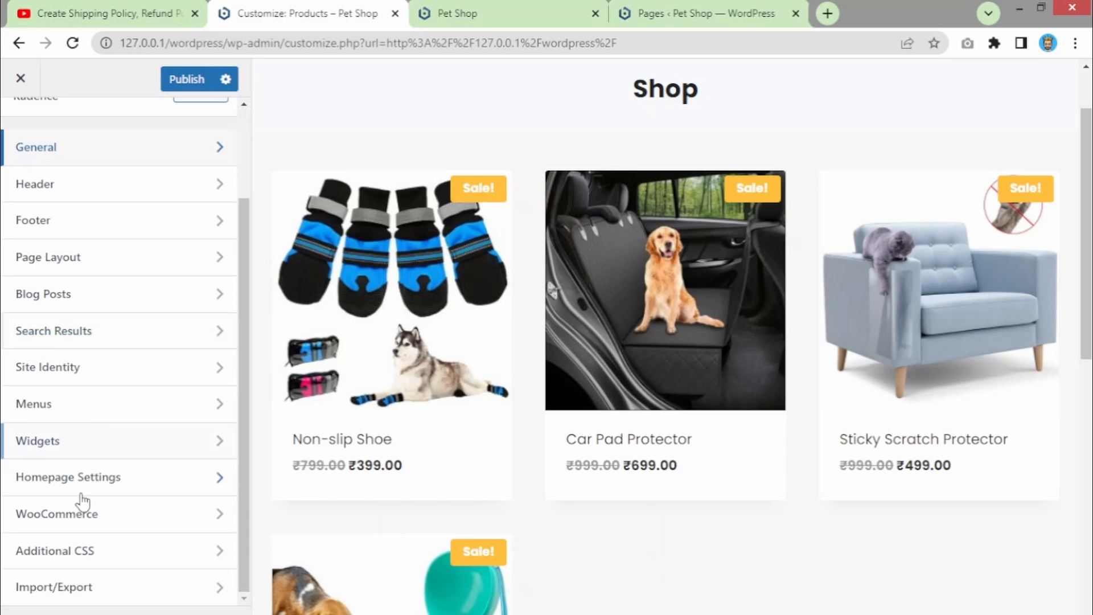
- In WooCommerce Single Product Layout, try Extra Title Area, then set the above-content area to Nothing
click(83, 515)
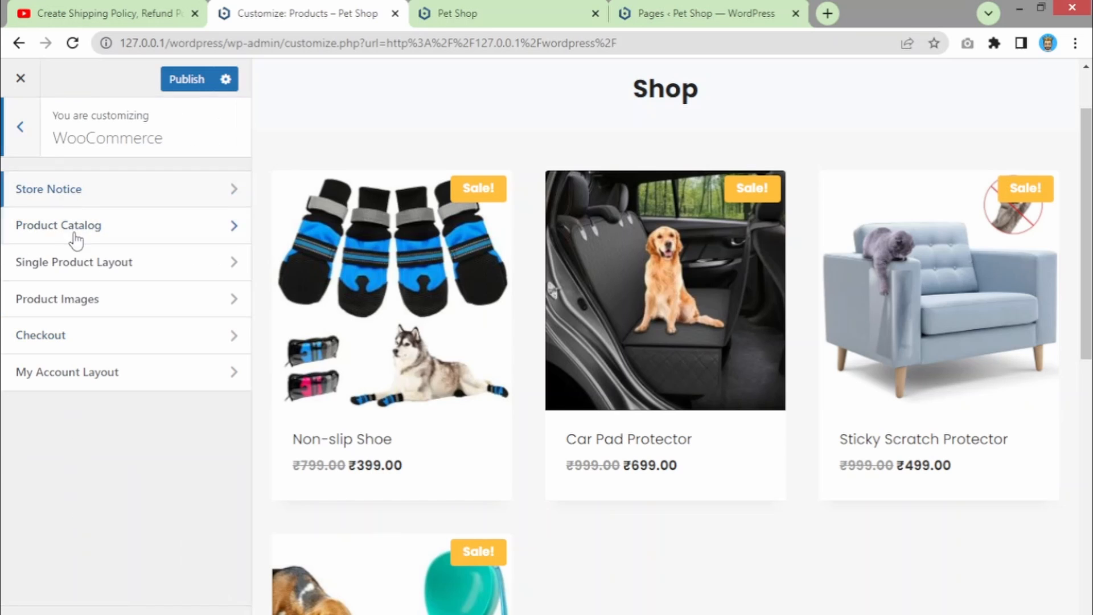
click(85, 269)
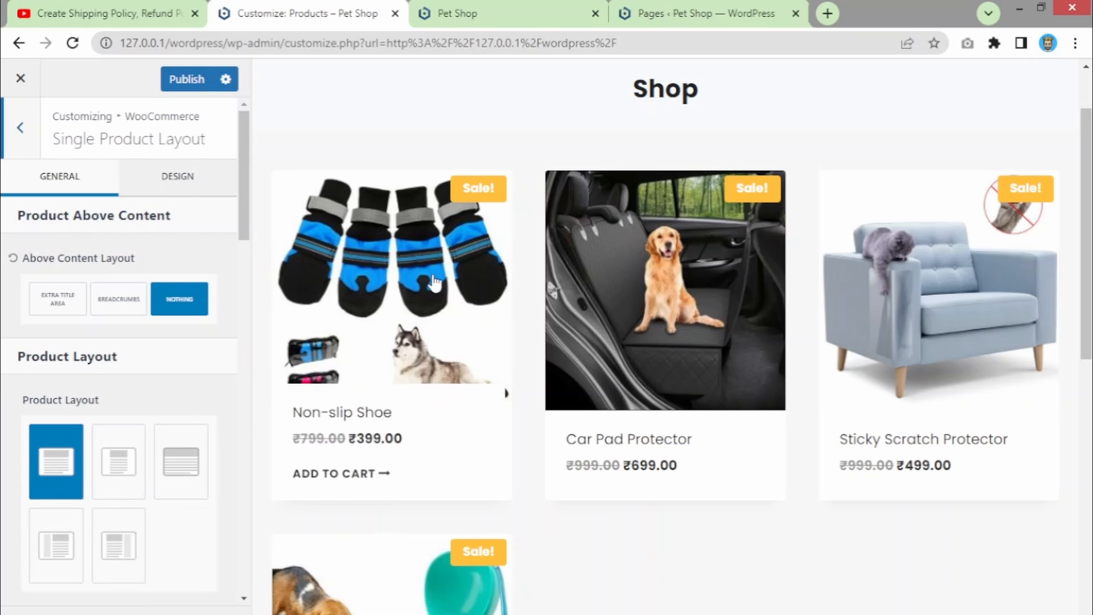
scroll(435, 391, down, 5)
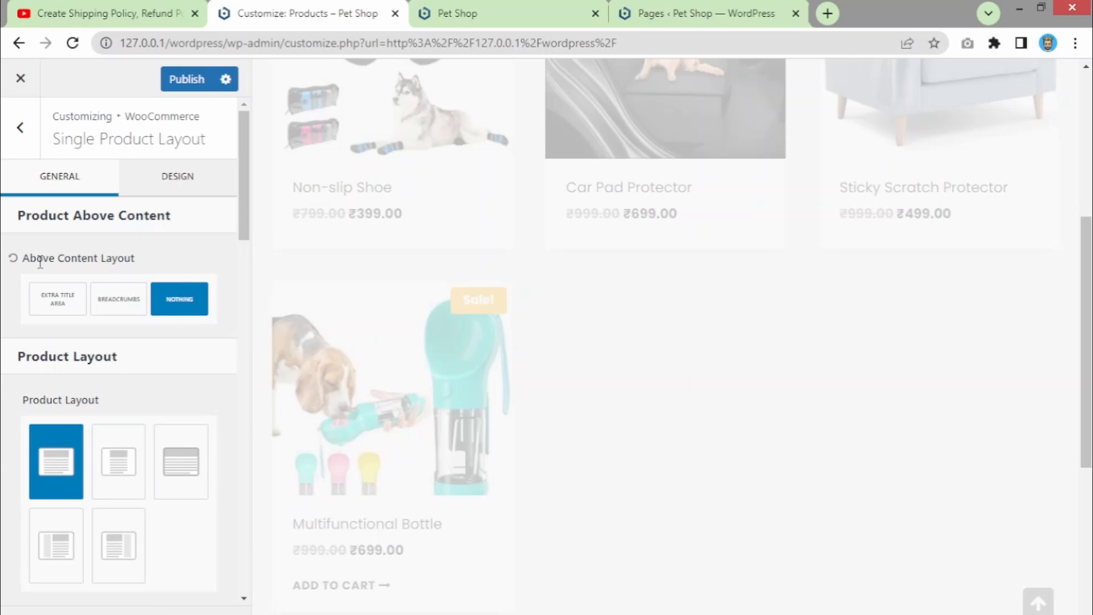
drag(40, 262, 166, 276)
click(182, 307)
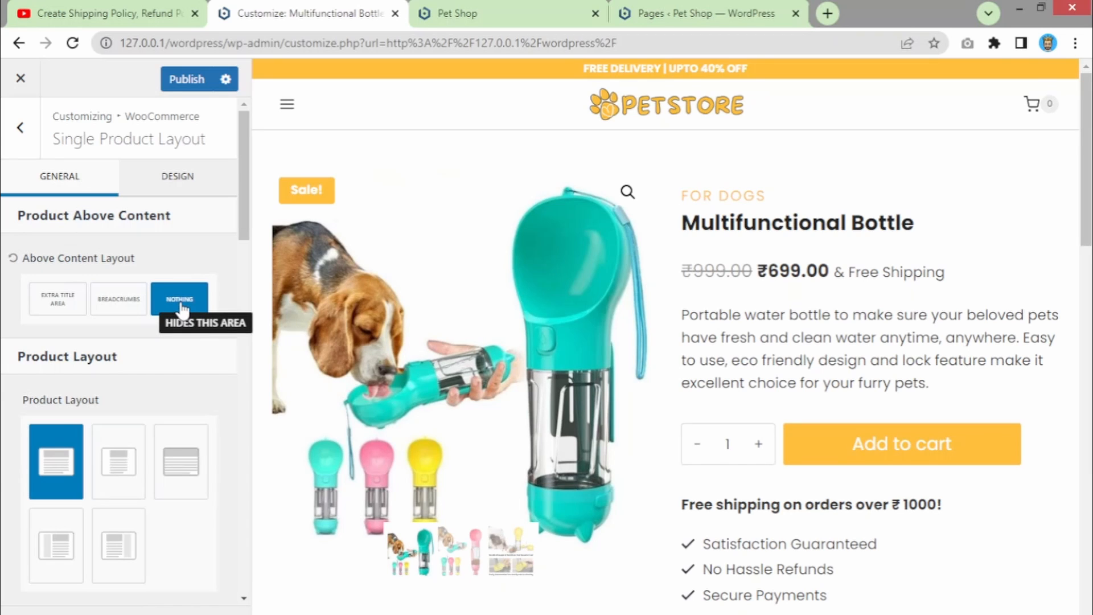
click(56, 305)
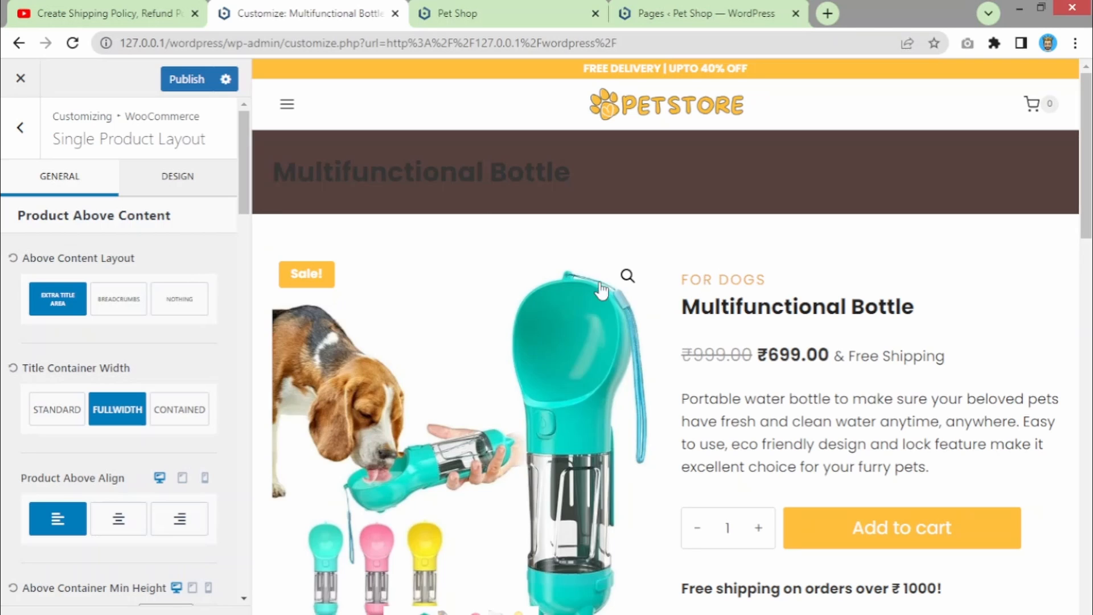
click(170, 307)
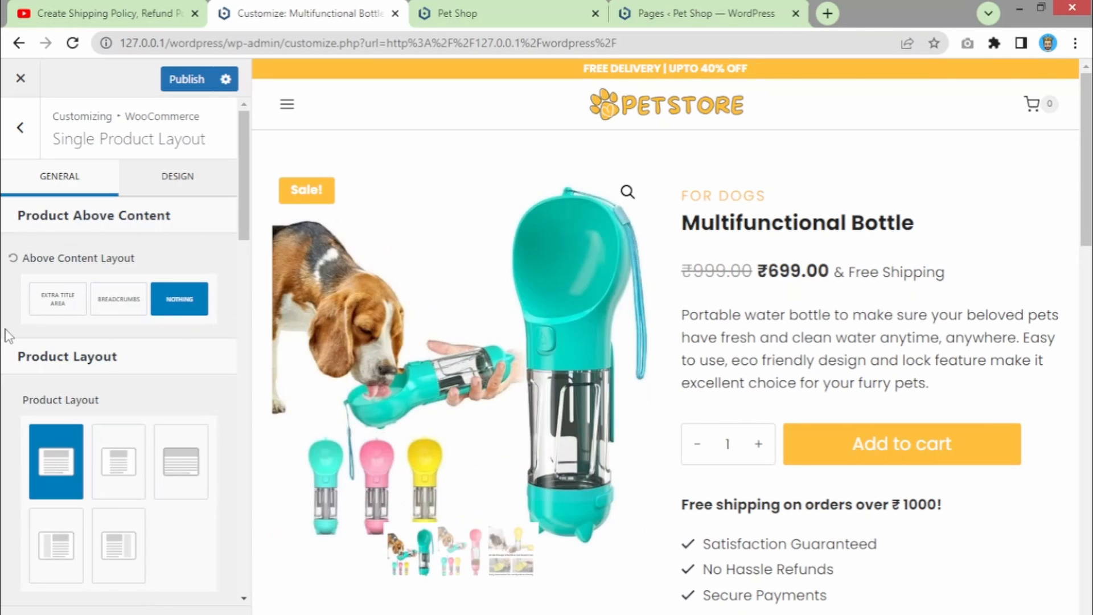
- Toggle the product Title element off and back on in the Multifunctional Bottle preview
scroll(147, 322, down, 6)
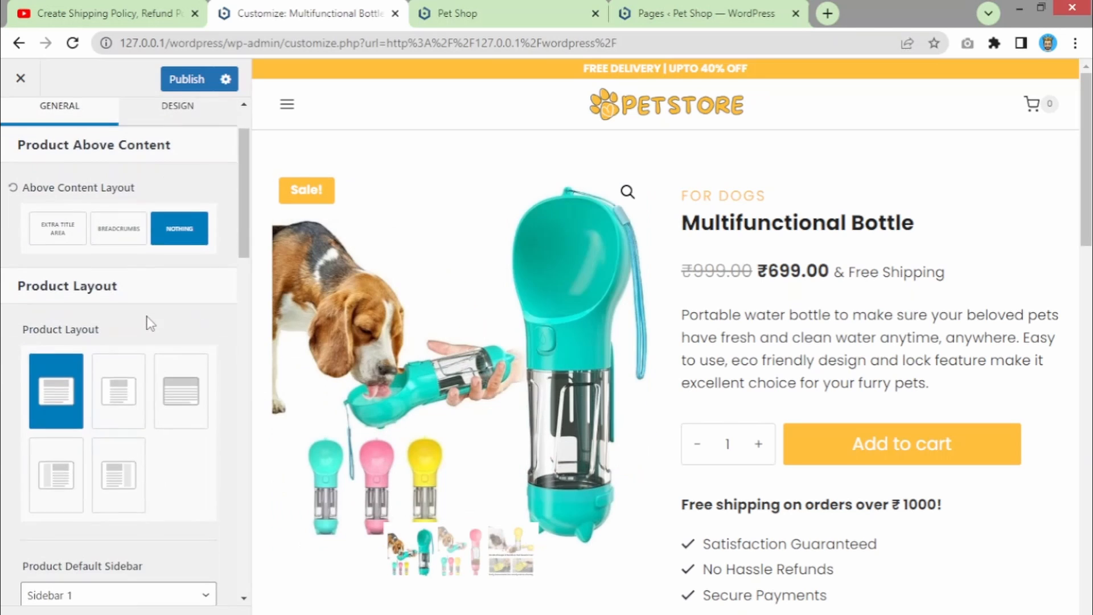
scroll(147, 325, down, 10)
scroll(200, 371, up, 4)
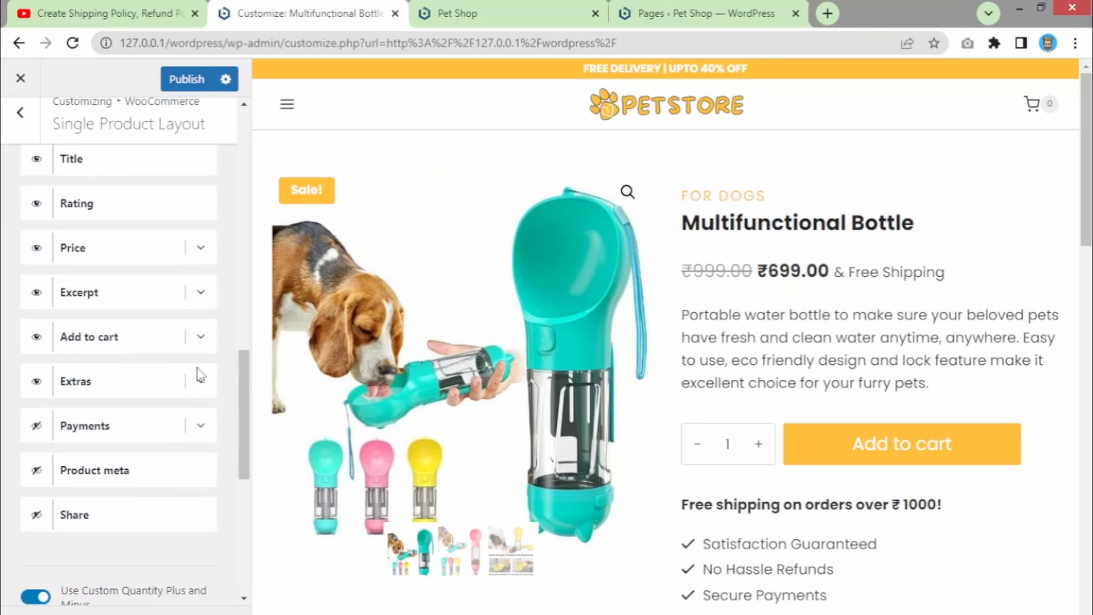
click(36, 350)
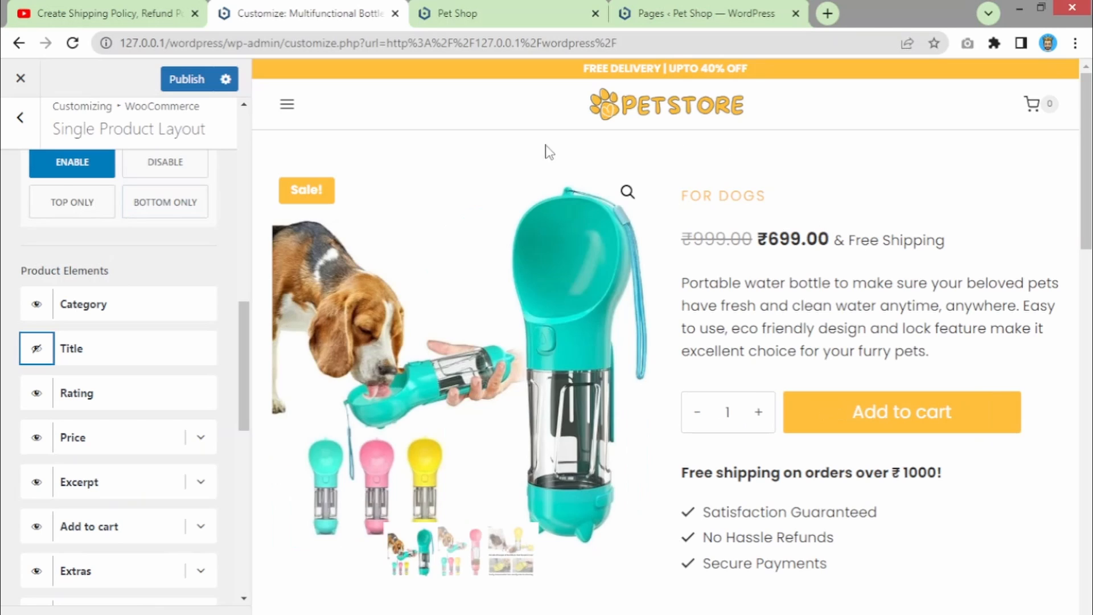
click(36, 348)
drag(244, 369, 251, 147)
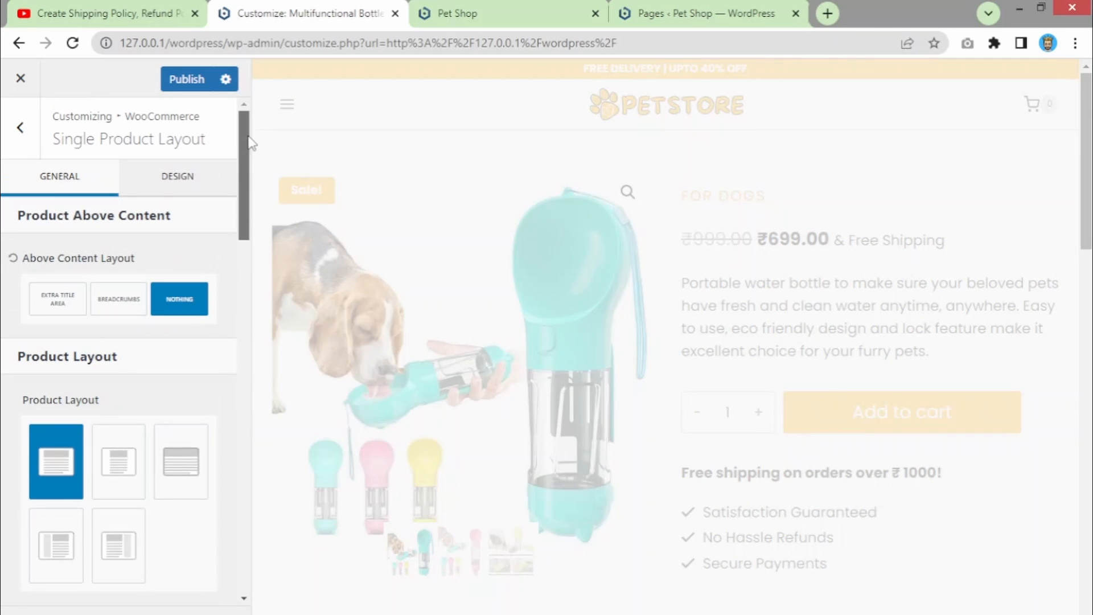
- Navigate back to General and look through the Colors settings
click(23, 130)
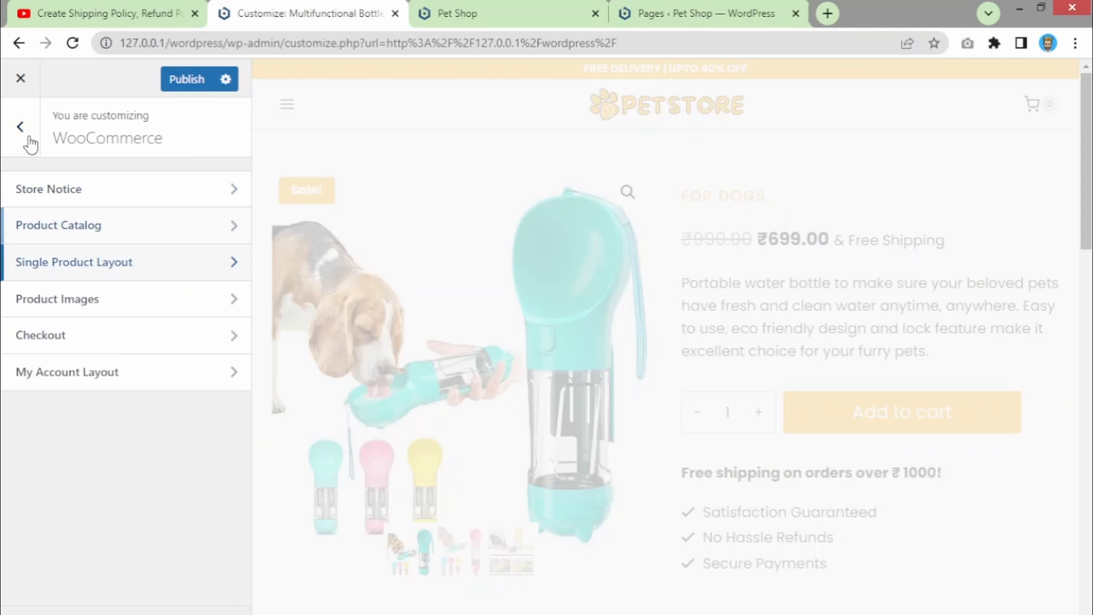
click(23, 129)
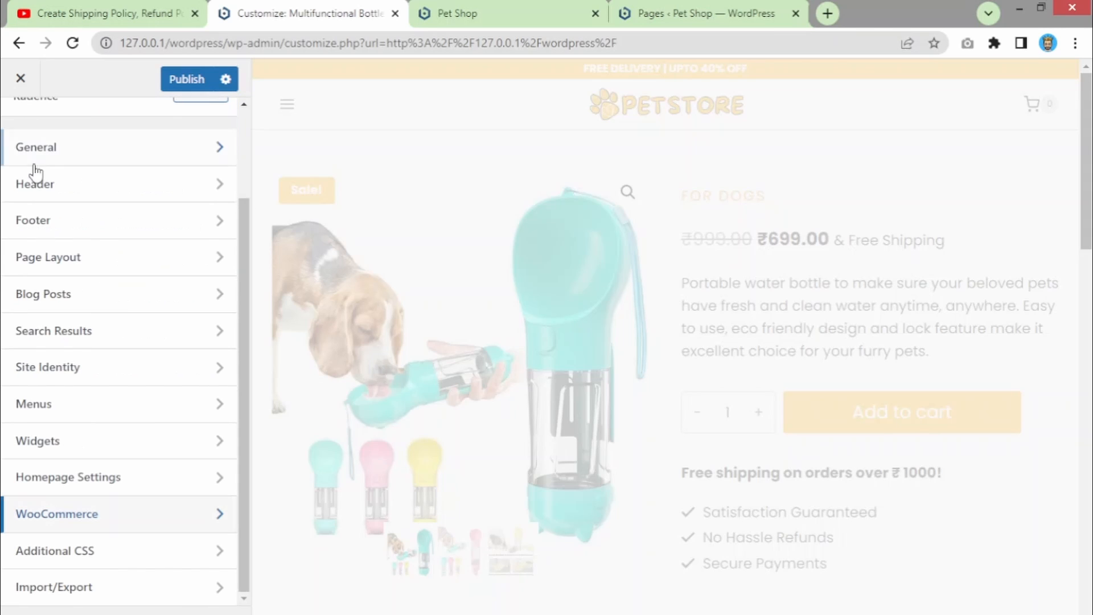
click(104, 151)
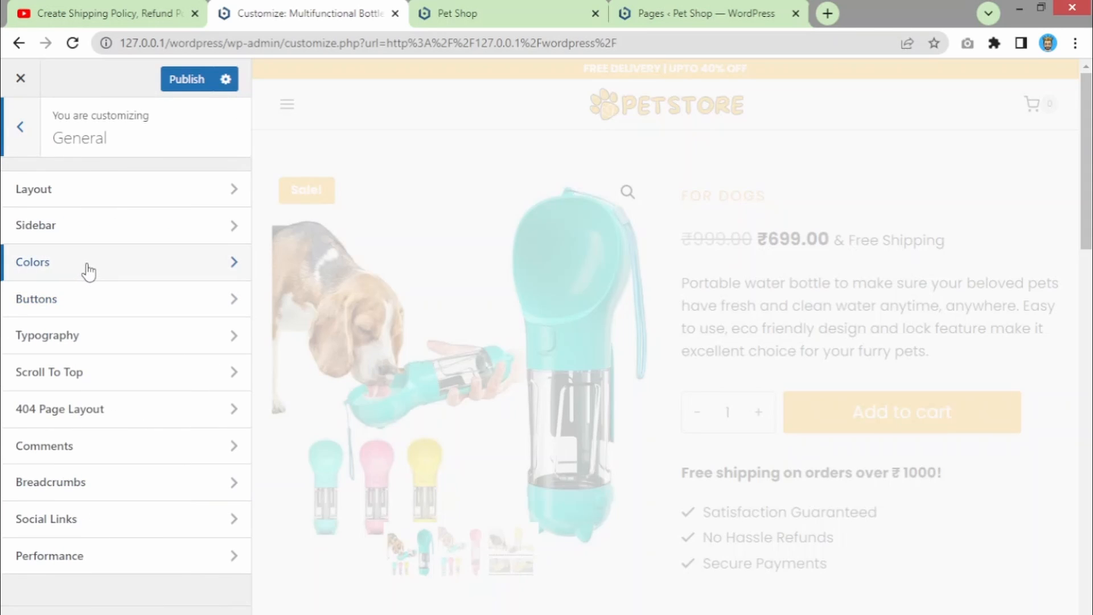
click(88, 272)
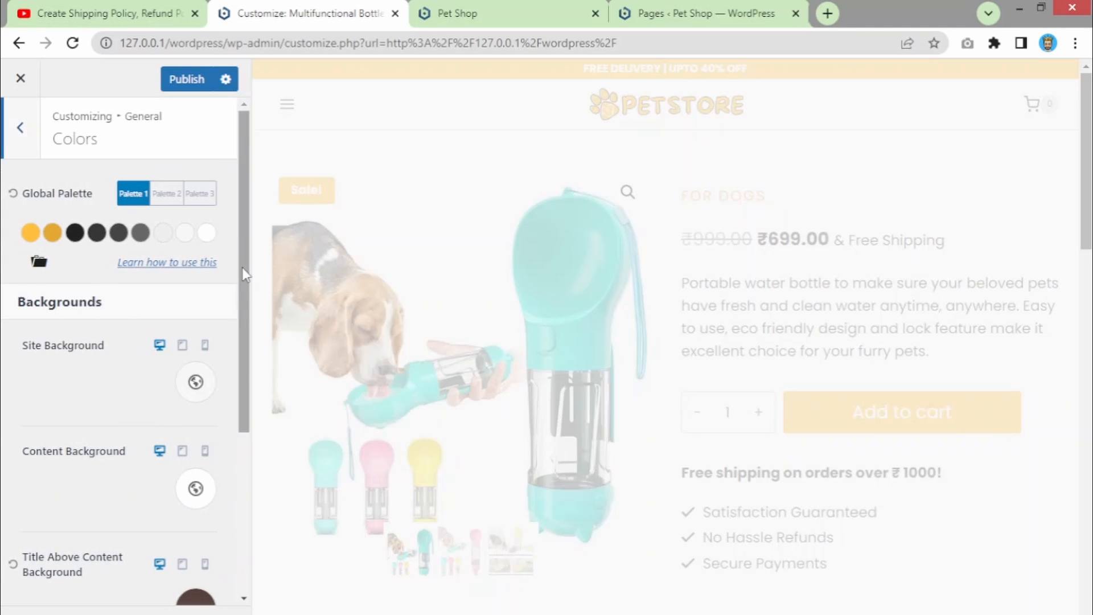
scroll(235, 340, down, 2)
scroll(235, 341, down, 3)
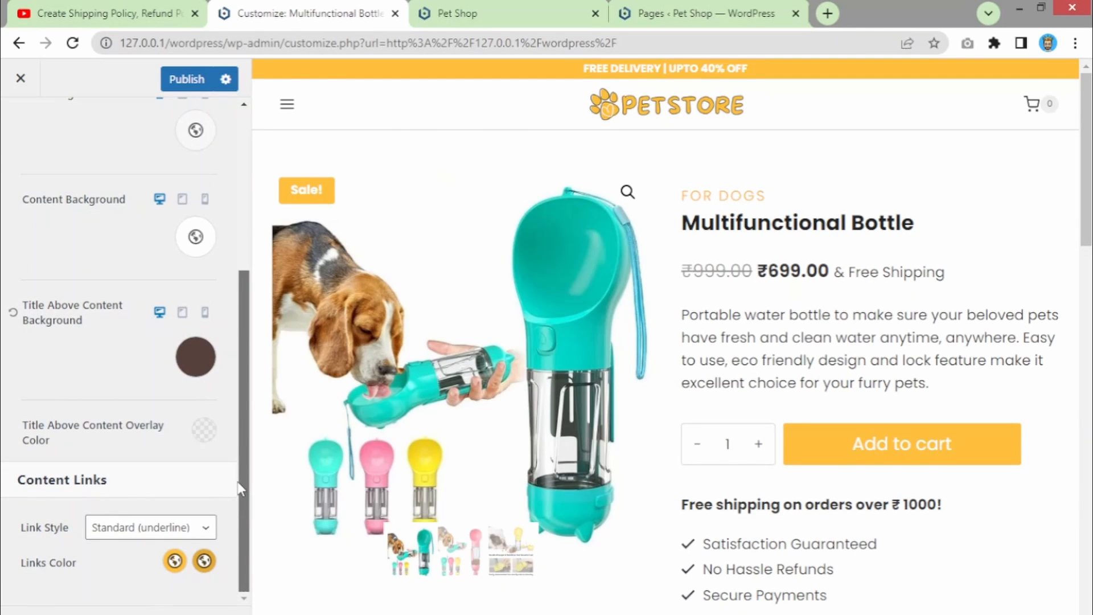
scroll(228, 353, up, 5)
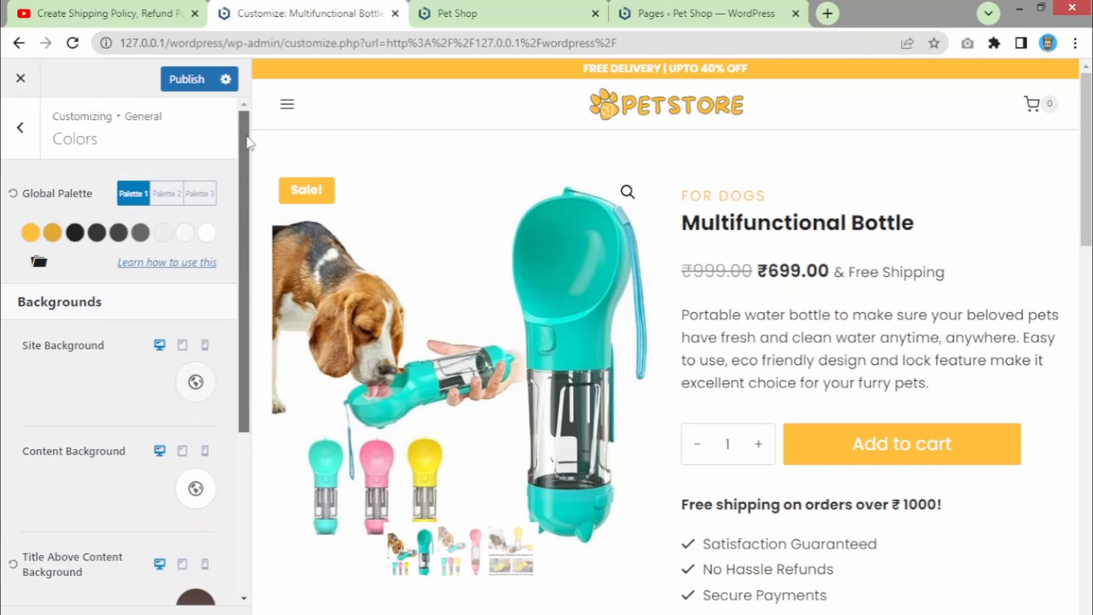
click(33, 143)
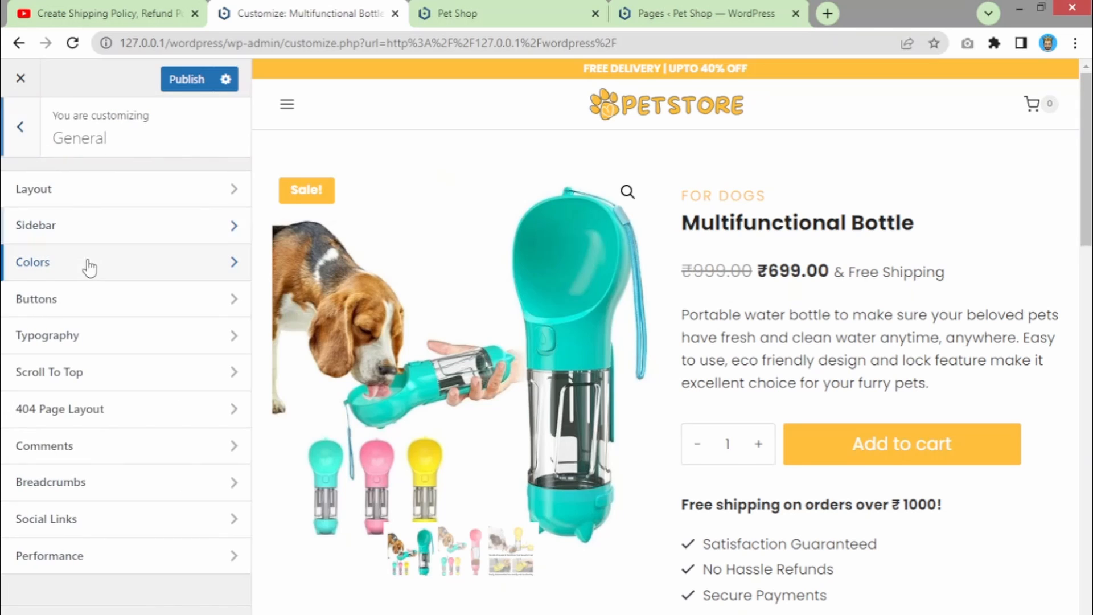
- Review the Buttons settings, inspecting the background colour without changes, then return to General
click(5, 314)
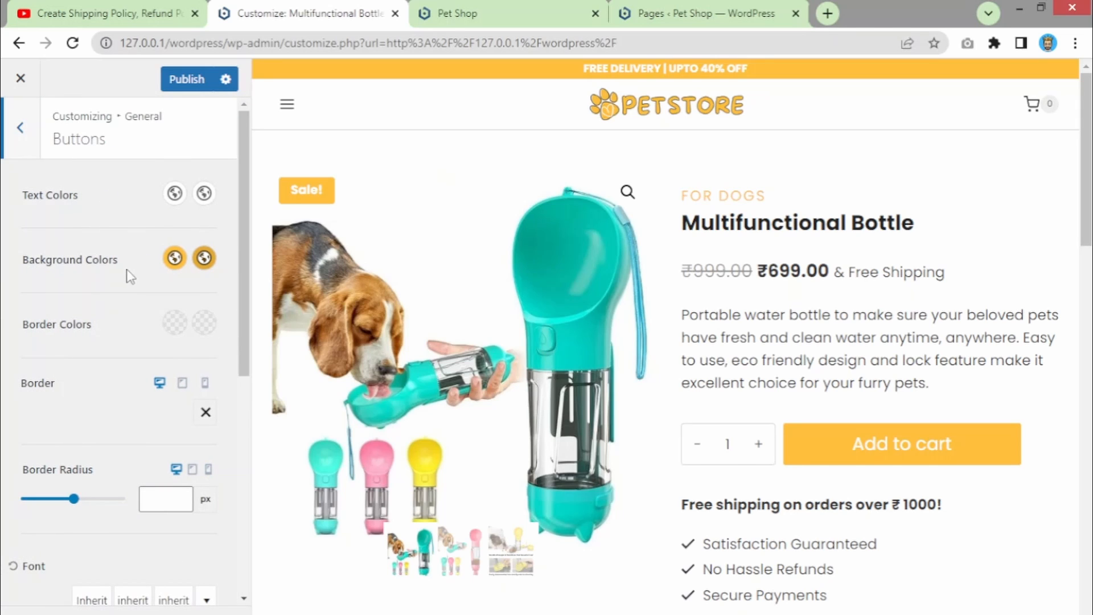
click(174, 258)
click(102, 238)
scroll(203, 212, down, 1)
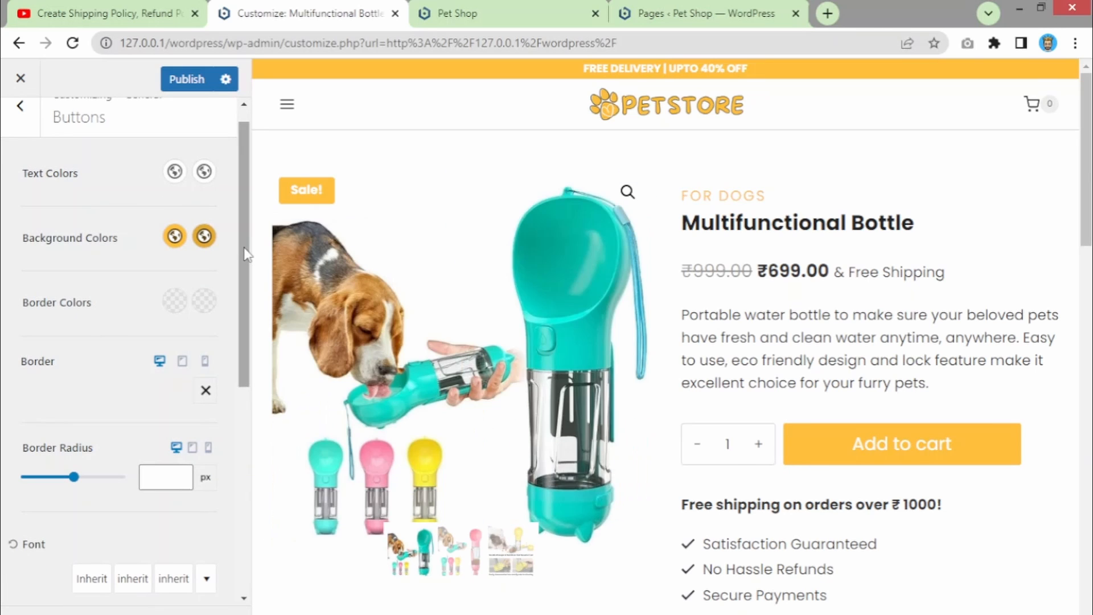
drag(242, 240, 235, 493)
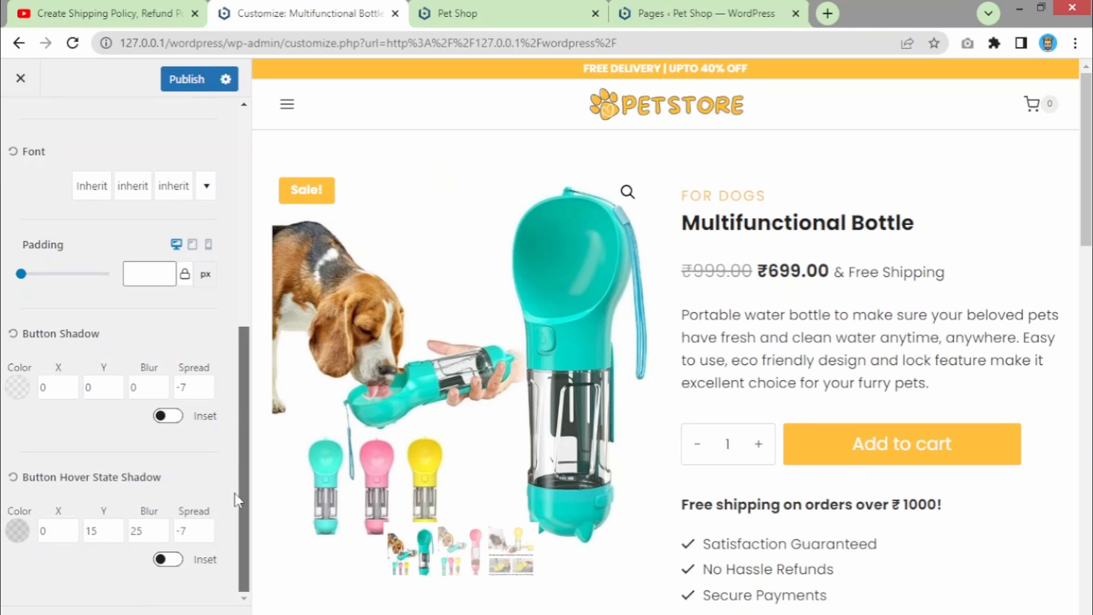
drag(234, 493, 235, 292)
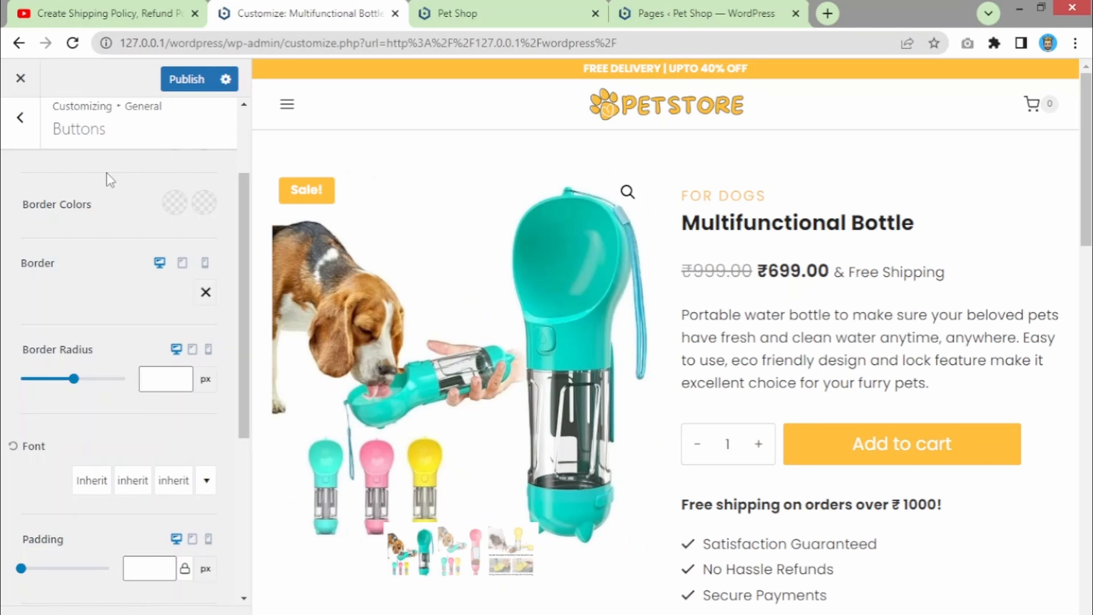
click(20, 118)
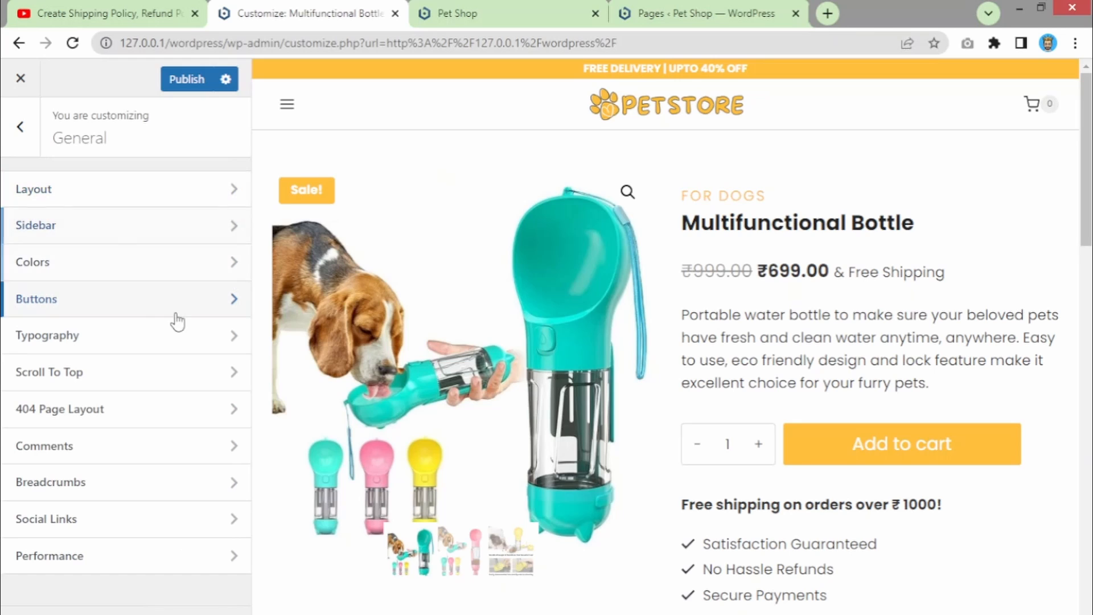
click(43, 338)
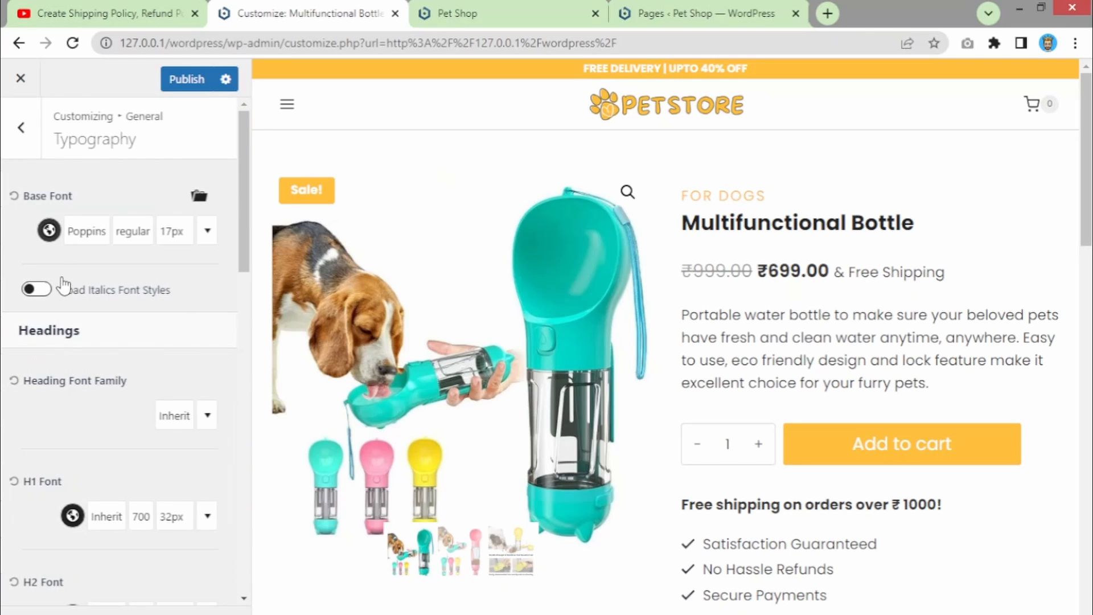
click(83, 230)
click(189, 325)
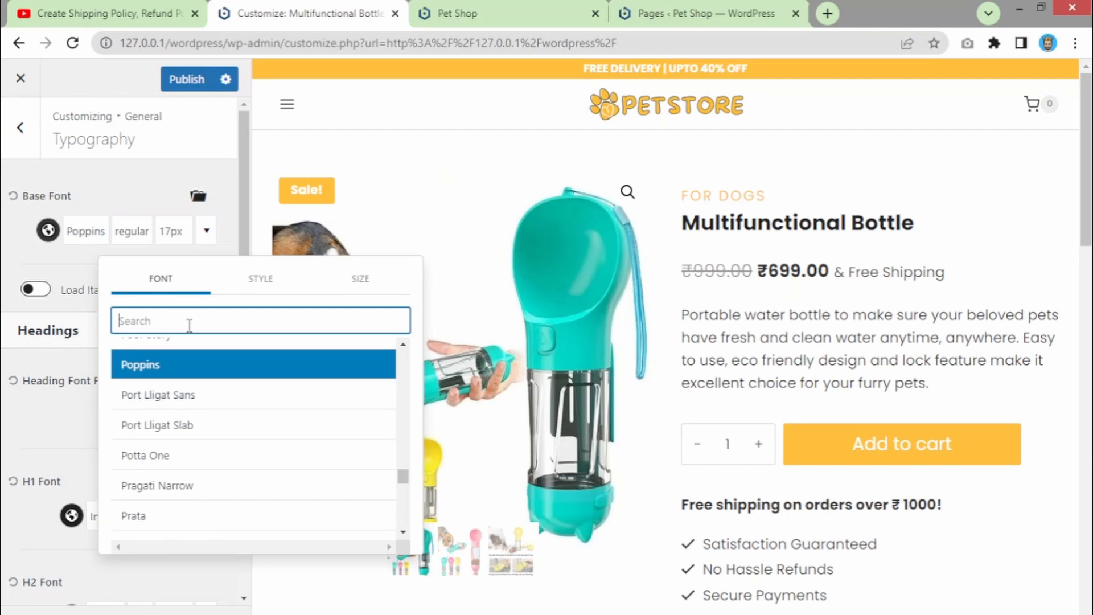
text(lato)
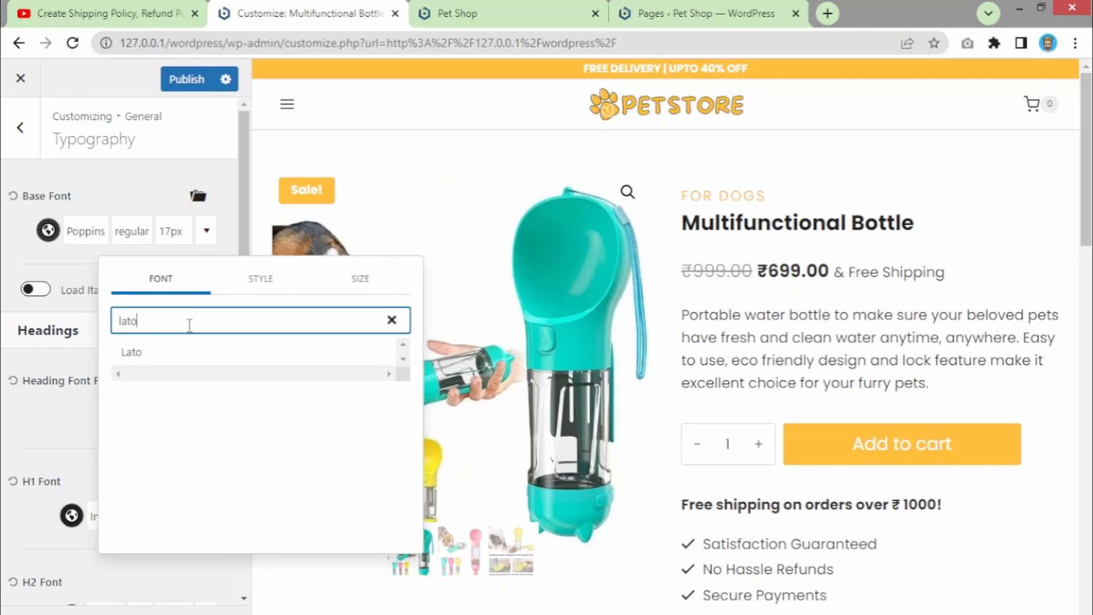
click(180, 366)
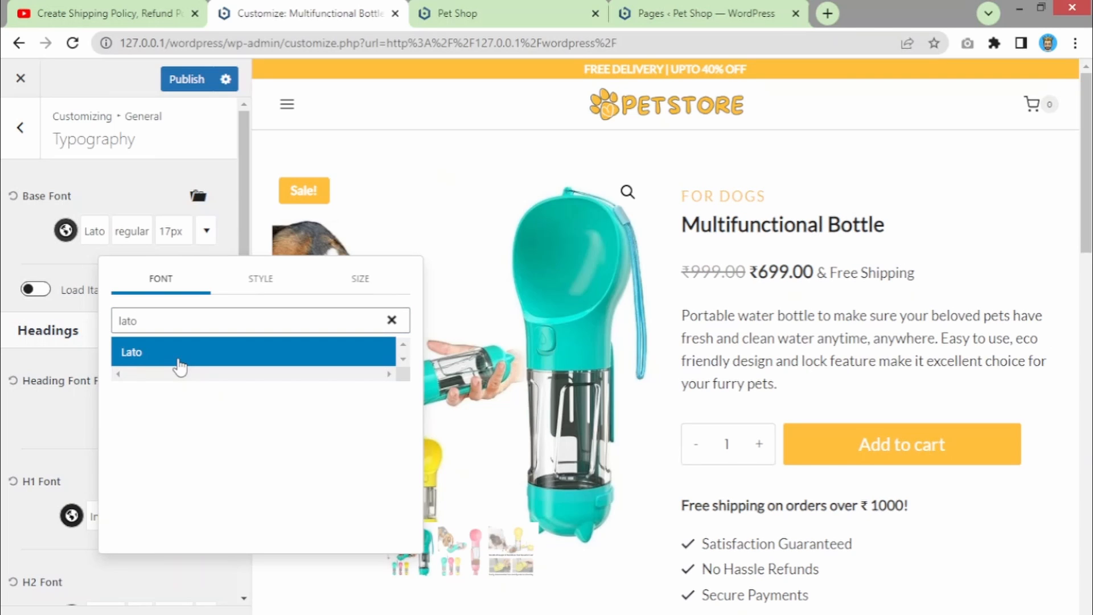
scroll(817, 276, down, 7)
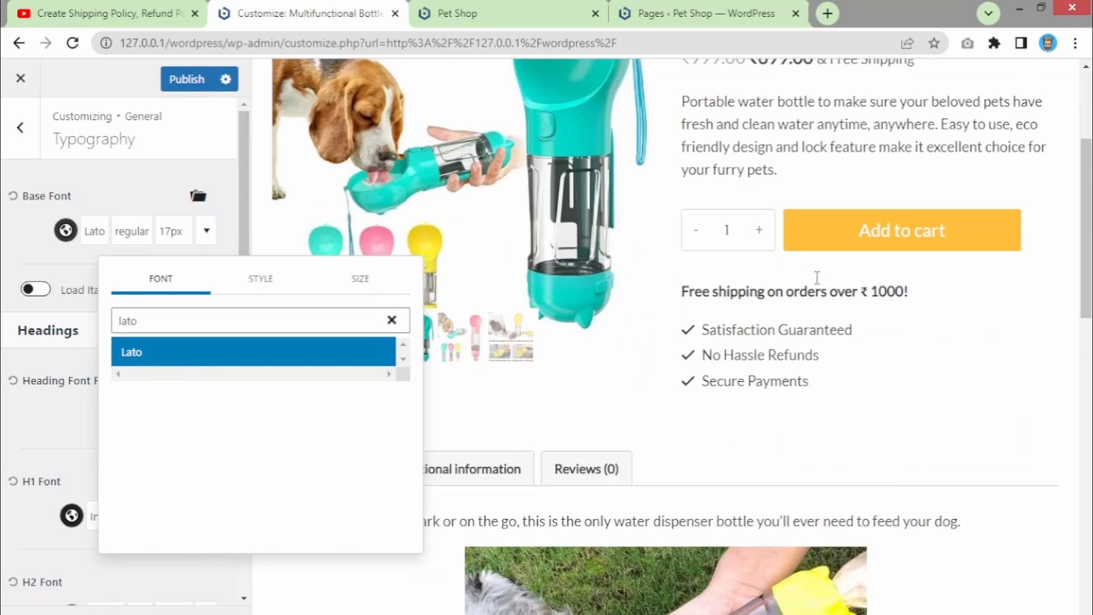
scroll(817, 276, up, 3)
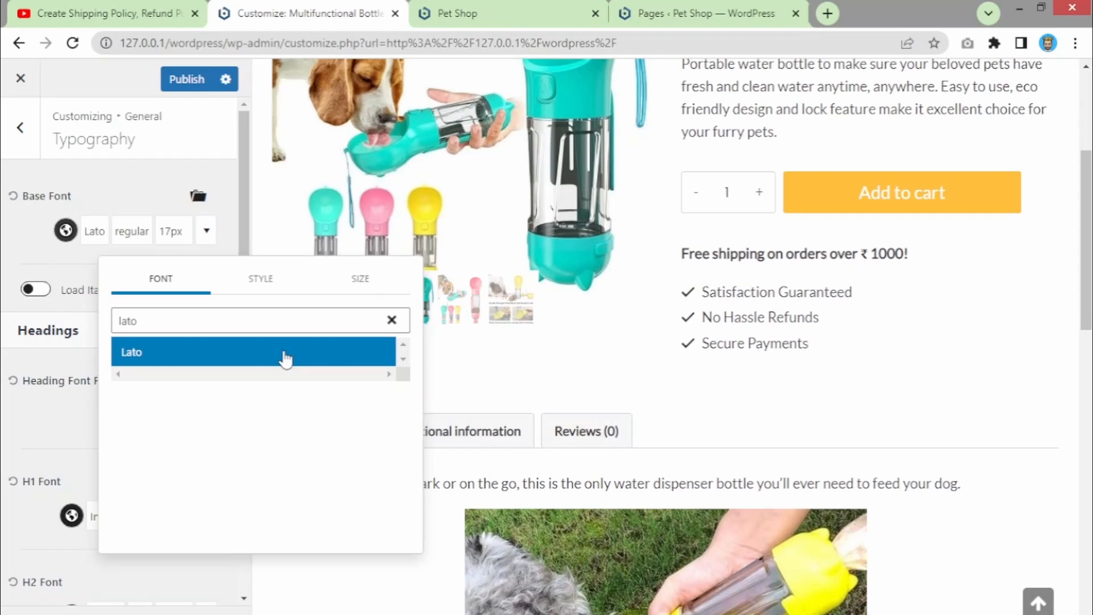
double_click(140, 320)
text(mon)
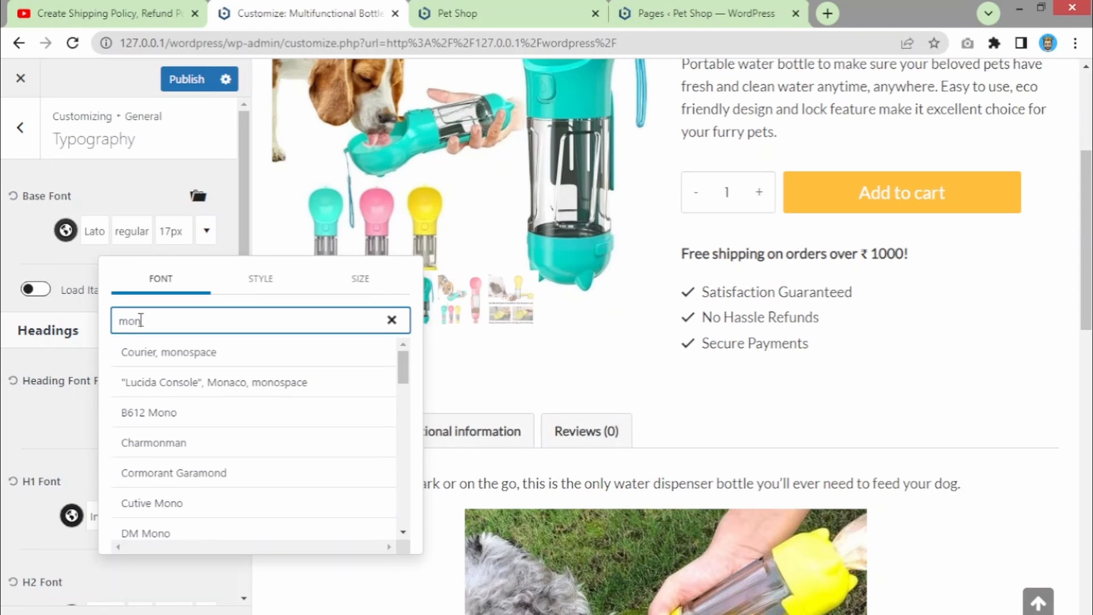
click(403, 370)
drag(403, 370, 354, 324)
click(292, 320)
drag(403, 366, 320, 446)
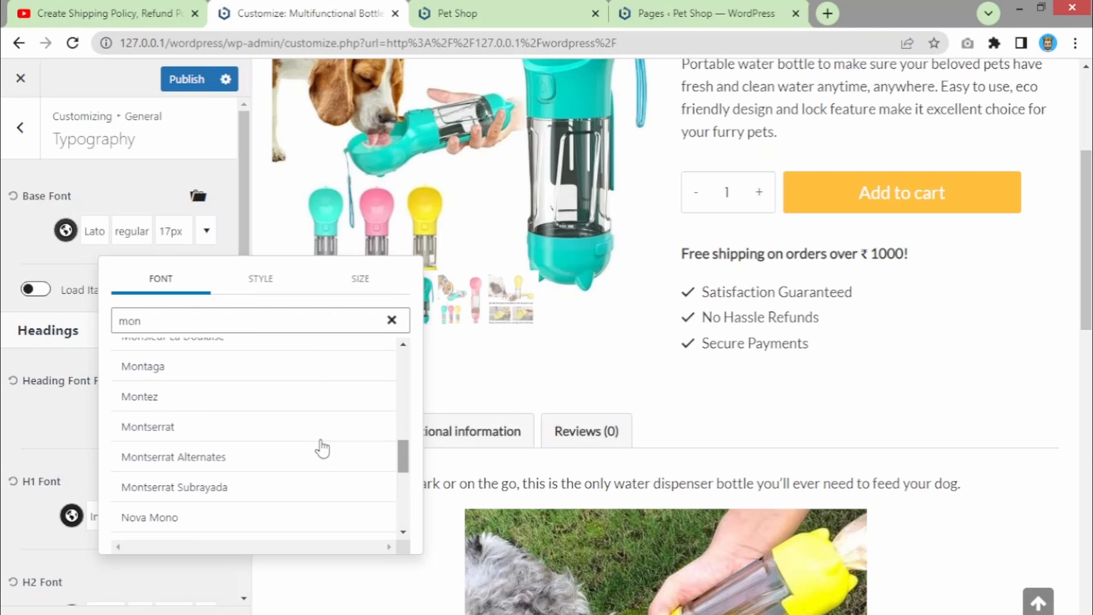
click(216, 431)
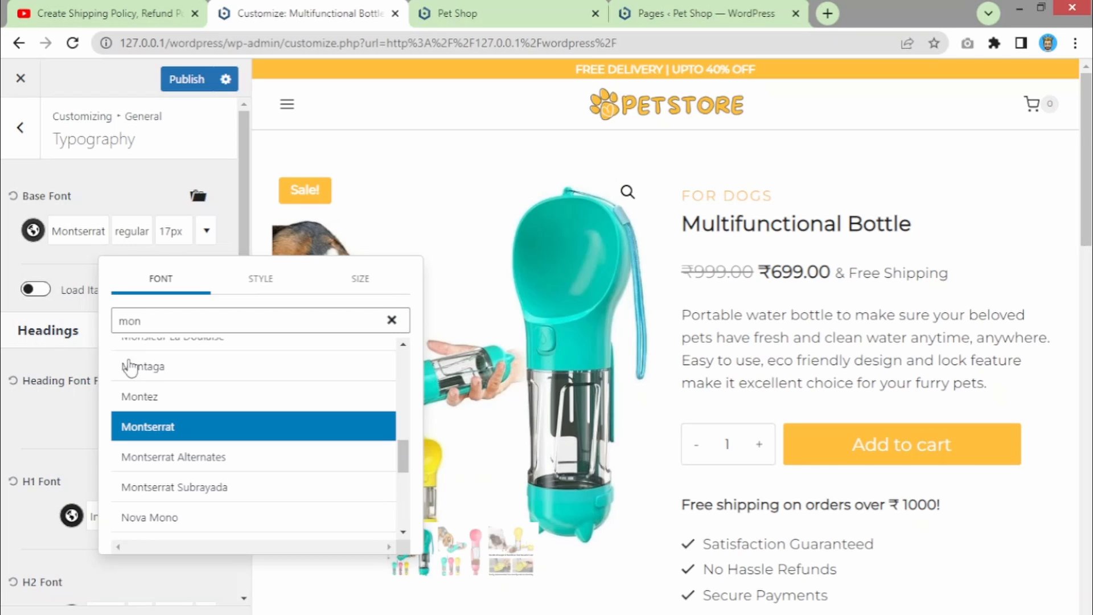
double_click(147, 314)
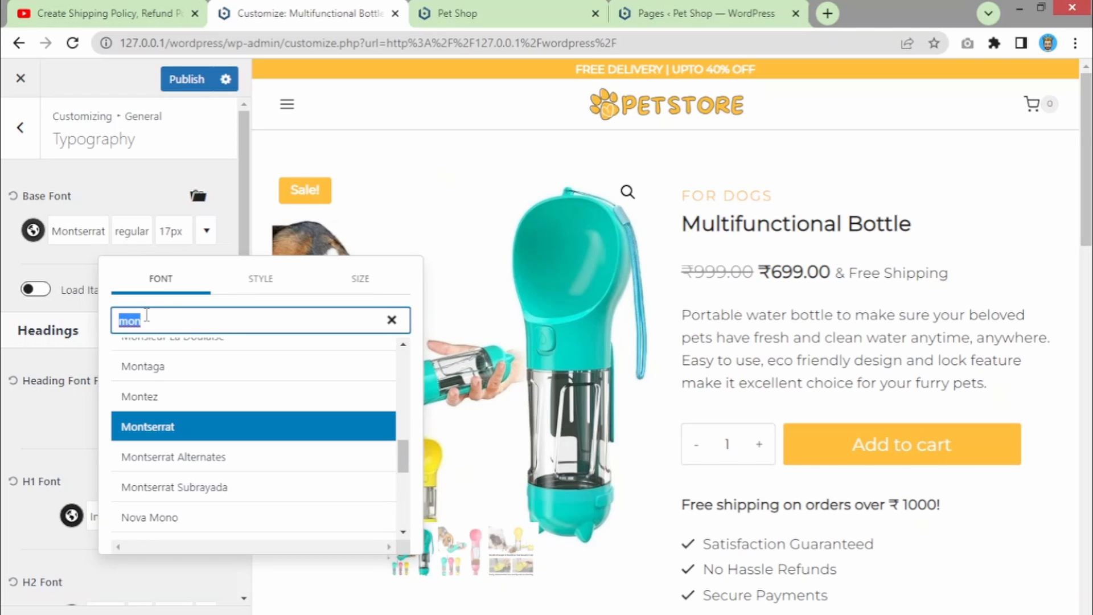
text(pop)
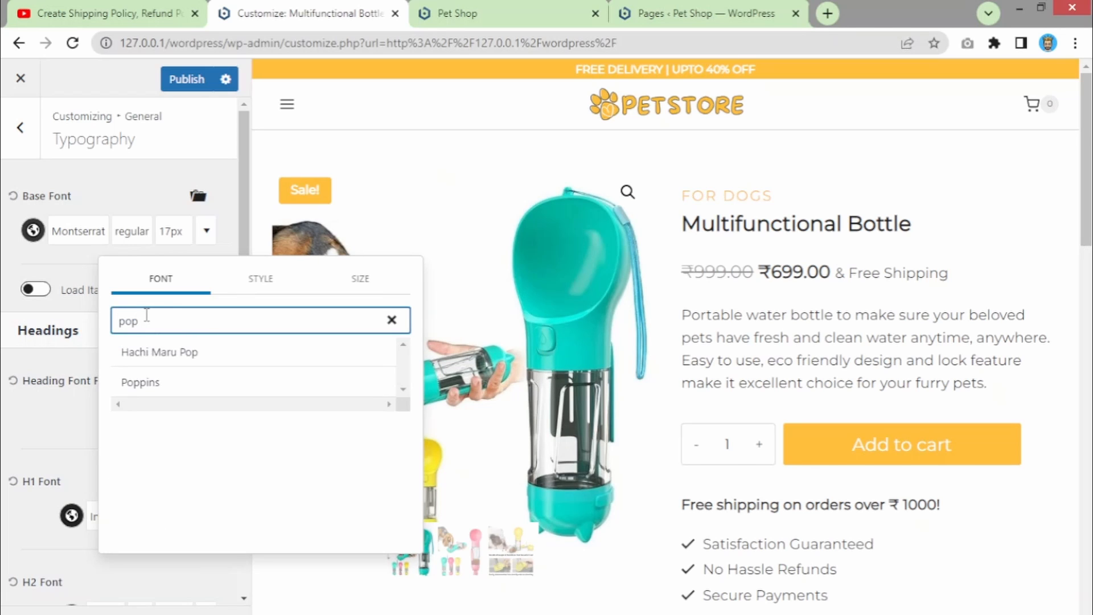
click(184, 387)
click(52, 442)
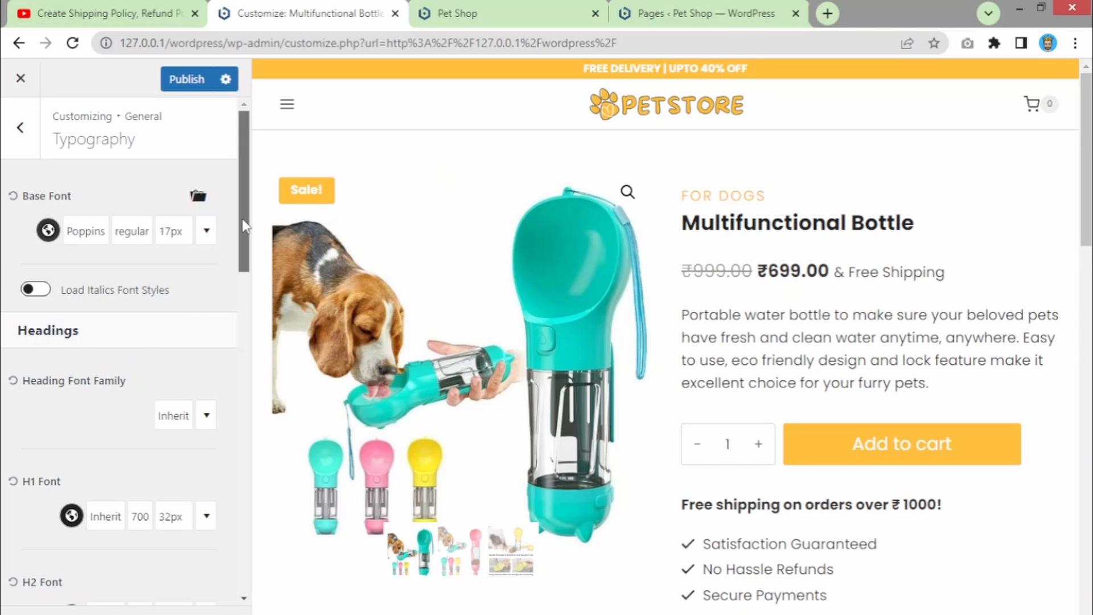
scroll(245, 267, down, 3)
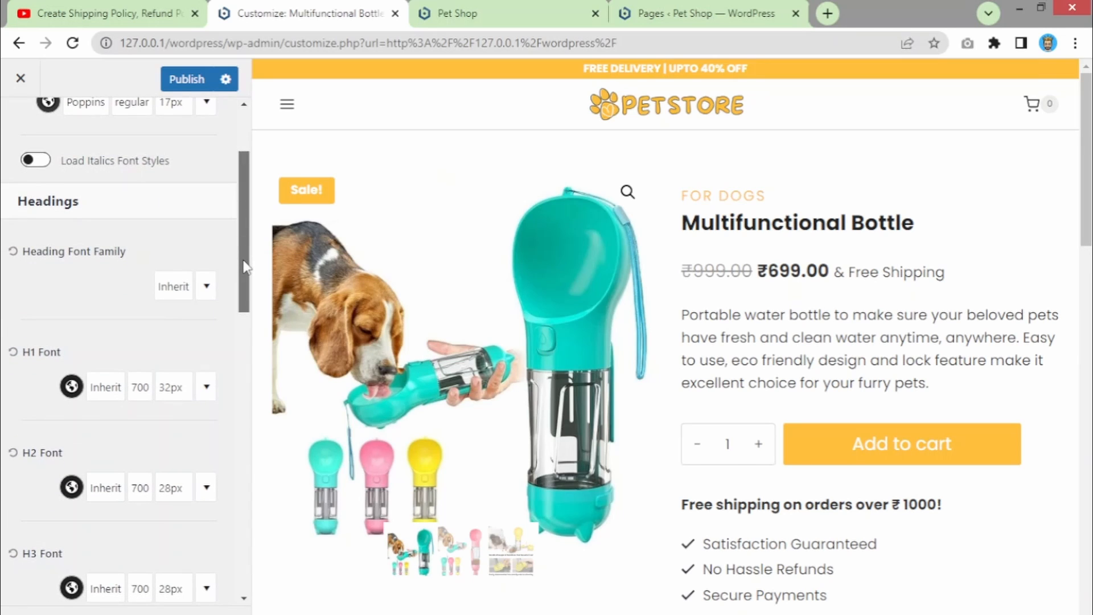
scroll(245, 267, down, 2)
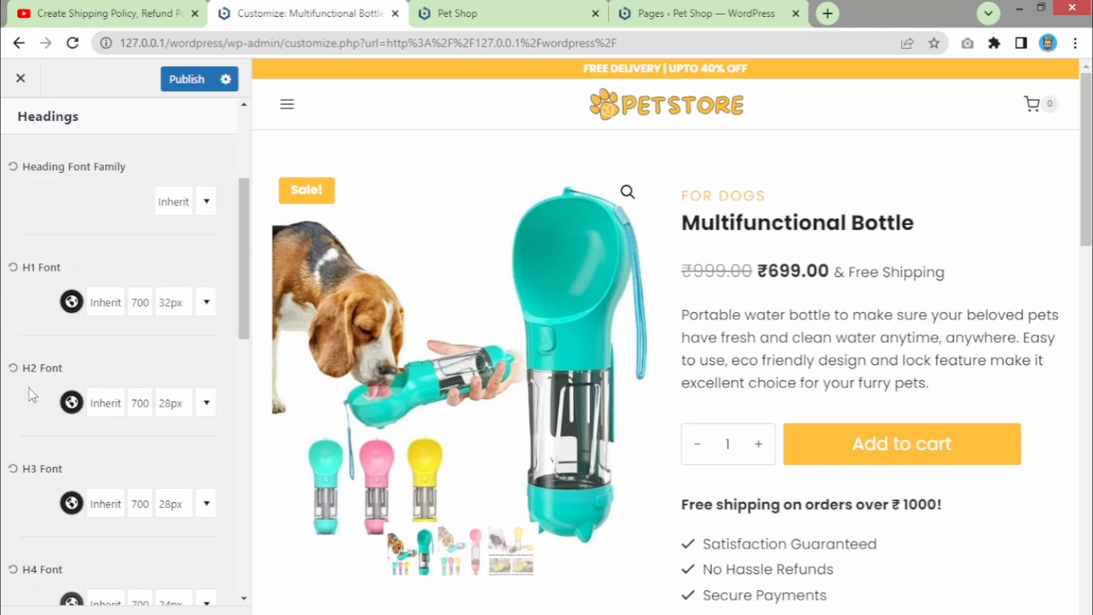
scroll(59, 382, down, 3)
scroll(59, 379, up, 8)
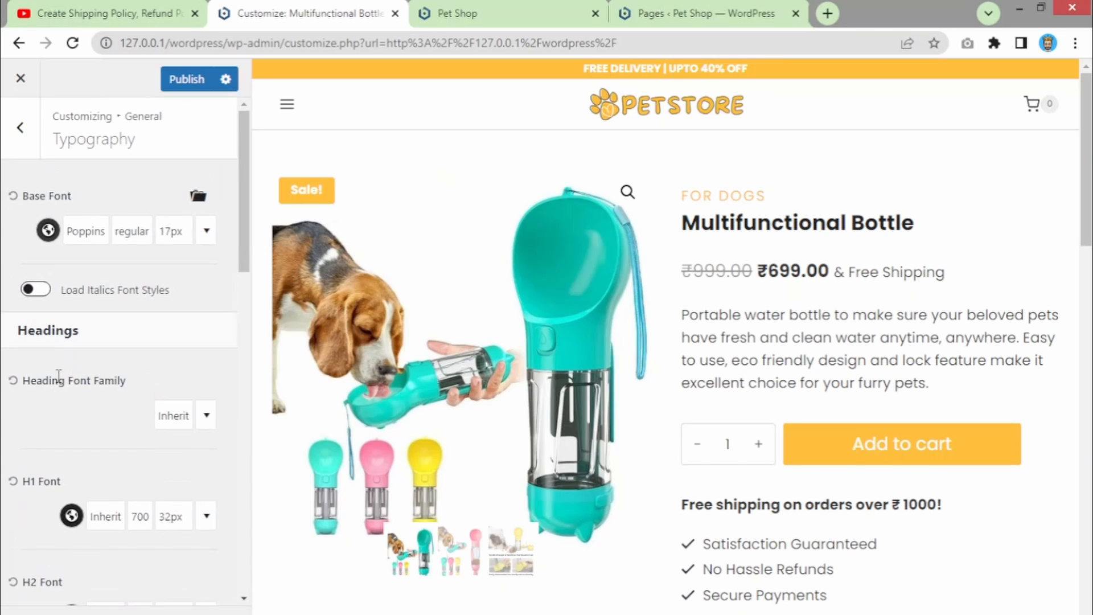
- Try the chevron scroll-to-top icon and left alignment, then revert to the bold arrow aligned right
click(15, 140)
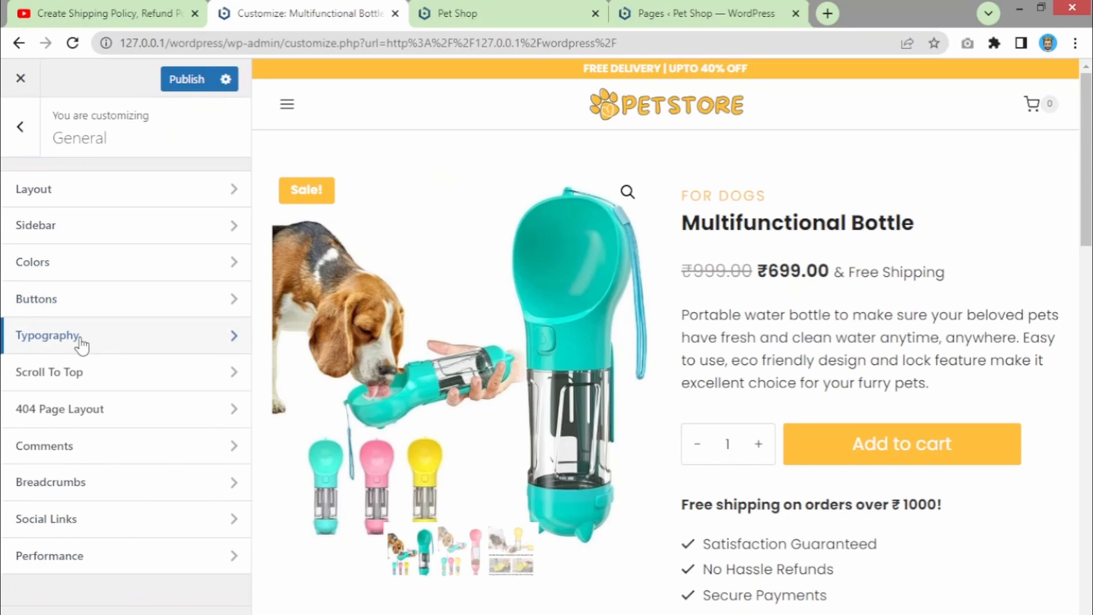
click(95, 385)
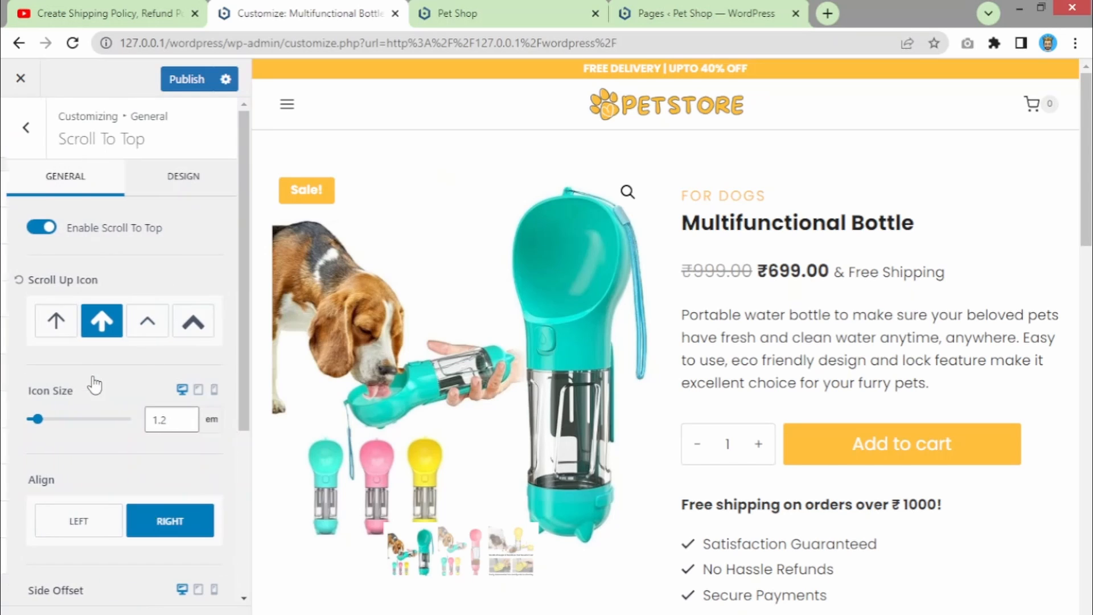
scroll(933, 238, down, 4)
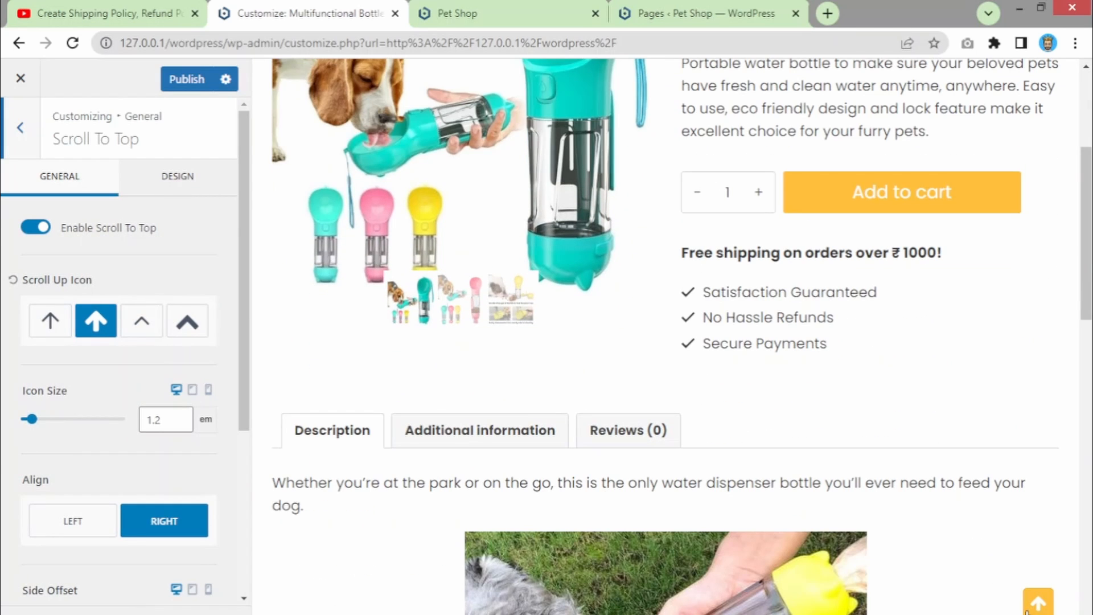
click(187, 322)
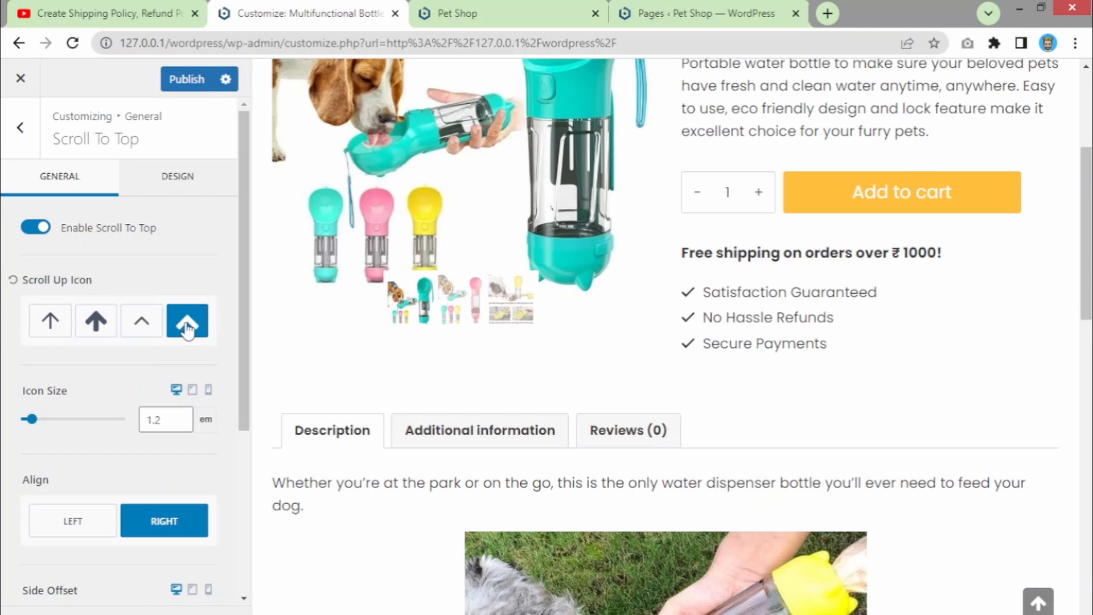
scroll(823, 390, up, 4)
scroll(829, 394, down, 4)
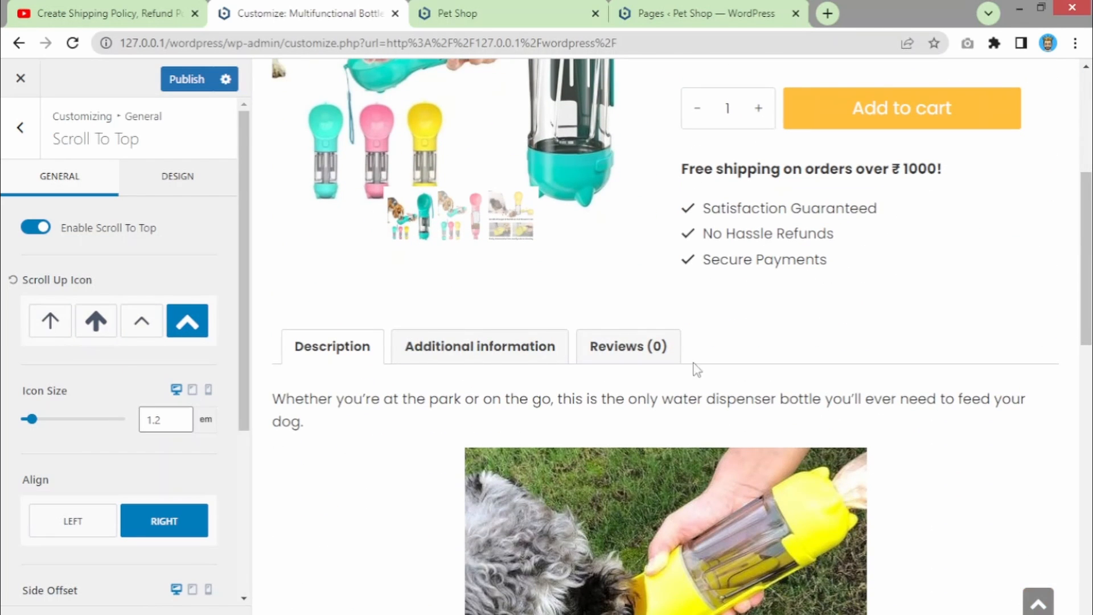
click(94, 331)
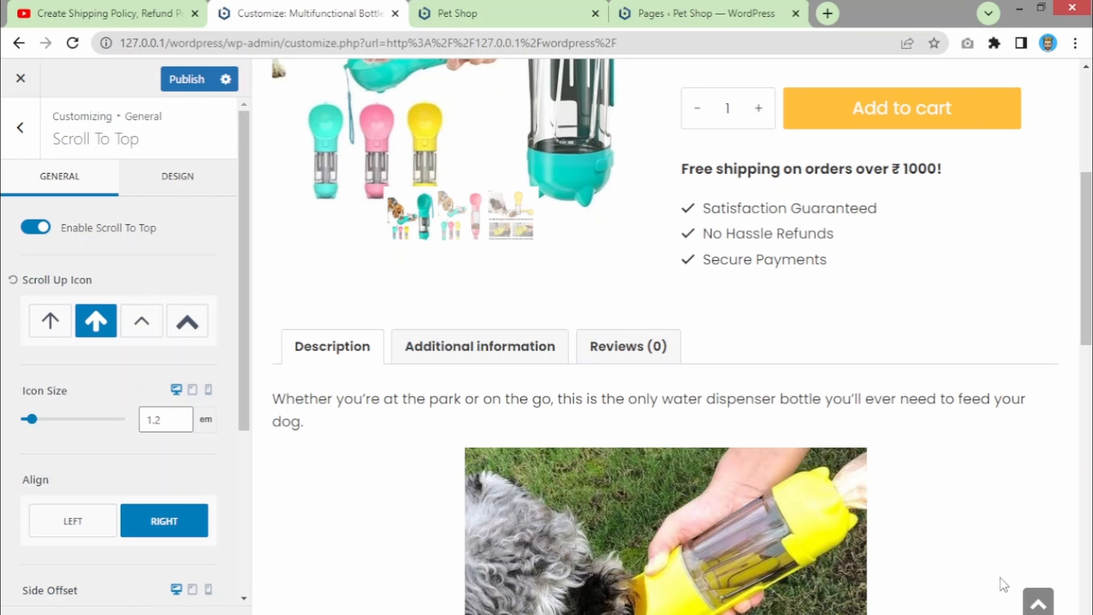
click(91, 519)
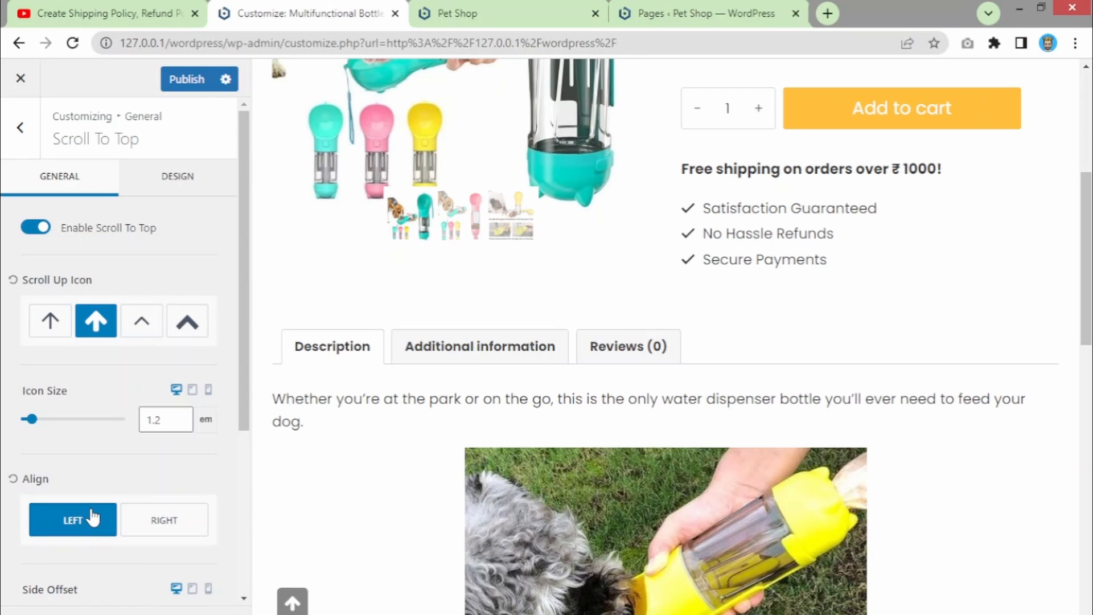
click(164, 522)
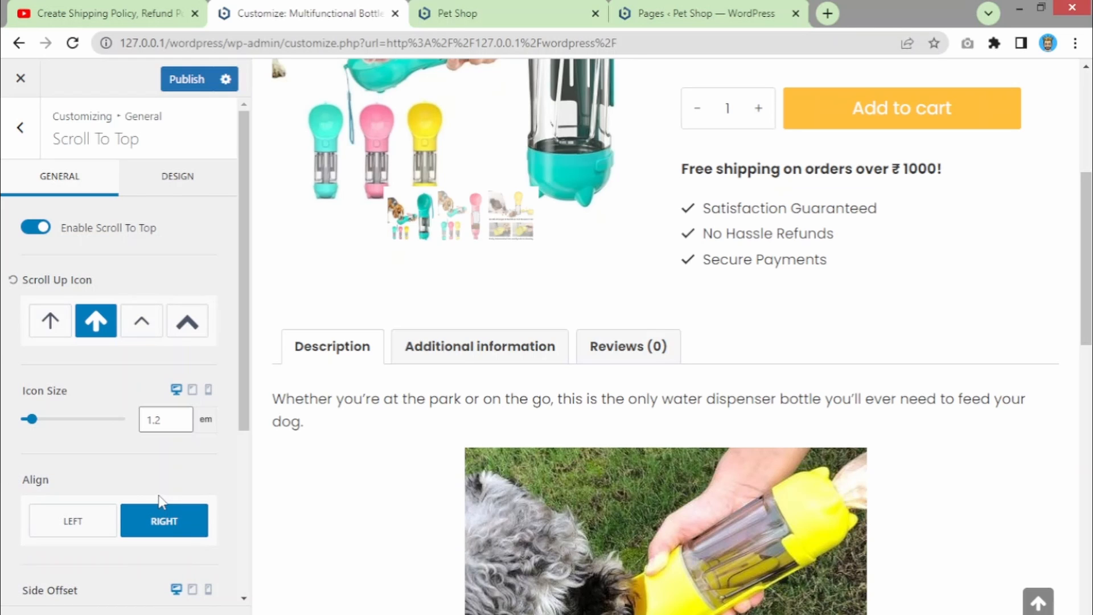
- Open the 404 layout settings and view the 404 page by loading 127.0.0.1/wordpress/pp
click(19, 137)
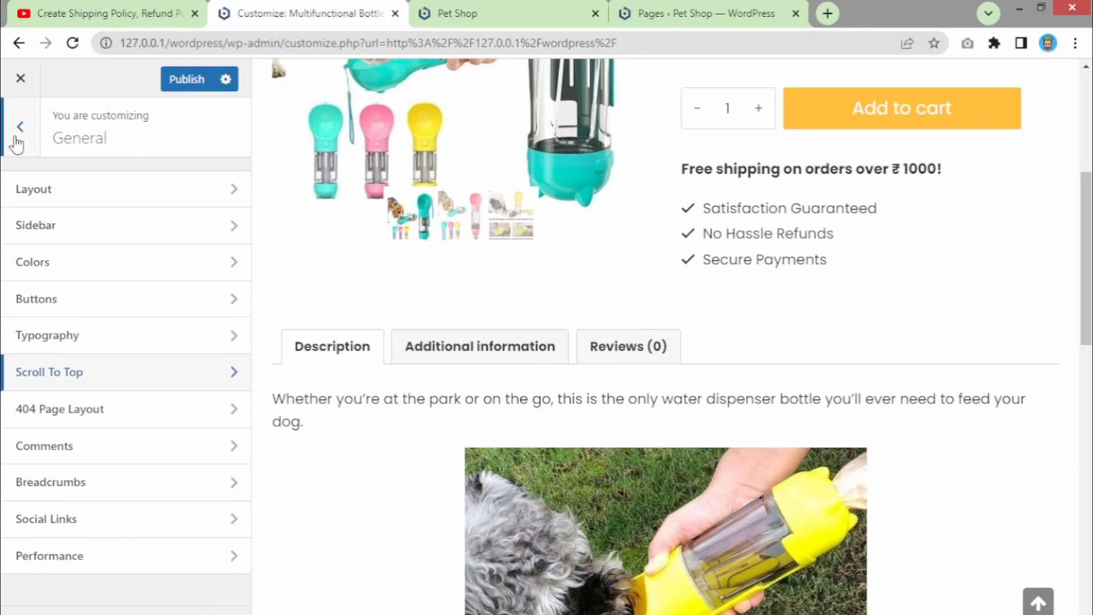
click(50, 422)
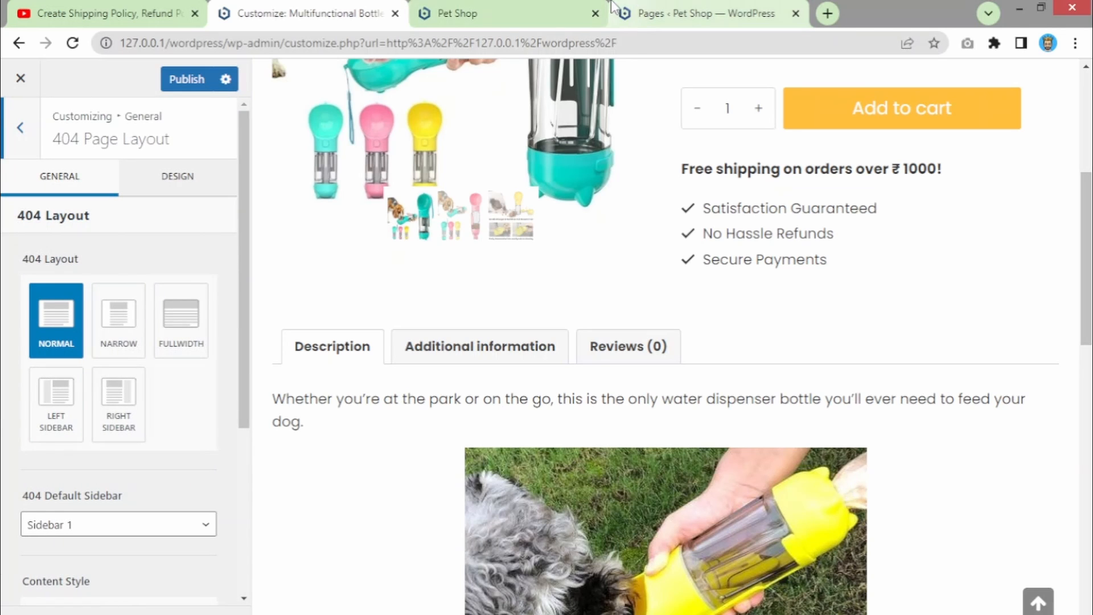
click(531, 8)
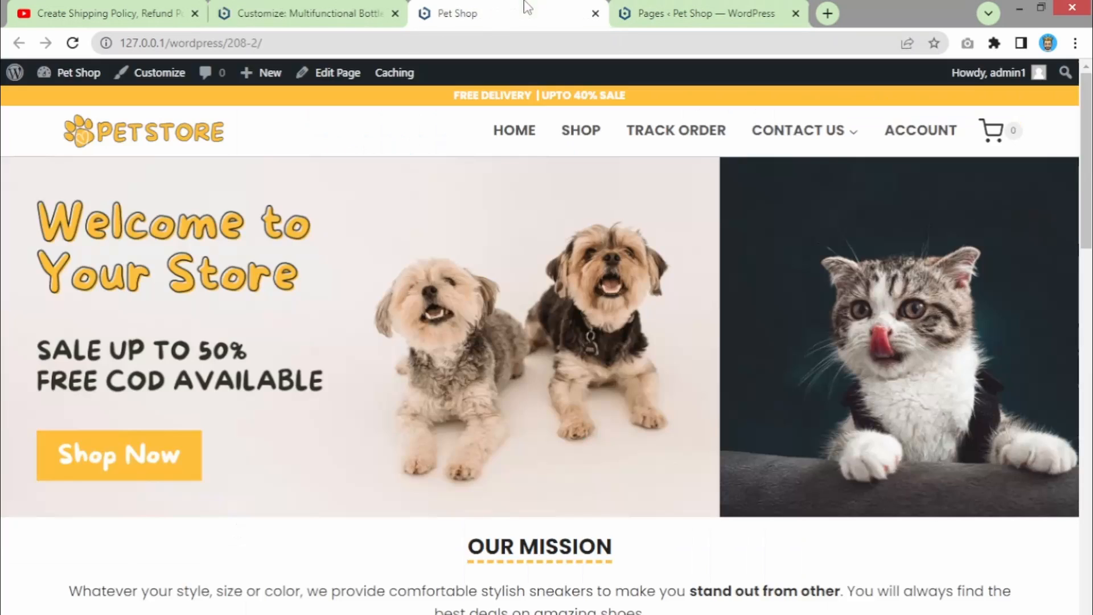
click(827, 13)
text(127.0.0.1/wordpress/)
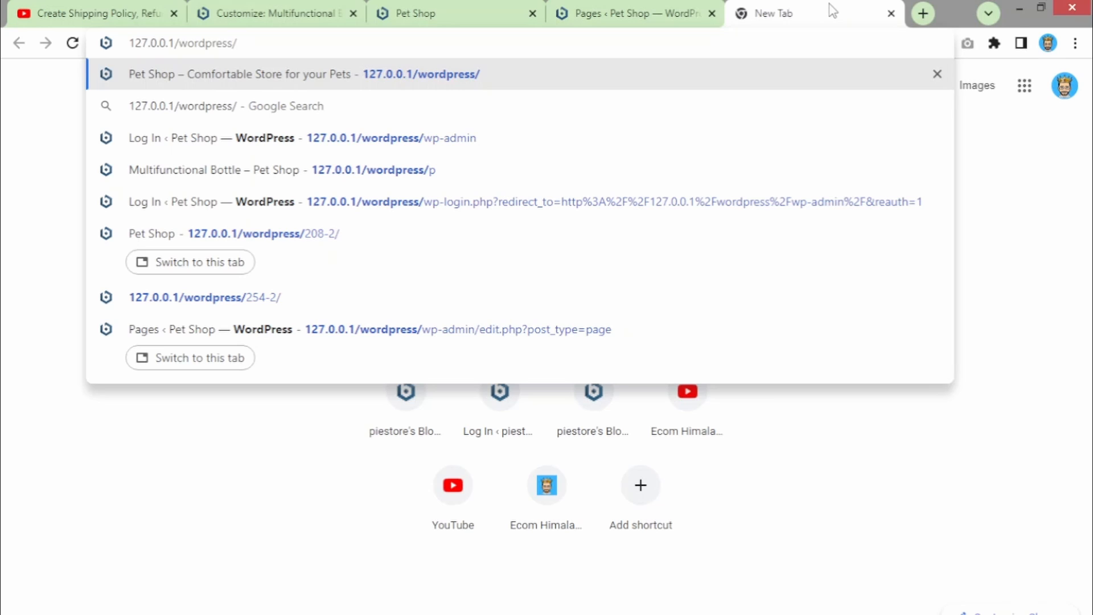
text(pp)
key(Return)
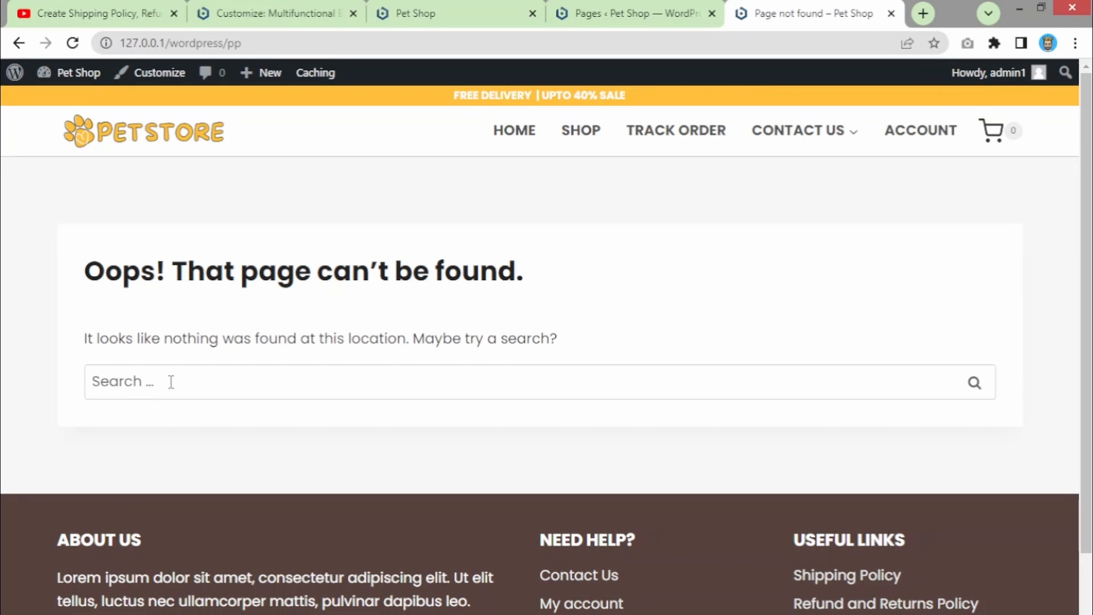
click(171, 382)
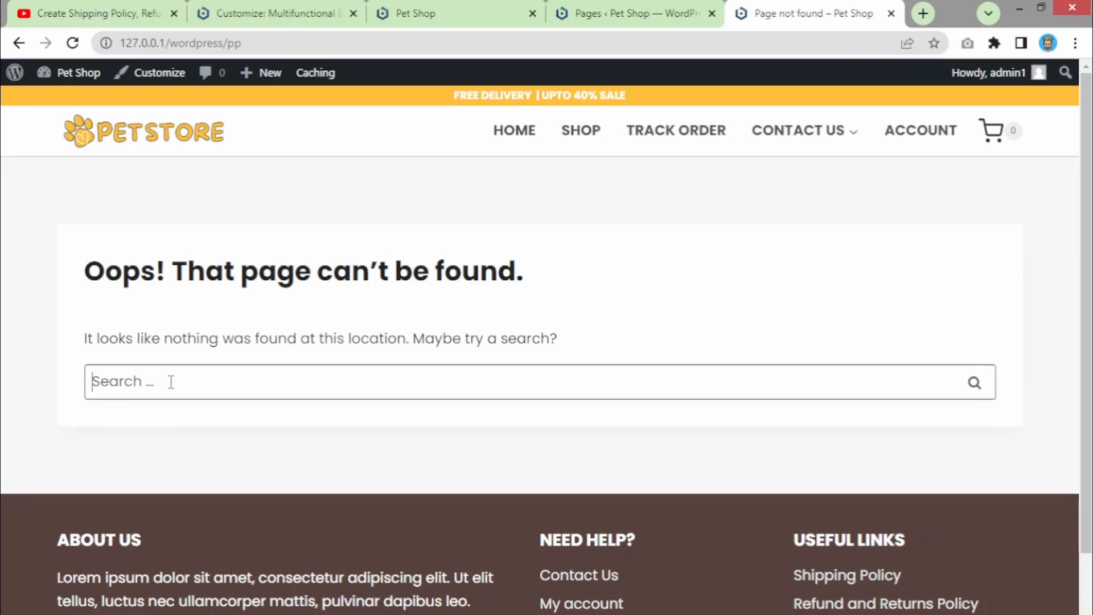
- Back in the Customizer, review General Layout's content max width and spacing settings
click(339, 7)
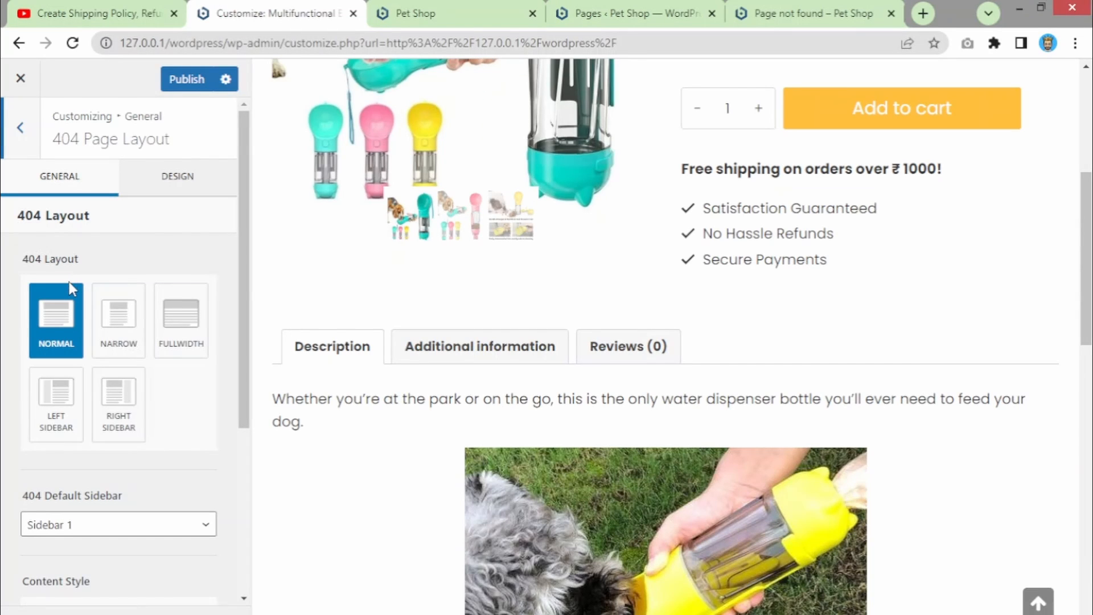
drag(240, 353, 213, 307)
click(21, 127)
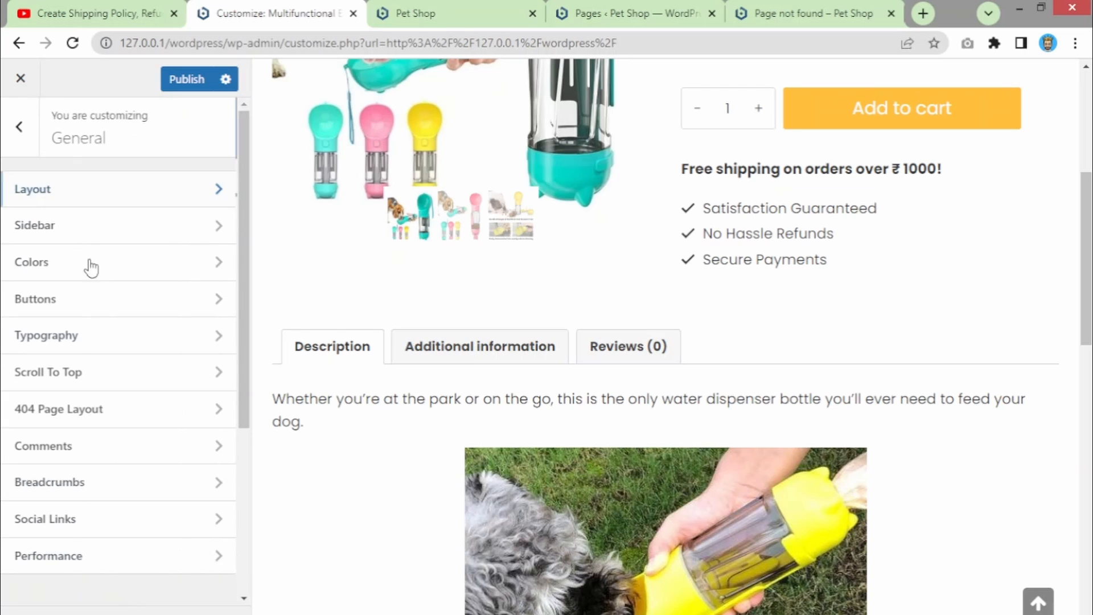
click(63, 204)
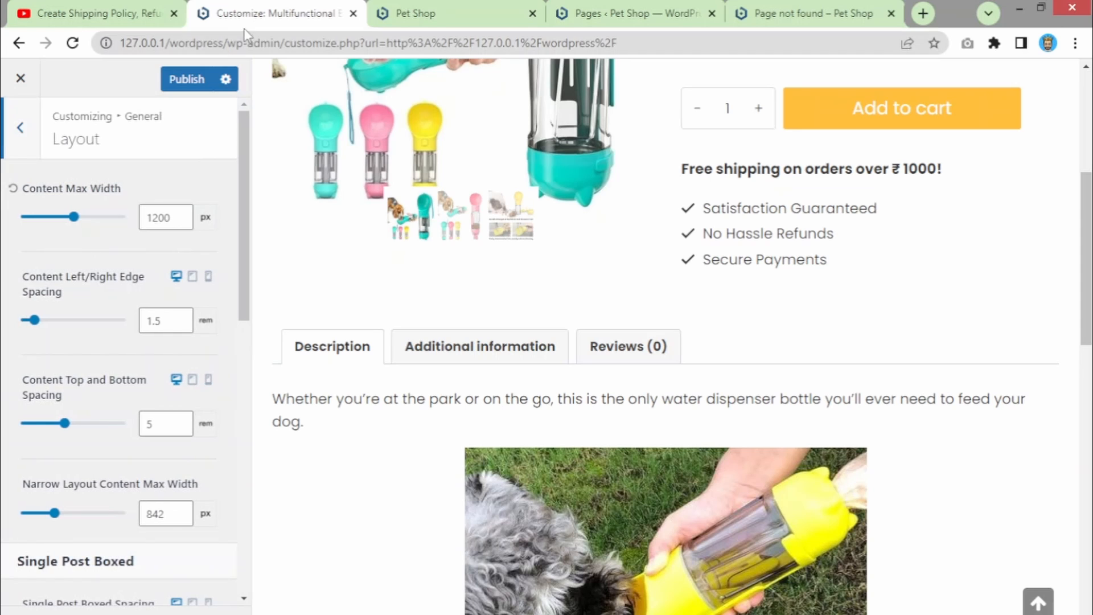
click(20, 128)
- Open the third untitled page, holding 'Buy 2 Save ₹100', from the Pages list in a new tab
click(413, 14)
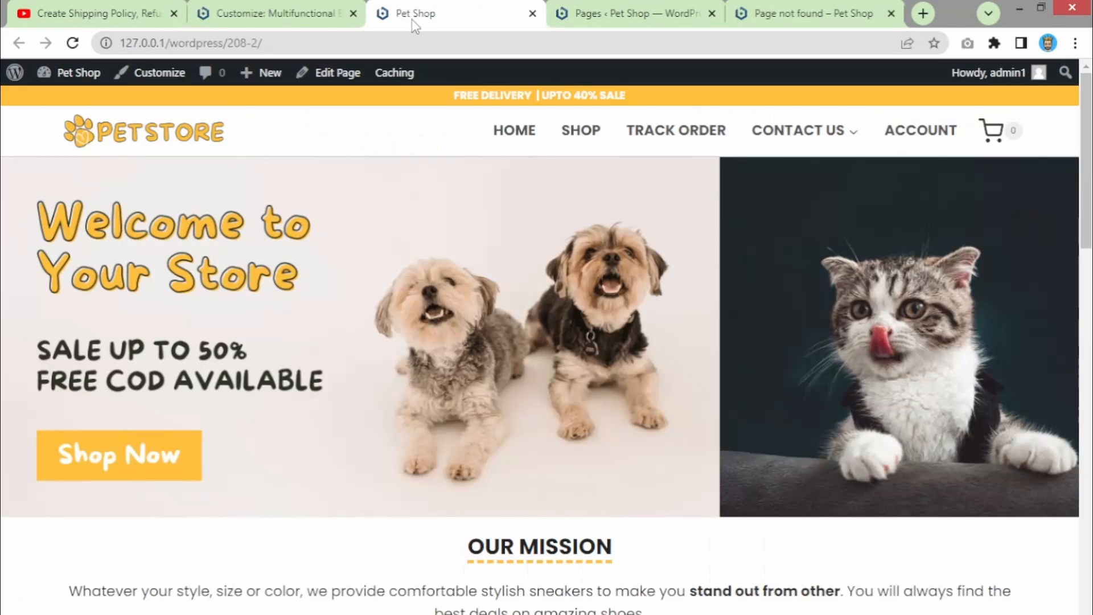
click(558, 8)
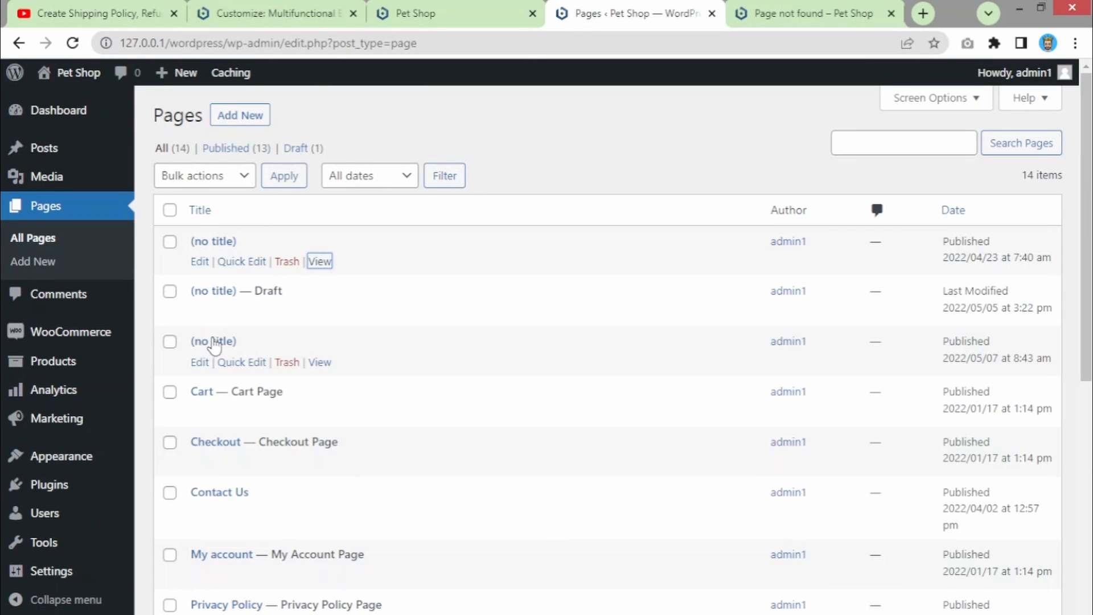
ctrl+click(319, 362)
key(ctrl+Tab)
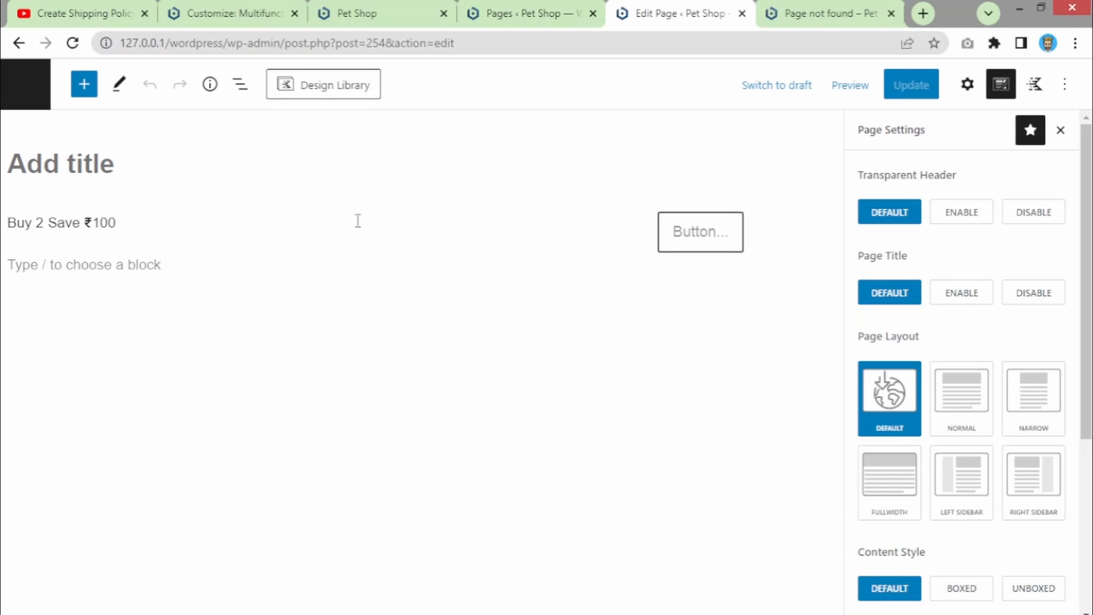
- In Kadence Page Settings, choose the Fullwidth page layout and update the page
click(967, 85)
click(1001, 86)
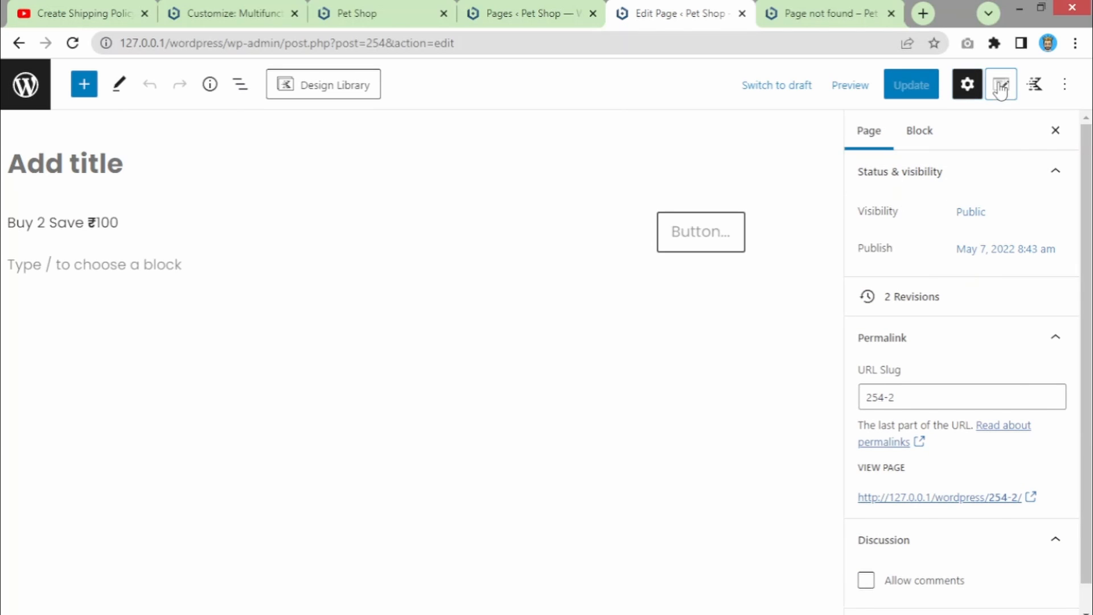
click(1035, 88)
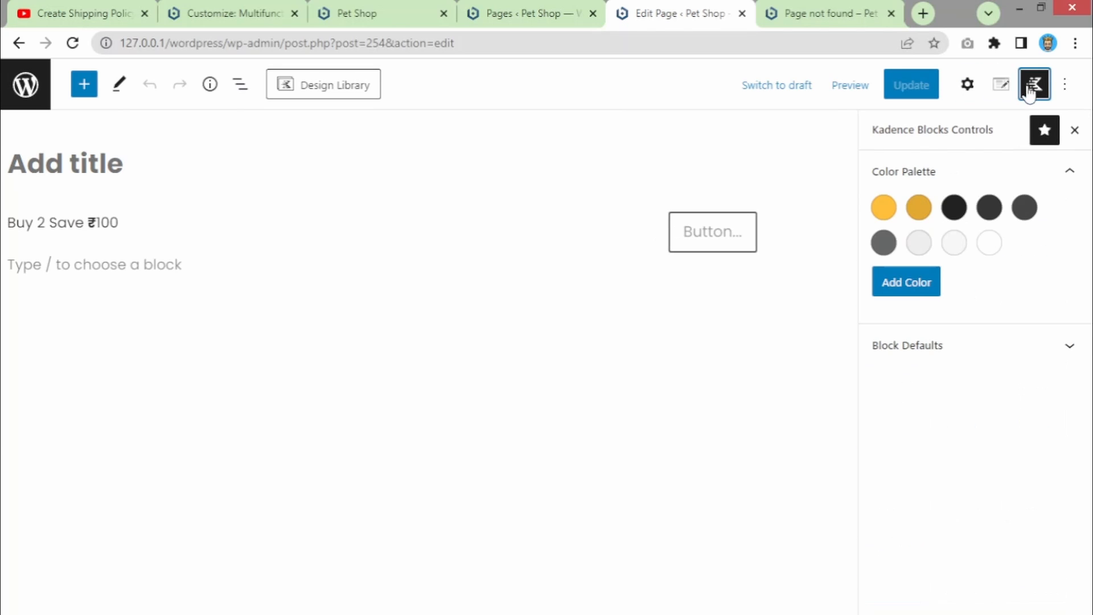
click(1003, 88)
click(961, 89)
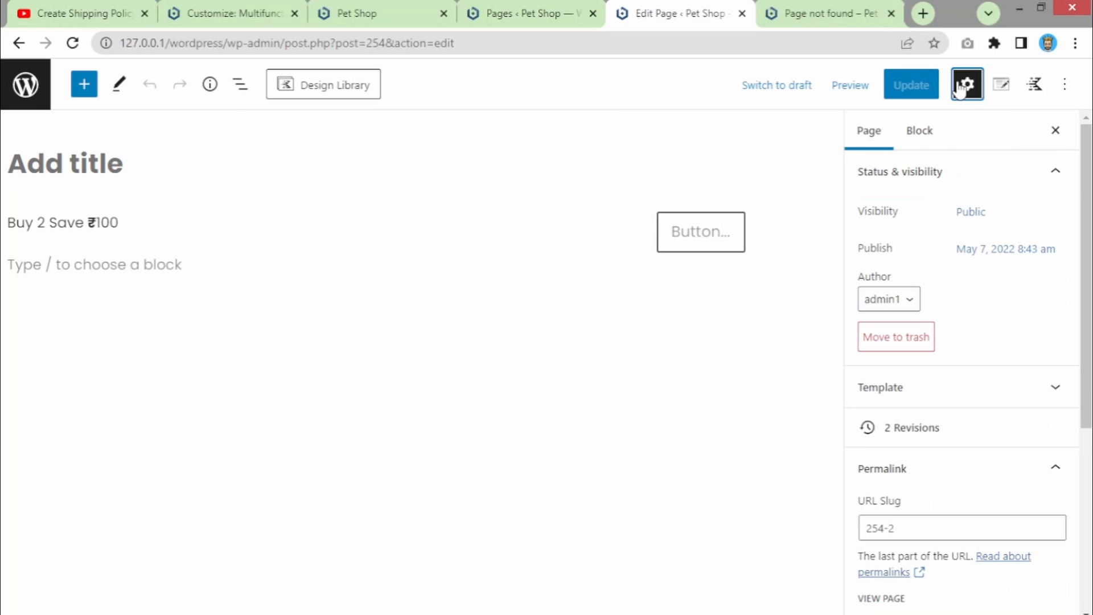
click(1002, 93)
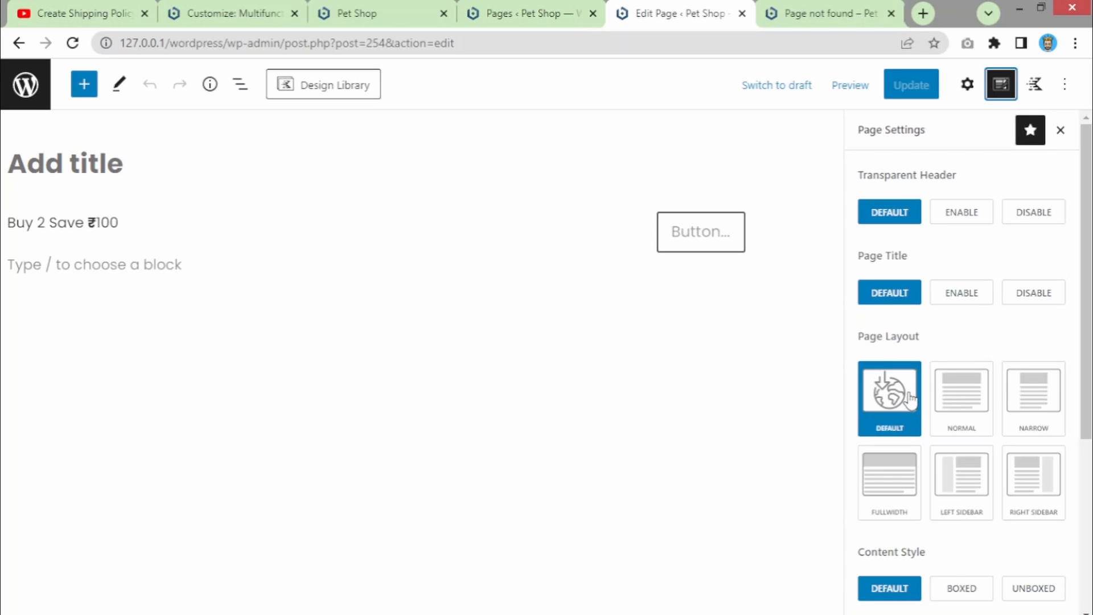
click(887, 488)
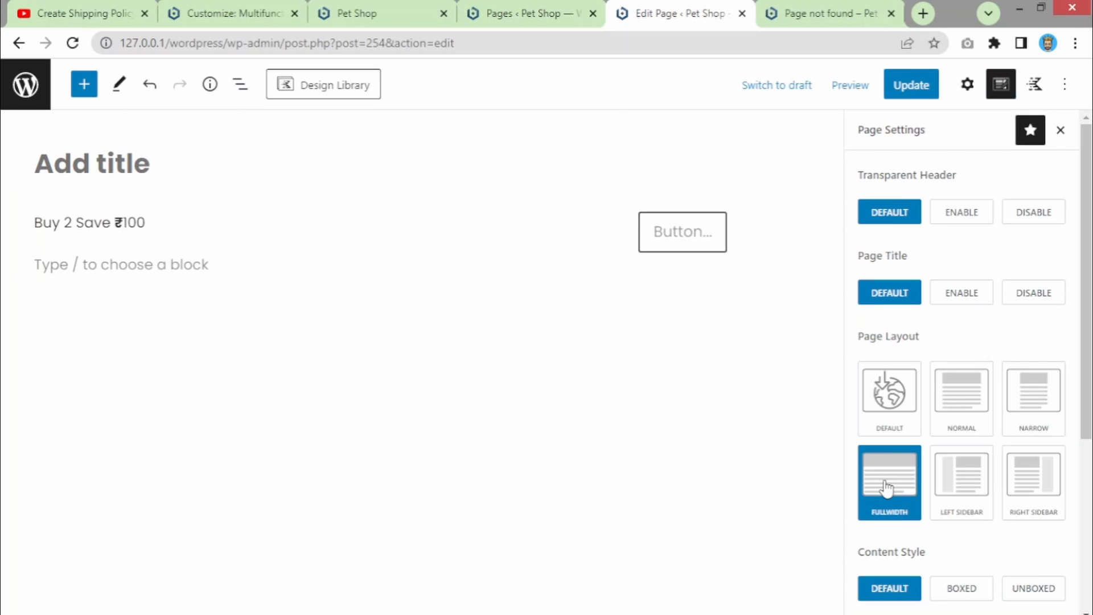
click(925, 93)
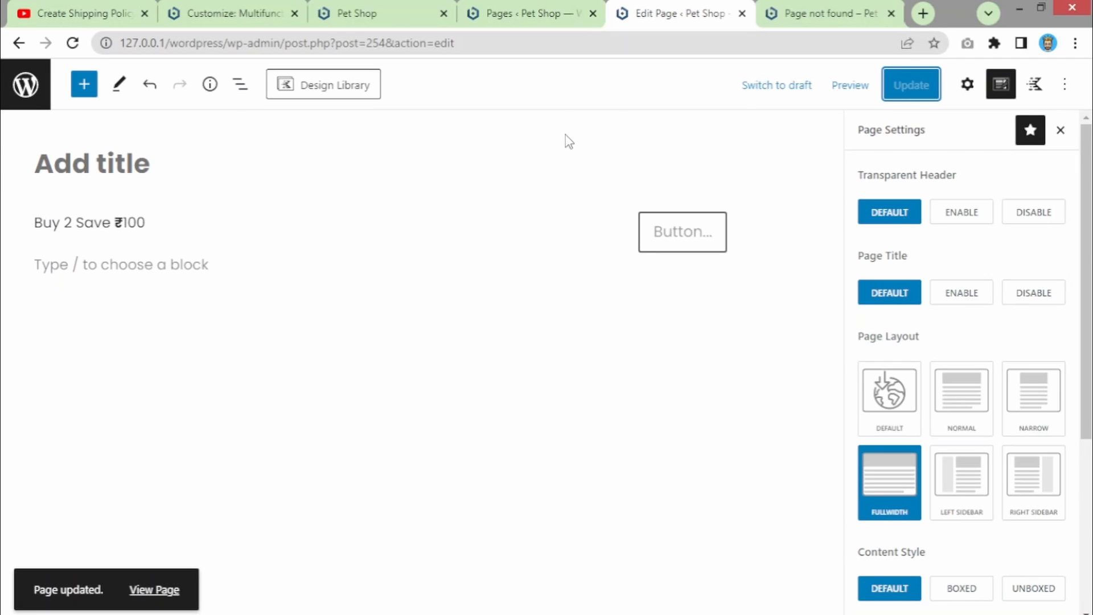
- View the page live, then try Left and Right Sidebar layouts before returning to Default
middle_click(153, 589)
click(671, 8)
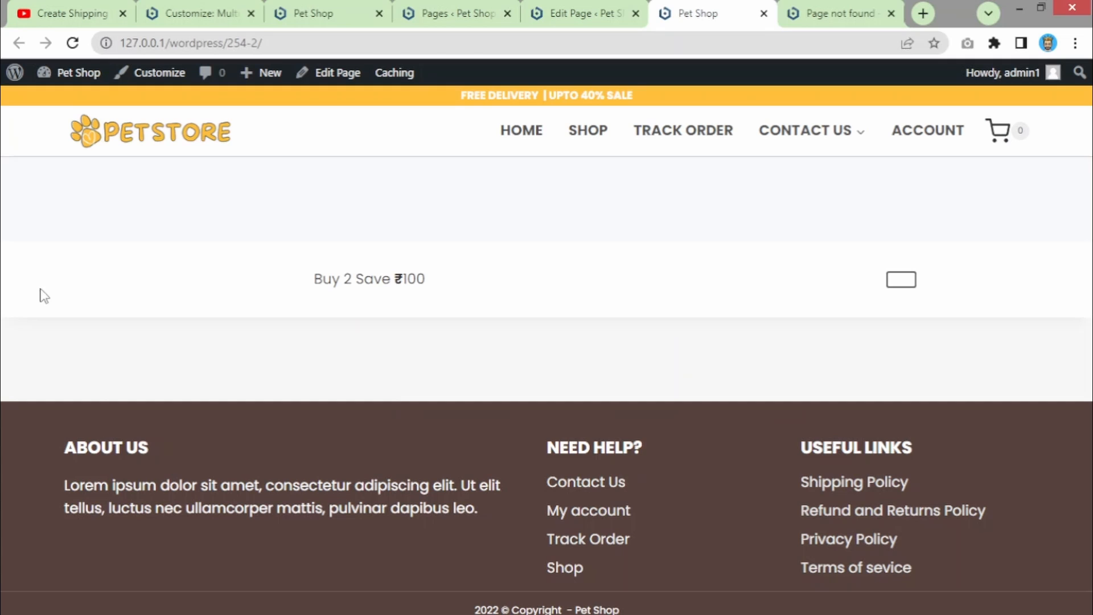
click(629, 7)
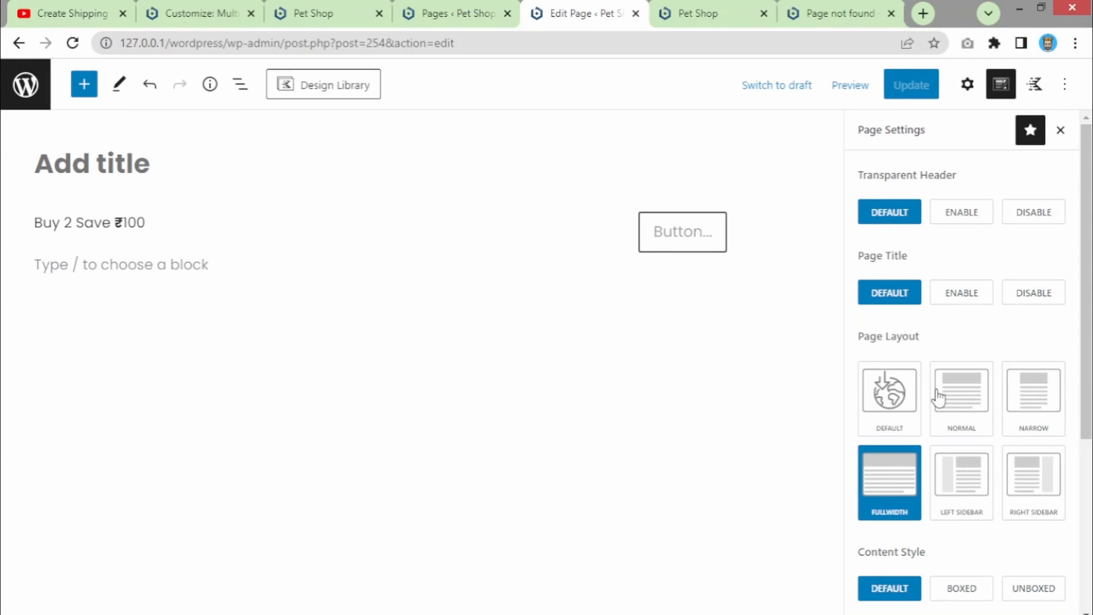
click(967, 489)
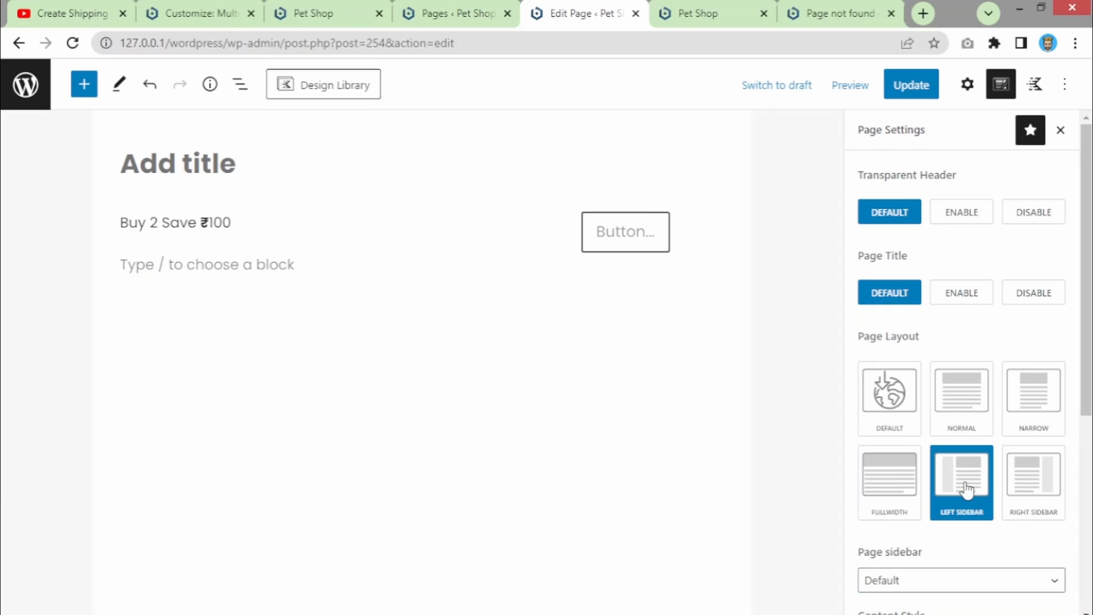
click(954, 588)
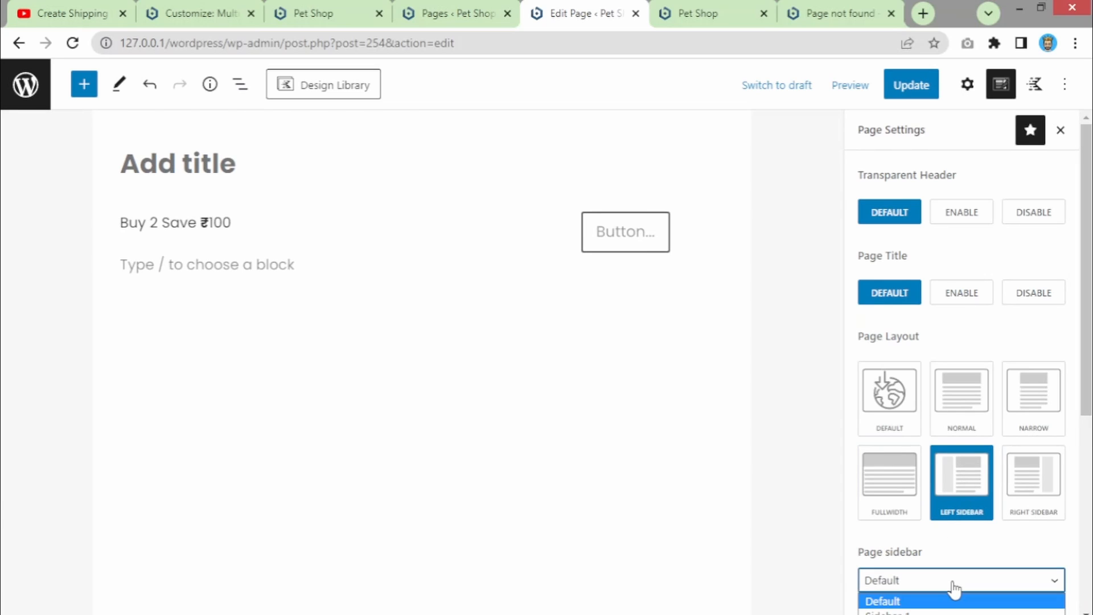
click(953, 588)
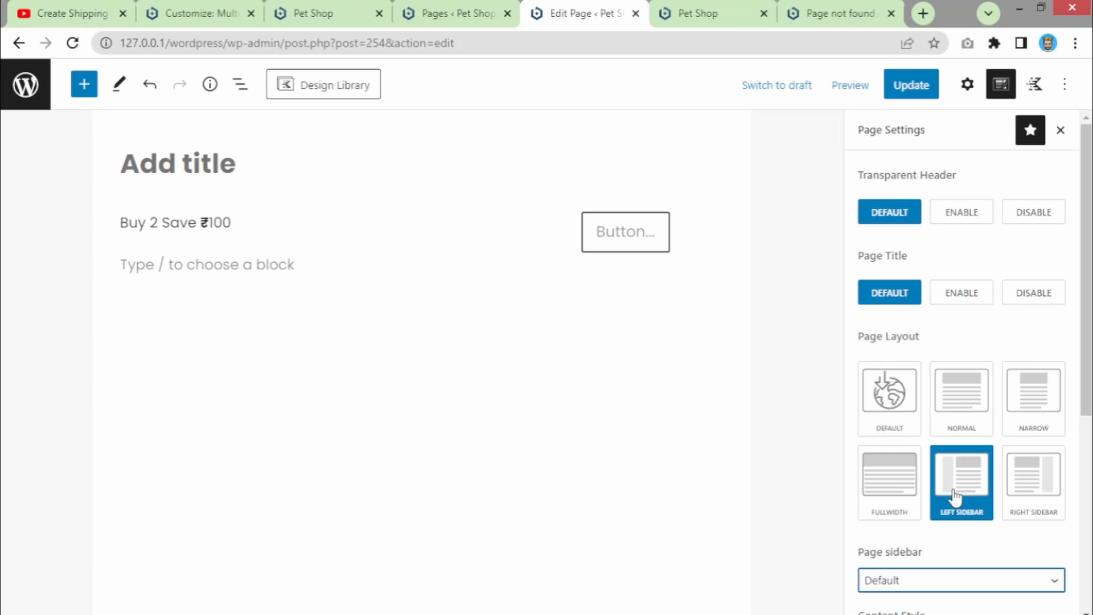
click(1037, 490)
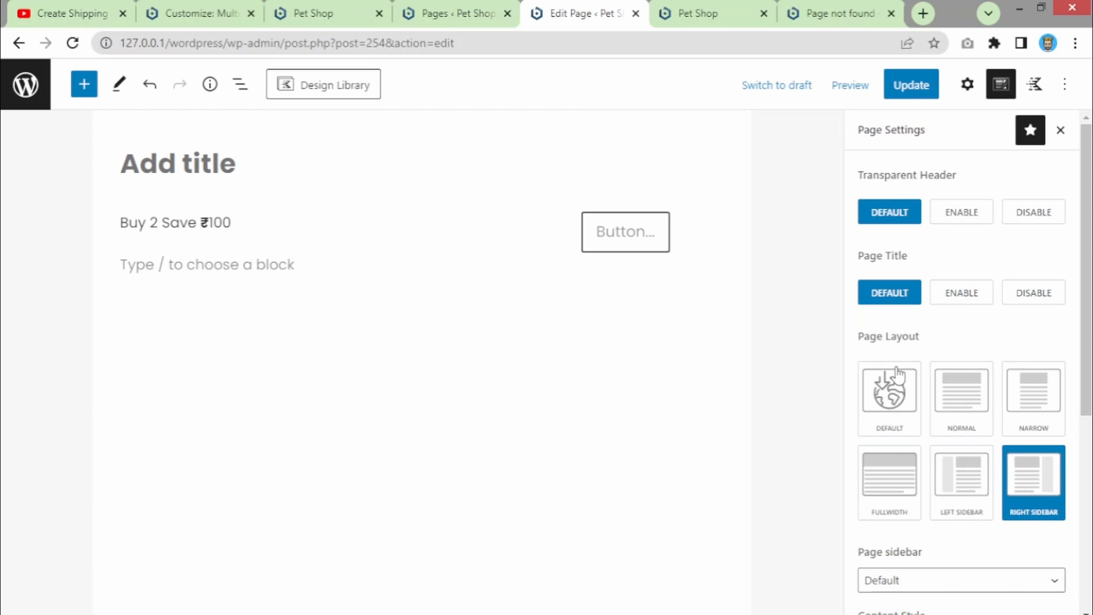
click(882, 390)
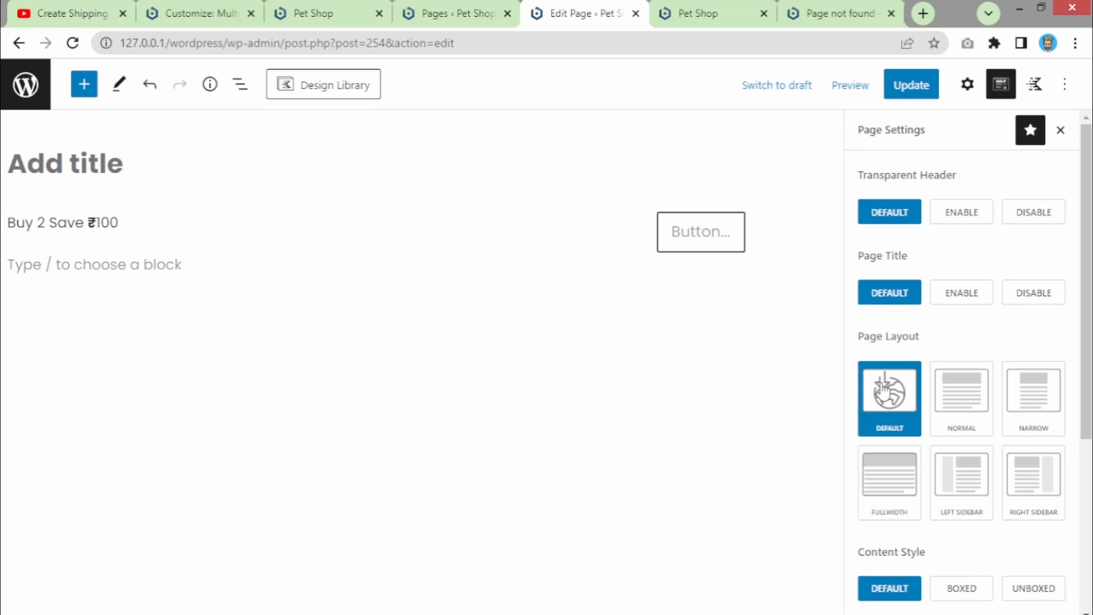
- Set Content Style to Unboxed, update the page, and reload the live page
scroll(884, 364, down, 5)
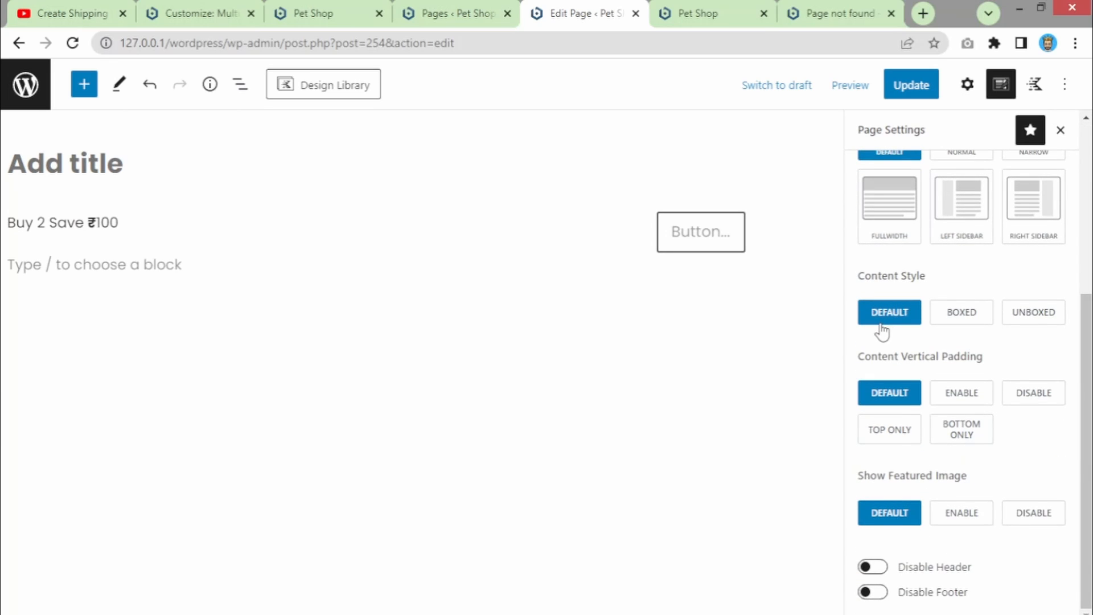
click(1034, 326)
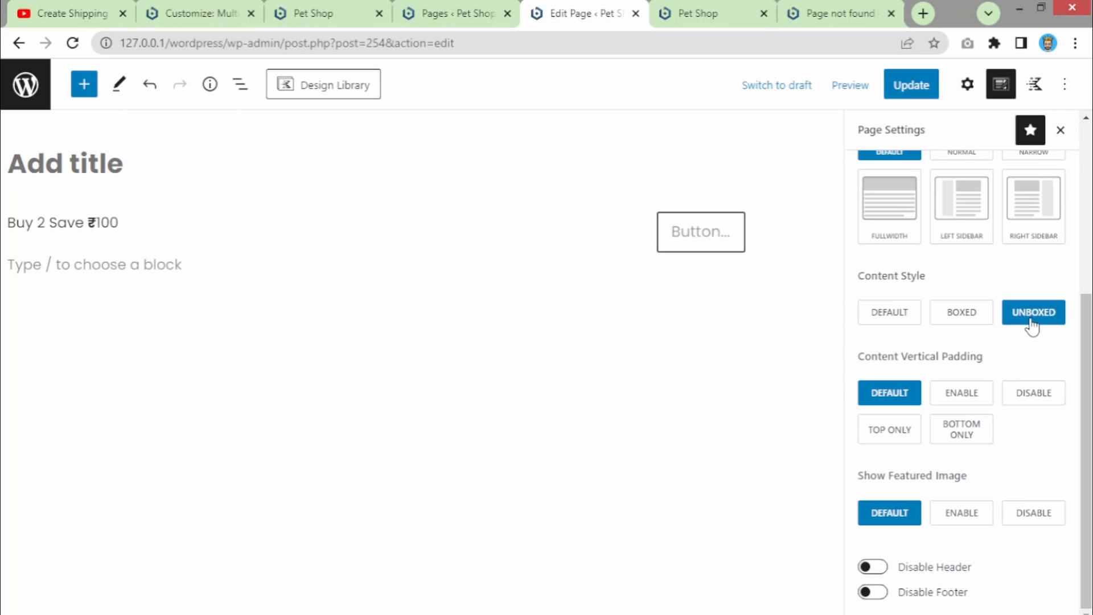
click(913, 86)
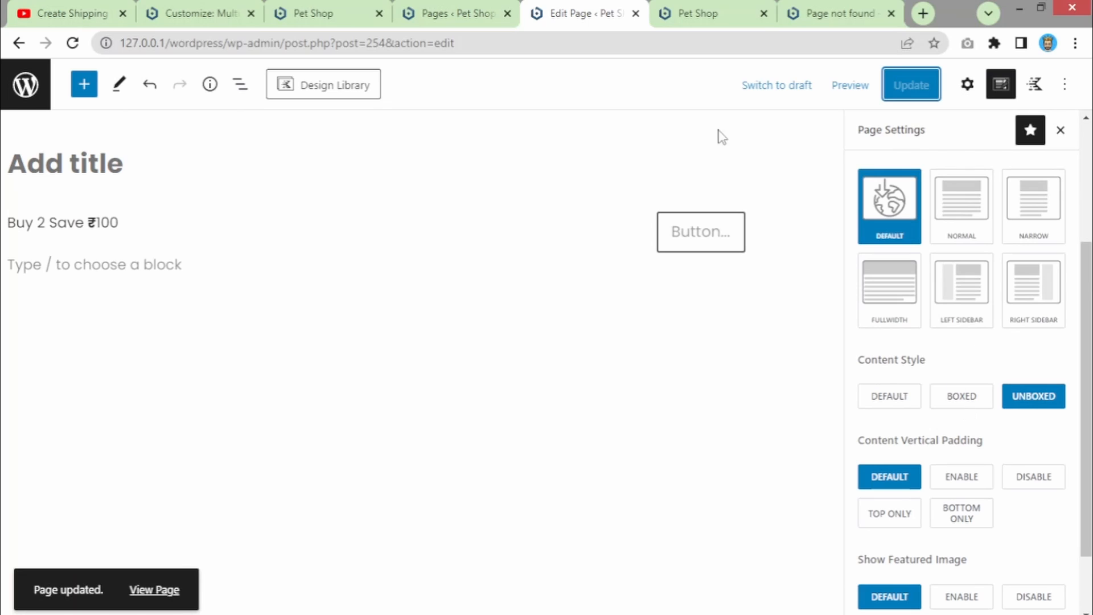
click(712, 13)
click(416, 37)
key(Return)
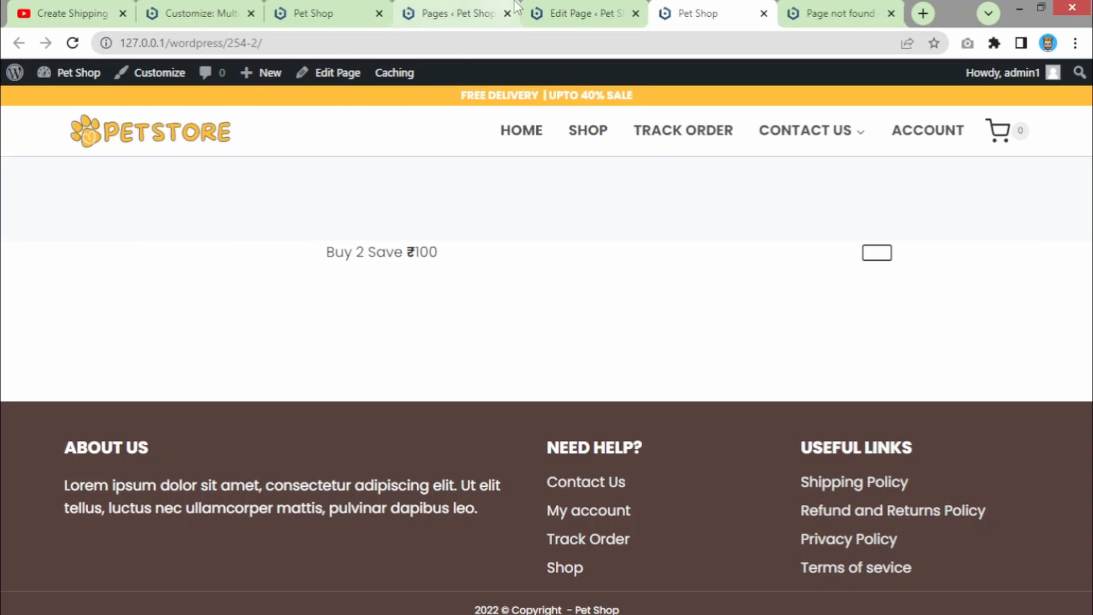
- Set Content Style to Boxed, update, and reload the live page to compare with the editor
click(534, 22)
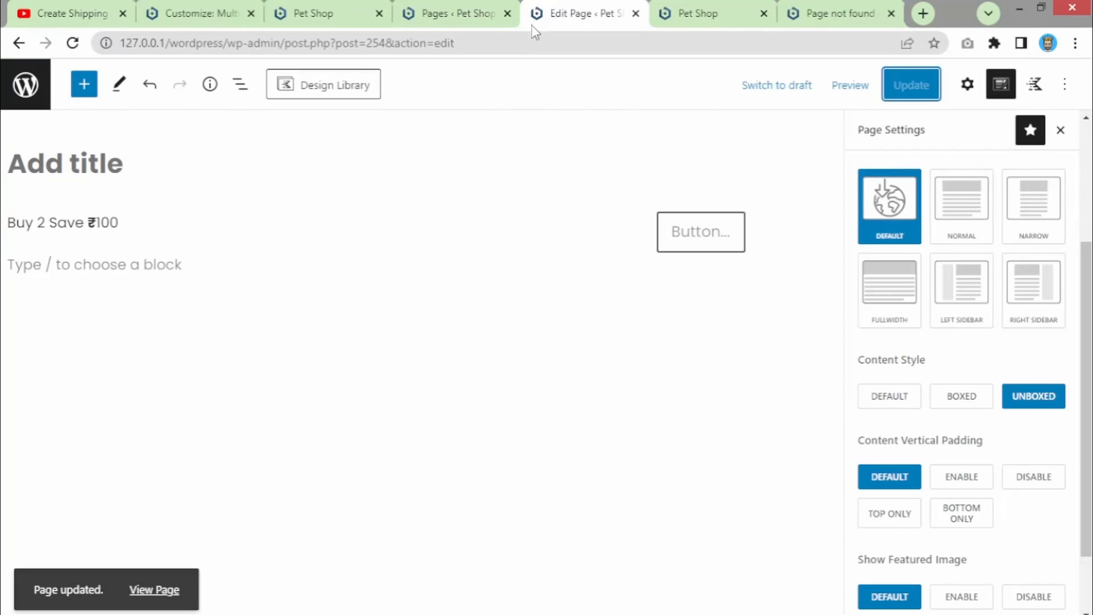
click(964, 398)
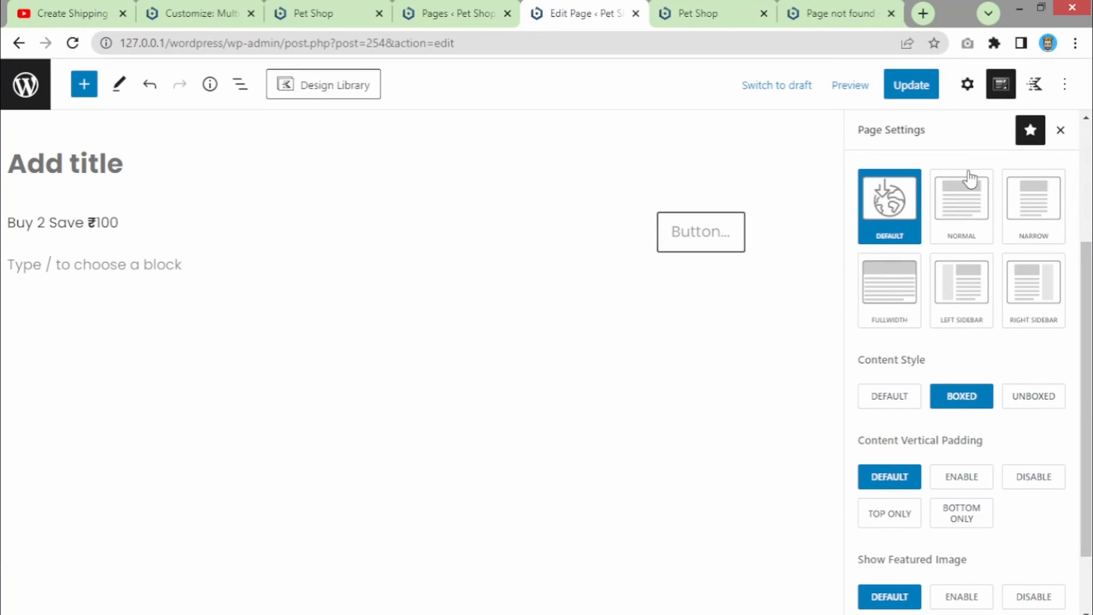
click(925, 93)
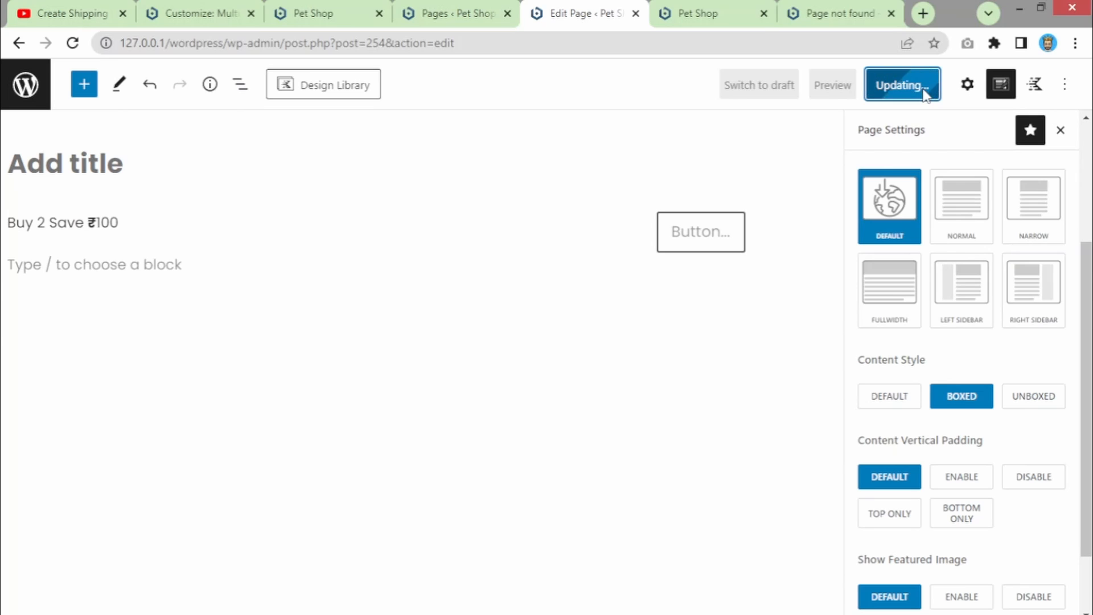
scroll(946, 230, down, 2)
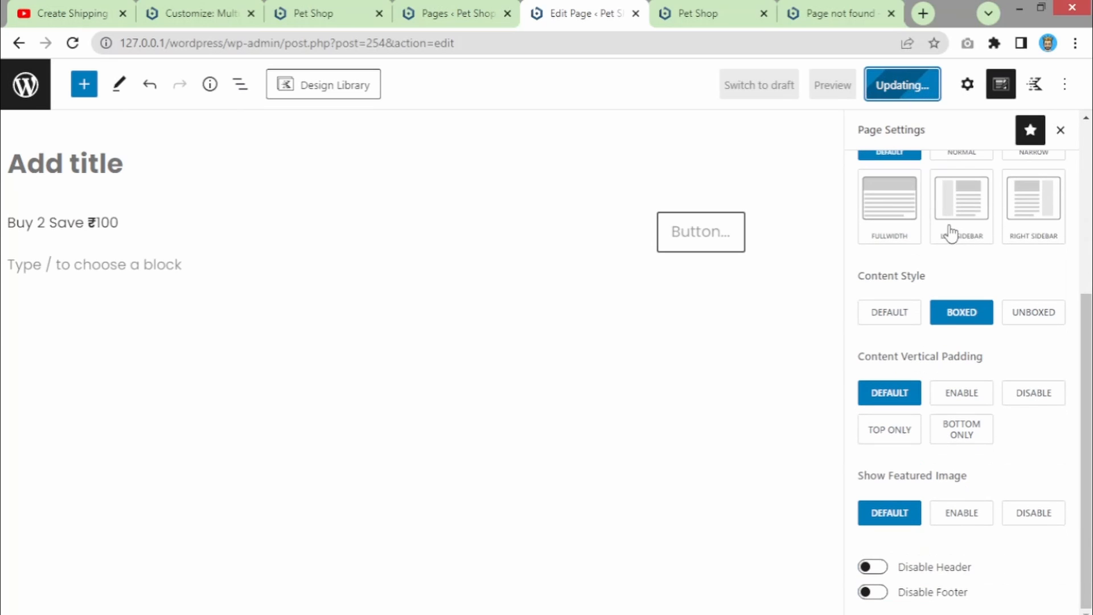
click(701, 3)
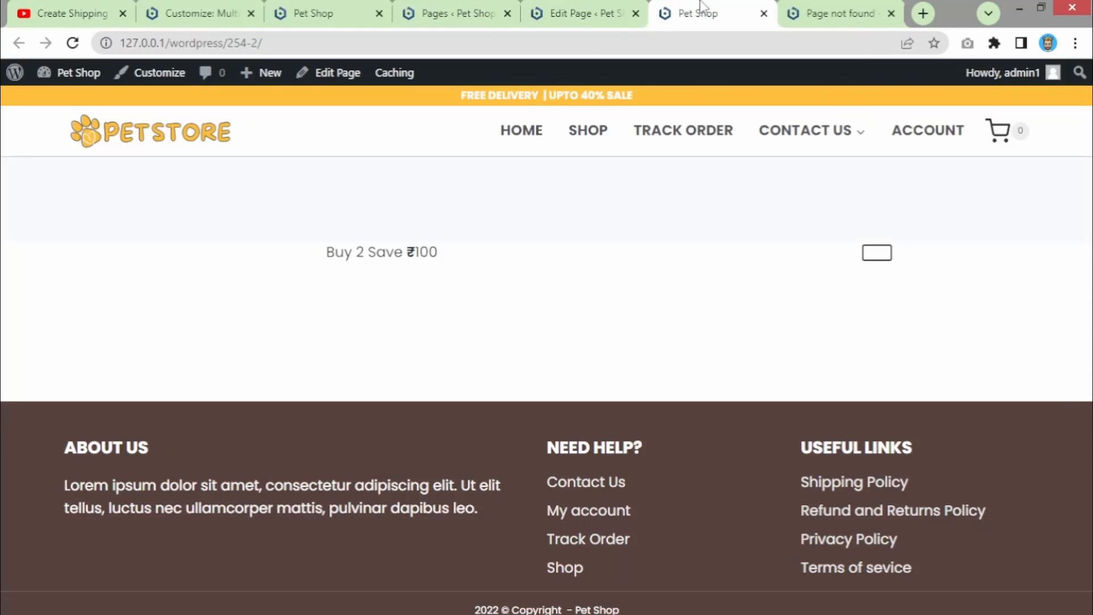
click(431, 43)
key(Return)
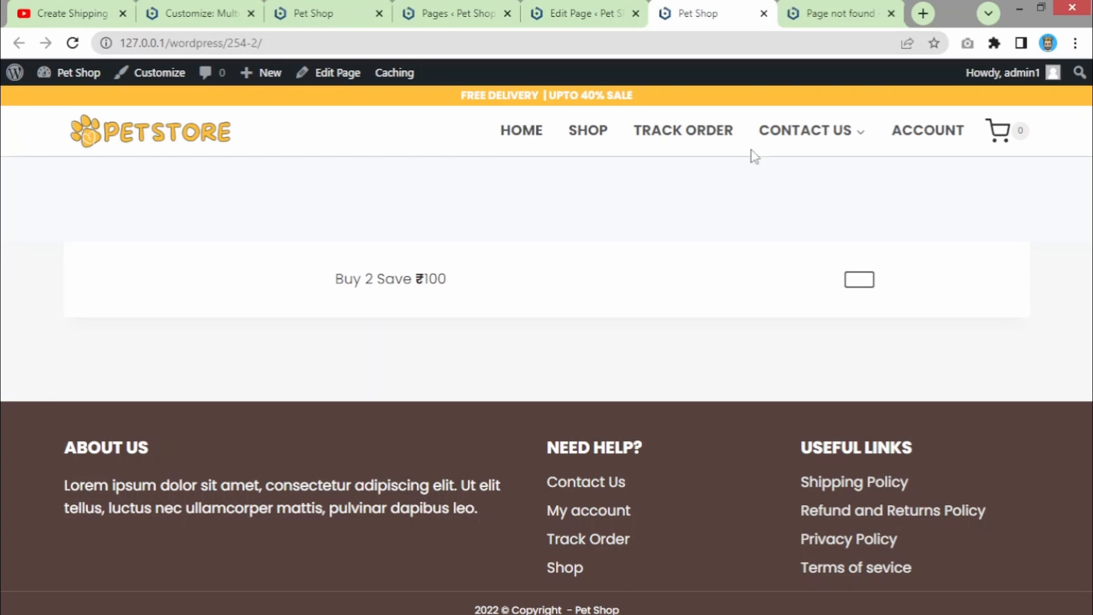
click(637, 23)
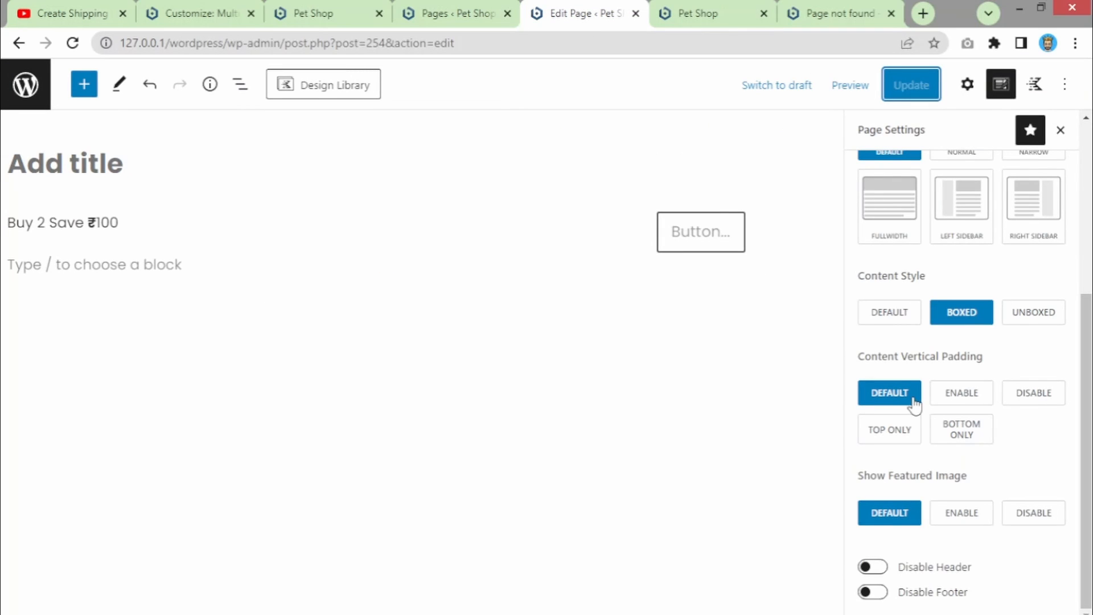
click(737, 5)
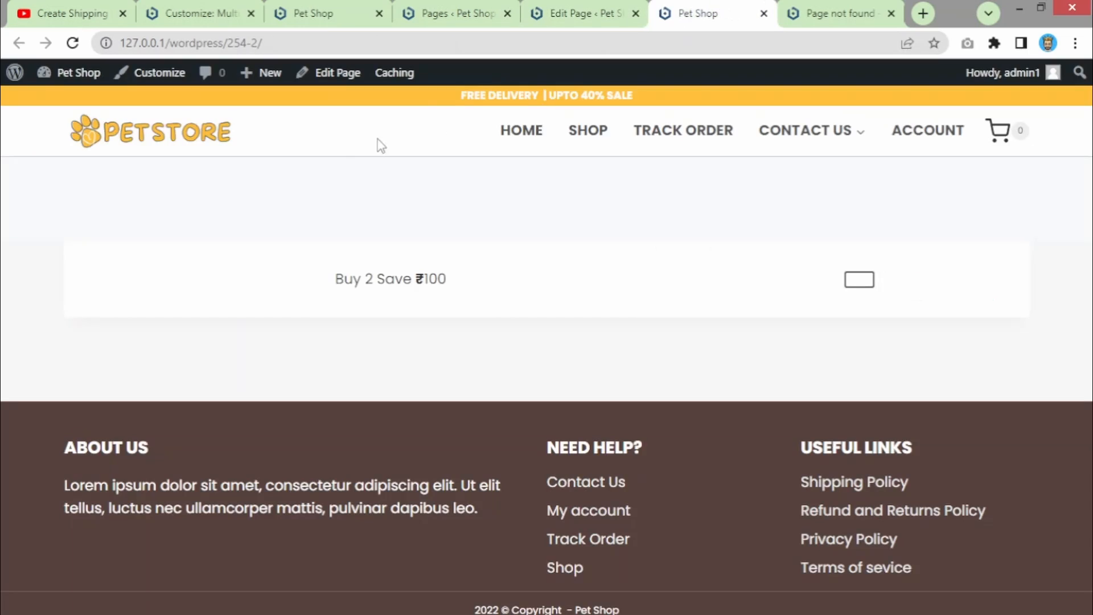
click(553, 7)
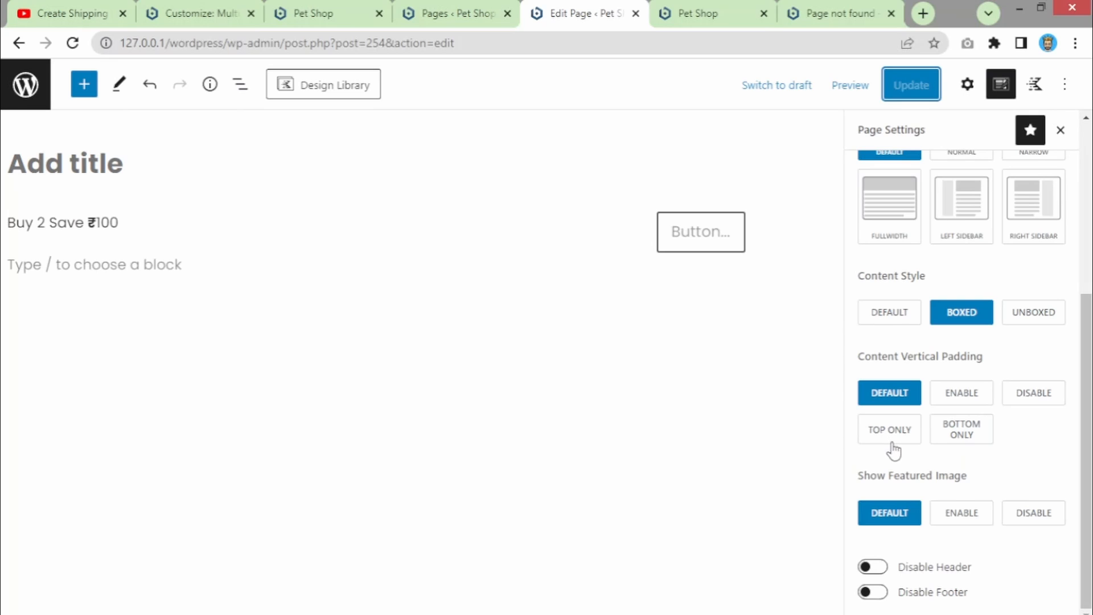
scroll(893, 448, up, 5)
scroll(893, 449, down, 5)
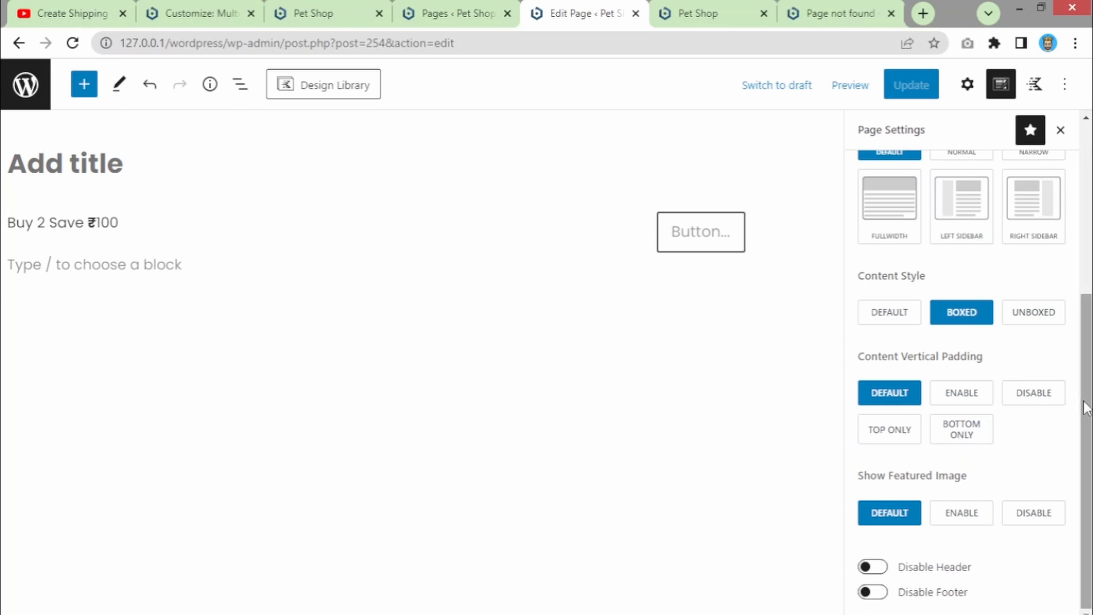
scroll(1065, 341, up, 5)
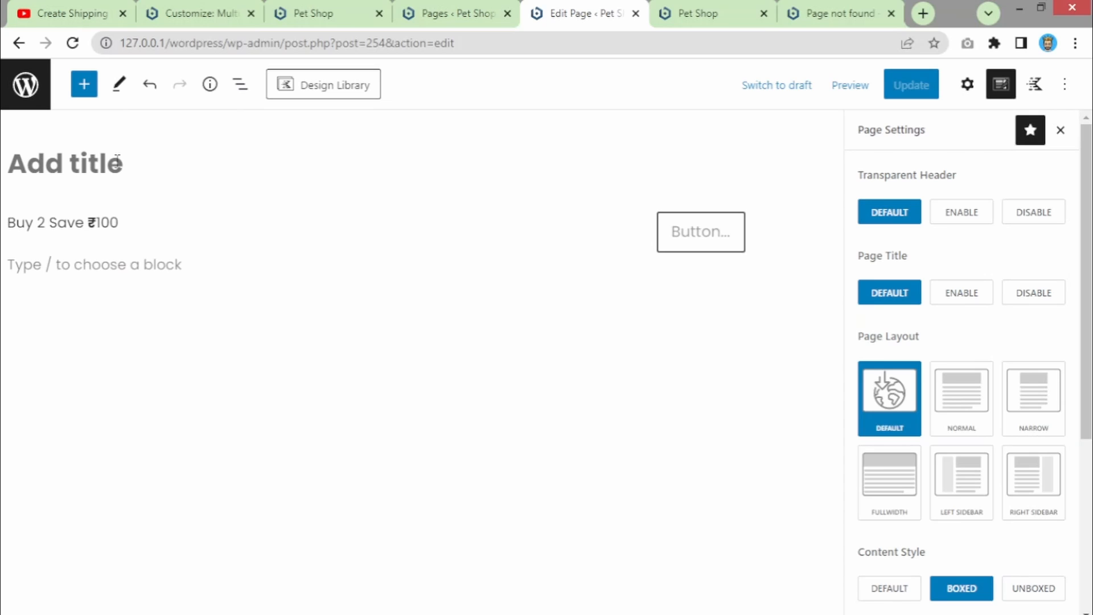
- Title the page 'Sample', update it, and reload the live page to confirm the heading
text(Sample)
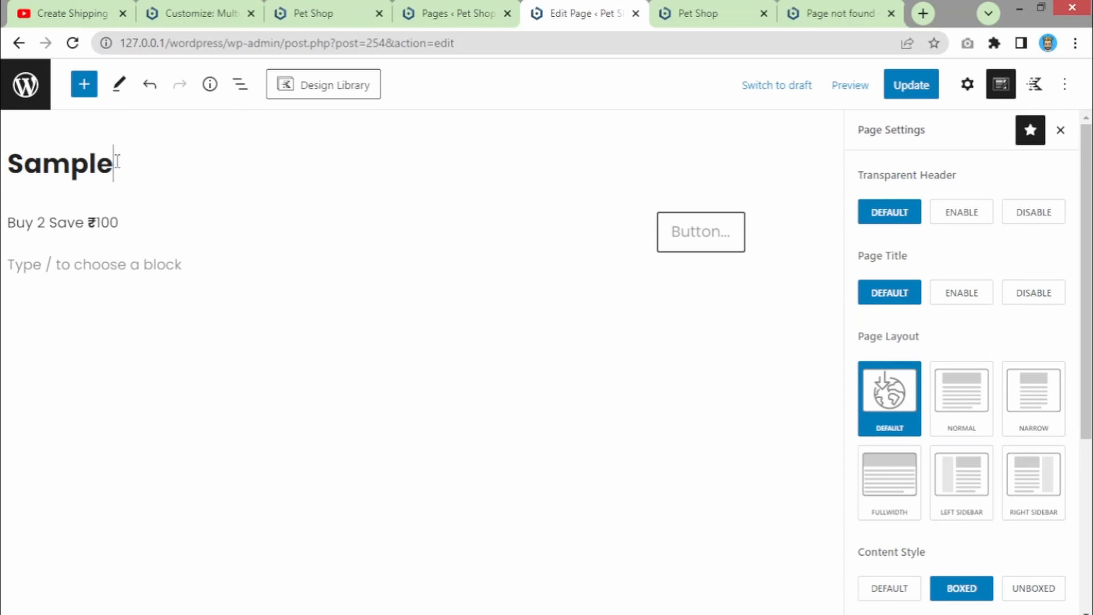
click(894, 95)
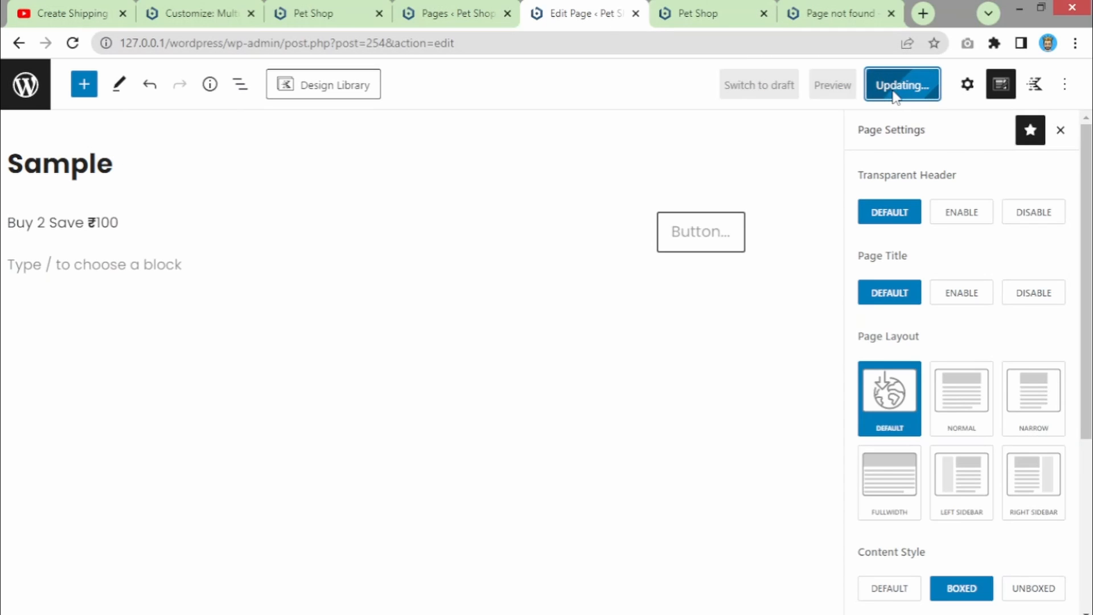
click(741, 14)
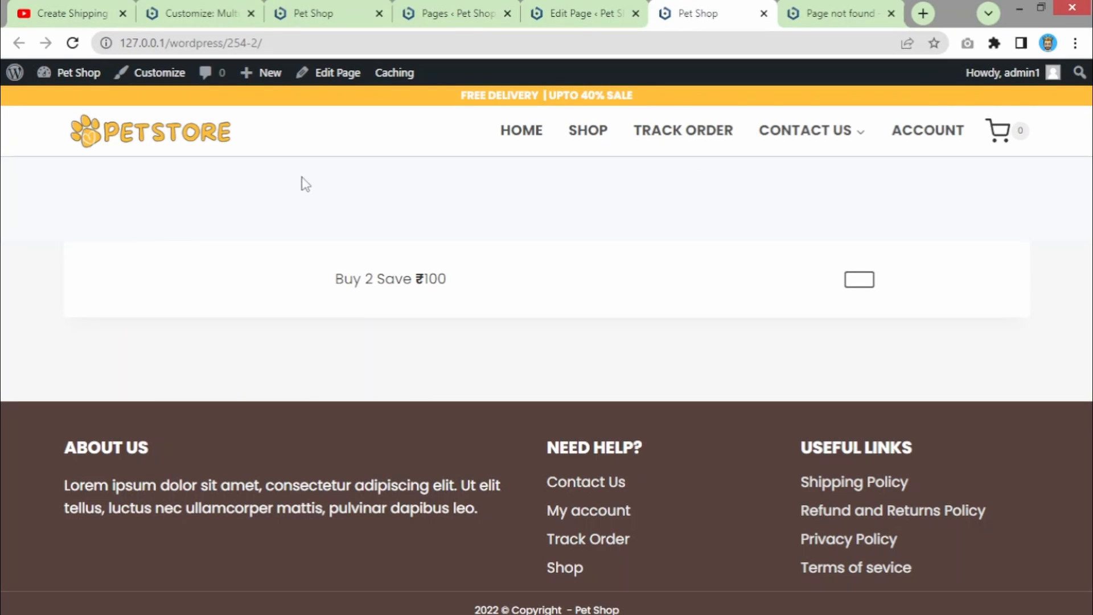
click(381, 37)
key(Return)
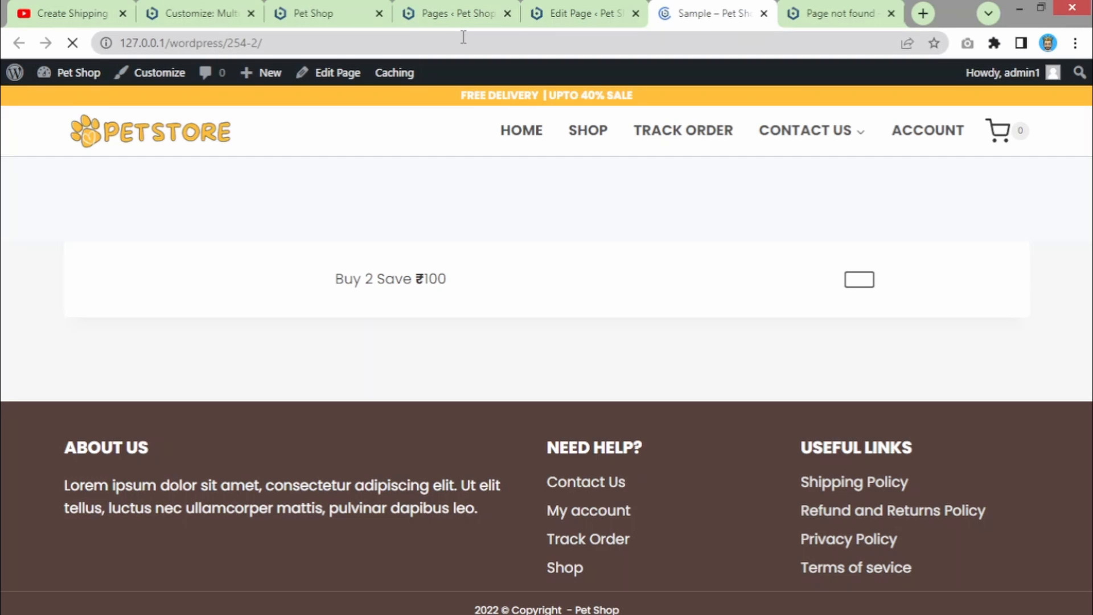
drag(485, 205, 609, 211)
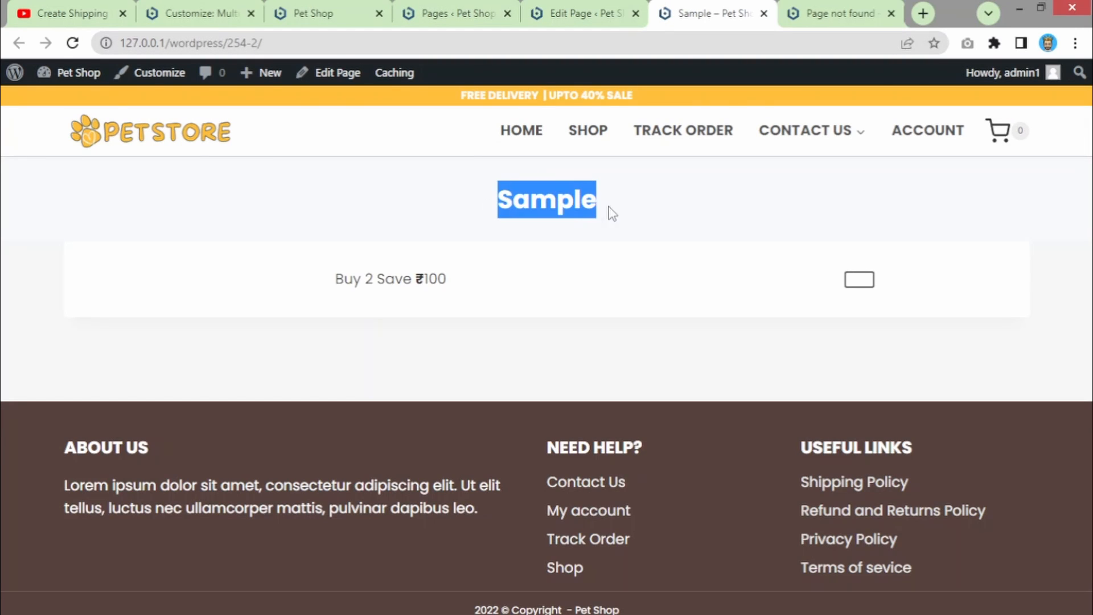
click(570, 13)
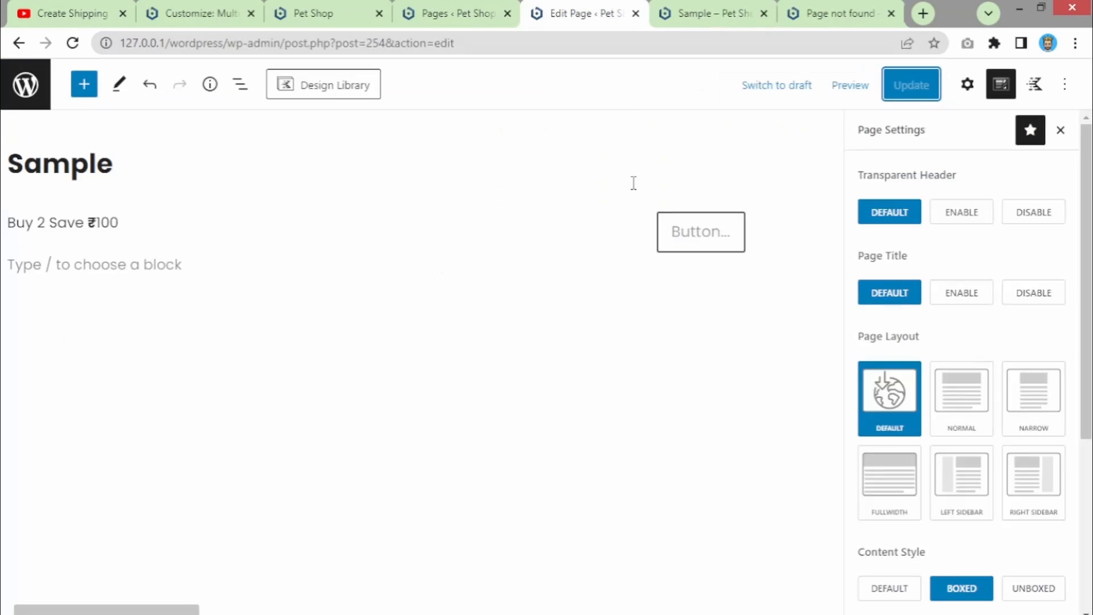
- Set Page Title to Disable, update, and reload the live page to check it
click(1030, 302)
click(917, 85)
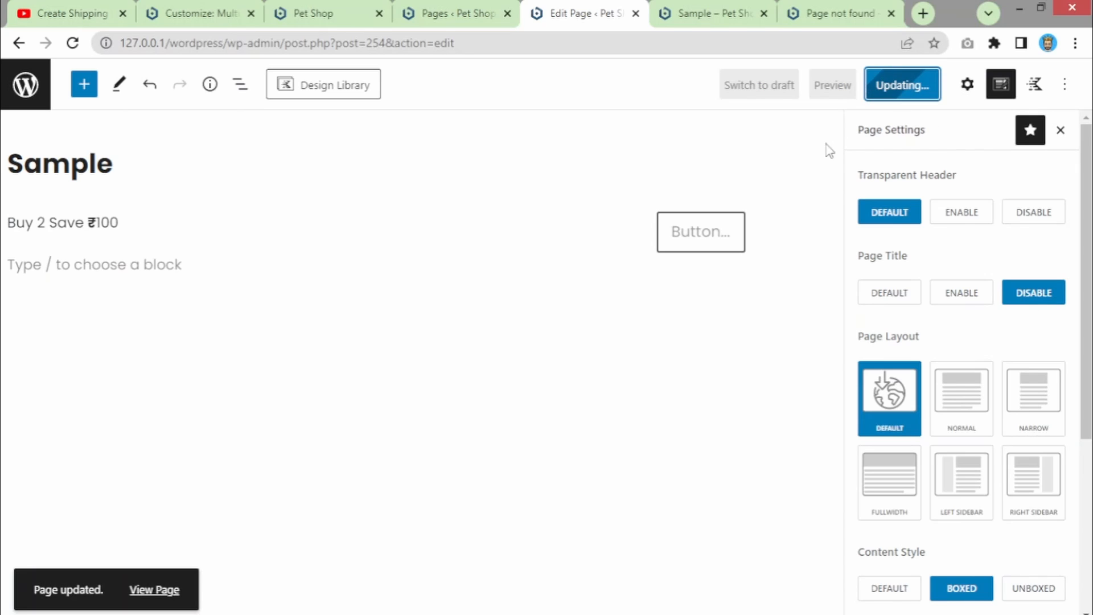
click(673, 9)
click(331, 44)
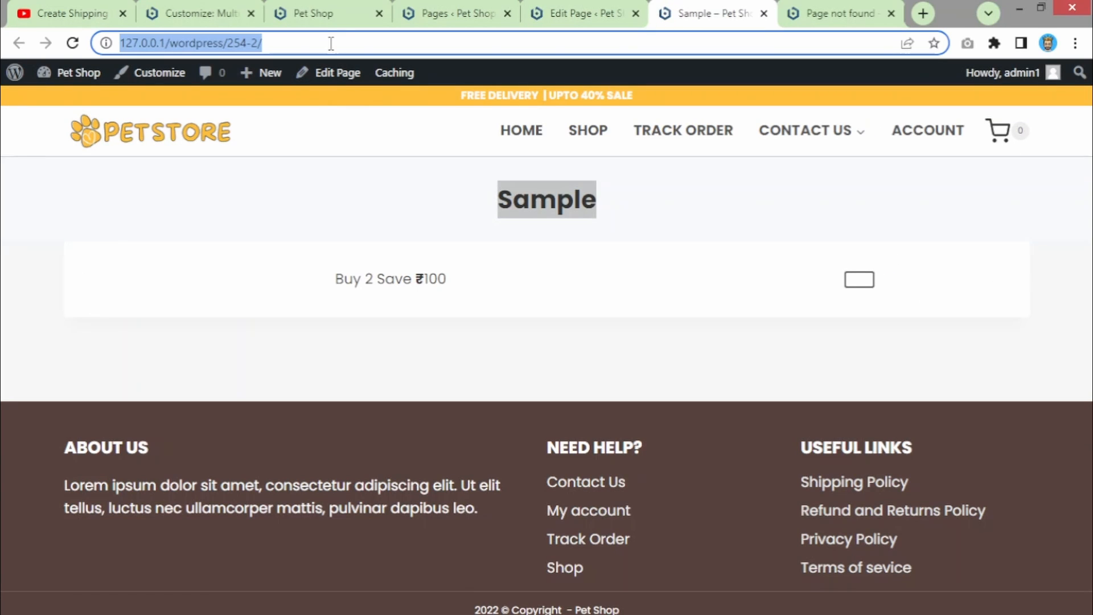
key(Return)
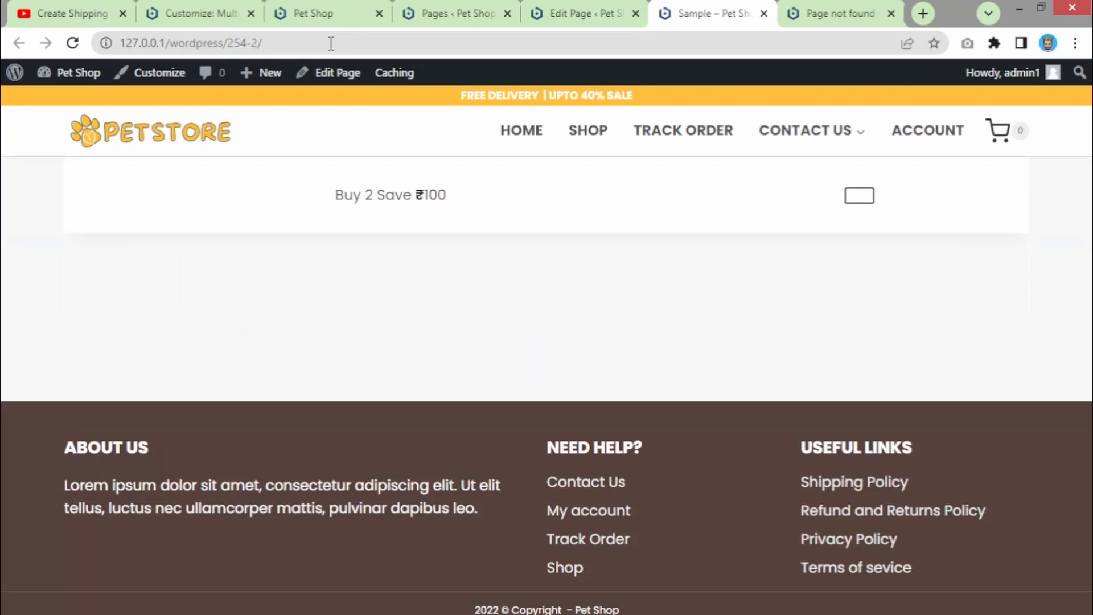
- Set Page Title back to Default and update the page
click(576, 13)
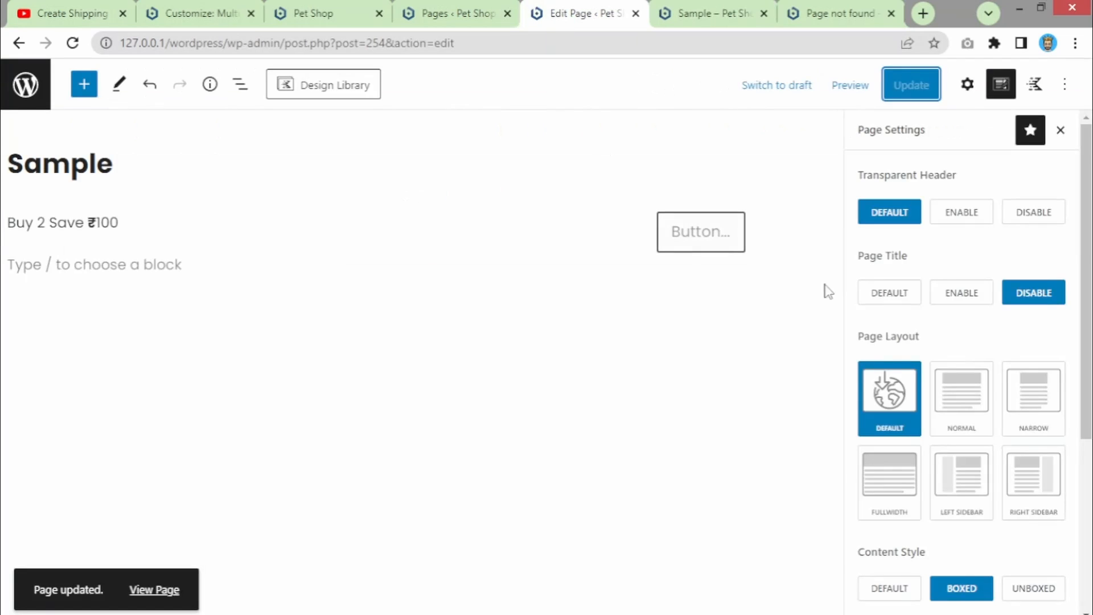
click(888, 306)
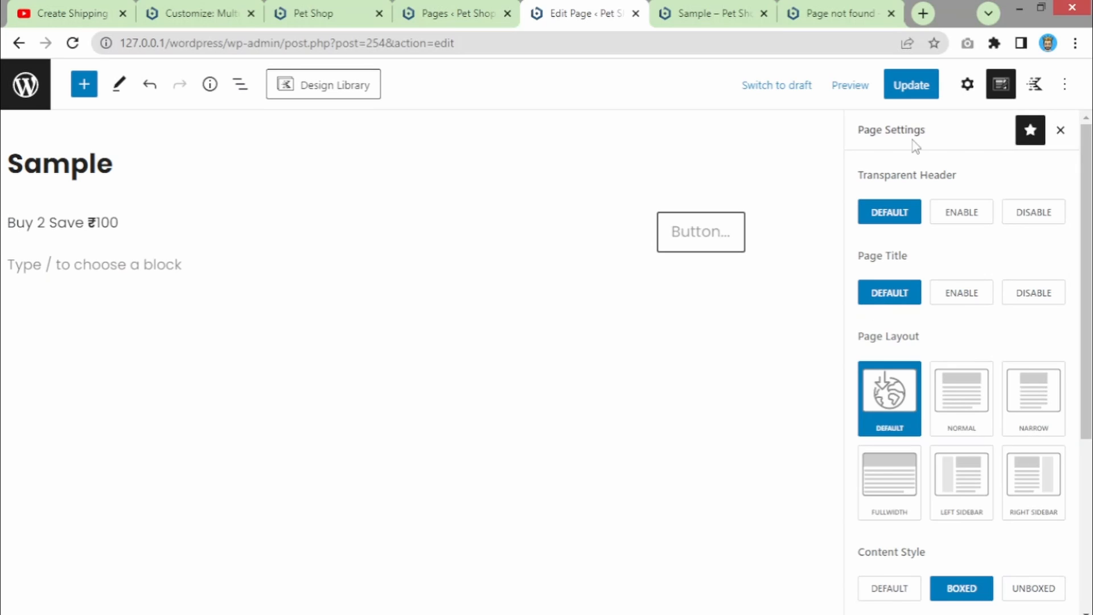
click(914, 90)
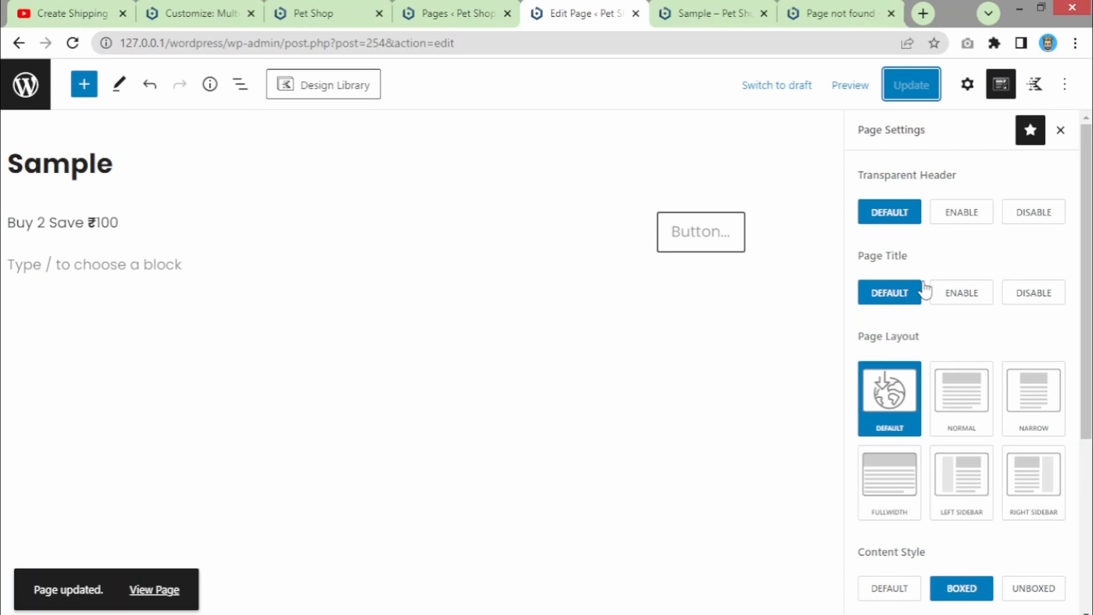
- In the Customizer, review General Layout's 1200px content max width and boxed settings, then go back
click(463, 10)
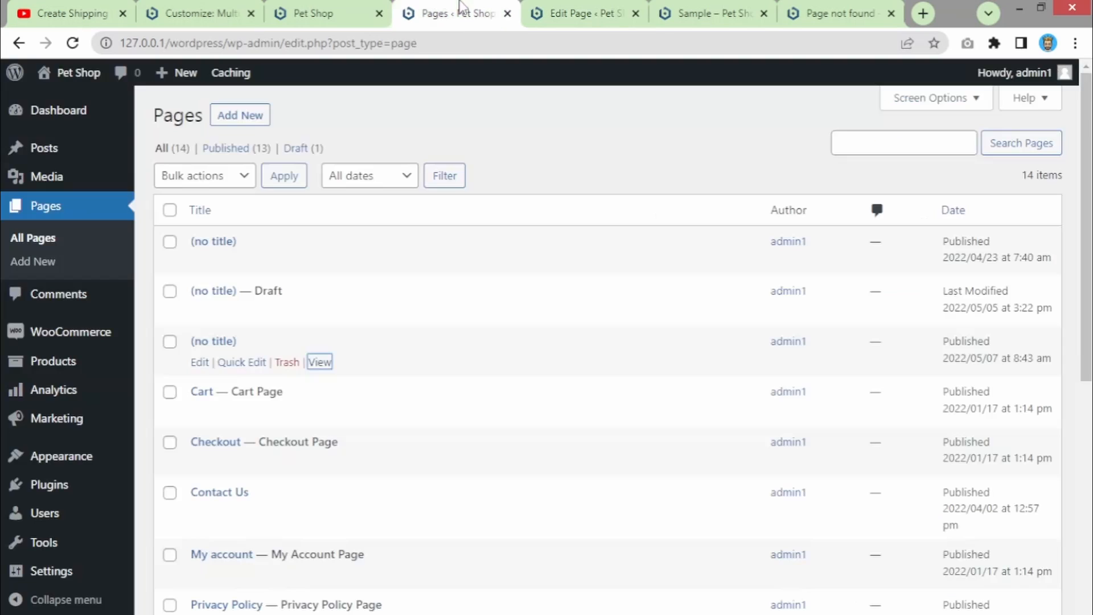
click(195, 12)
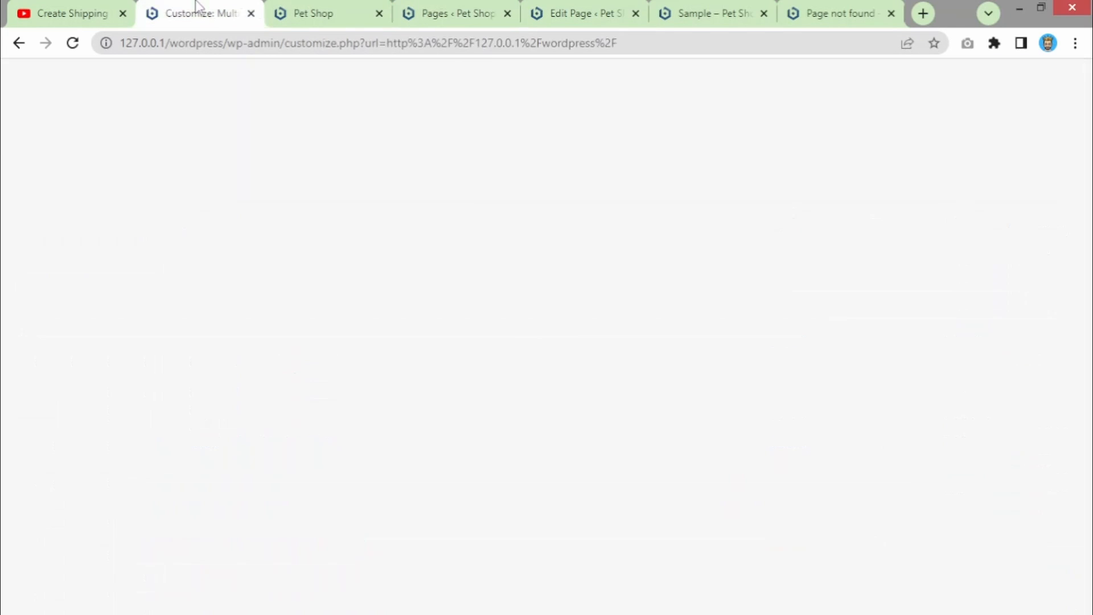
scroll(392, 291, up, 4)
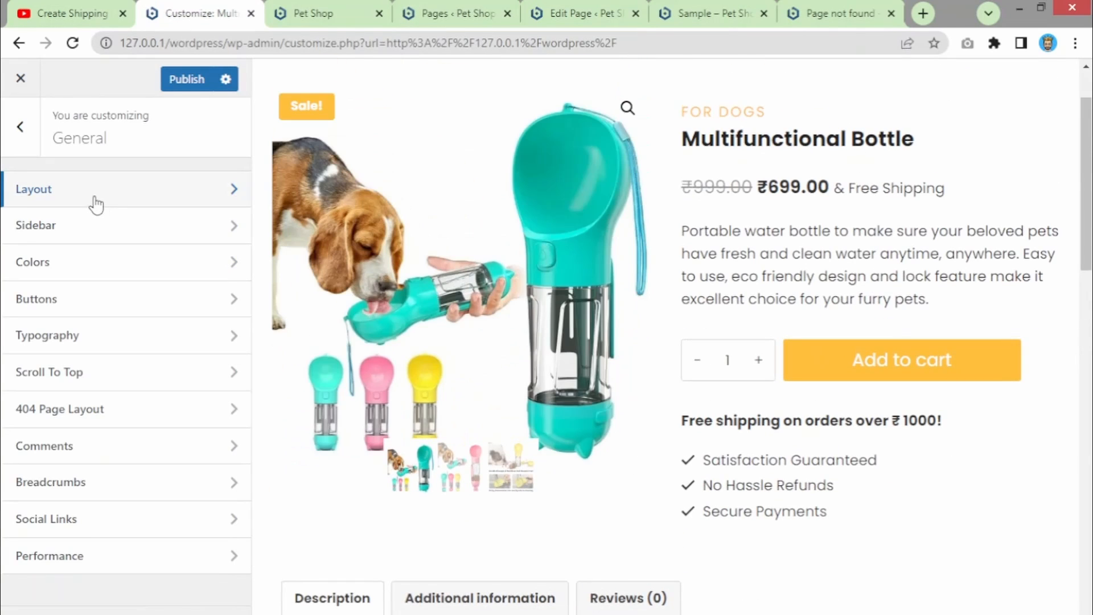
click(95, 203)
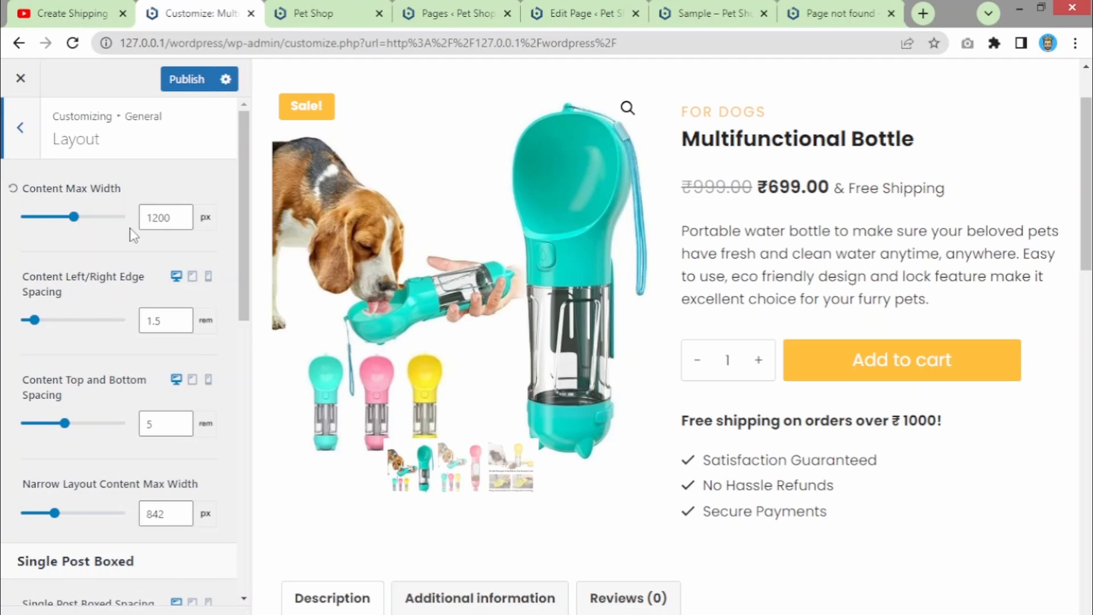
scroll(46, 330, down, 5)
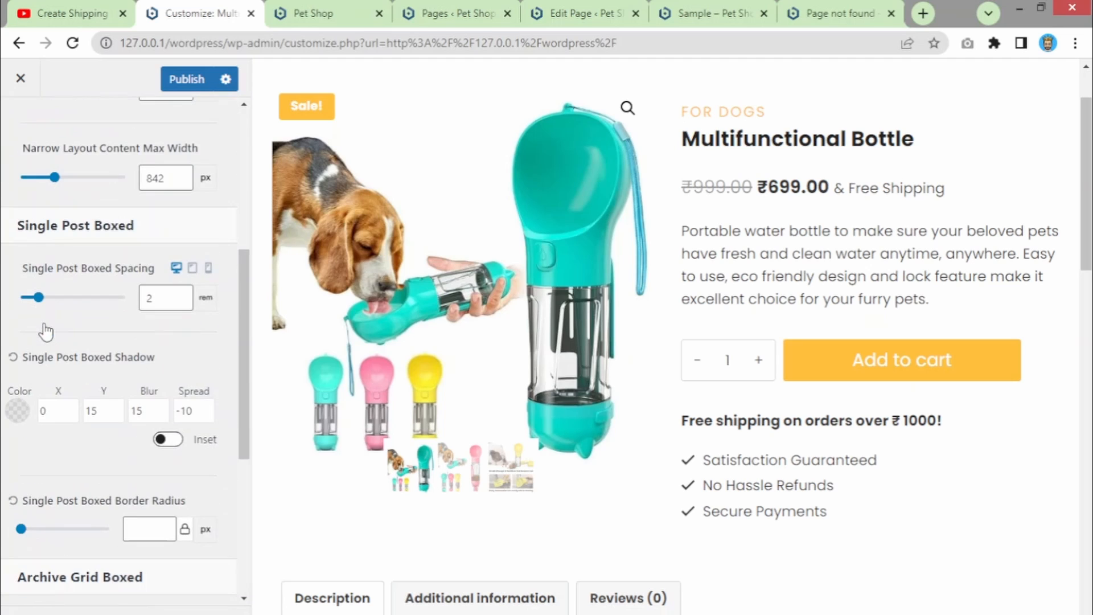
scroll(45, 333, down, 5)
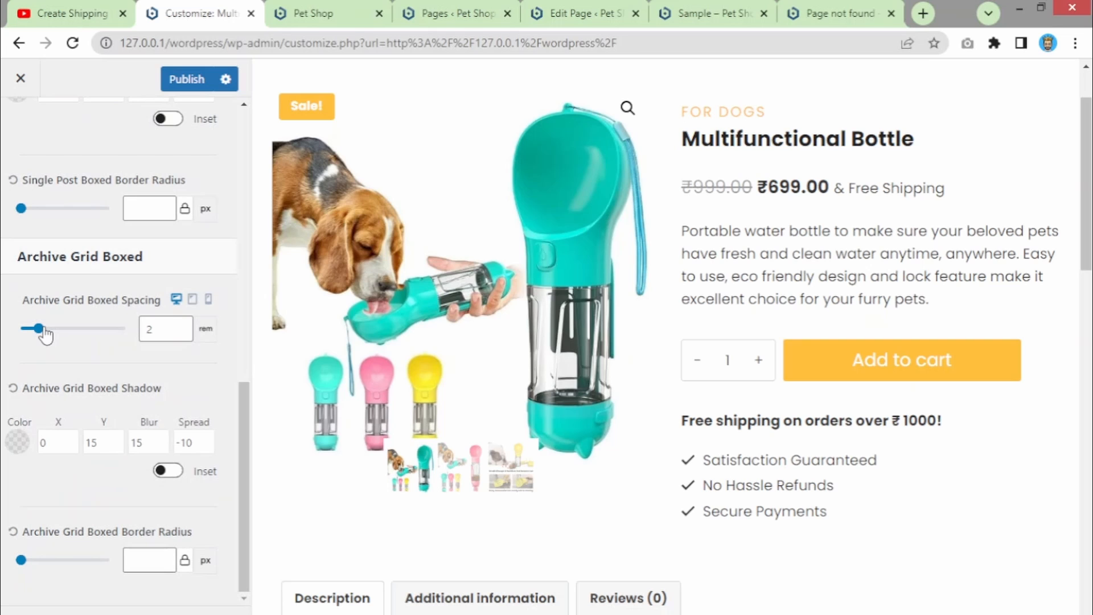
scroll(44, 330, up, 10)
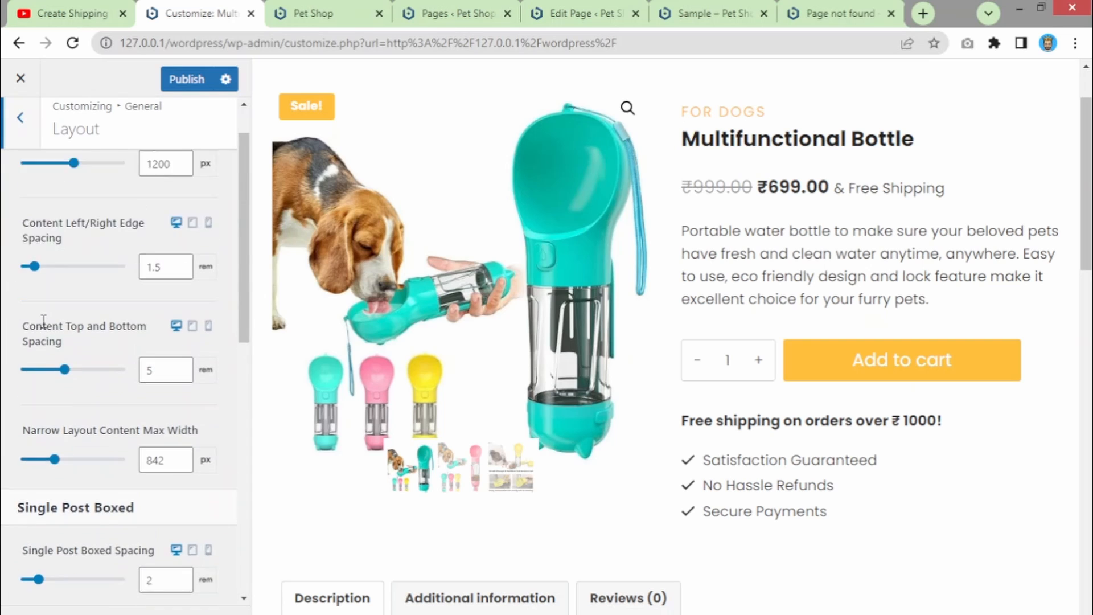
scroll(43, 320, up, 3)
click(20, 120)
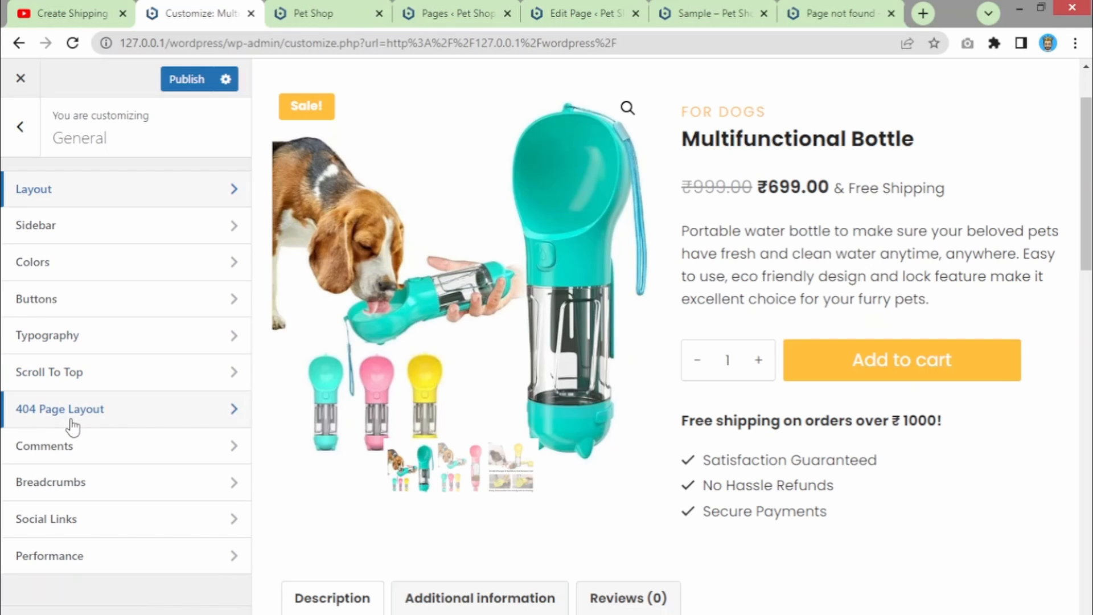
- Review the Comments options and show the Multifunctional Bottle's Reviews (0) tab in the preview
click(72, 450)
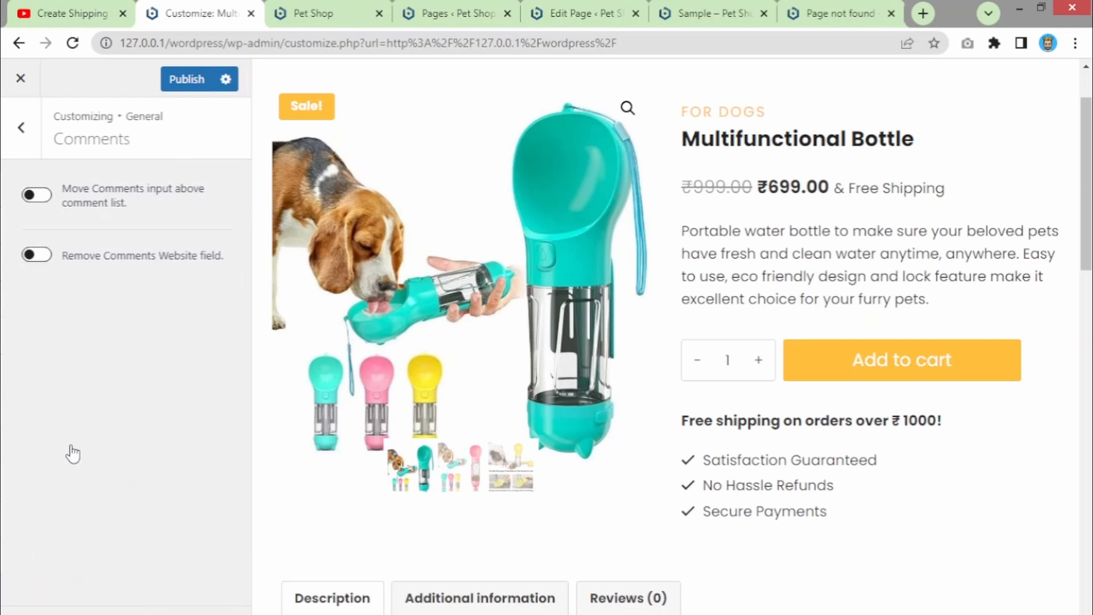
scroll(463, 381, down, 15)
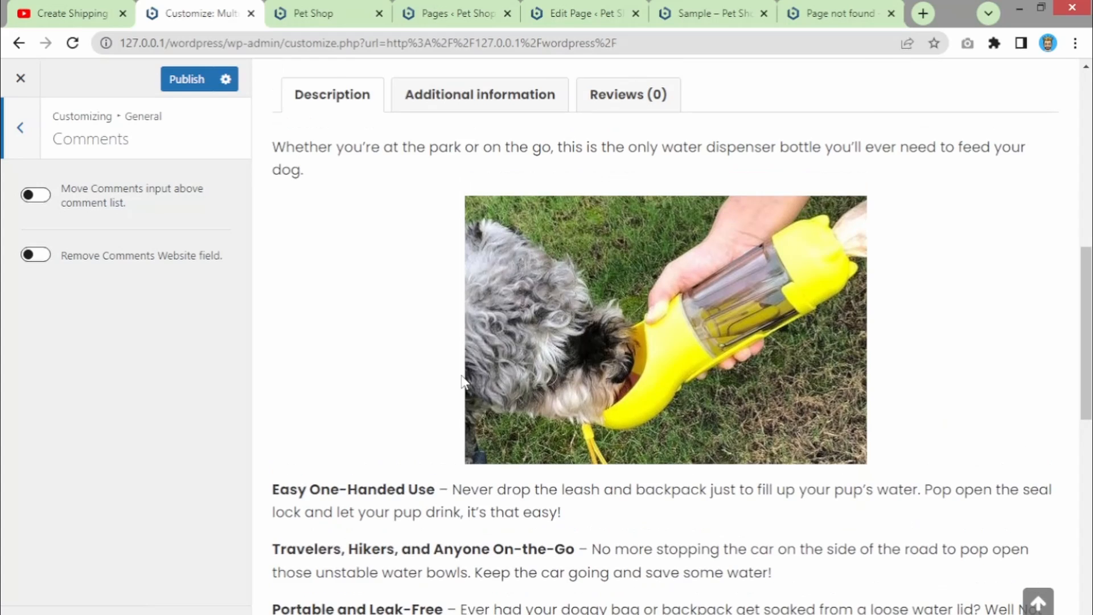
scroll(462, 381, up, 6)
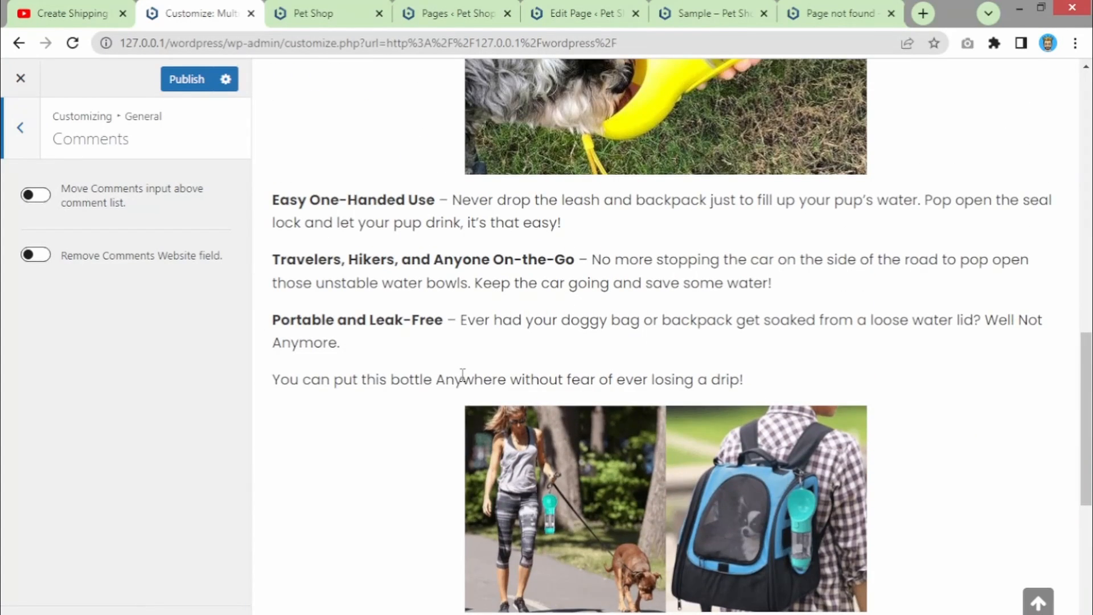
scroll(462, 376, up, 4)
scroll(463, 382, up, 3)
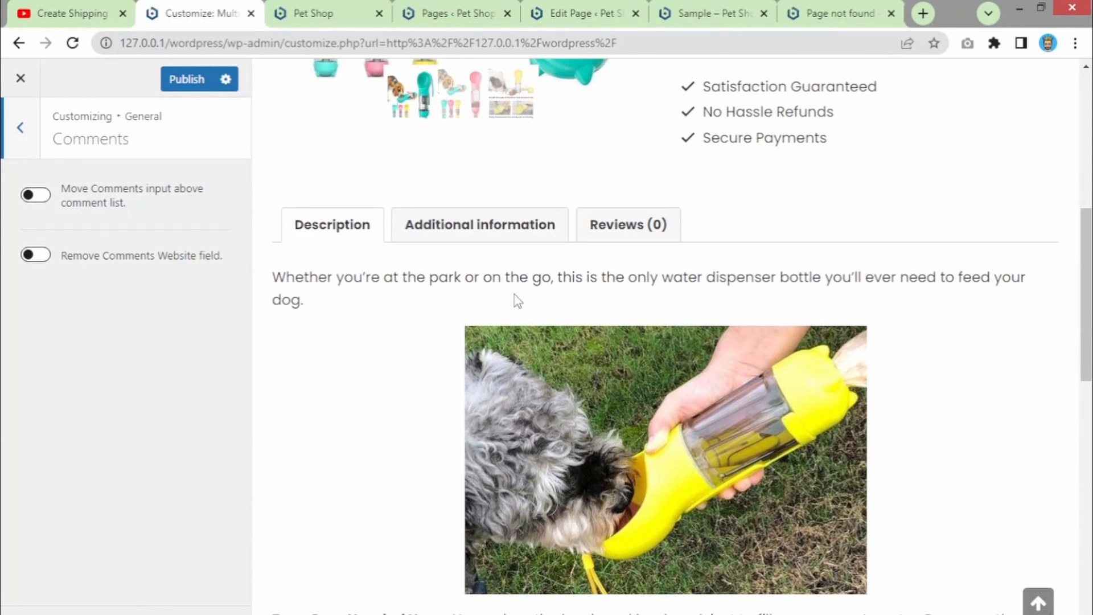
click(608, 238)
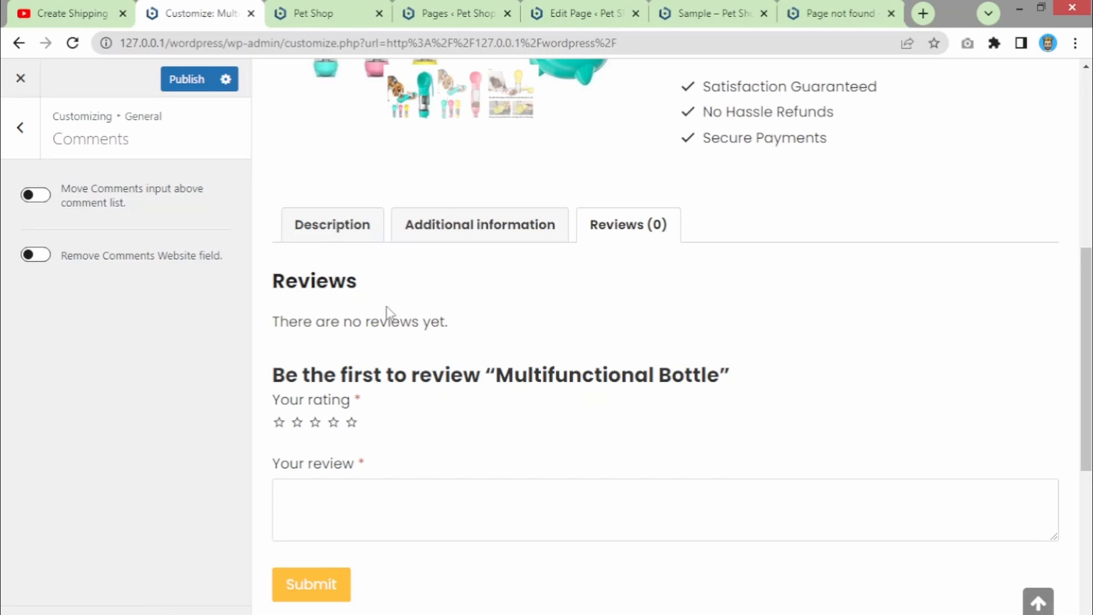
click(29, 142)
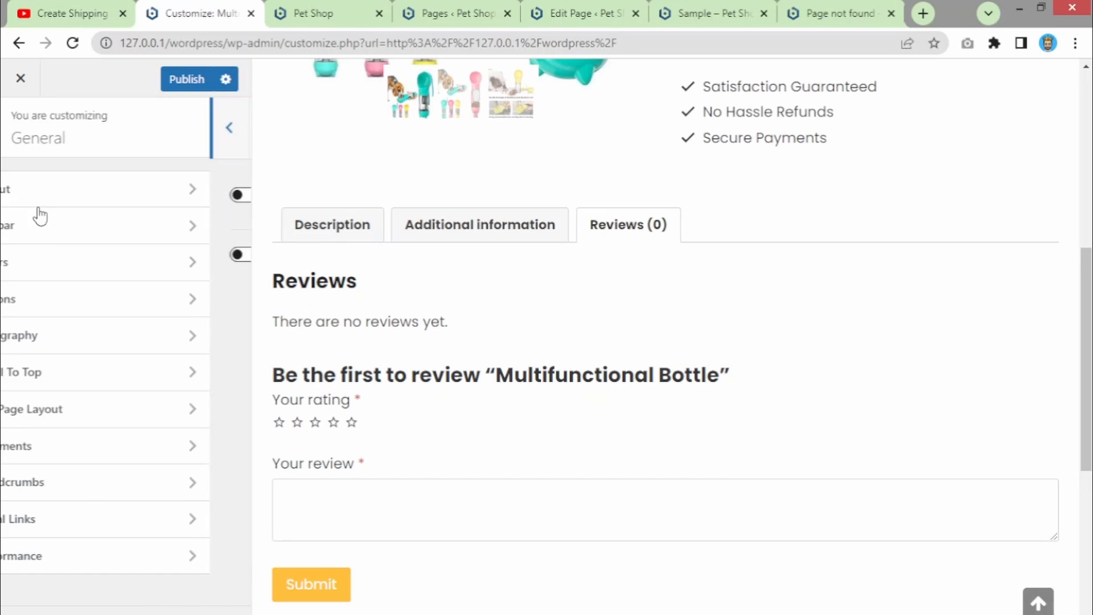
click(91, 490)
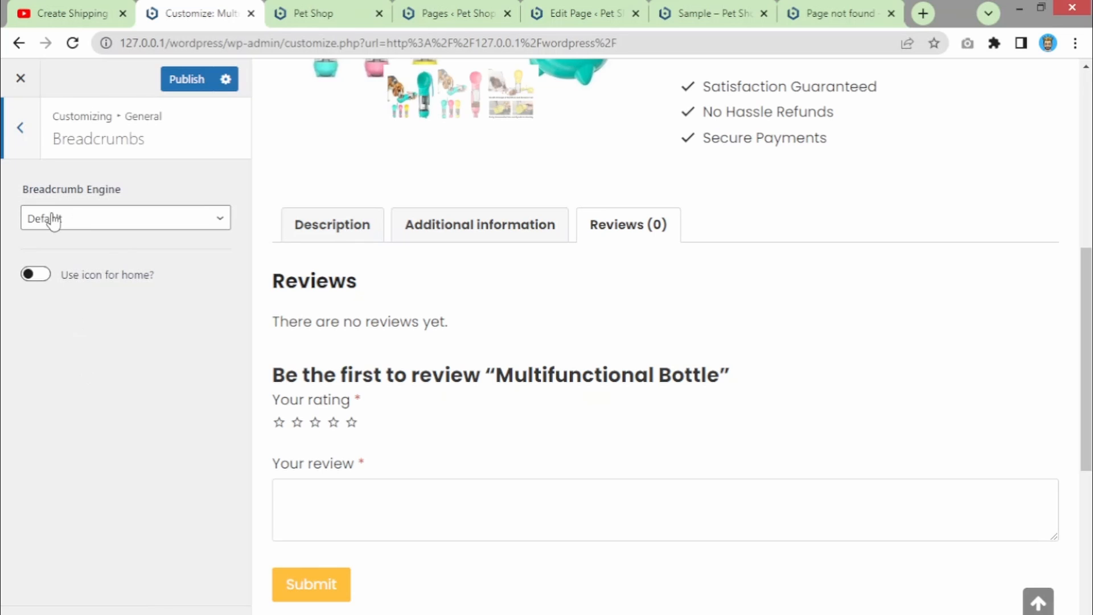
click(23, 149)
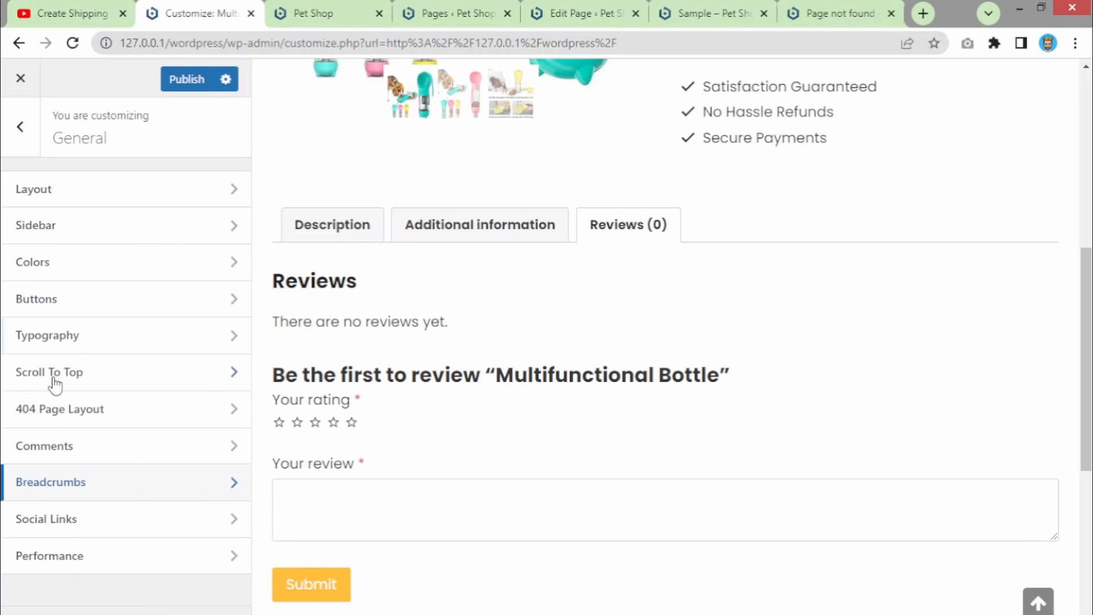
click(49, 517)
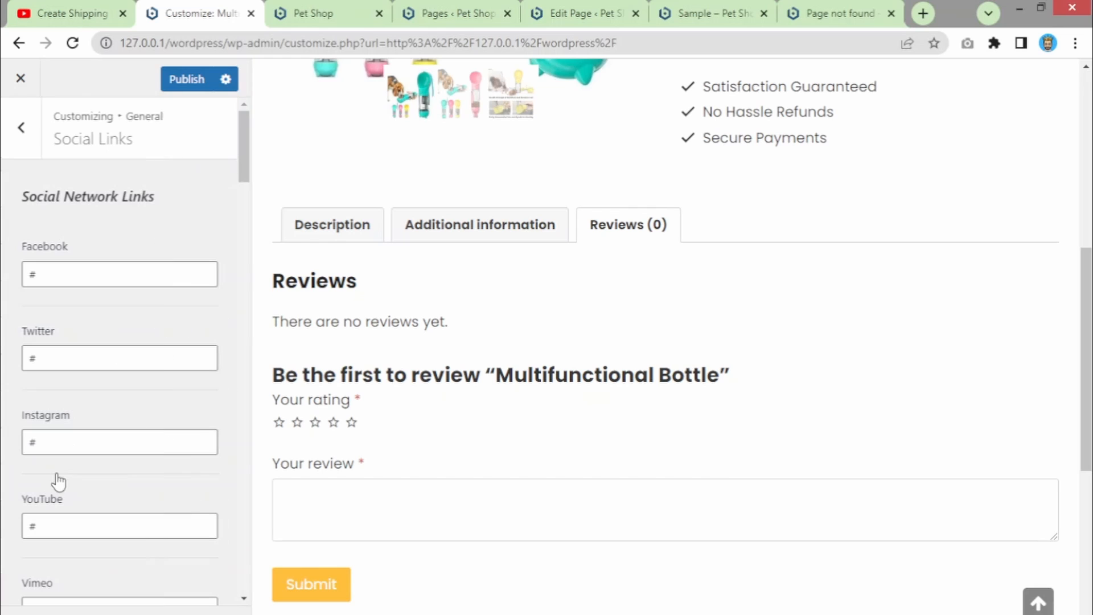
click(83, 276)
click(59, 359)
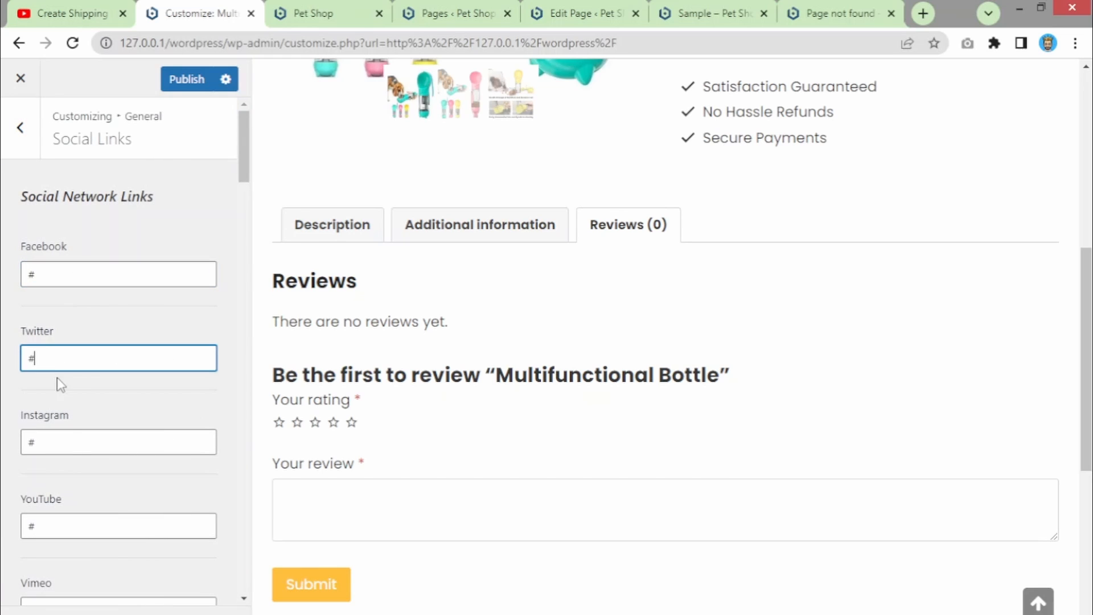
click(78, 448)
scroll(73, 501, down, 3)
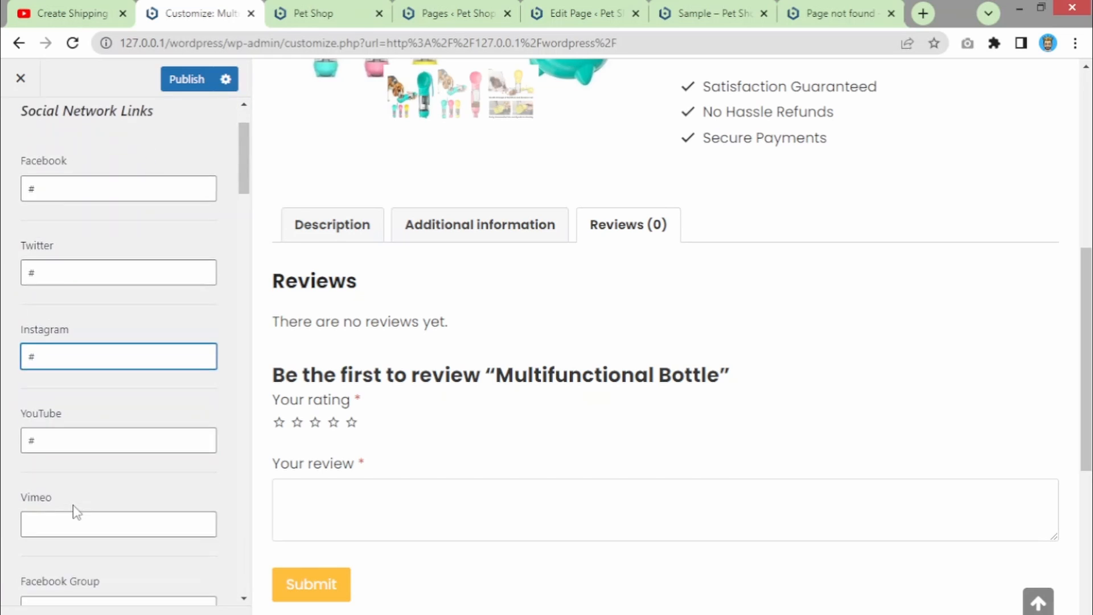
click(51, 353)
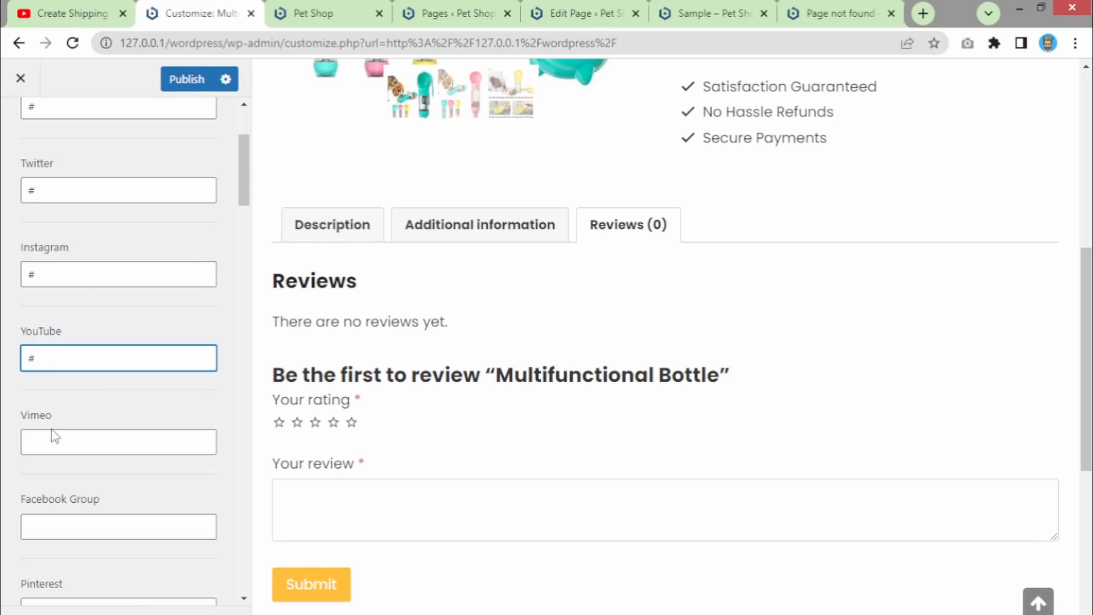
scroll(88, 386, down, 7)
scroll(81, 378, up, 10)
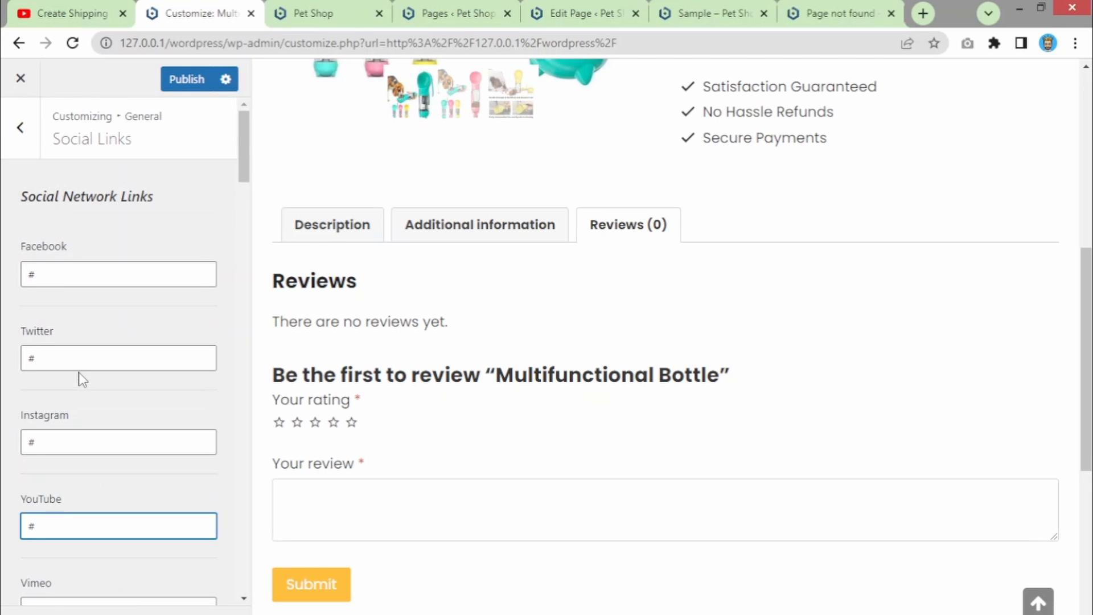
- Review the Performance toggles under the General settings
click(17, 129)
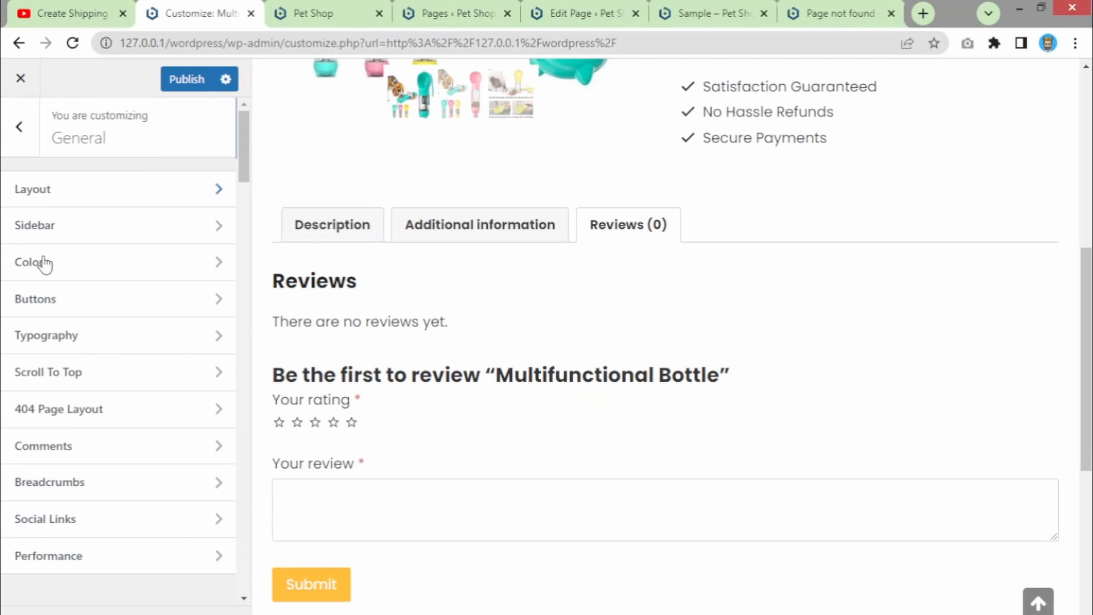
click(63, 561)
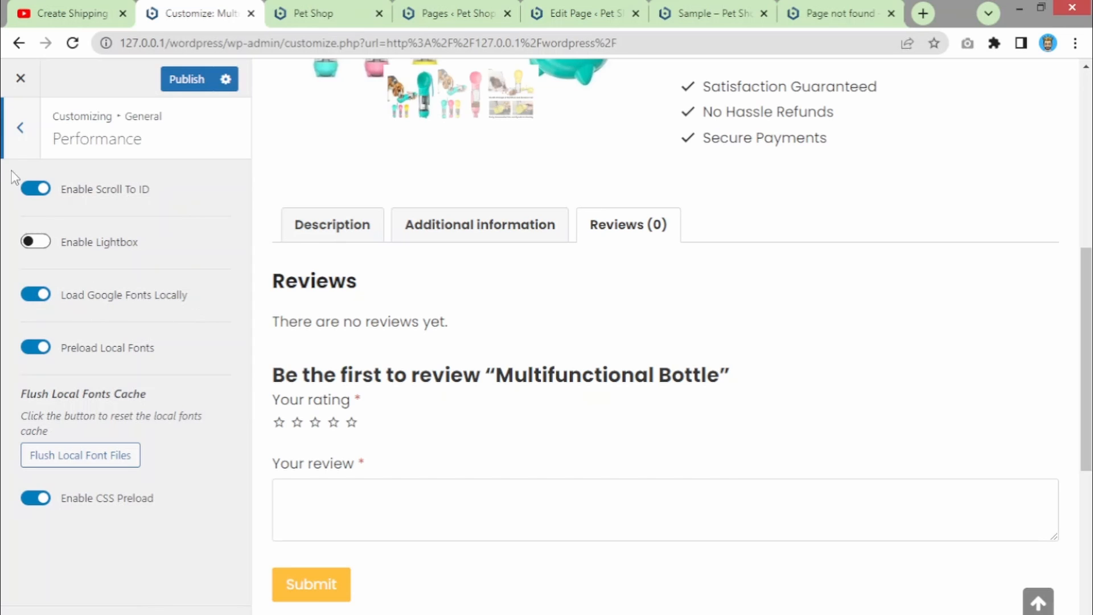
click(18, 146)
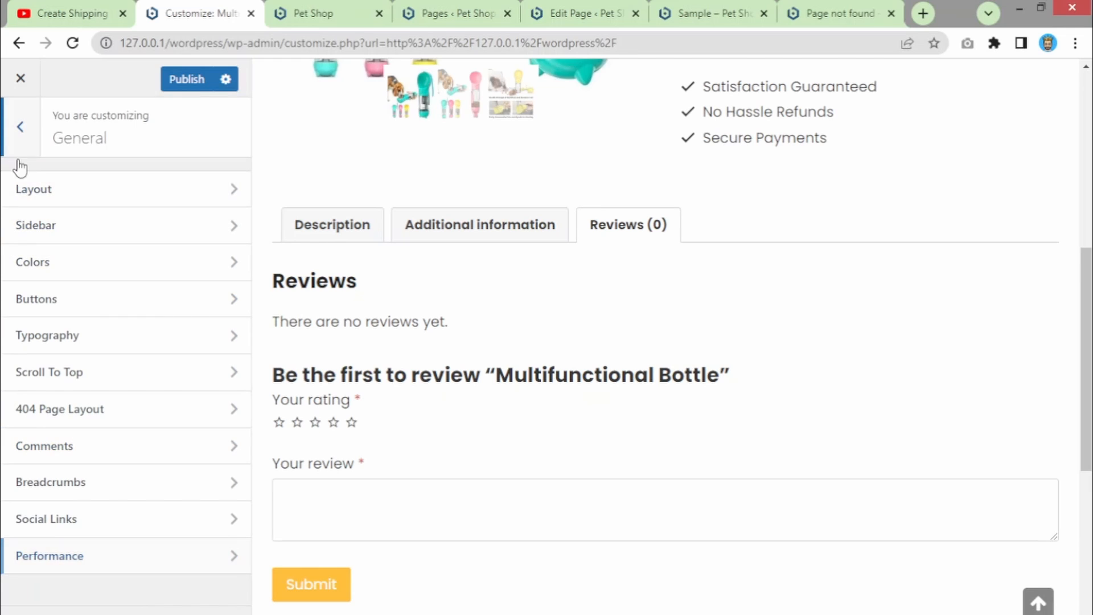
- Return to the top-level Customizer sections and open the preview's mobile menu
click(19, 142)
scroll(78, 213, up, 2)
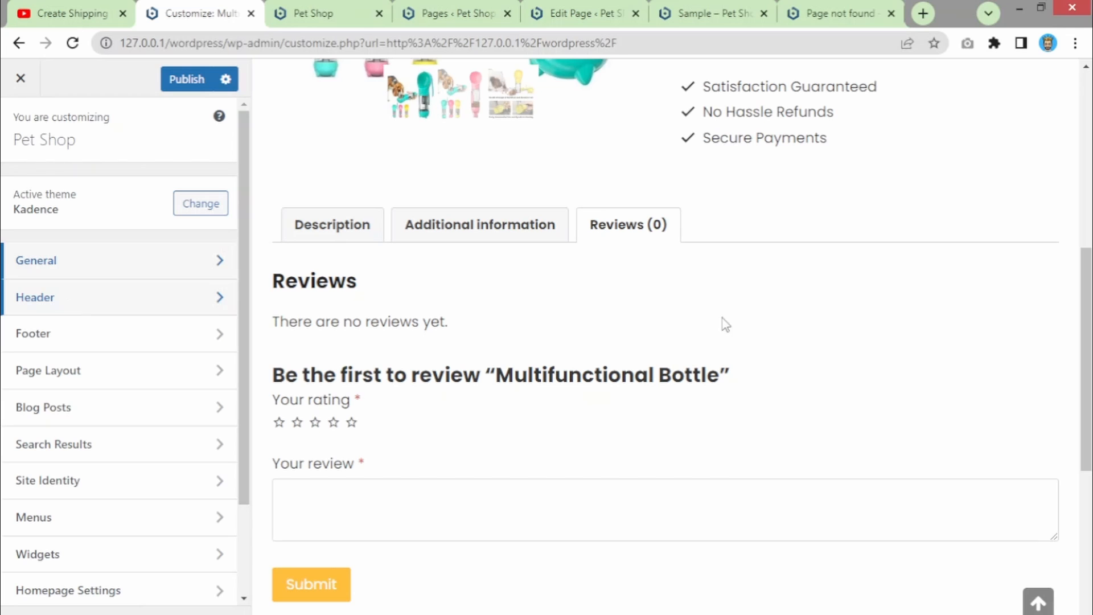
drag(1084, 275, 1085, 96)
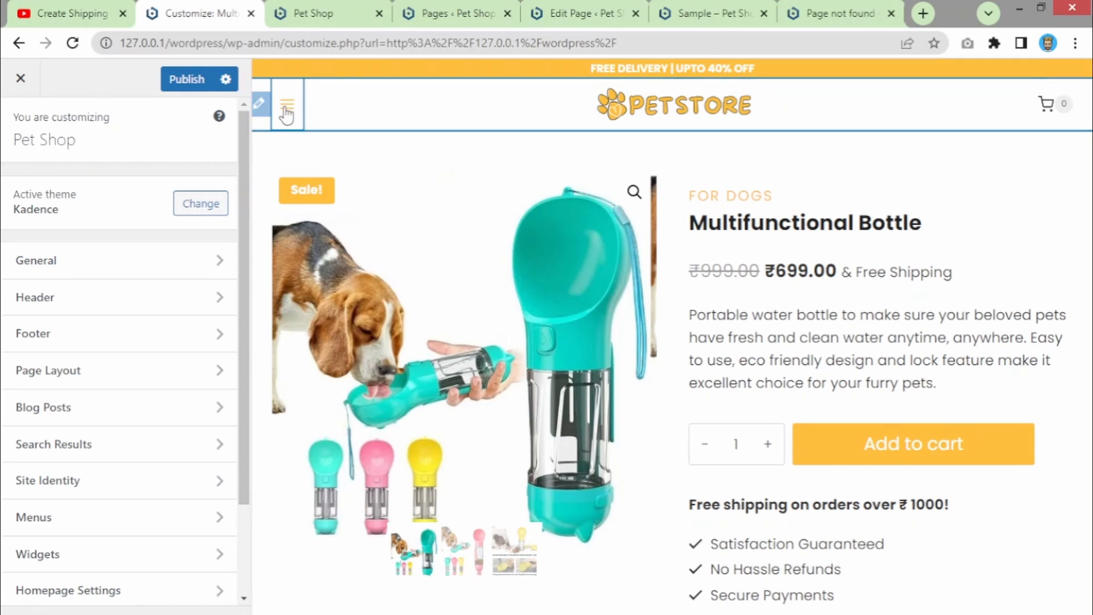
click(286, 111)
click(1051, 89)
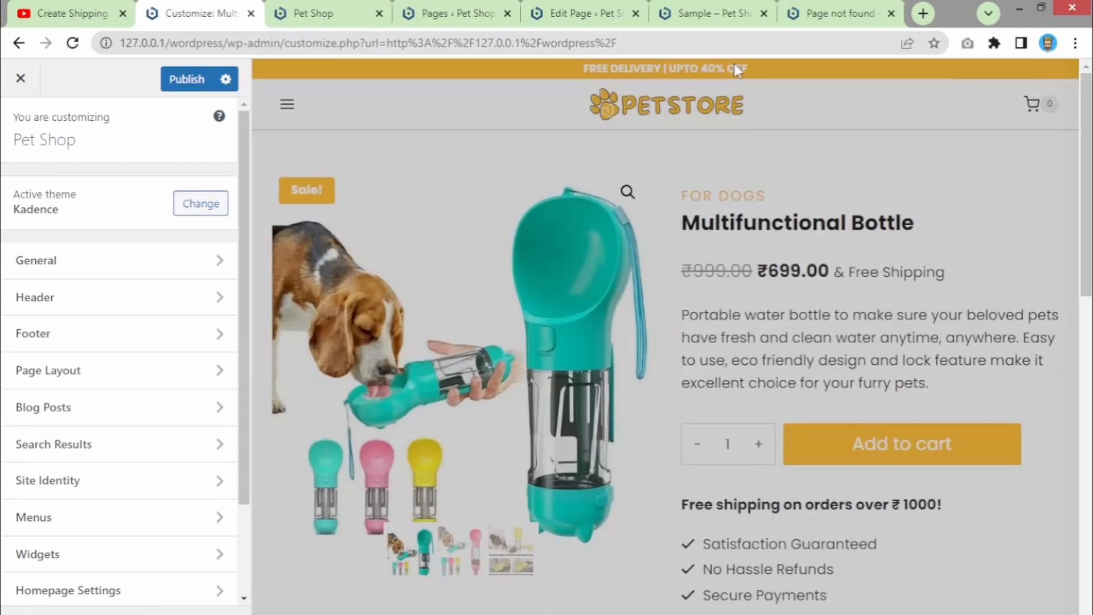
click(336, 12)
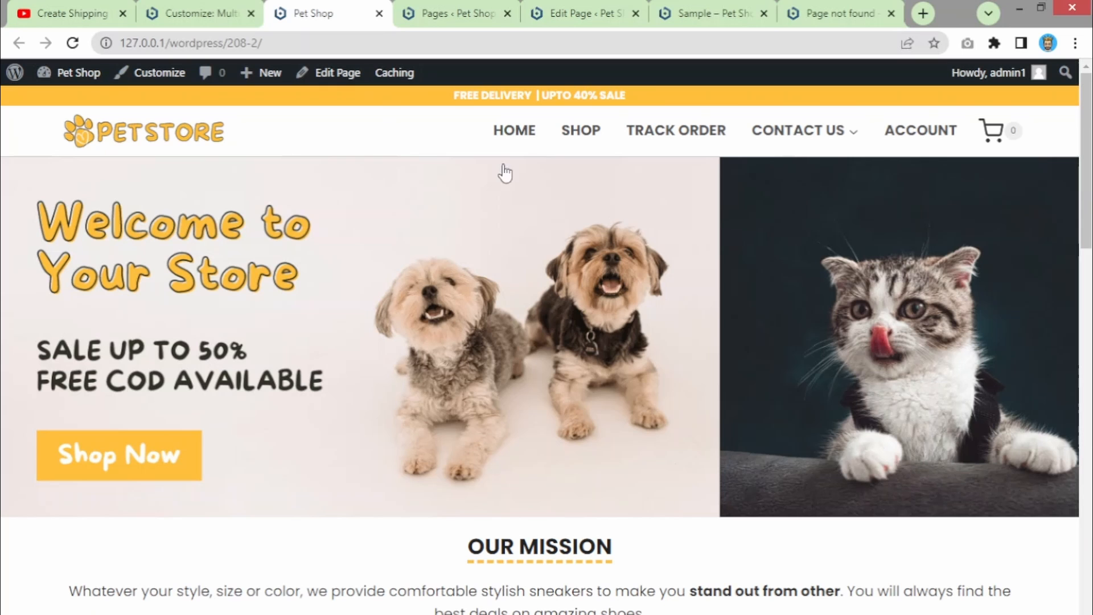
scroll(809, 209, down, 15)
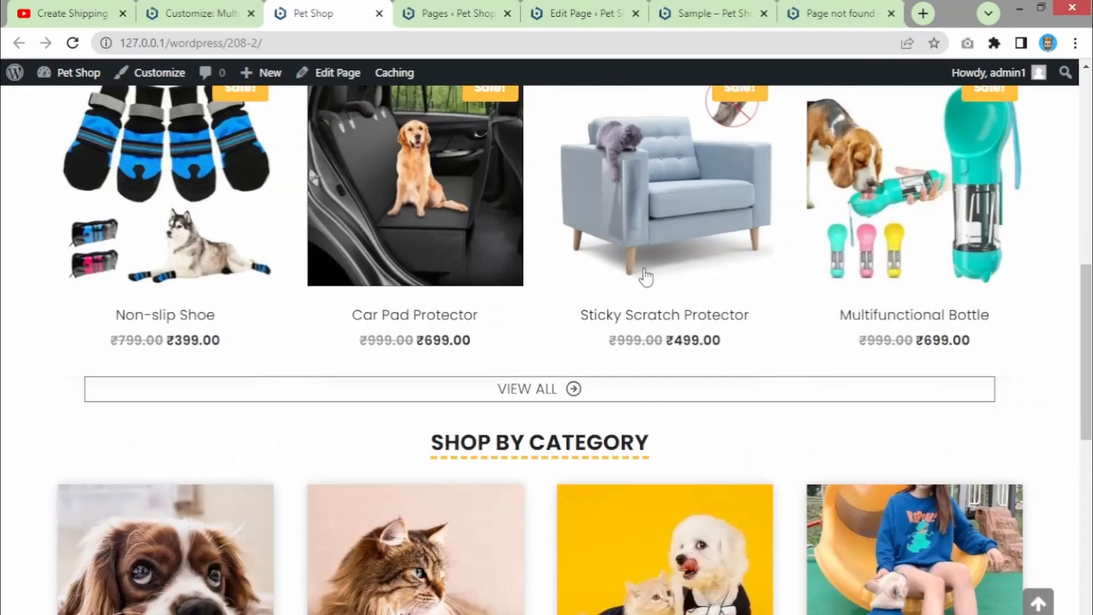
scroll(334, 540, down, 2)
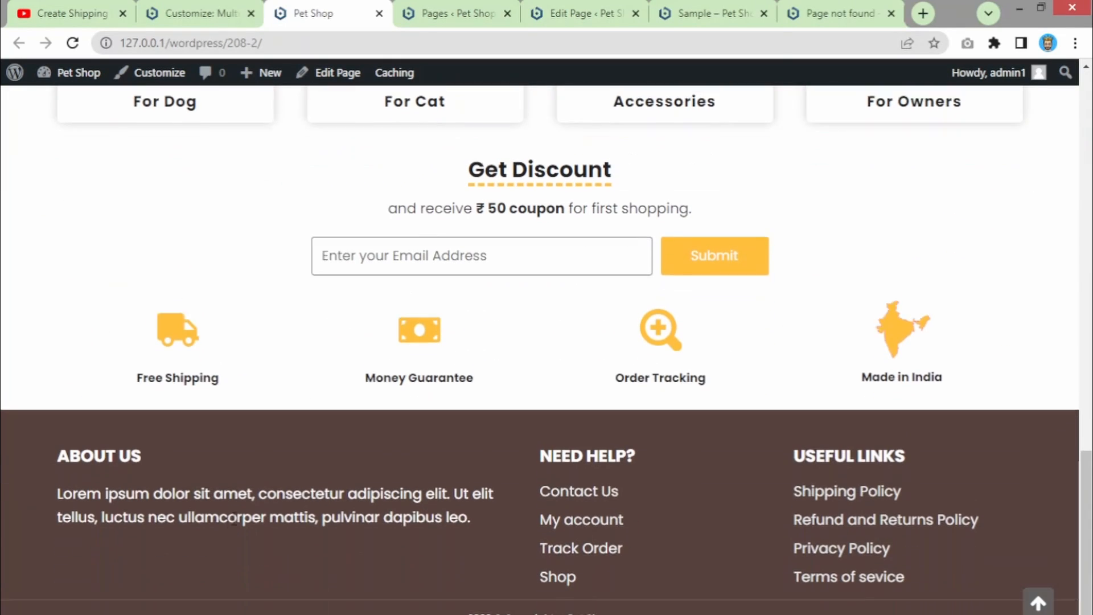
click(216, 12)
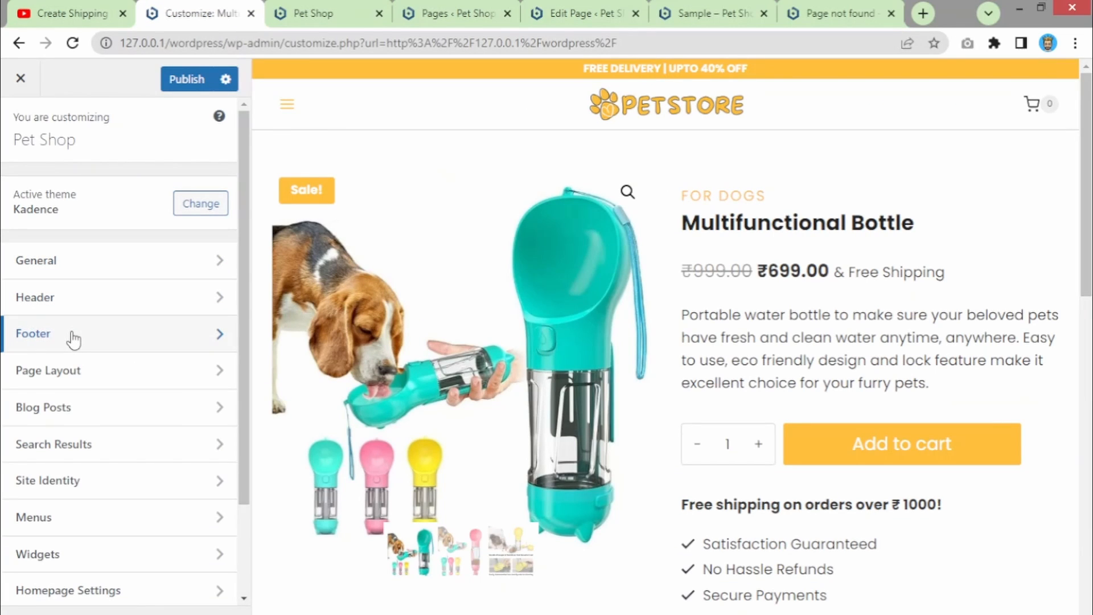
- Review Page Layout: Above Content title, centre alignment, 100px min height, Normal default layout
click(69, 386)
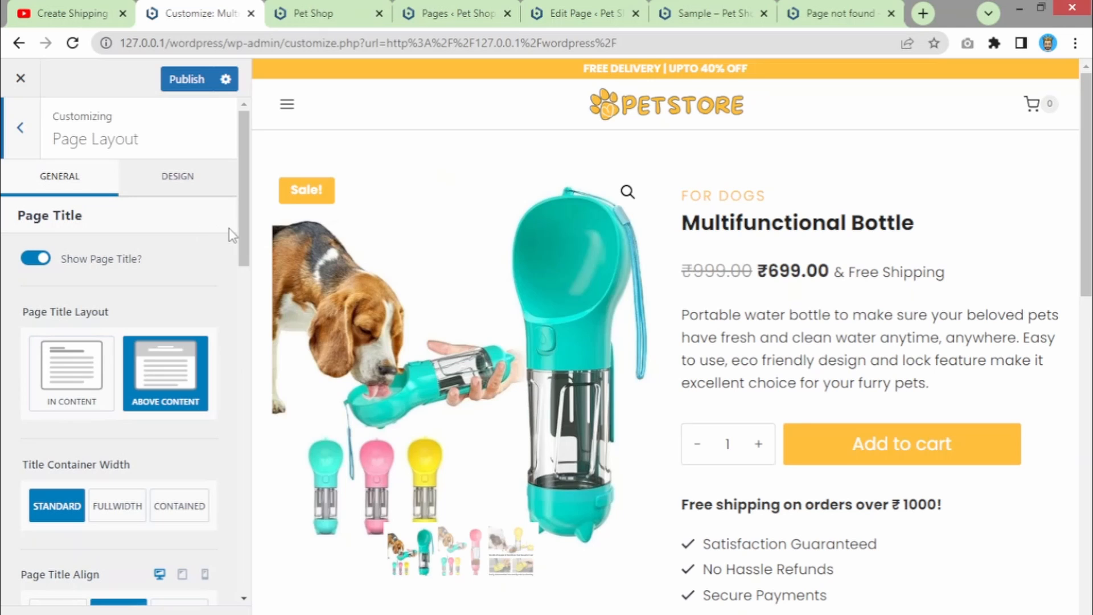
drag(231, 235, 247, 402)
click(234, 221)
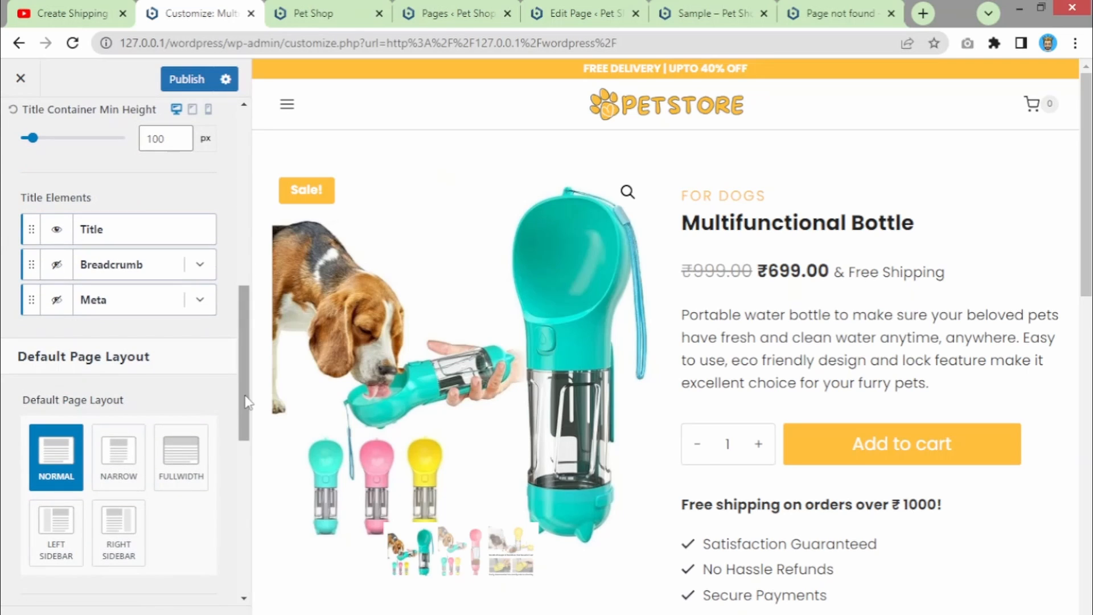
scroll(654, 365, down, 15)
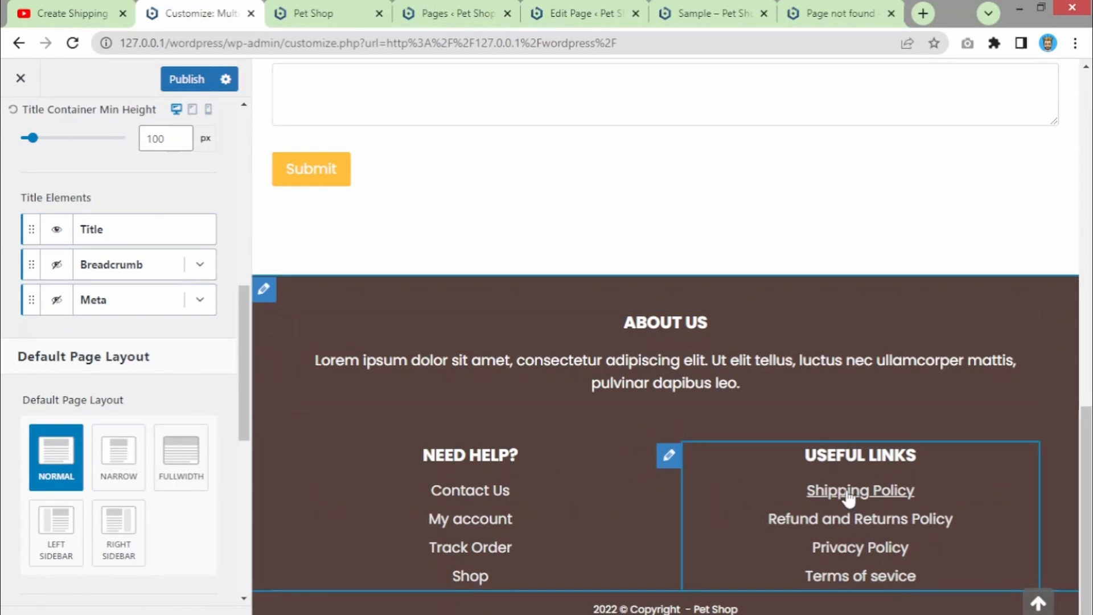
- Load the Shipping Policy page in the preview and switch its breadcrumb on, then off
click(847, 493)
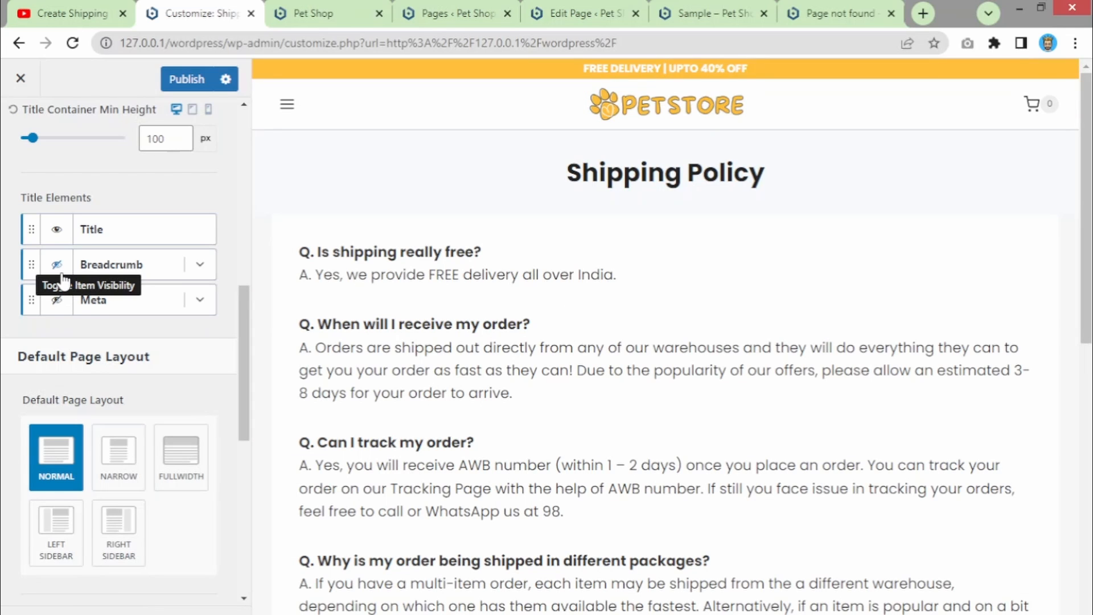
click(62, 274)
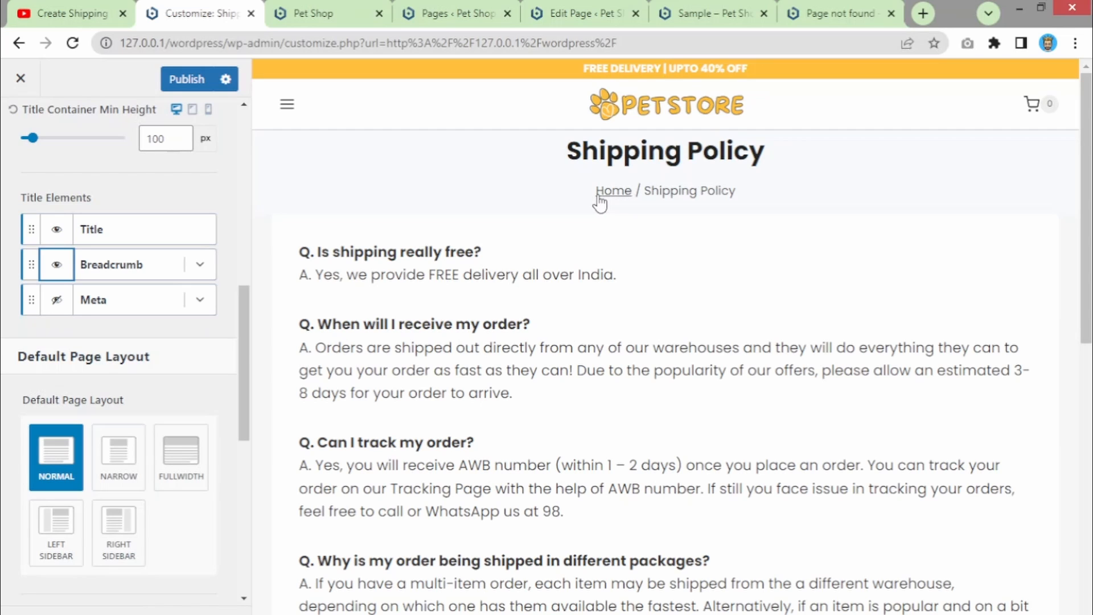
click(55, 269)
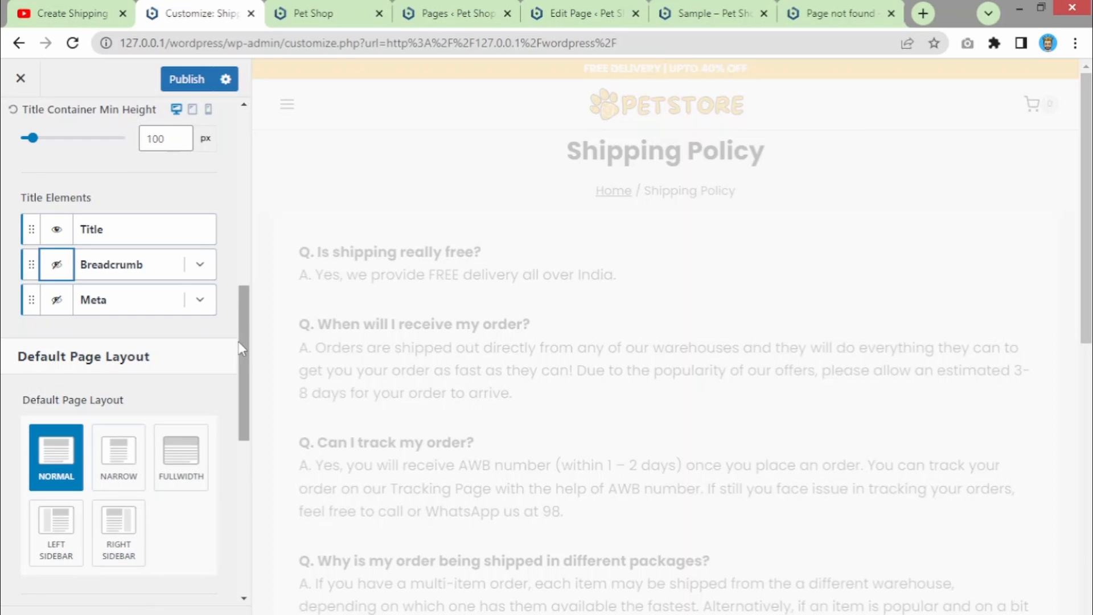
- Scroll through the Page Layout panel showing Boxed content and Bottom Only vertical padding
scroll(242, 357, down, 2)
scroll(241, 425, down, 2)
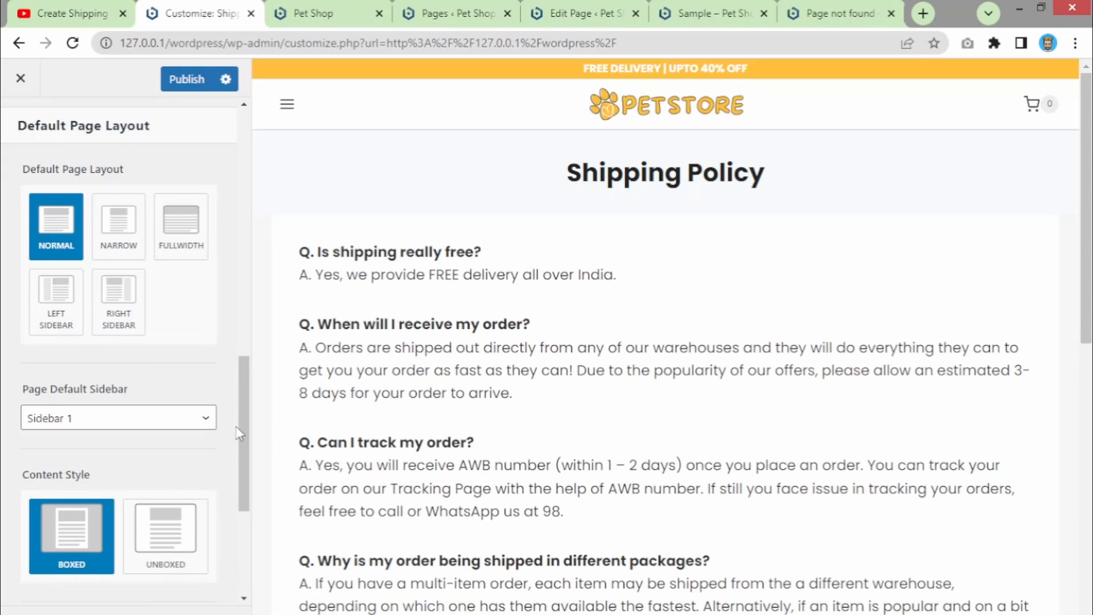
drag(240, 426, 241, 526)
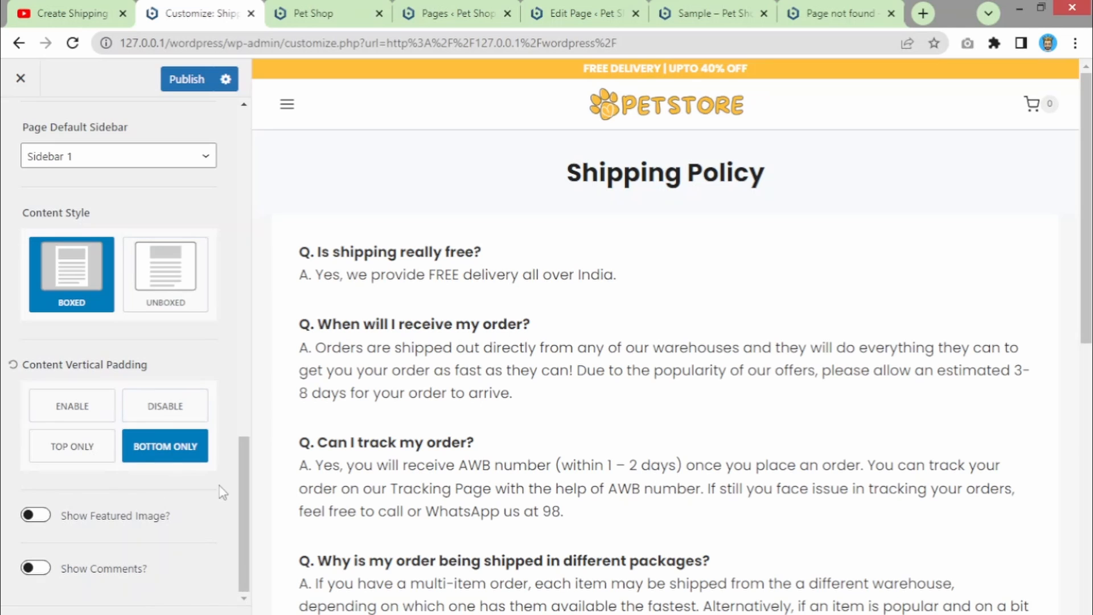
drag(249, 511, 234, 150)
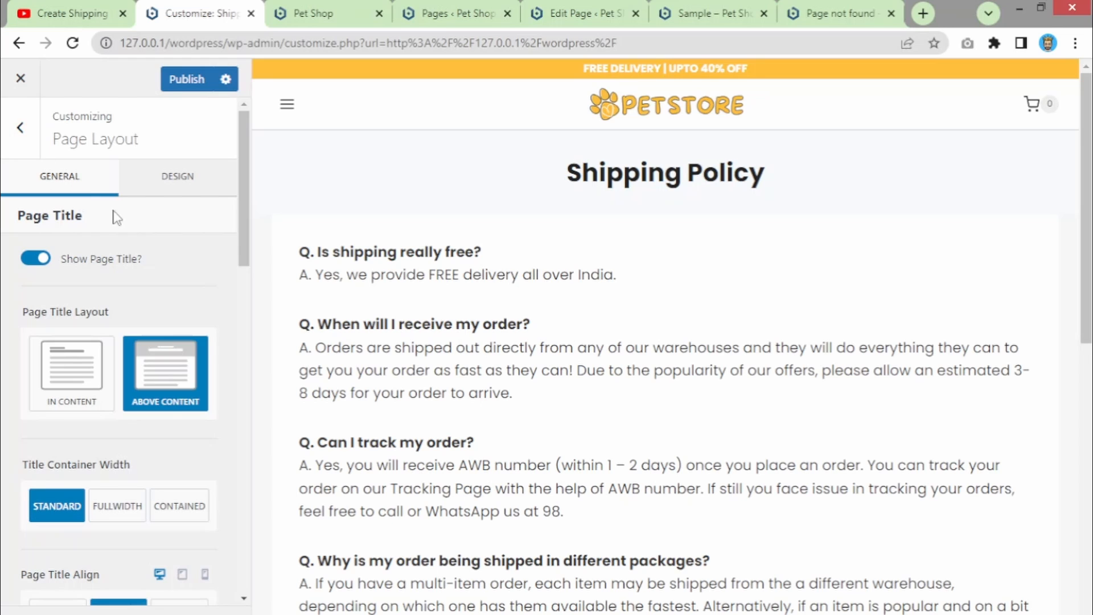
- Review the page title design settings, then return to the top-level sections
click(174, 184)
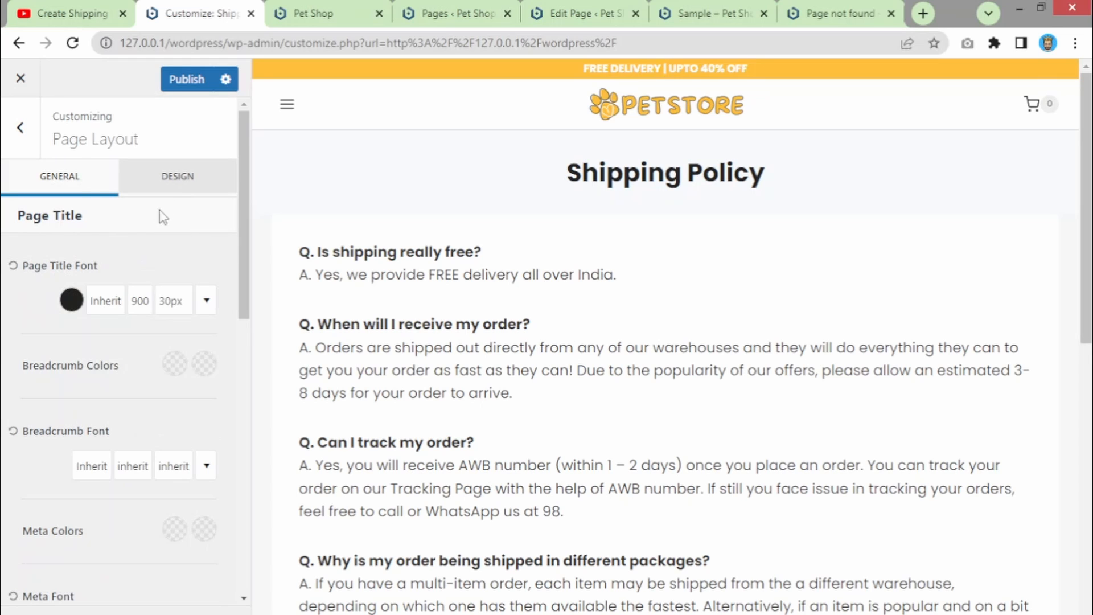
scroll(242, 227, down, 1)
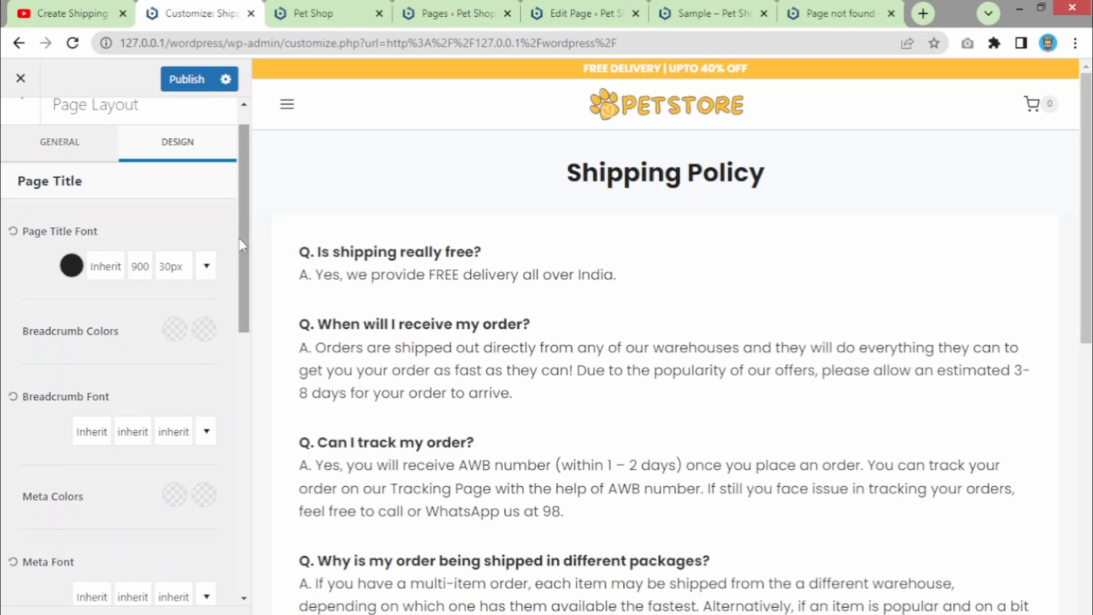
drag(240, 291, 262, 551)
scroll(214, 231, up, 10)
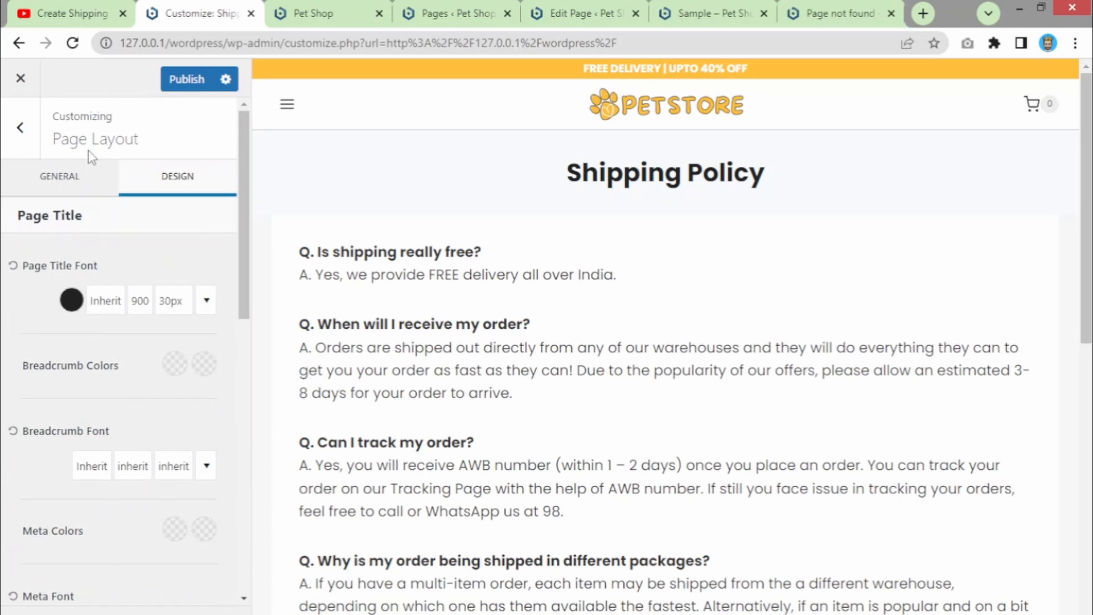
click(19, 131)
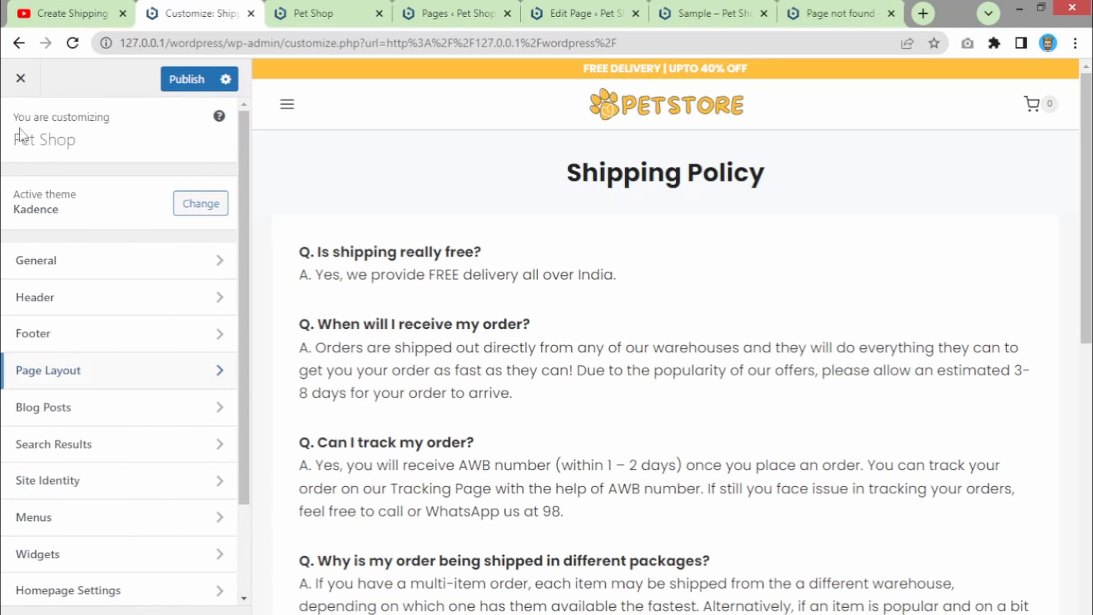
- Look over the Blog Posts single post layout options and return to the main list
click(94, 420)
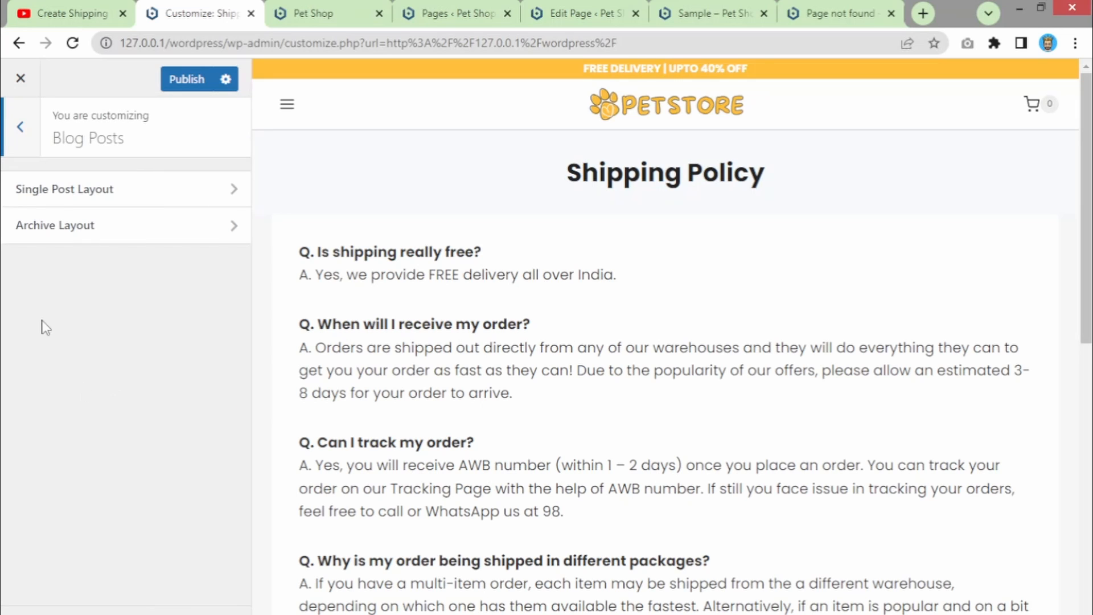
click(20, 126)
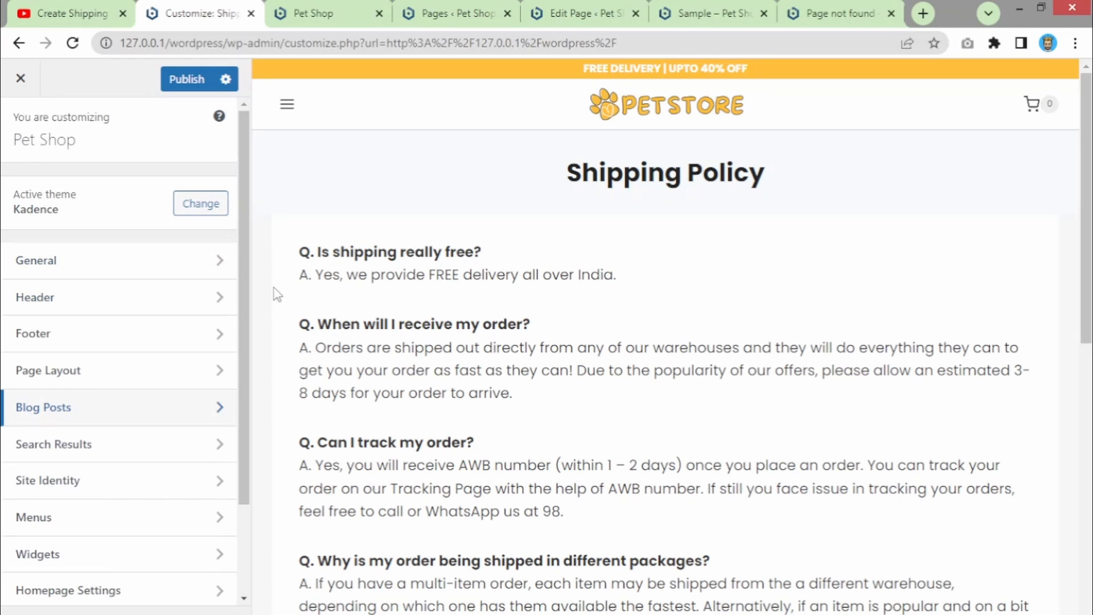
scroll(248, 318, down, 2)
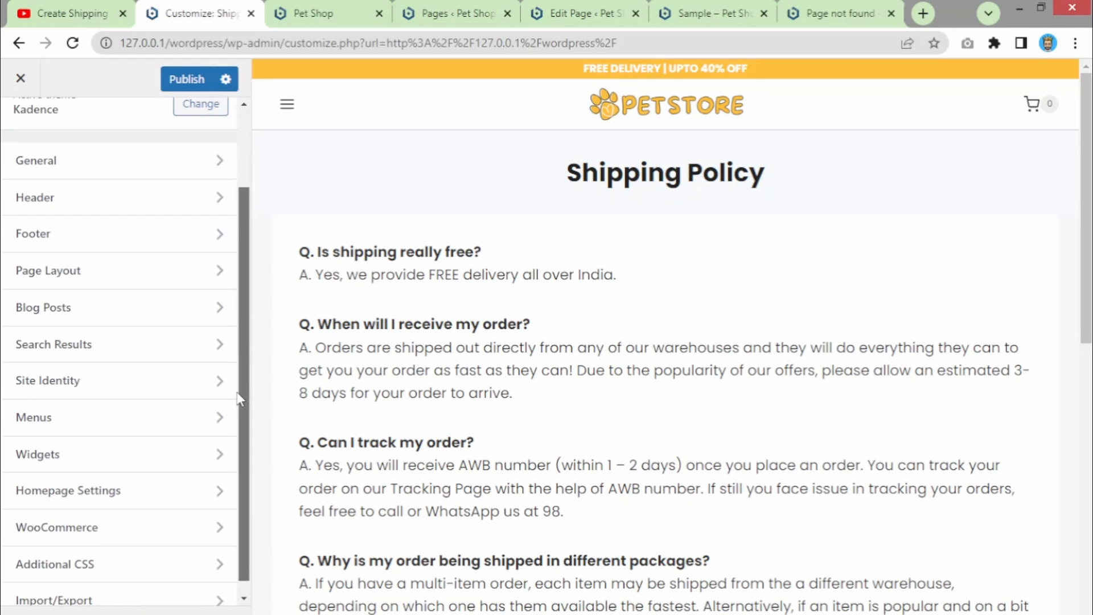
click(61, 311)
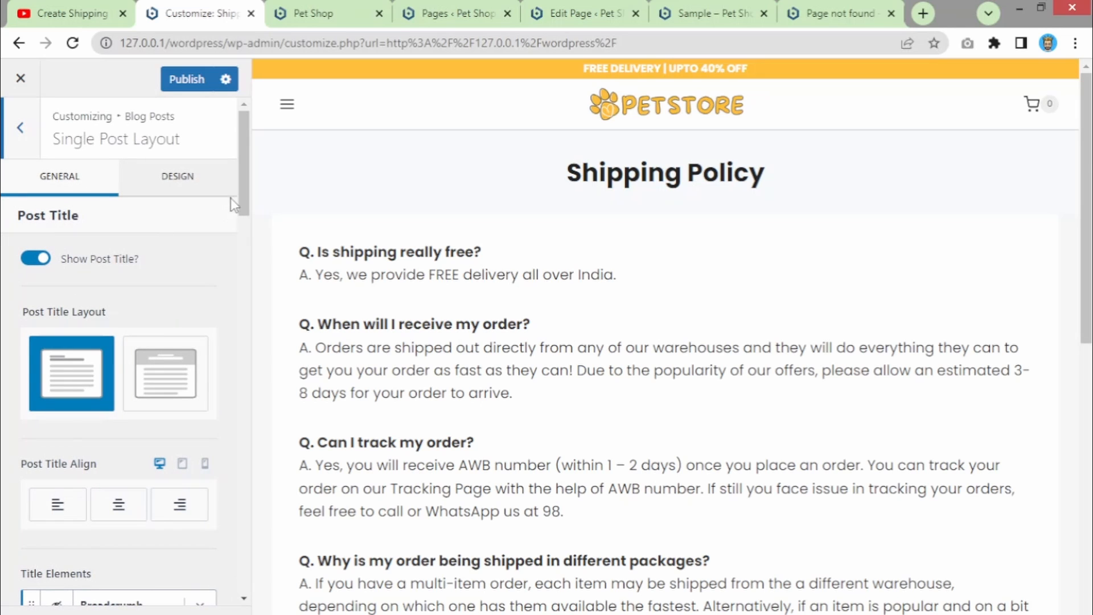
drag(243, 276, 234, 161)
click(22, 140)
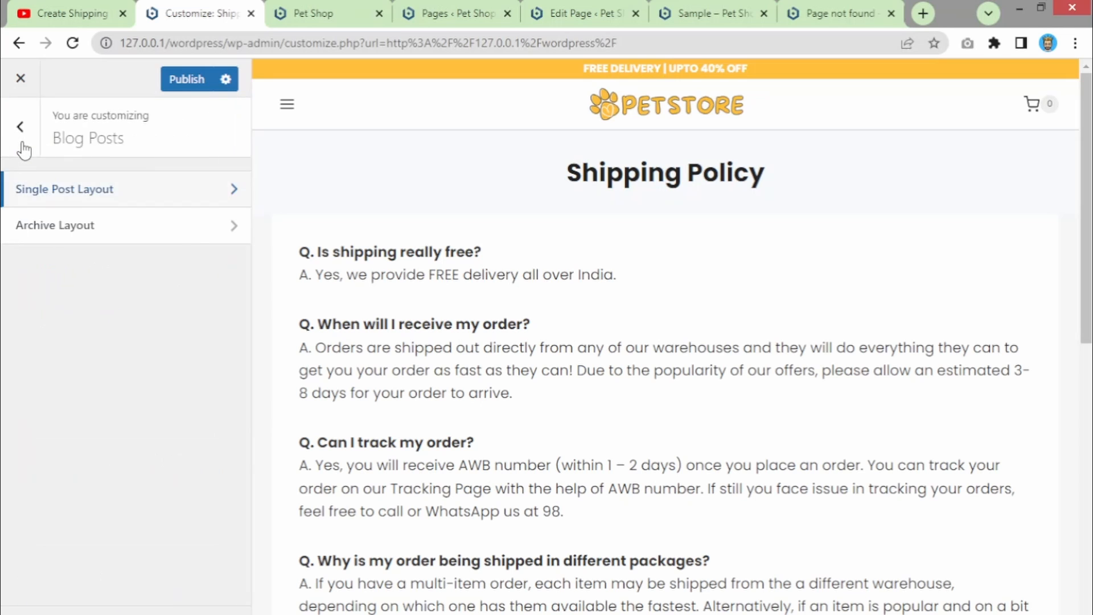
click(20, 128)
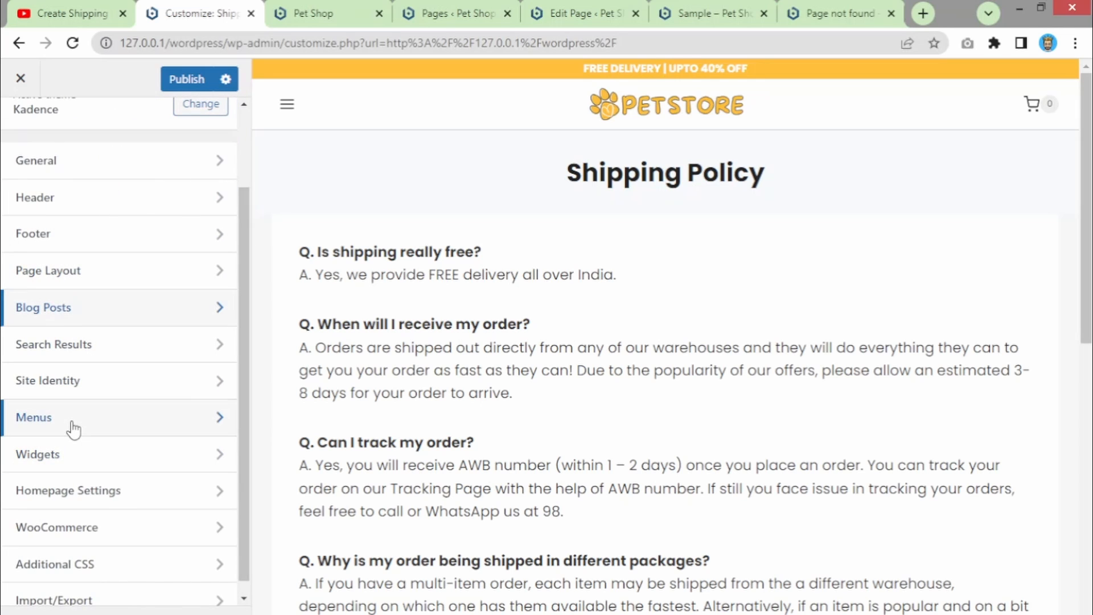
- Check the Search Results settings (Boxed style, 3 columns) and return to the main list
scroll(71, 420, down, 1)
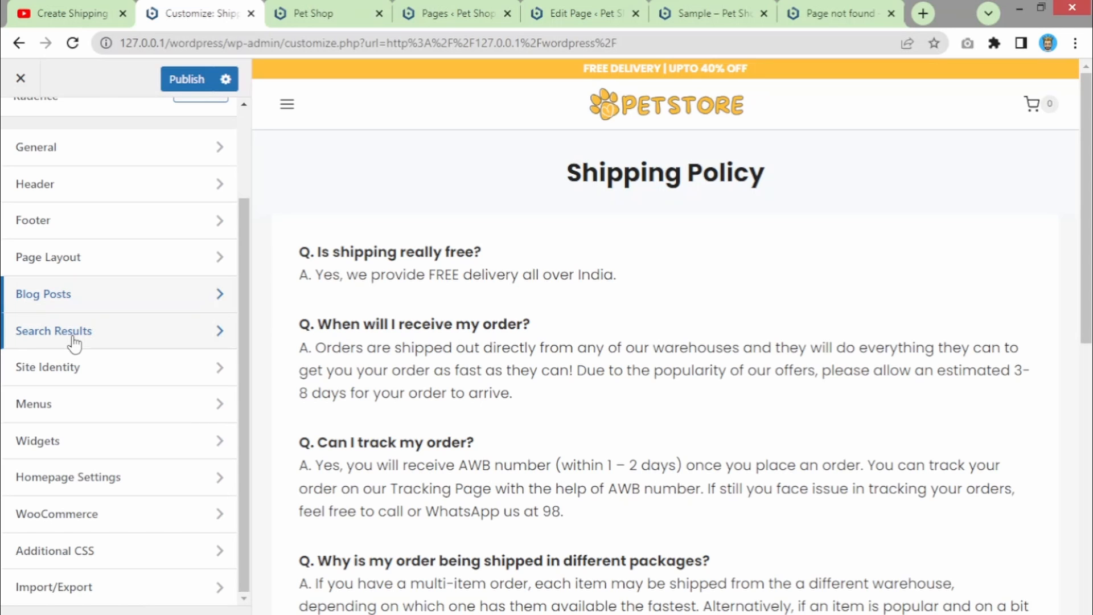
click(74, 342)
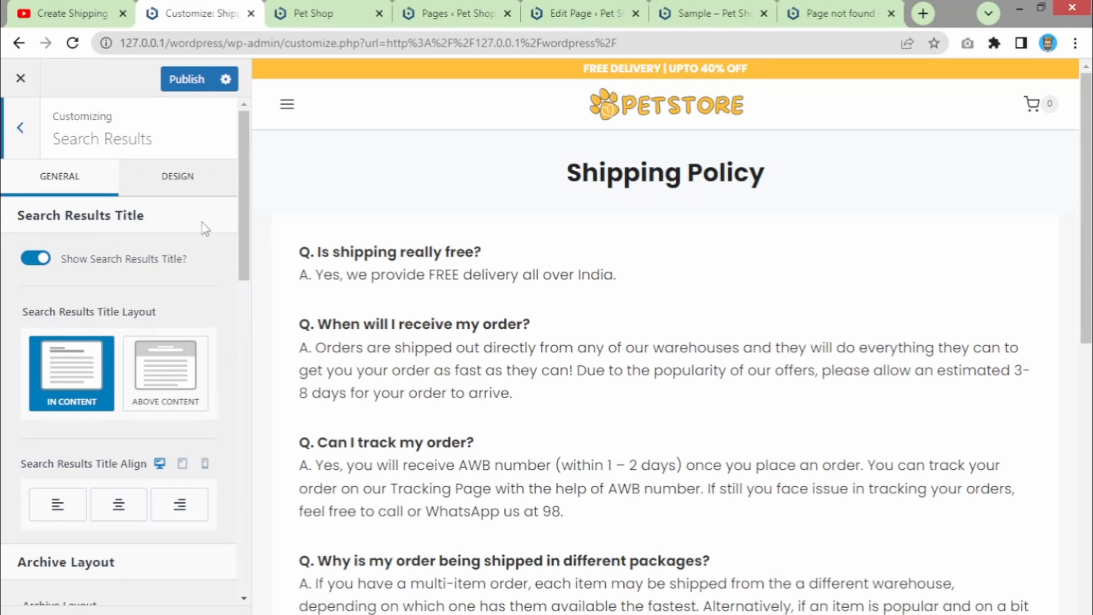
drag(241, 264, 215, 210)
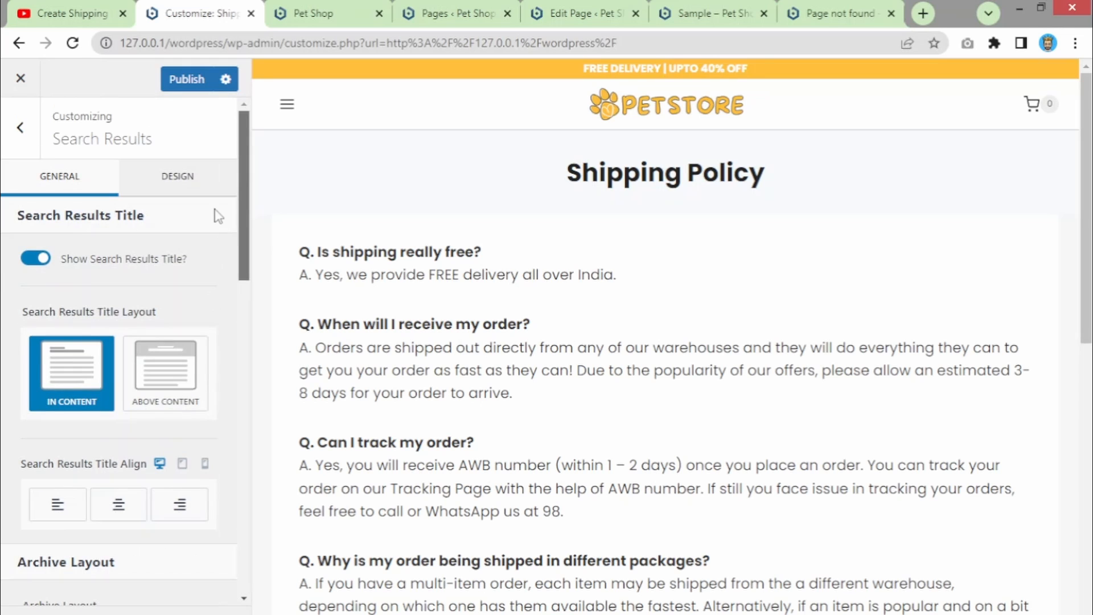
click(19, 152)
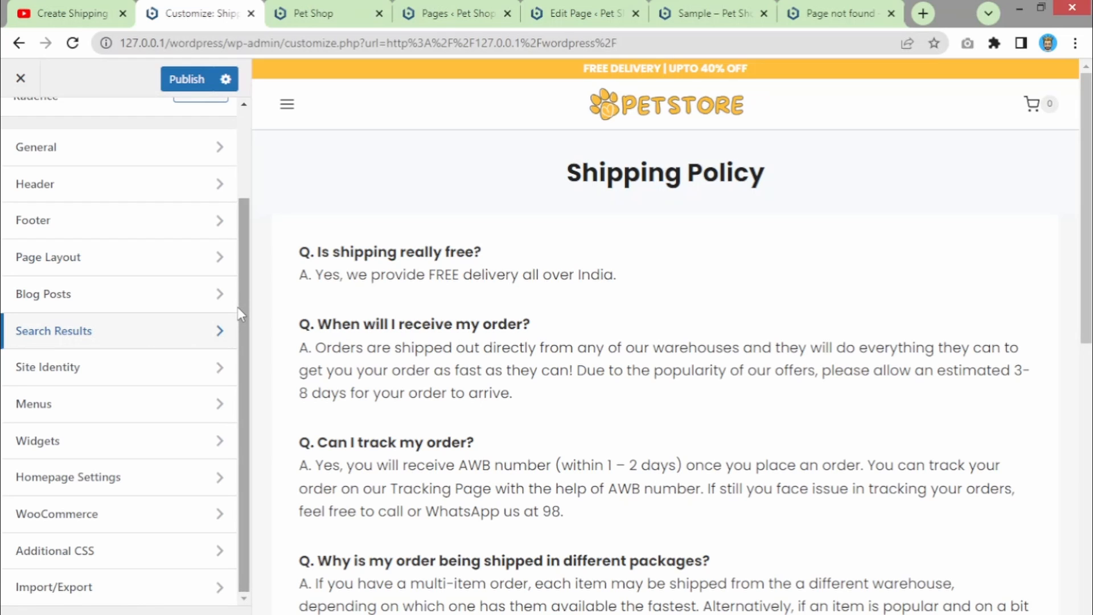
click(65, 383)
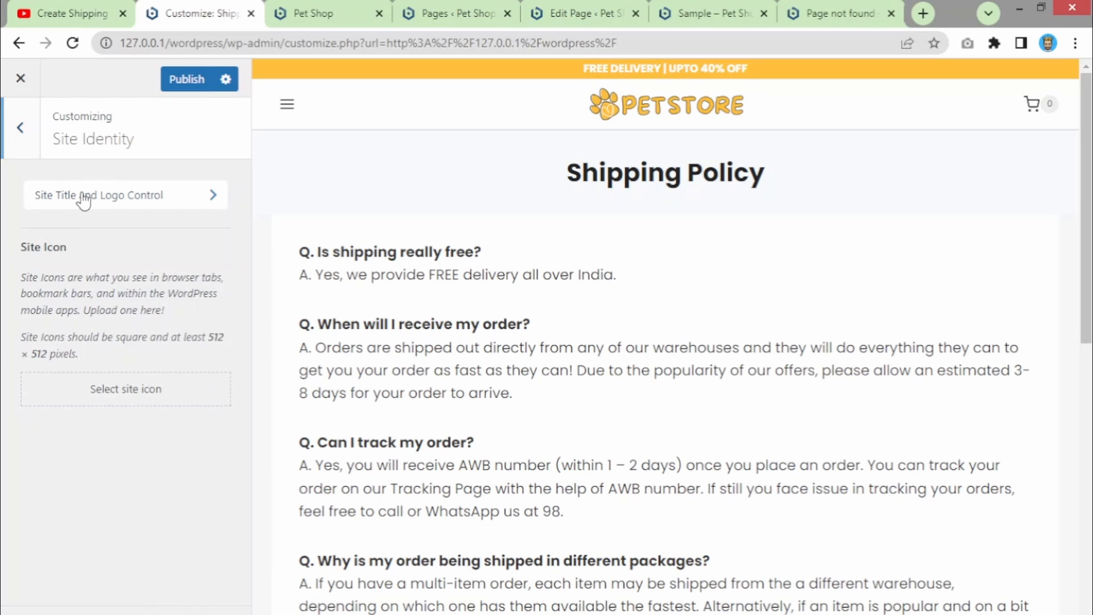
click(83, 201)
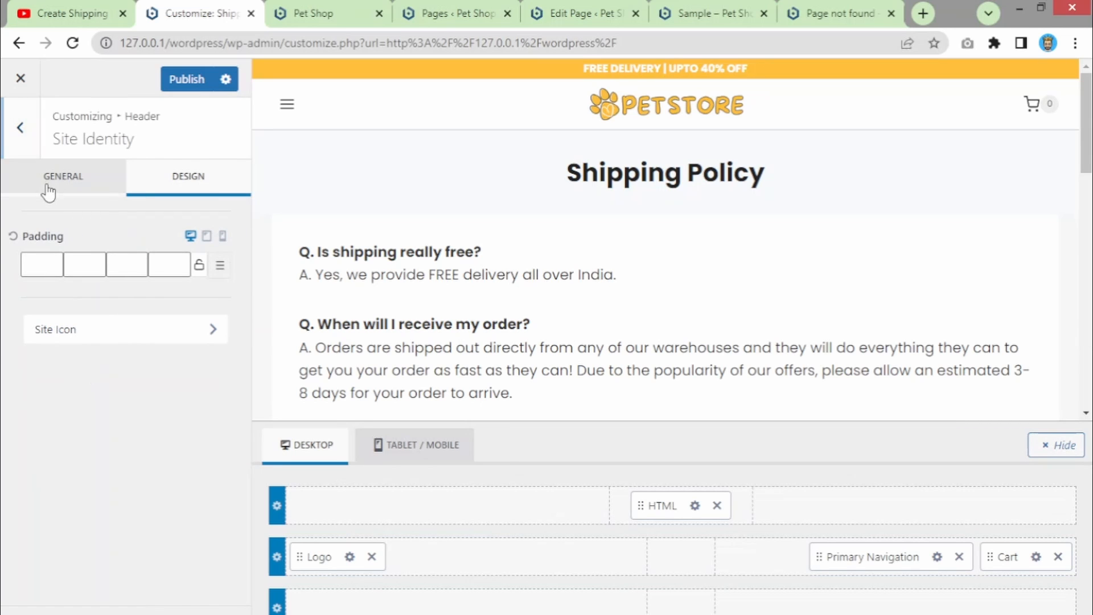
click(58, 190)
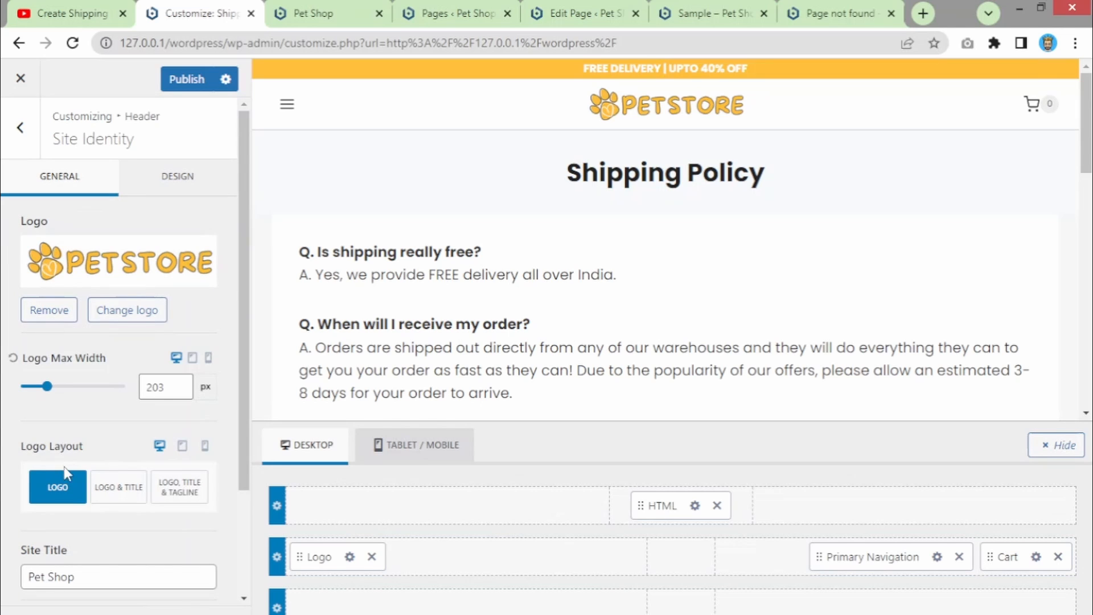
scroll(64, 462, down, 2)
click(81, 490)
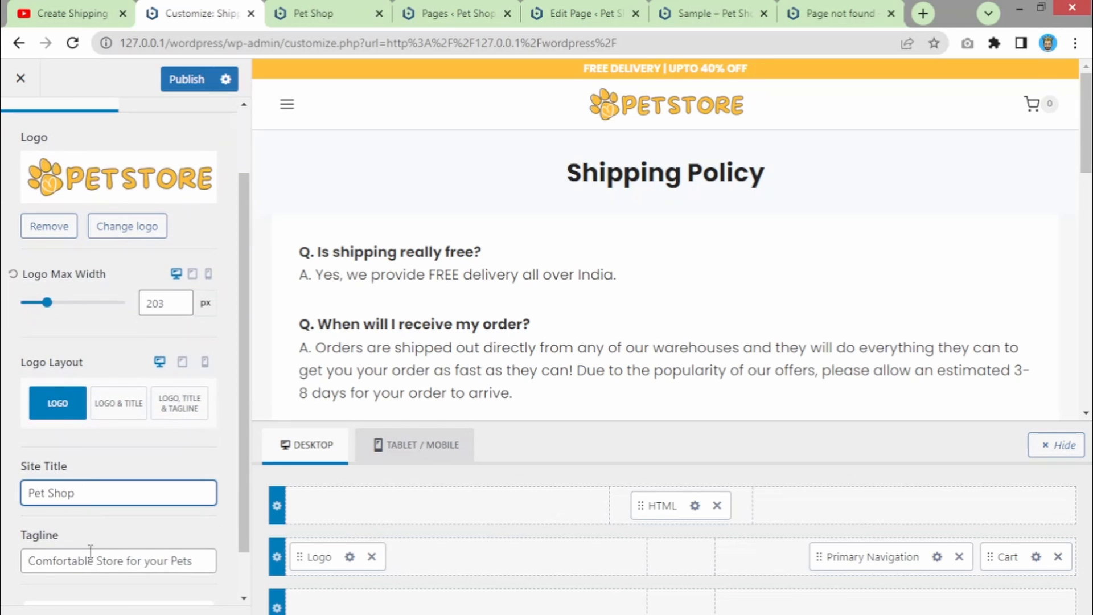
scroll(50, 507, down, 1)
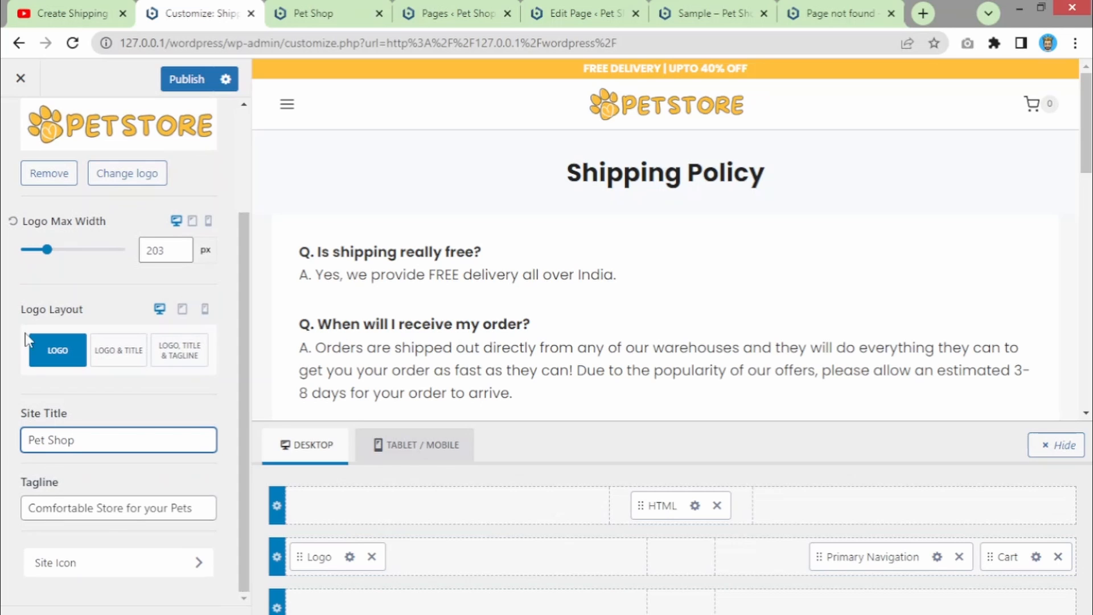
scroll(25, 134, up, 3)
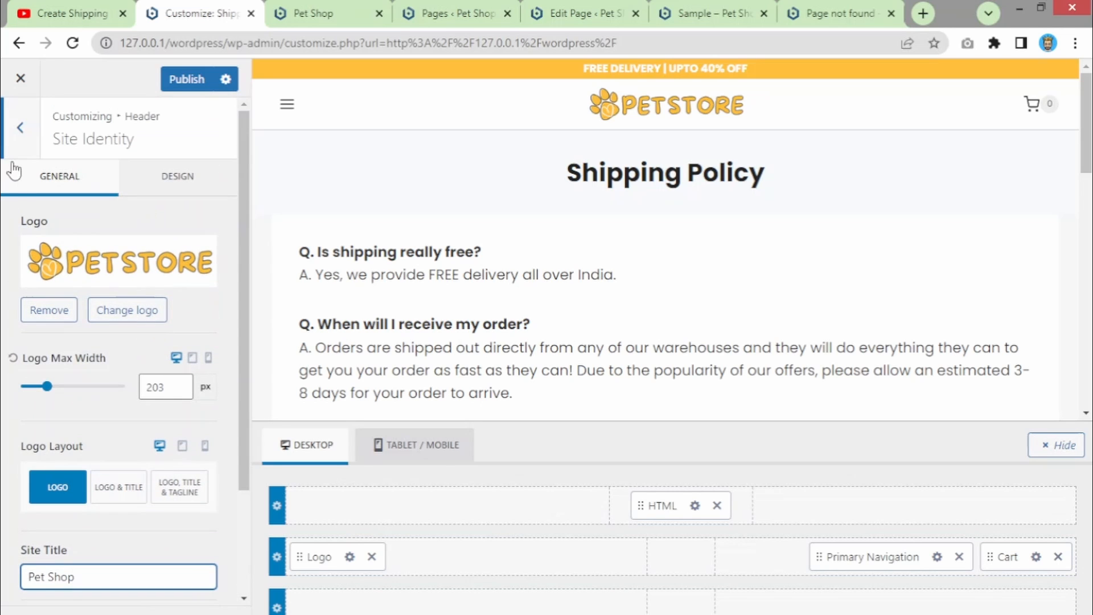
click(21, 129)
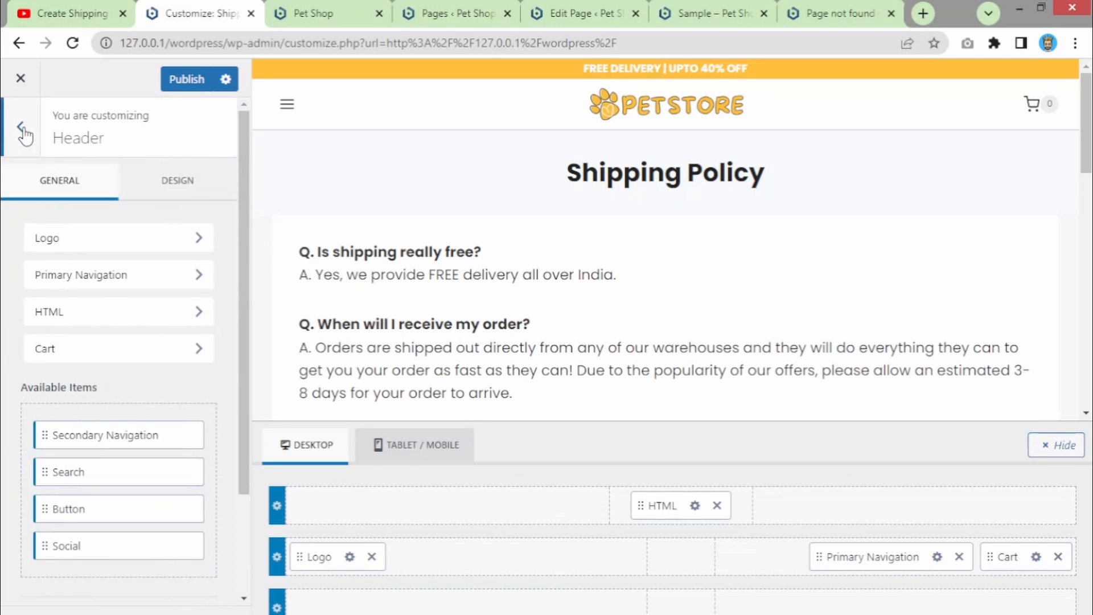
click(22, 130)
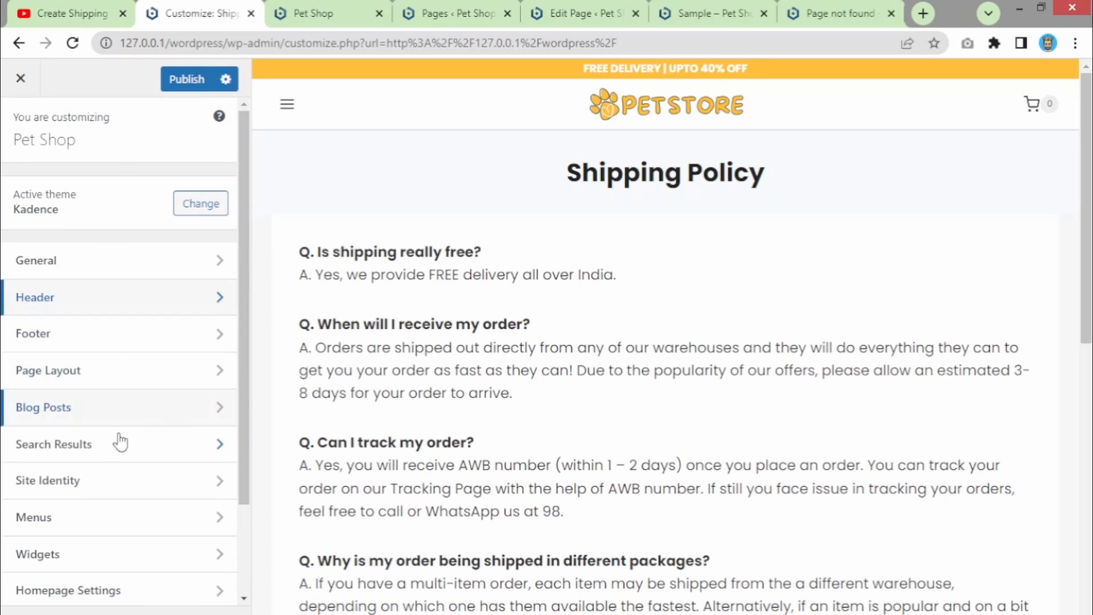
scroll(80, 443, down, 1)
scroll(78, 443, down, 3)
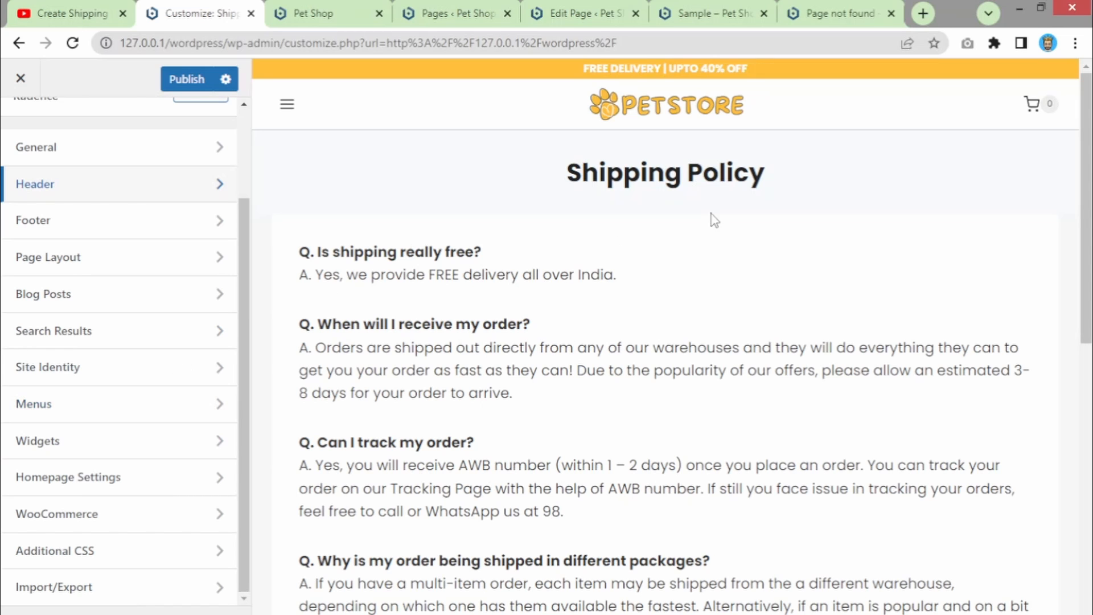
scroll(931, 350, down, 8)
scroll(930, 350, down, 2)
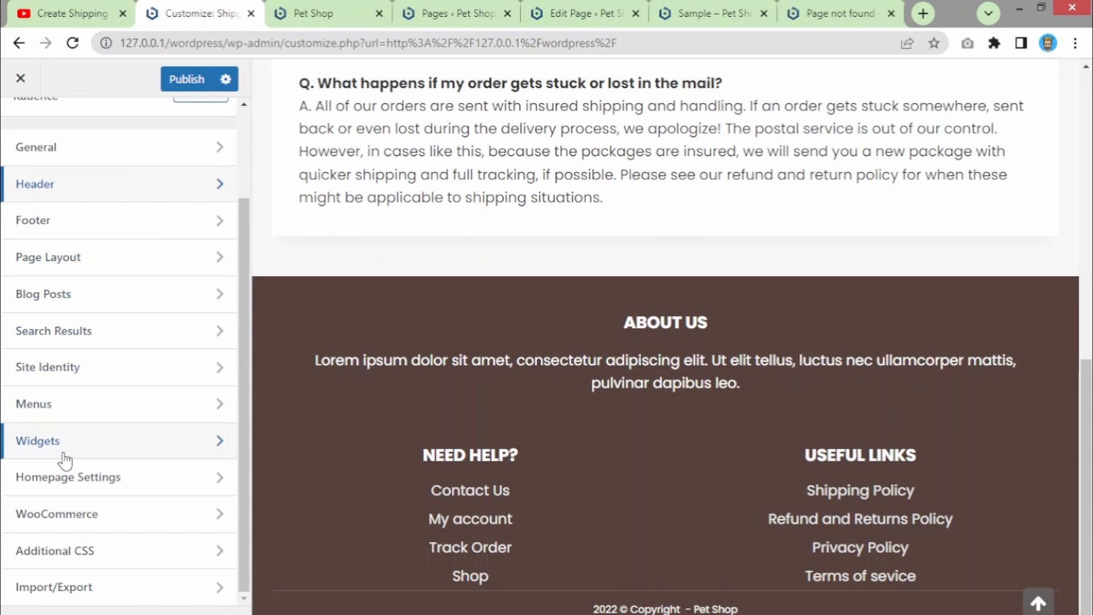
- Open the WooCommerce settings and try the preview's mobile navigation menu
mouse_move(429, 463)
click(61, 515)
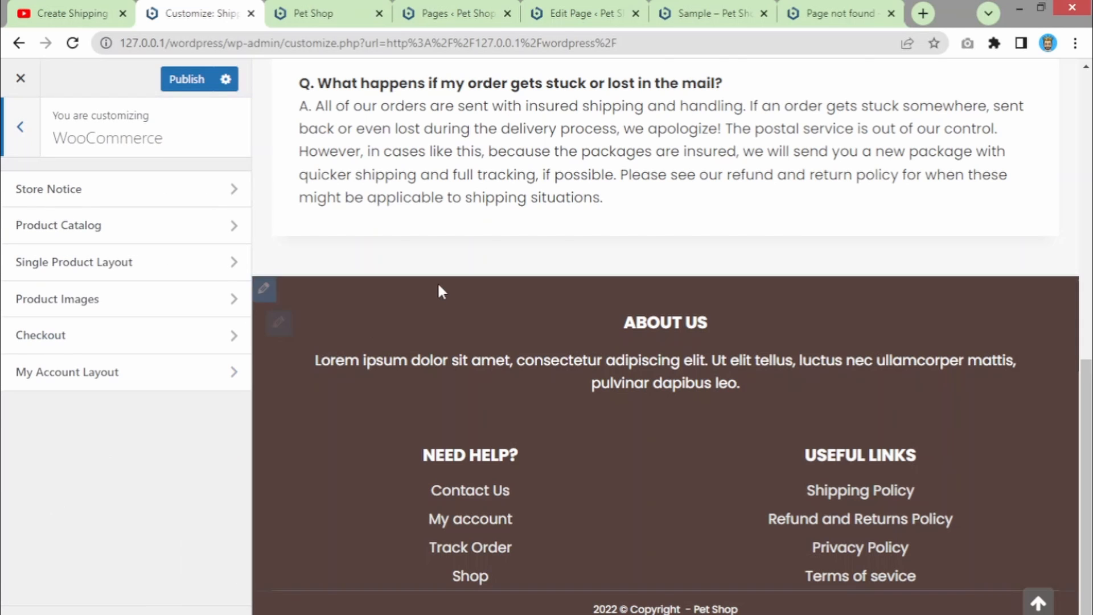
scroll(439, 288, up, 15)
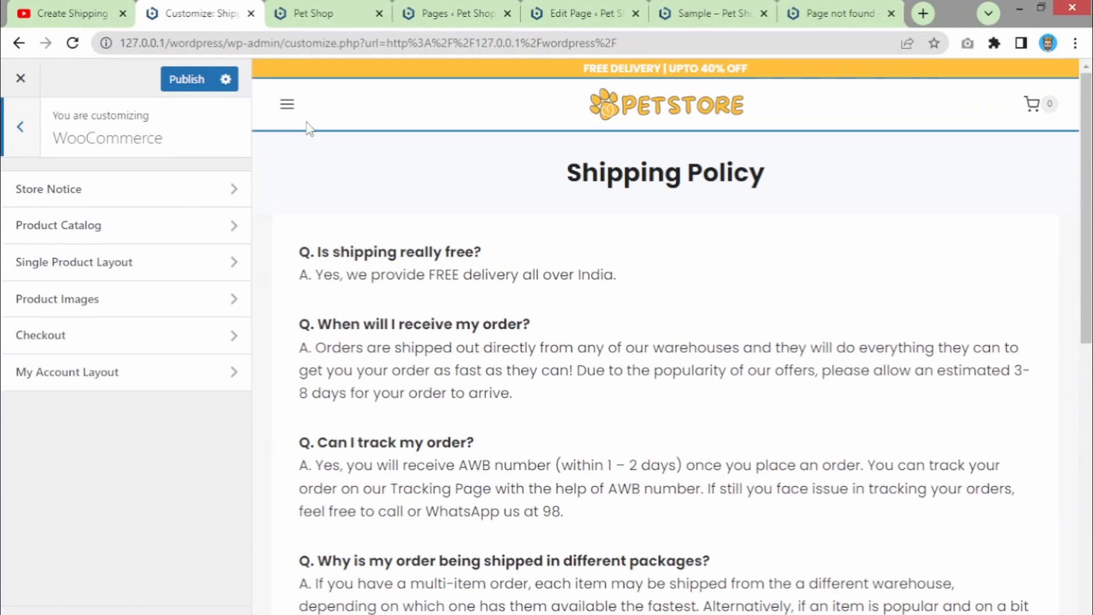
click(287, 104)
click(314, 179)
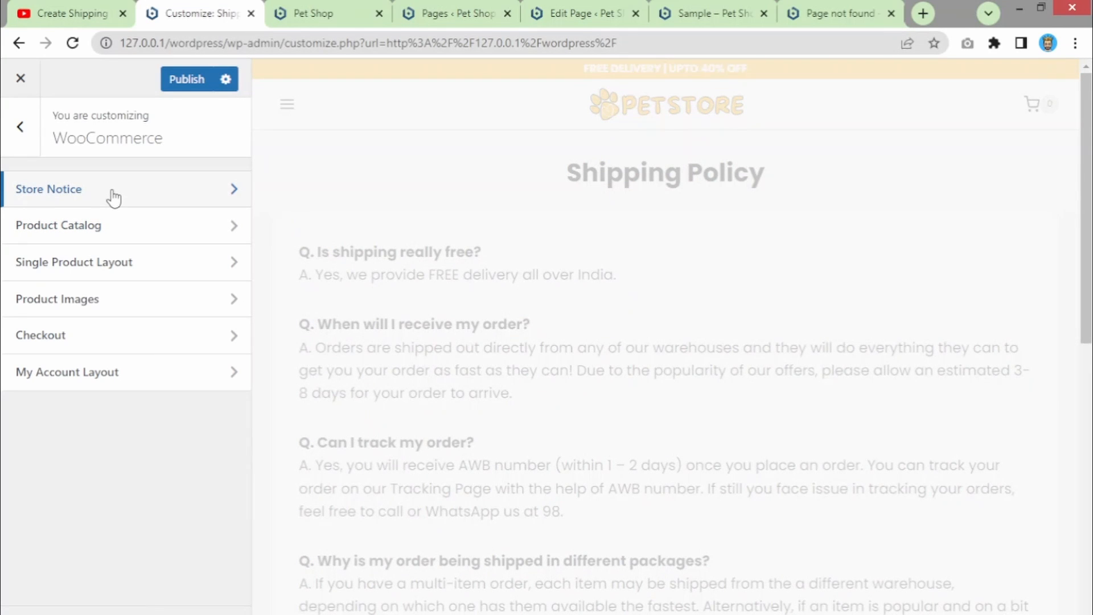
- Enable the store notice and delete 'afdf' from the end of its message
click(114, 193)
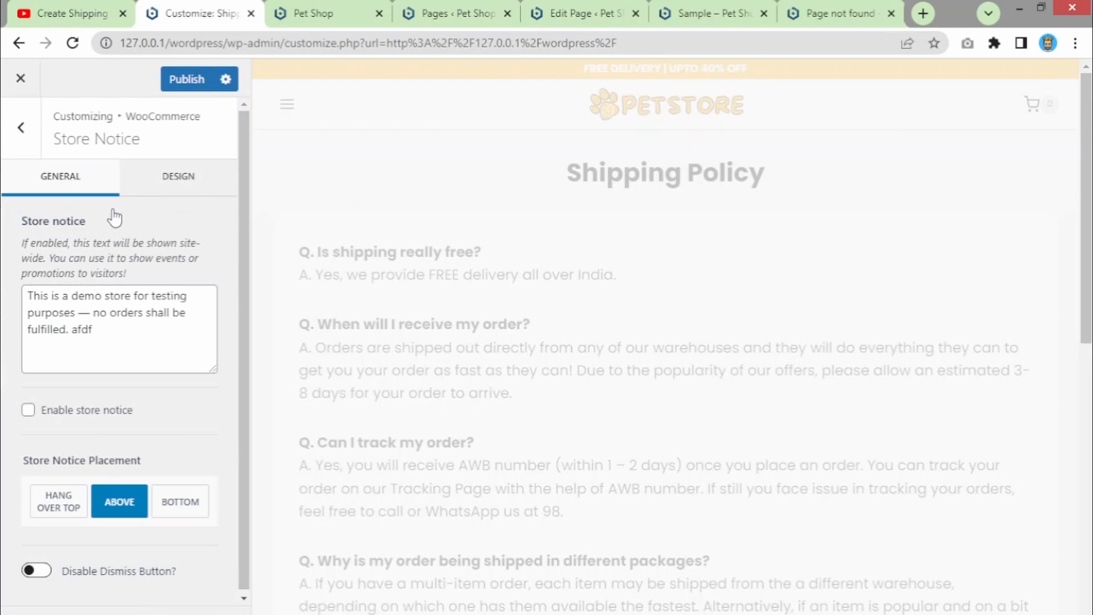
click(27, 410)
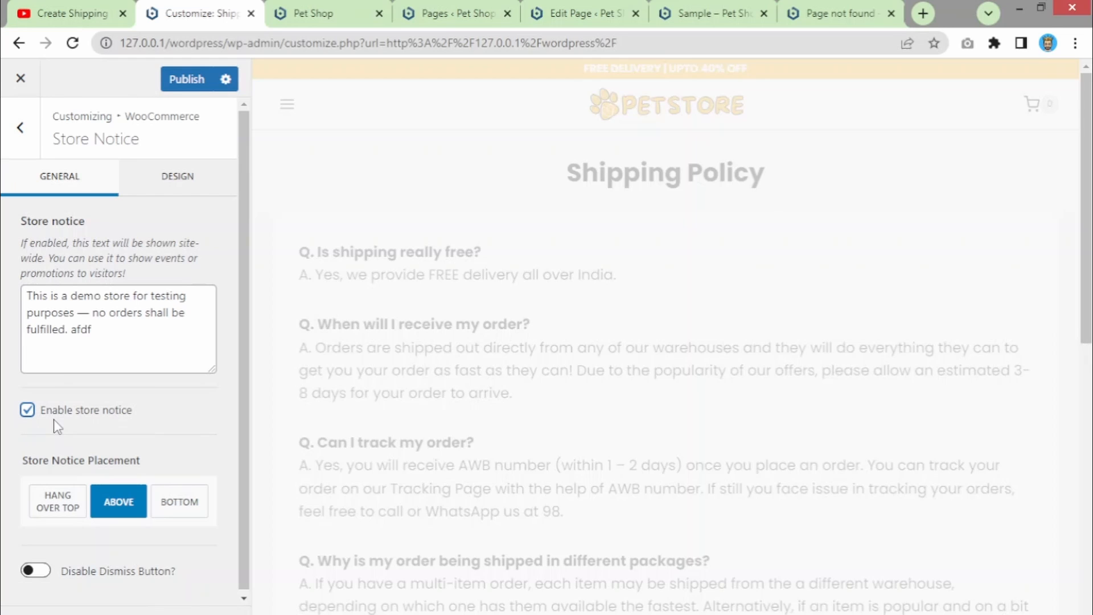
double_click(87, 330)
key(BackSpace)
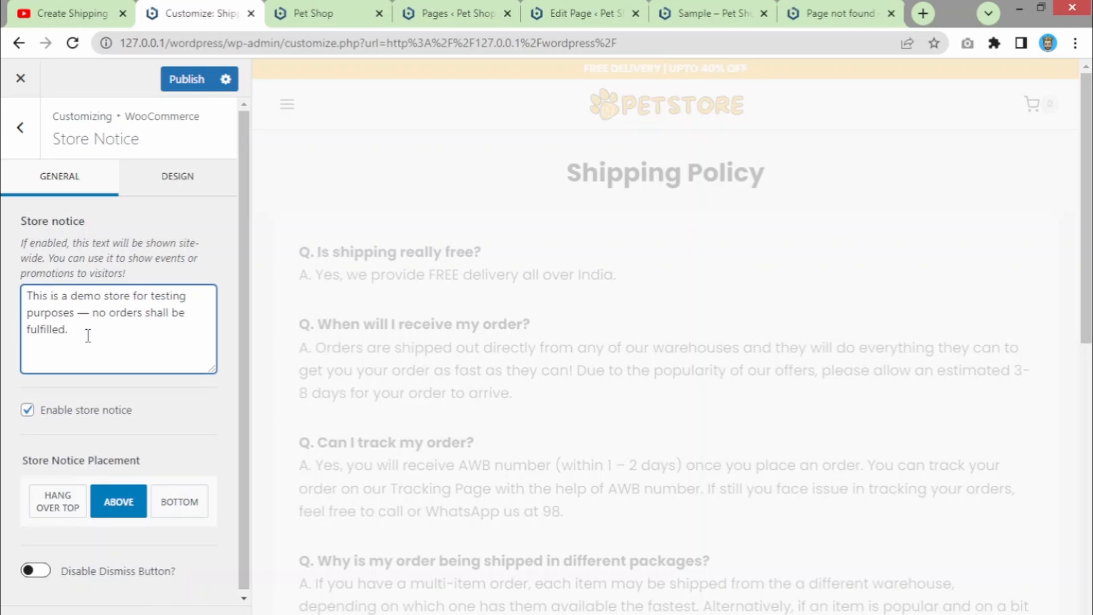
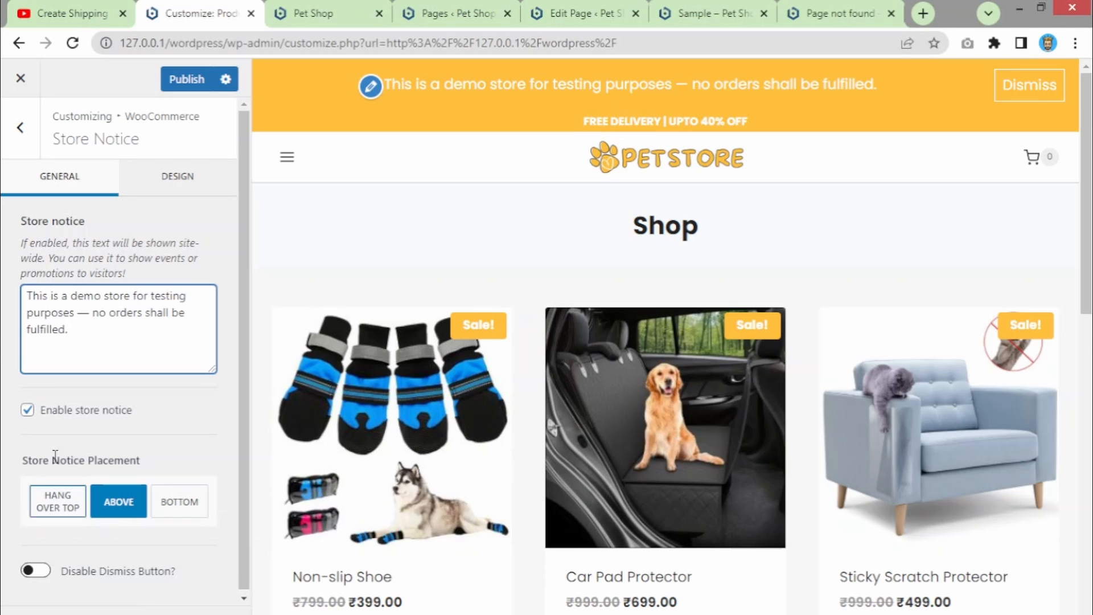
- Toggle Disable Dismiss Button on and back off, then switch the store notice off
scroll(244, 279, down, 1)
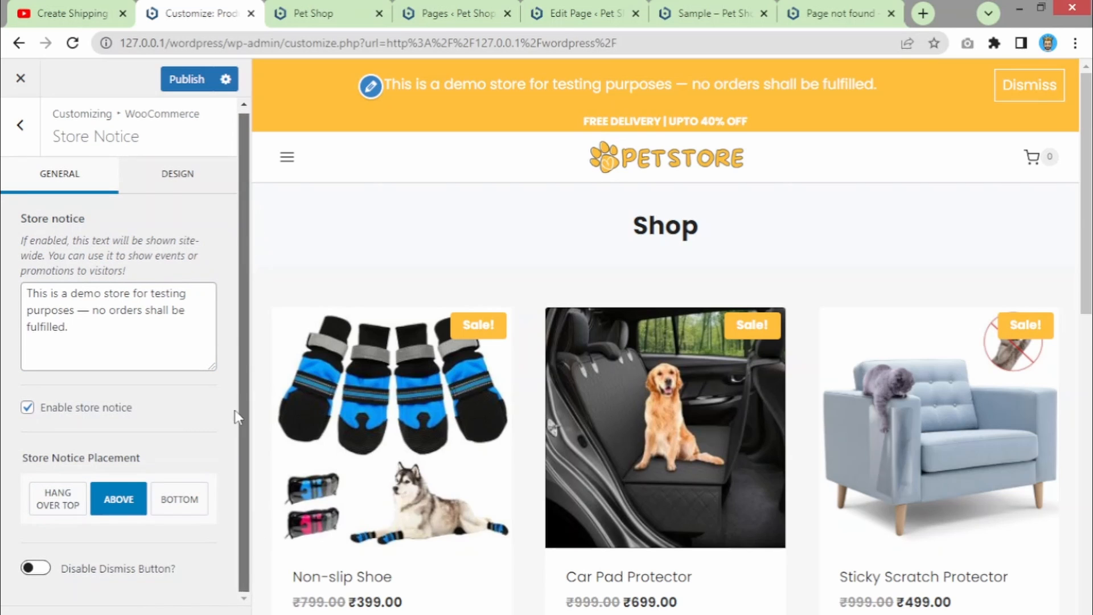
click(26, 568)
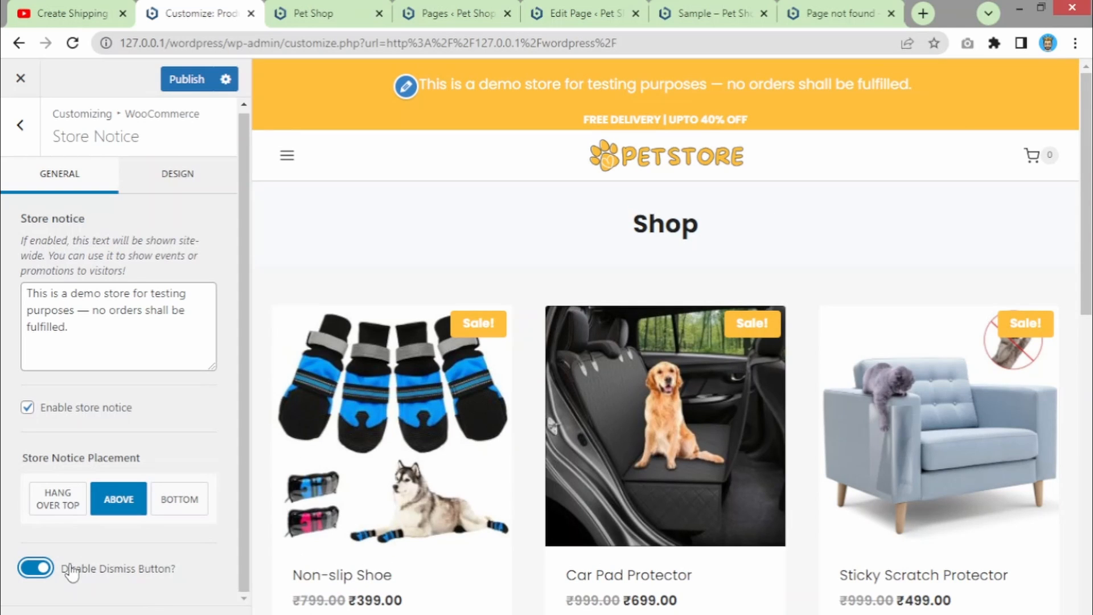
click(29, 569)
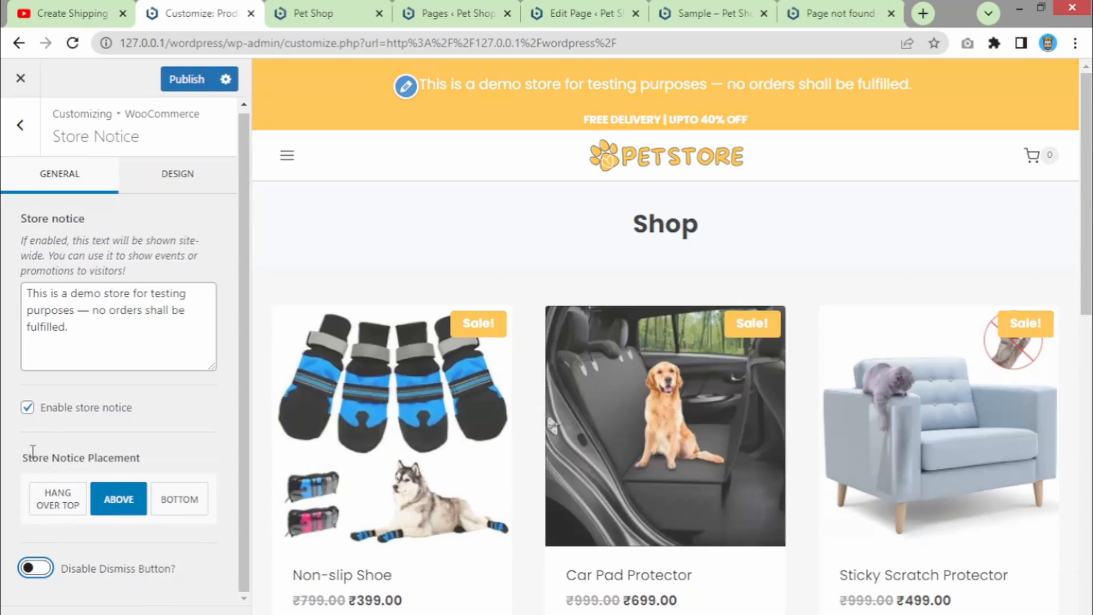
click(29, 410)
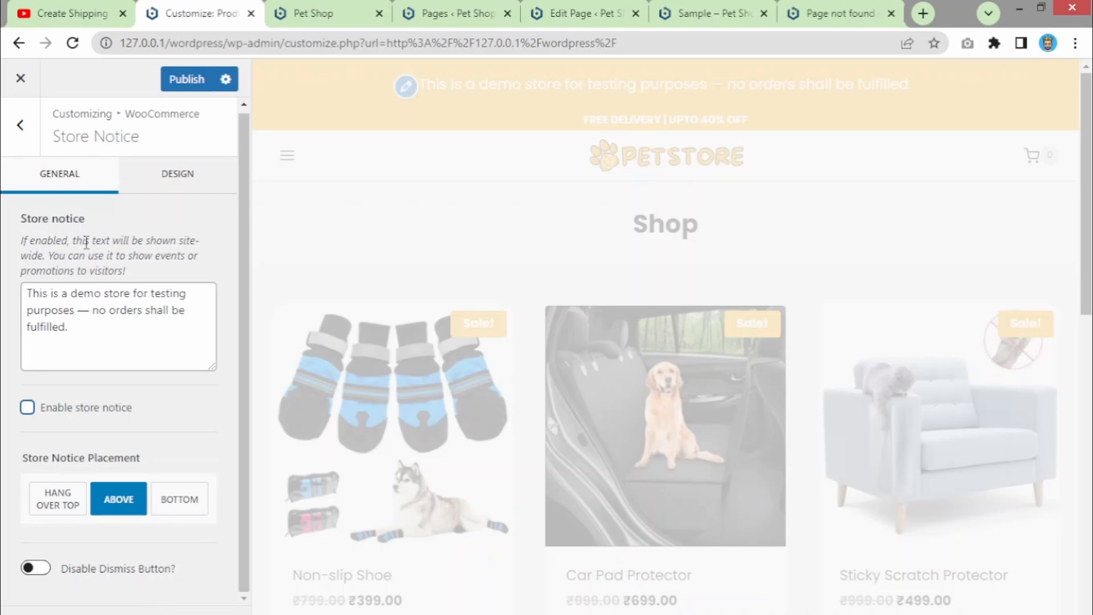
click(69, 327)
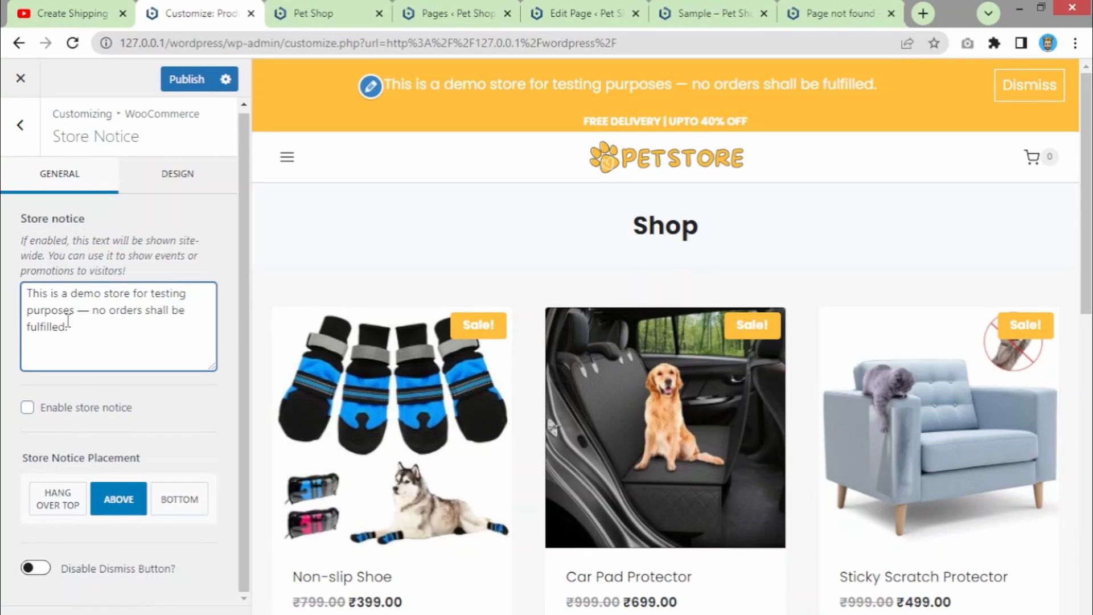
- Replace the store notice text with 'Use Get10 to get 10% discount'
key(ctrl+a)
key(BackSpace)
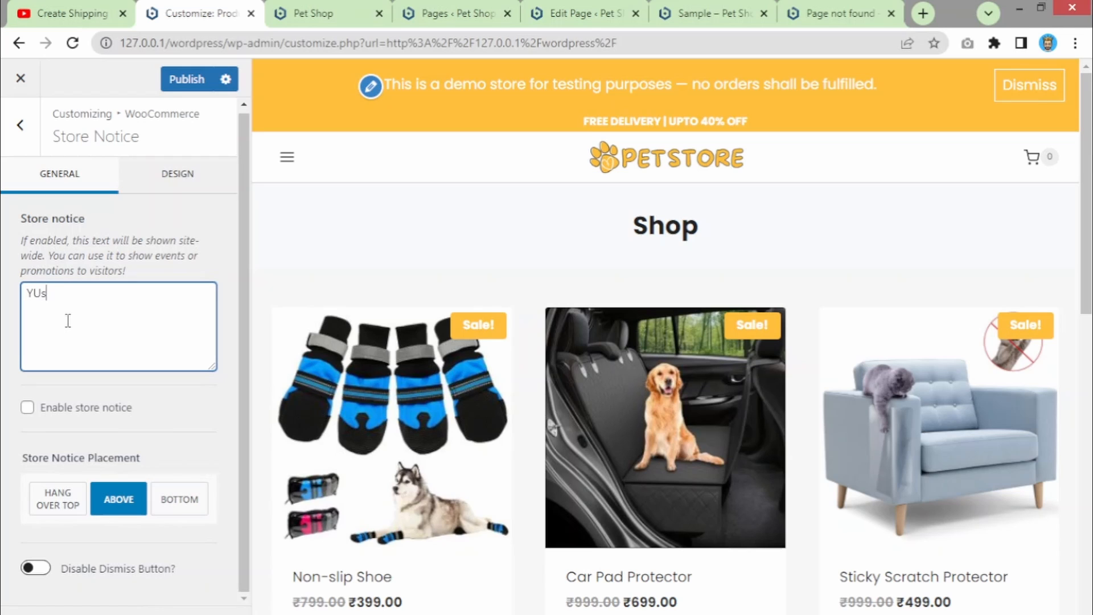
text(YUs)
key(BackSpace)
key(BackSpace)
text(Use Get10 to get 10)
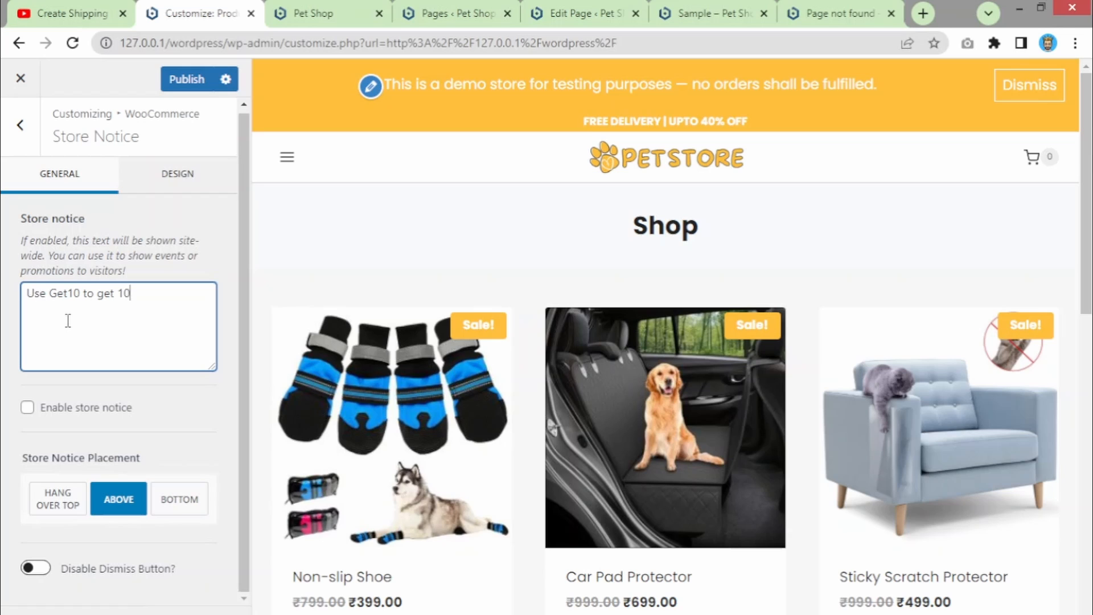
text(% discount.)
- Re-enable the store notice and check its new message in the preview banner
click(28, 408)
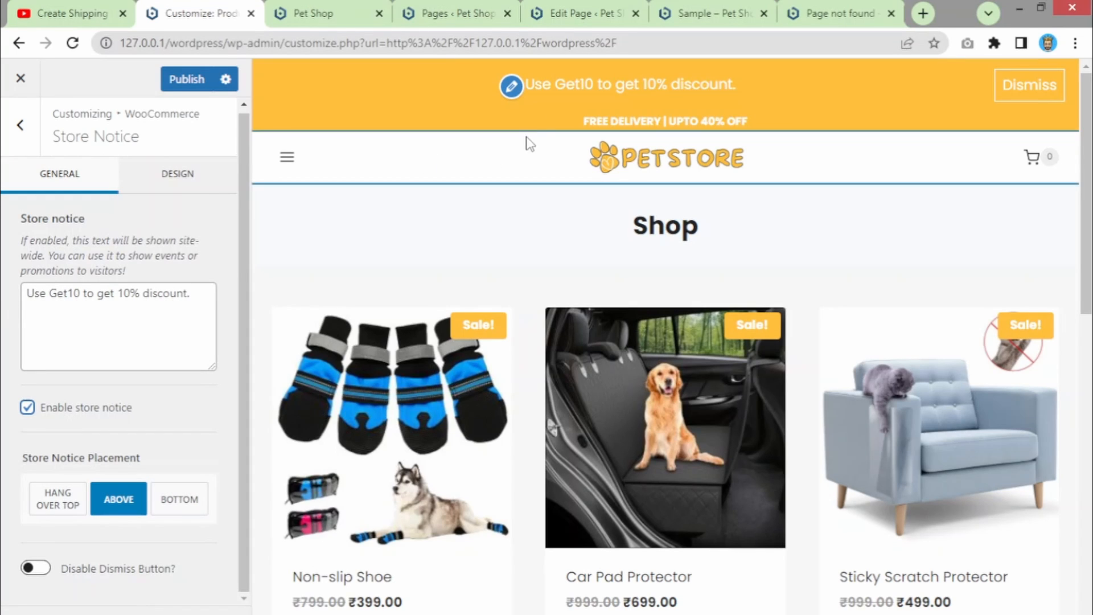
drag(539, 90, 641, 87)
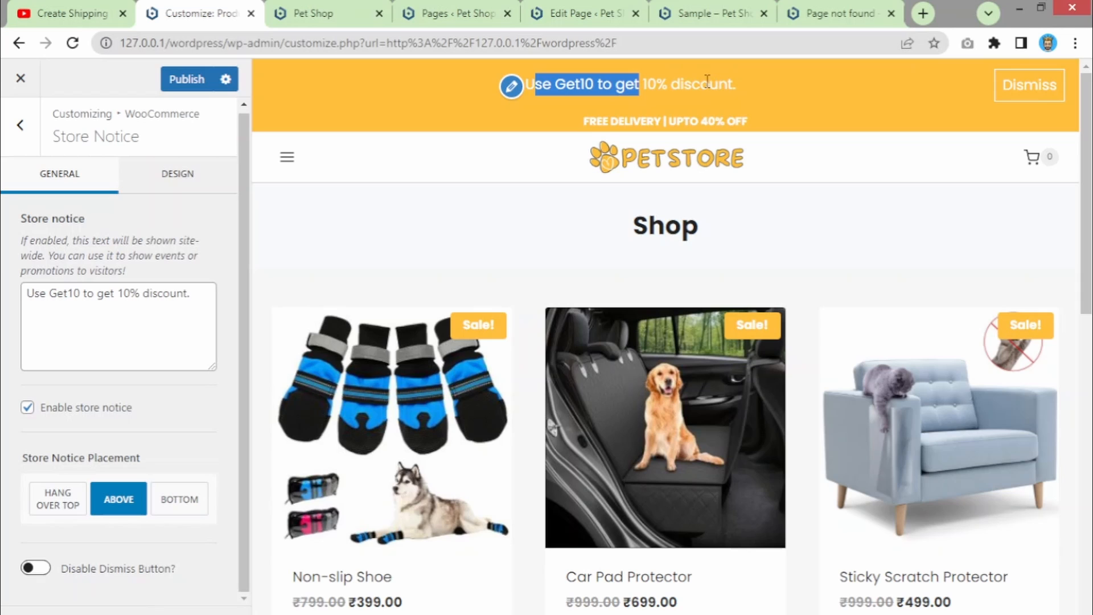
click(64, 306)
click(178, 175)
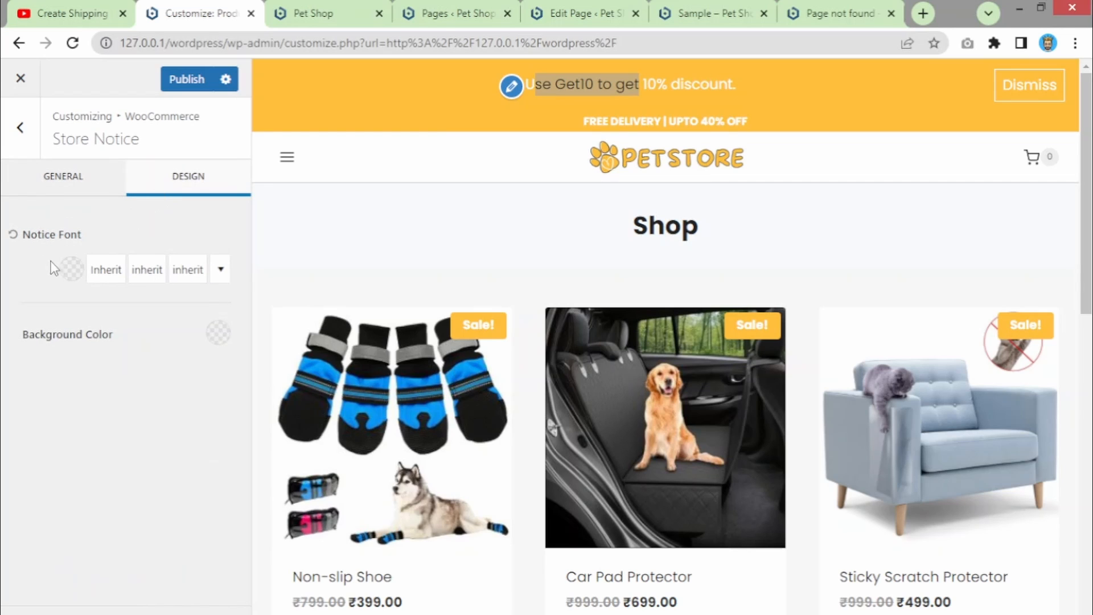
click(219, 332)
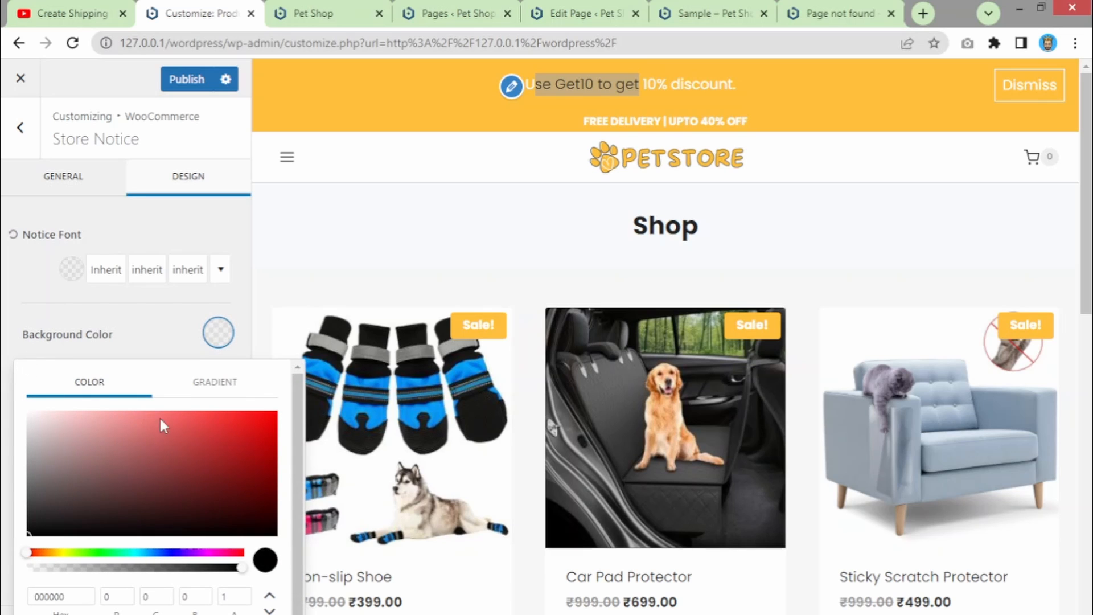
click(267, 427)
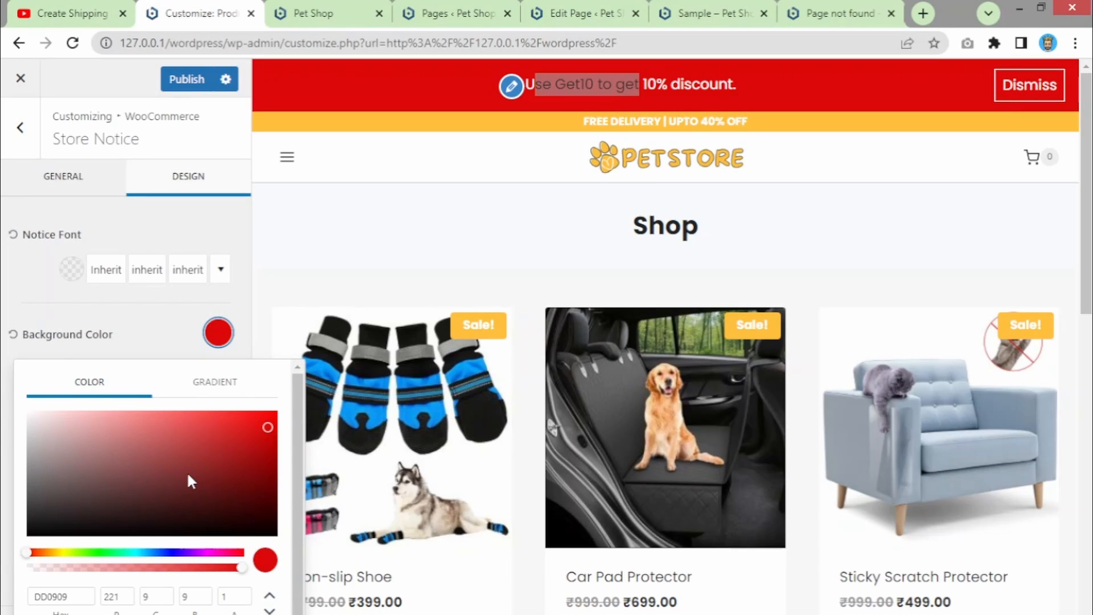
click(13, 335)
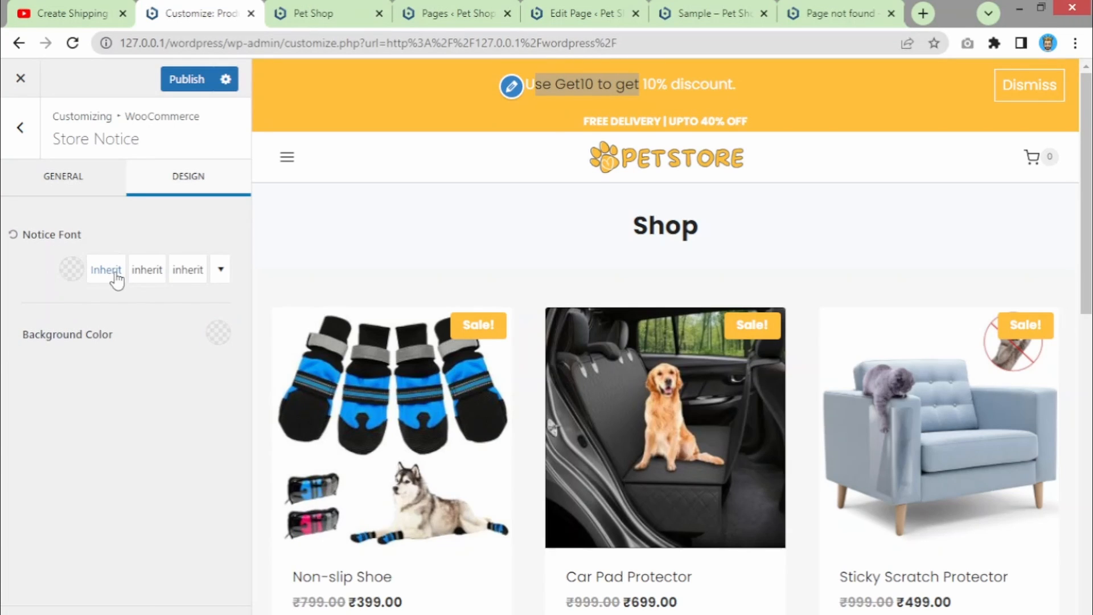
click(219, 276)
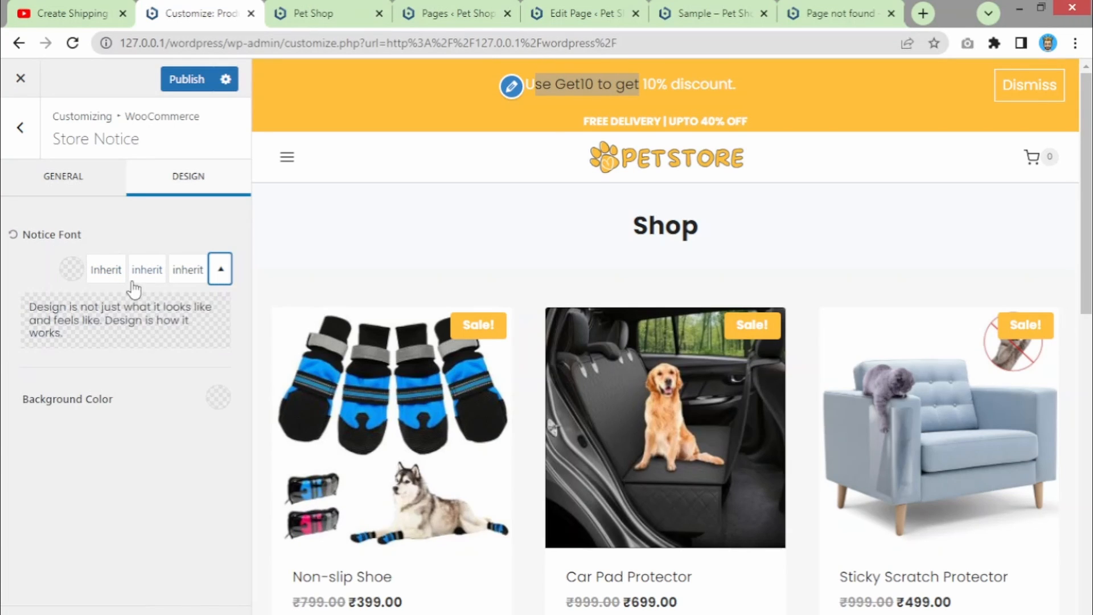
click(118, 278)
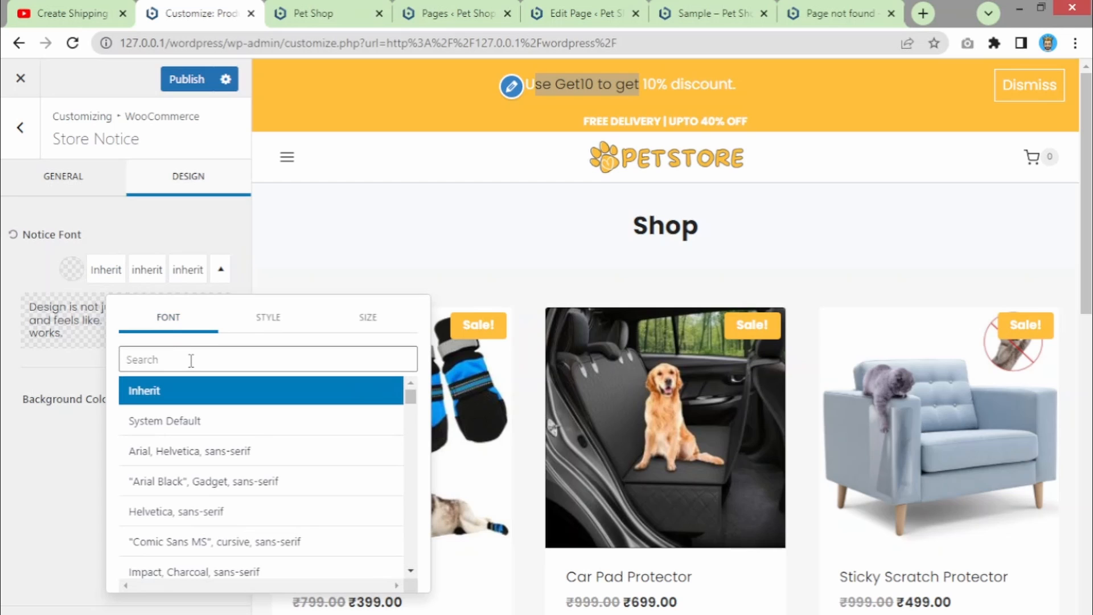
click(287, 336)
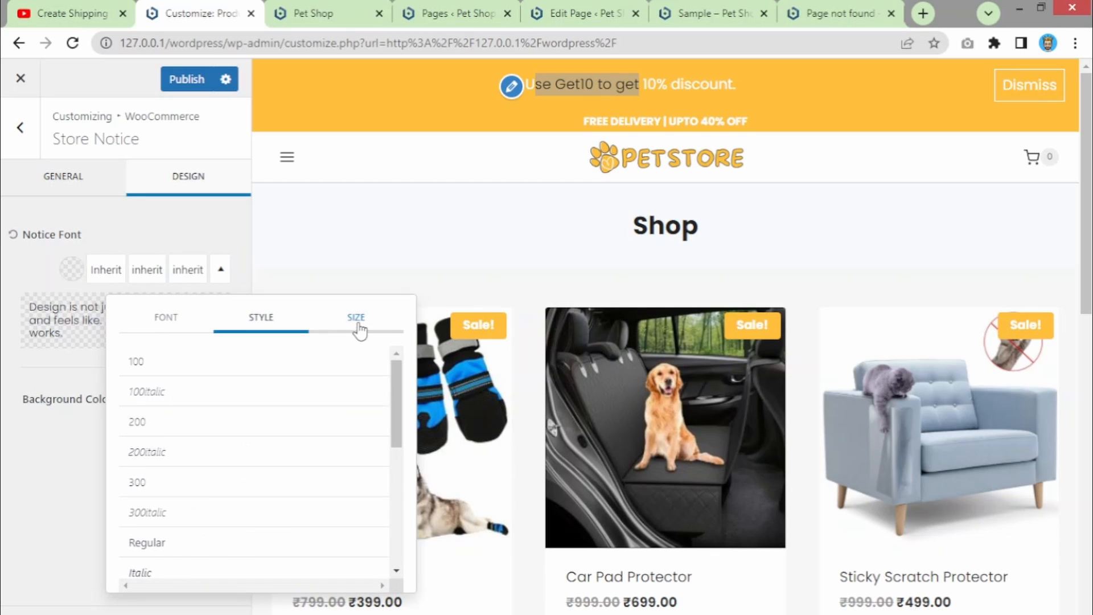
click(359, 328)
click(132, 237)
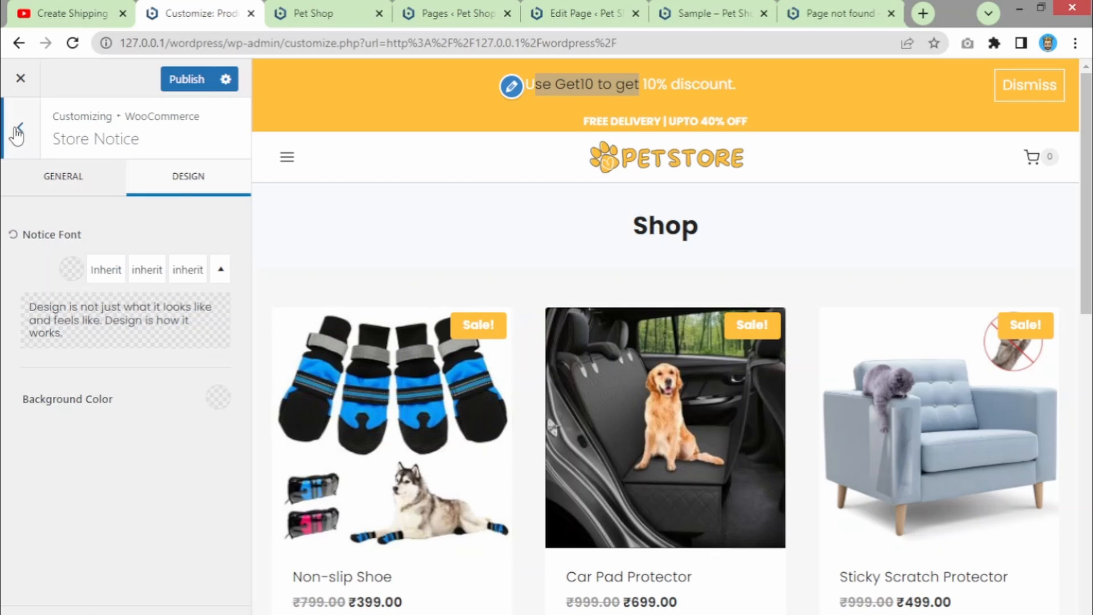
click(43, 173)
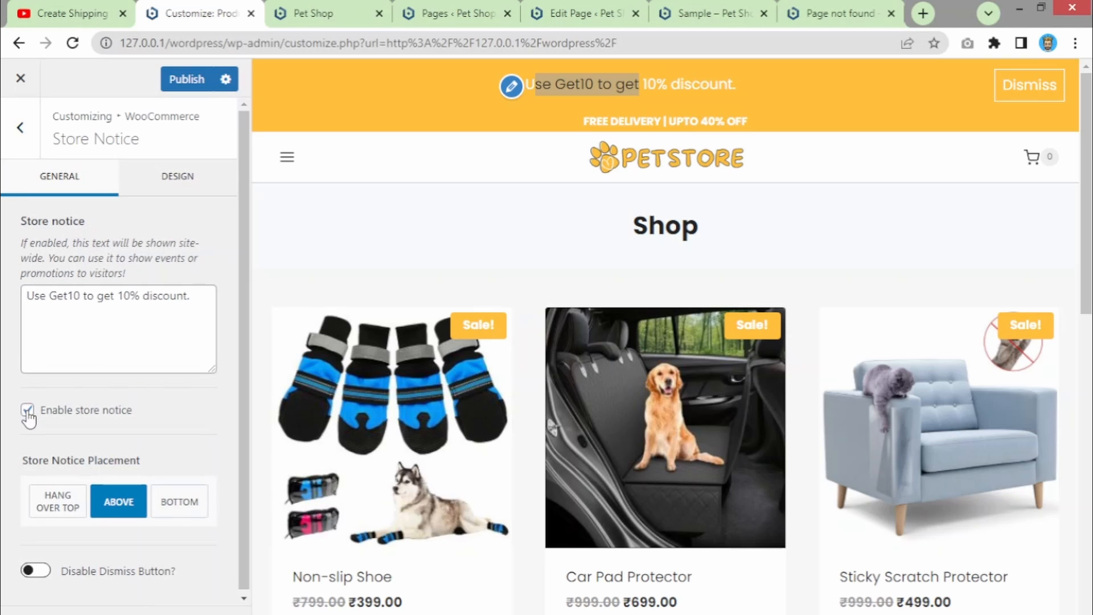
- Go back to the WooCommerce settings list and open Product Catalog
click(22, 132)
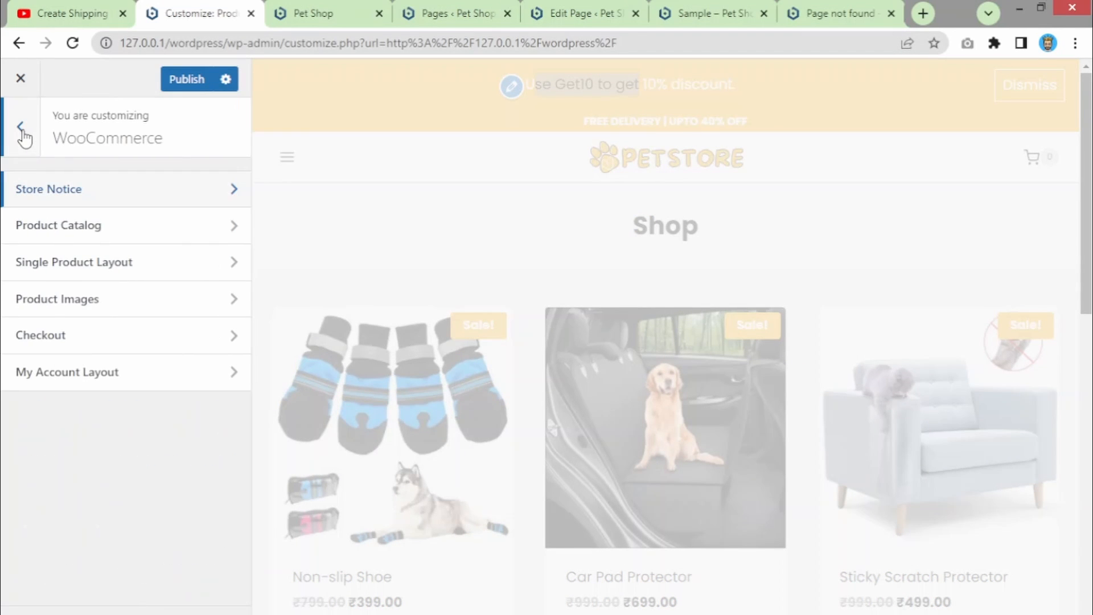
click(82, 237)
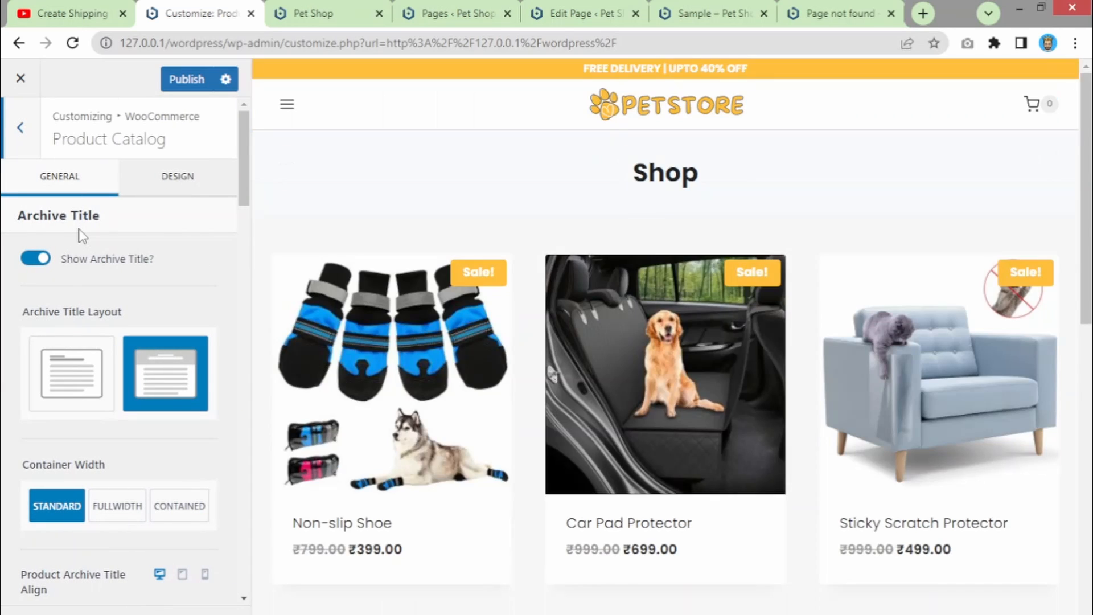
scroll(486, 215, down, 4)
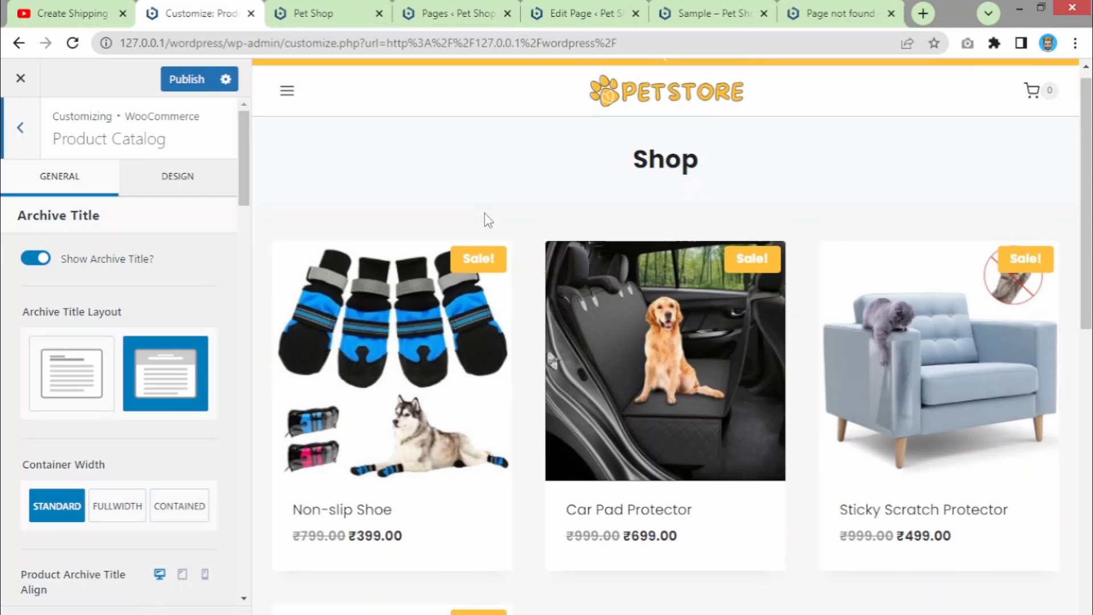
scroll(485, 217, up, 3)
scroll(487, 220, down, 7)
scroll(486, 220, up, 4)
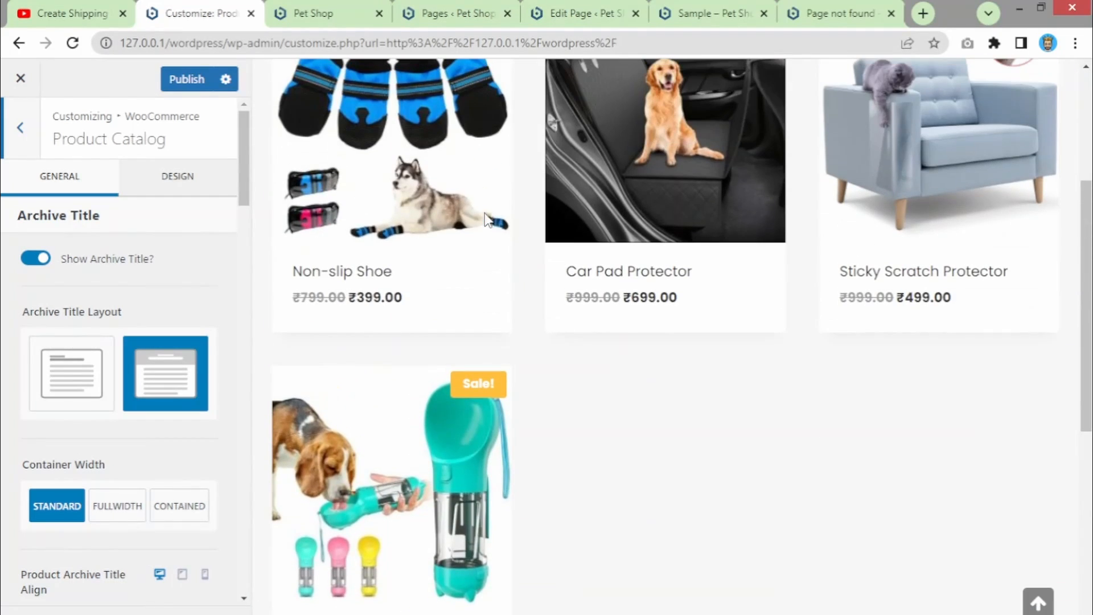
scroll(48, 467, down, 8)
scroll(47, 466, up, 7)
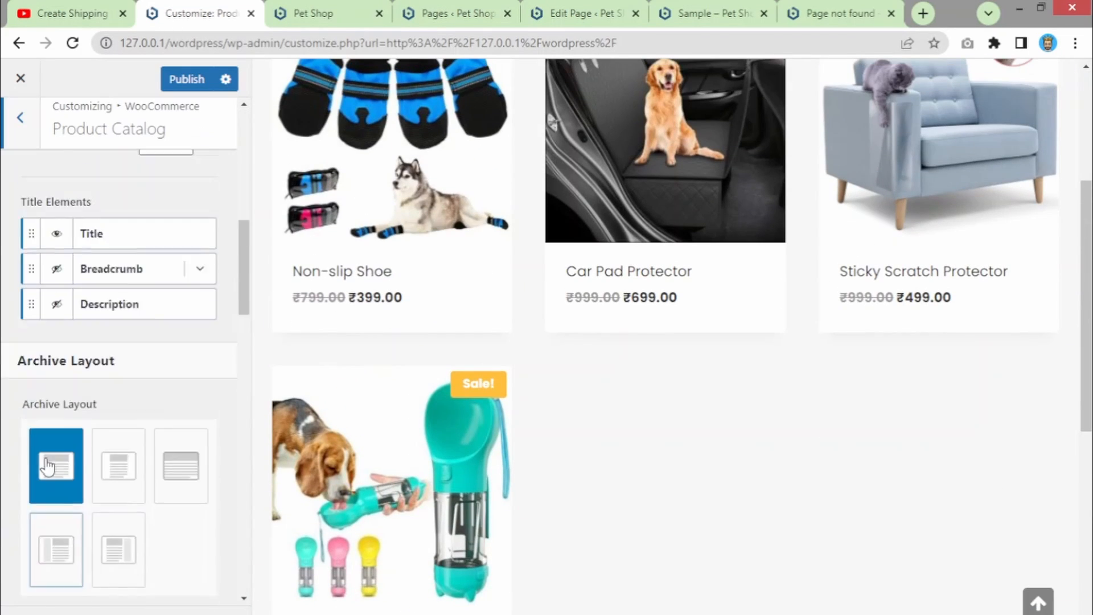
drag(243, 242, 245, 310)
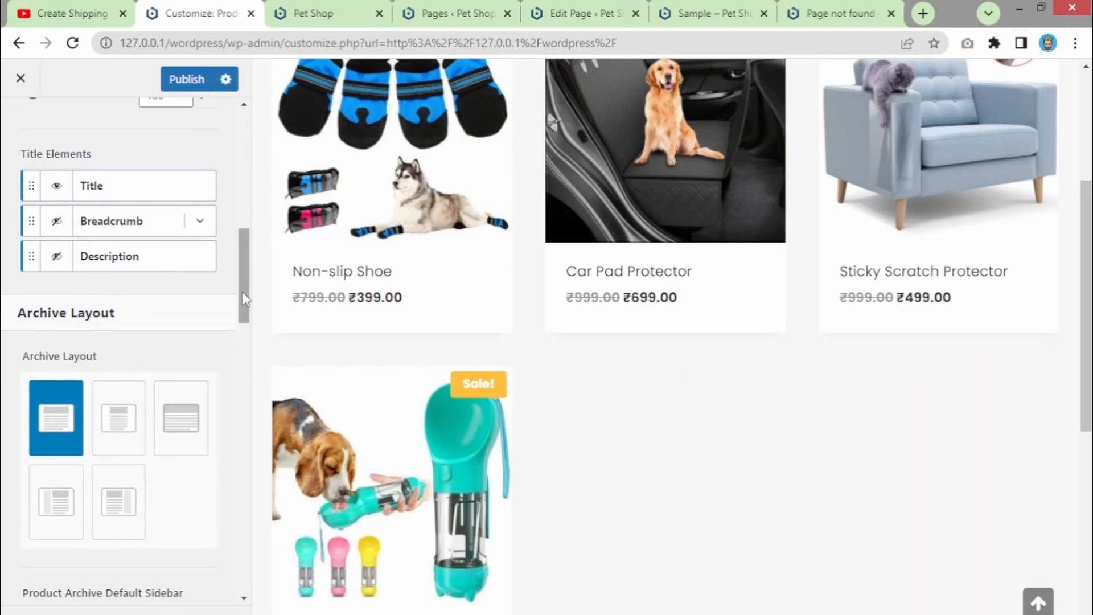
drag(241, 291, 243, 328)
- Keep Sidebar 1 as the Product Archive Default Sidebar
click(153, 442)
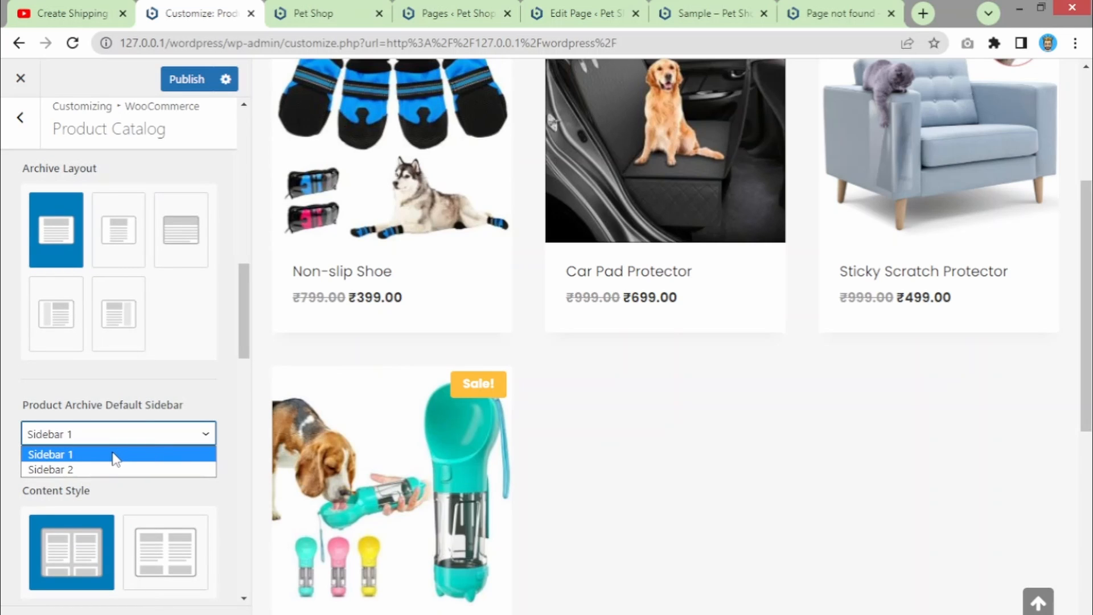
click(131, 405)
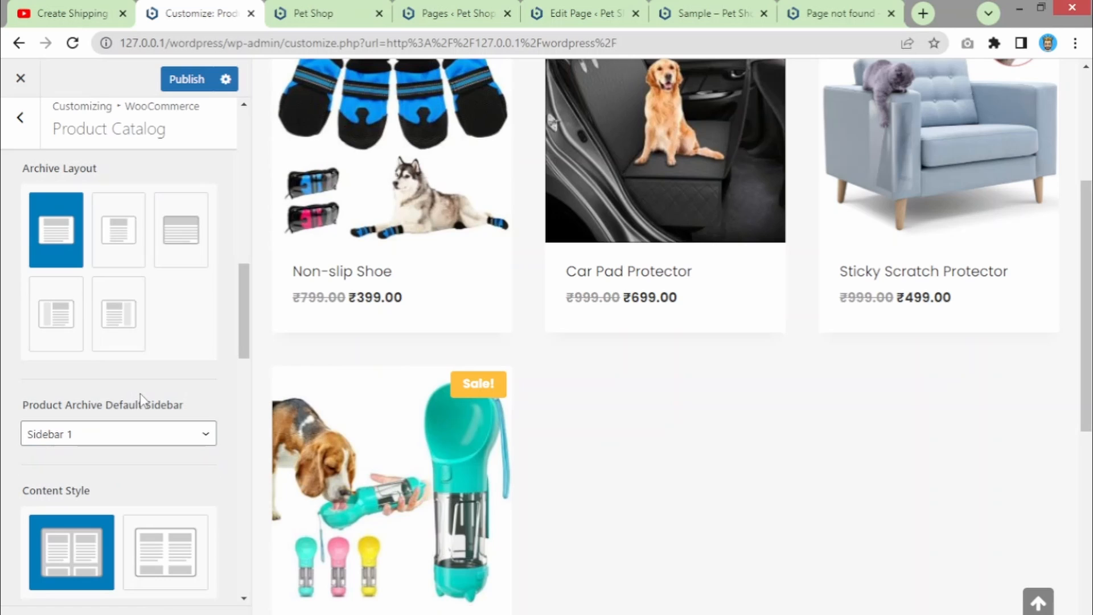
drag(247, 318, 235, 418)
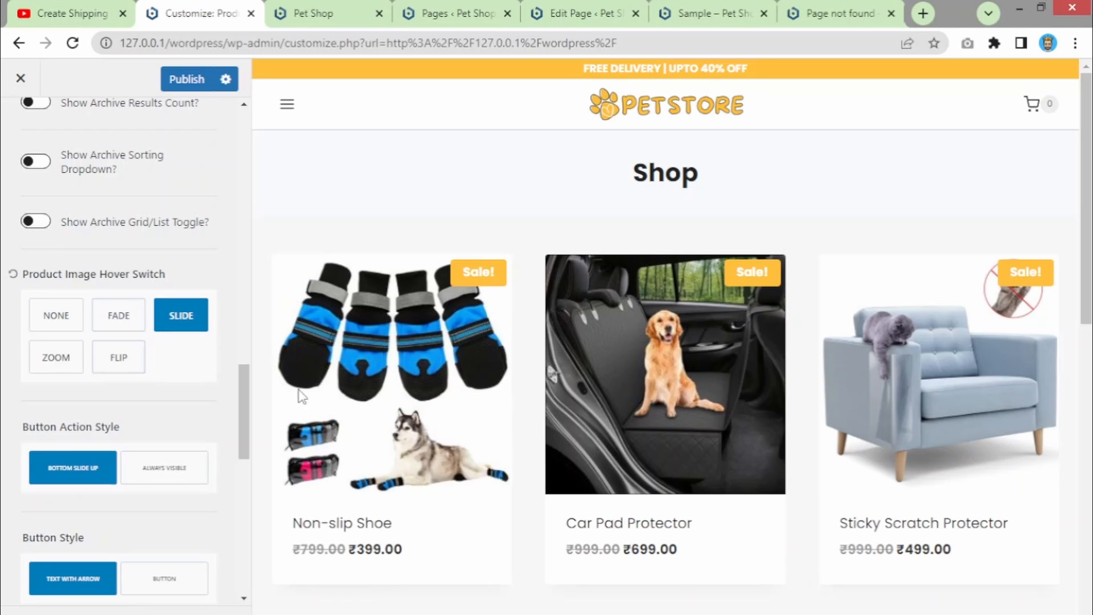
- Try the Zoom and Flip product image hover effects, then settle on Slide
scroll(370, 387, down, 3)
scroll(396, 387, down, 2)
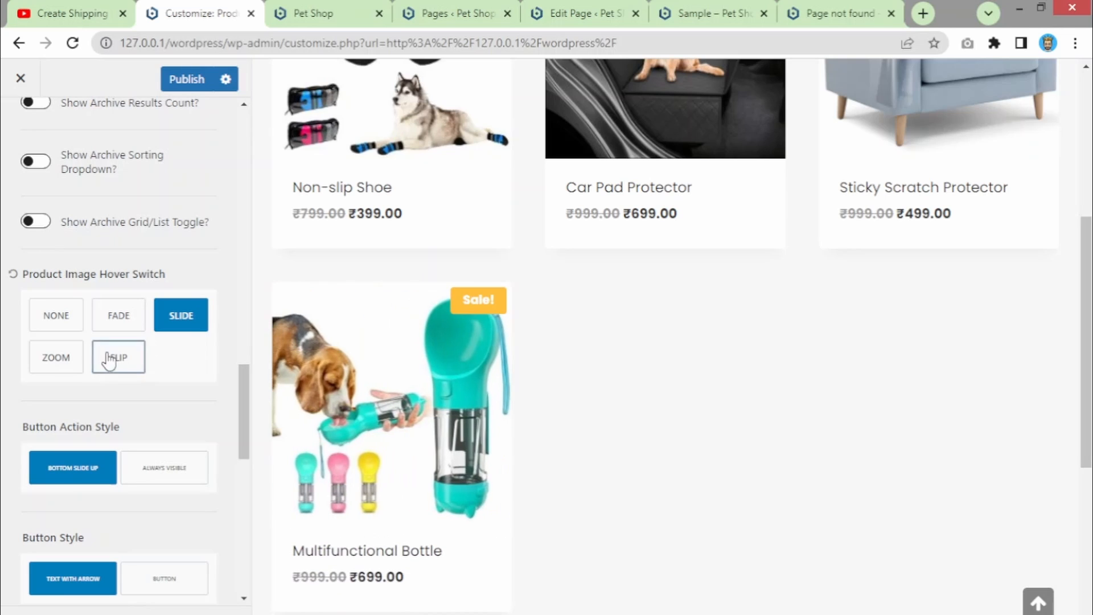
click(54, 371)
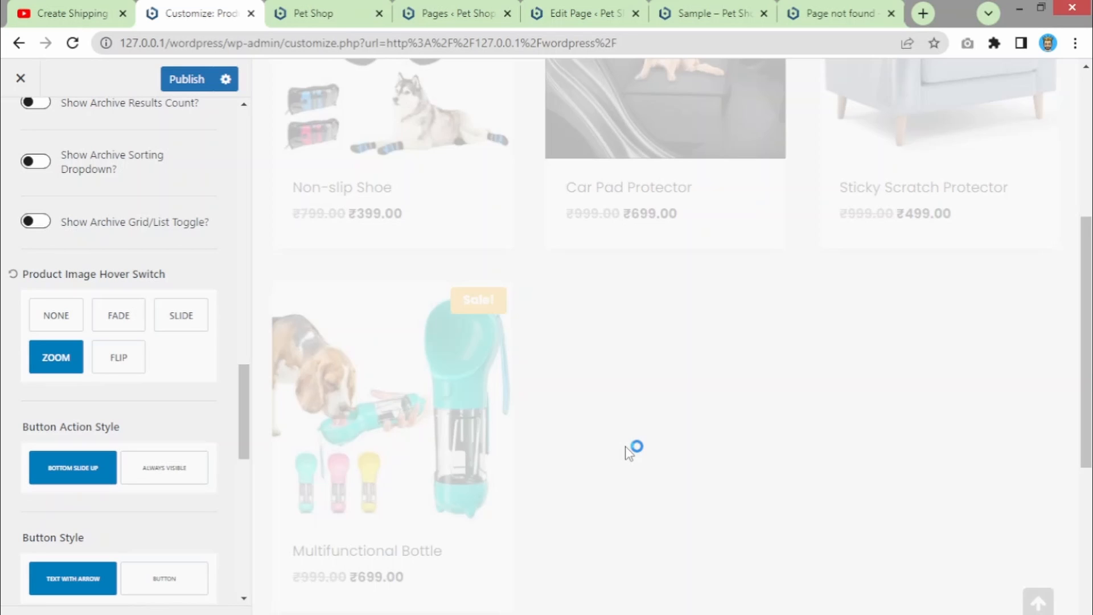
mouse_move(322, 401)
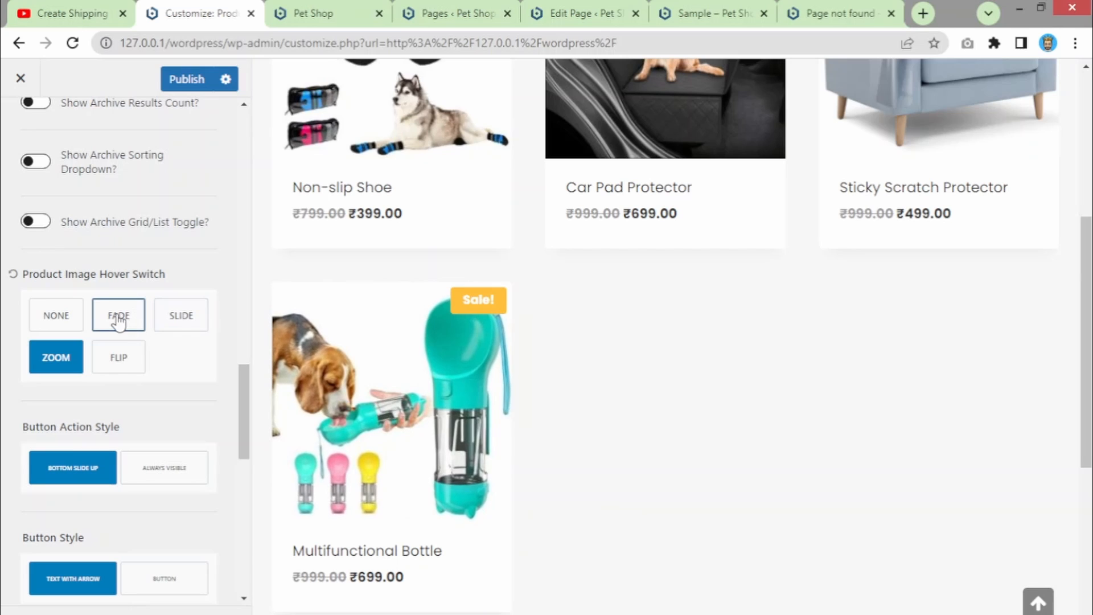
click(114, 359)
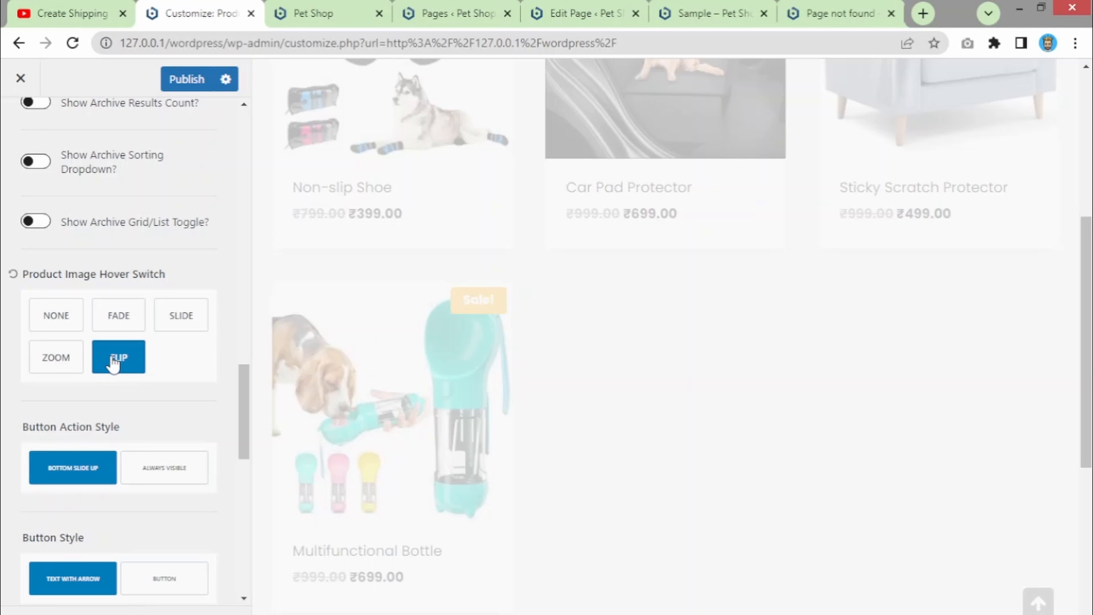
mouse_move(405, 409)
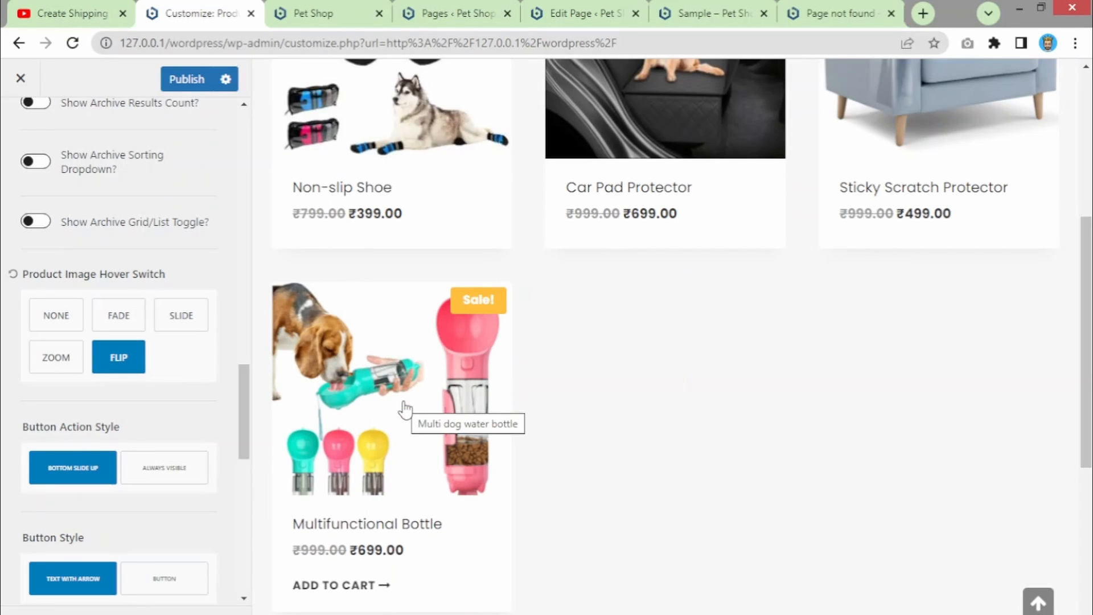
click(181, 322)
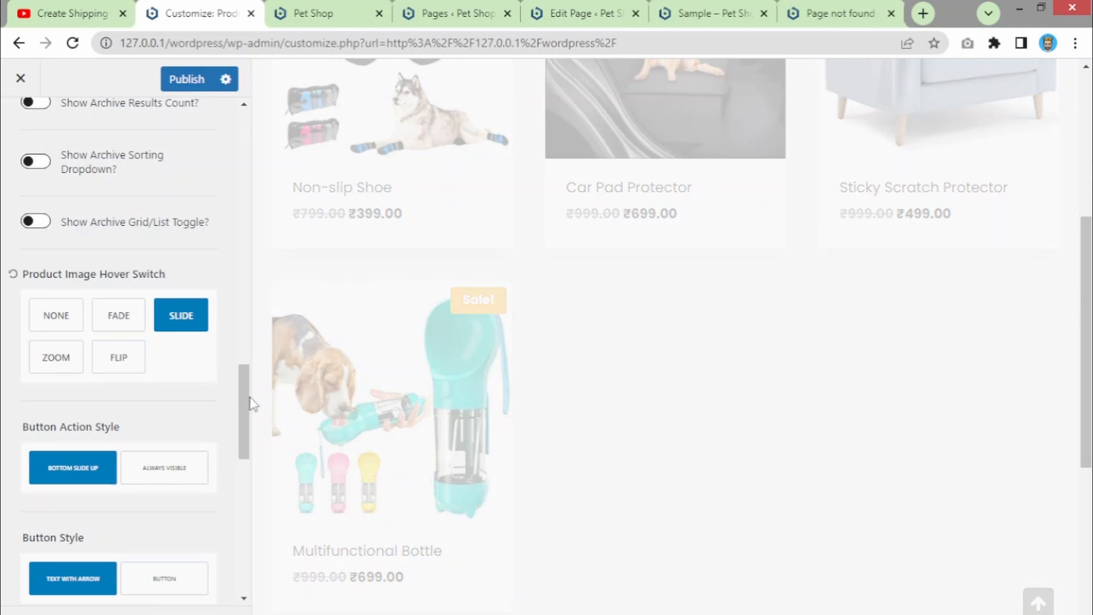
scroll(239, 428, down, 3)
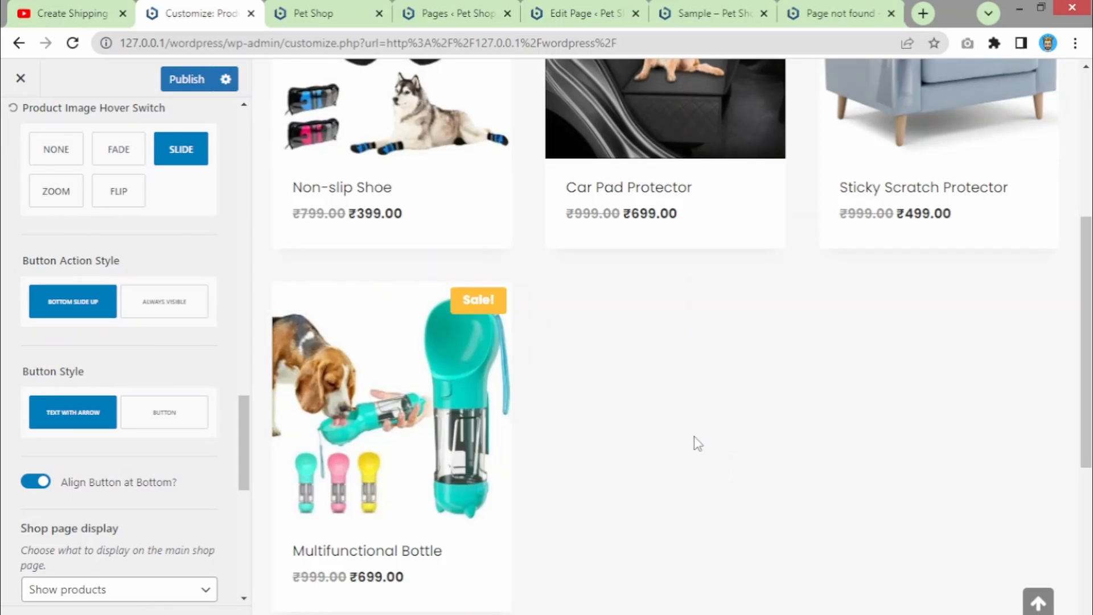
- Set Button Style to Button, and return Button Action Style to Bottom Slide Up after trying Always Visible
mouse_move(433, 392)
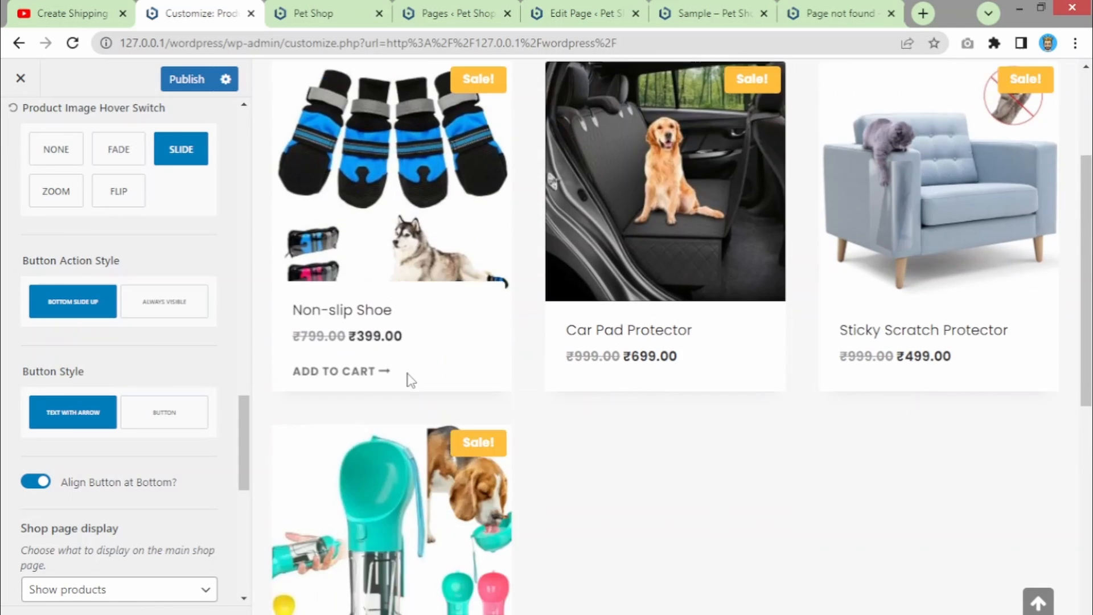
scroll(402, 373, down, 3)
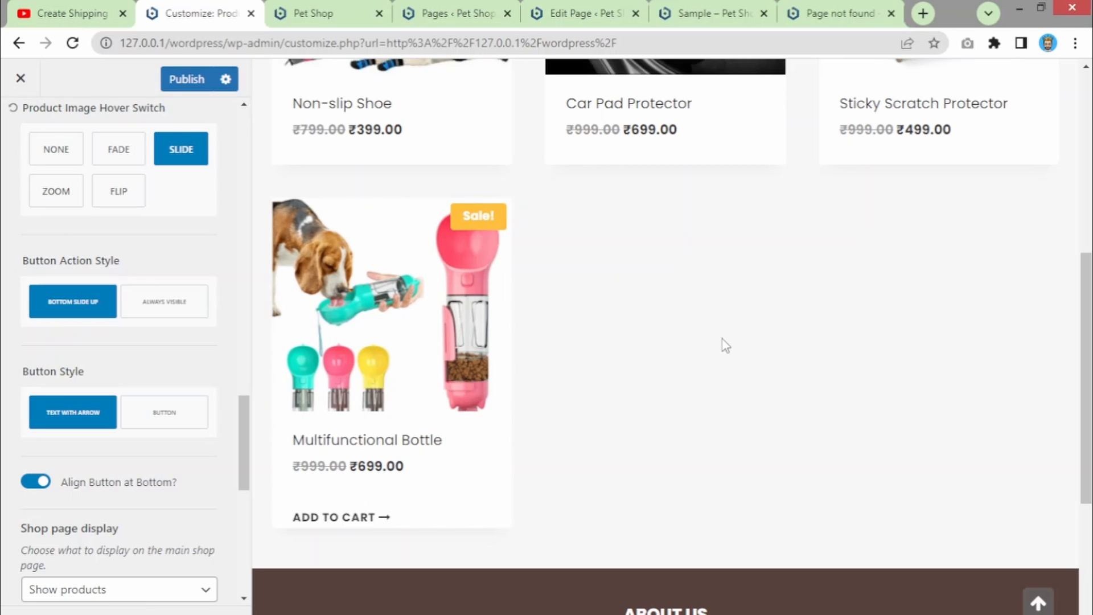
click(161, 315)
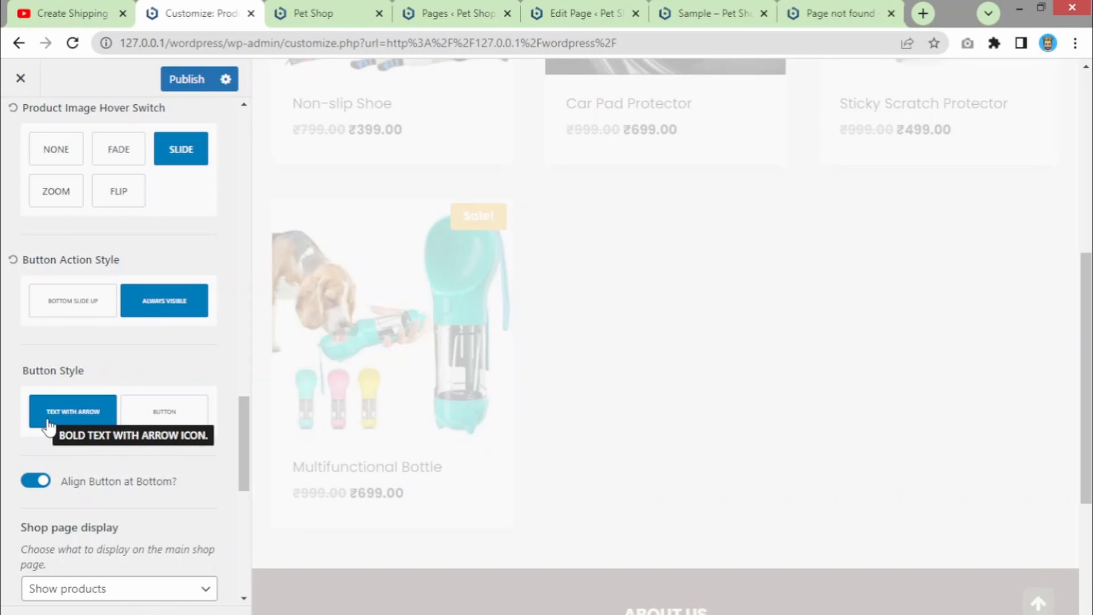
click(159, 424)
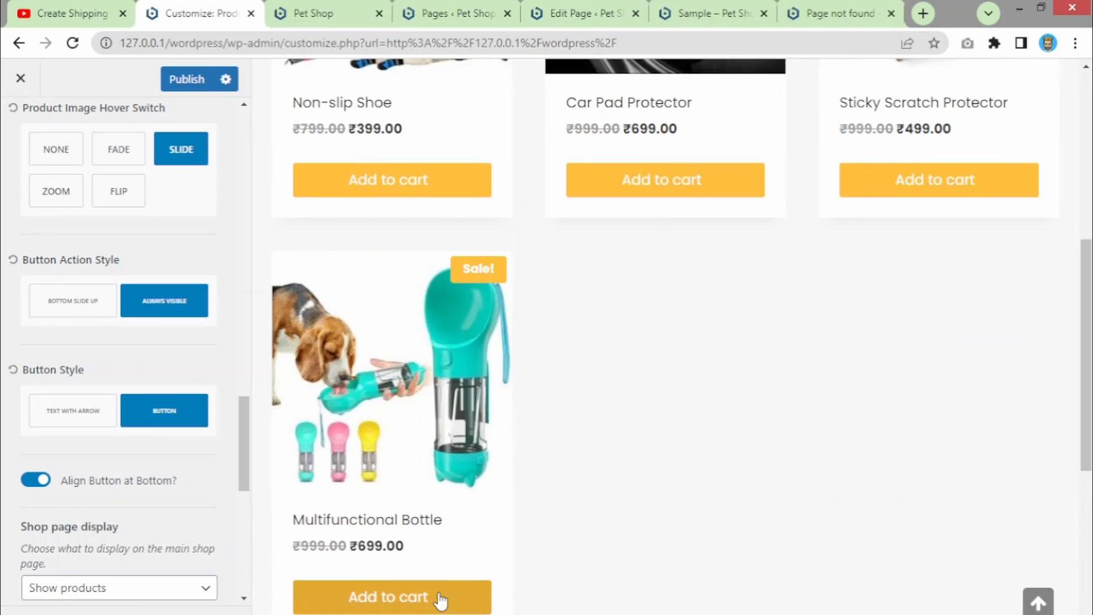
scroll(435, 569, down, 2)
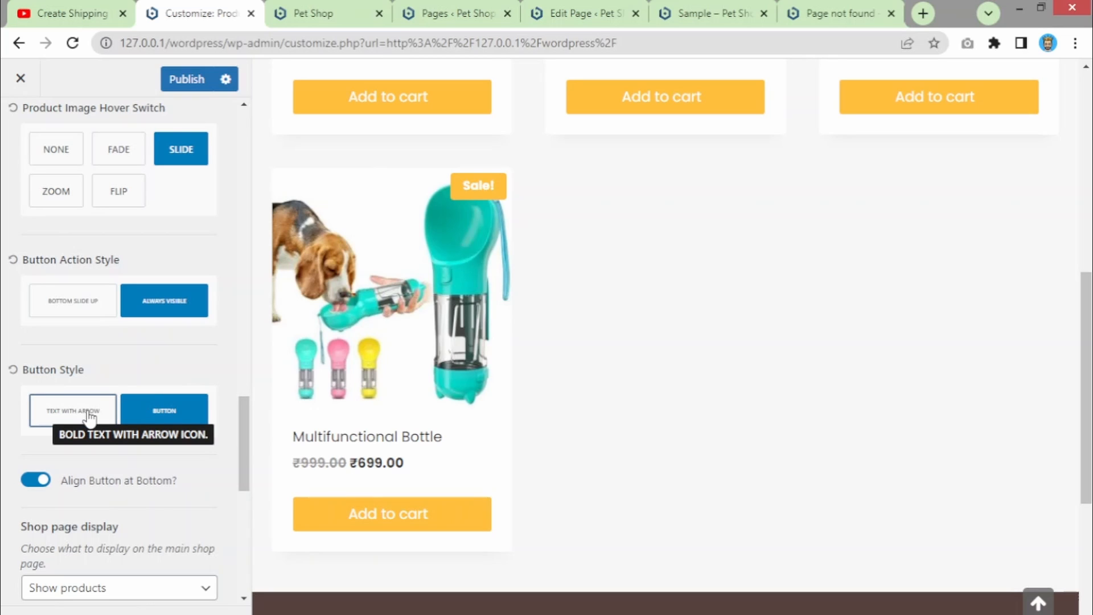
click(109, 311)
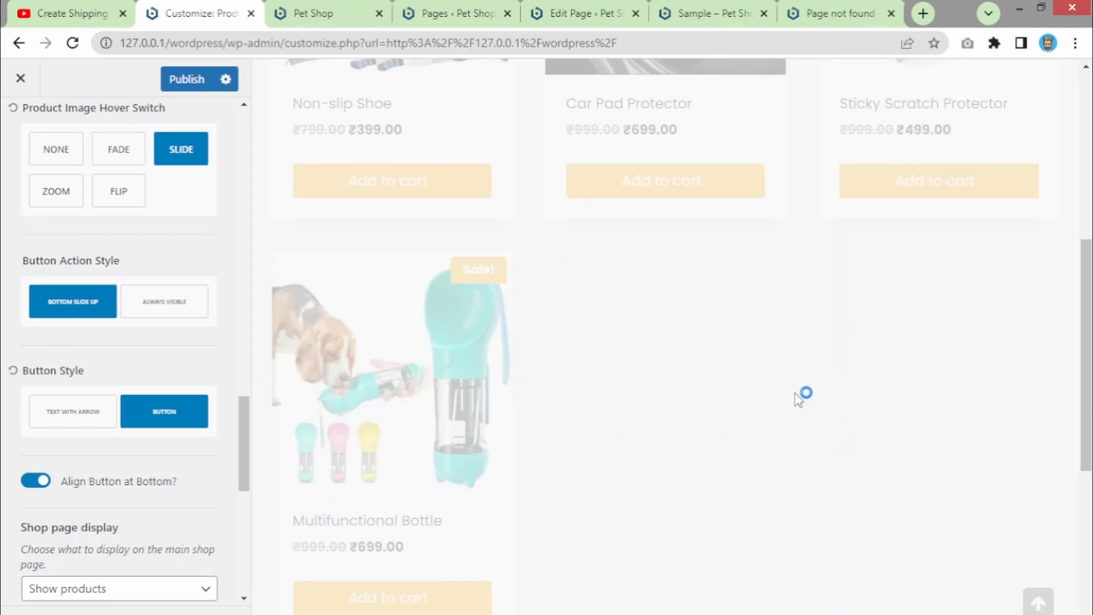
mouse_move(365, 487)
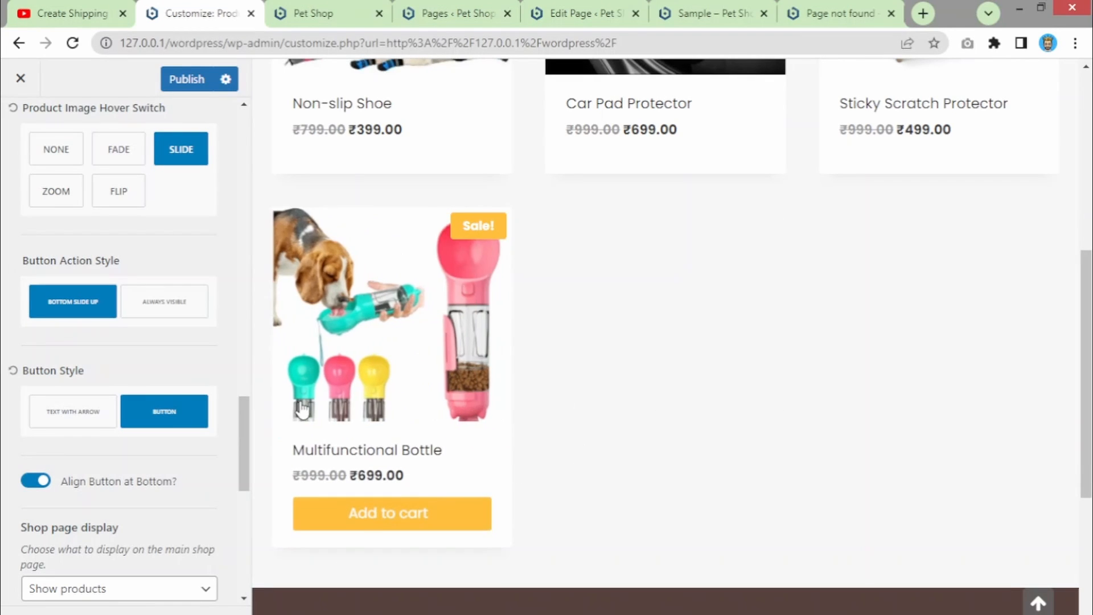
scroll(302, 409, down, 2)
scroll(641, 317, up, 1)
scroll(5, 457, down, 1)
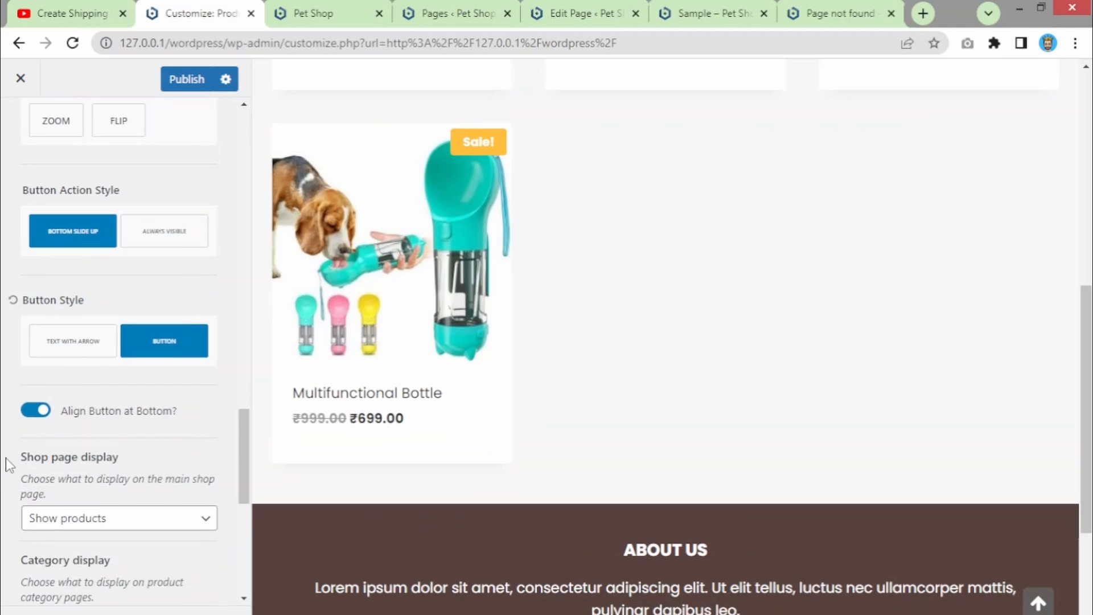
scroll(5, 458, down, 5)
scroll(53, 351, up, 3)
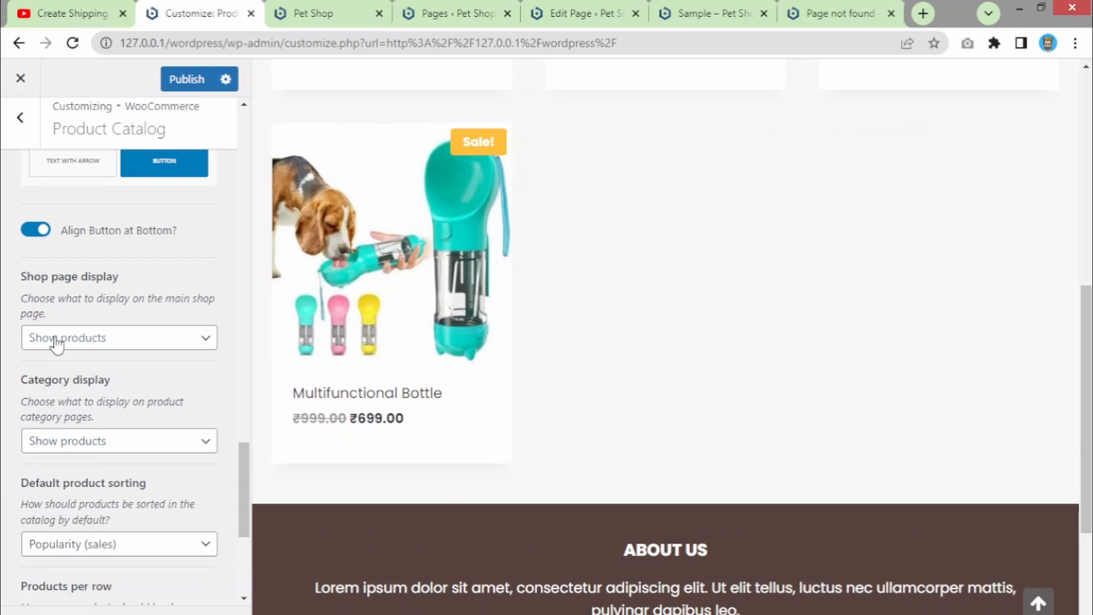
scroll(771, 403, up, 9)
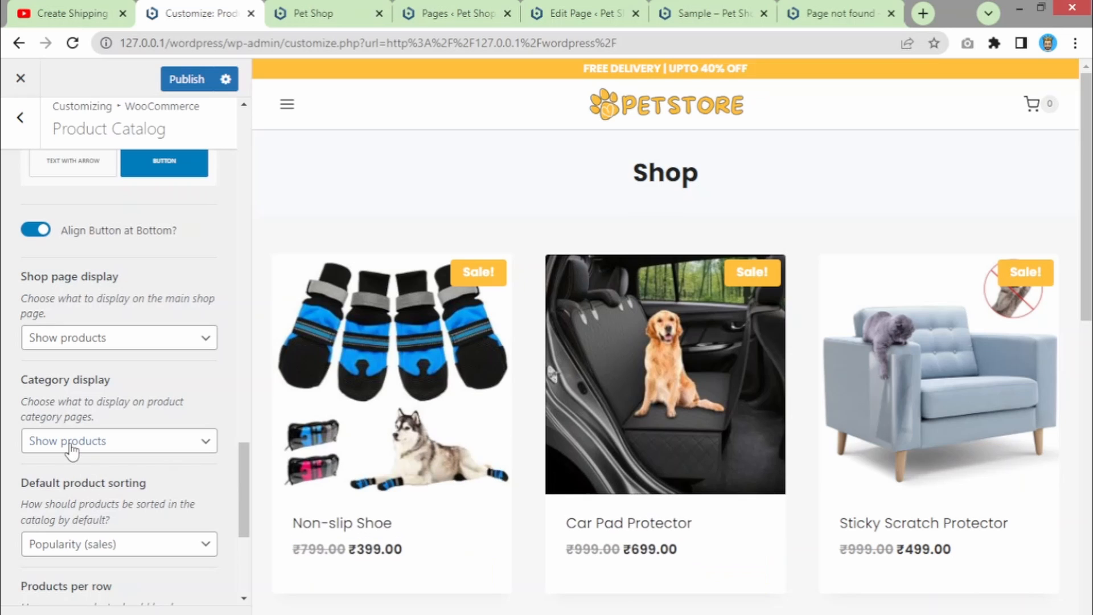
click(71, 447)
click(67, 414)
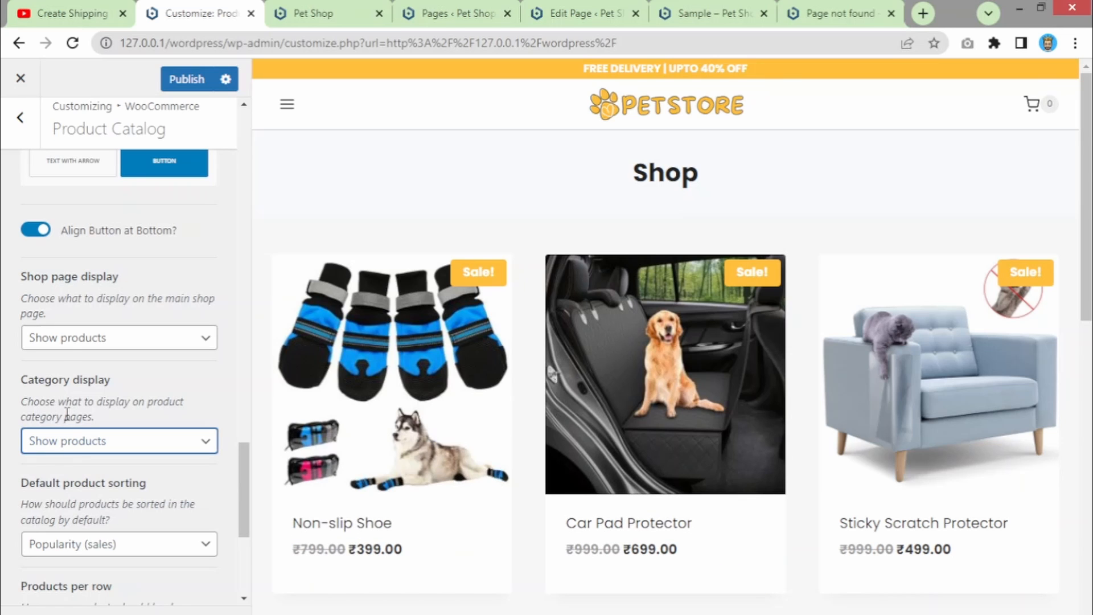
click(67, 345)
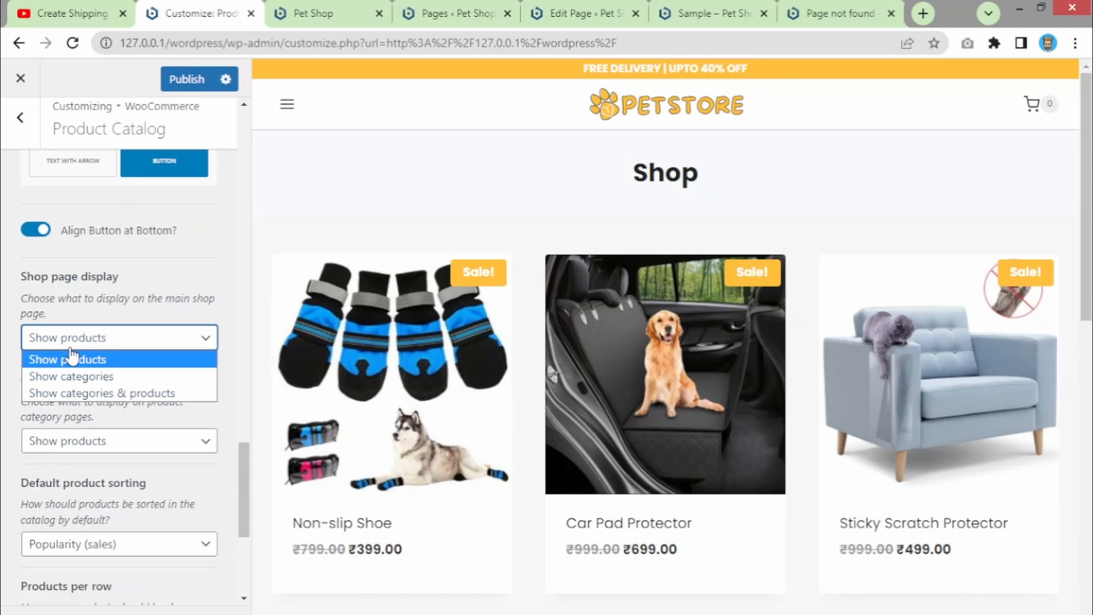
click(85, 393)
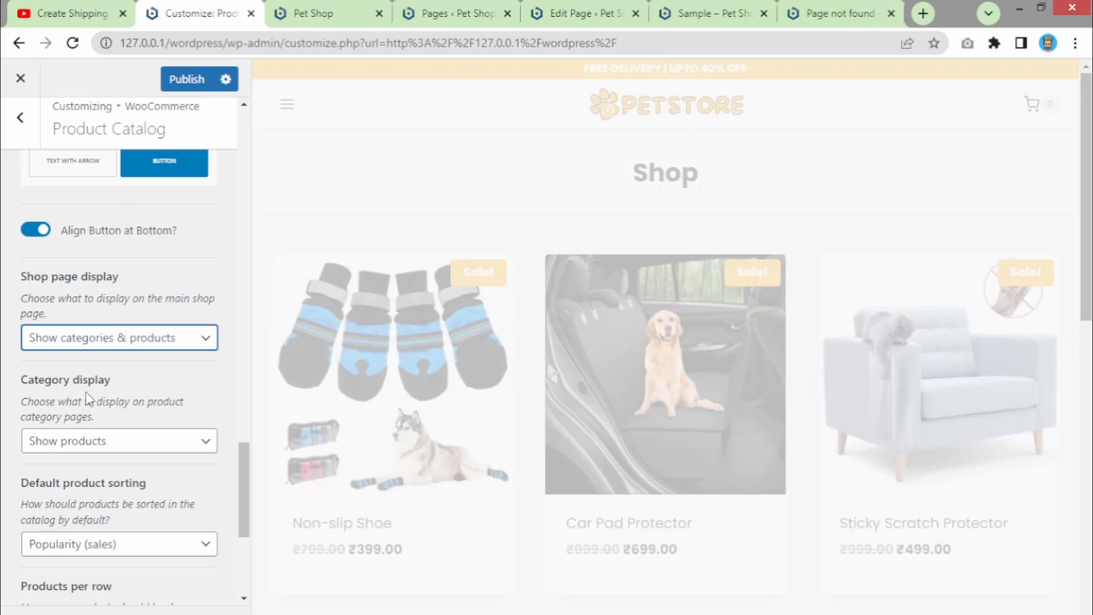
click(102, 345)
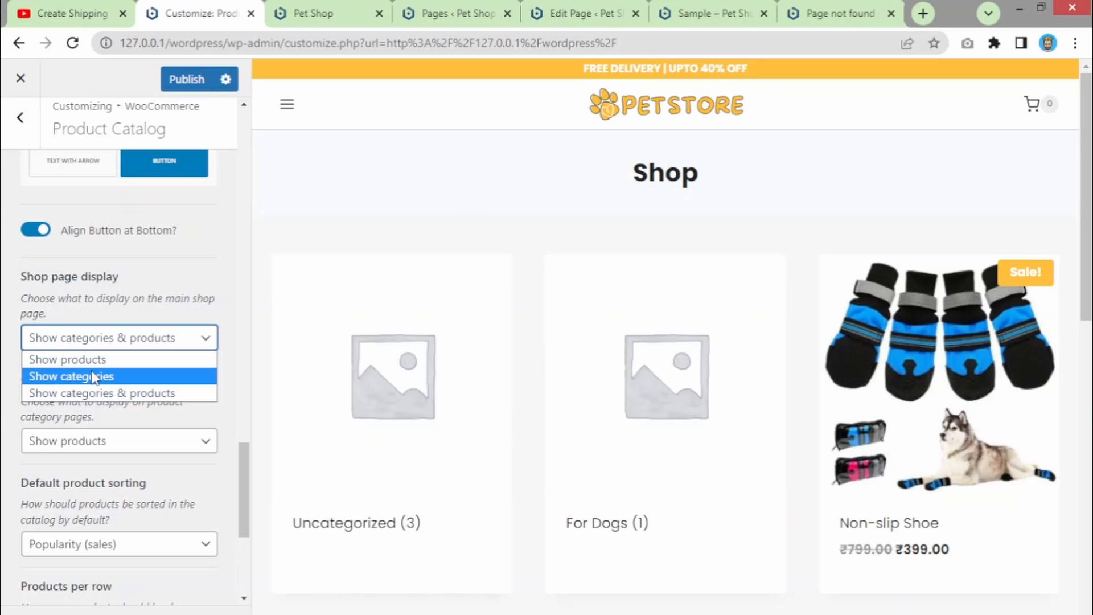
click(447, 244)
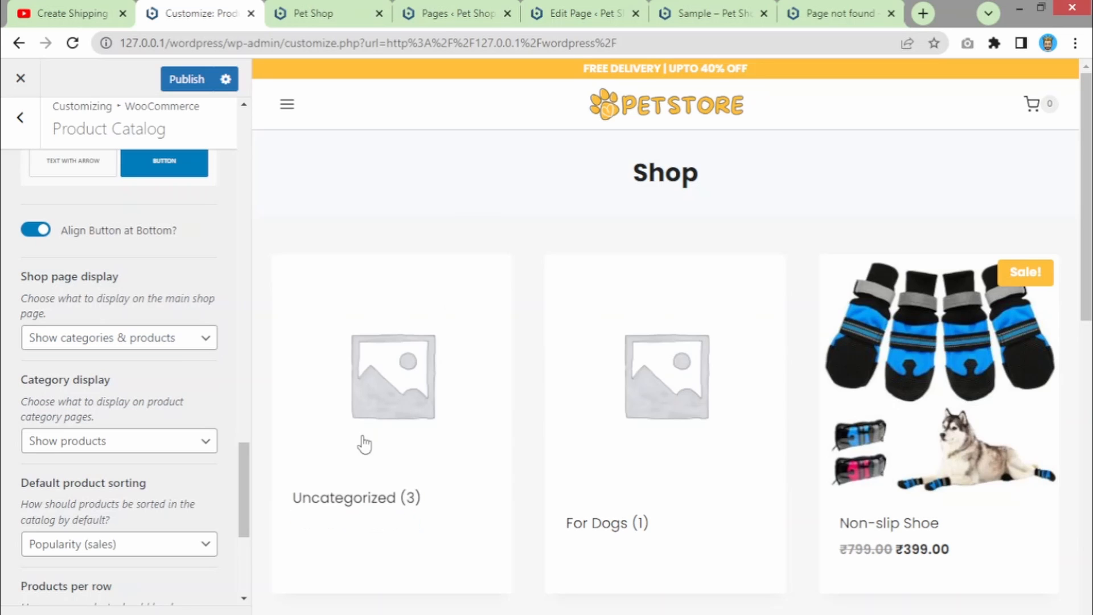
mouse_move(831, 416)
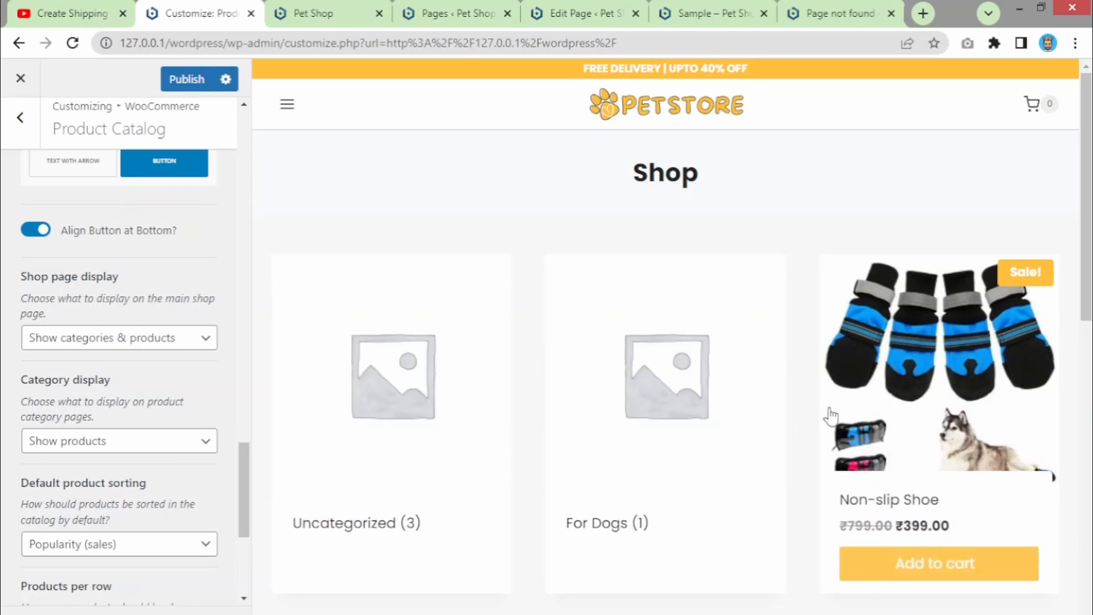
click(166, 341)
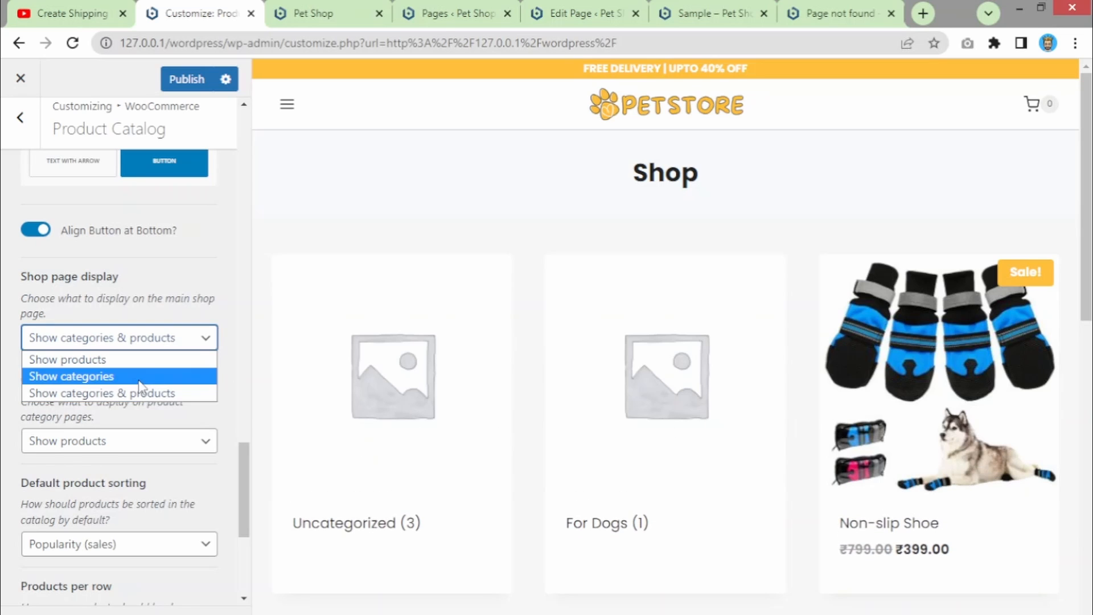
click(93, 359)
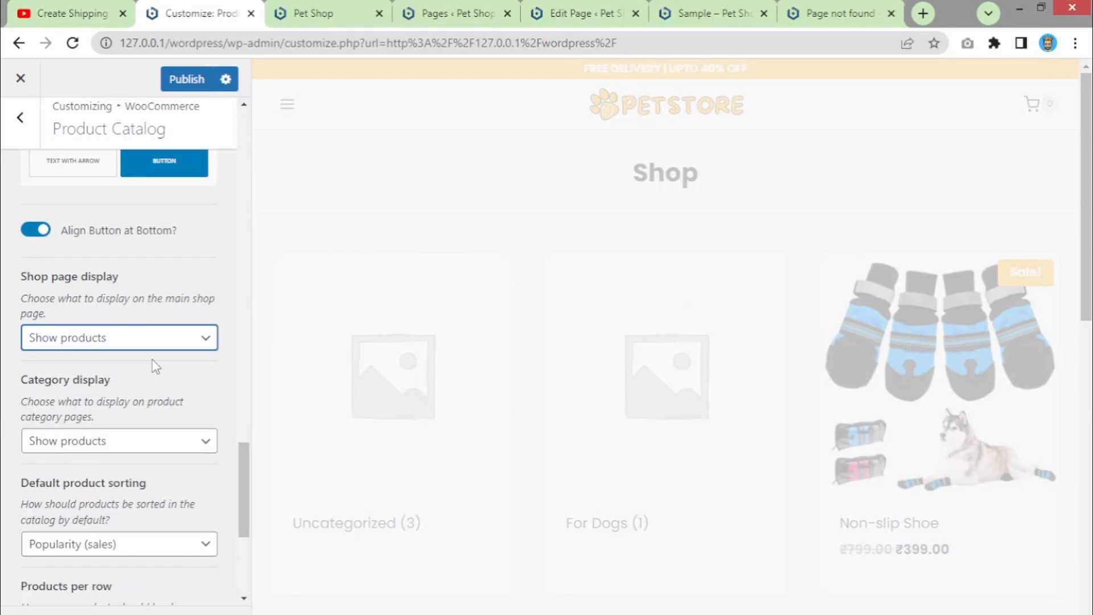
scroll(152, 359, up, 3)
scroll(152, 359, down, 5)
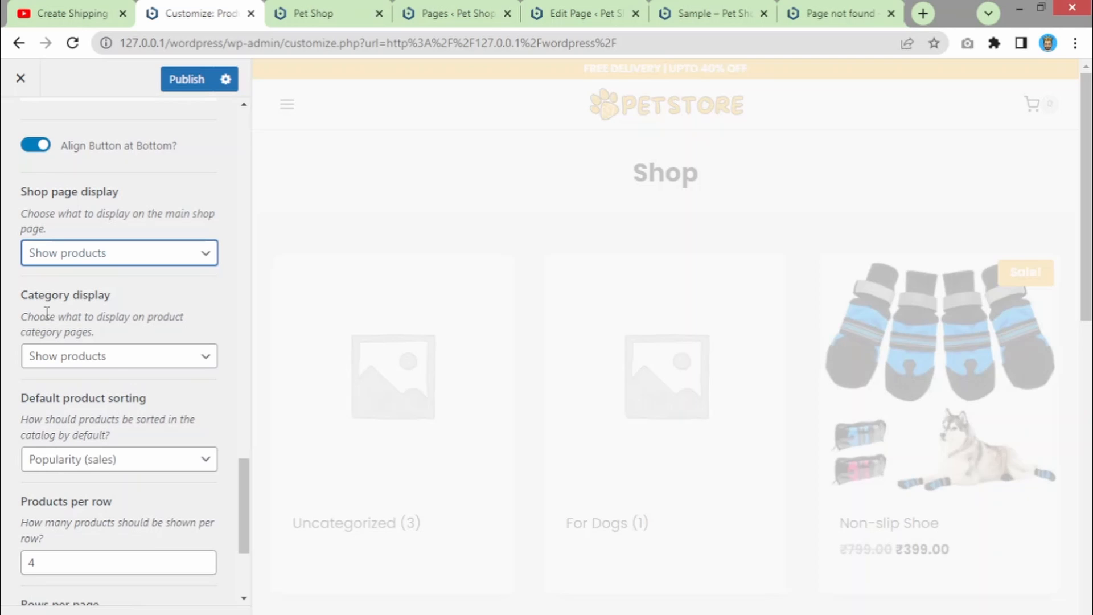
click(137, 365)
click(138, 366)
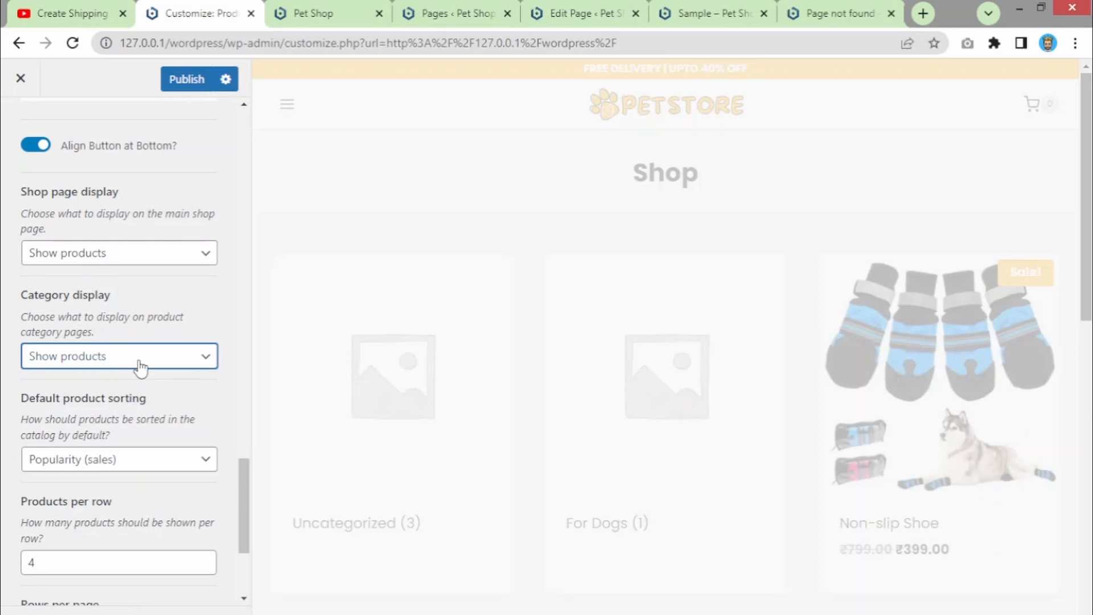
scroll(242, 497, down, 3)
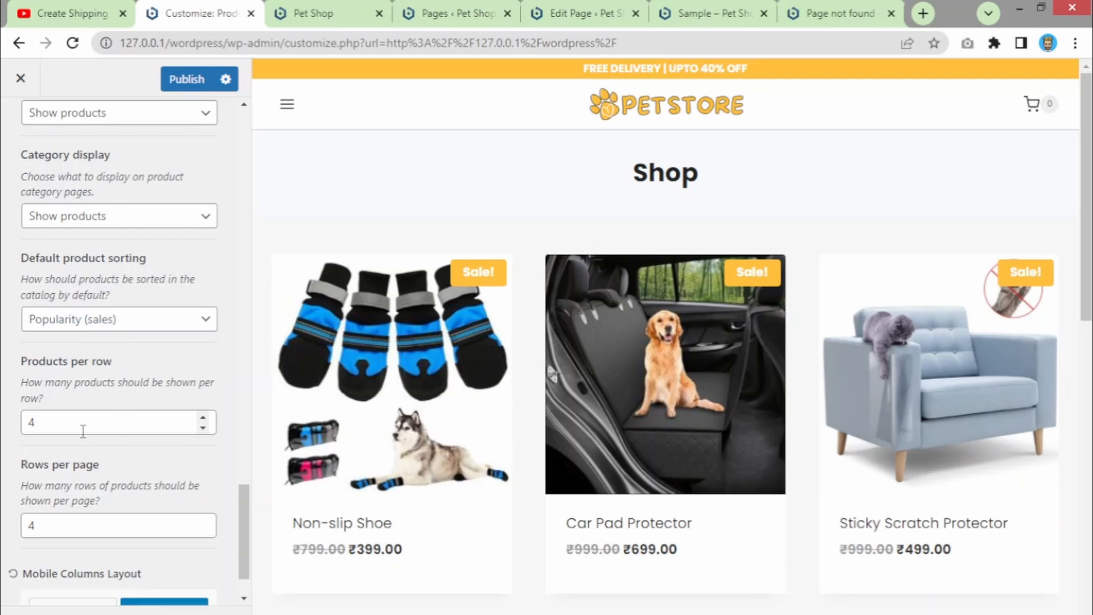
scroll(86, 426, down, 2)
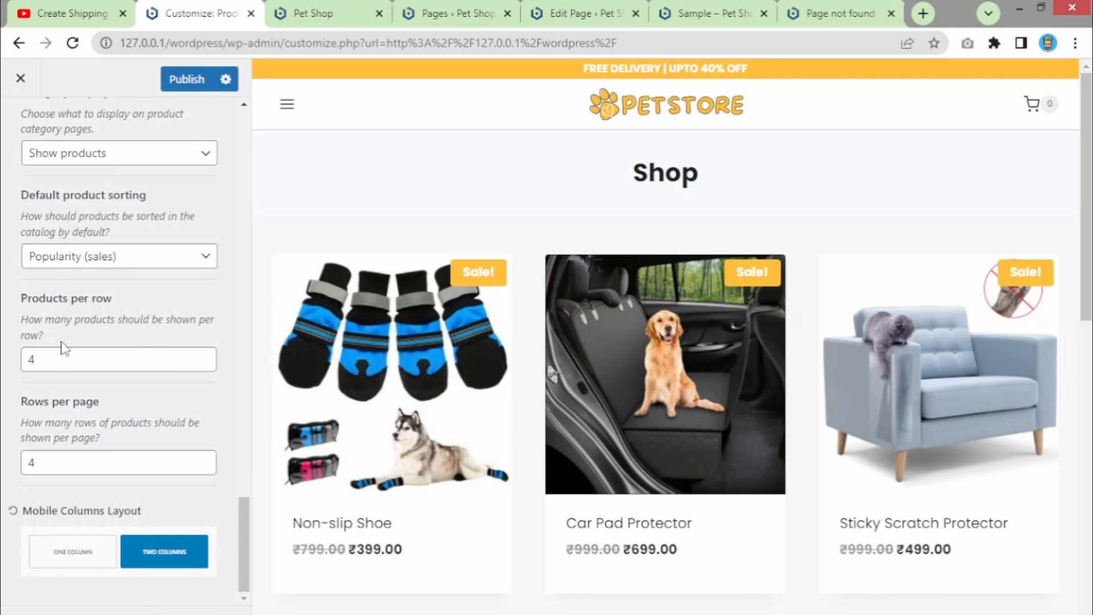
scroll(504, 335, down, 5)
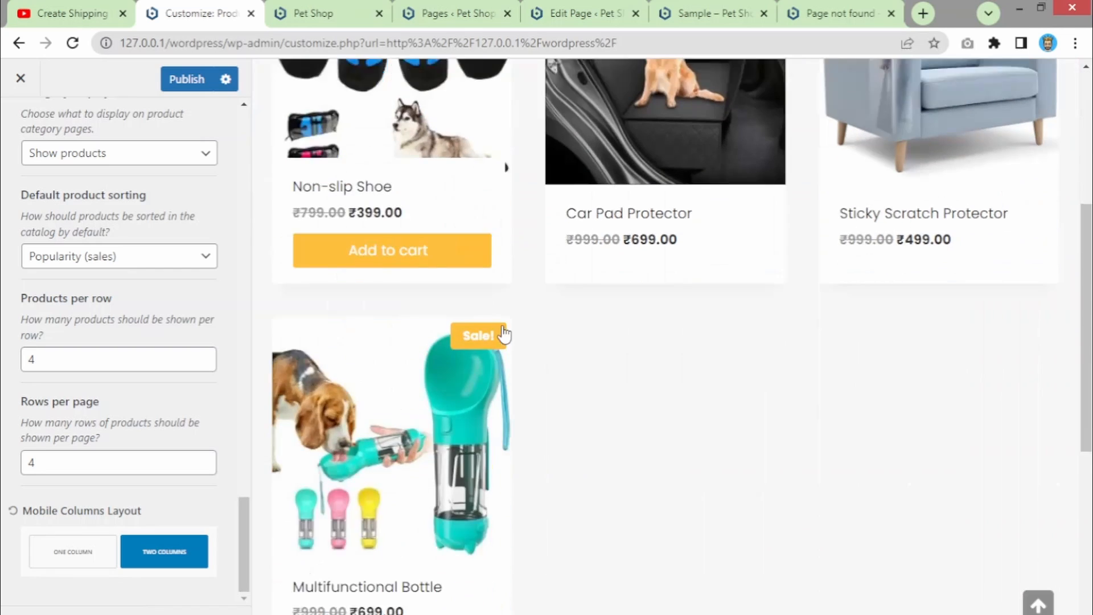
scroll(504, 335, up, 3)
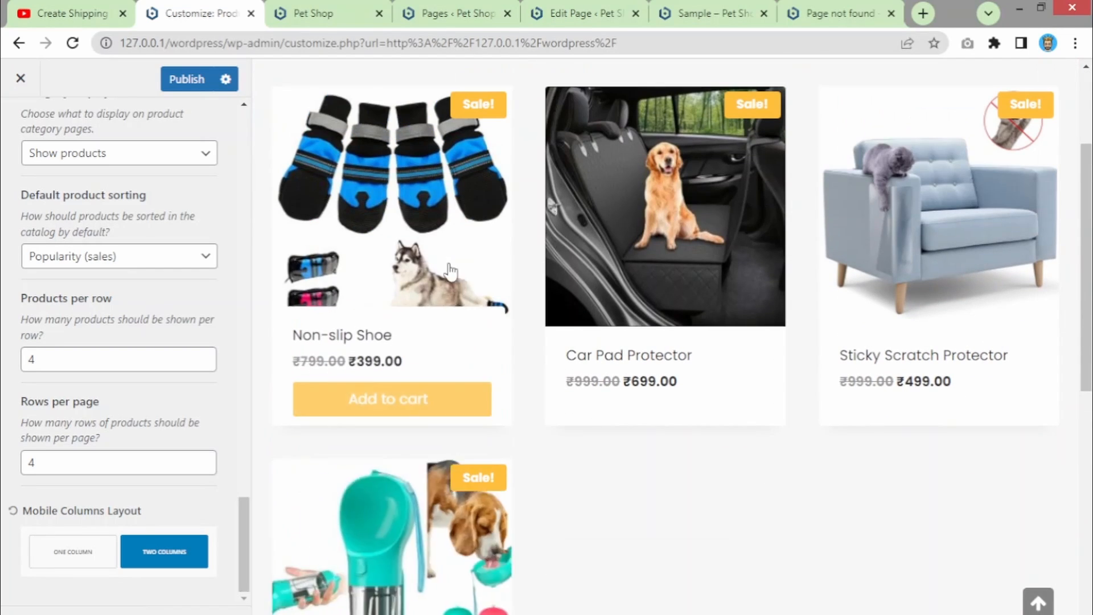
- Open the live Shop page from the Pet Shop tab in a new tab, then return to the Customizer
click(347, 11)
scroll(376, 273, up, 20)
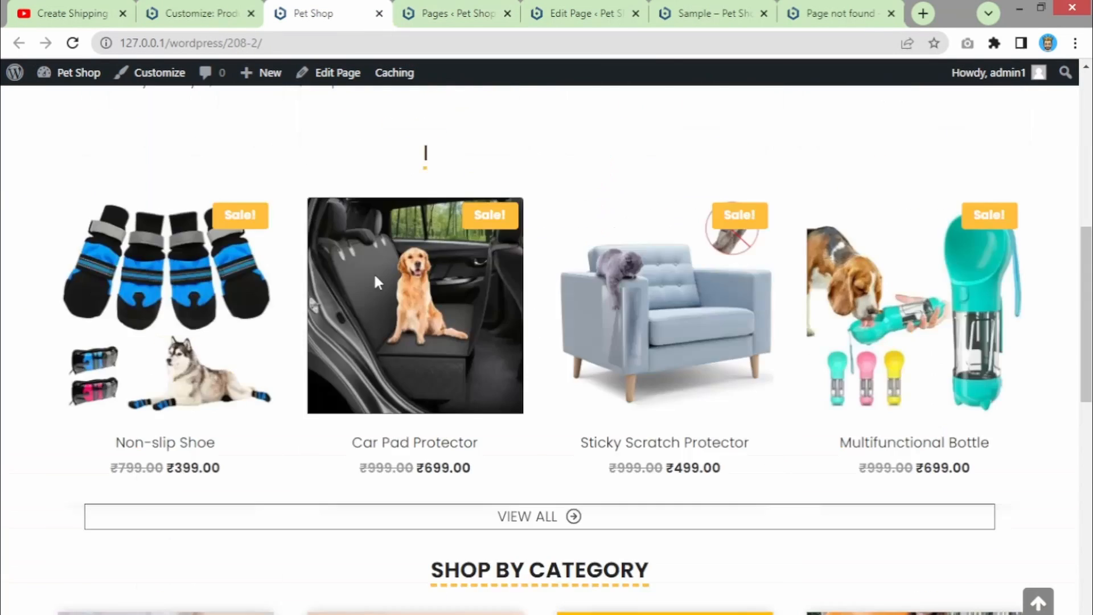
click(590, 143)
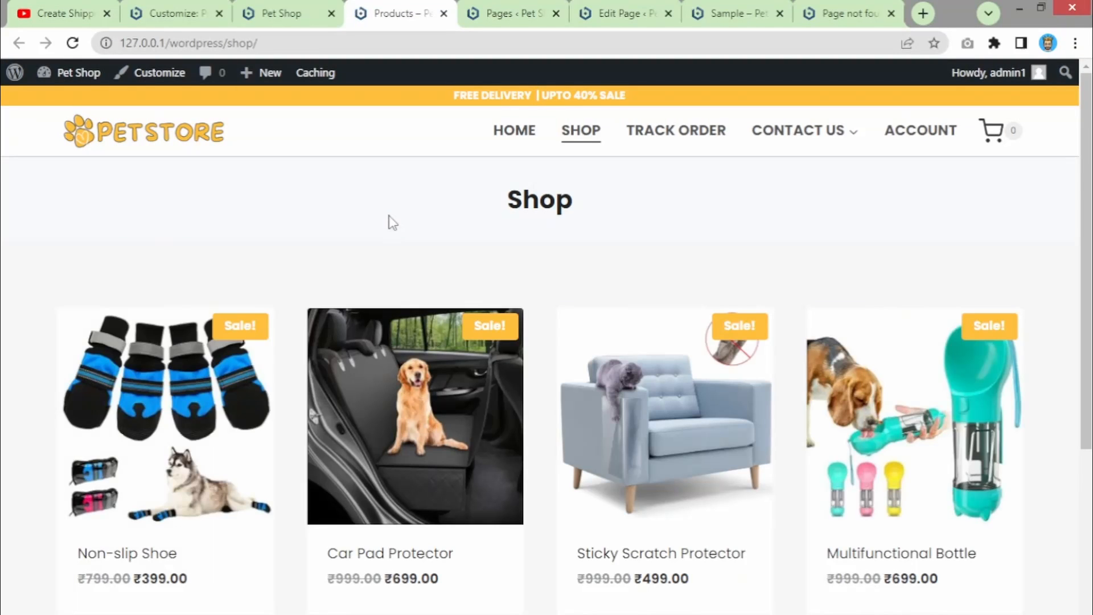
click(171, 13)
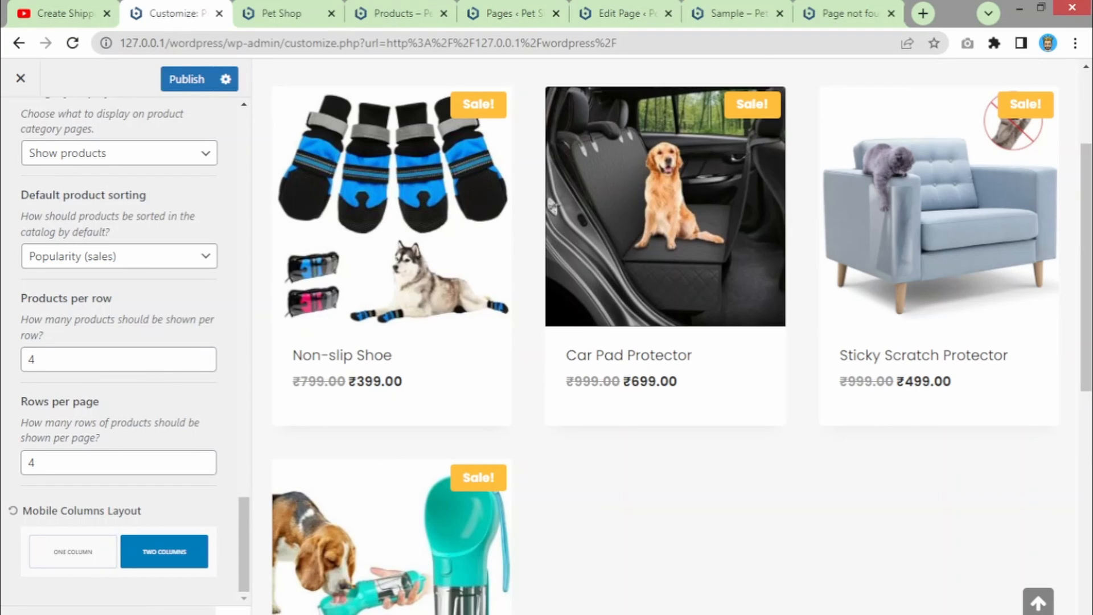
click(233, 612)
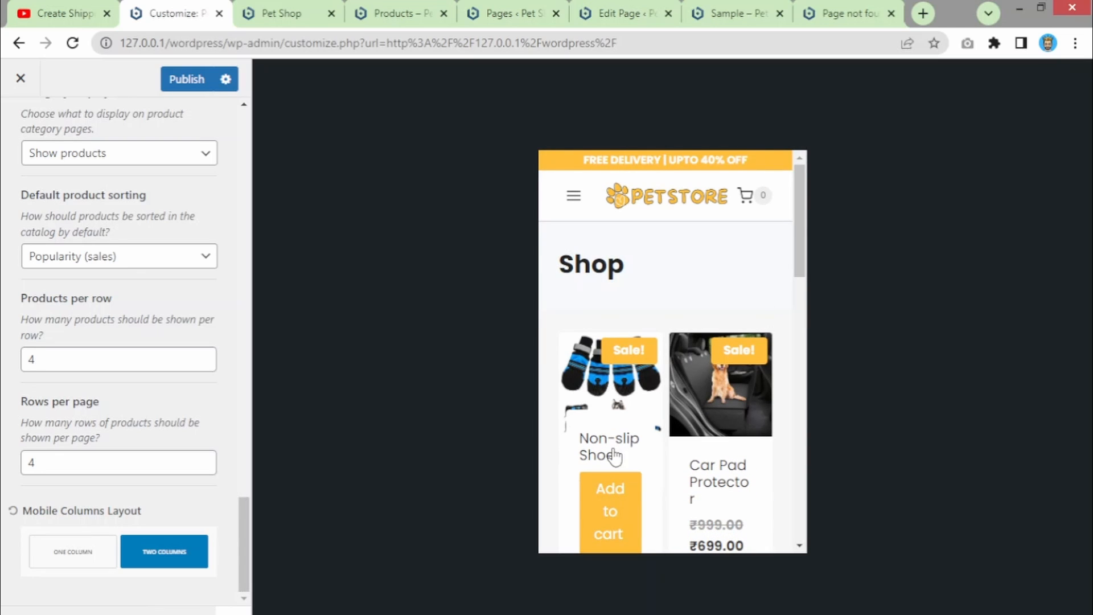
click(64, 559)
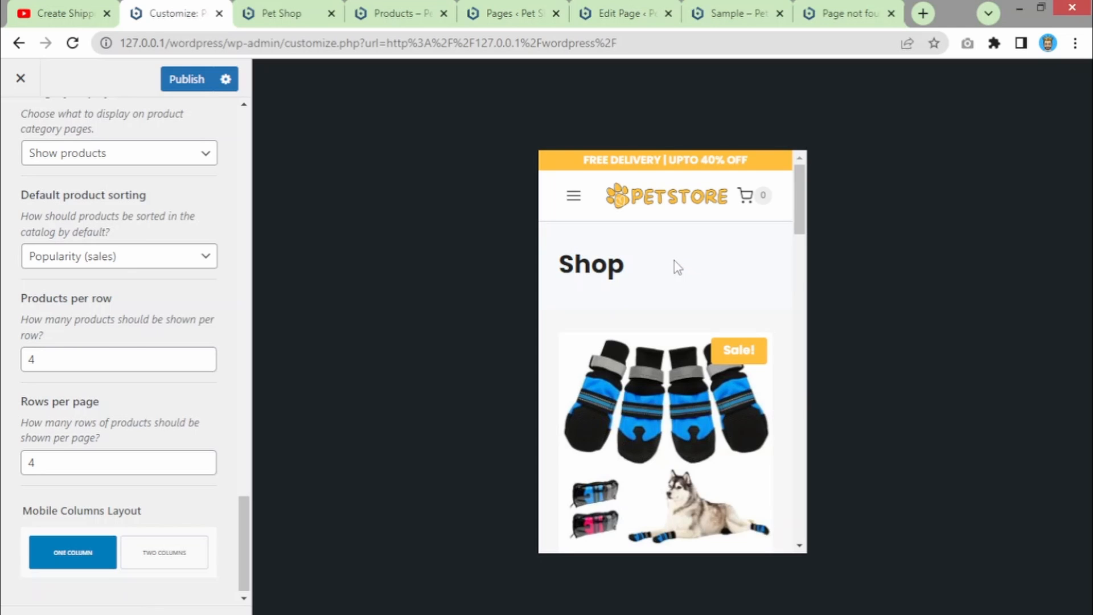
mouse_move(800, 212)
mouse_down()
mouse_move(796, 261)
mouse_move(784, 227)
mouse_up()
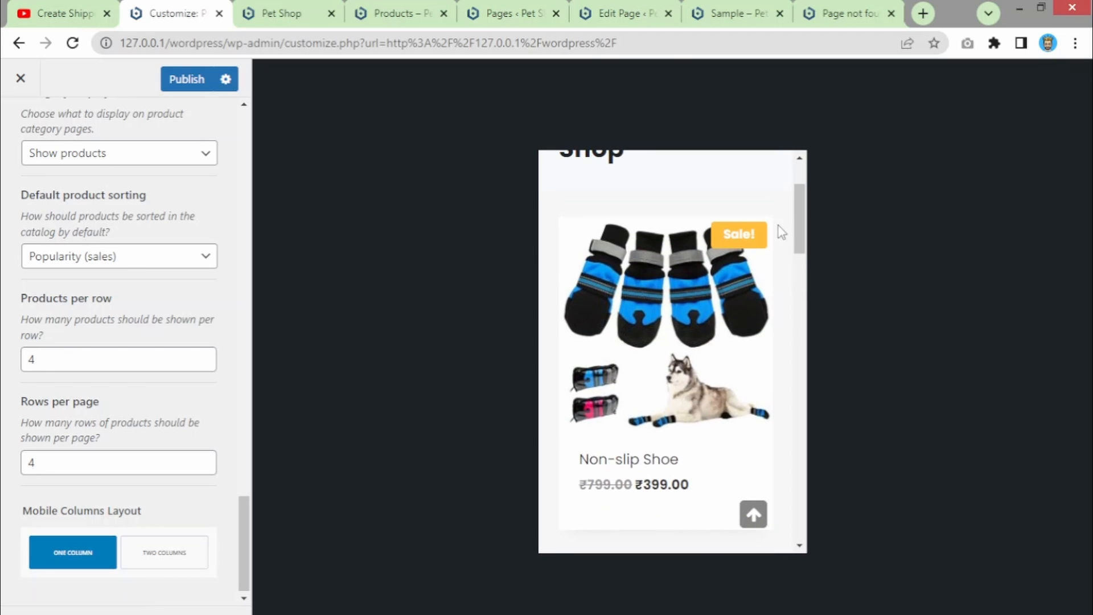
click(164, 553)
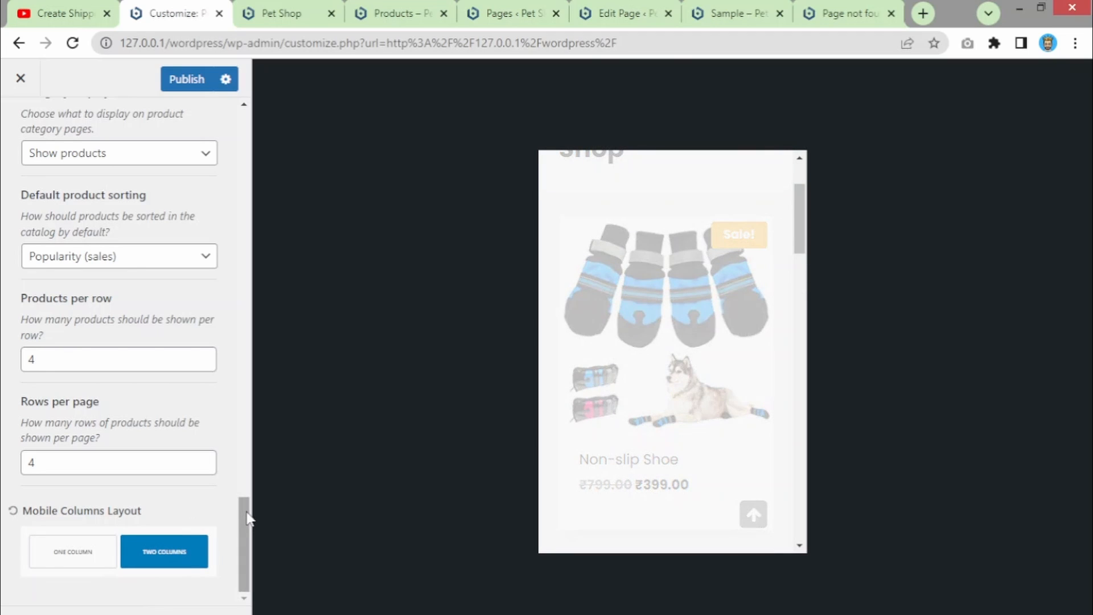
drag(244, 512, 200, 119)
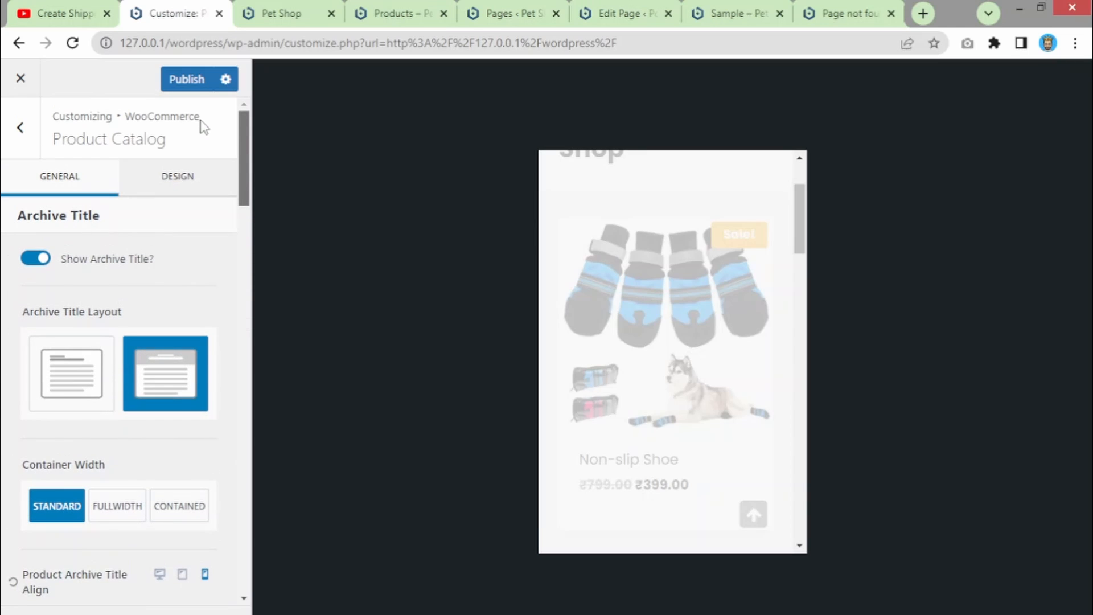
- Show the catalog Design options and preview the shop at tablet, then desktop width
click(172, 192)
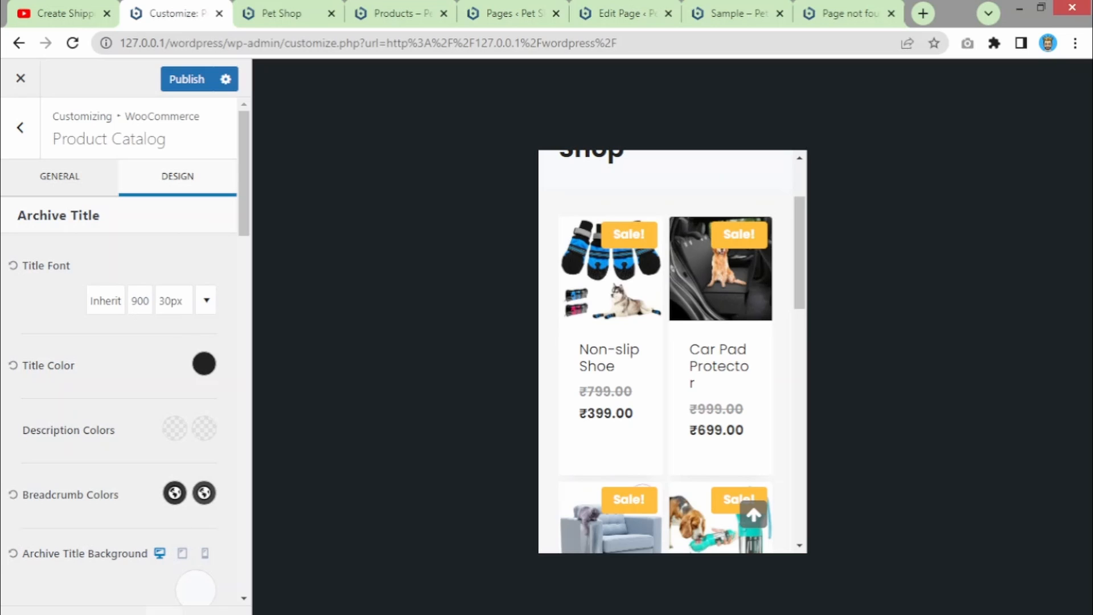
click(164, 613)
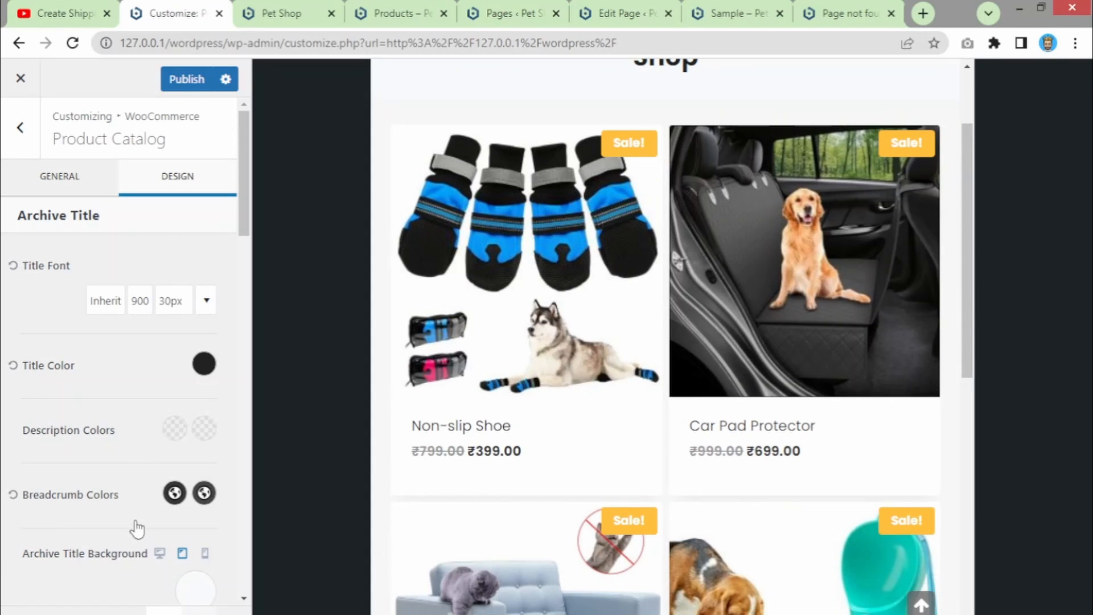
click(159, 553)
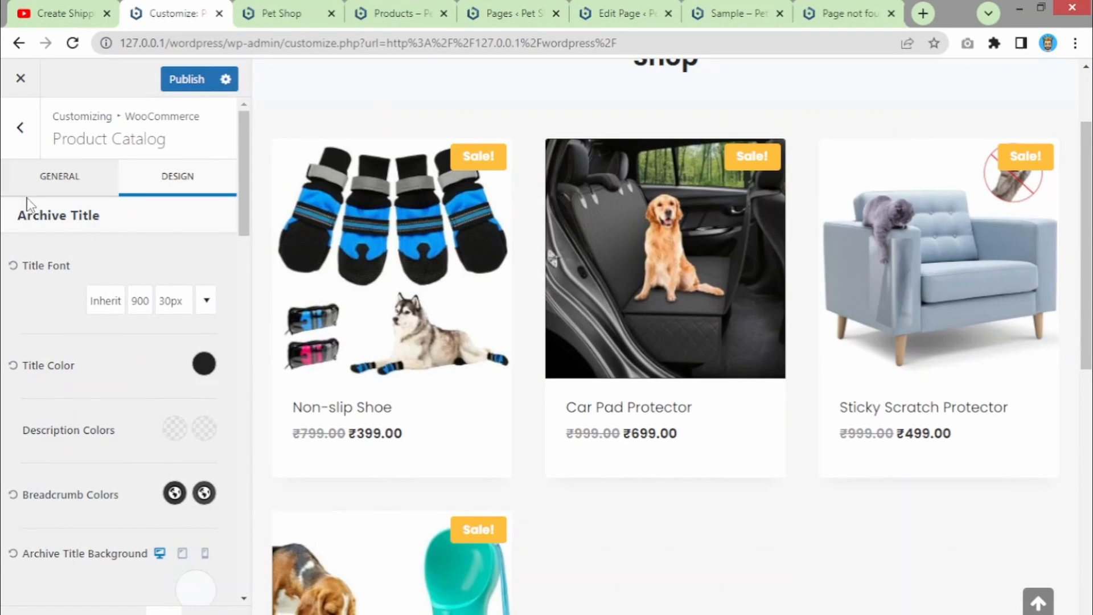
mouse_move(241, 202)
mouse_down()
mouse_move(249, 247)
mouse_move(249, 194)
mouse_up()
drag(244, 225, 212, 179)
click(21, 142)
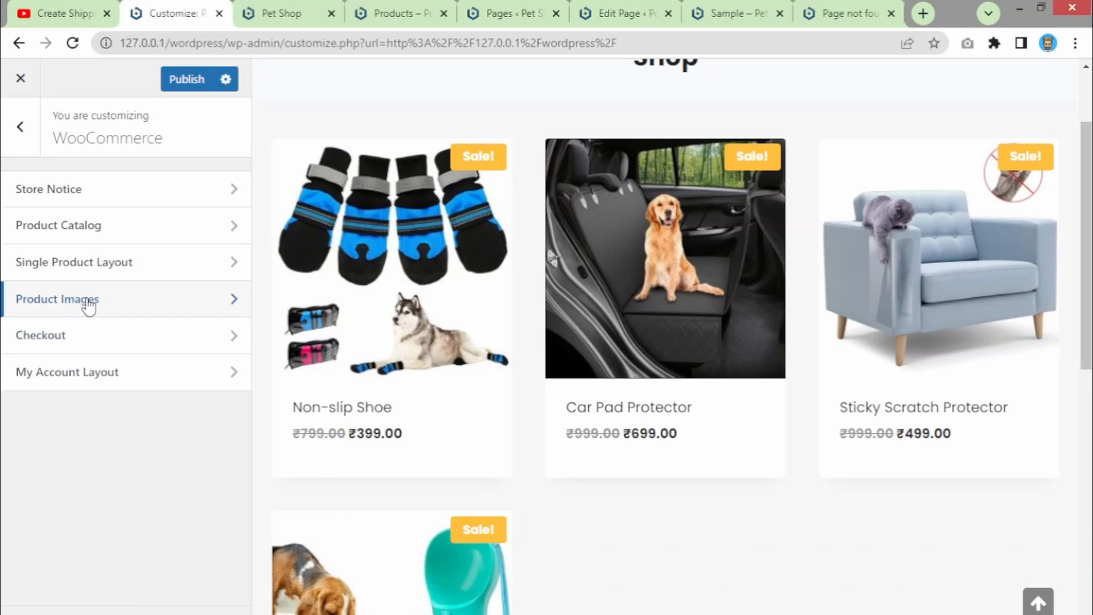
- Open Single Product Layout and load the Multifunctional Bottle product page in the preview
click(89, 306)
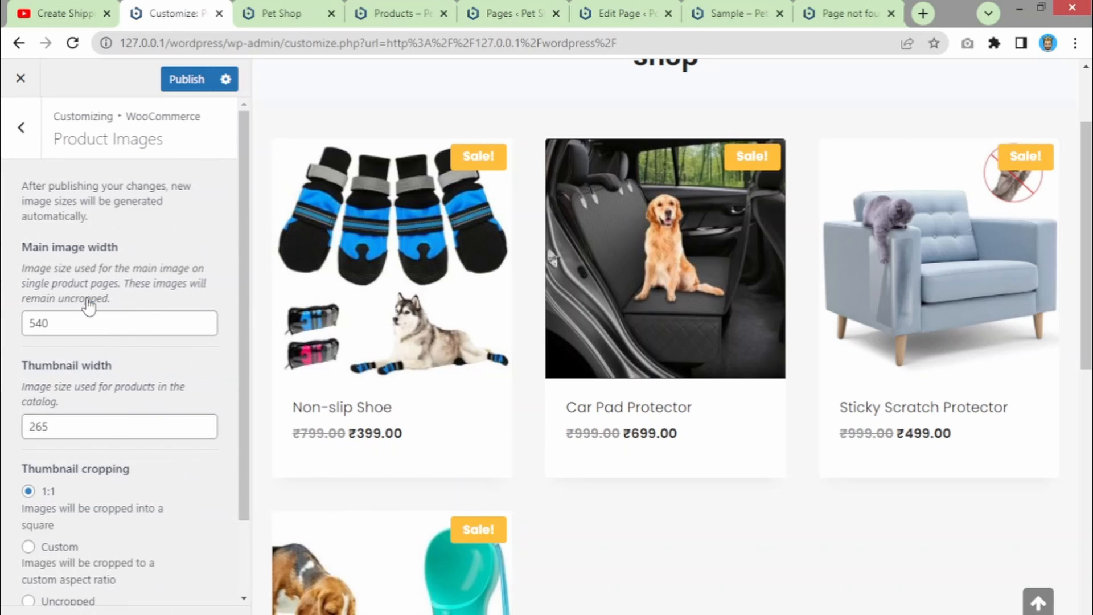
click(18, 135)
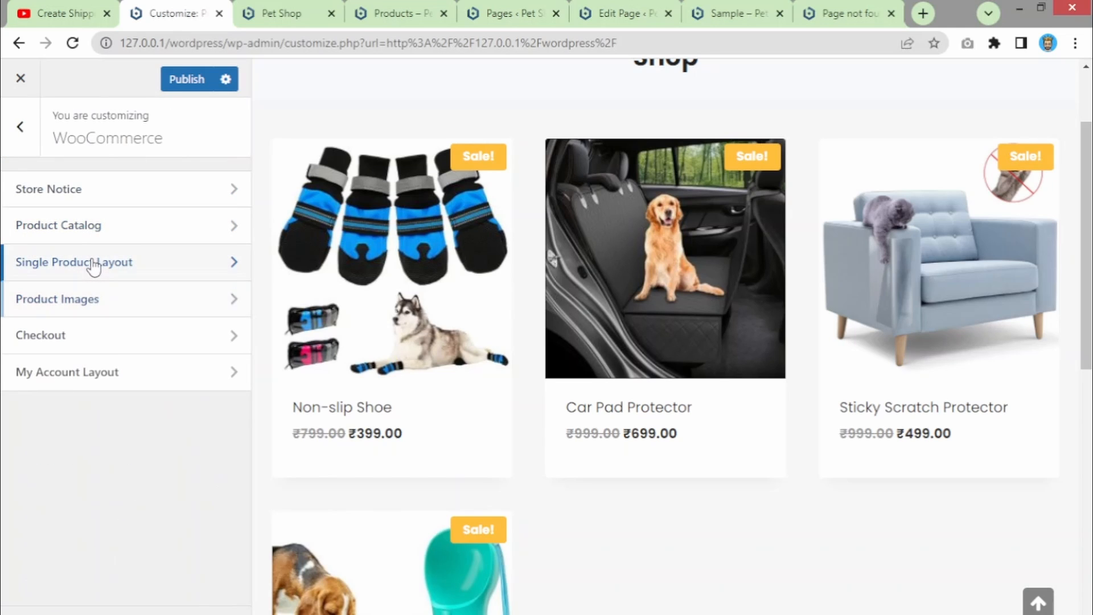
click(92, 265)
scroll(327, 362, down, 4)
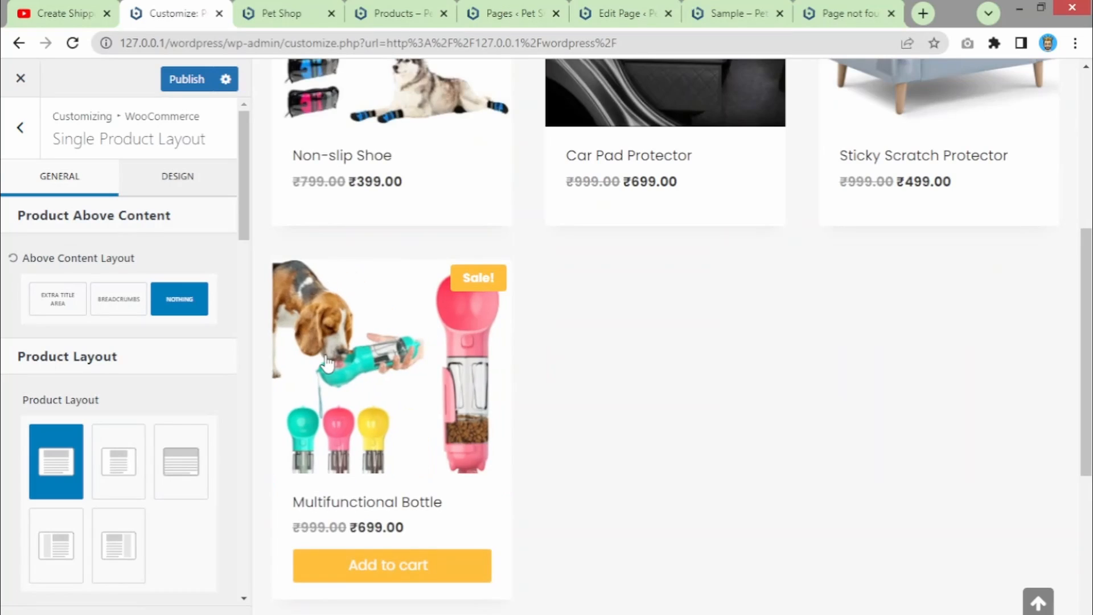
click(325, 354)
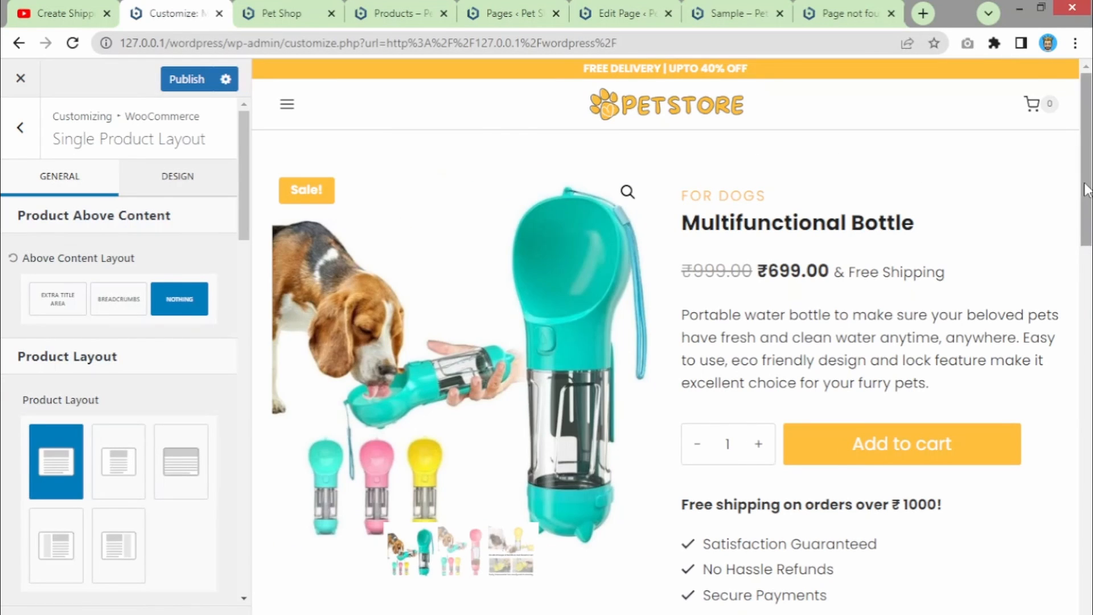
mouse_move(1086, 200)
mouse_down()
mouse_move(1081, 510)
mouse_move(1066, 204)
mouse_up()
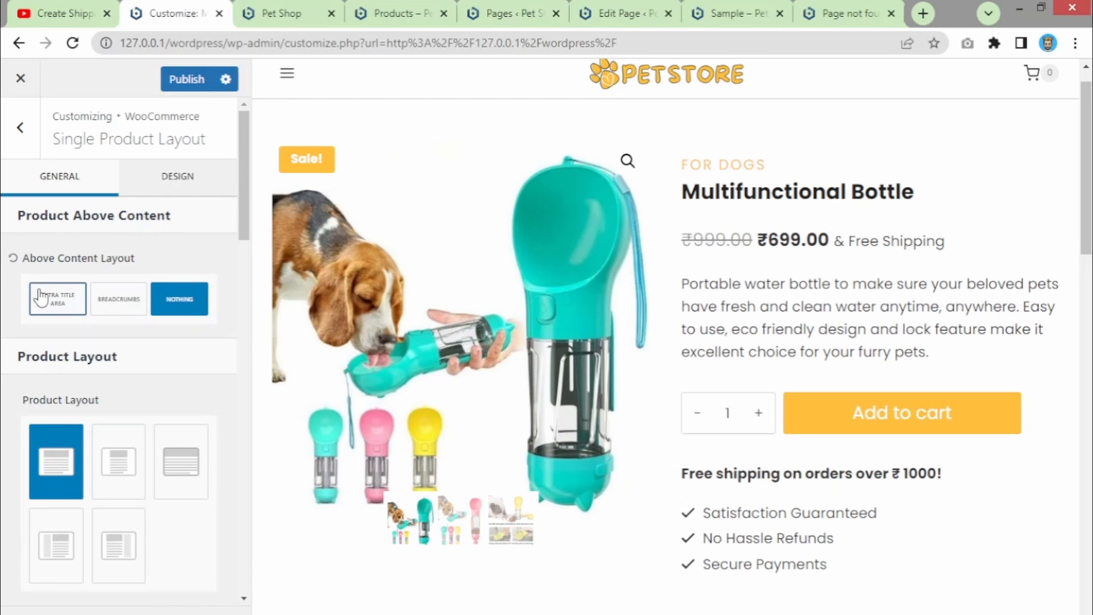
- Expand the Price element and switch Show Shipping Statement off, after briefly toggling it back on
drag(63, 260, 211, 249)
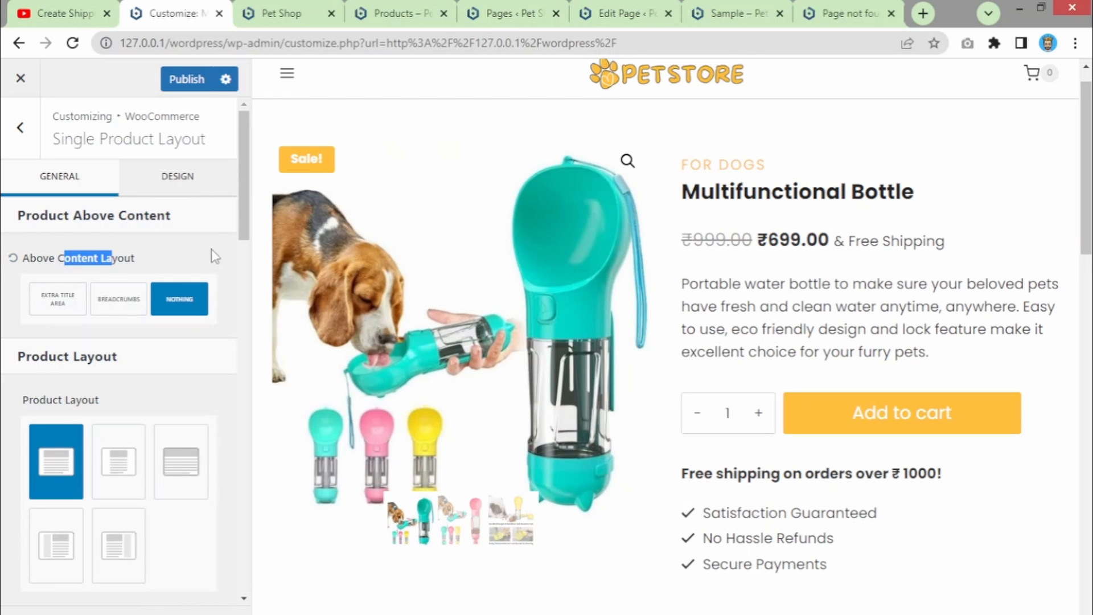
drag(240, 205, 250, 335)
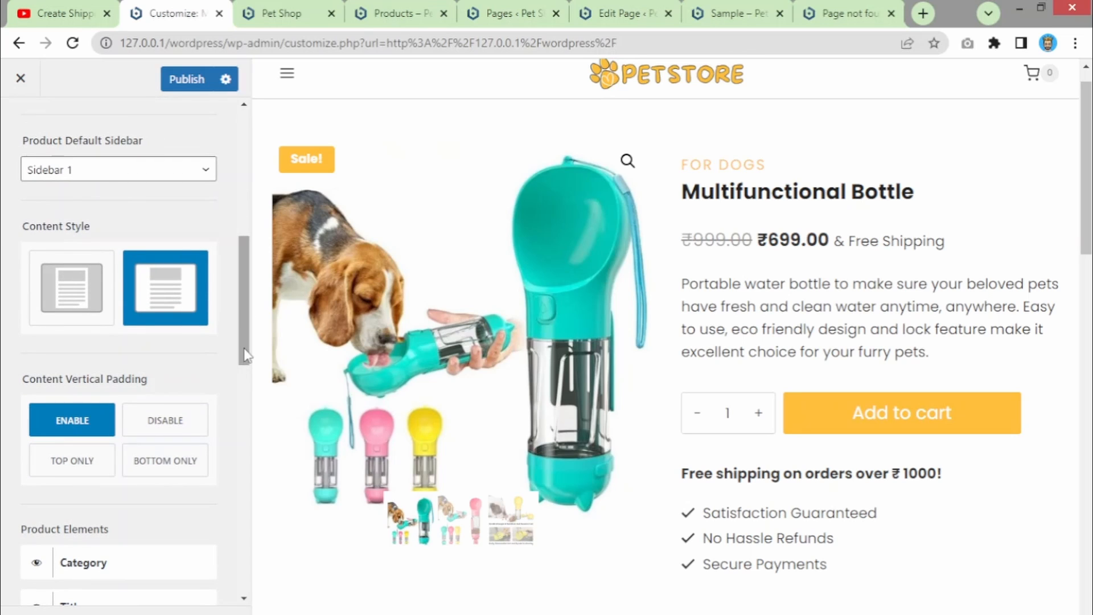
drag(248, 346, 222, 393)
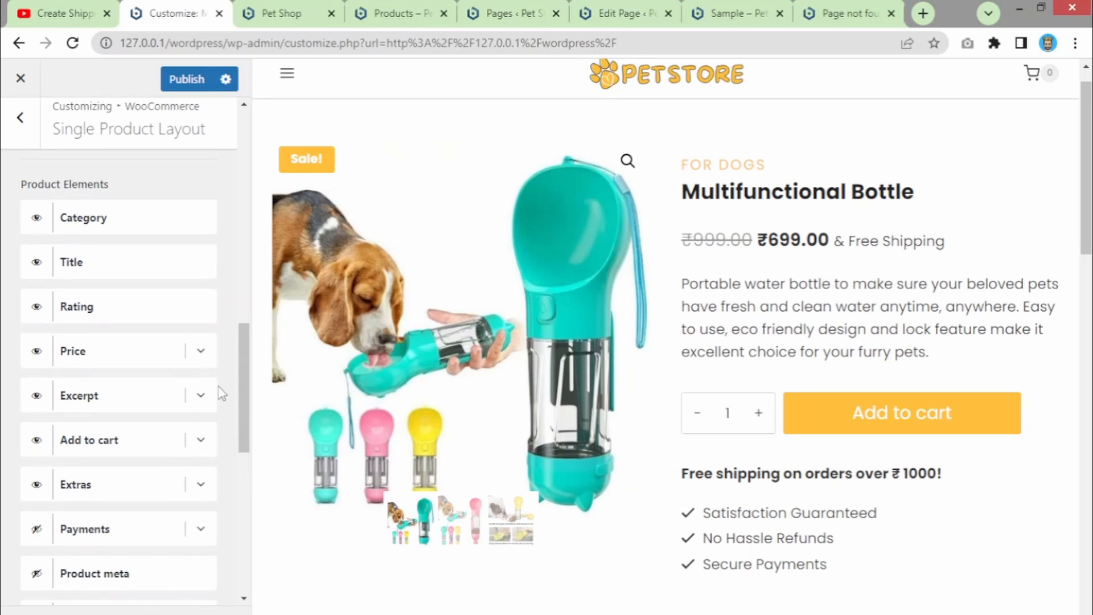
click(200, 351)
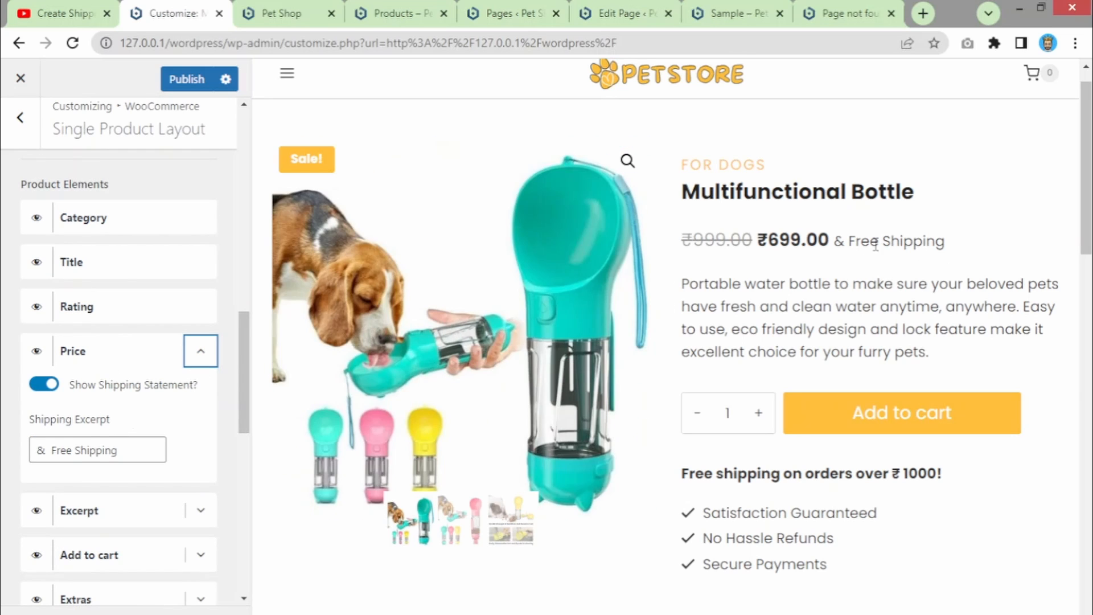
click(46, 389)
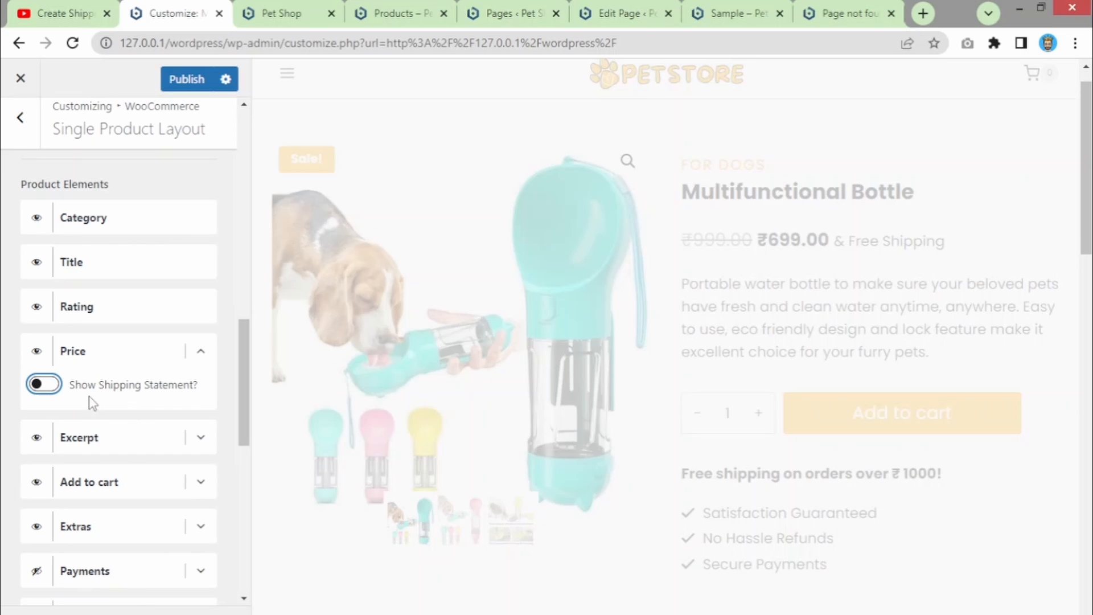
click(44, 385)
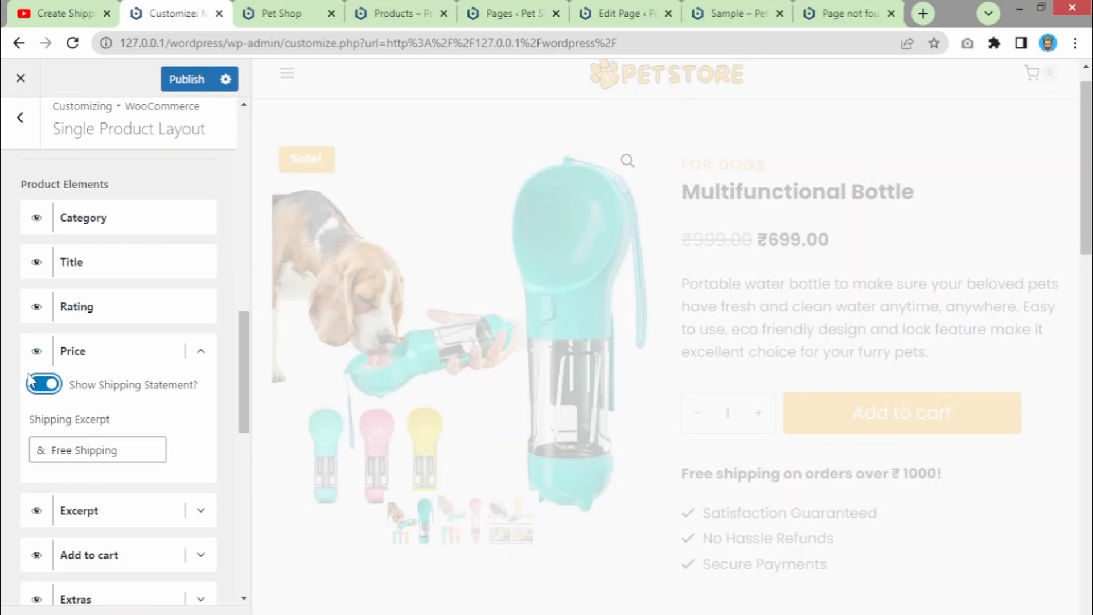
click(44, 385)
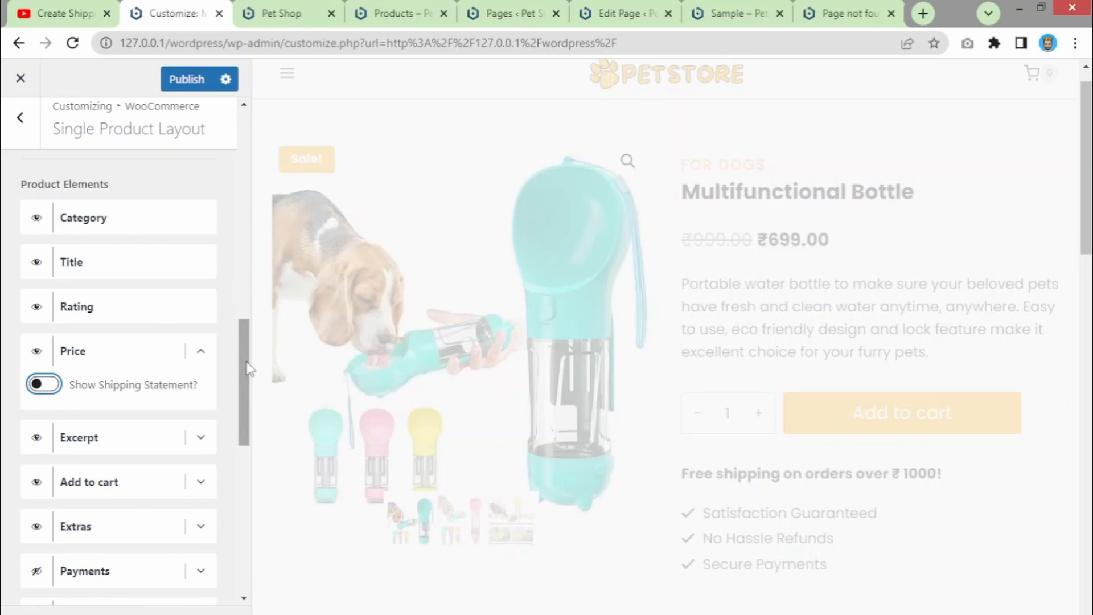
drag(249, 369, 241, 320)
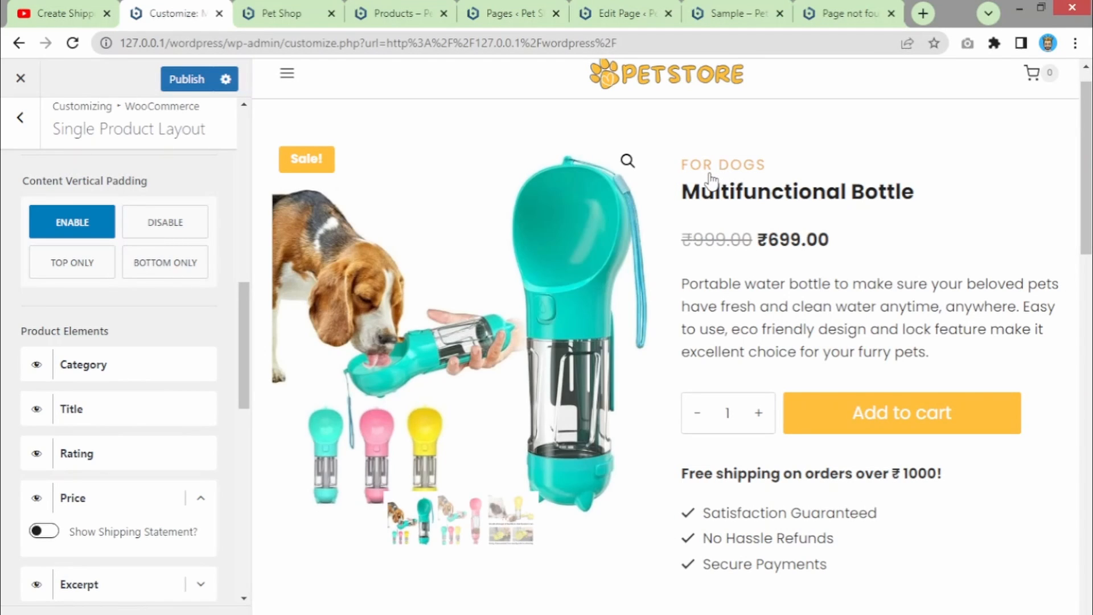
- Hide the product category above the title and keep the Medium-Large add to cart button after trying Normal
click(37, 364)
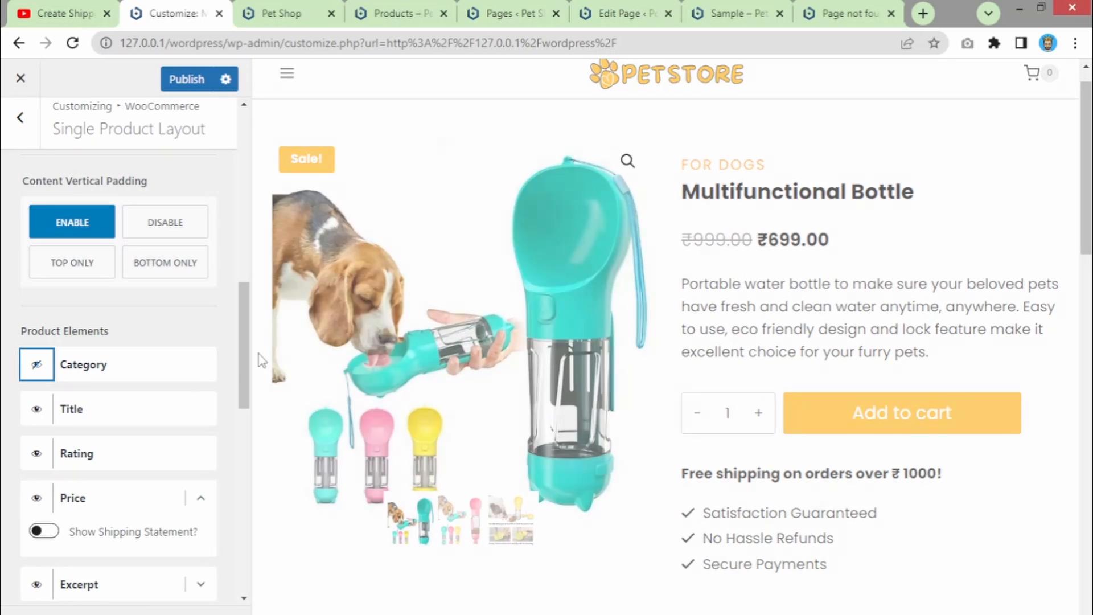
drag(241, 336, 240, 376)
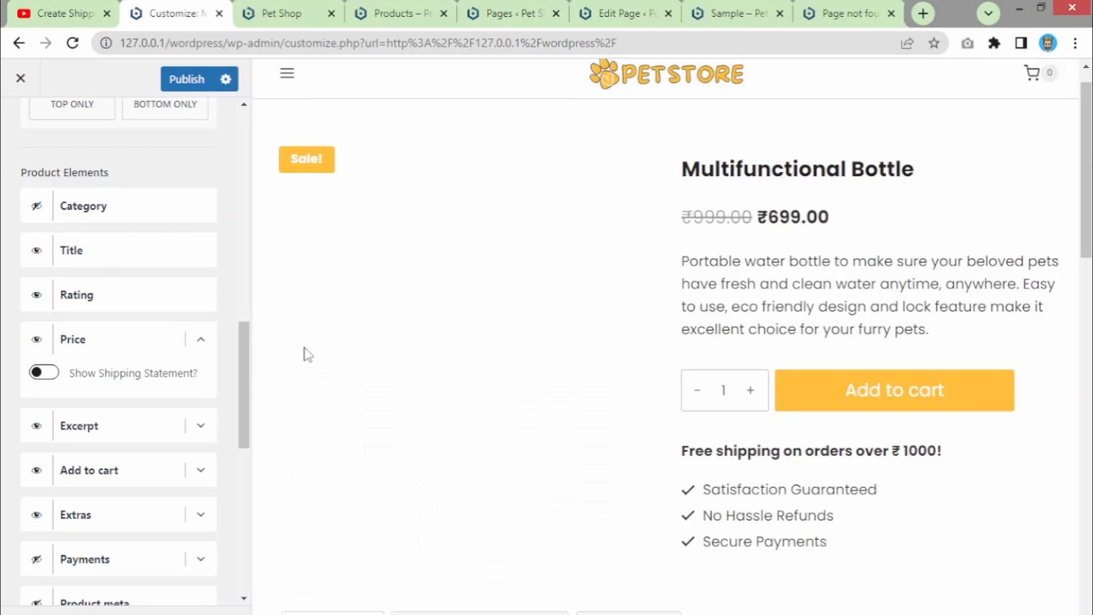
drag(244, 384, 242, 434)
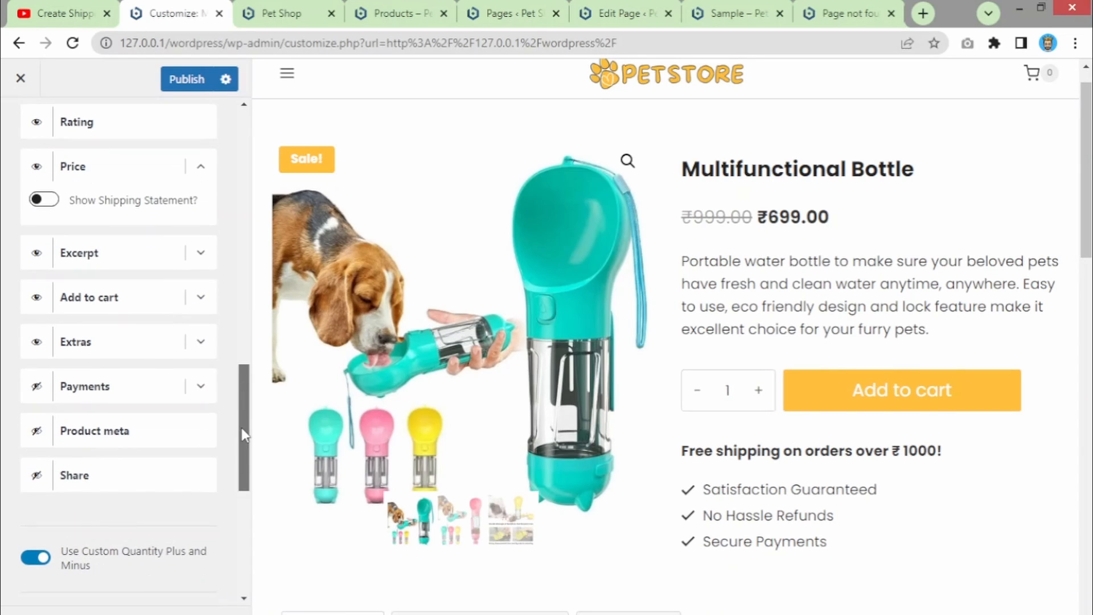
click(199, 298)
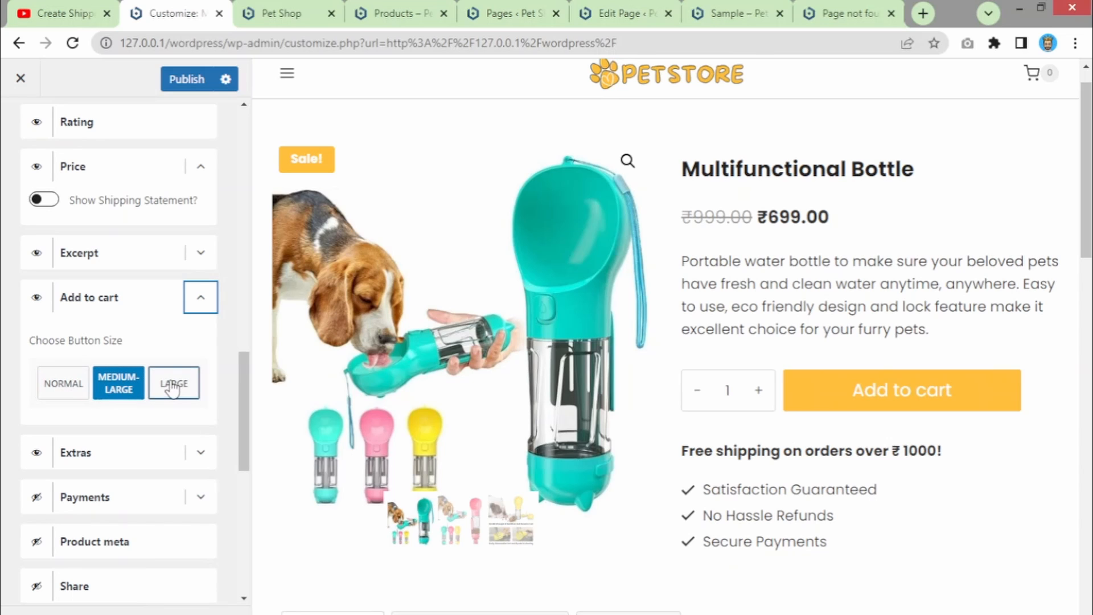
click(64, 384)
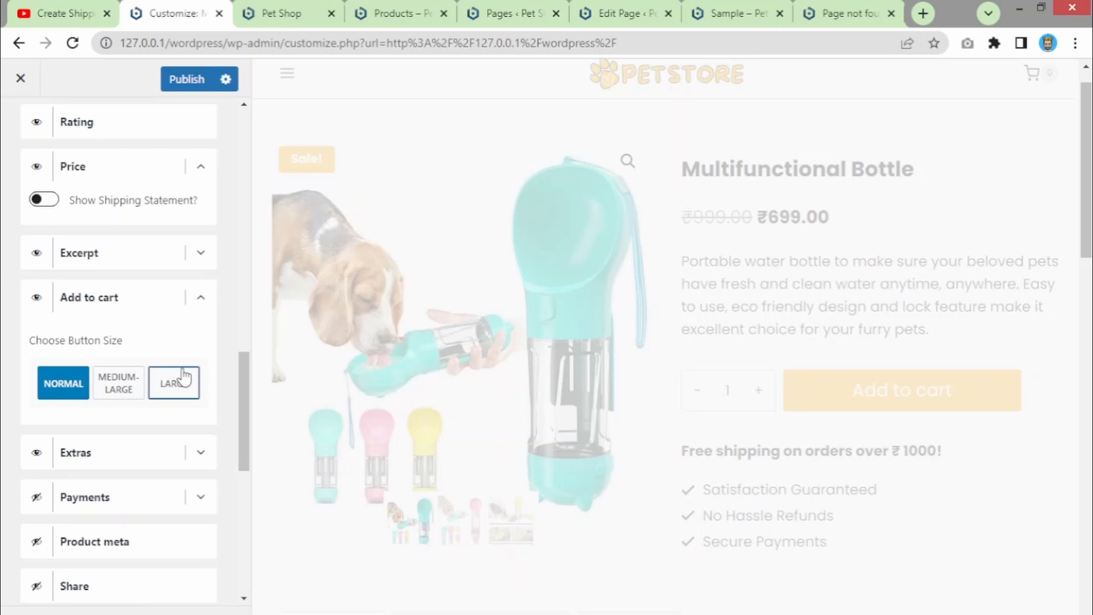
click(109, 392)
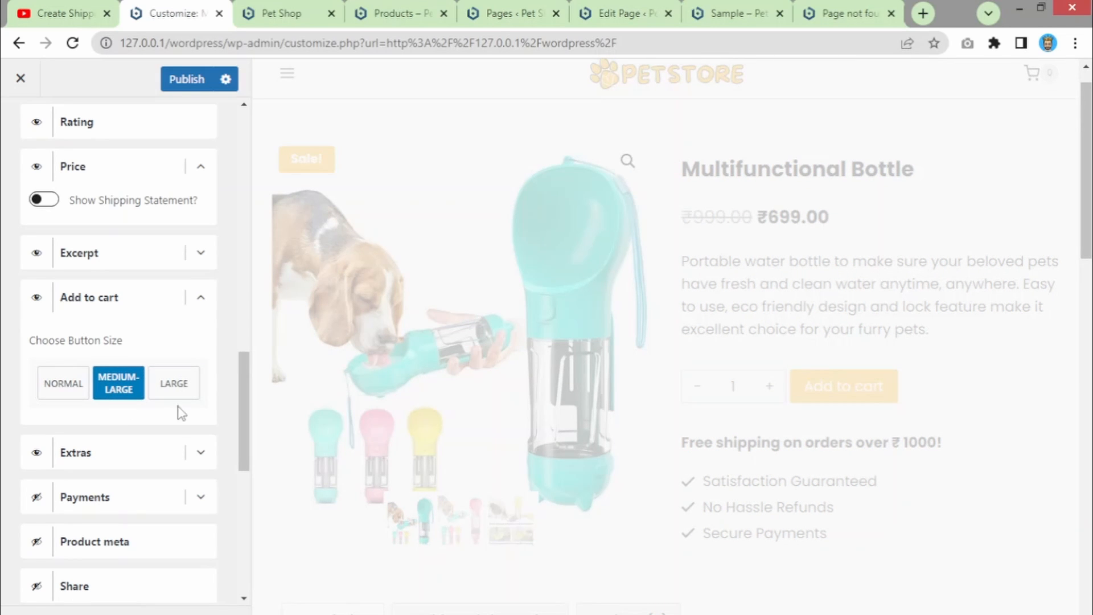
drag(239, 403, 243, 449)
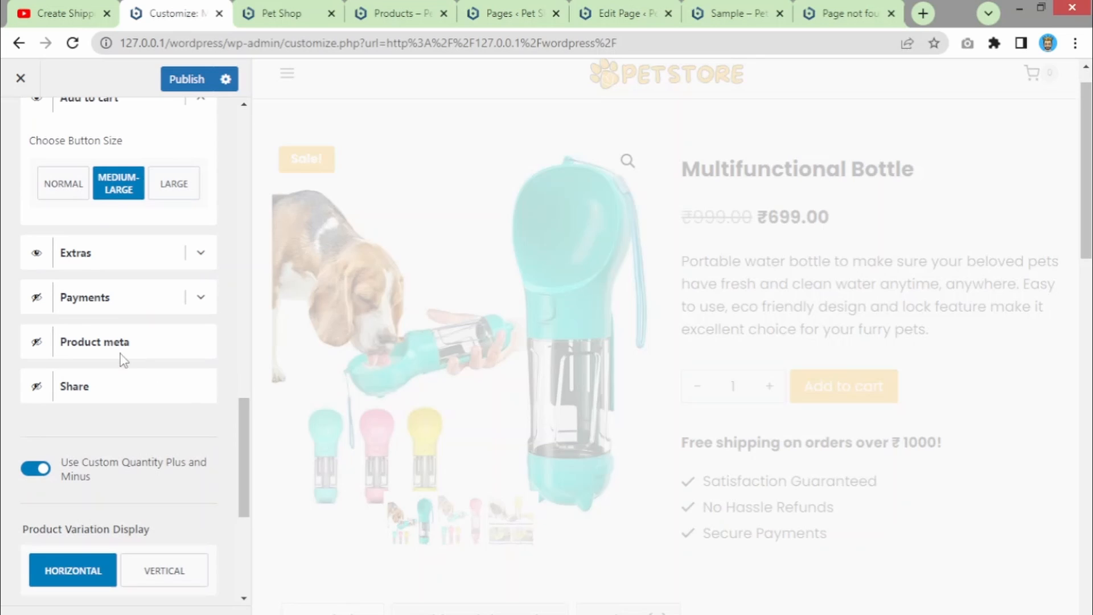
- Hide the Payments box on product pages and collapse its settings
click(32, 306)
click(197, 297)
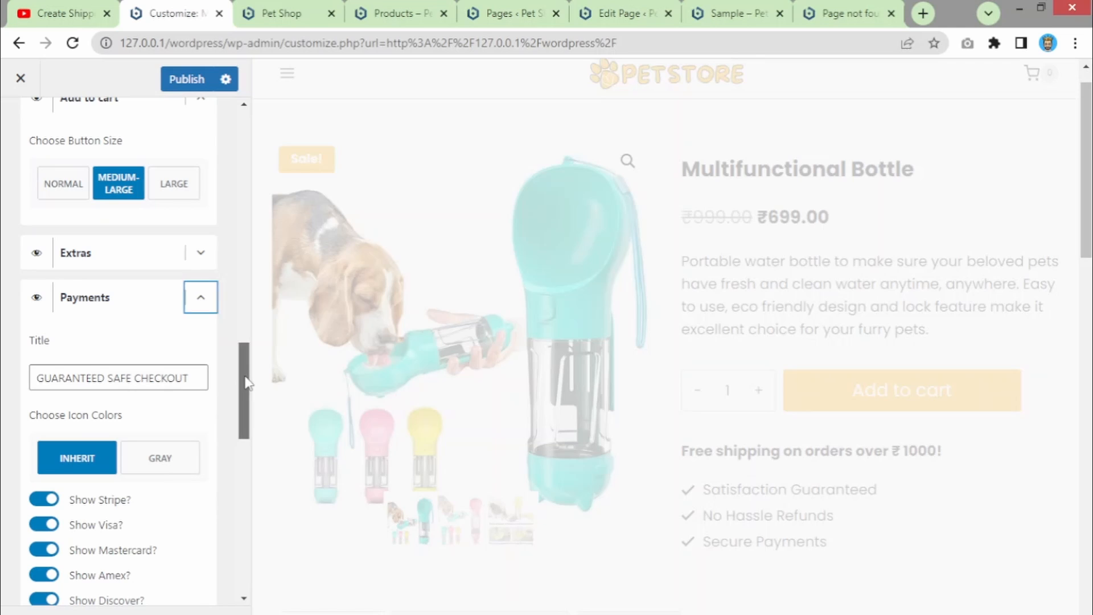
scroll(171, 353, down, 3)
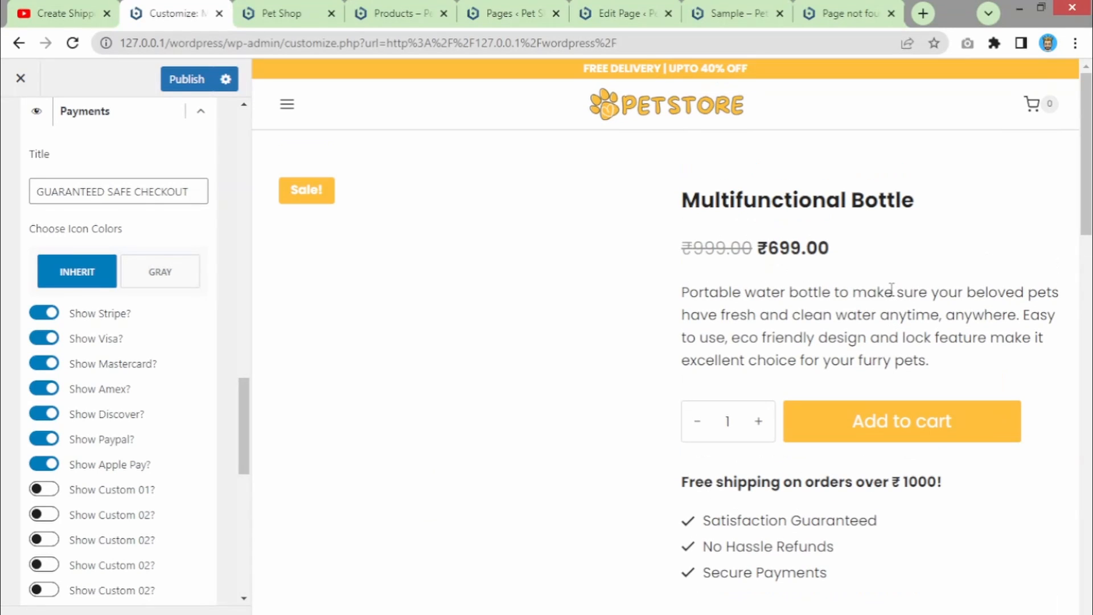
scroll(877, 274, down, 4)
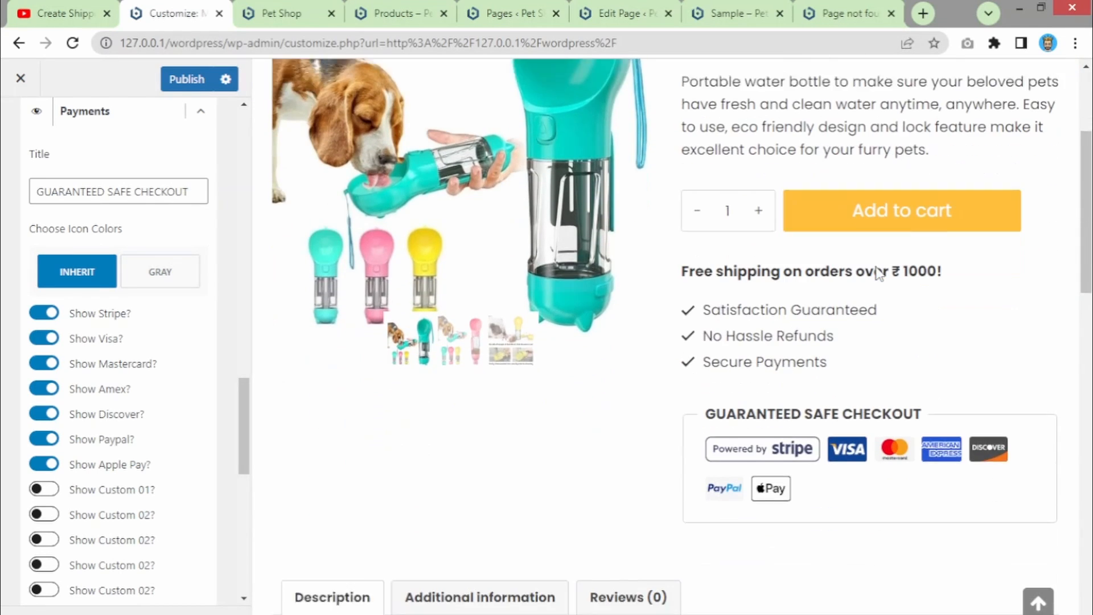
scroll(711, 415, down, 3)
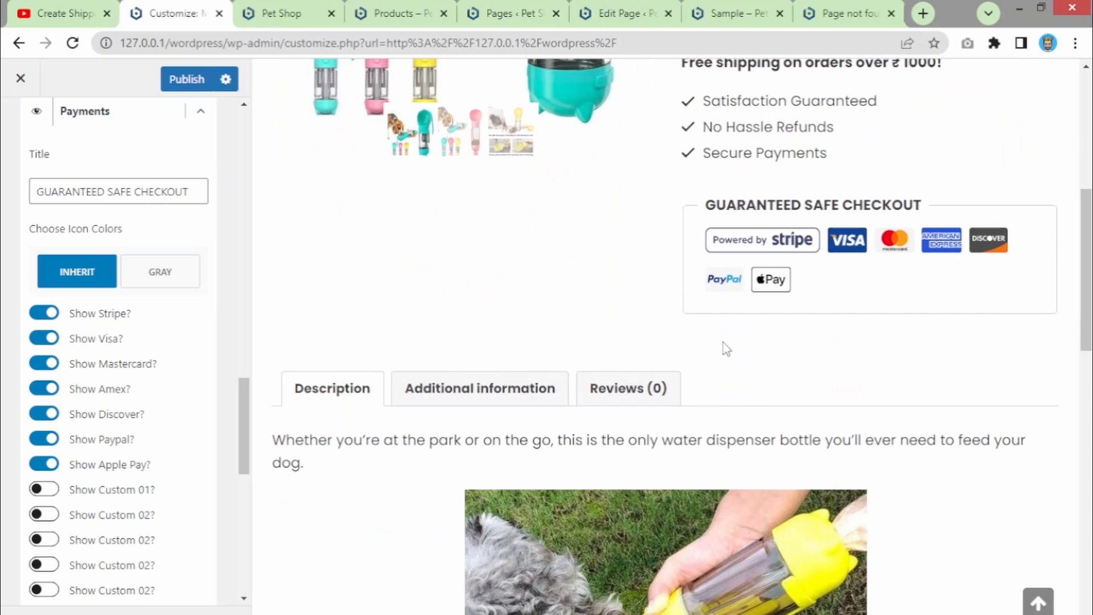
scroll(35, 255, up, 3)
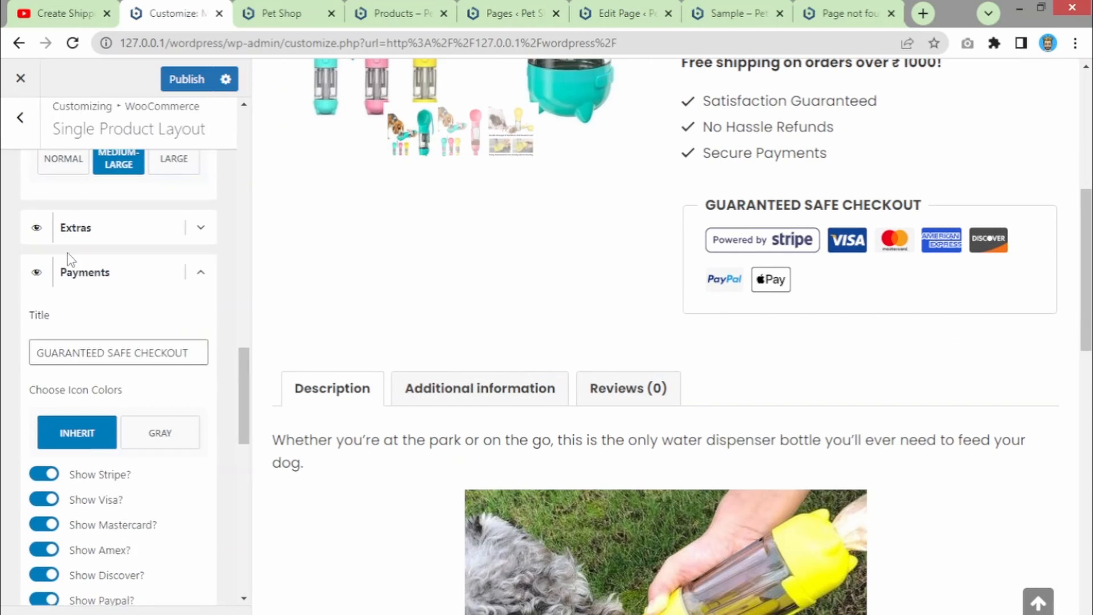
scroll(66, 254, down, 1)
click(37, 195)
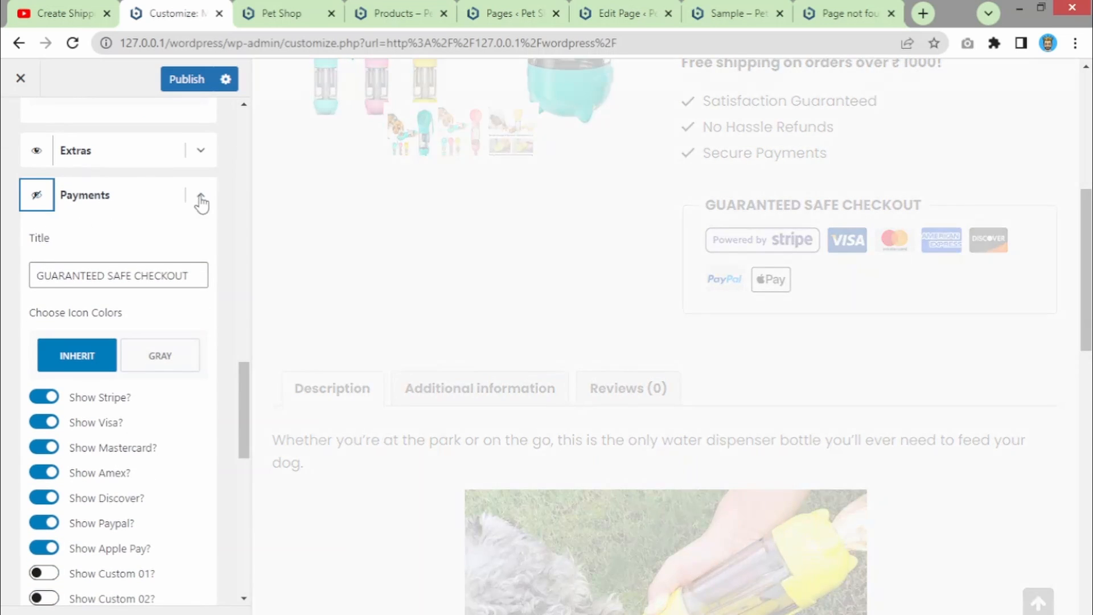
click(199, 195)
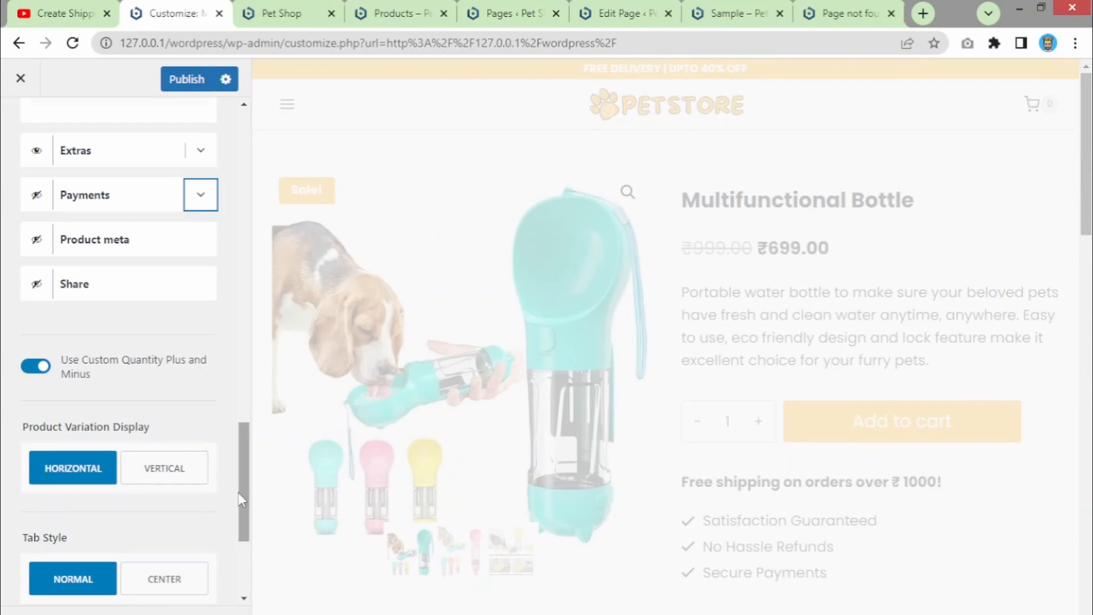
drag(240, 500, 240, 581)
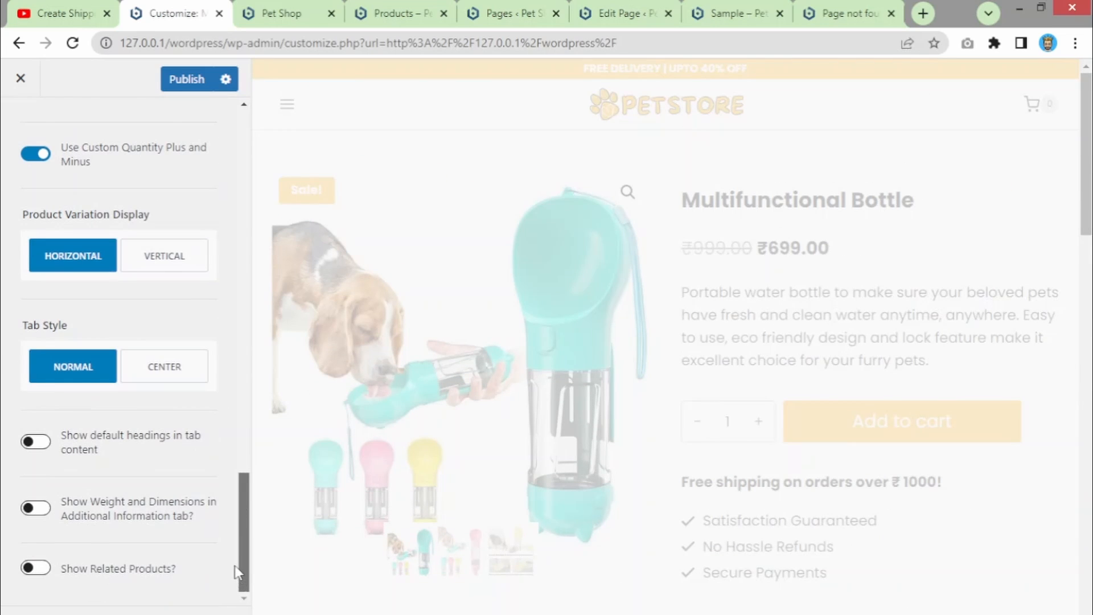
scroll(238, 573, up, 15)
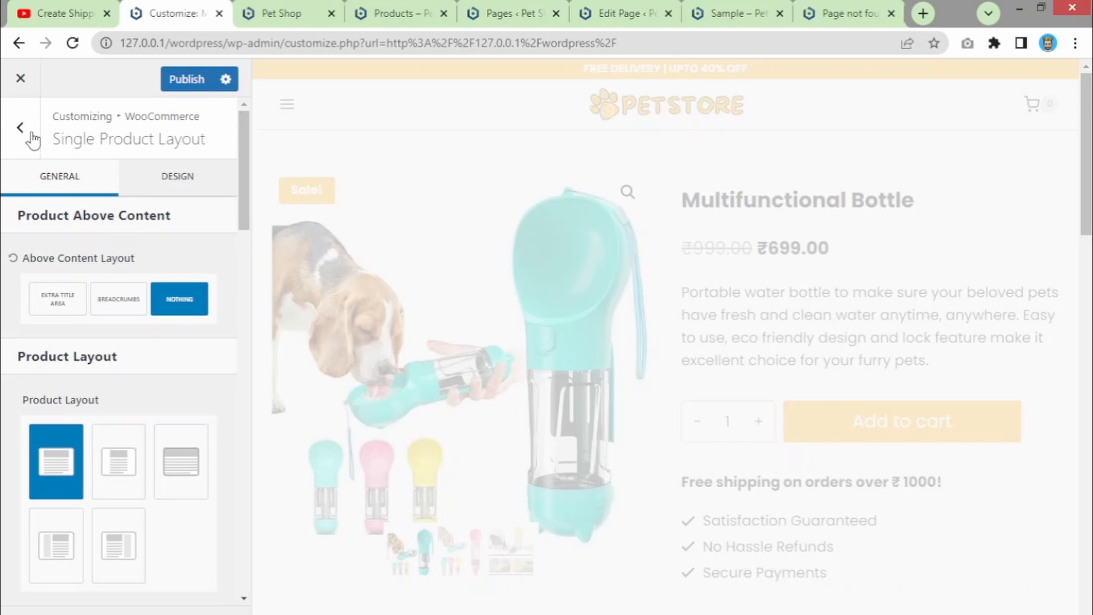
- Review the Product Images main image width and the Checkout settings, then return to the WooCommerce sections
click(29, 132)
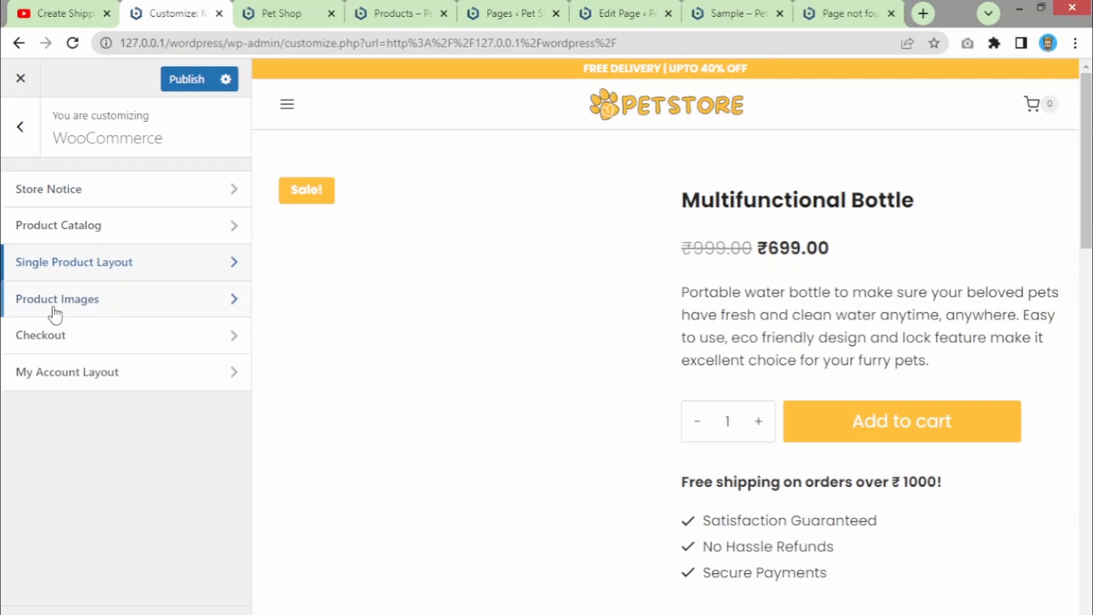
click(62, 301)
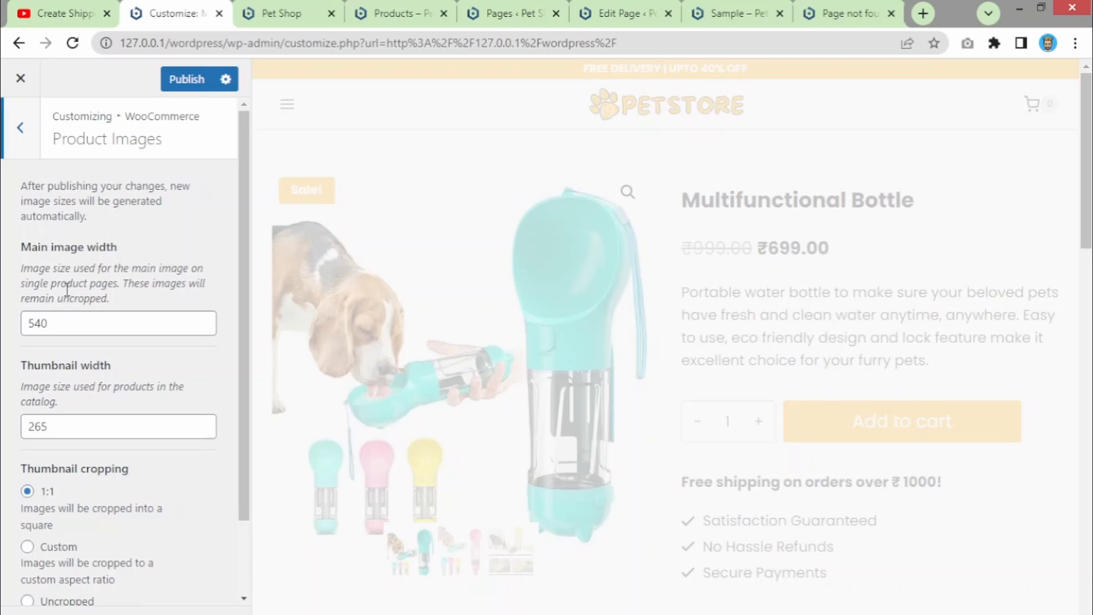
click(68, 324)
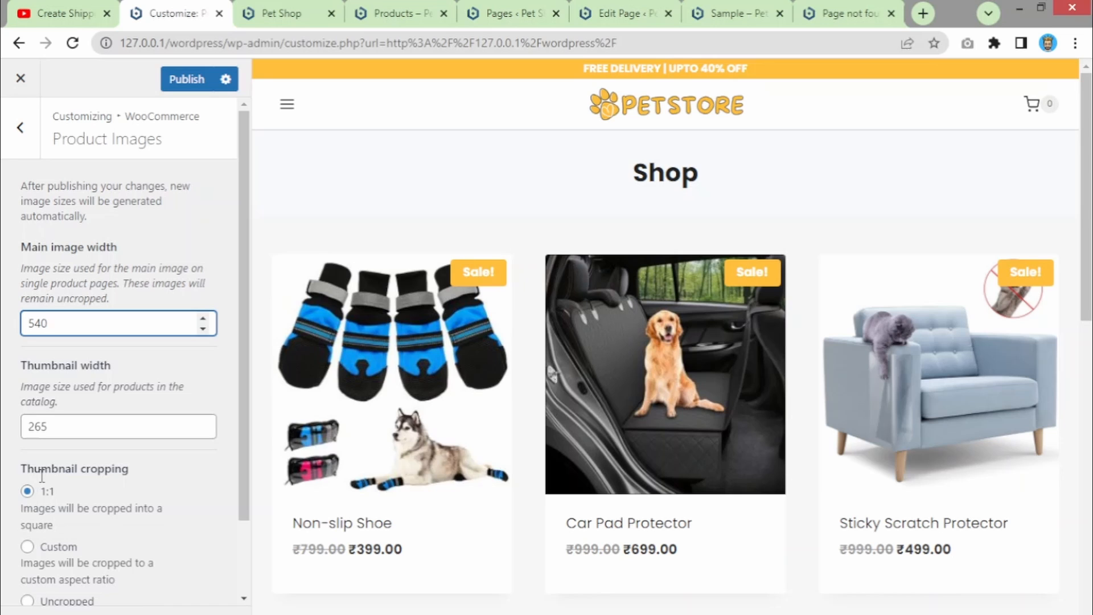
drag(245, 365, 242, 280)
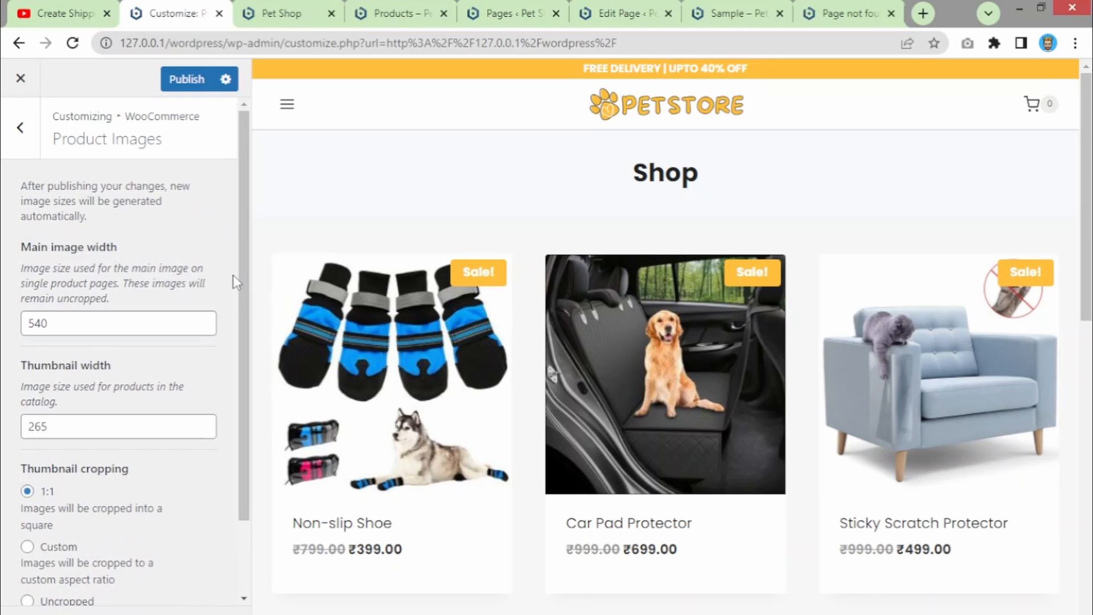
click(20, 127)
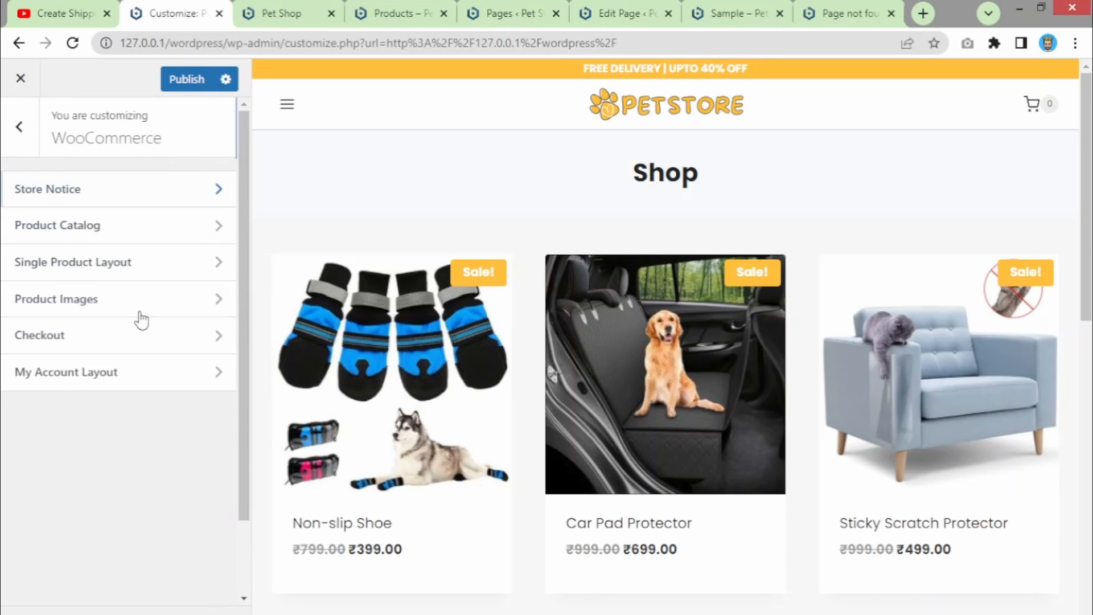
click(80, 341)
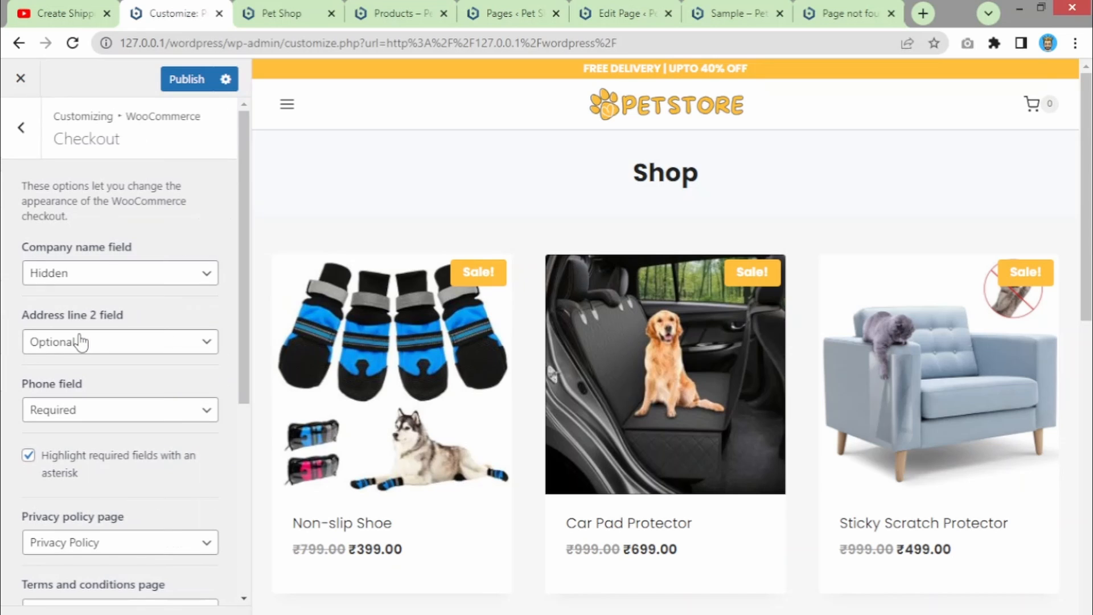
click(20, 127)
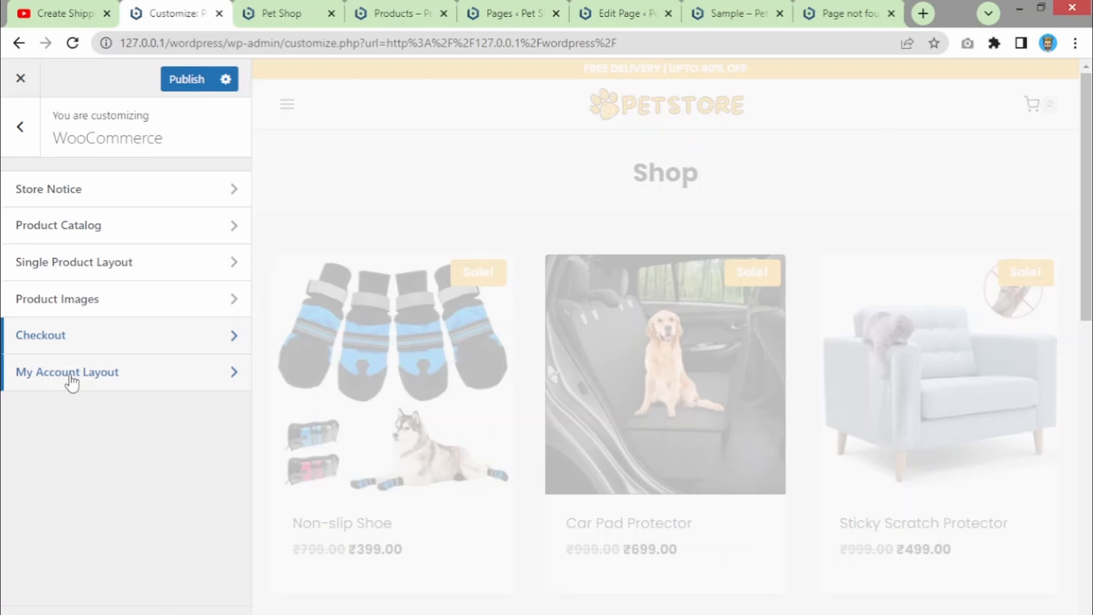
- Open My Account Layout and bring the Account page into the preview via the store menu
click(71, 376)
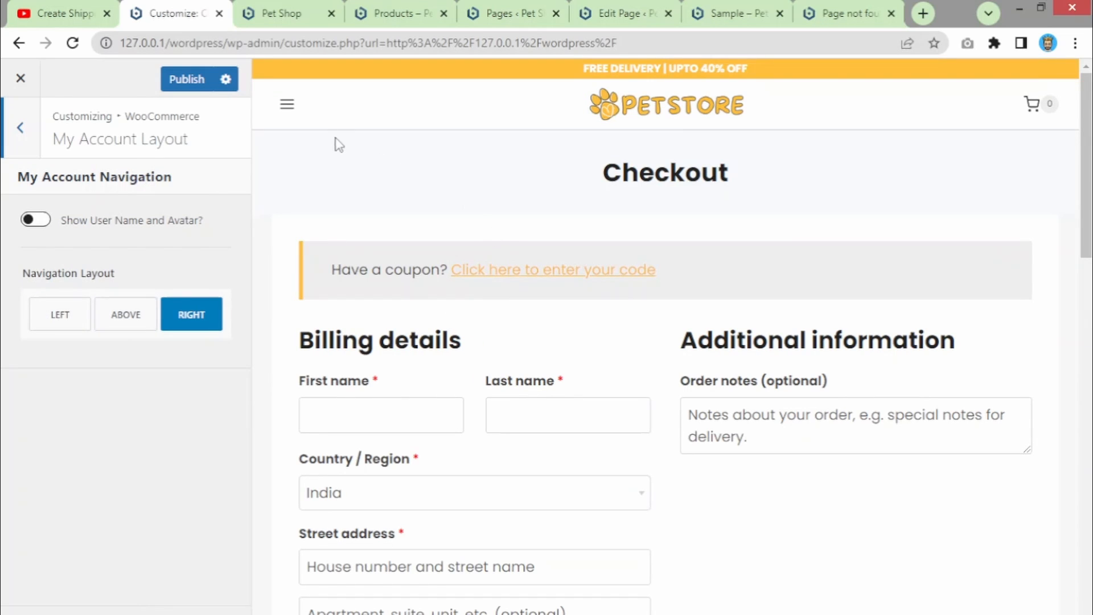
click(288, 105)
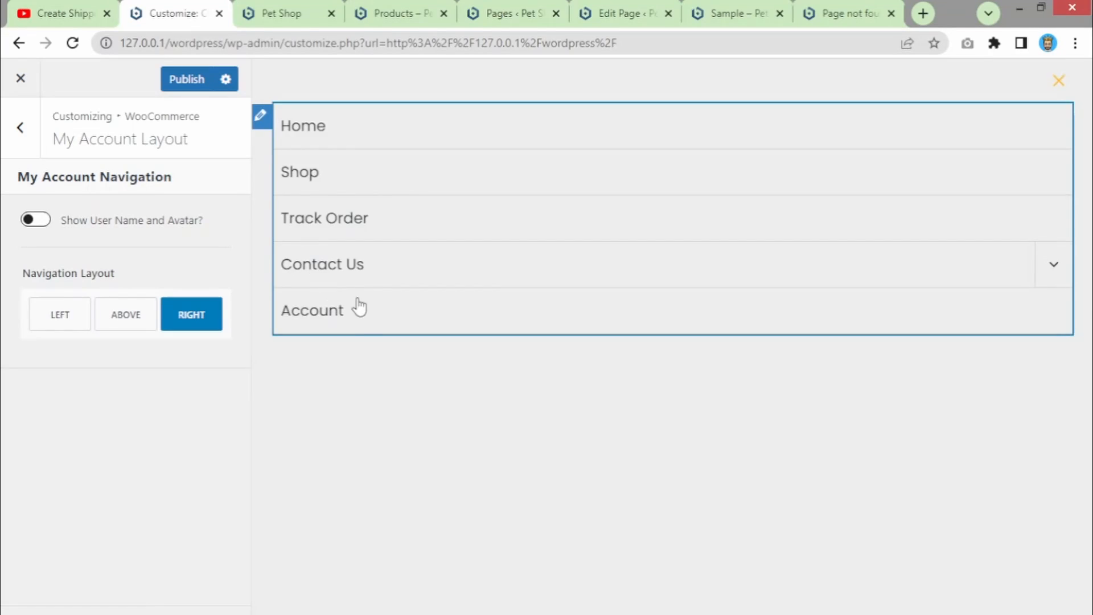
click(359, 308)
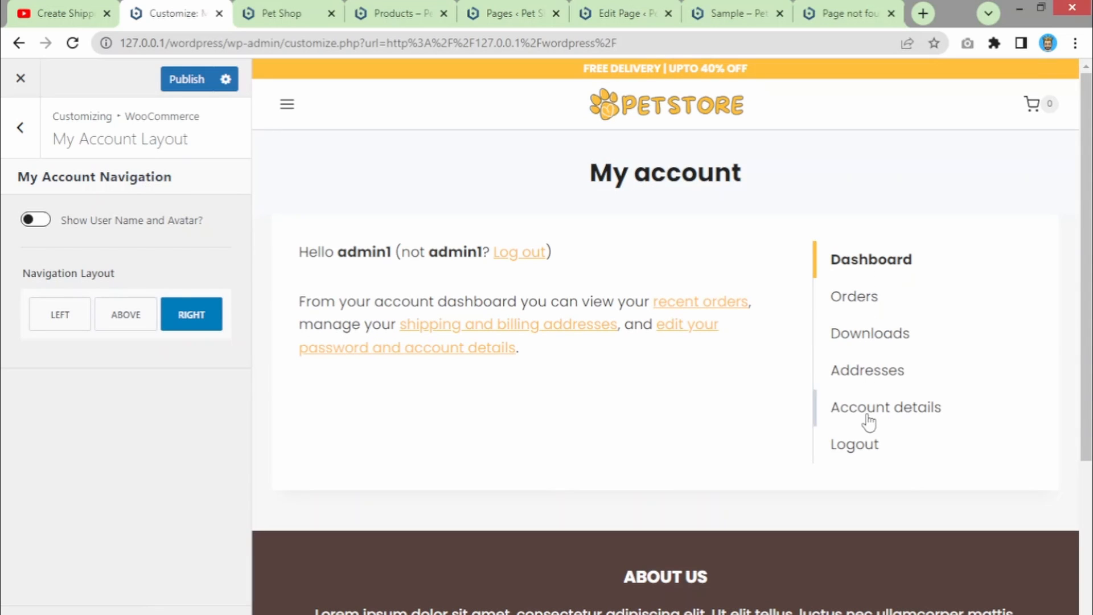
- Try Left and the avatar toggle, then set account navigation Above with avatar hidden and publish
click(48, 326)
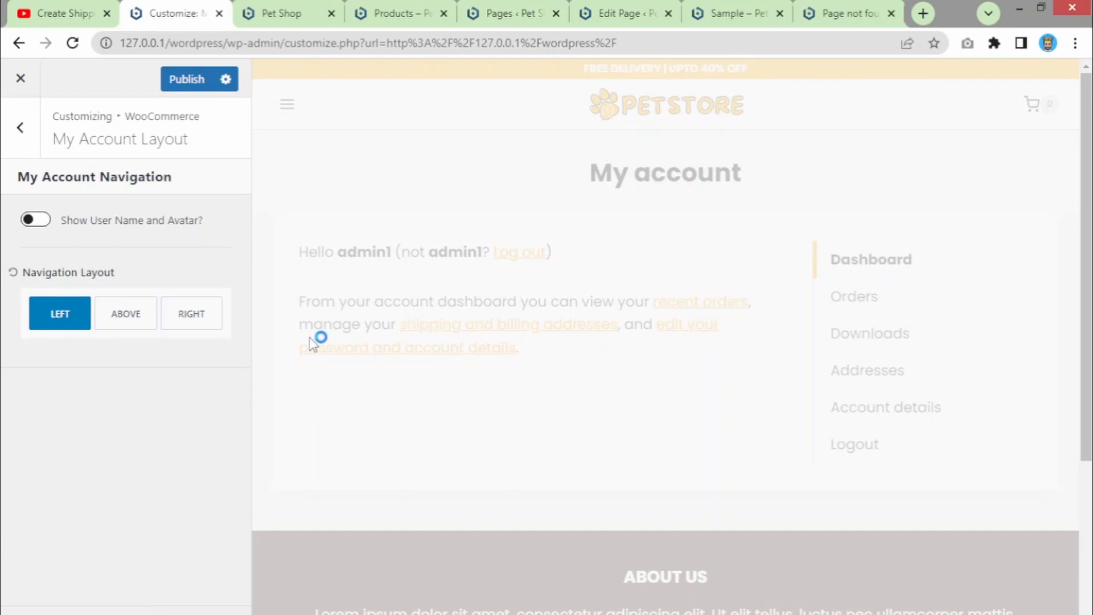
click(28, 222)
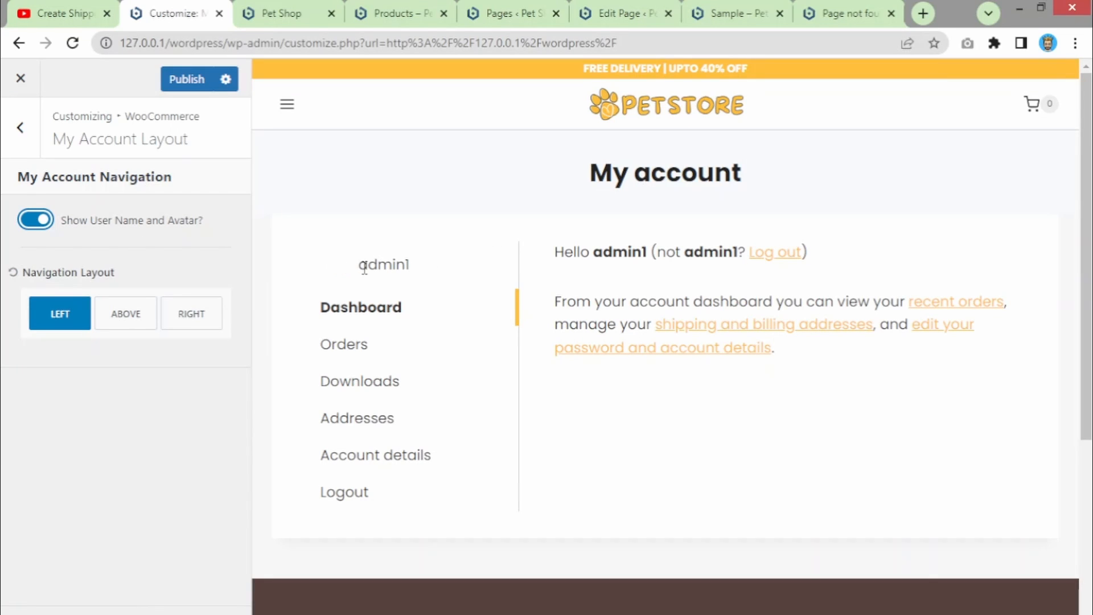
double_click(364, 268)
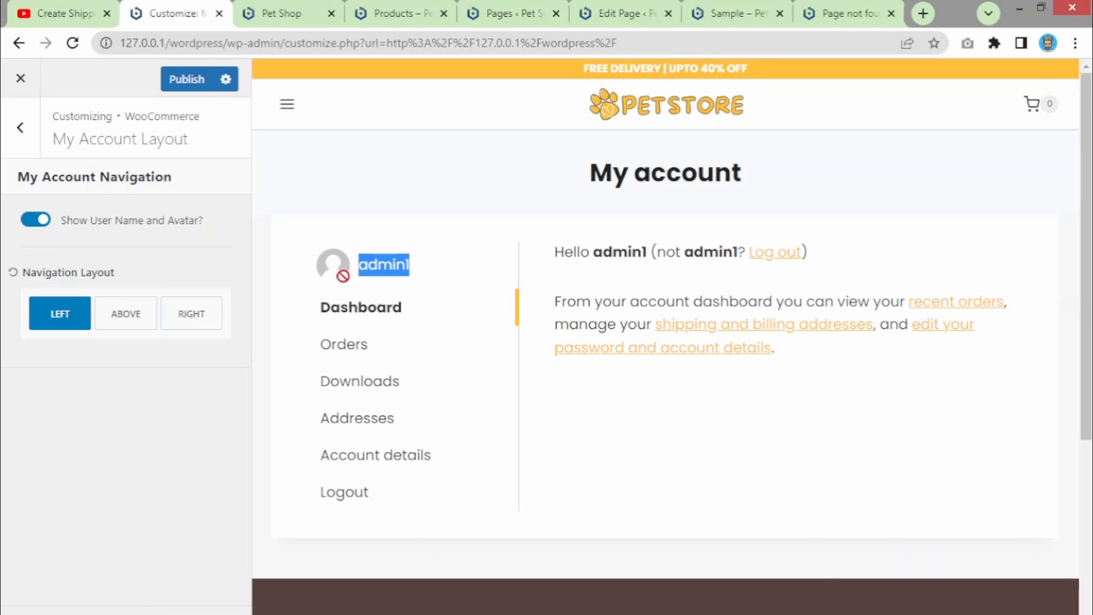
click(32, 225)
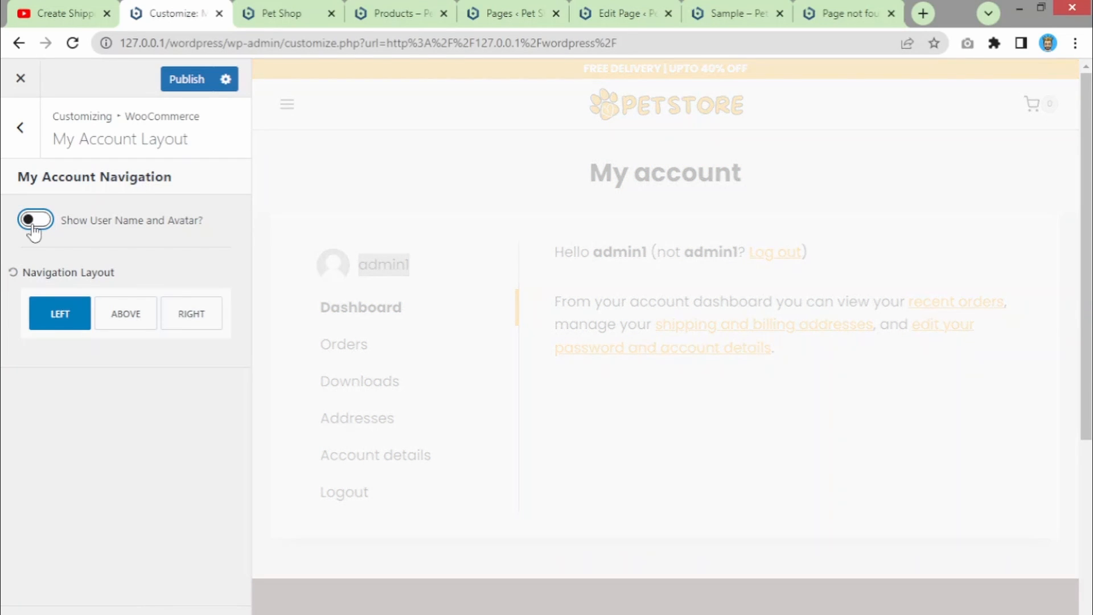
click(126, 317)
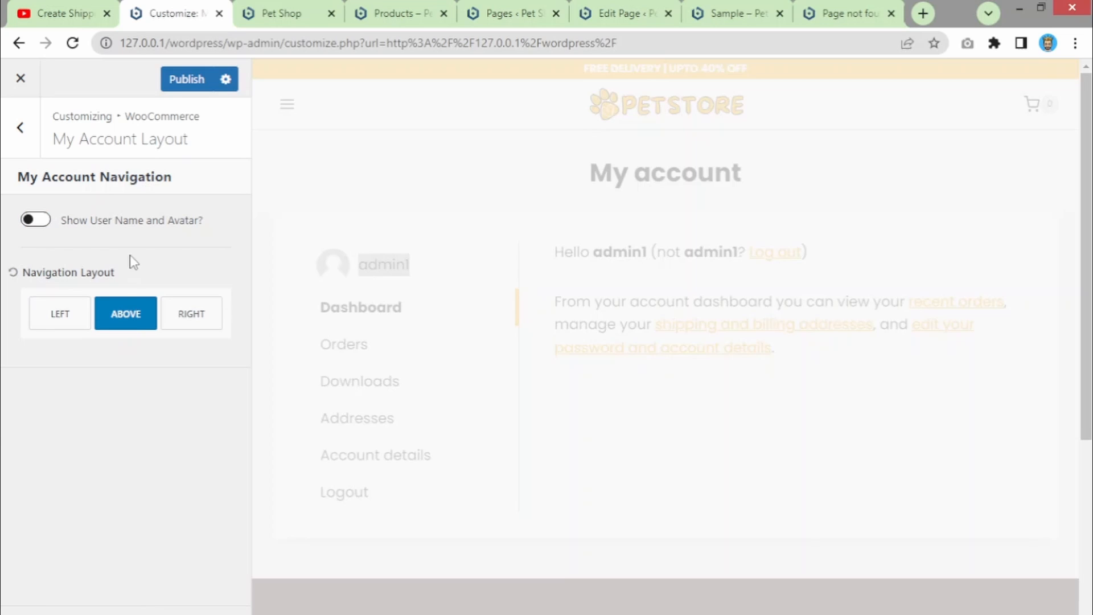
click(182, 81)
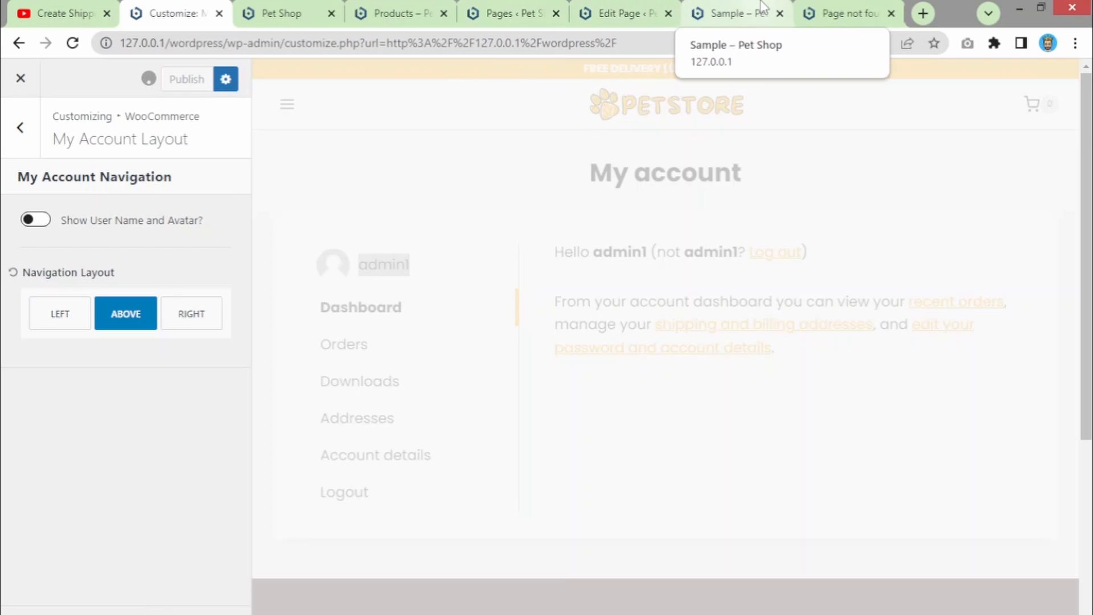
click(718, 12)
click(942, 134)
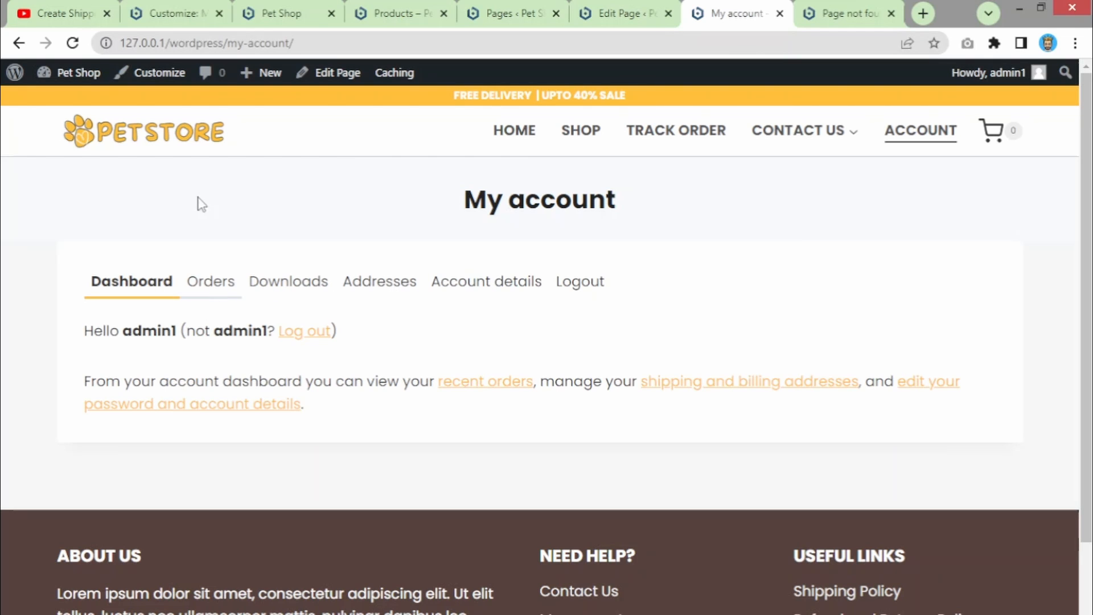
click(271, 8)
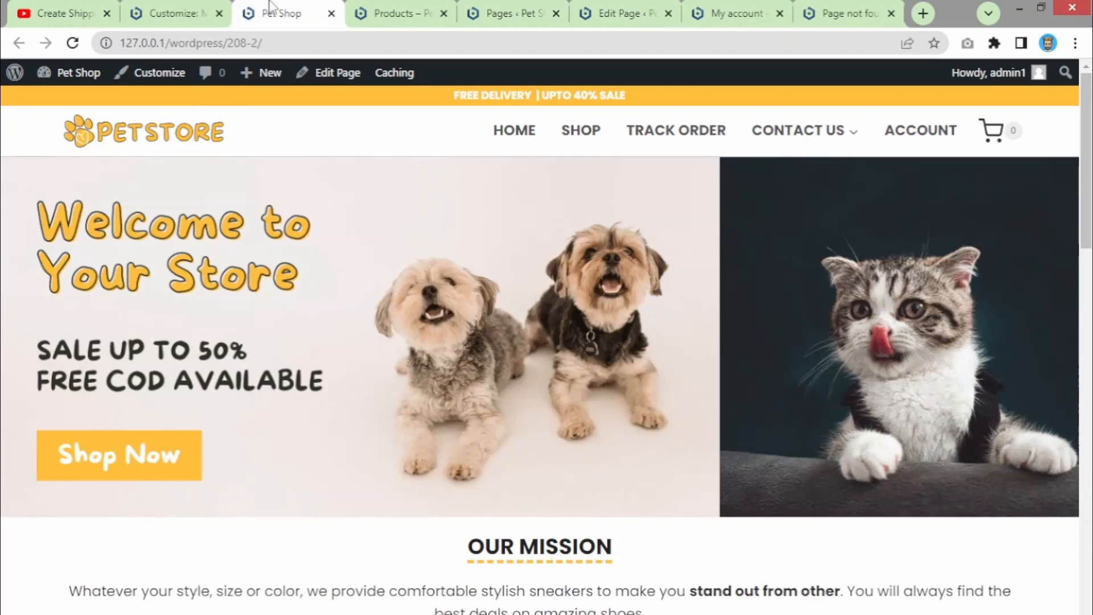
click(652, 9)
click(712, 10)
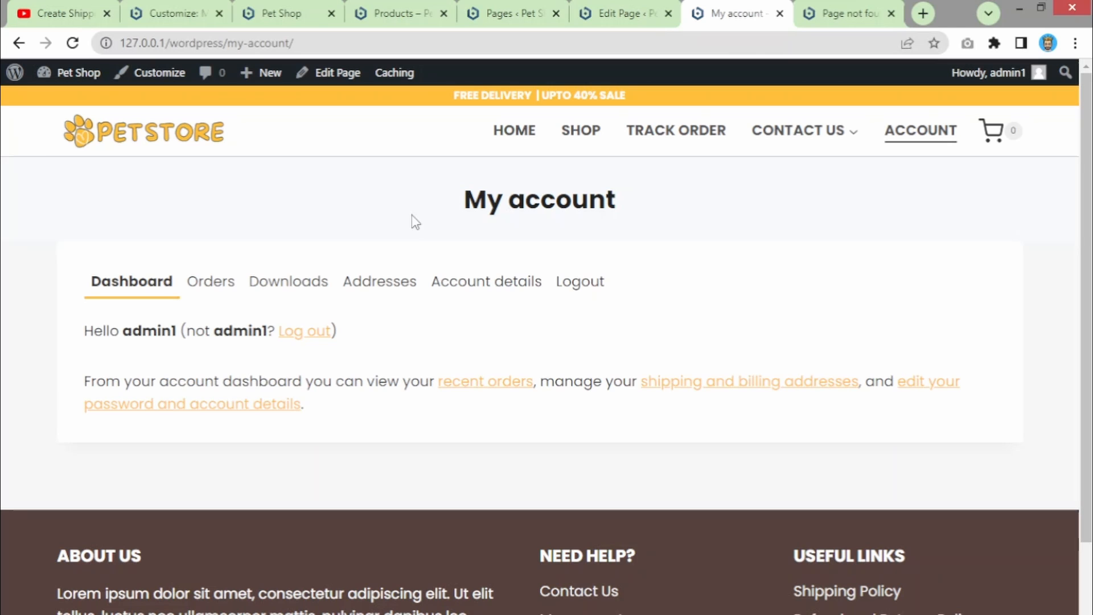
- Switch the My account navigation to the right side and return to the top-level customizer sections
click(182, 7)
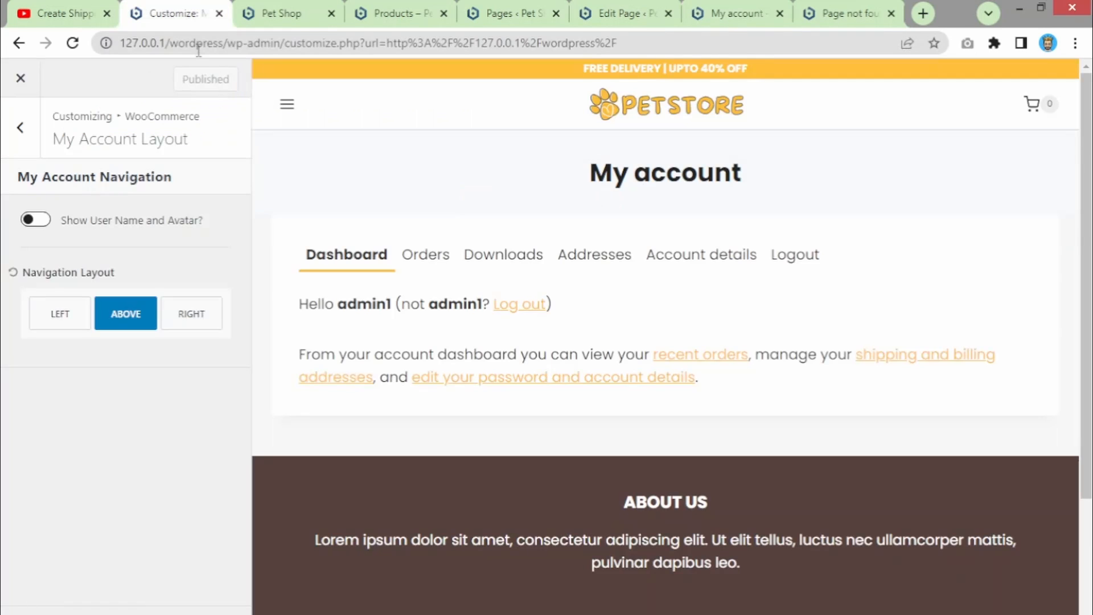
click(20, 128)
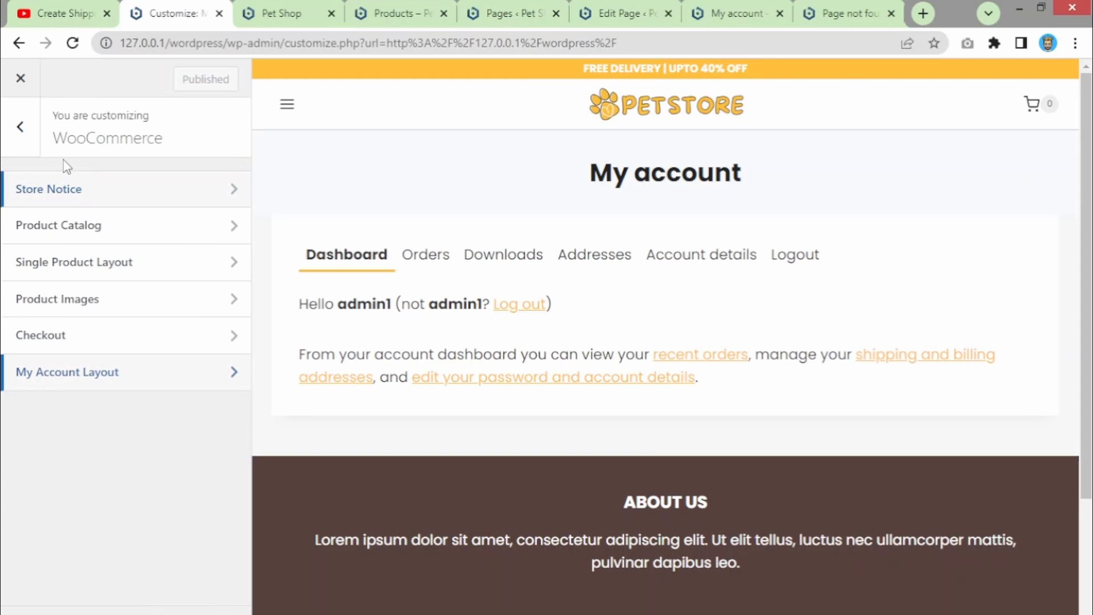
click(100, 380)
click(194, 317)
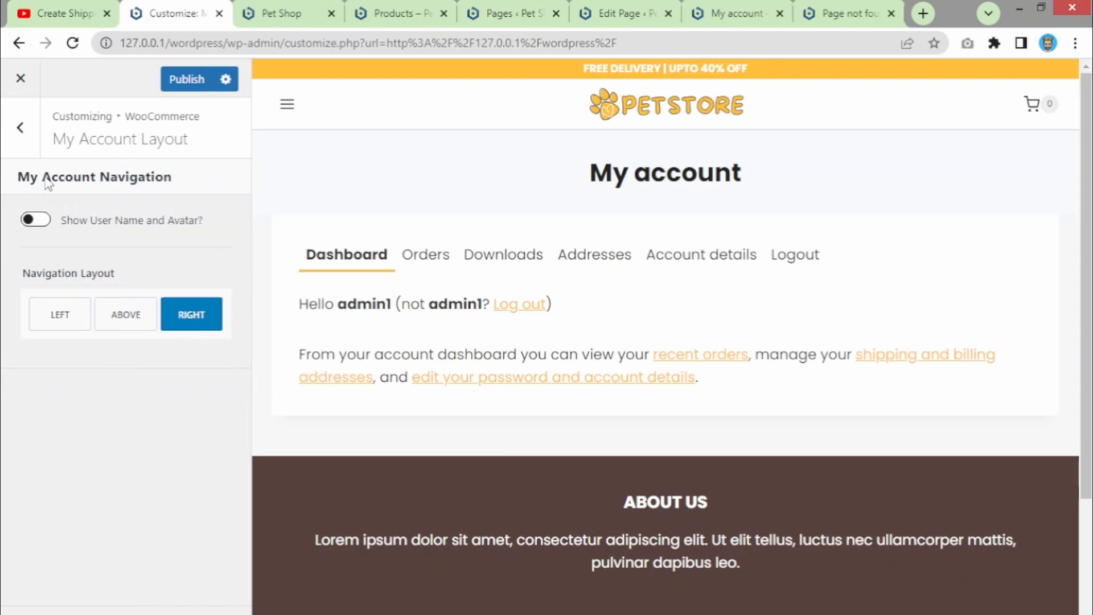
click(21, 128)
click(177, 88)
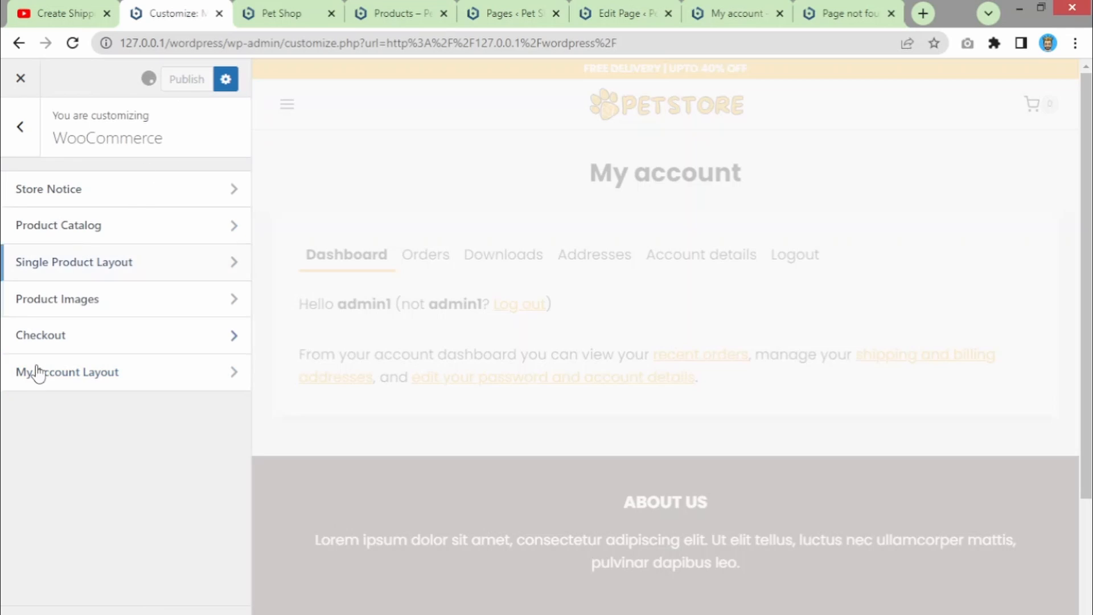
click(14, 145)
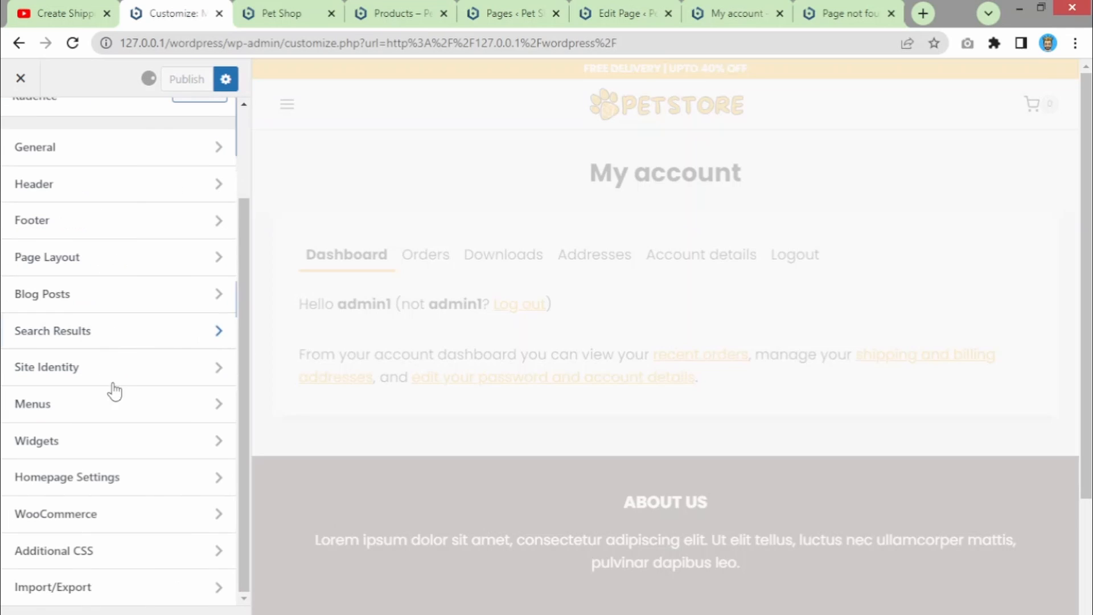
- Look over the empty Additional CSS and Import/Export sections, then switch to the store page tab
click(94, 562)
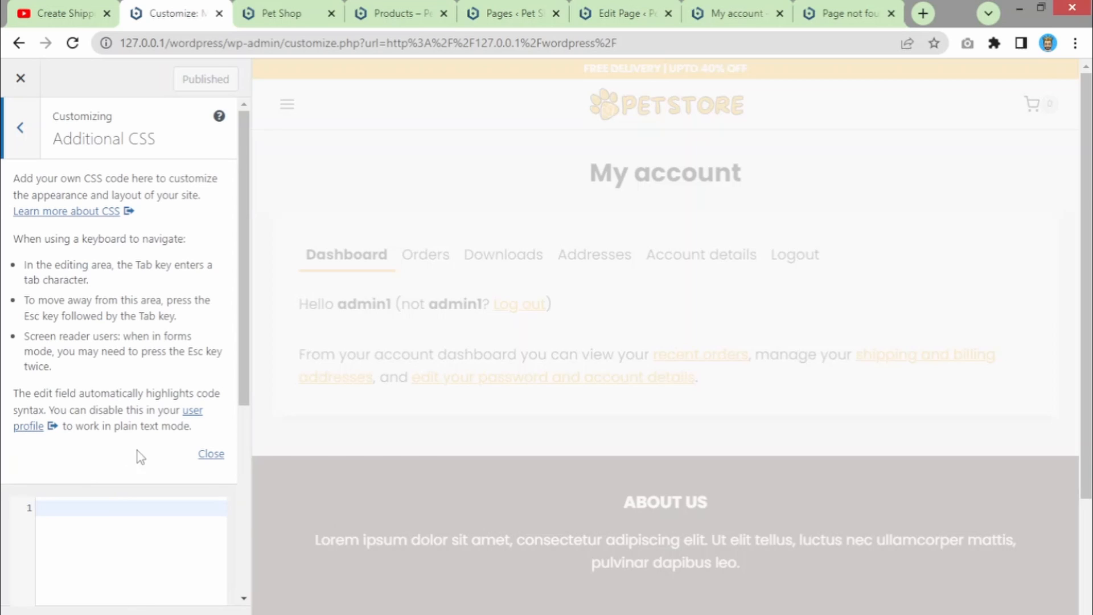
click(210, 454)
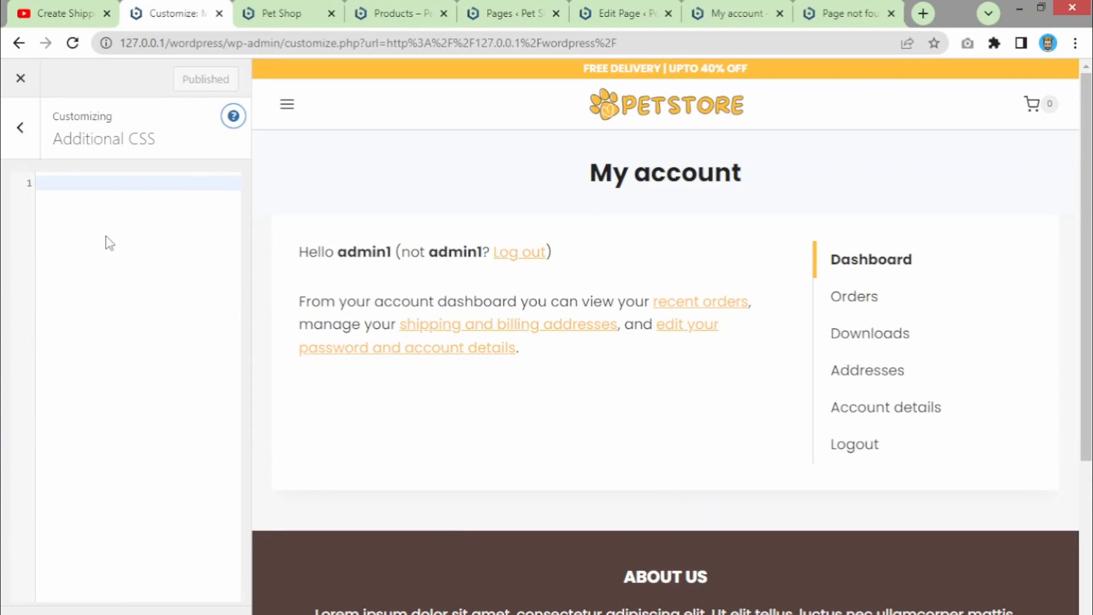
click(67, 181)
click(21, 129)
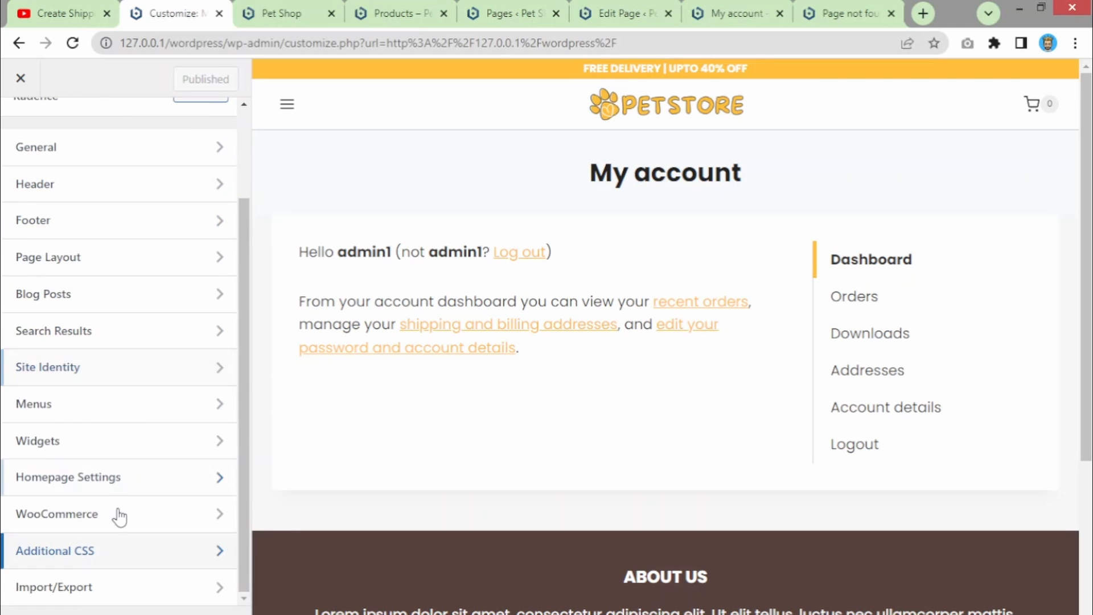
click(94, 598)
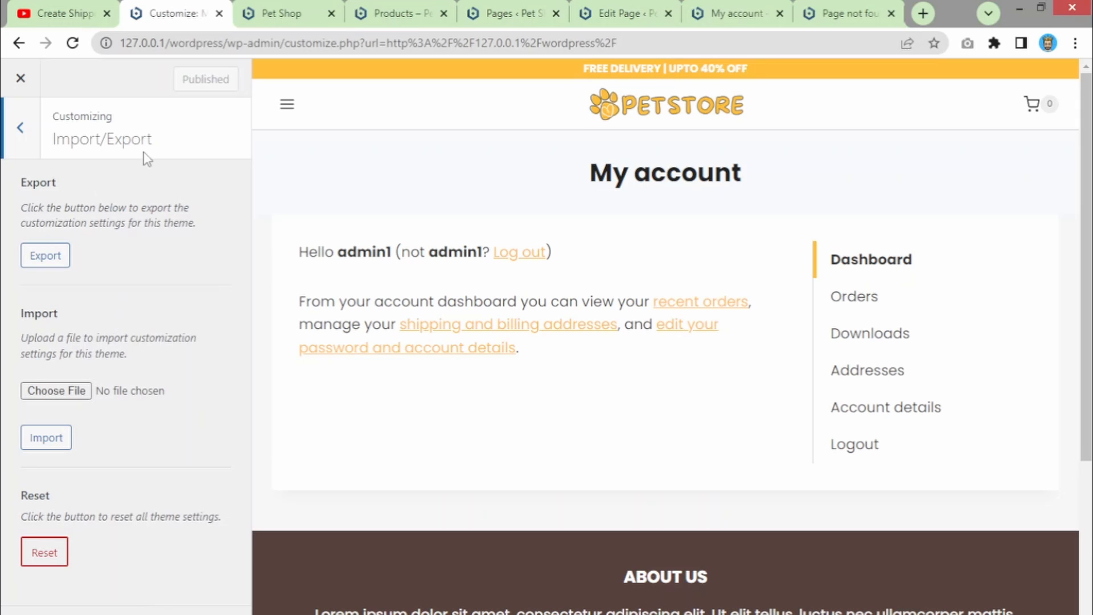
click(268, 12)
- Go from the Shop and My account pages to the WordPress admin dashboard
click(378, 6)
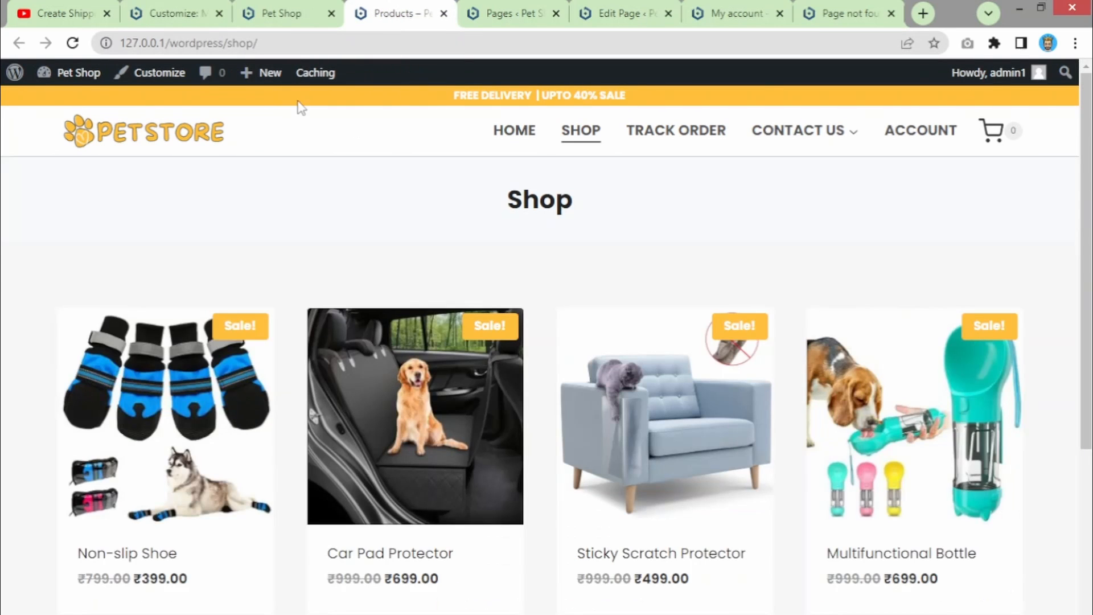
click(749, 8)
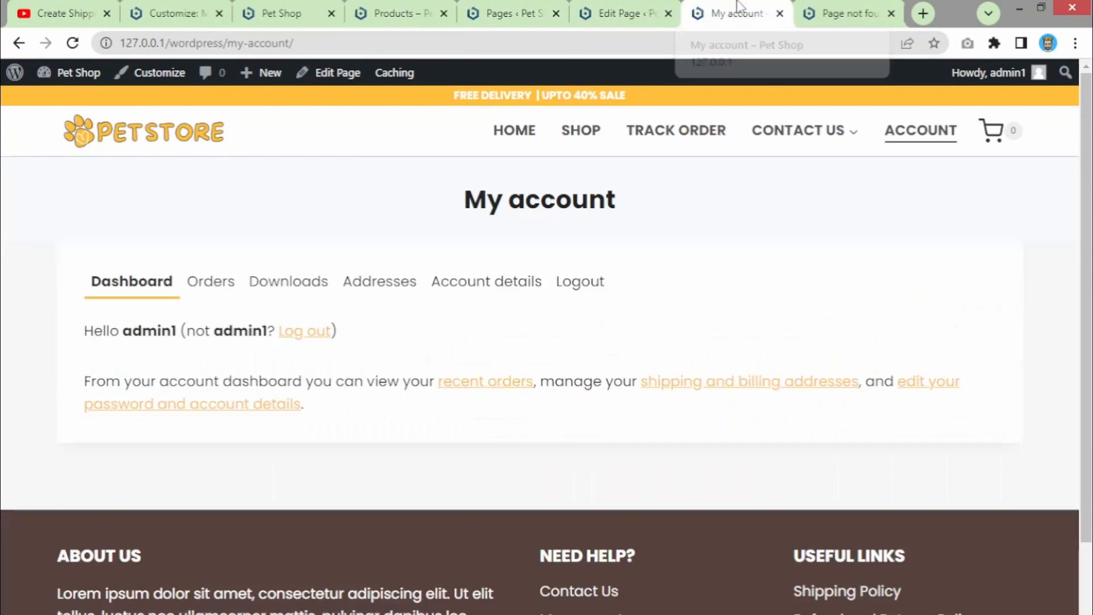
click(67, 79)
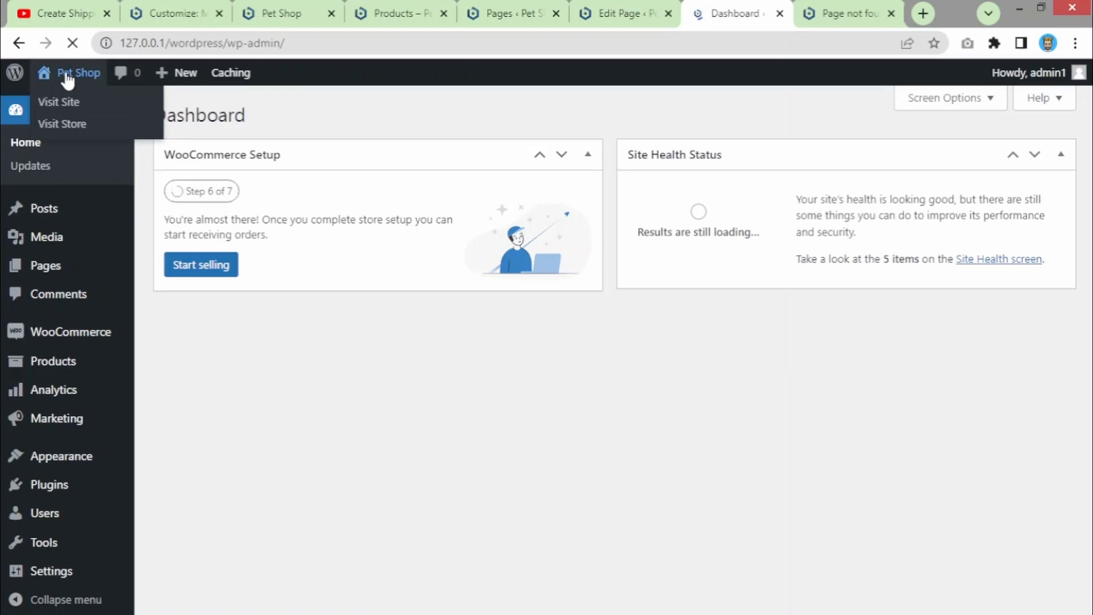
- Check the installed plugins (Kadence Blocks, Kadence Starter Templates, WooCommerce), then return to the customizer
mouse_move(68, 491)
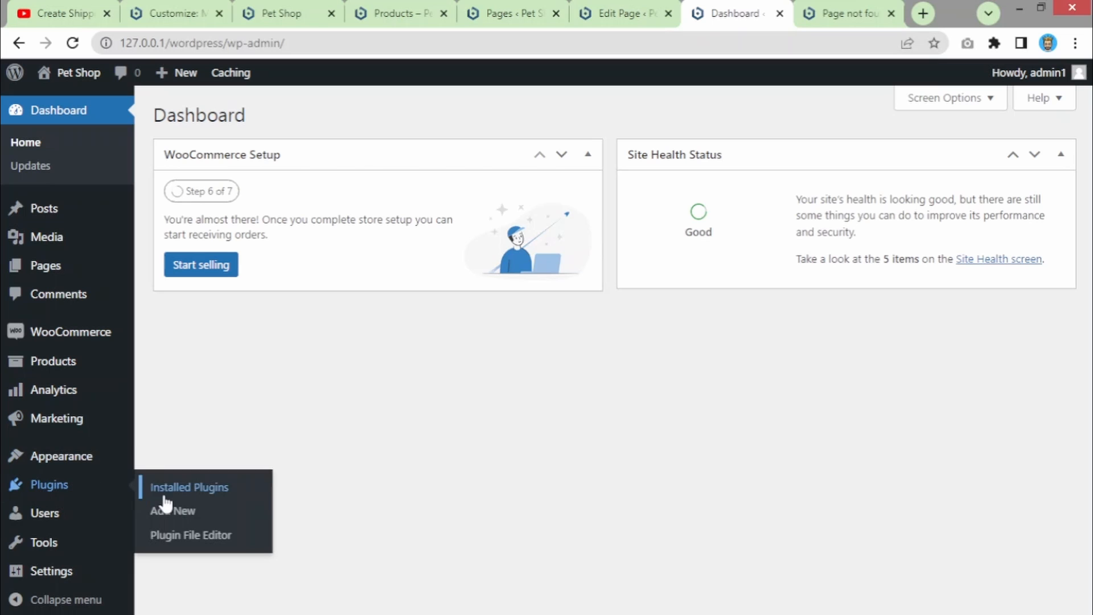
click(189, 489)
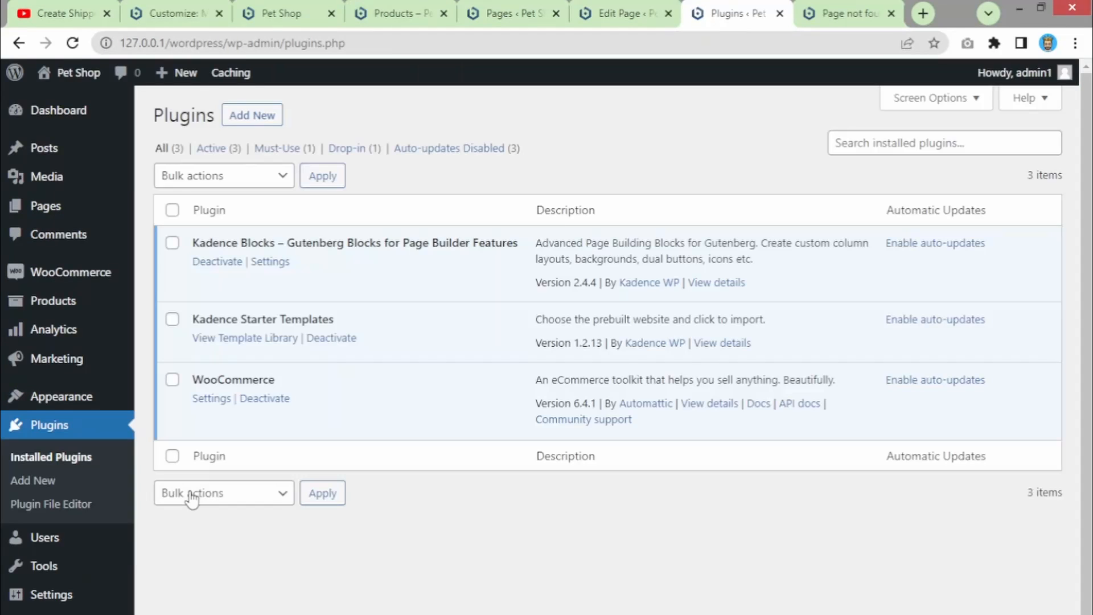
drag(346, 322, 193, 320)
click(188, 12)
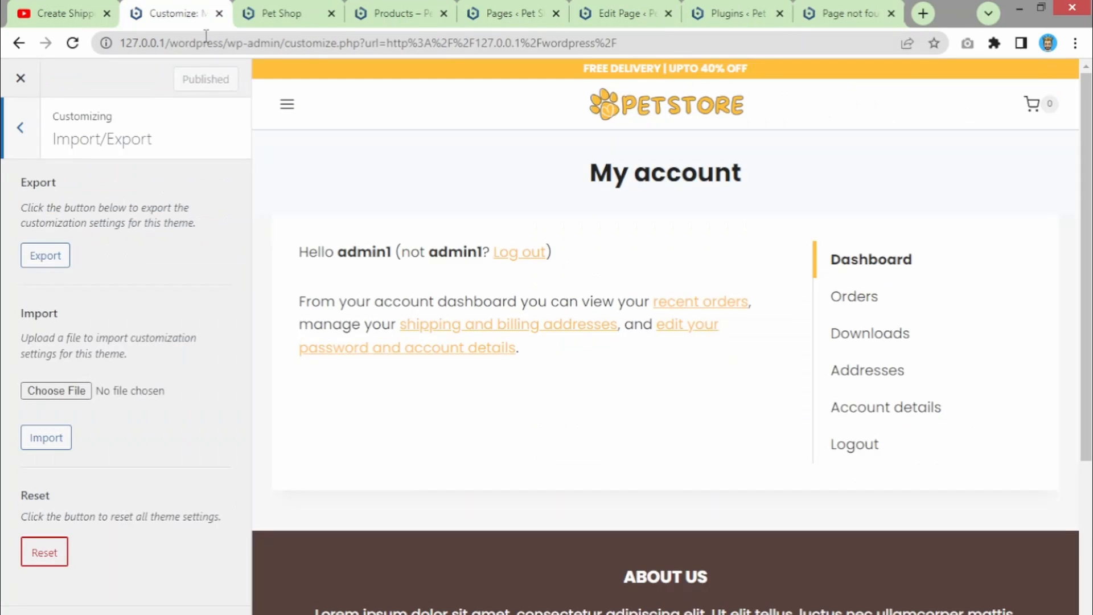
- Export the Kadence theme customization settings to a file and dismiss the downloads bar
click(38, 261)
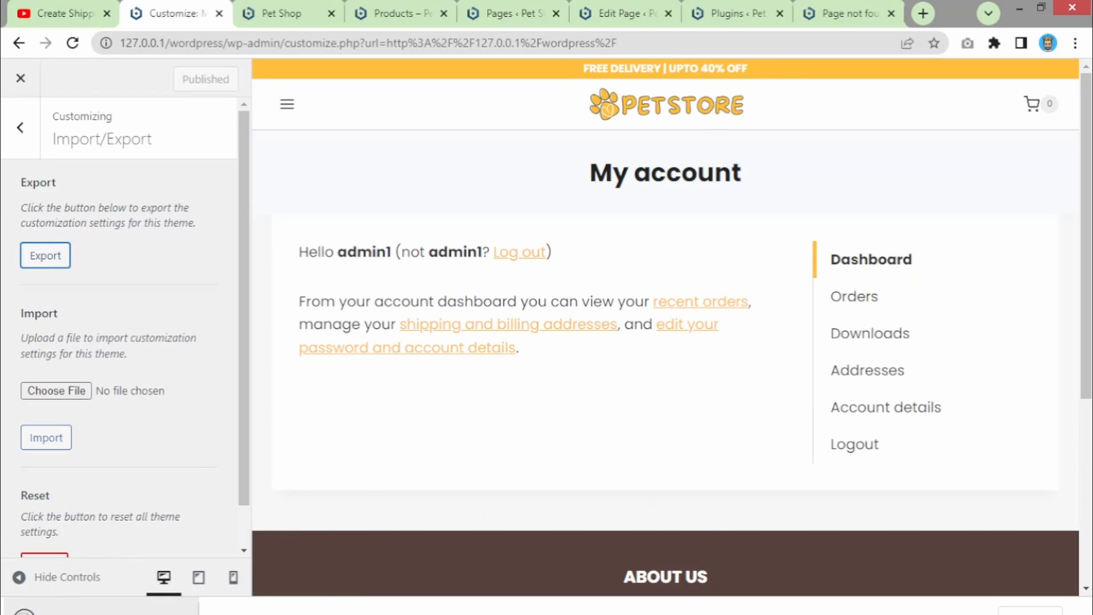
right_click(138, 614)
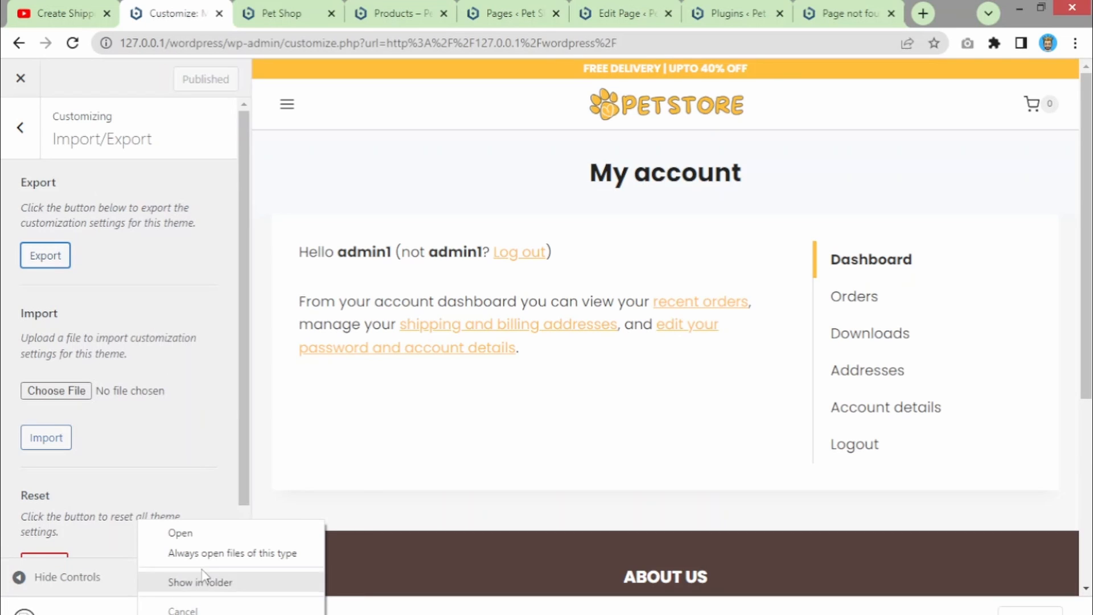
click(205, 423)
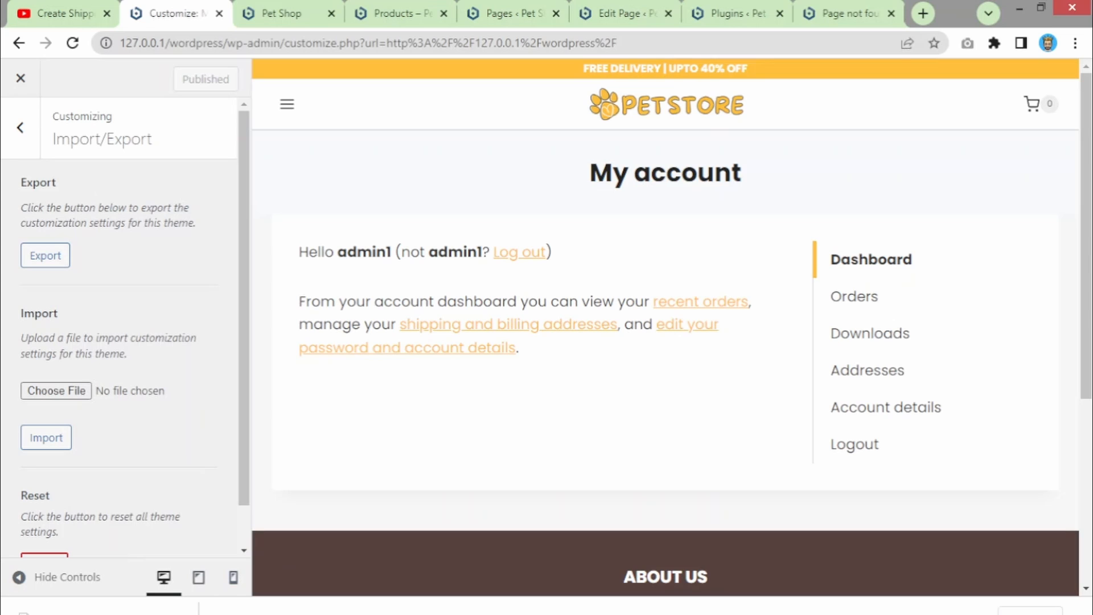
click(1078, 614)
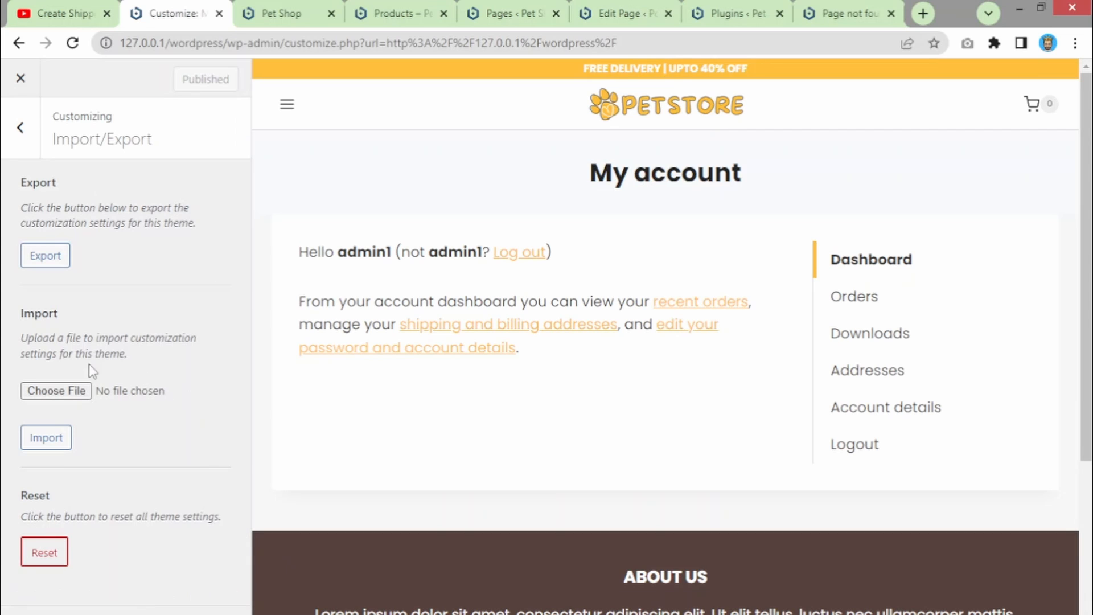
- Start choosing an import file, then go back to the section list and close the customizer
click(57, 399)
click(25, 143)
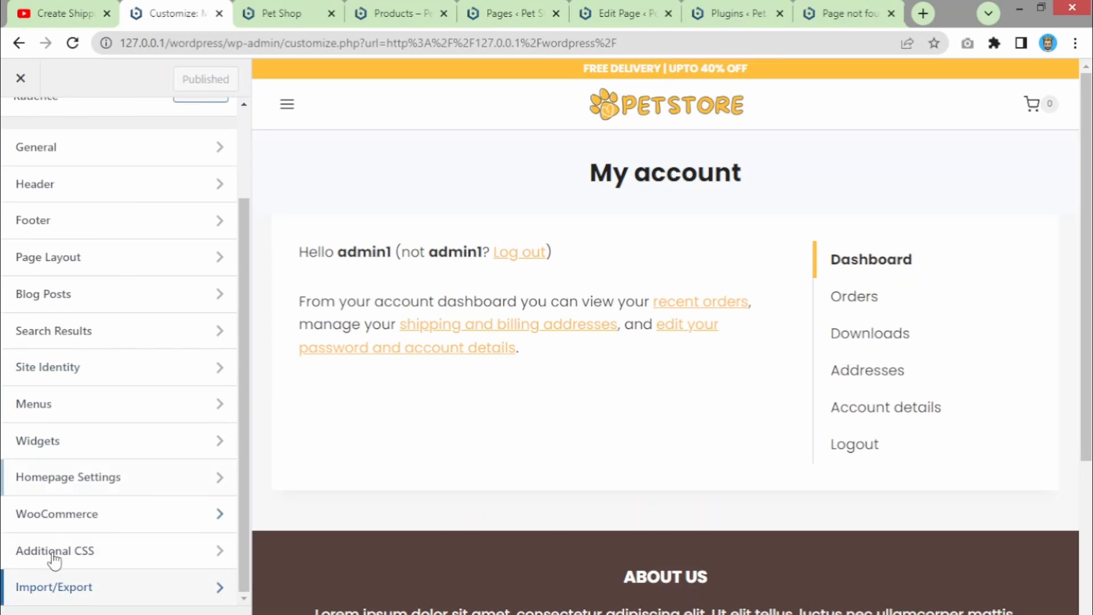
scroll(153, 473, up, 2)
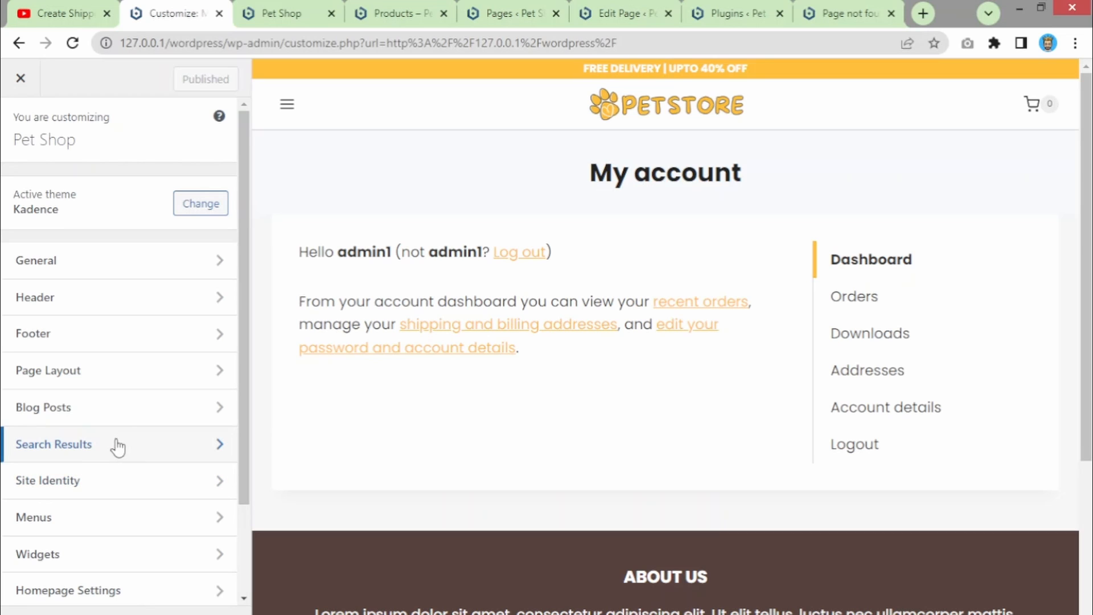
scroll(105, 450, down, 2)
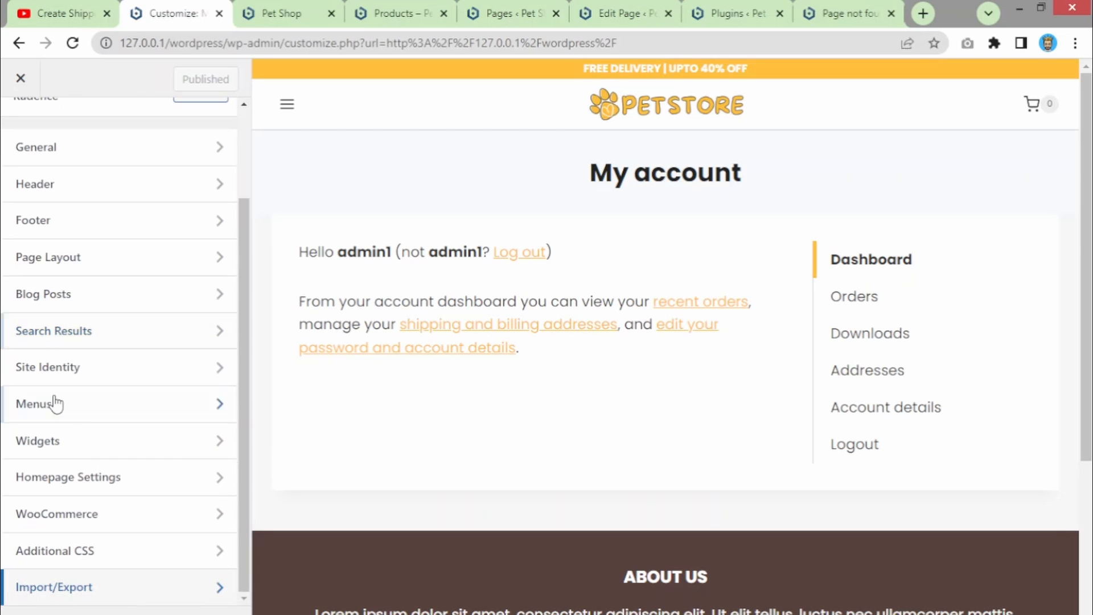
scroll(34, 222, up, 2)
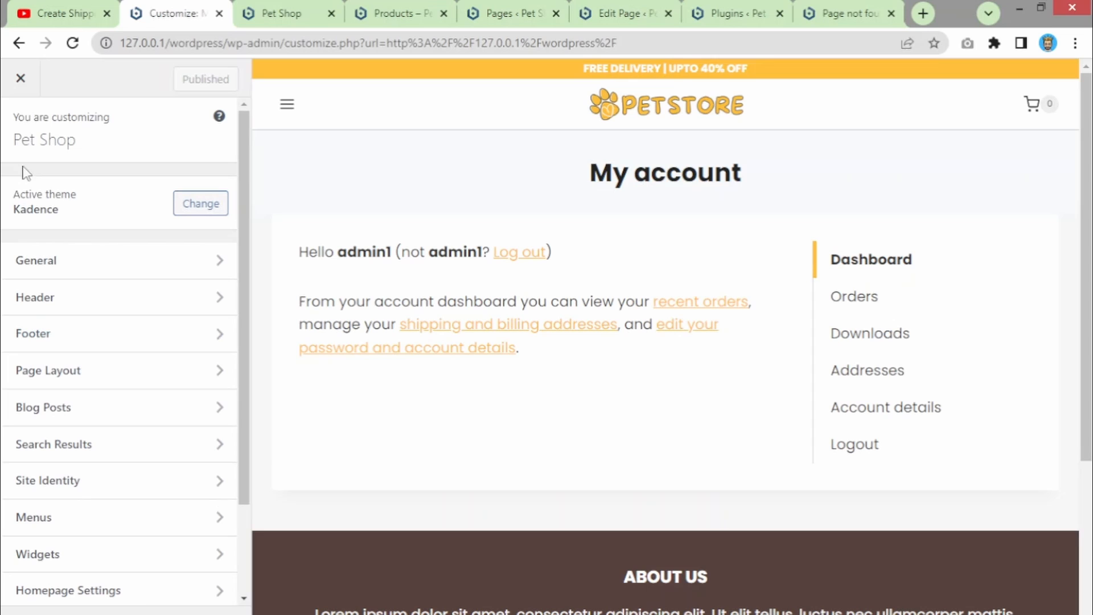
click(20, 78)
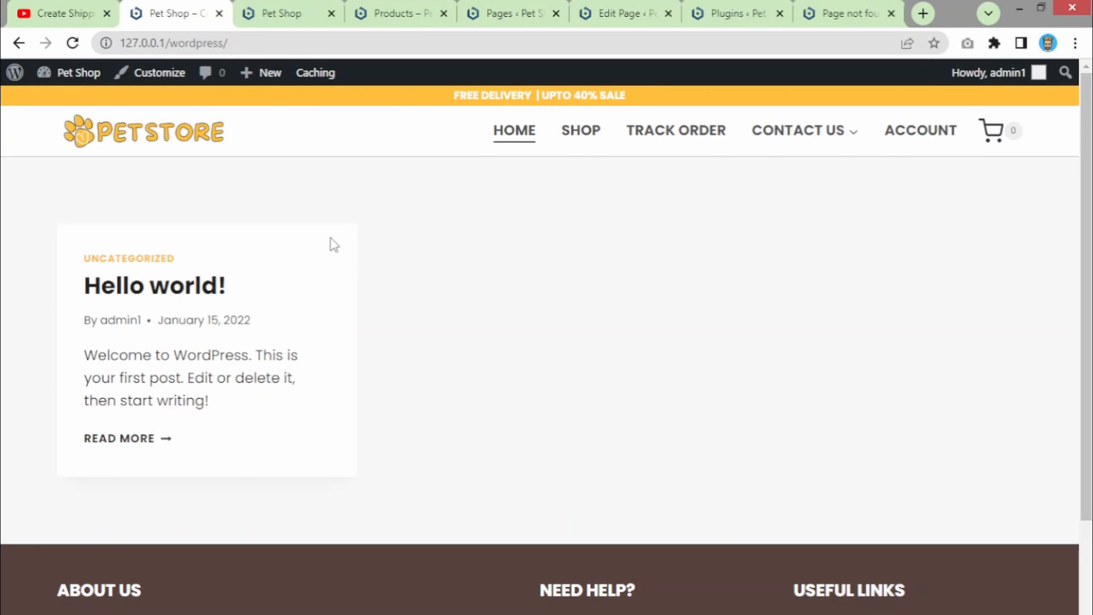
- Open Customize from the admin bar on the Pet Shop home page
click(155, 77)
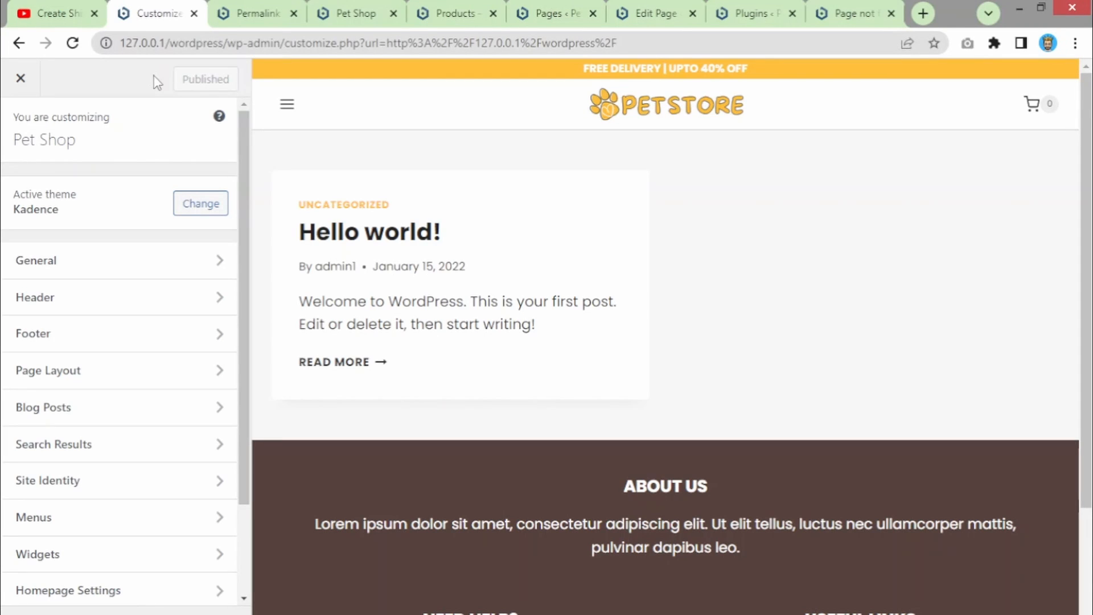
- Try A static page in Homepage Settings, revert to Your latest posts, then switch to Permalink Settings
scroll(80, 447, down, 2)
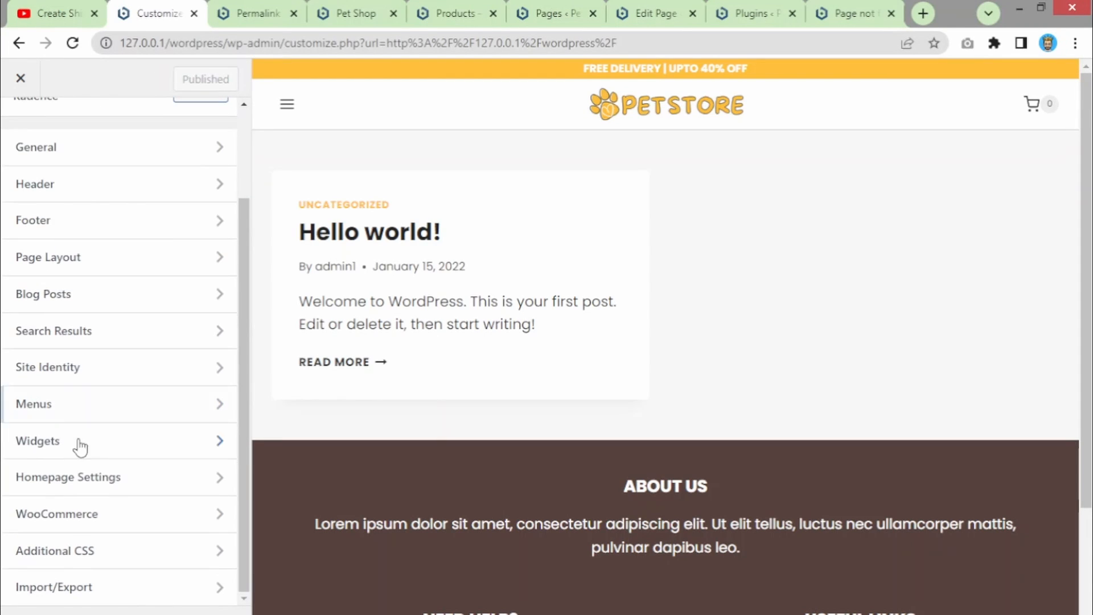
click(92, 491)
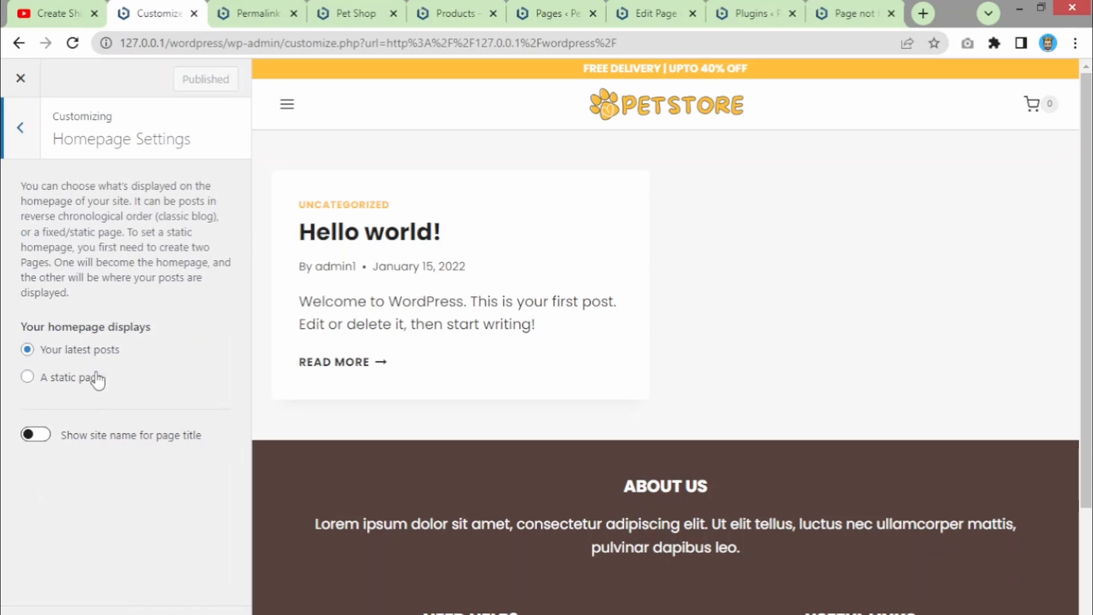
click(20, 142)
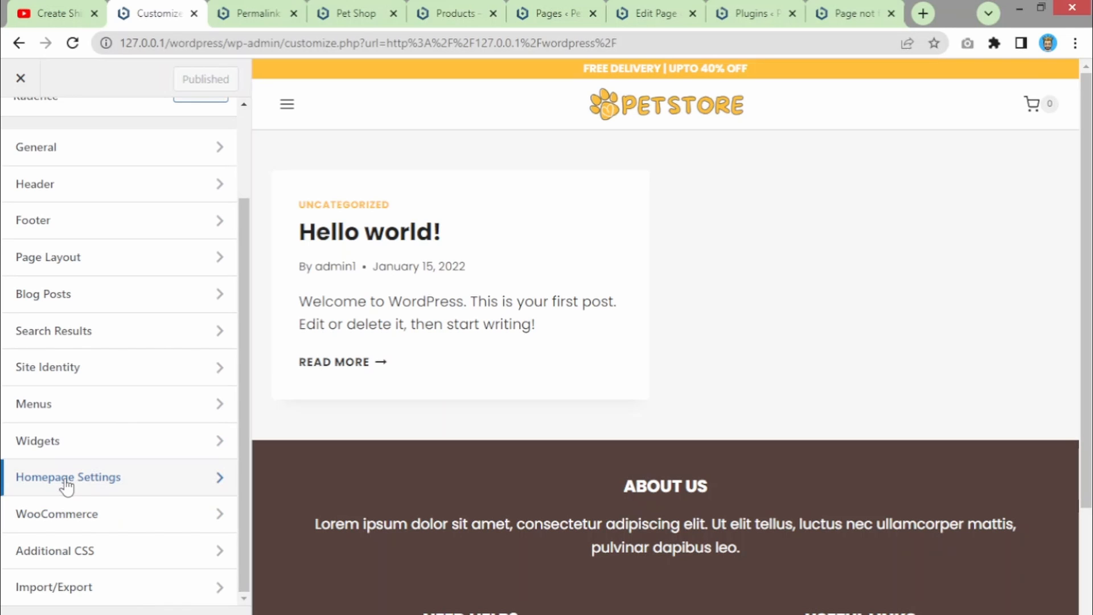
click(64, 481)
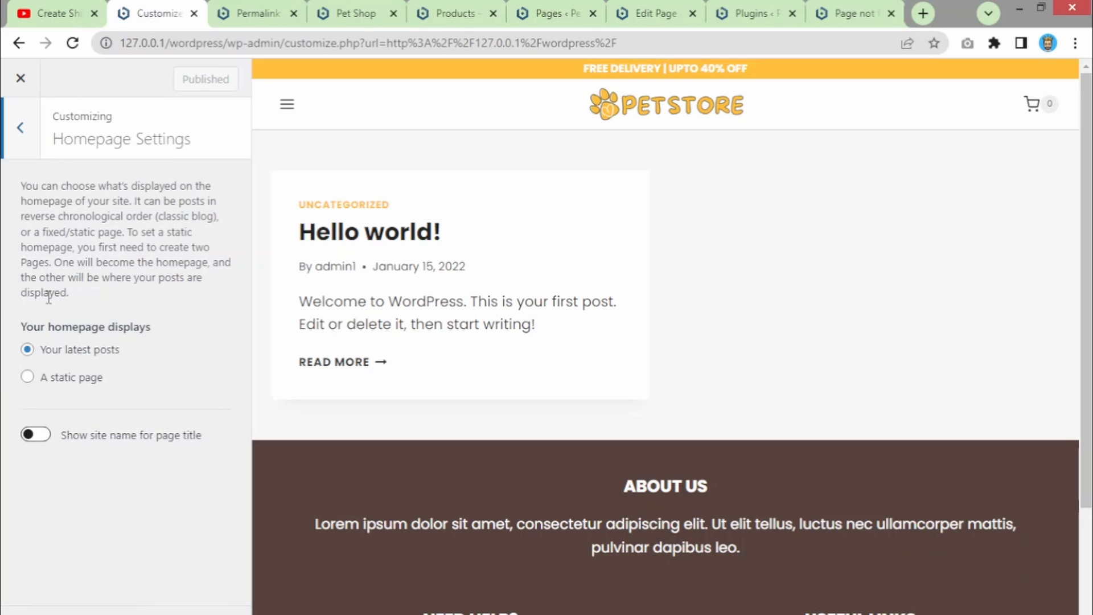
click(27, 377)
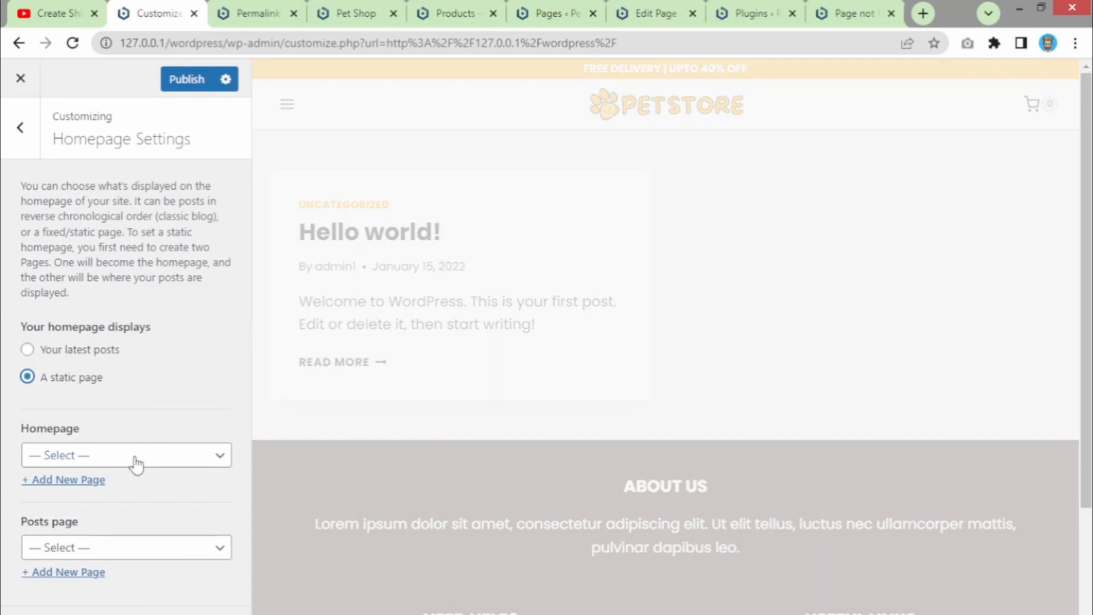
click(131, 462)
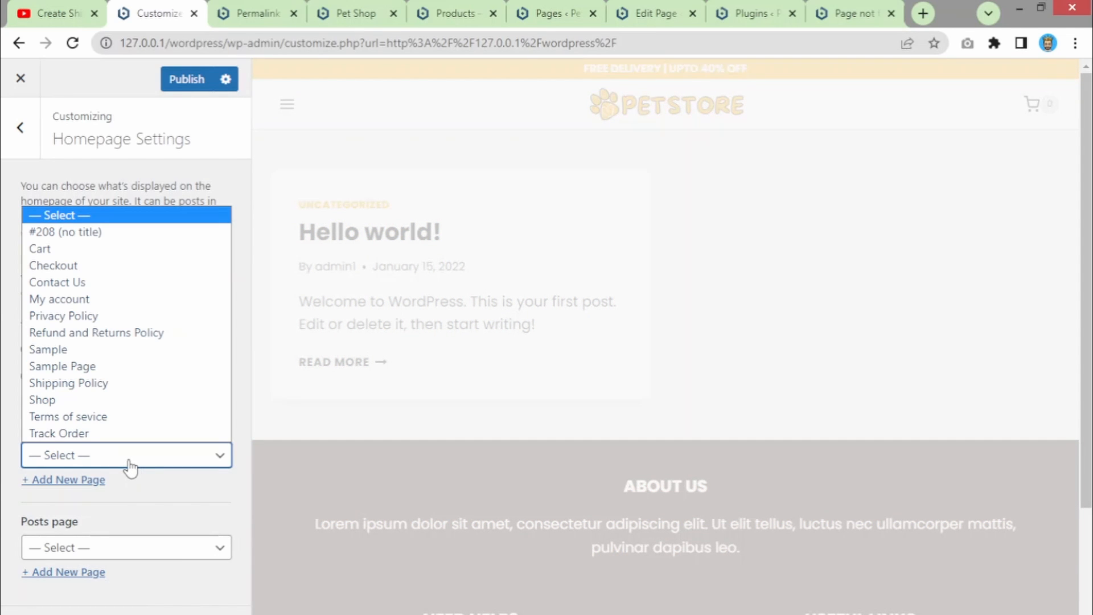
click(128, 464)
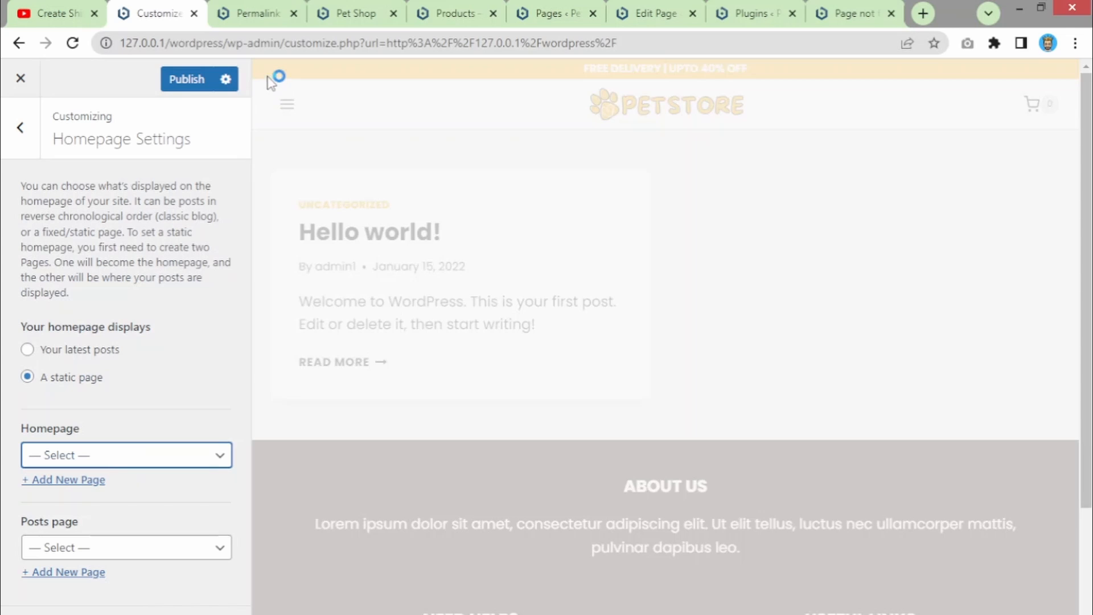
click(27, 350)
click(260, 17)
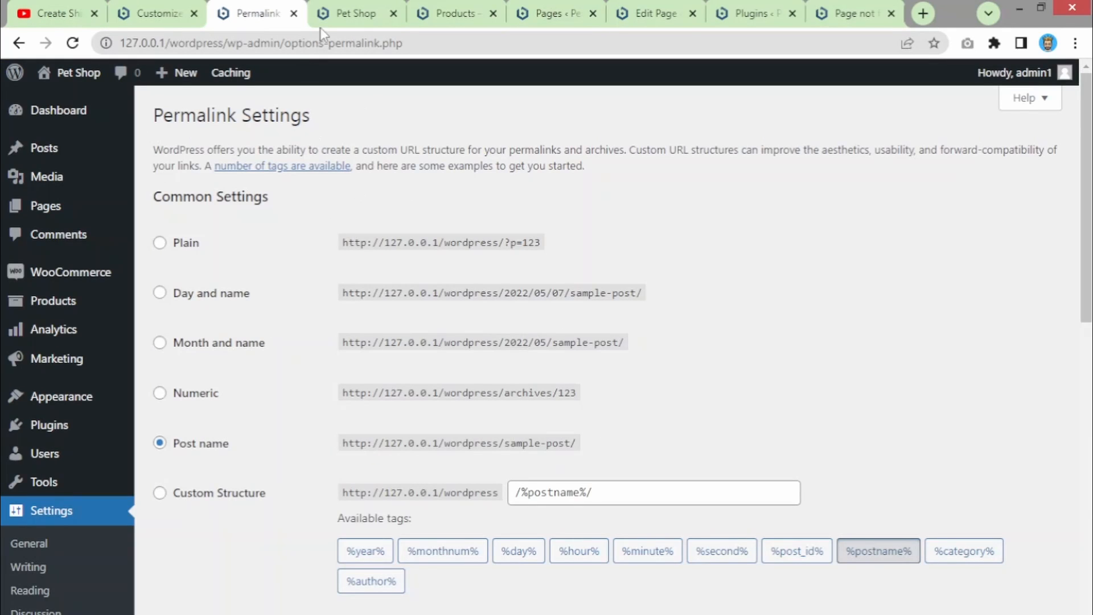
- From Pages > All Pages, add a new page and switch to its editor tab
mouse_move(54, 180)
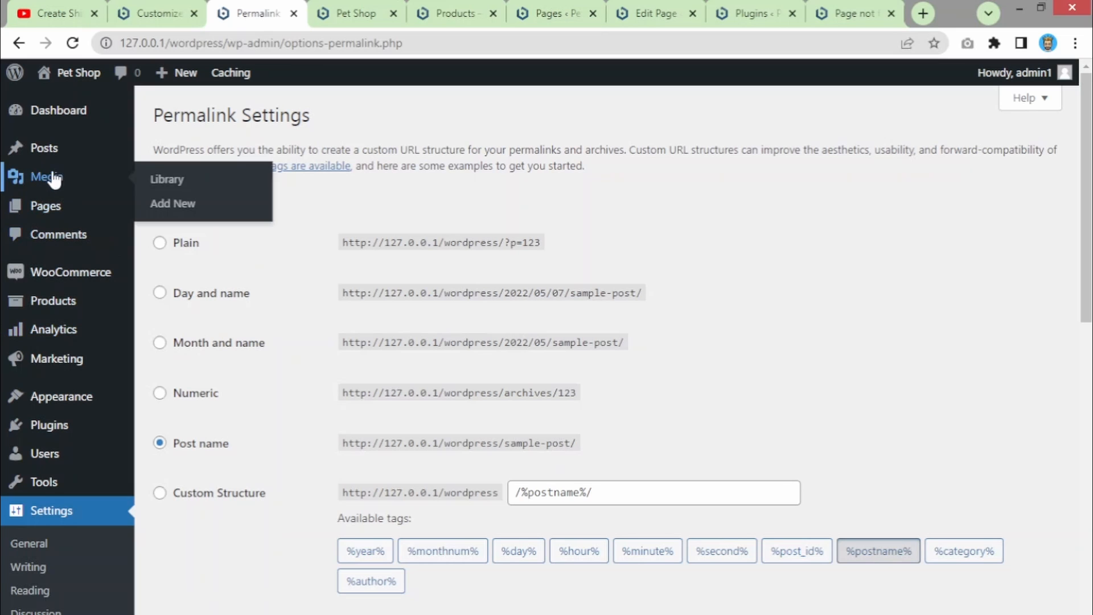
mouse_move(46, 206)
click(167, 213)
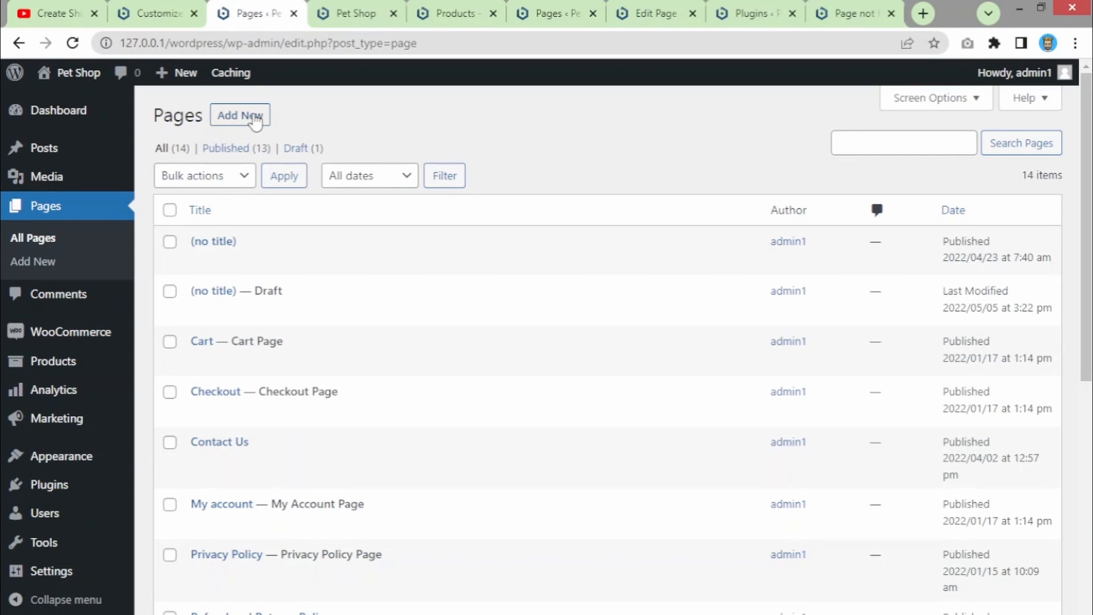
ctrl+click(255, 117)
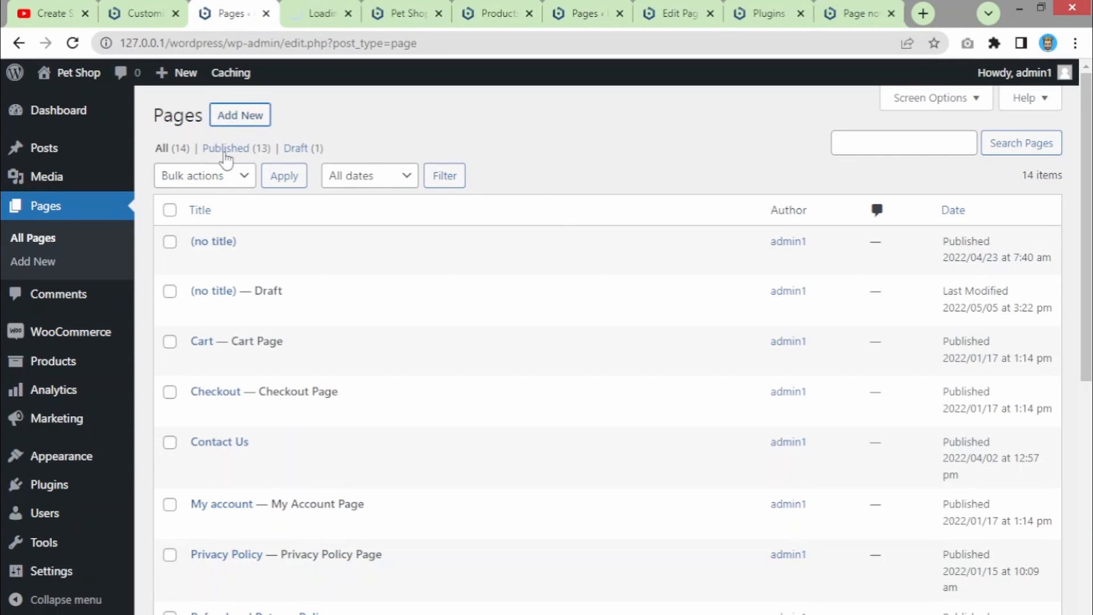
click(323, 10)
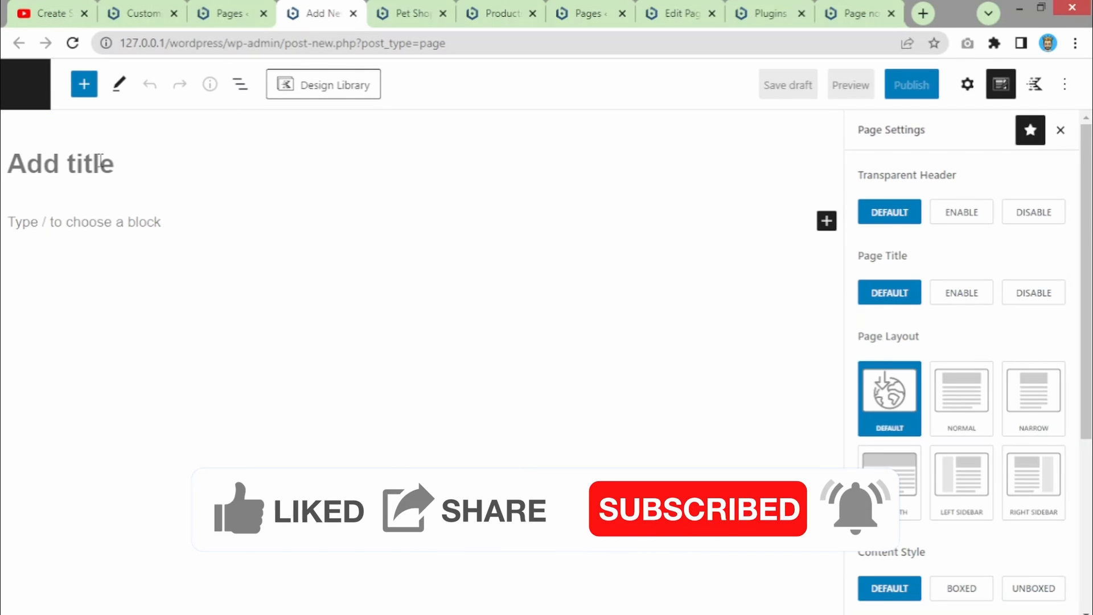
- Title the new page 'Home' and look at the publish visibility options before backing out
text(Home)
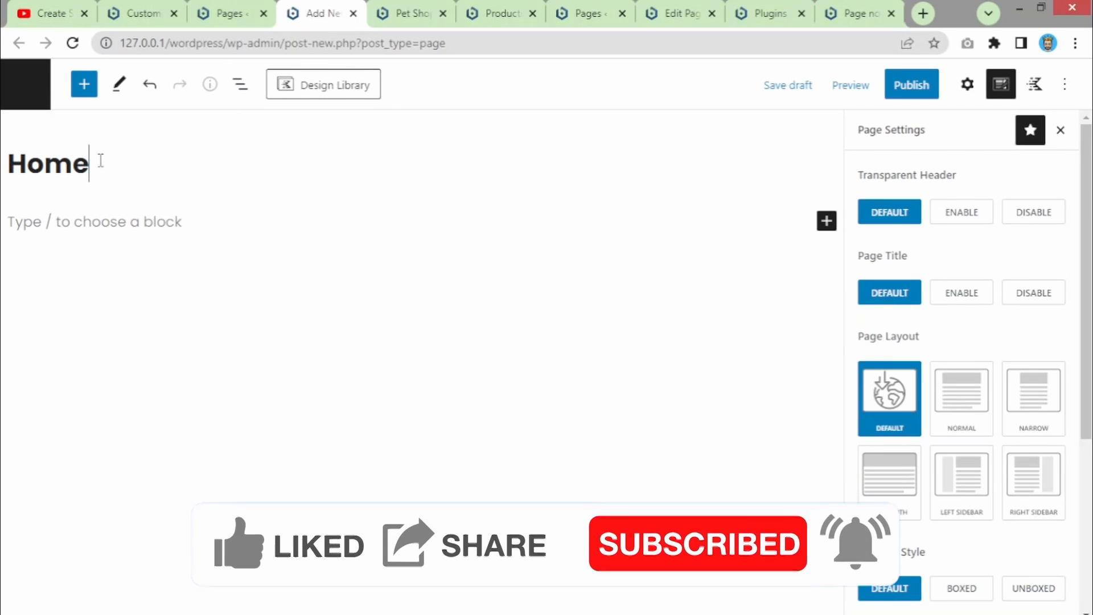
click(920, 86)
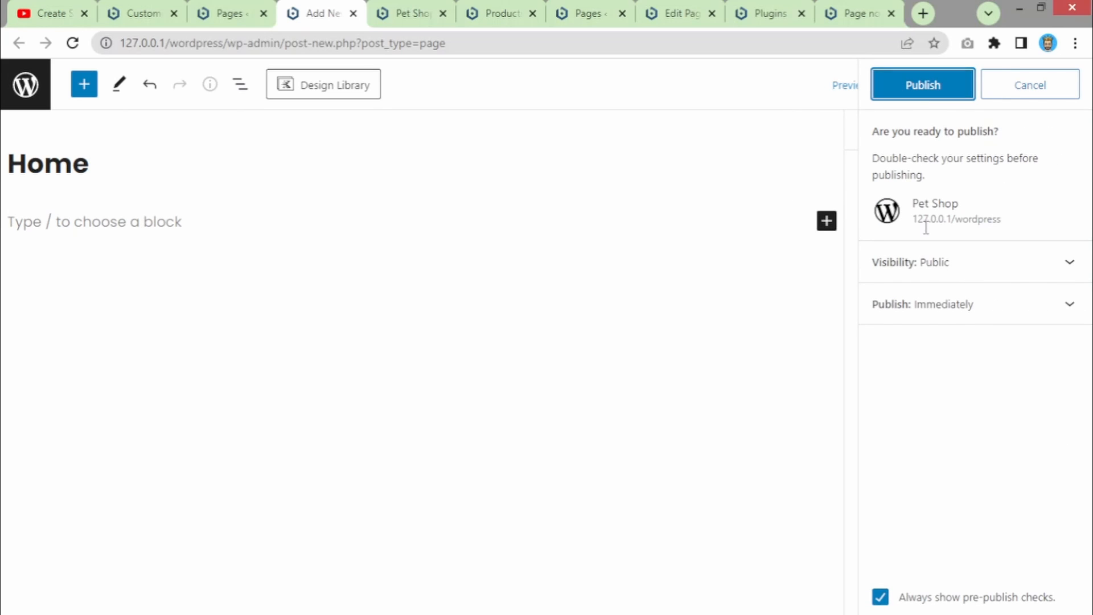
click(957, 267)
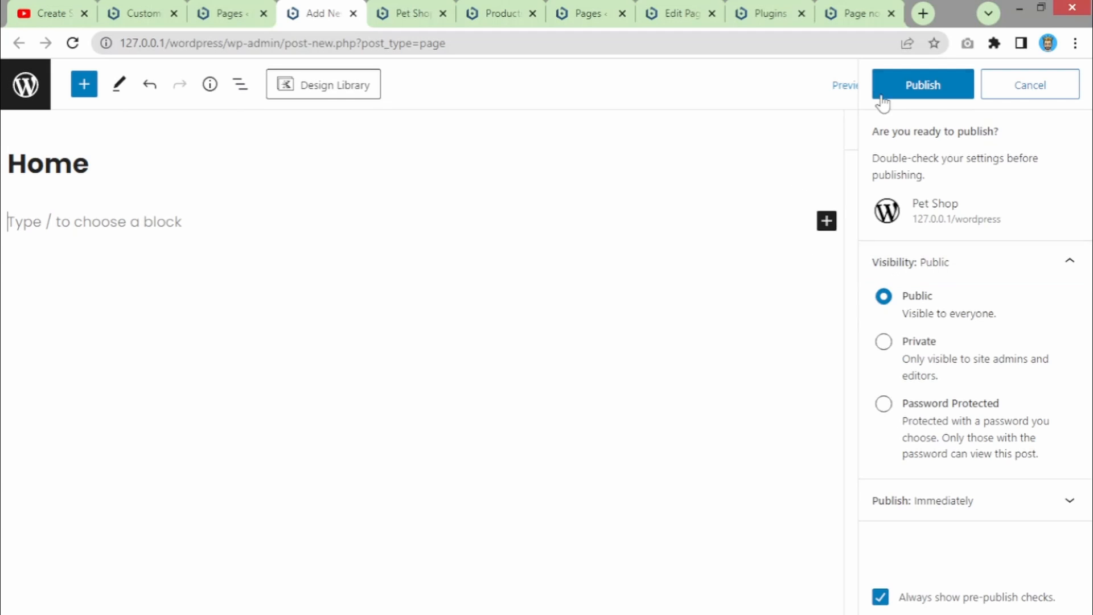
click(1003, 91)
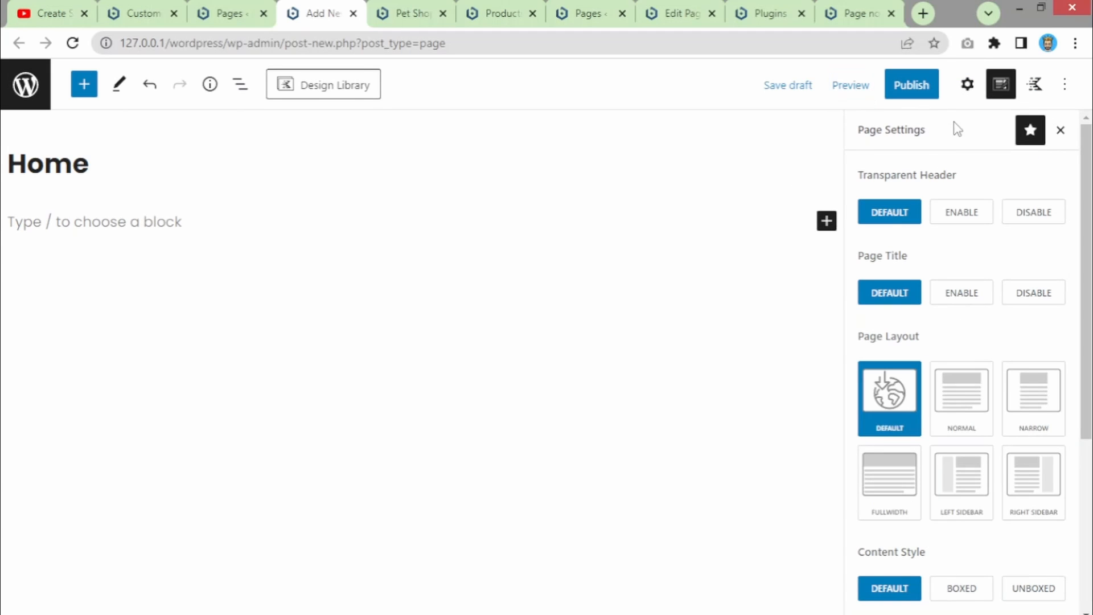
- Look through the block and Kadence sidebar settings, then publish the Home page
click(1000, 84)
click(966, 85)
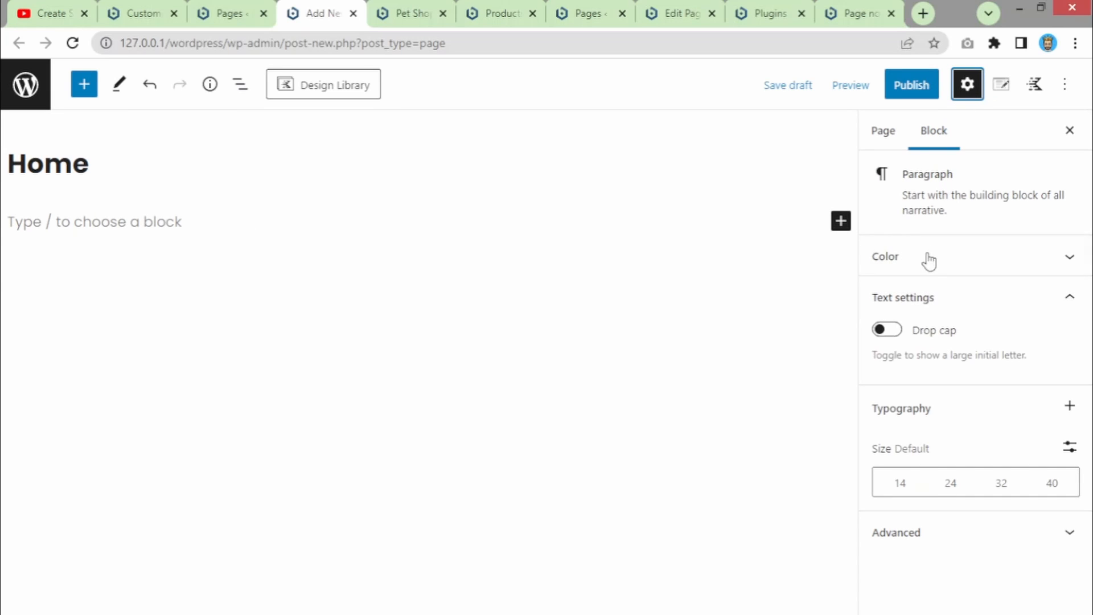
click(930, 535)
scroll(905, 484, down, 3)
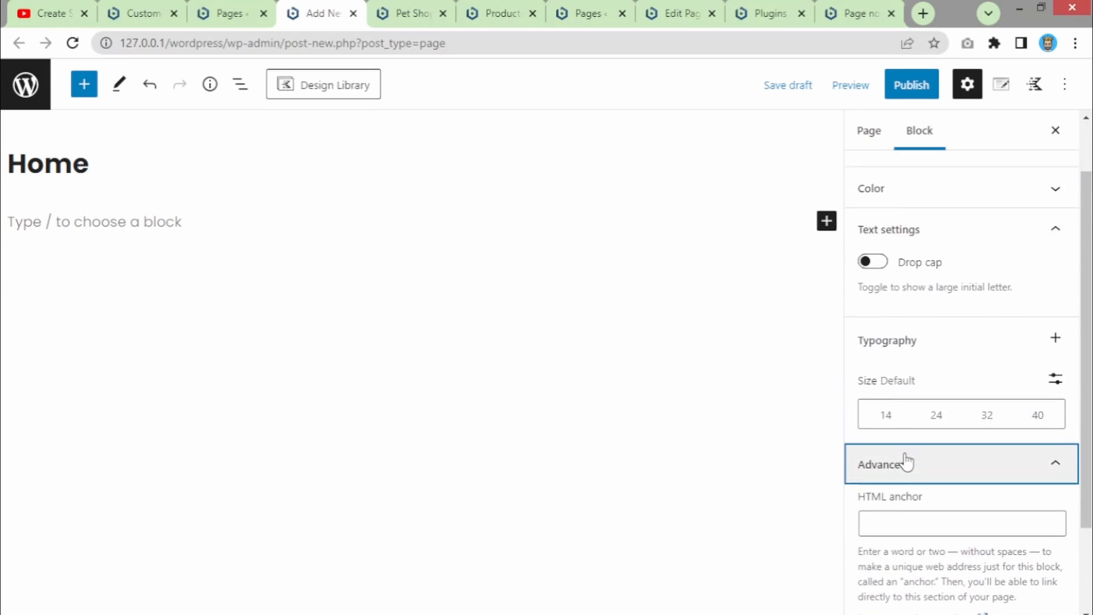
scroll(906, 460, up, 3)
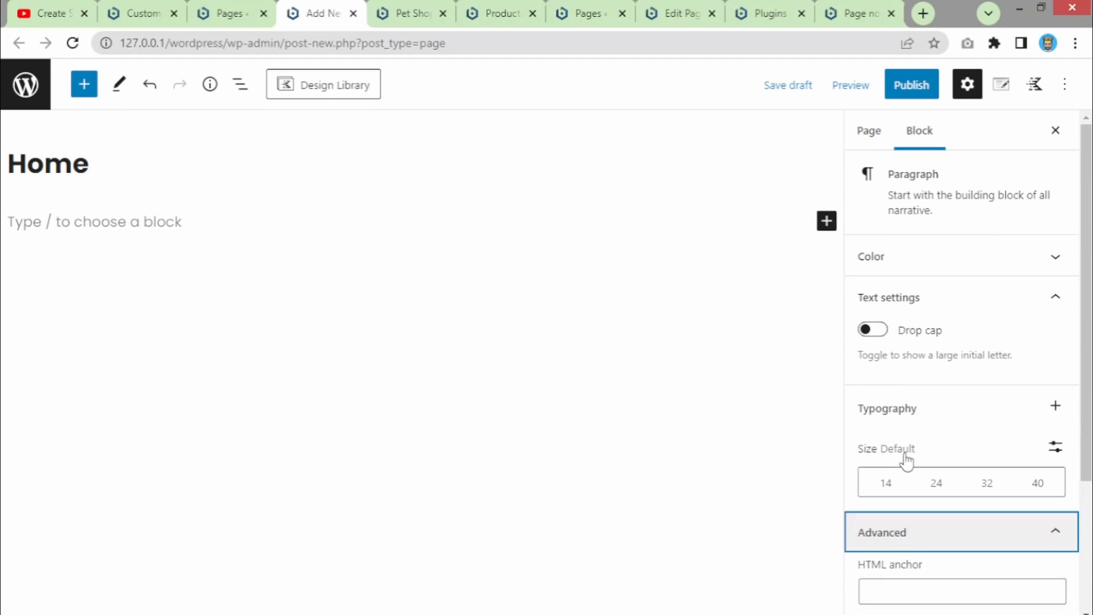
click(1037, 87)
click(1006, 97)
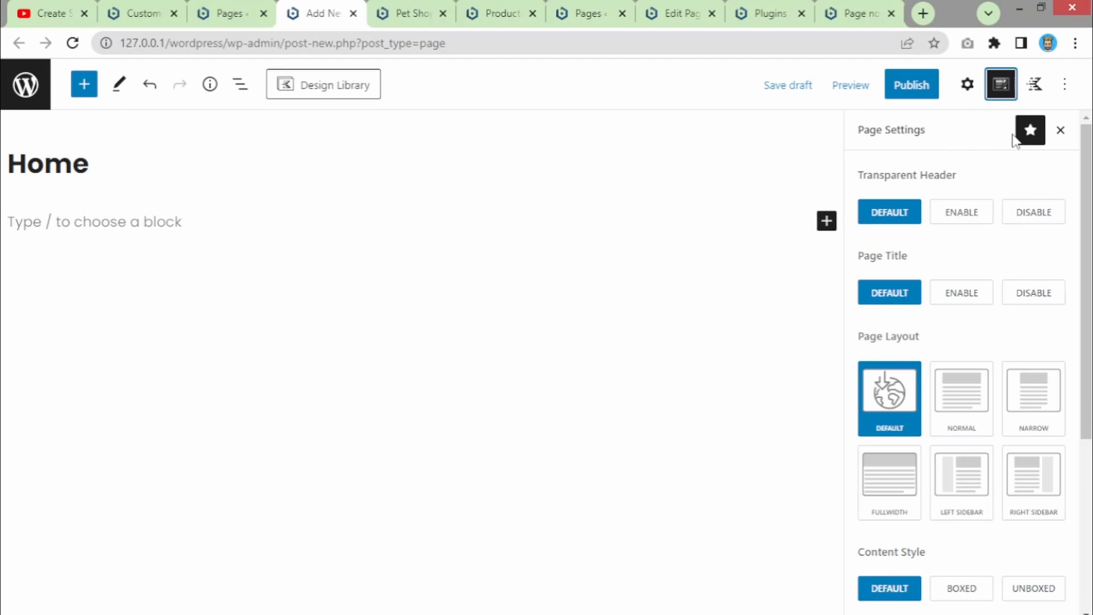
click(909, 92)
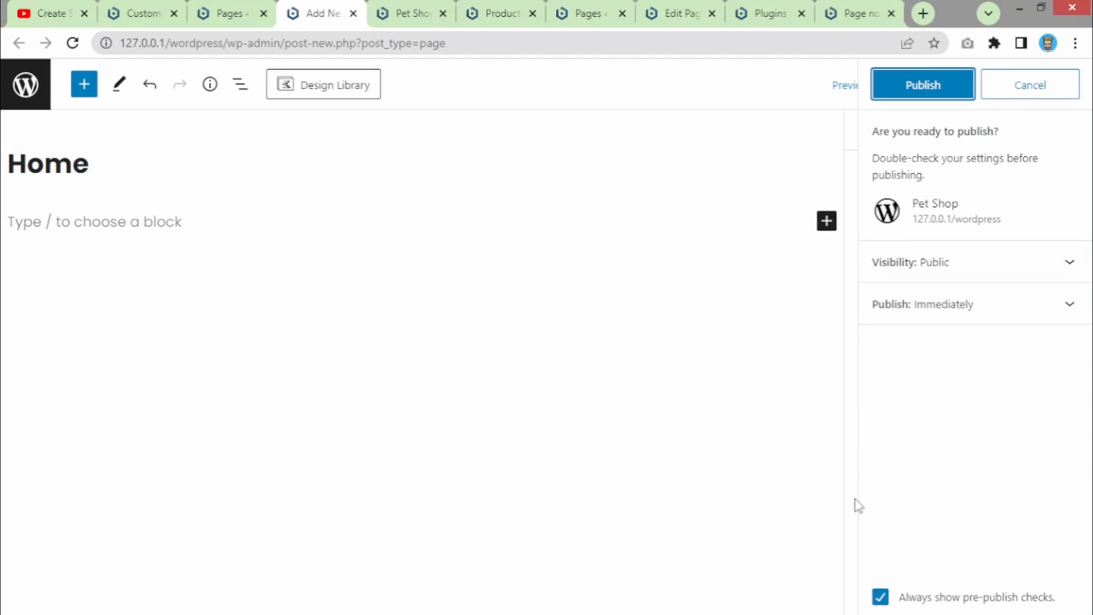
click(922, 87)
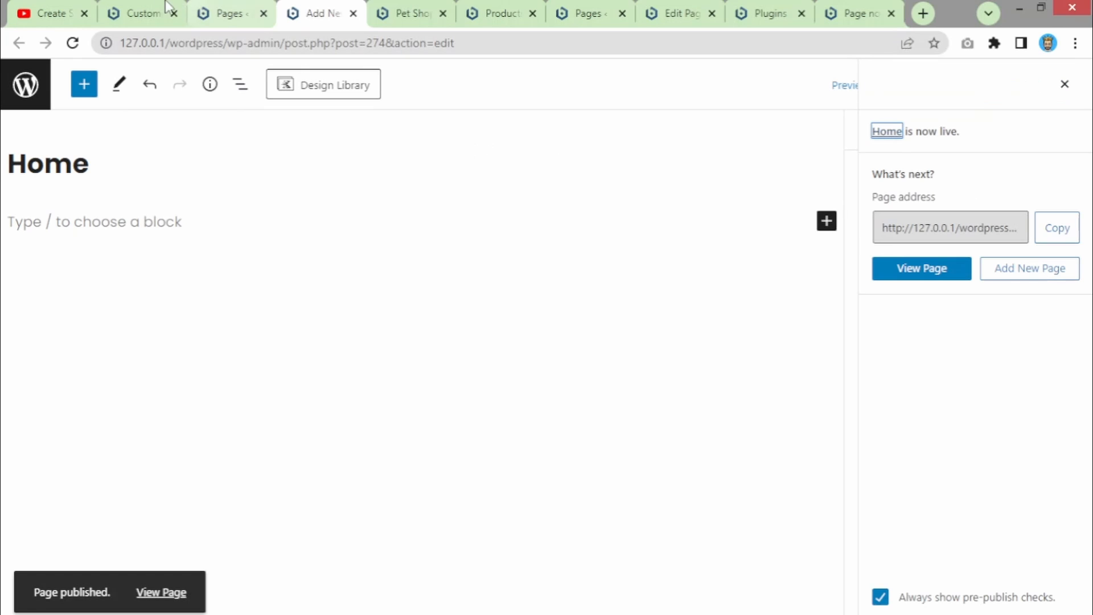
- View the live Home page and inspect its address, noting the -2 suffix
click(926, 273)
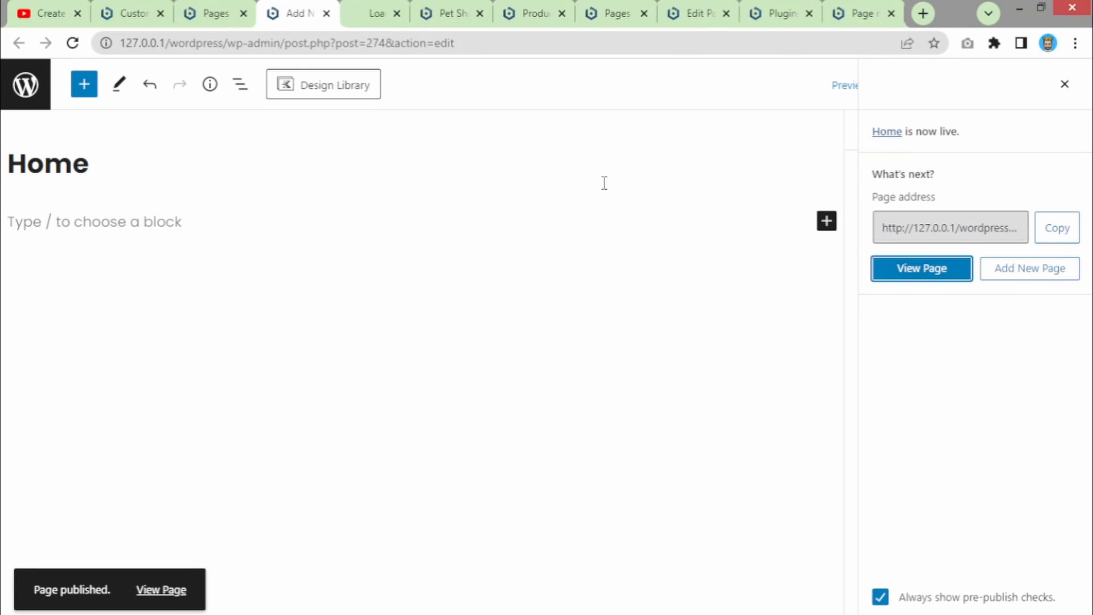
click(348, 21)
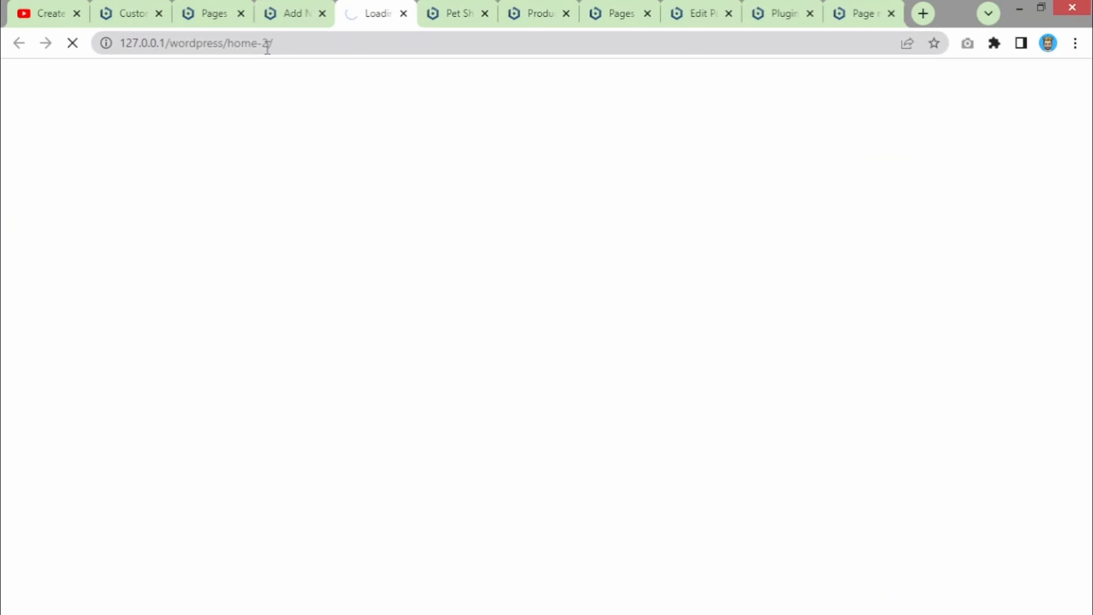
click(119, 47)
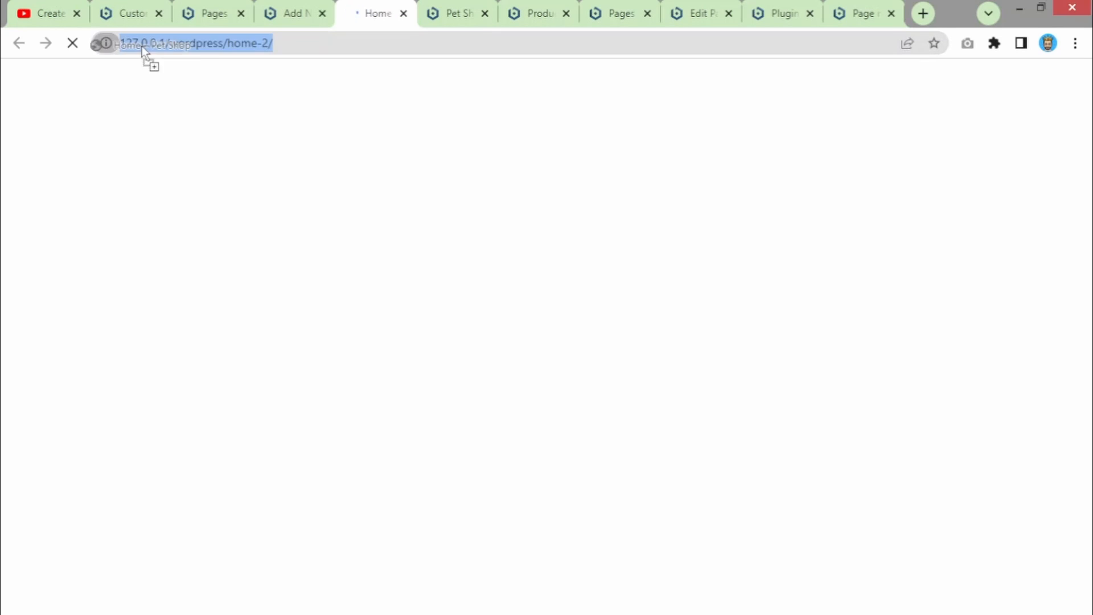
drag(141, 46, 206, 46)
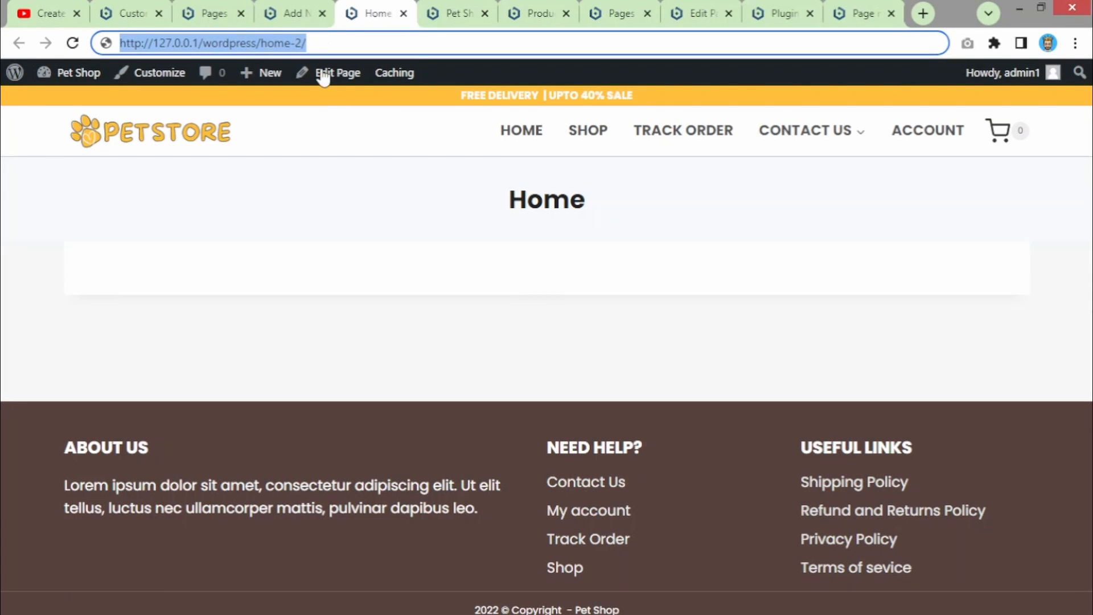
click(540, 279)
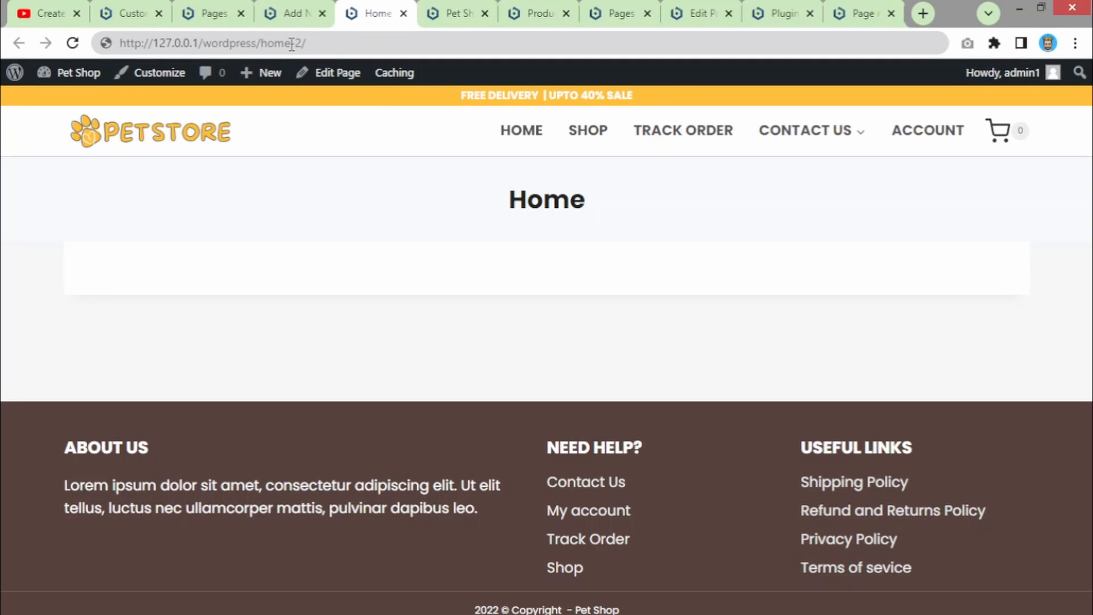
drag(291, 44, 331, 46)
click(255, 253)
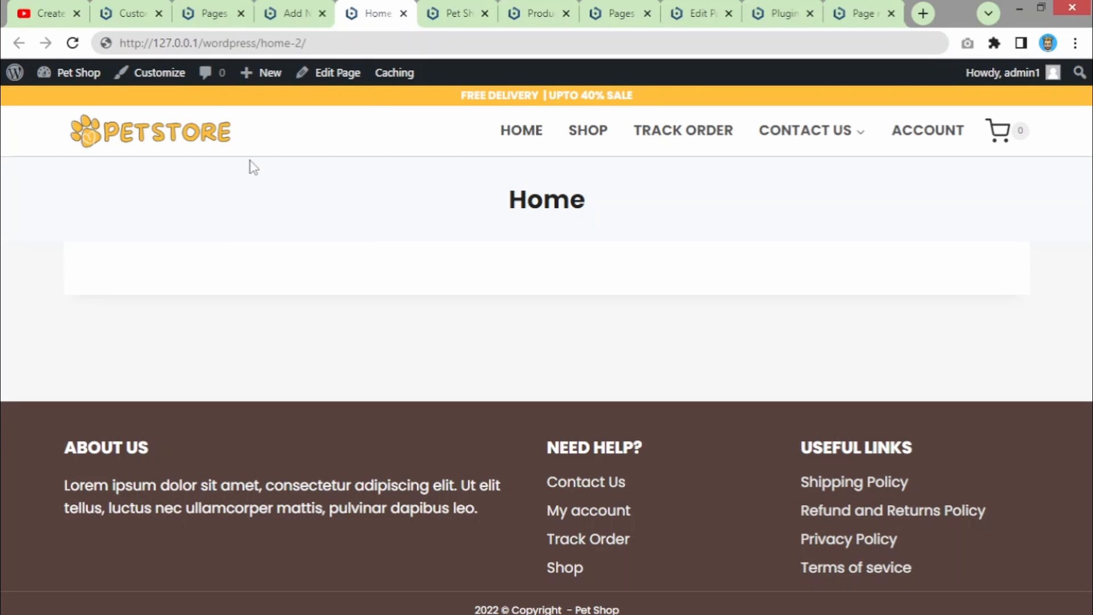
- Glance at the All Pages list, then return to the customizer's Homepage Settings
click(209, 9)
scroll(505, 165, down, 8)
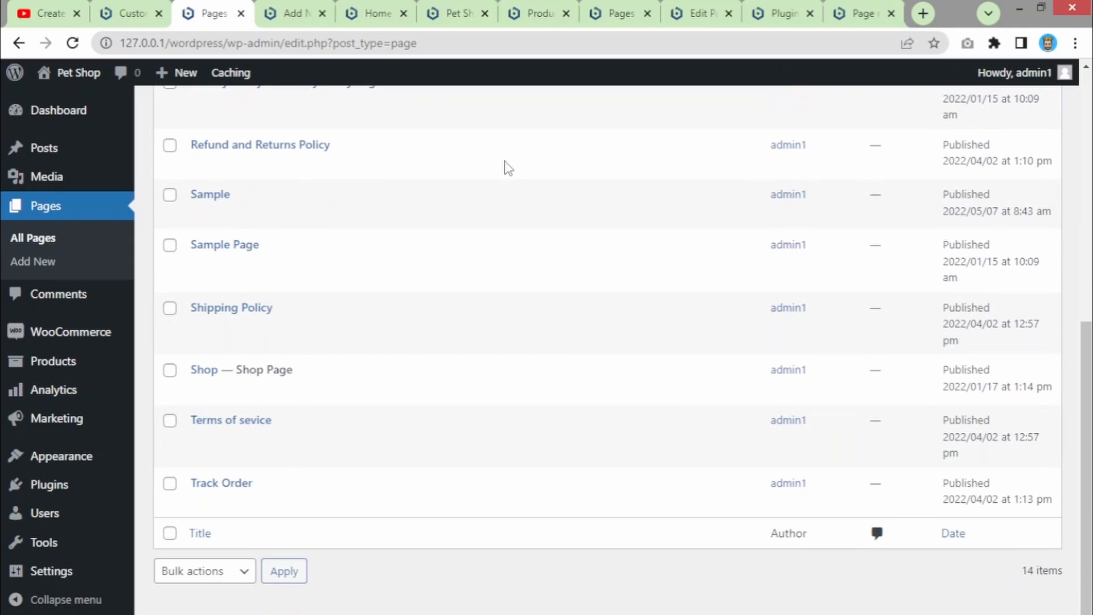
scroll(505, 165, up, 10)
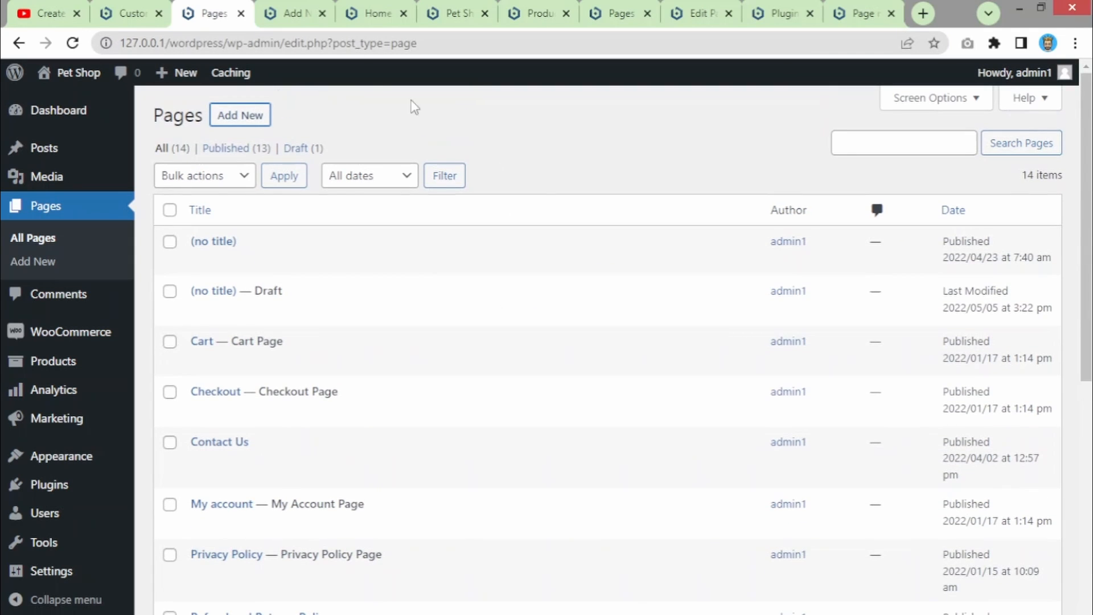
click(132, 12)
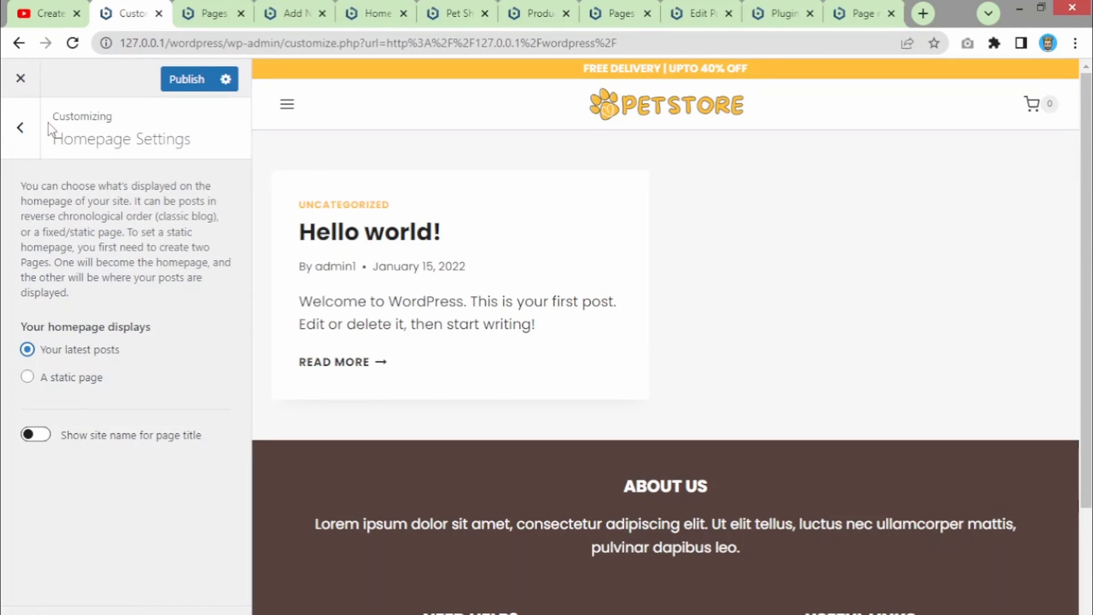
- Switch the homepage setting to A static page and open the Homepage page list
click(177, 85)
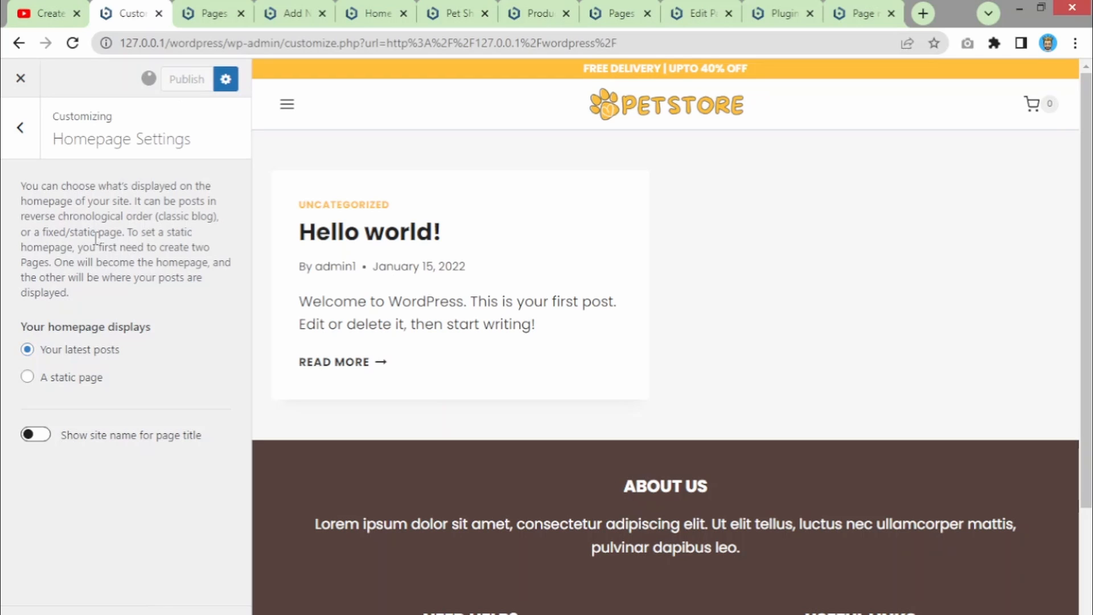
click(27, 377)
click(117, 459)
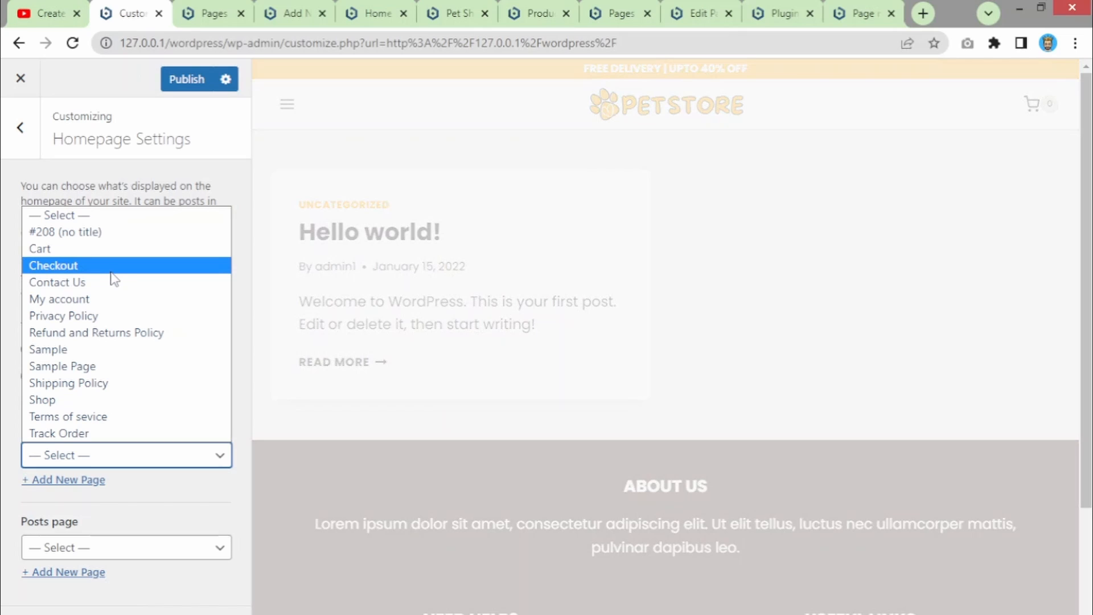
- Reload the customizer and confirm Reload, discarding the unsaved homepage choice
click(214, 38)
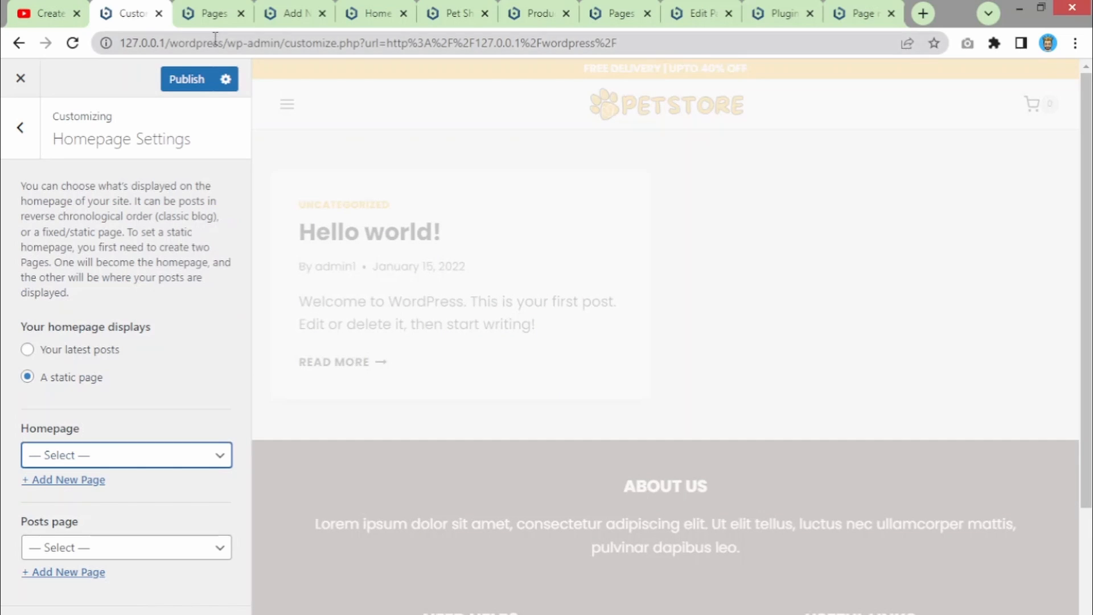
click(214, 38)
key(Return)
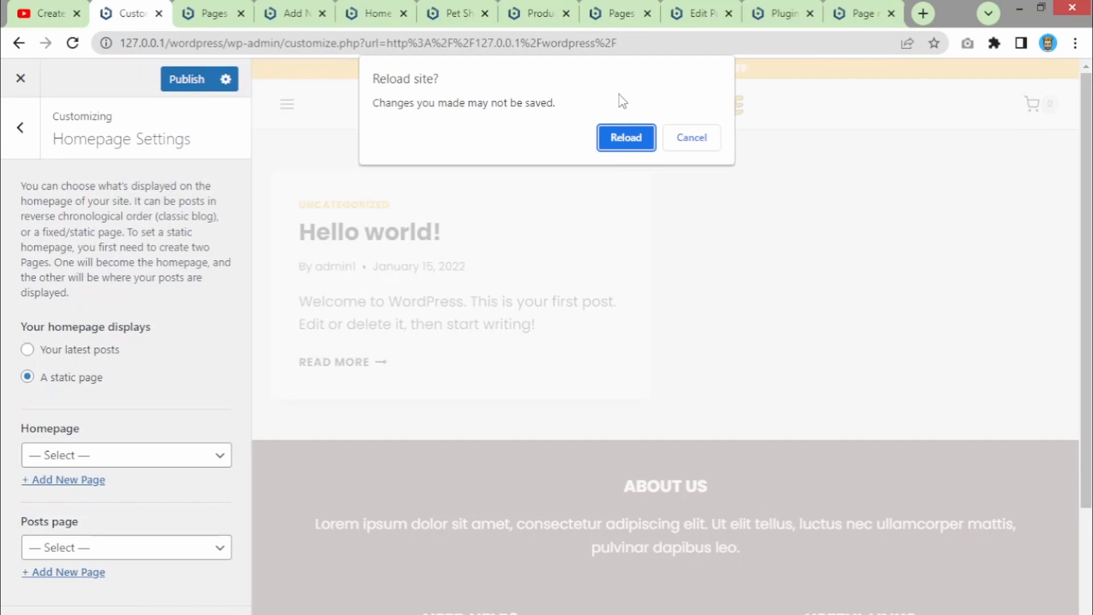
click(622, 137)
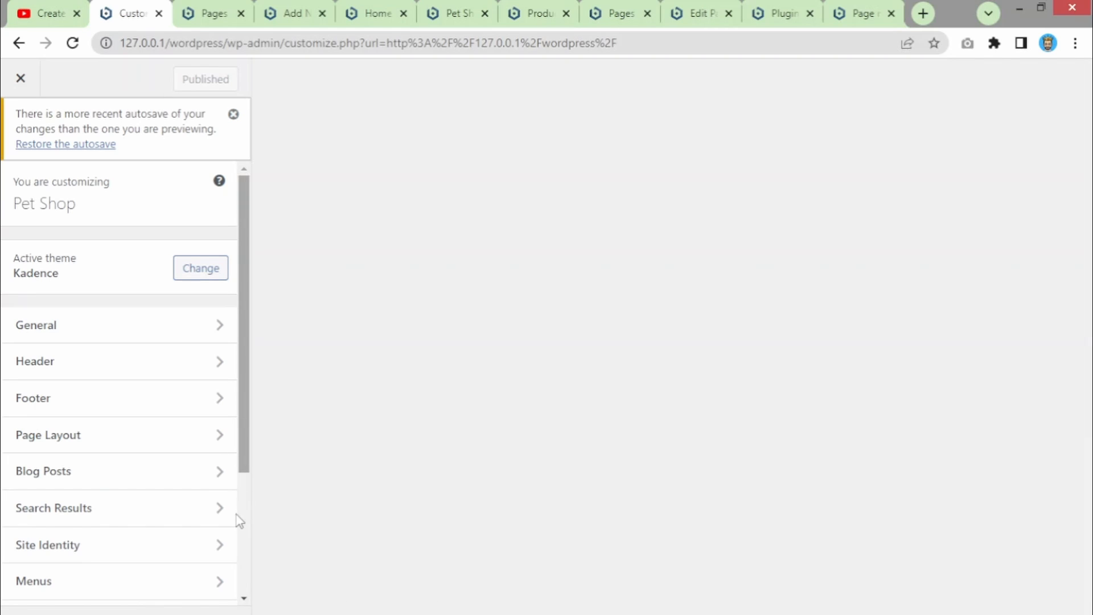
- Set the homepage to the static page Home and publish it from the Customizer
drag(246, 491, 246, 593)
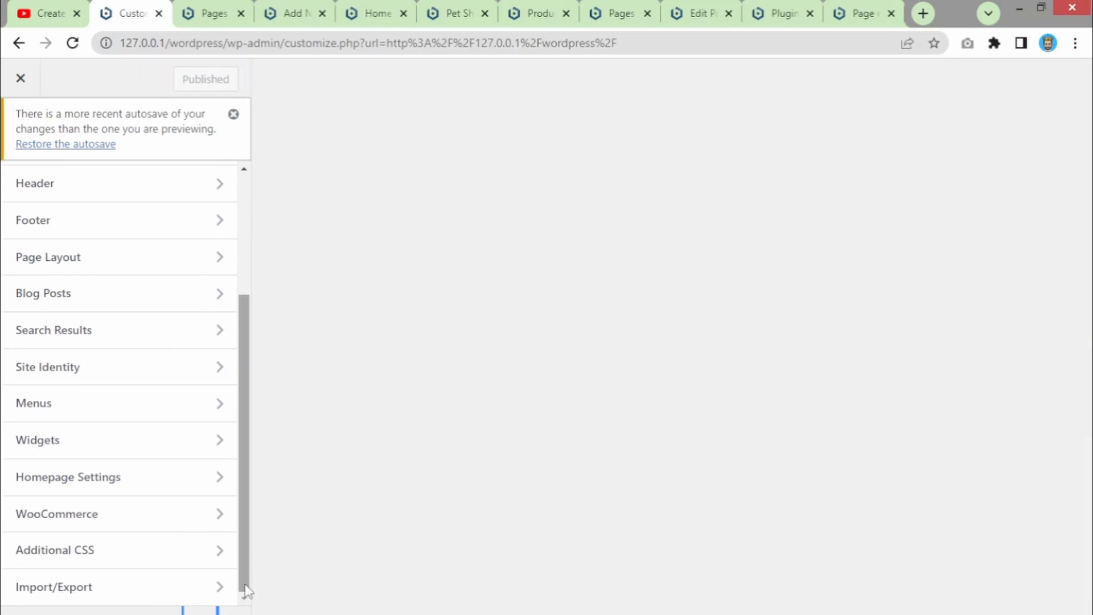
click(90, 491)
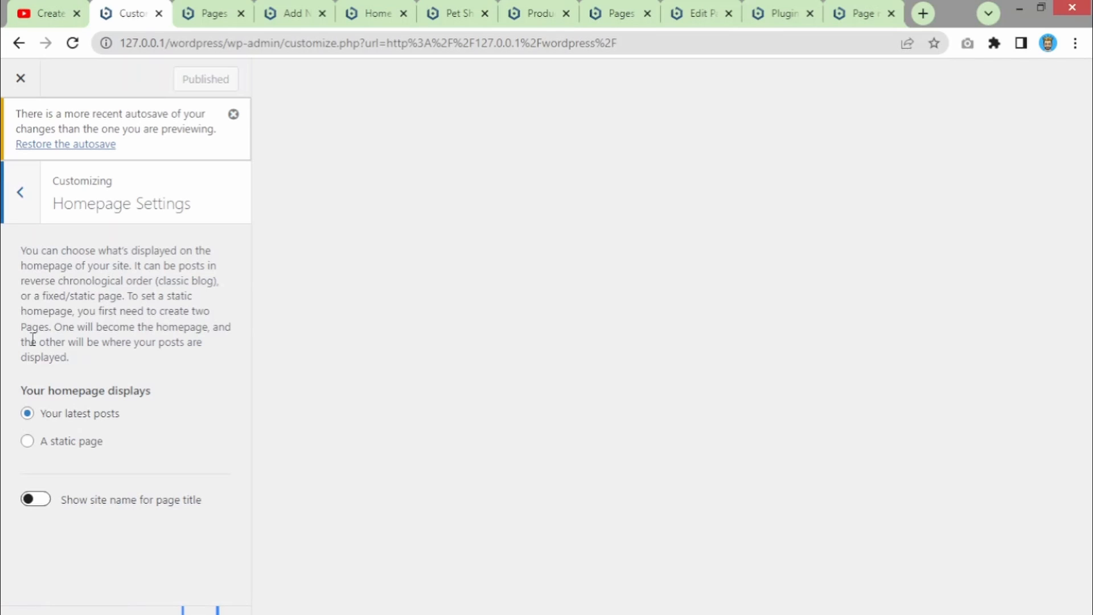
click(29, 441)
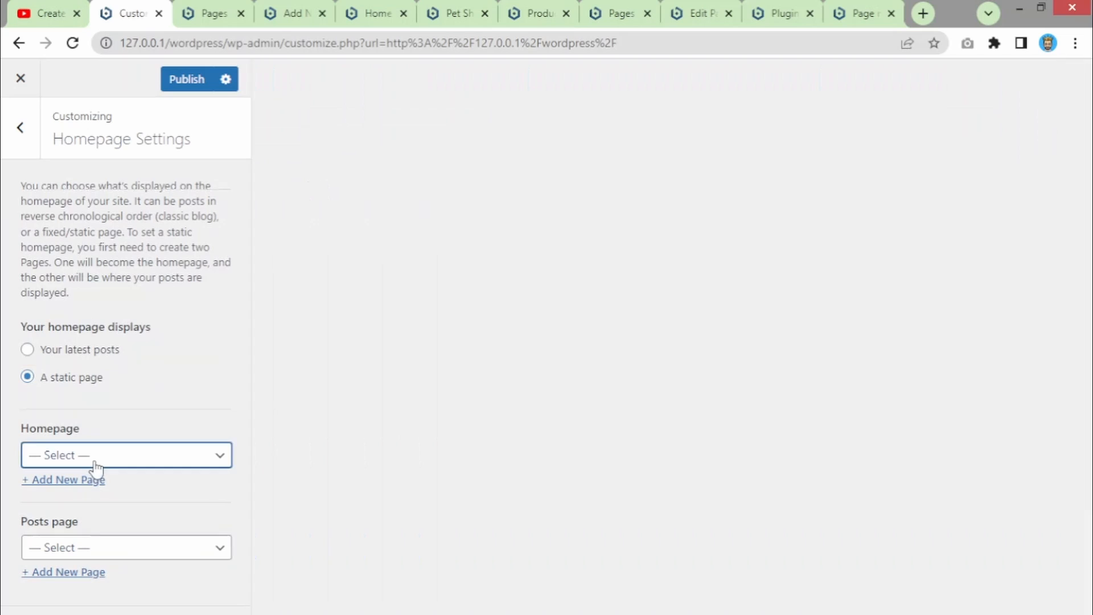
click(91, 459)
click(66, 282)
click(179, 83)
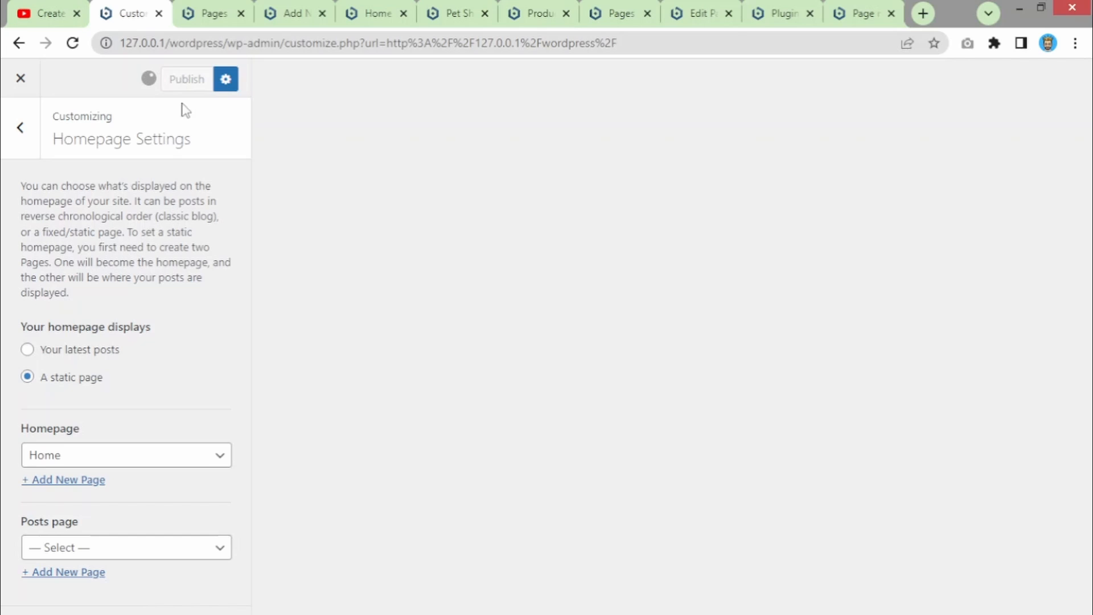
click(214, 13)
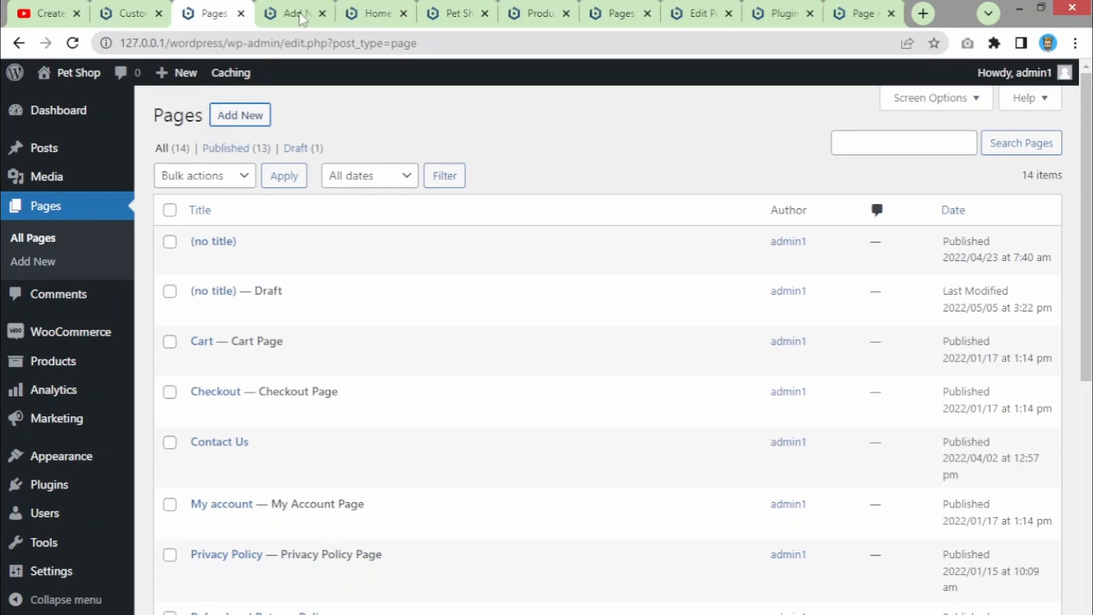
- Reload the live Home page to check the published homepage change
click(381, 8)
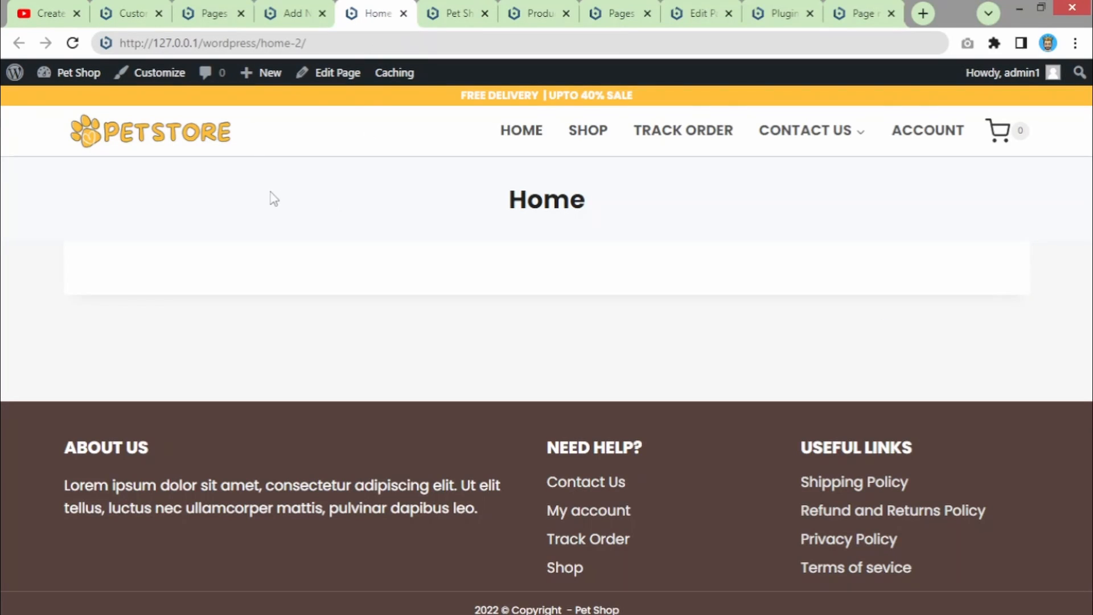
click(168, 147)
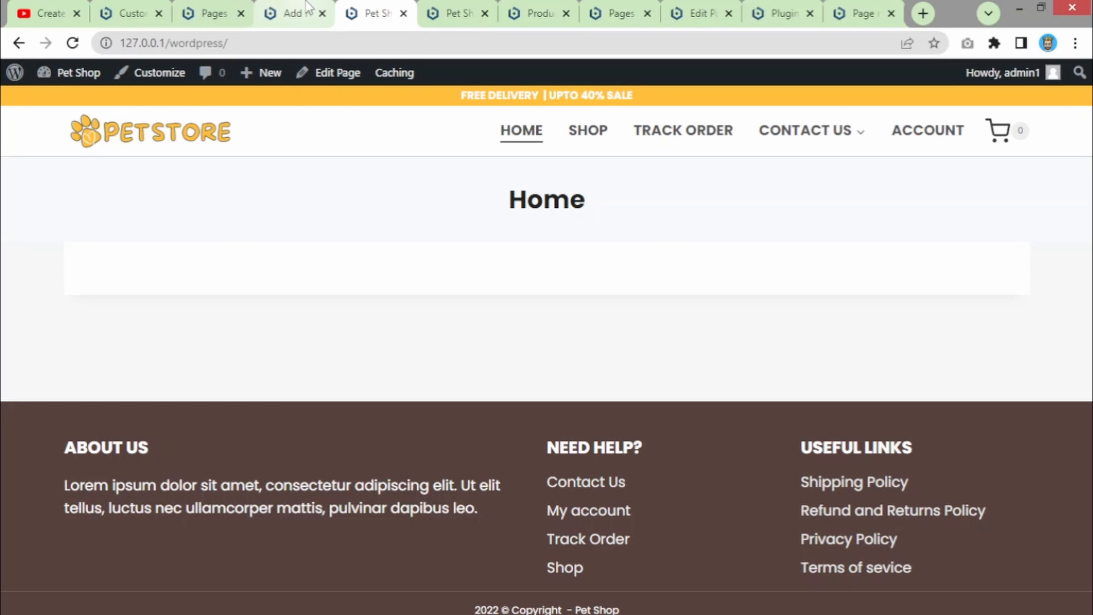
click(282, 13)
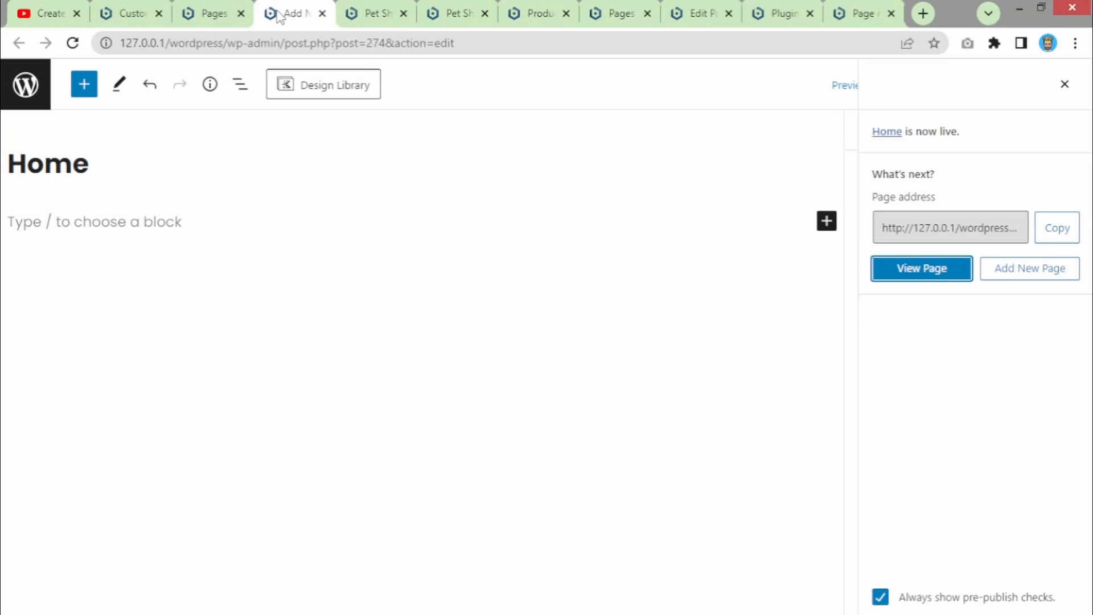
- Close the Home page editor and view the store page with its Welcome to Your Store banner
click(756, 325)
click(322, 14)
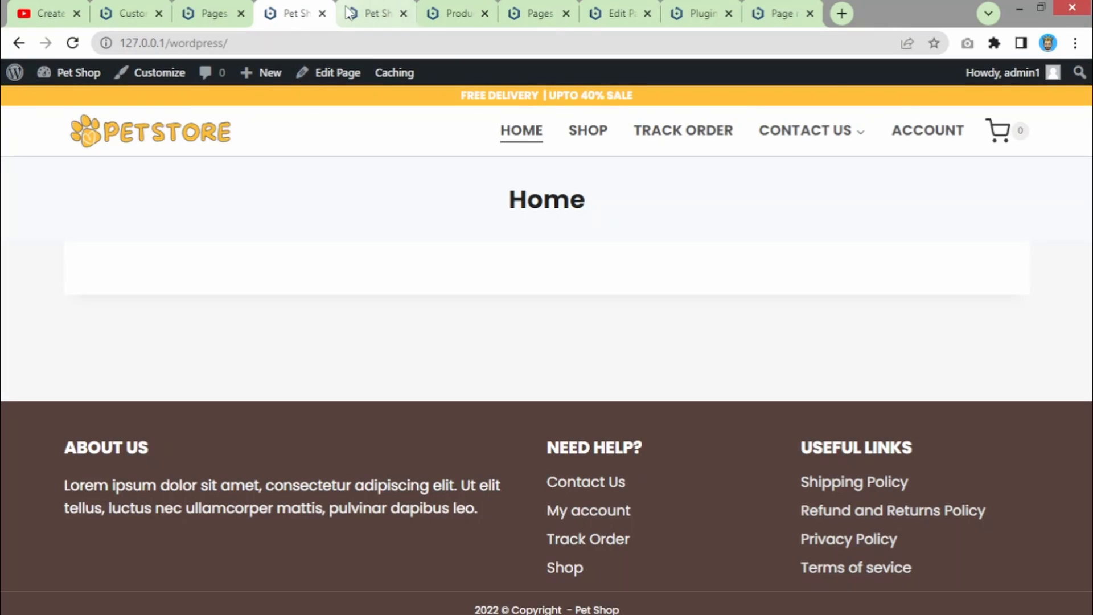
click(234, 15)
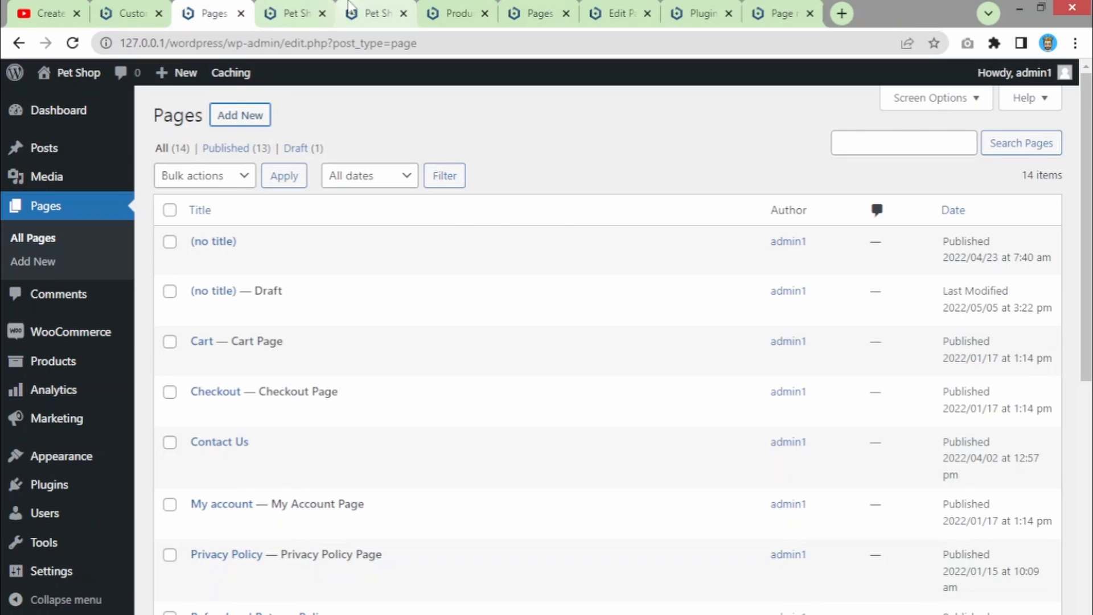
click(377, 14)
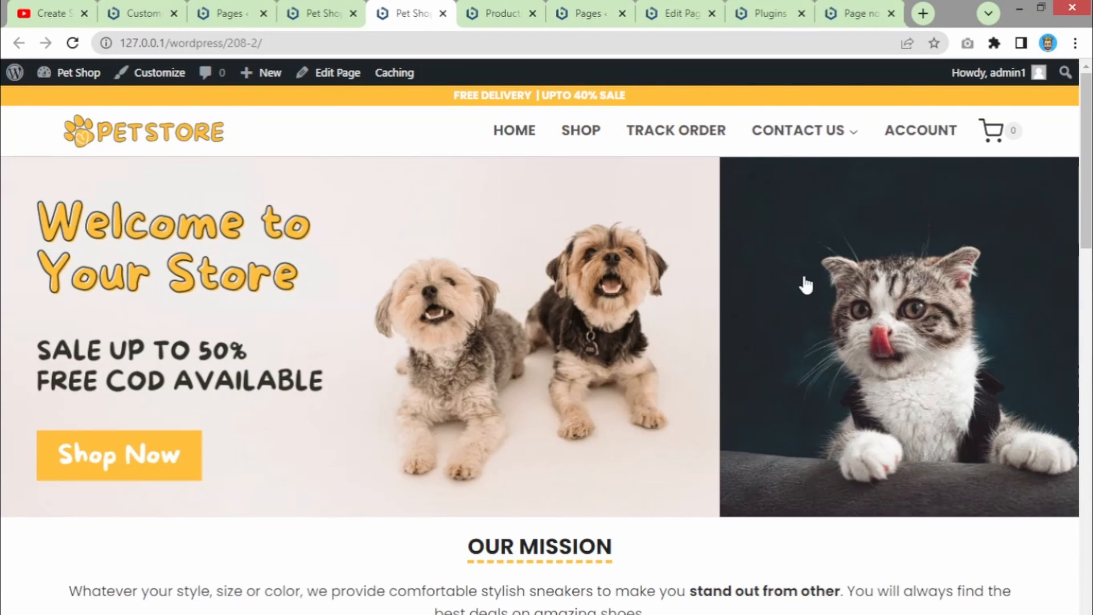
drag(1084, 166, 1085, 164)
click(1076, 43)
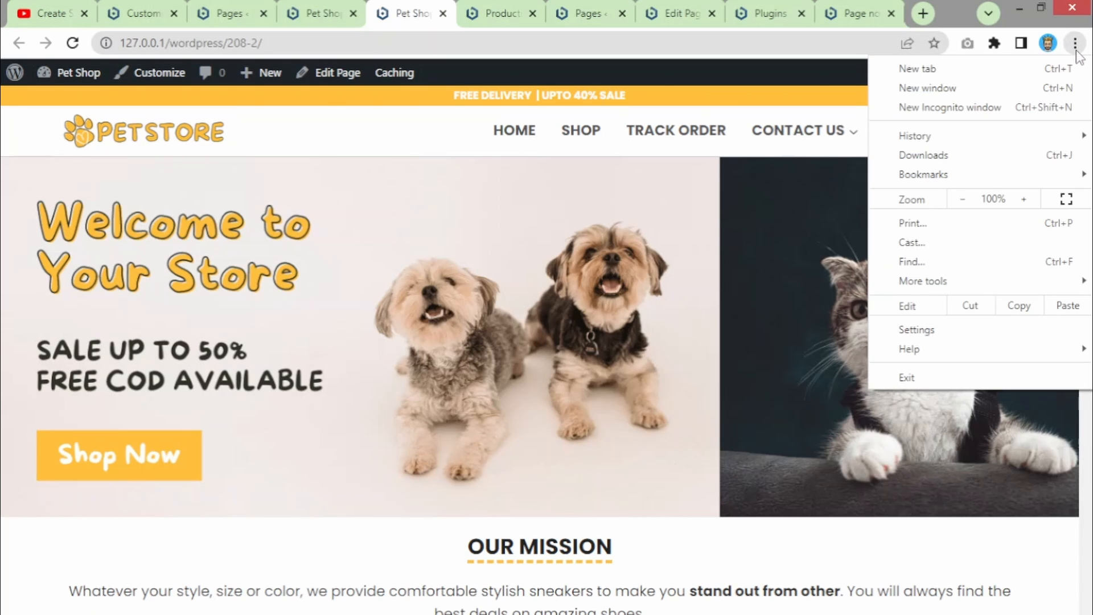
click(960, 200)
click(960, 201)
click(961, 201)
click(960, 201)
click(960, 200)
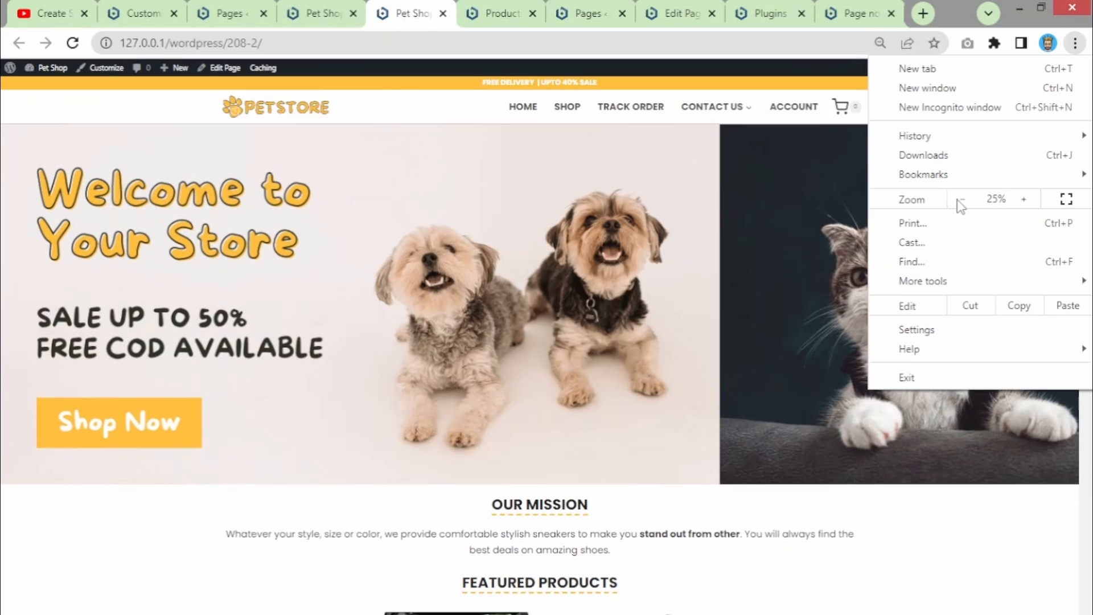
click(961, 201)
click(960, 200)
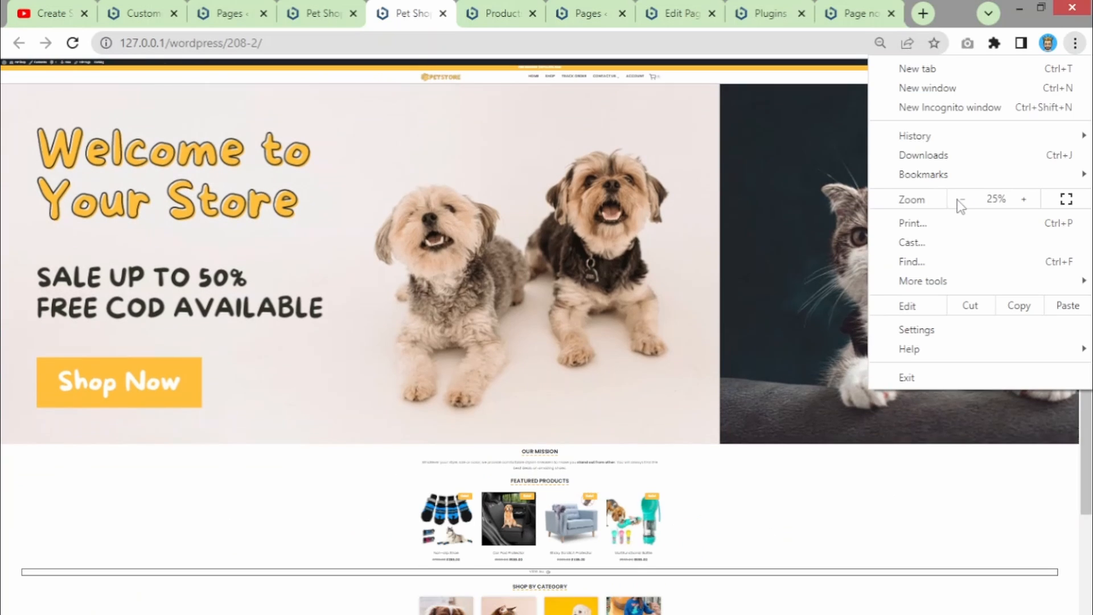
click(319, 517)
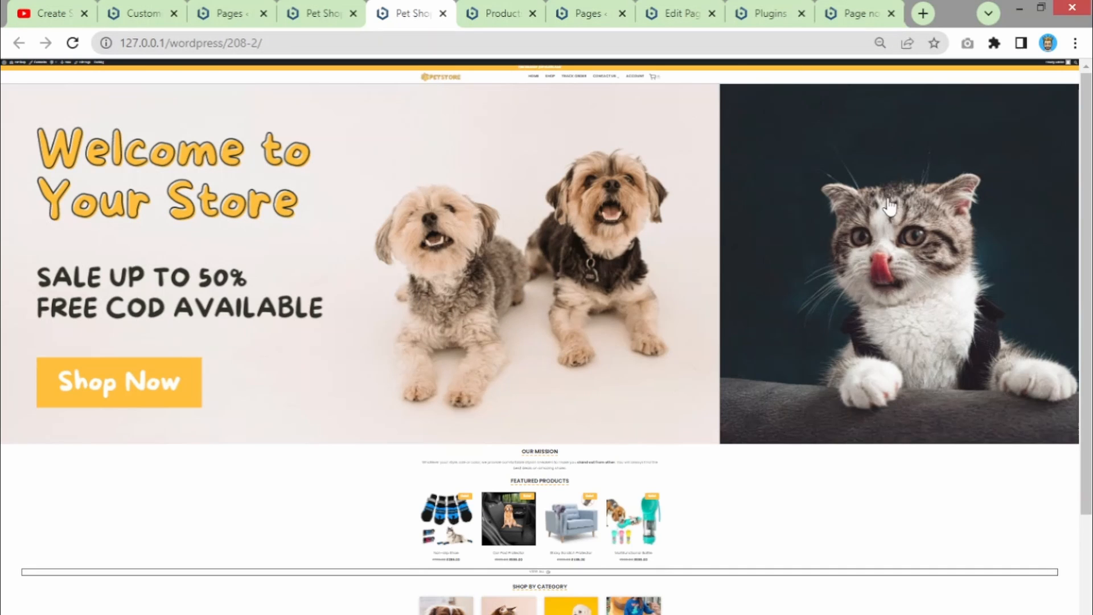
click(880, 43)
click(905, 74)
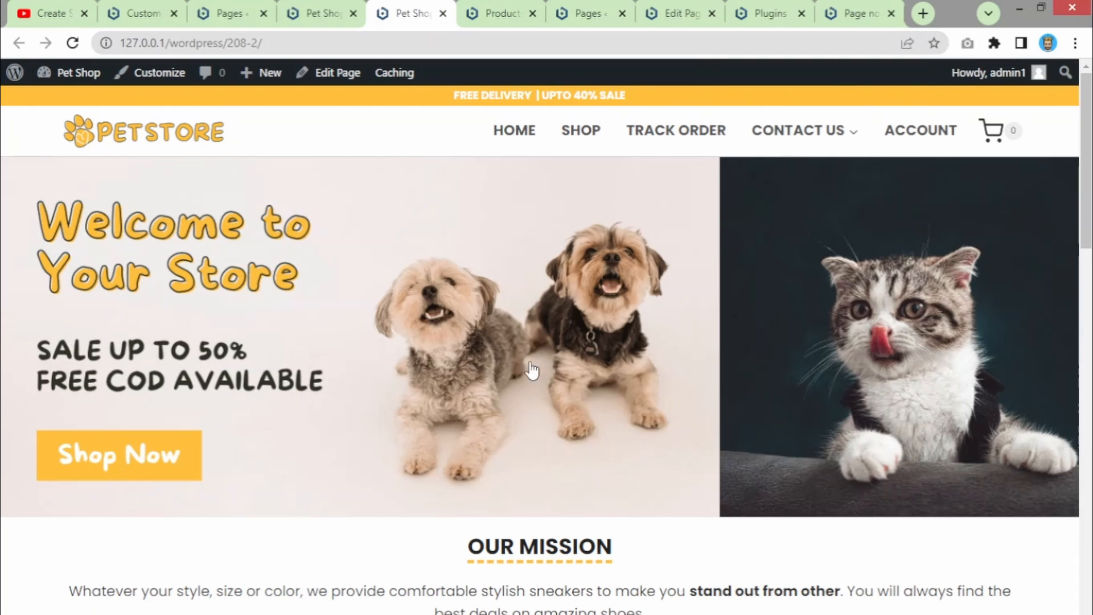
- Open canva.com in a new tab and dismiss the Canva Pro offer
click(924, 13)
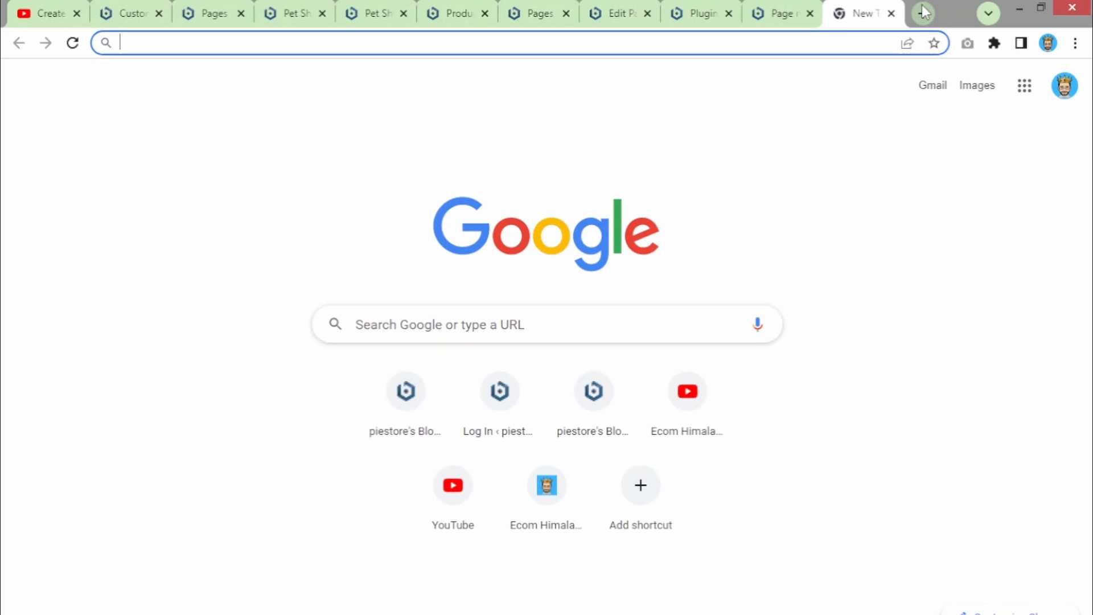
text(canva.com)
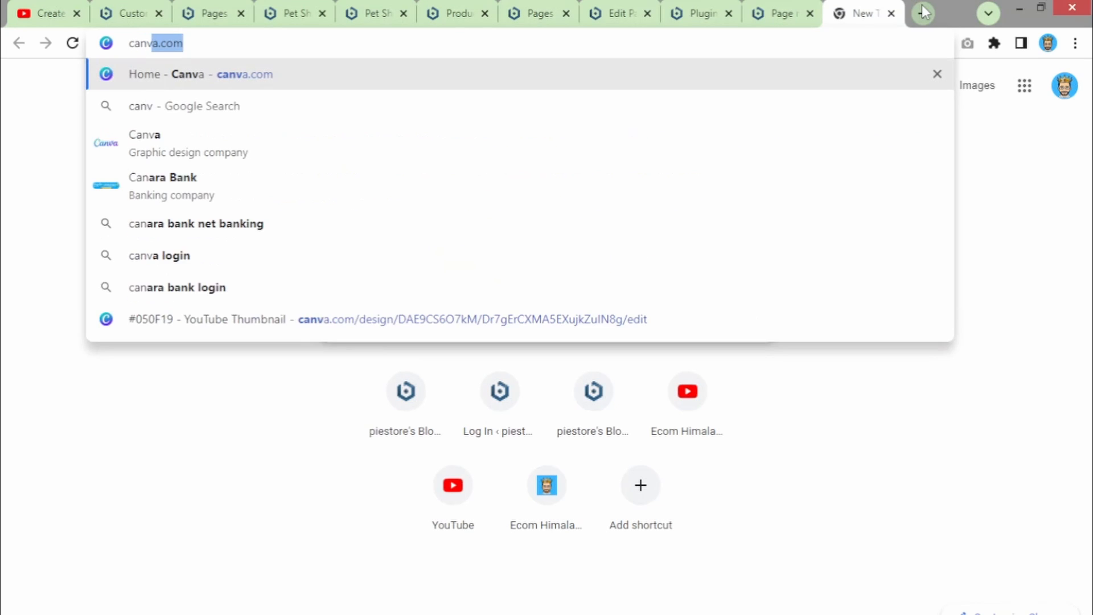
key(Return)
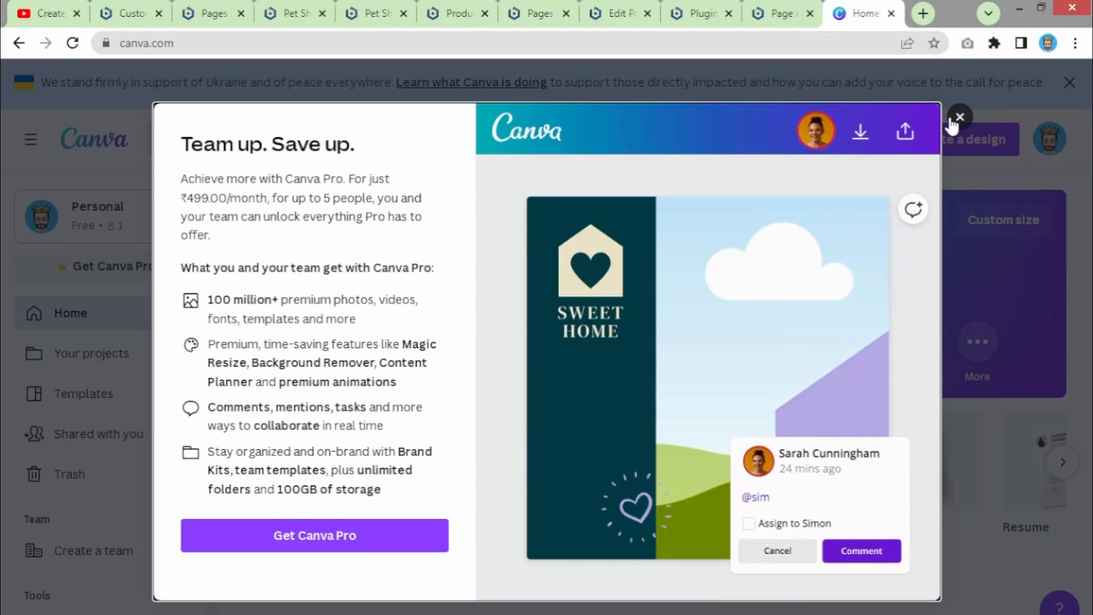
click(960, 117)
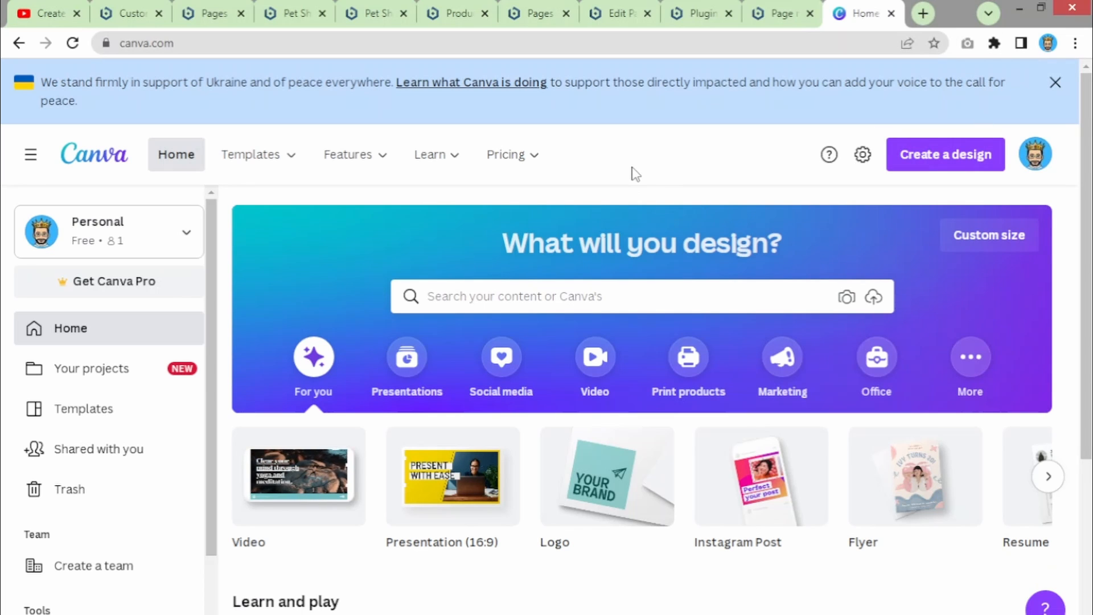
- Test loading Canva in a private Incognito window via Google, then close that window
key(ctrl+shift+n)
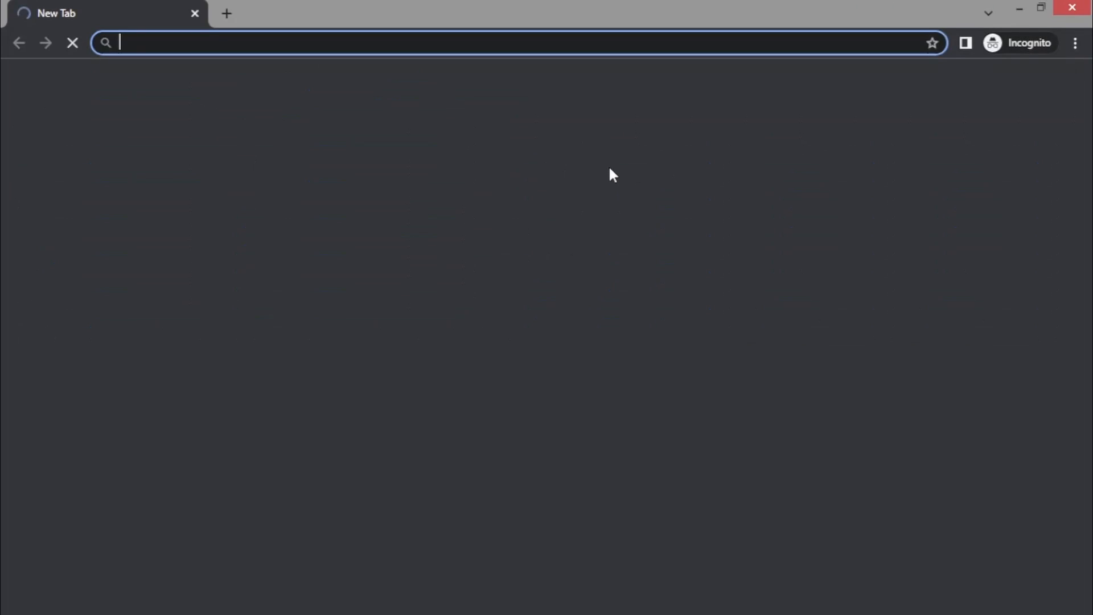
text(canva.com)
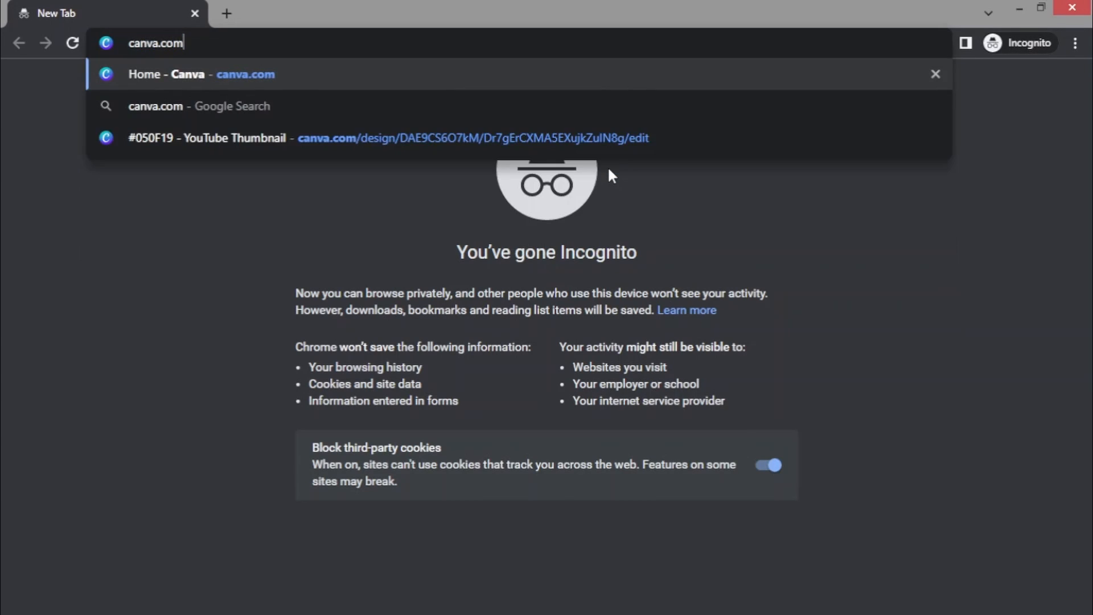
key(Return)
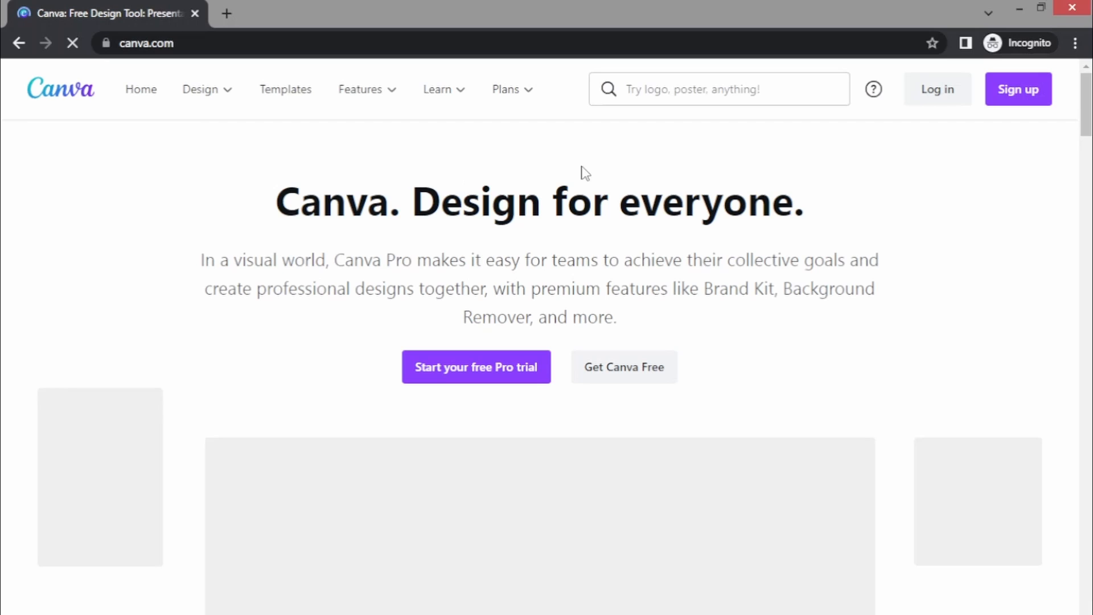
click(227, 14)
text(can)
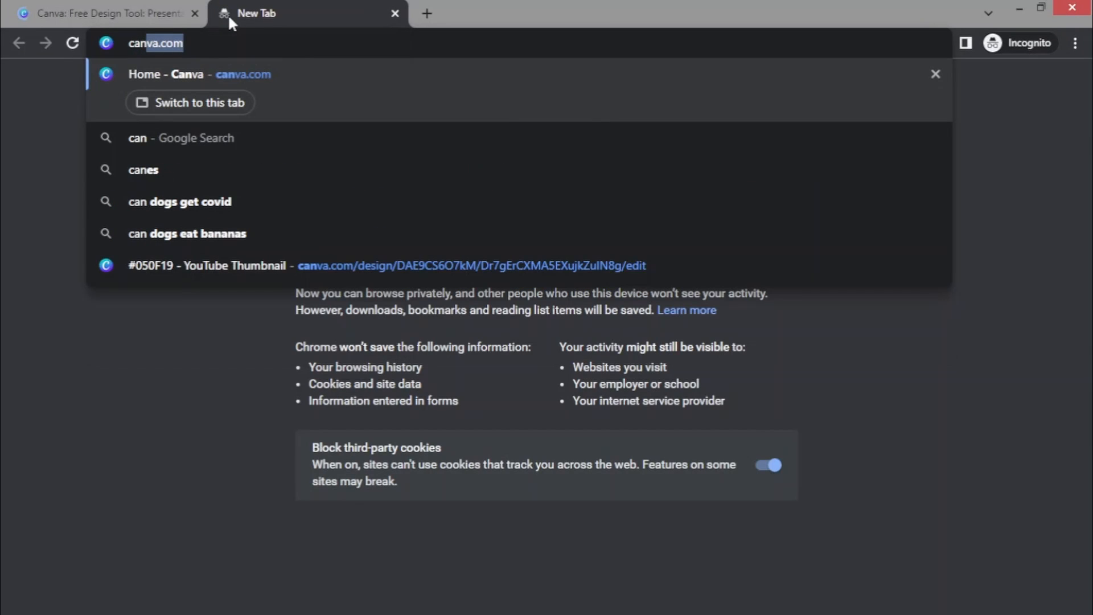
text(va)
key(Delete)
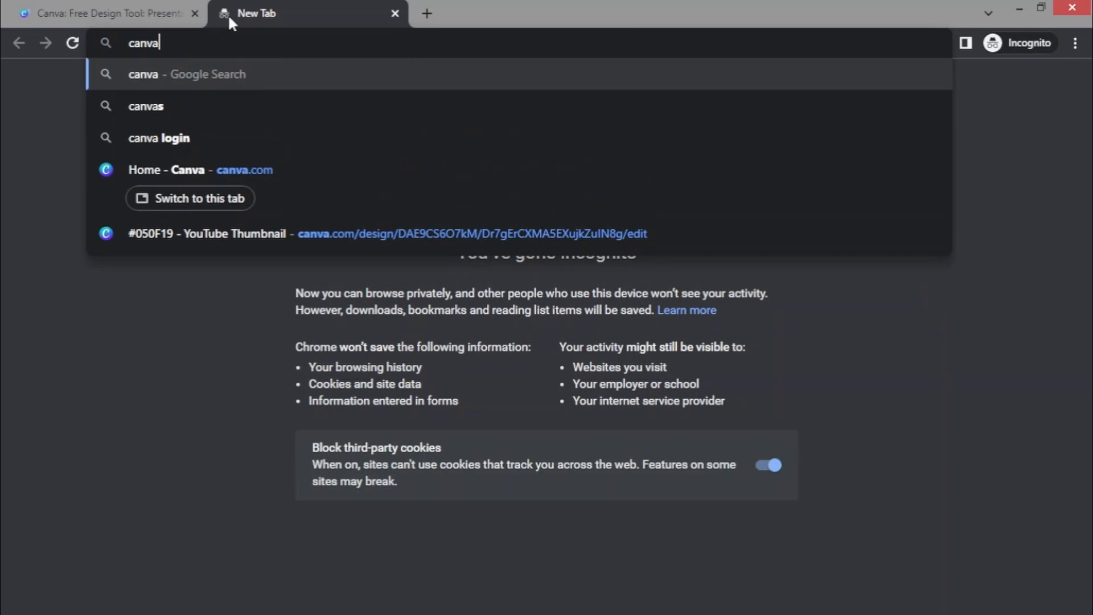
key(Return)
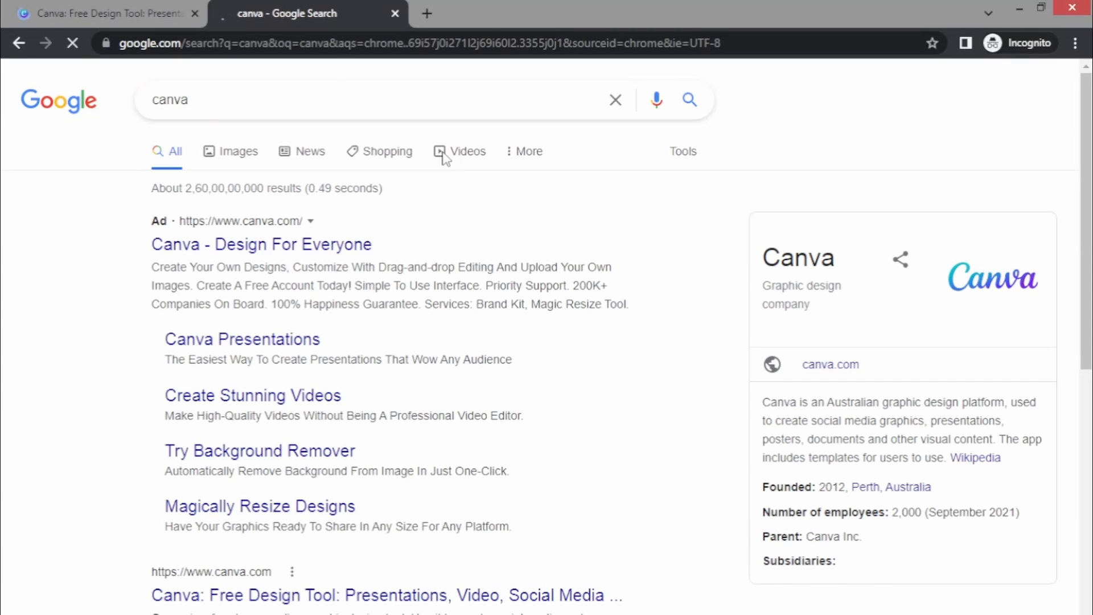
scroll(410, 256, down, 3)
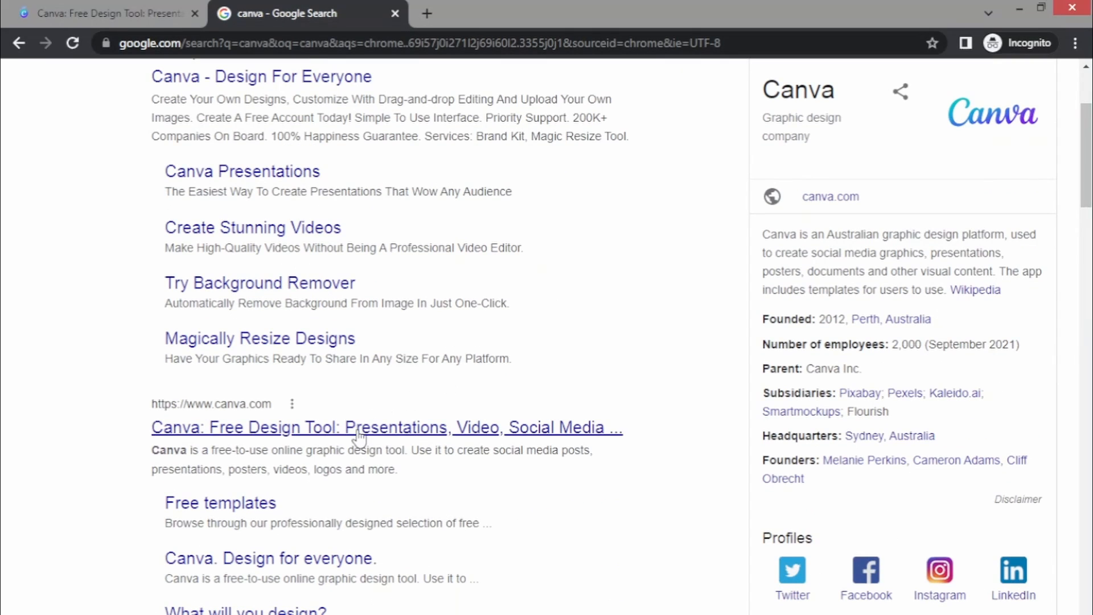
click(359, 427)
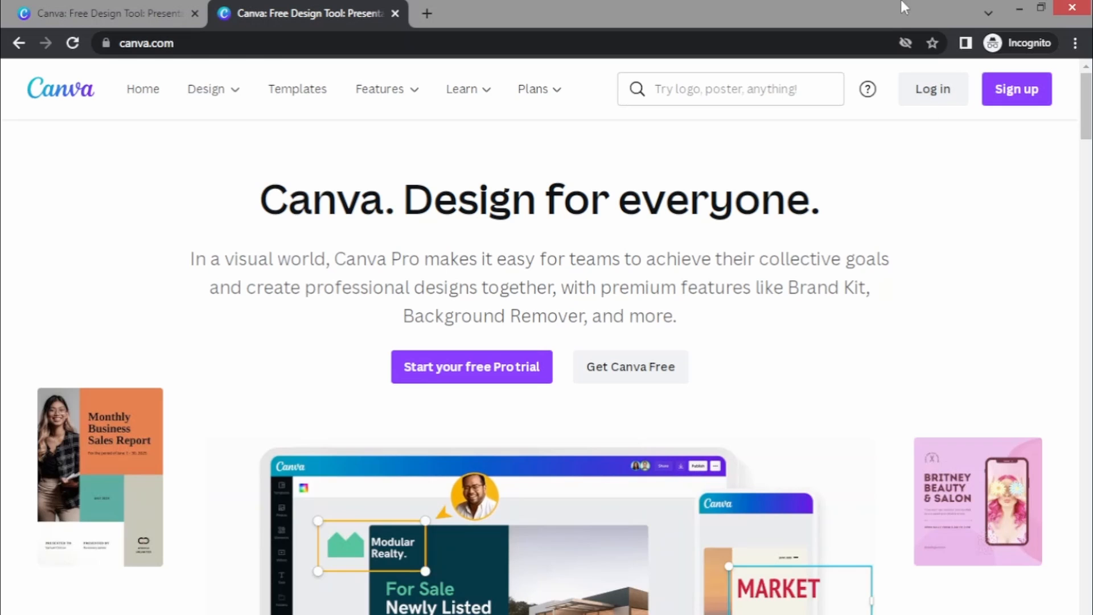
click(1059, 13)
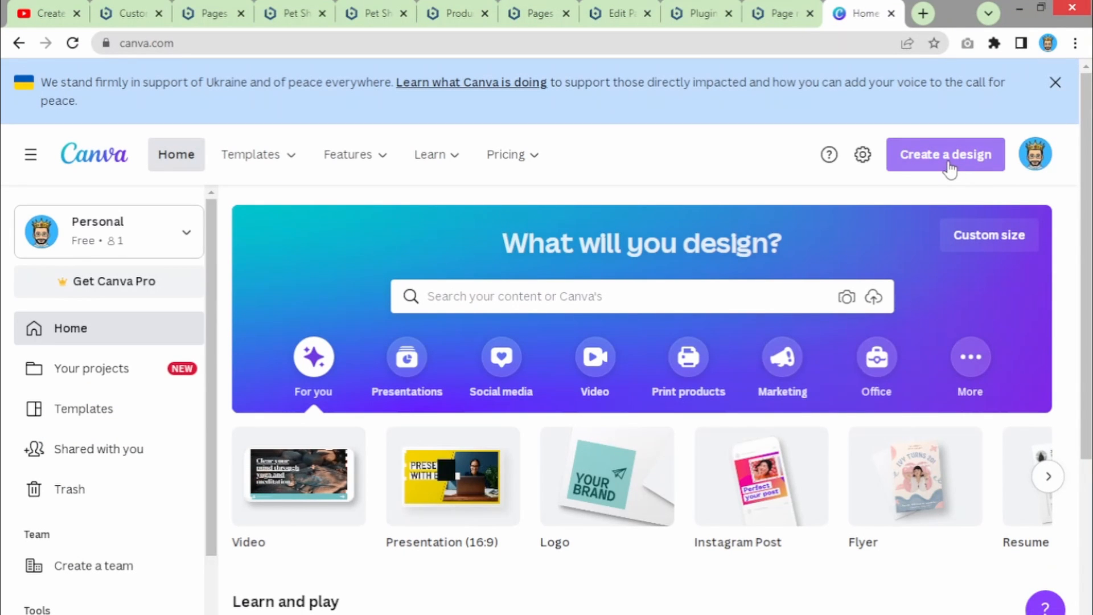
- Create a custom-size Canva design 900 px wide by 450 px high
click(949, 168)
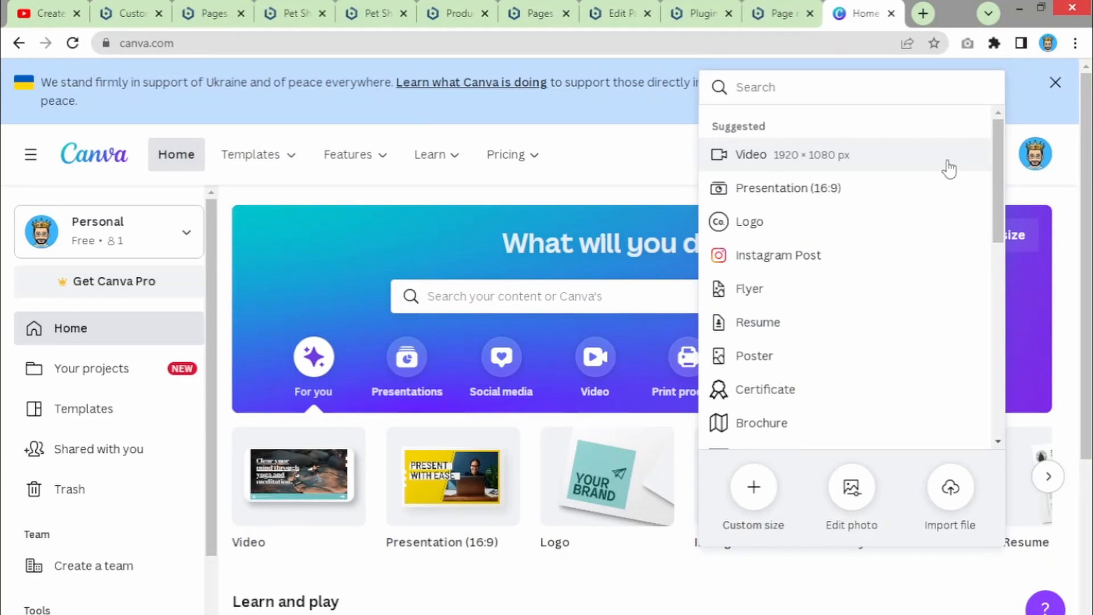
click(752, 487)
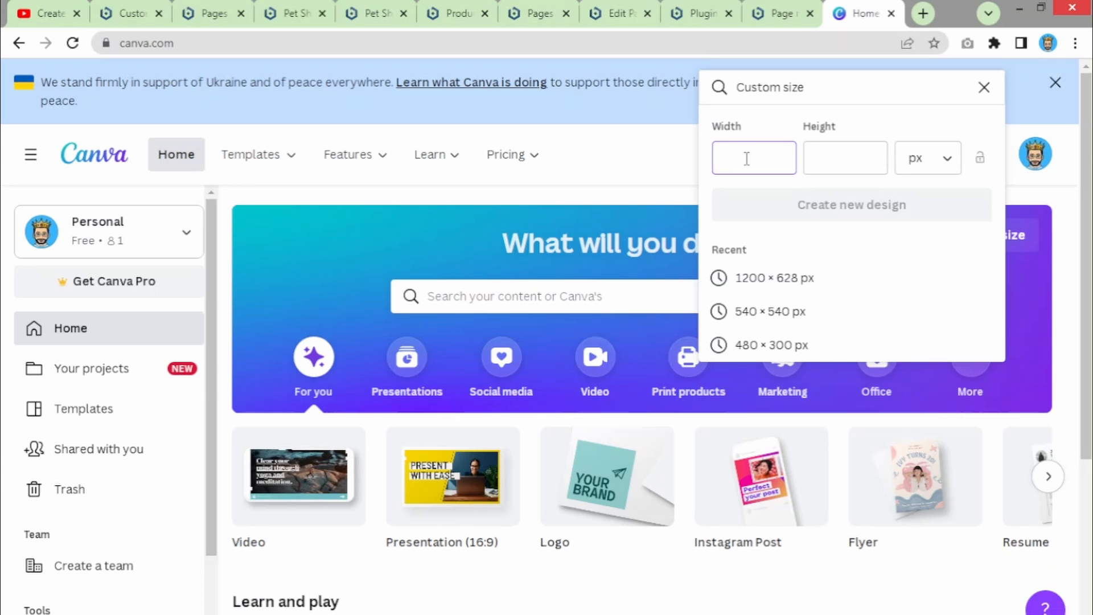
text(900)
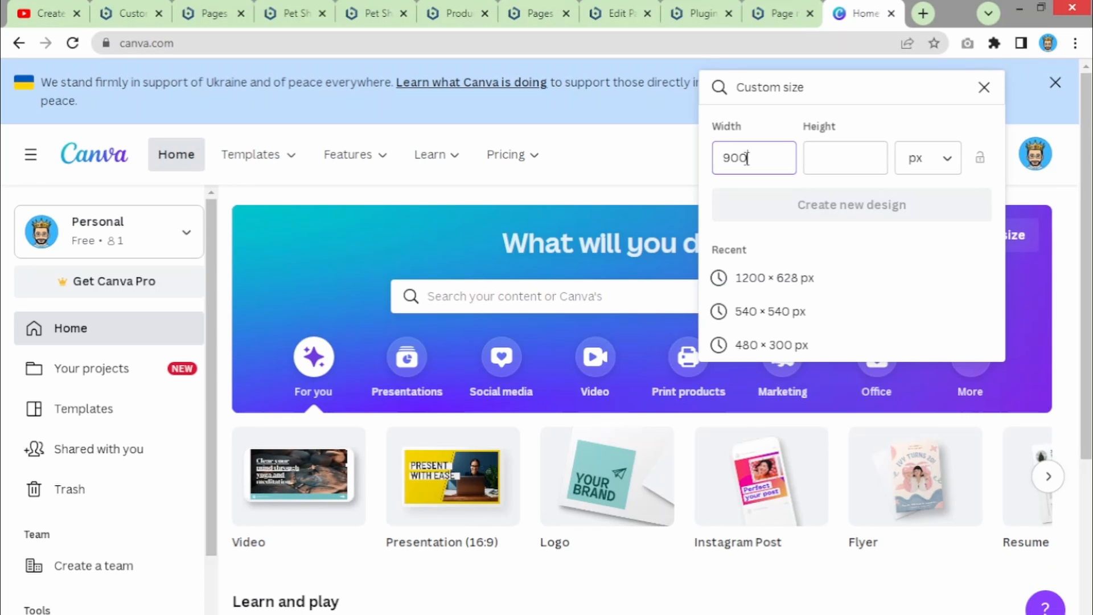
key(Tab)
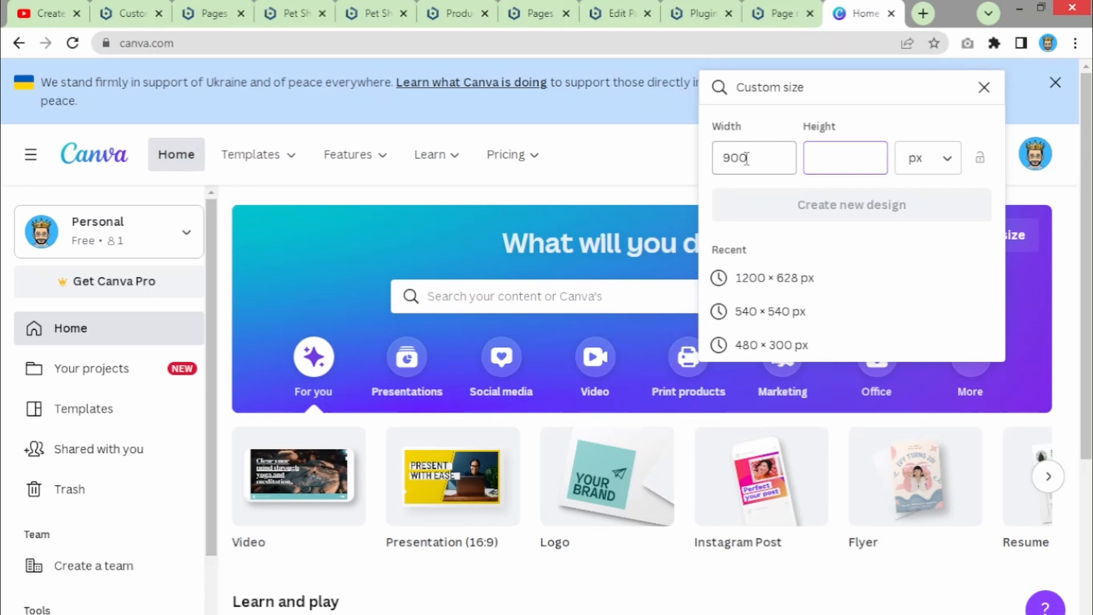
text(450)
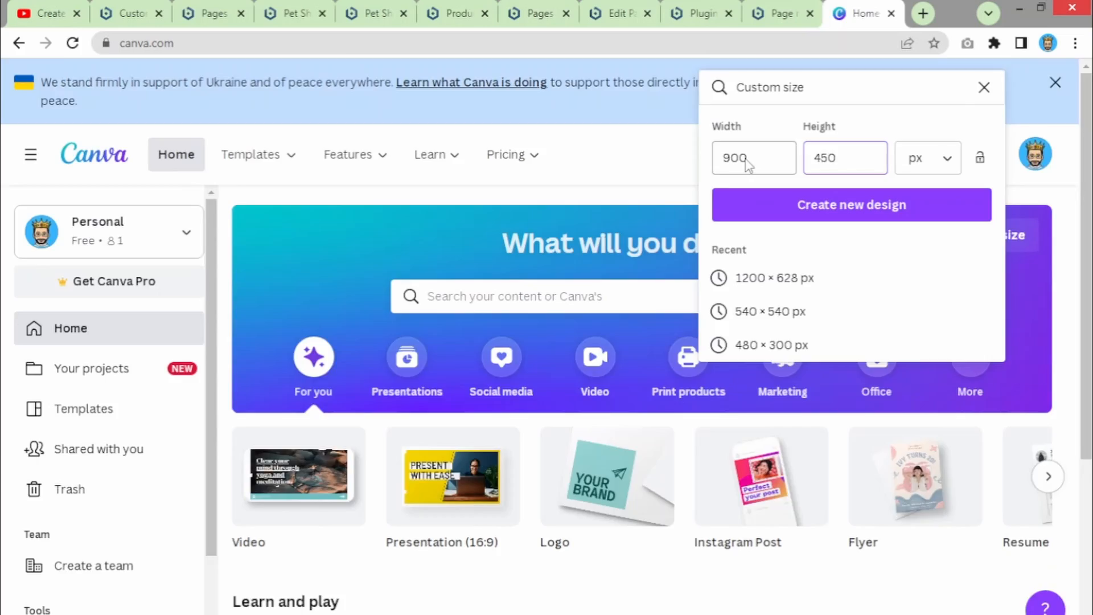
key(Return)
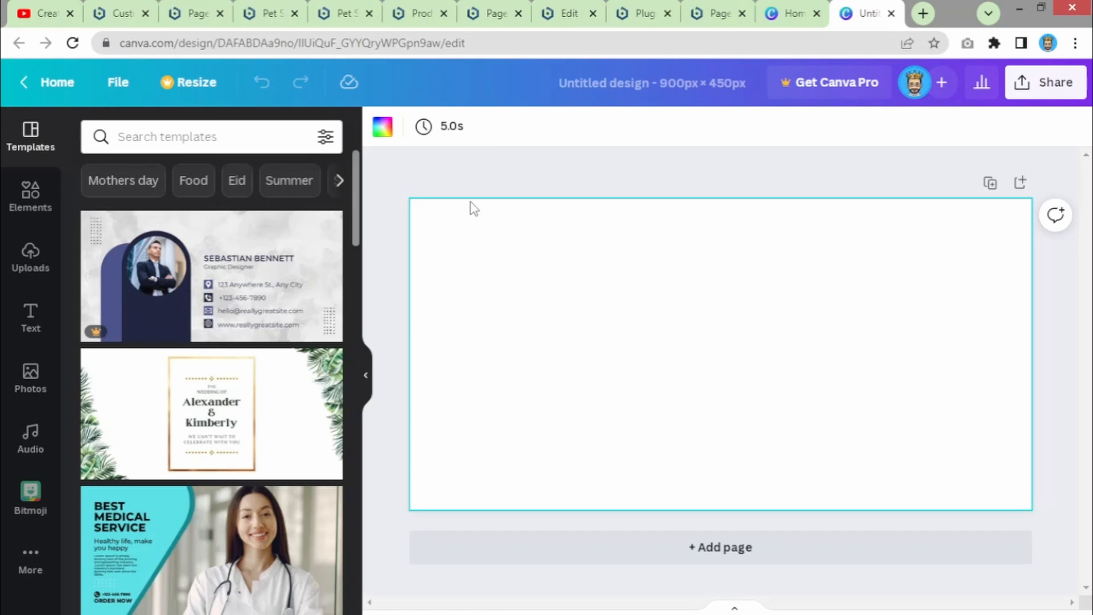
- Browse the Elements and Templates panels, then open a new Google browser tab
click(22, 210)
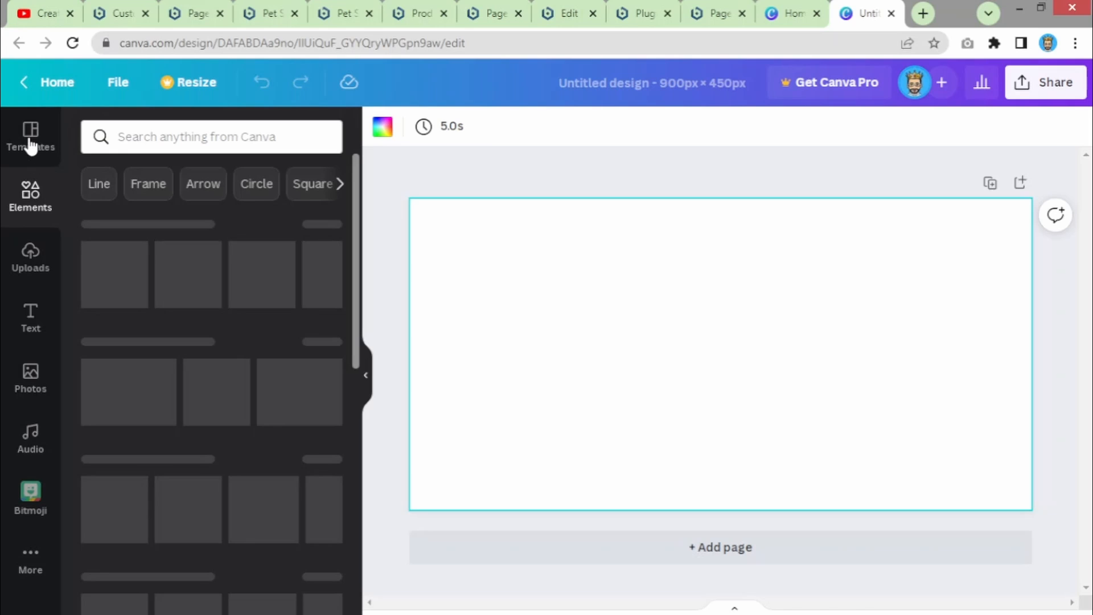
click(31, 144)
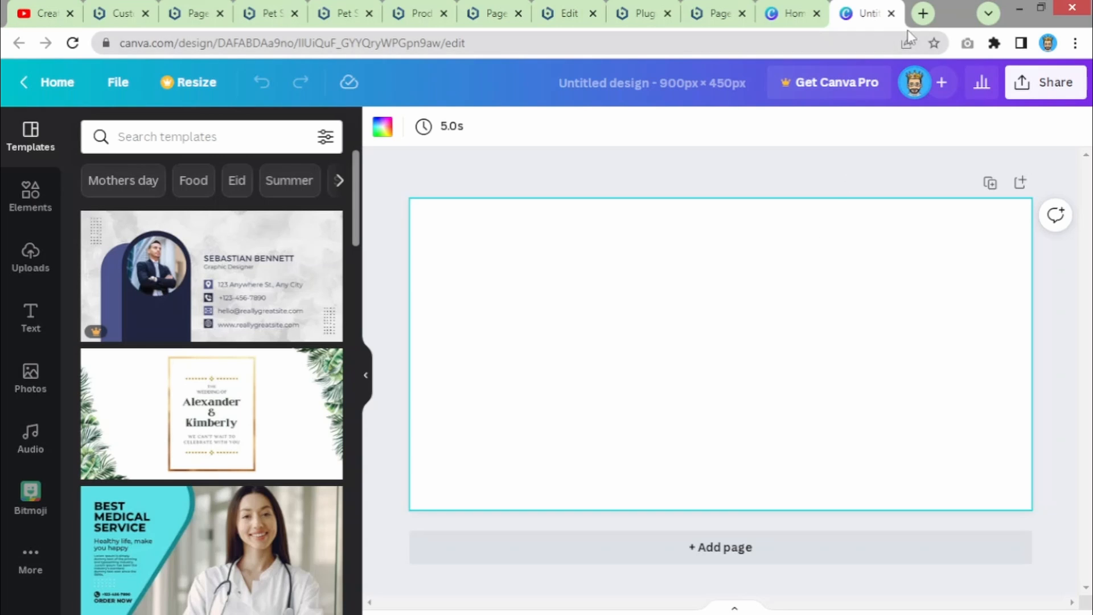
click(918, 18)
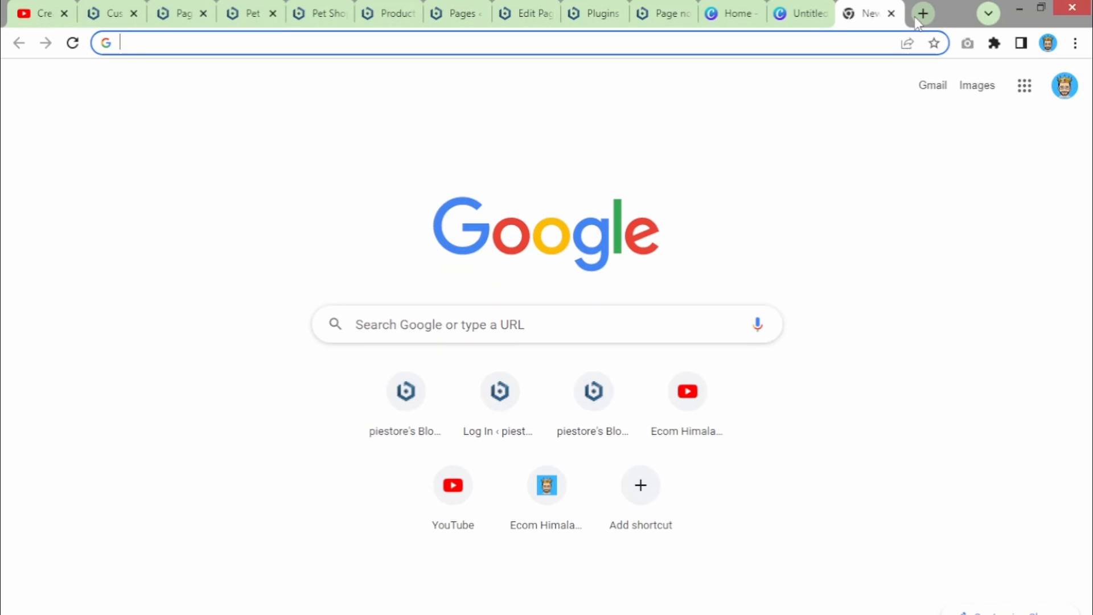
- Search Google for pixabay and open the Pixabay website
text(pixa)
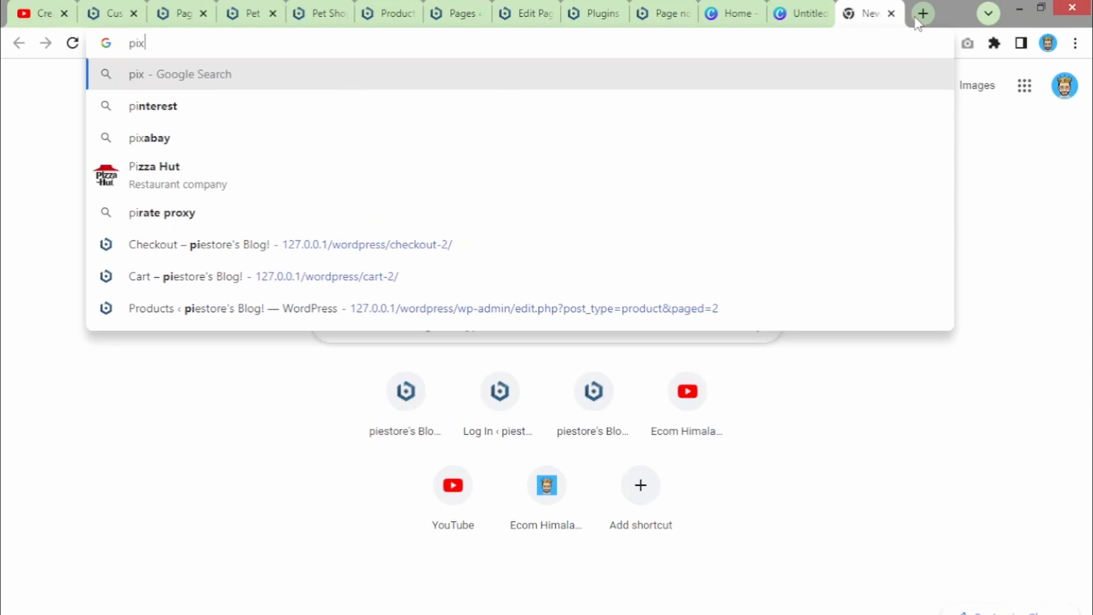
key(BackSpace)
key(BackSpace)
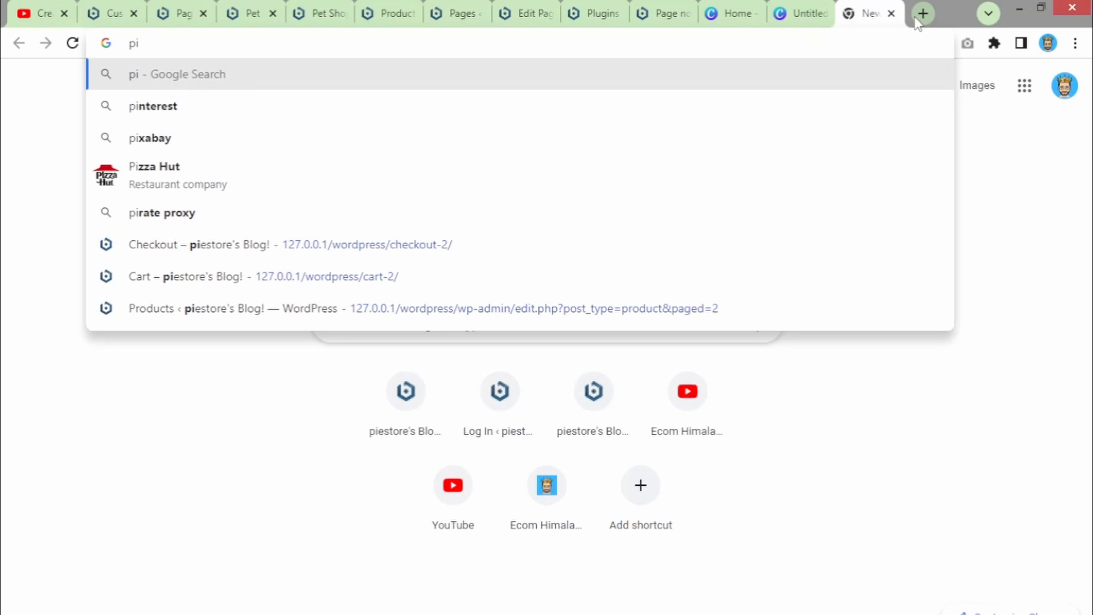
key(Down)
key(Down)
key(Return)
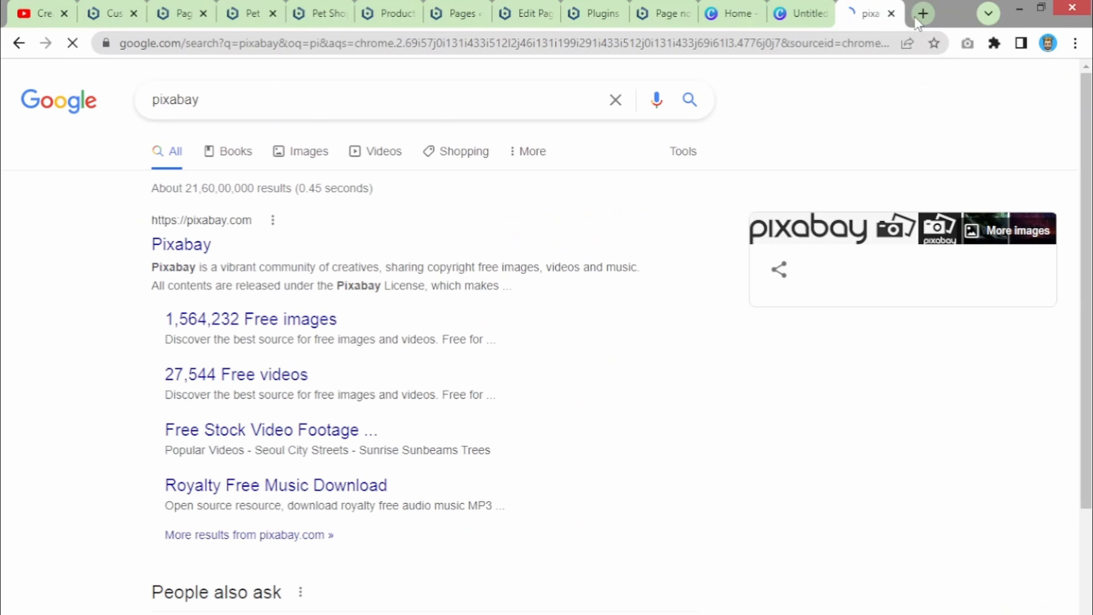
click(204, 250)
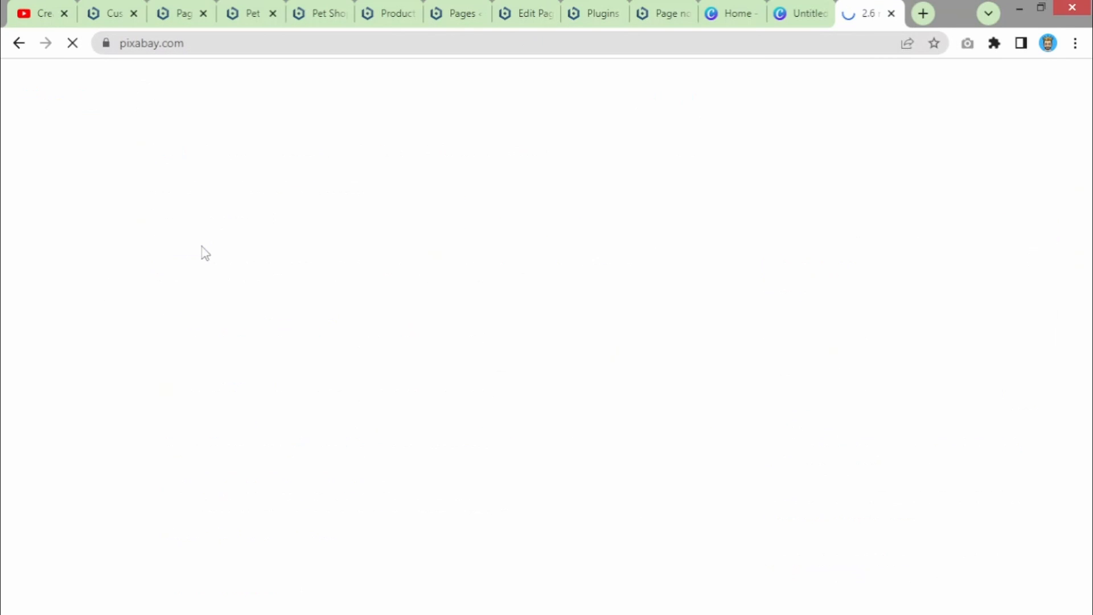
- In a new tab, search Google for 'pixels' and open the Pexels homepage
click(923, 13)
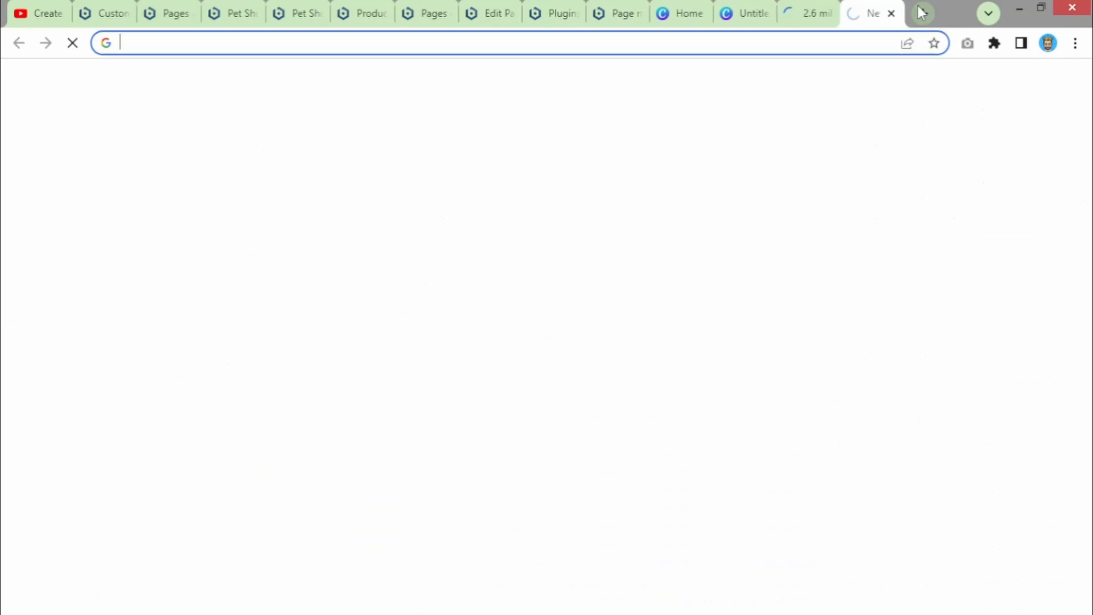
text(pixel)
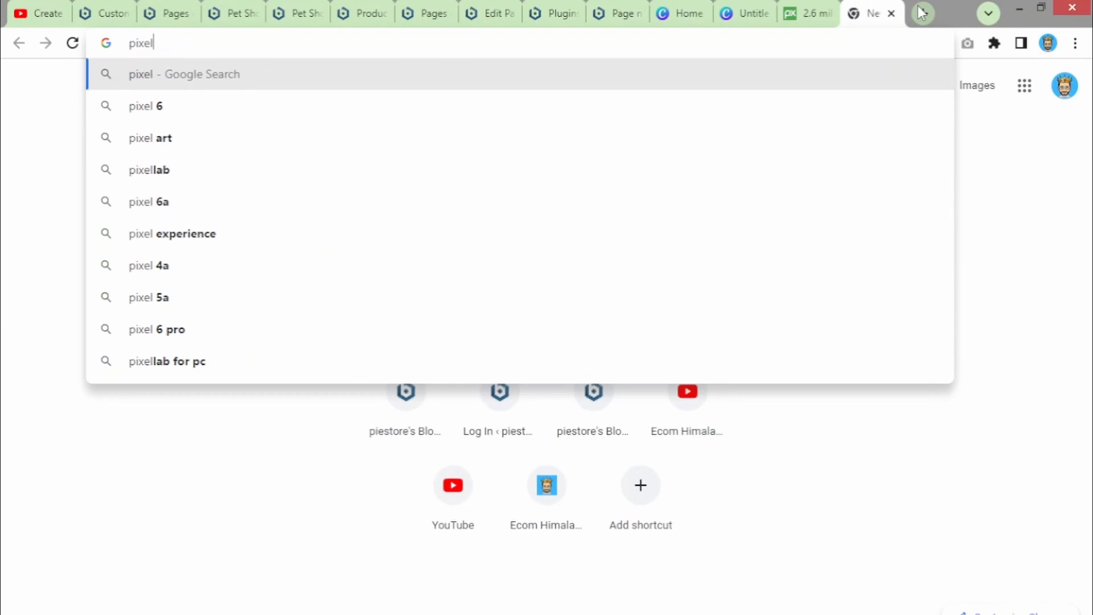
text(s)
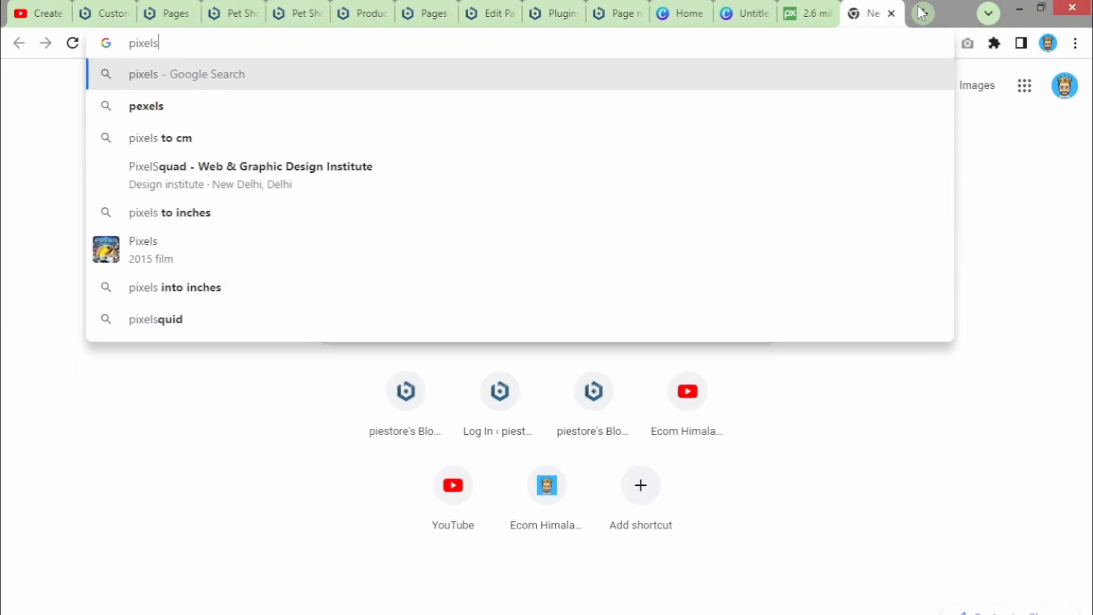
key(Return)
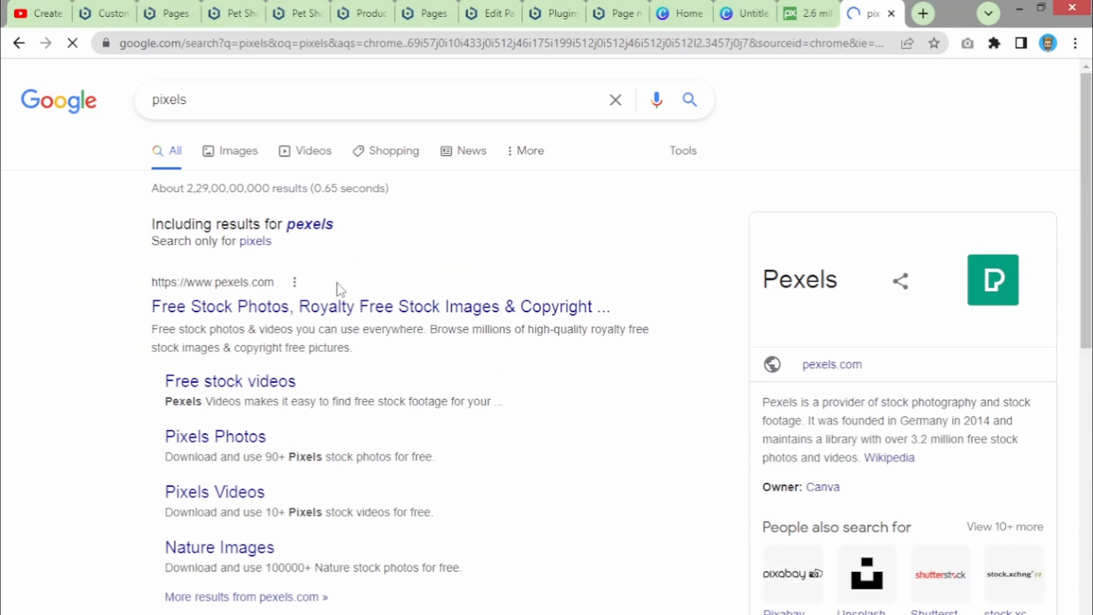
click(339, 307)
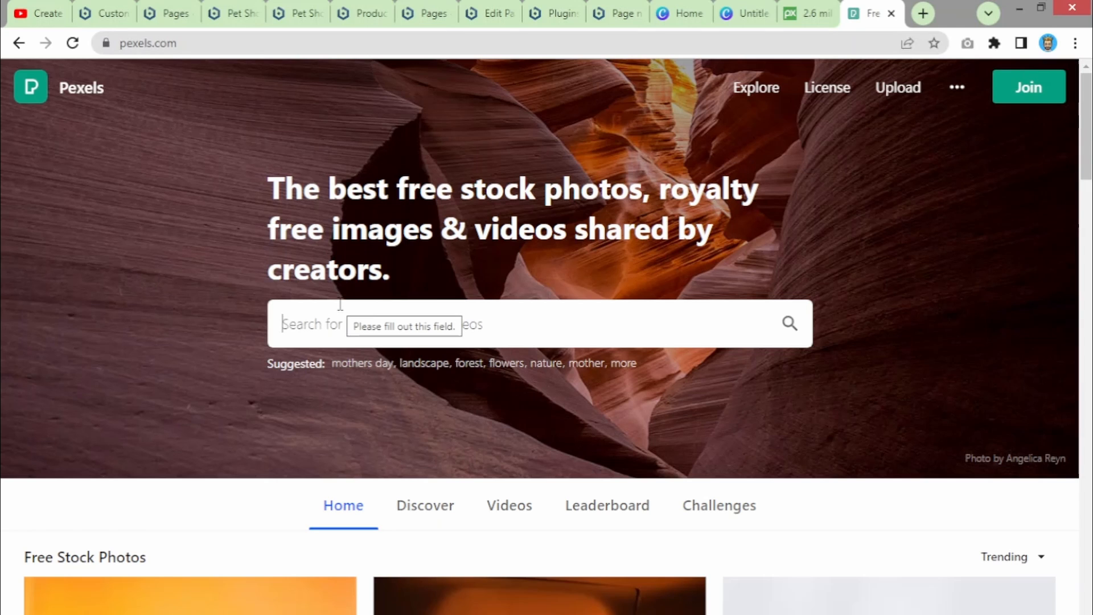
- Search Pexels for 'pet' photos
click(404, 310)
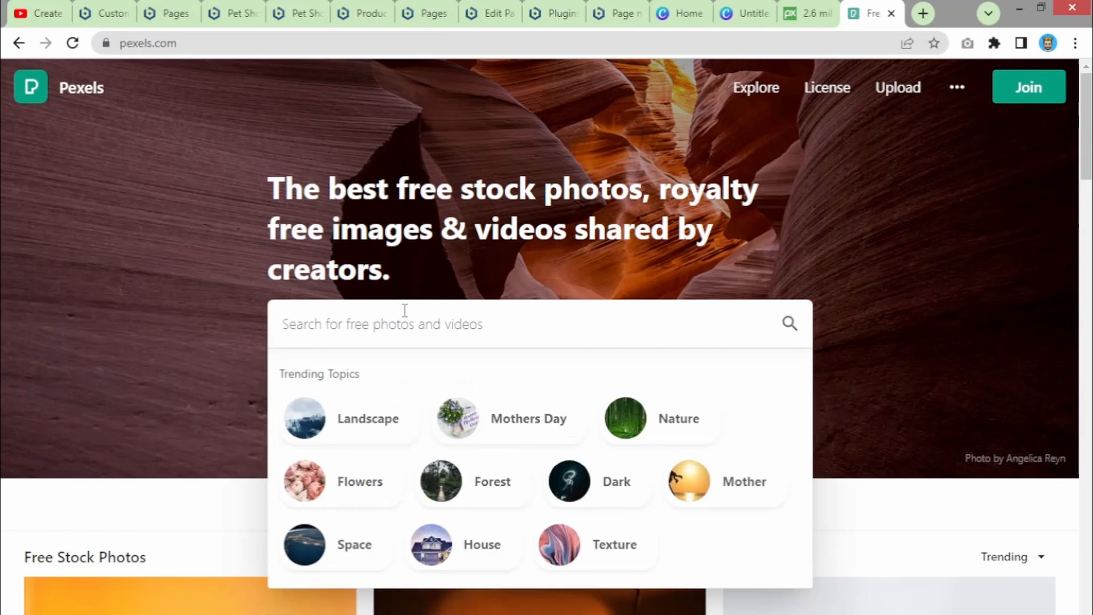
click(764, 197)
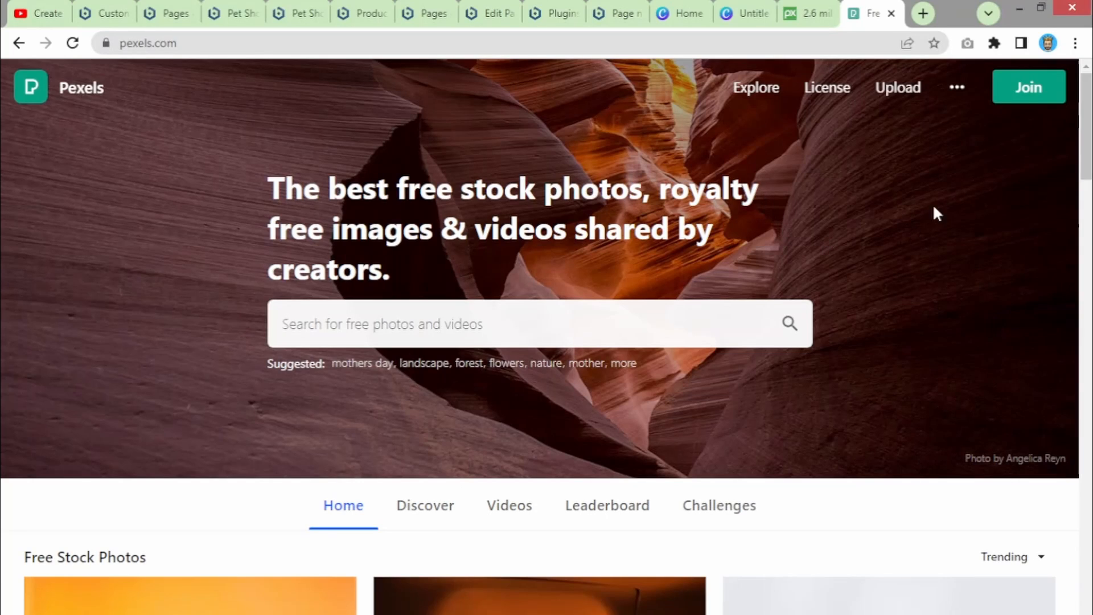
mouse_move(1087, 149)
mouse_down()
mouse_move(1079, 238)
mouse_move(1077, 139)
mouse_up()
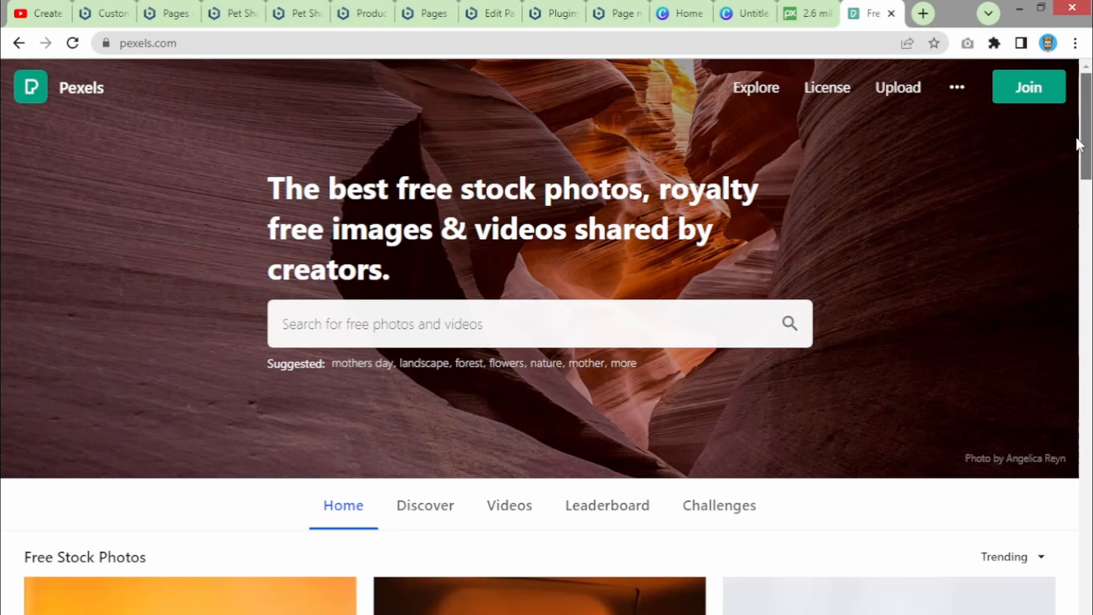
click(505, 319)
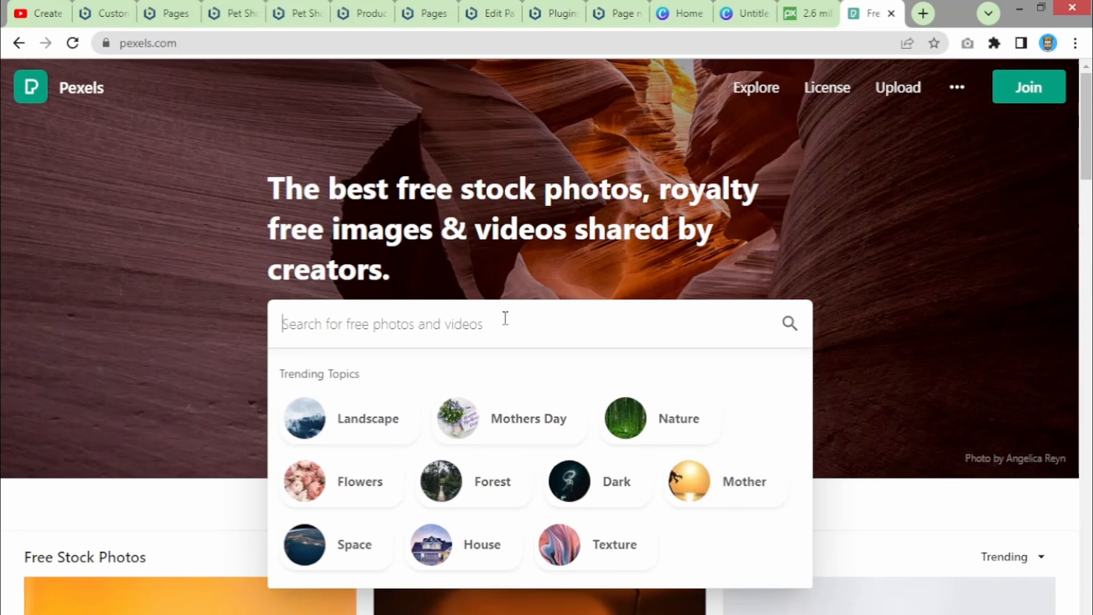
text(pet)
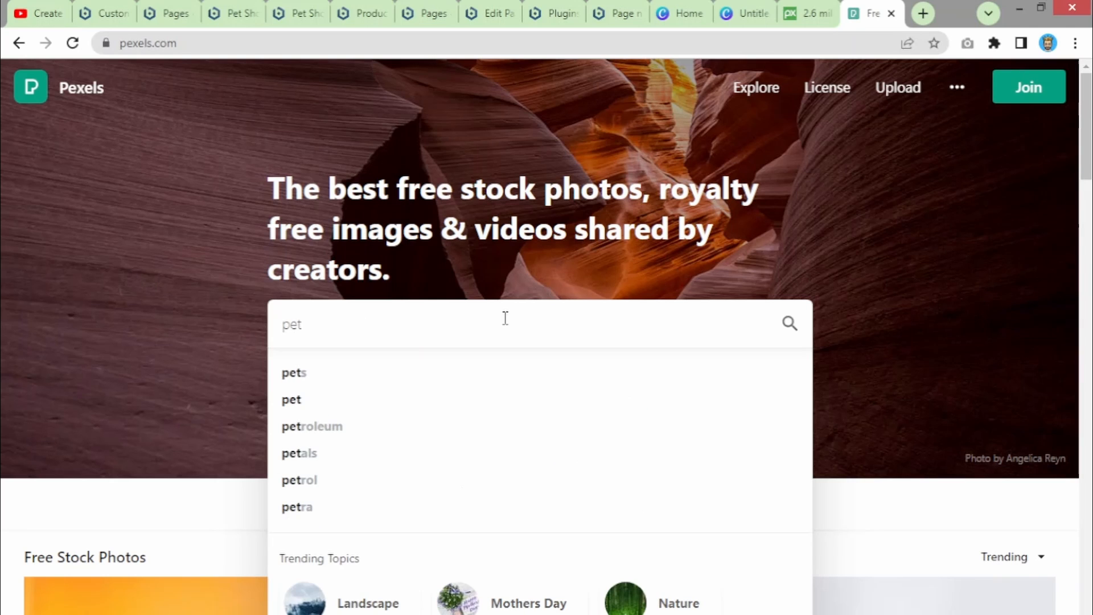
key(Return)
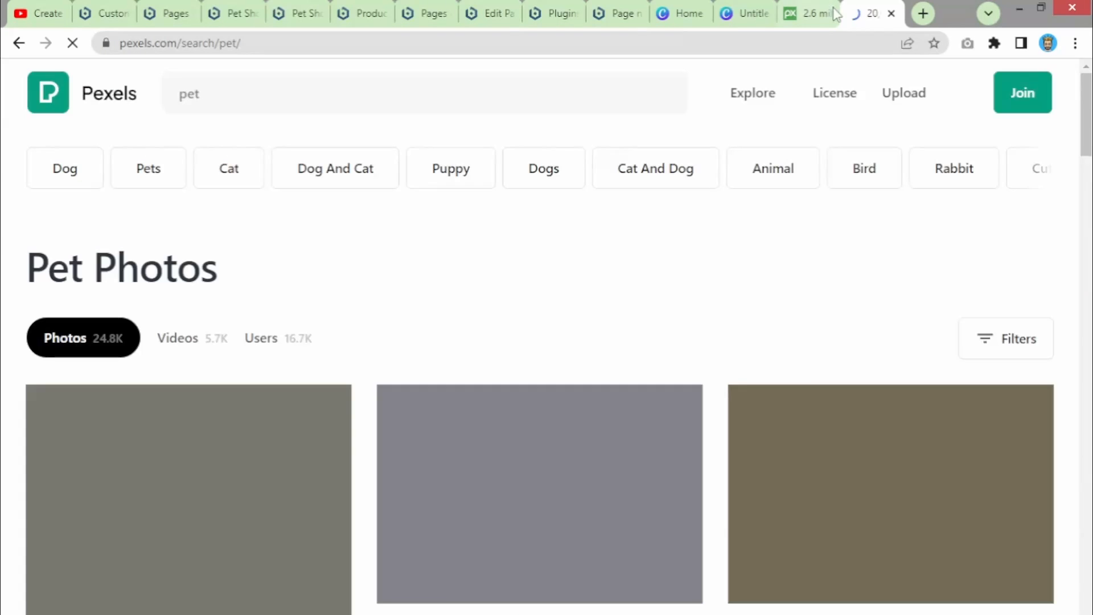
- Duplicate the pet results tab and scroll through the results
right_click(863, 12)
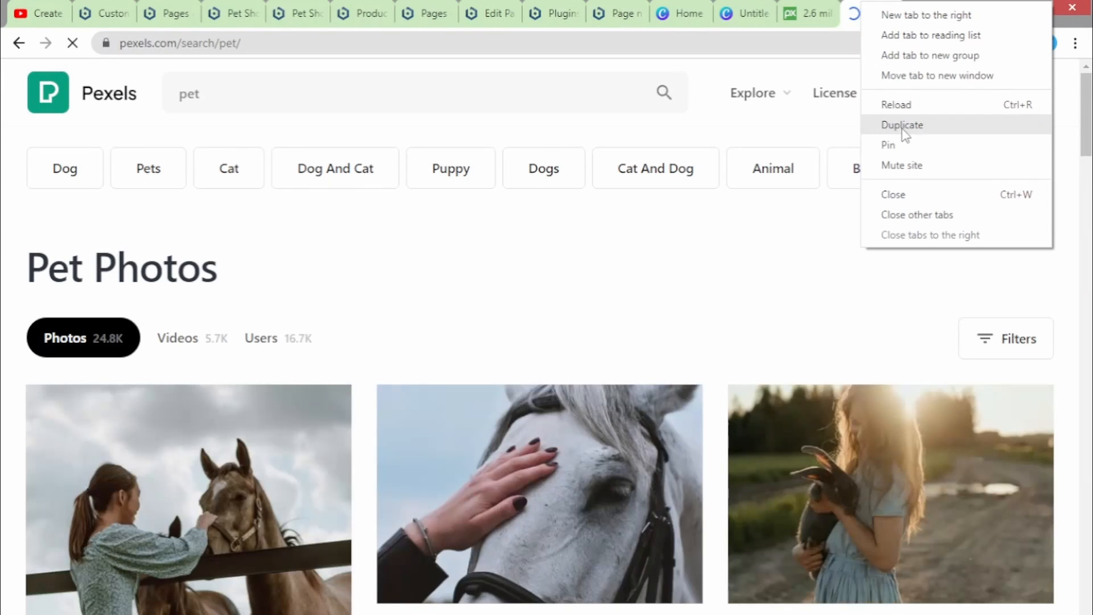
click(904, 126)
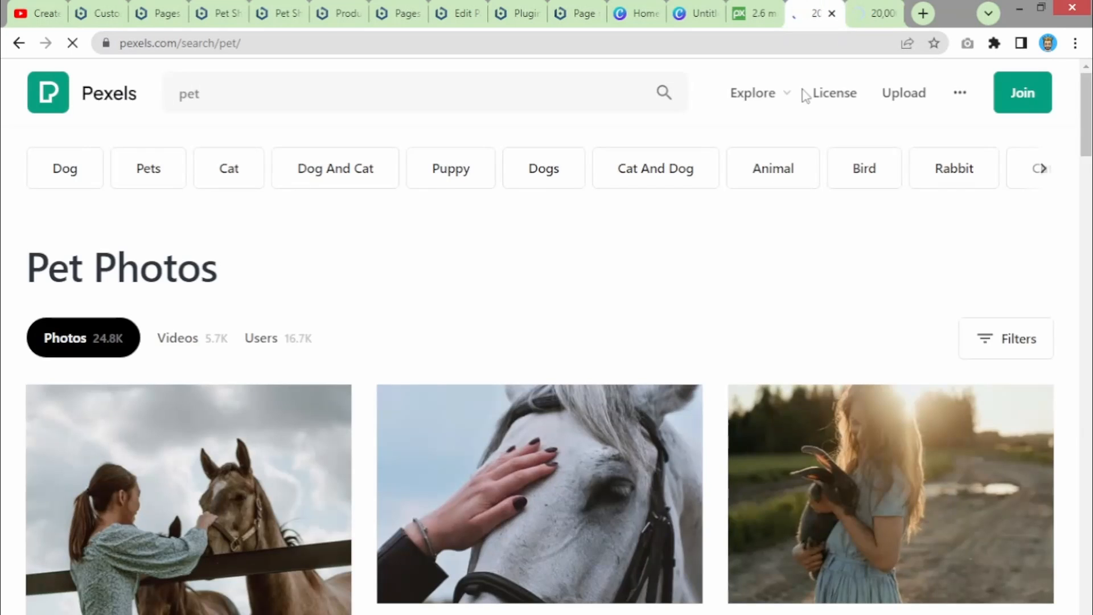
scroll(727, 262, down, 7)
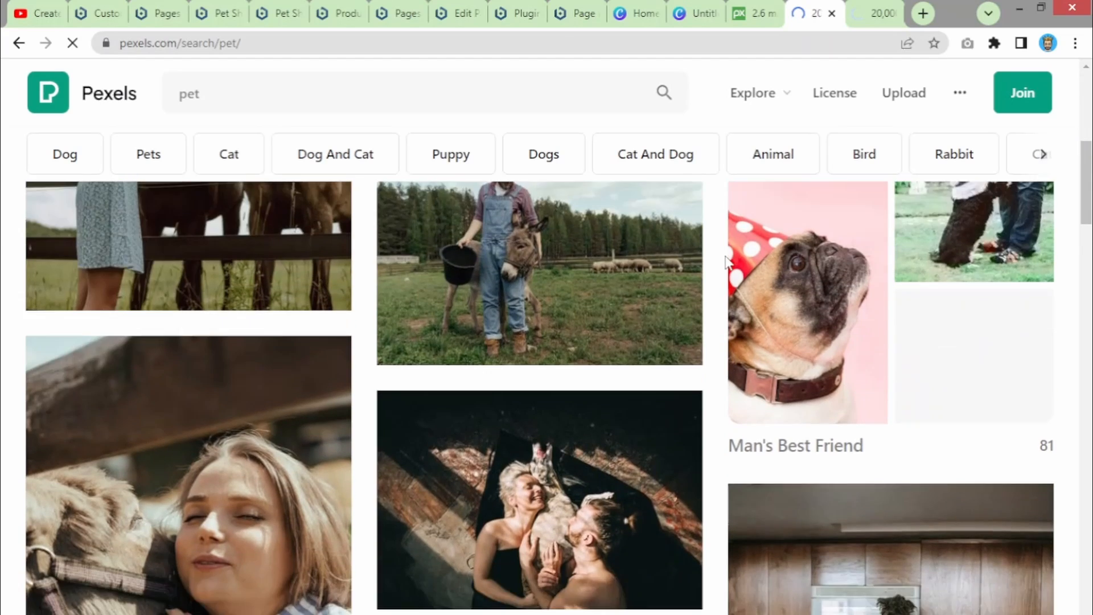
scroll(796, 325, down, 7)
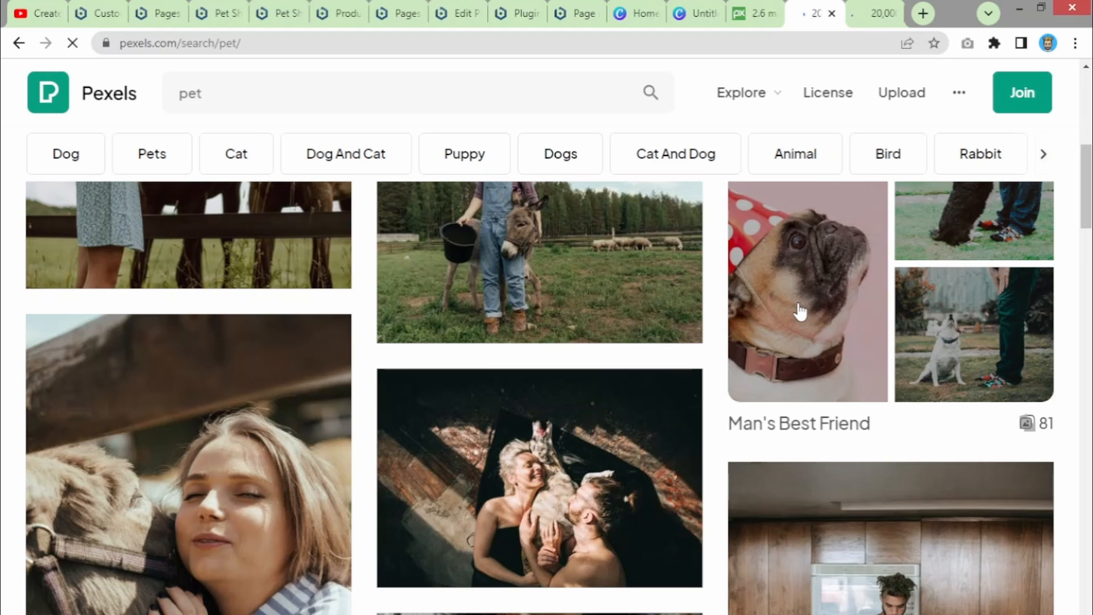
click(804, 310)
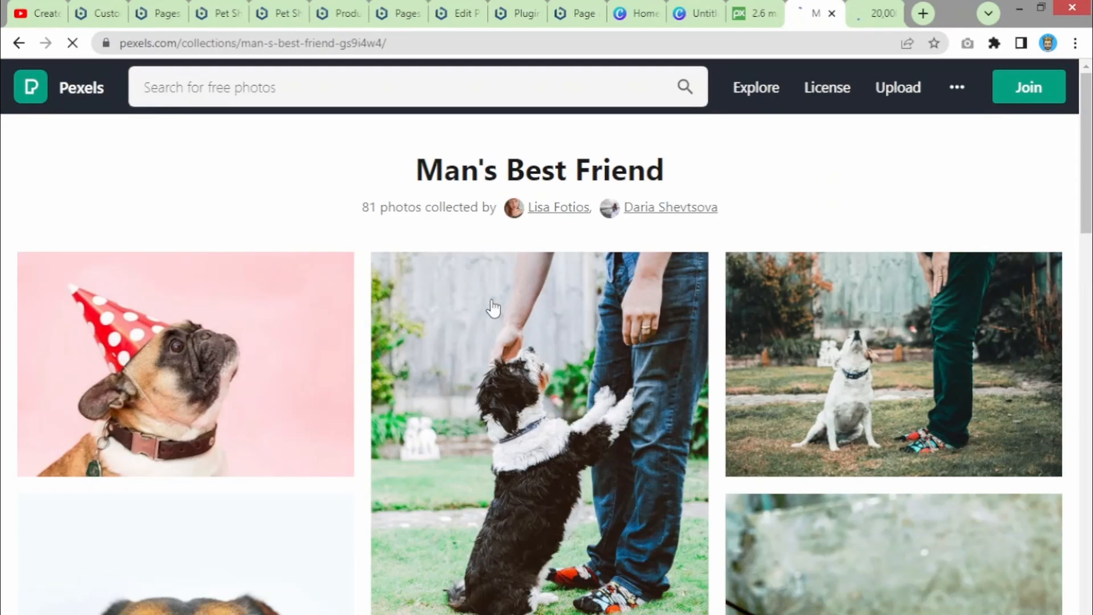
scroll(227, 307, down, 3)
click(206, 206)
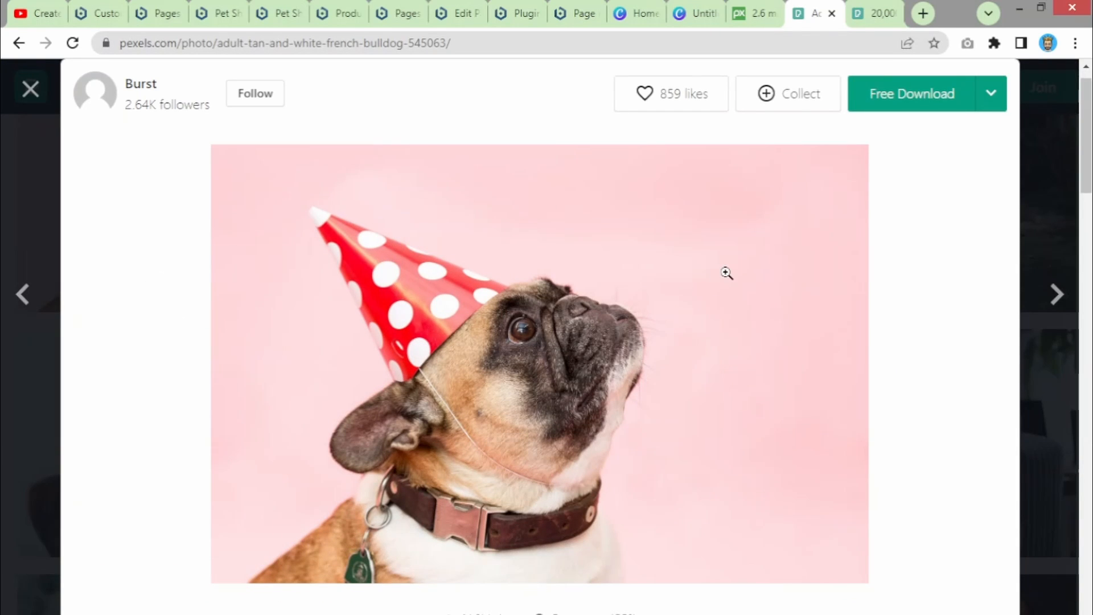
scroll(725, 274, down, 9)
scroll(728, 280, up, 2)
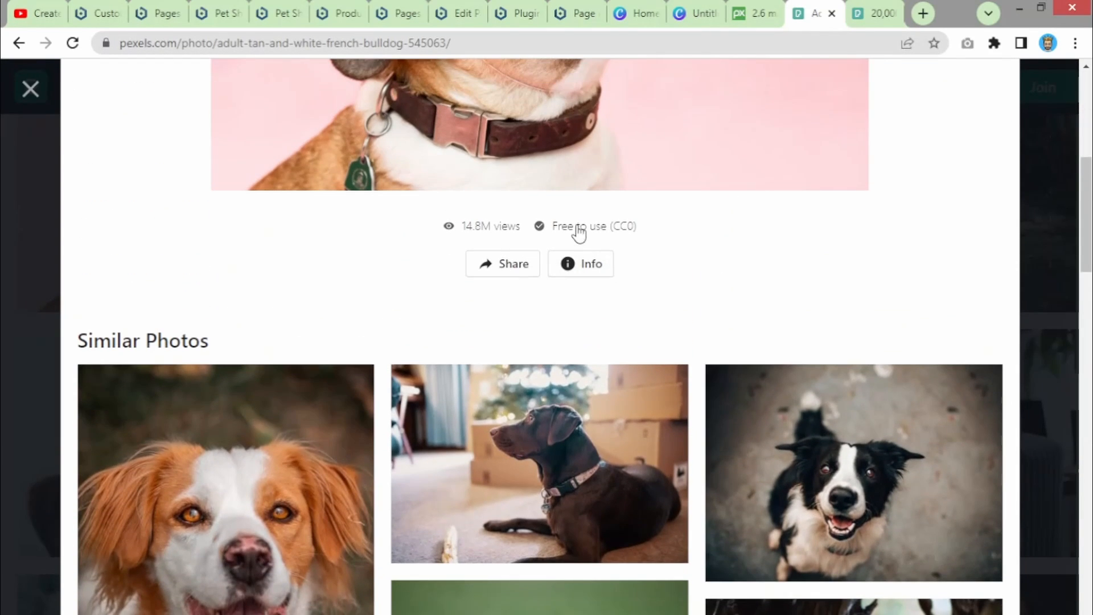
scroll(678, 280, up, 5)
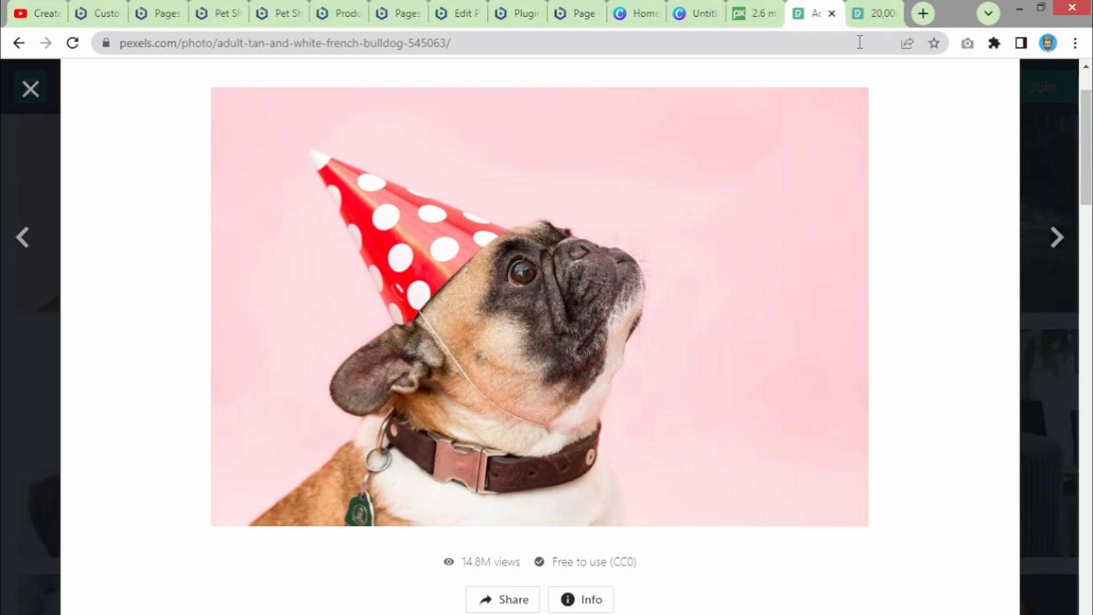
click(875, 14)
click(797, 7)
click(875, 12)
click(303, 95)
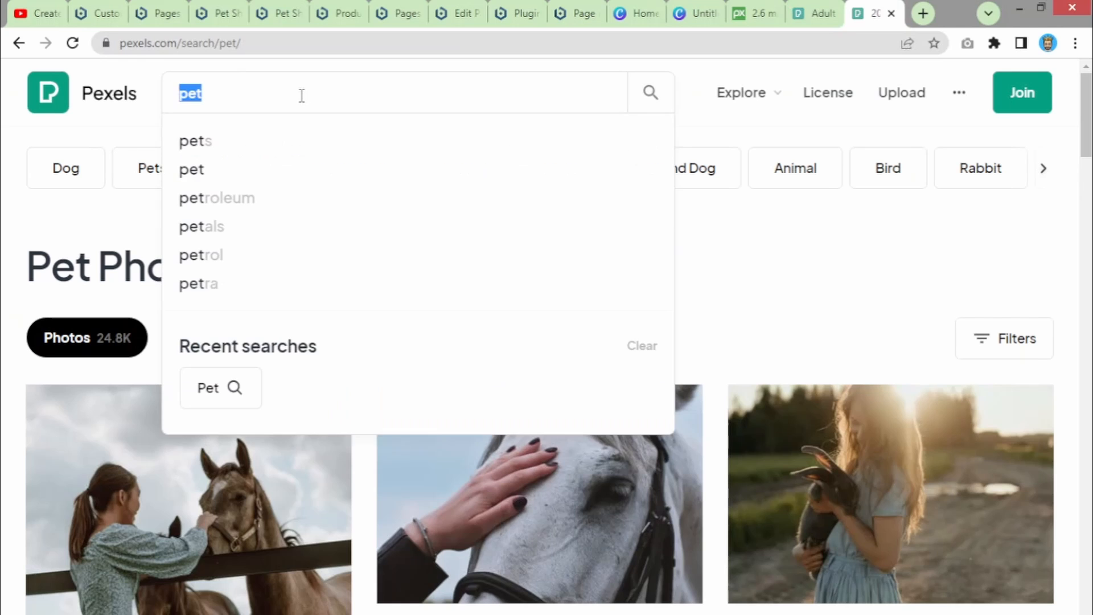
key(BackSpace)
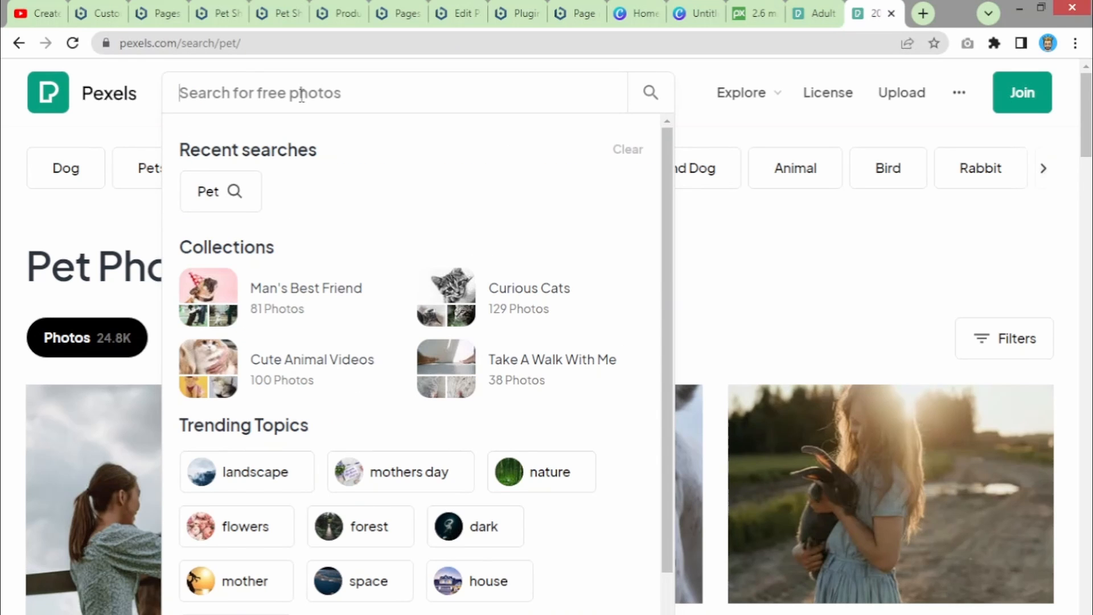
text(dog)
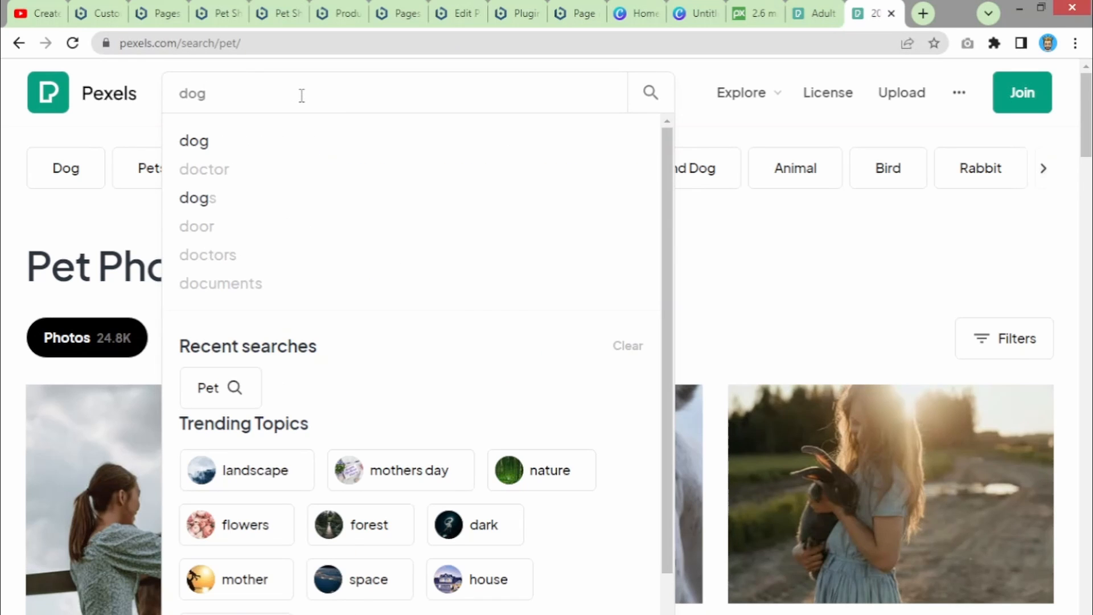
key(Return)
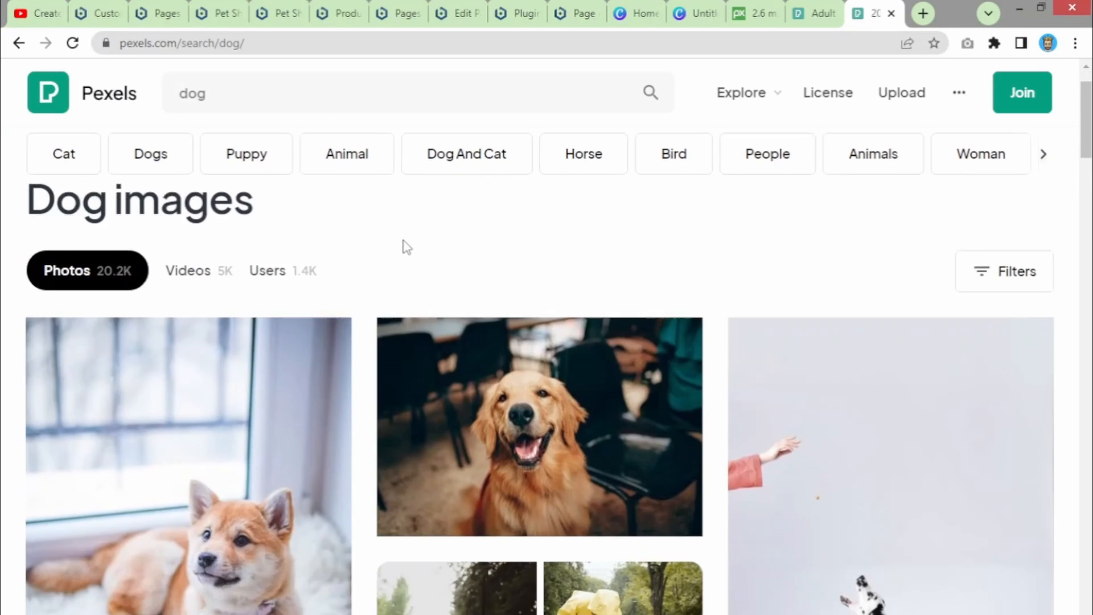
scroll(402, 245, down, 6)
scroll(880, 325, down, 3)
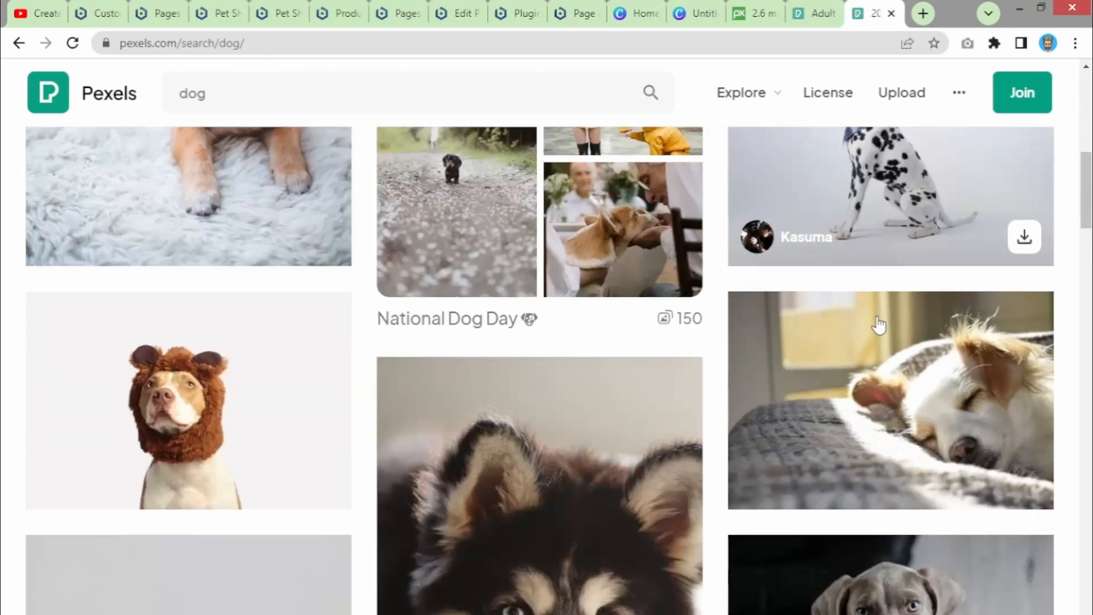
scroll(880, 326, down, 4)
scroll(830, 283, up, 12)
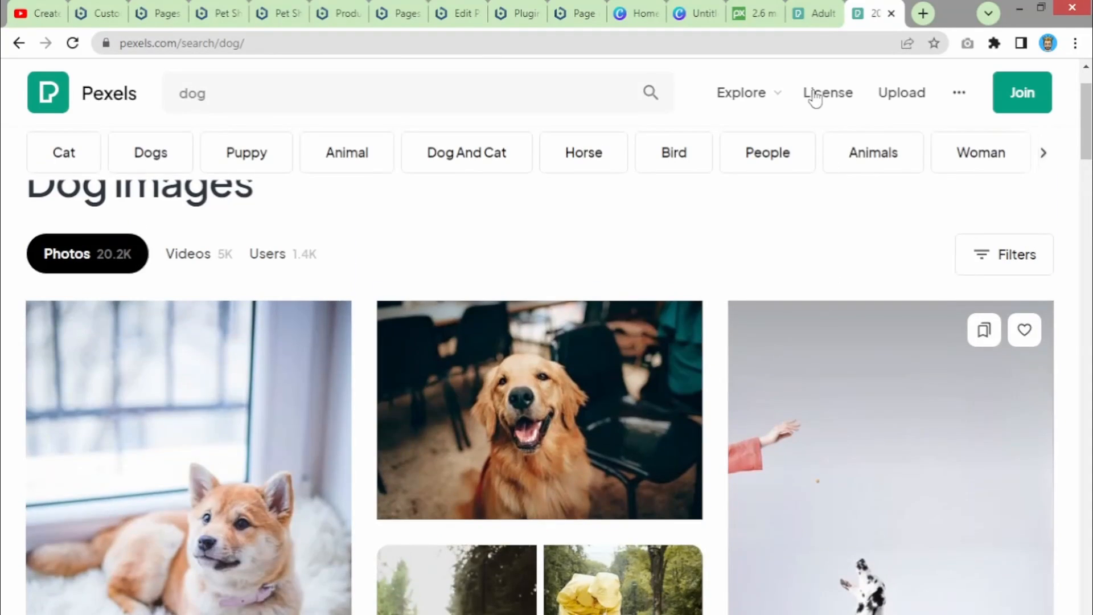
click(817, 16)
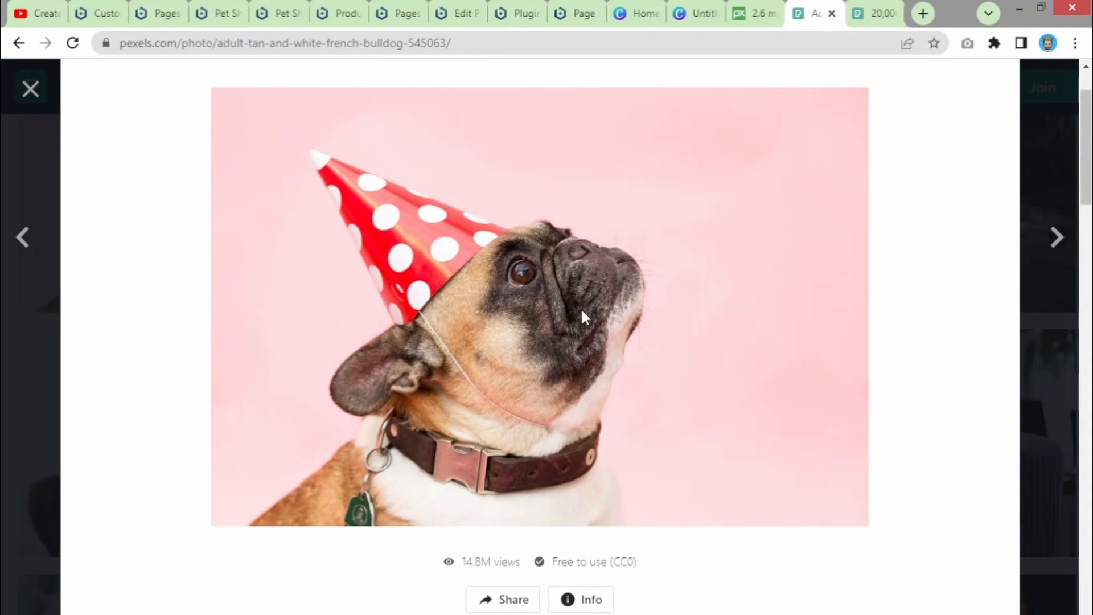
scroll(577, 273, down, 3)
scroll(577, 272, down, 1)
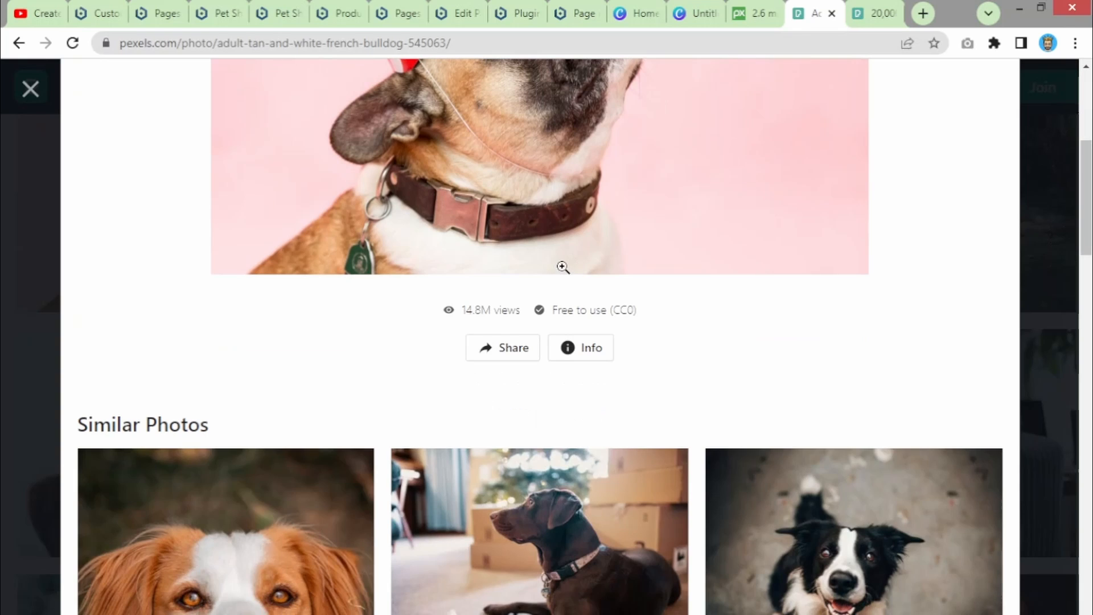
scroll(554, 205, up, 3)
scroll(553, 207, up, 3)
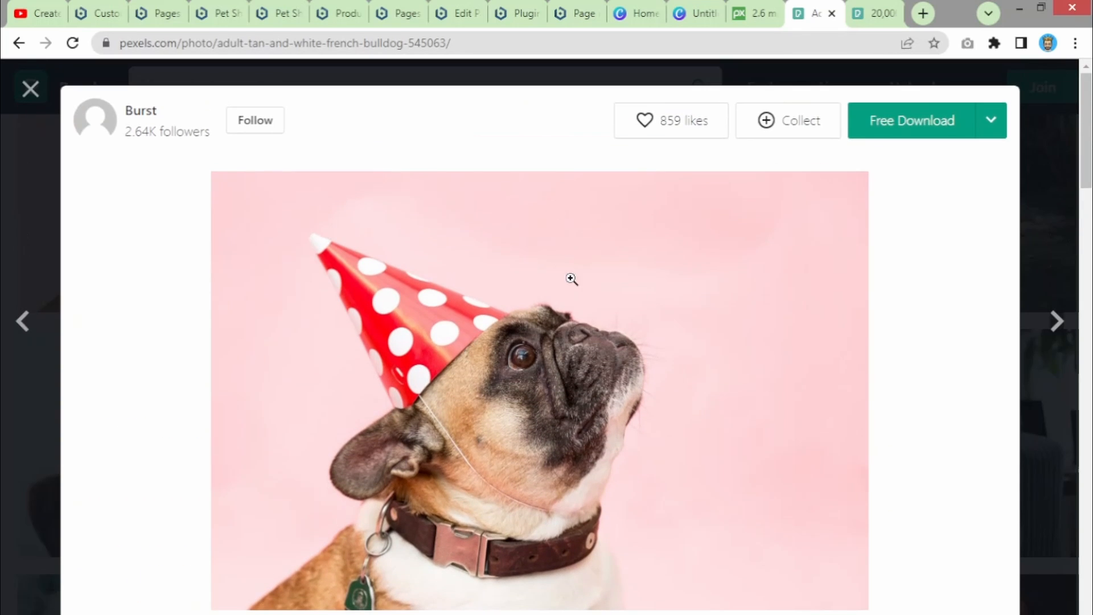
- Download the party-hat bulldog photo at Medium size, 1280 x 853
click(983, 123)
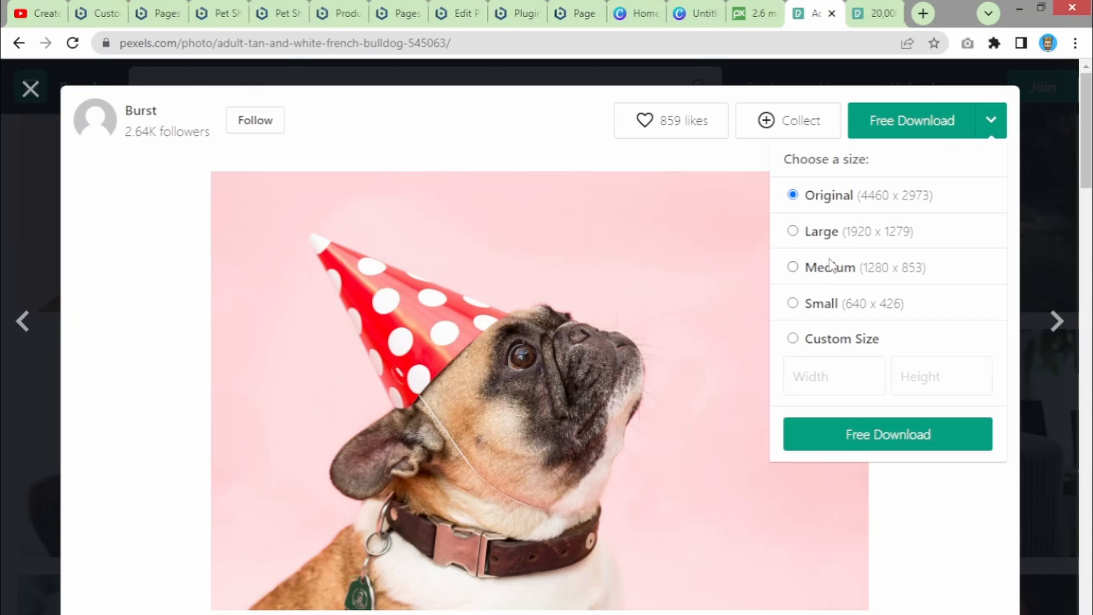
click(793, 267)
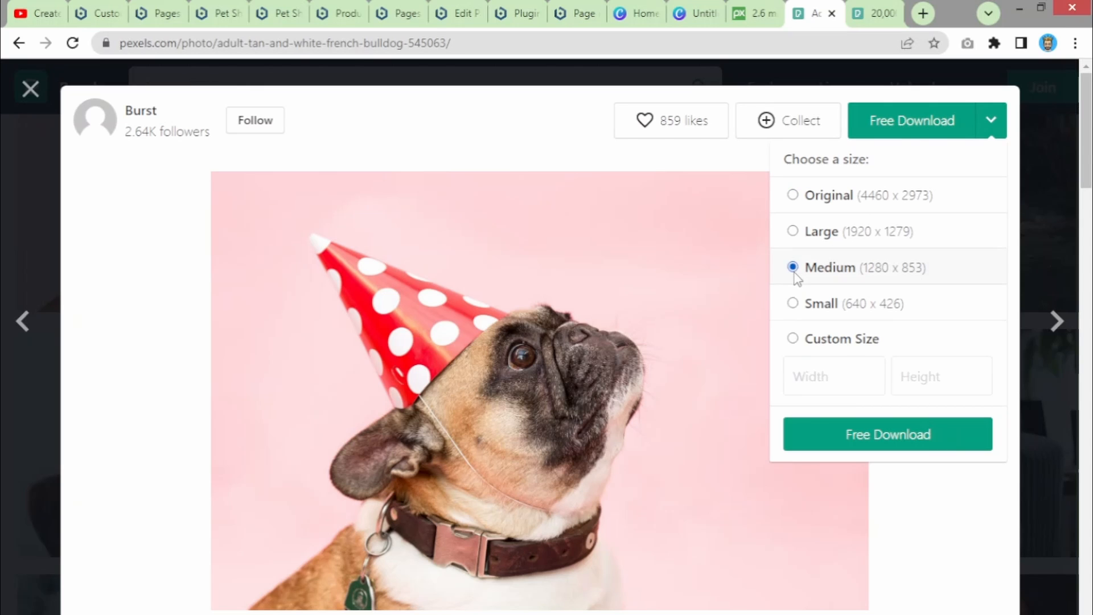
click(891, 447)
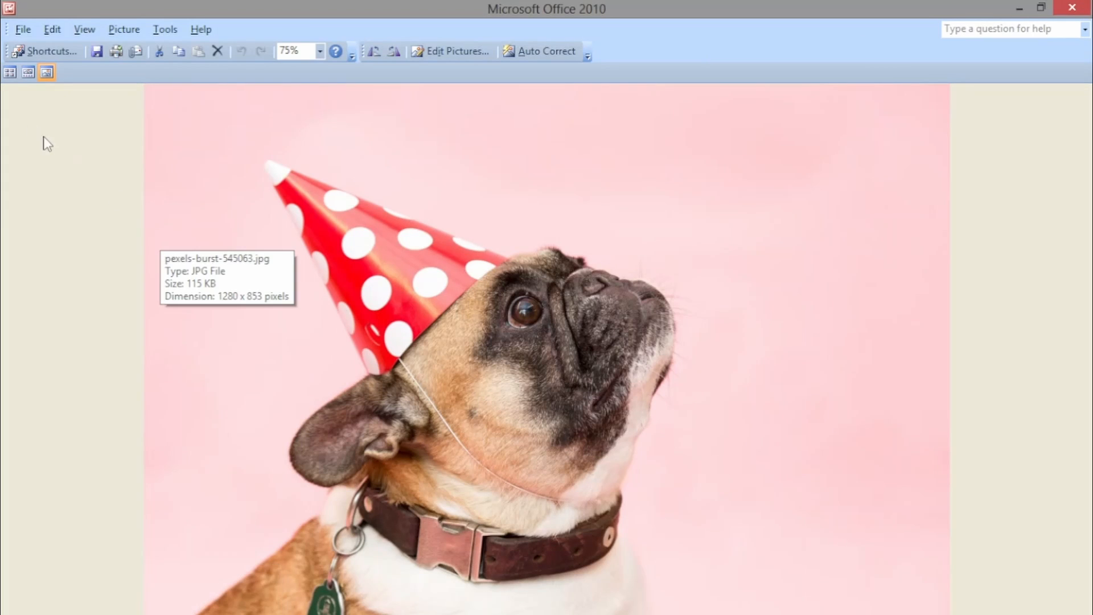
- Save pexels-burst-545063 to the Desktop as a JPEG and dismiss the Activation Wizard
click(22, 29)
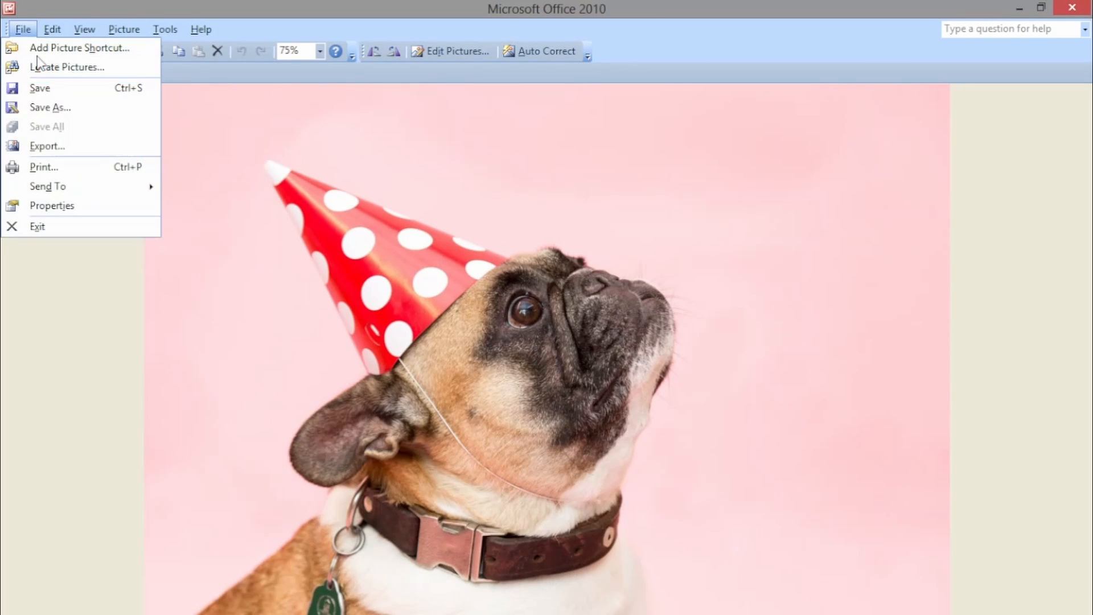
click(66, 108)
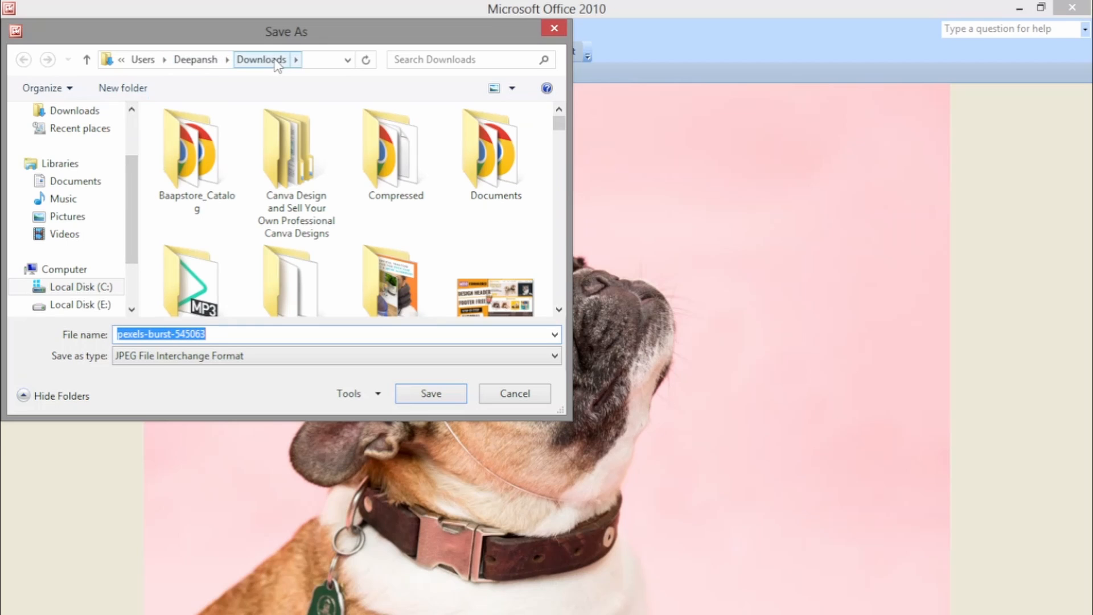
scroll(126, 168, up, 3)
click(60, 172)
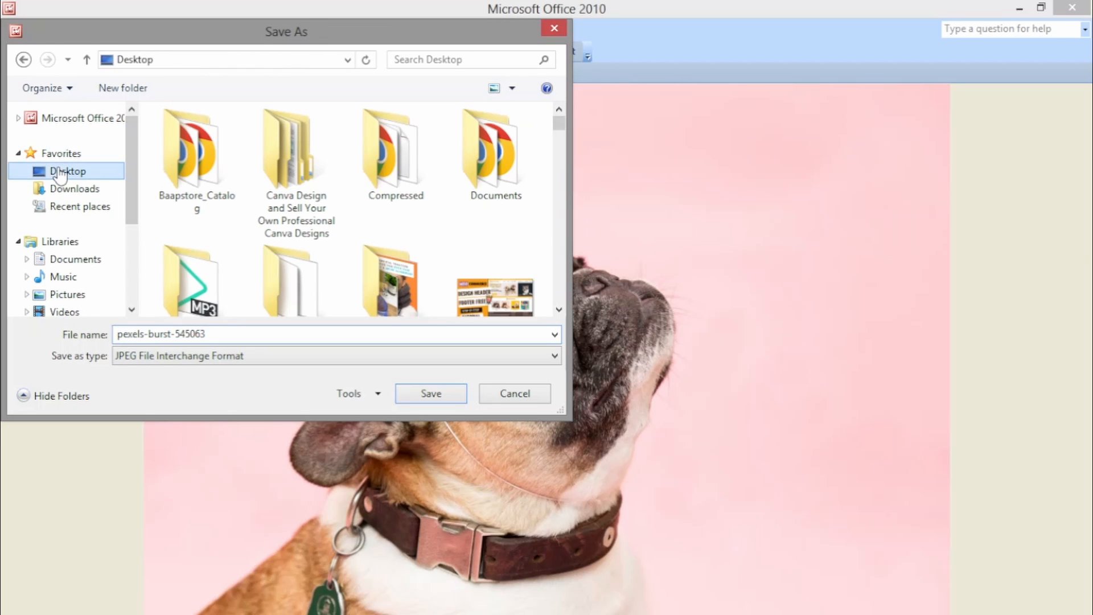
click(414, 392)
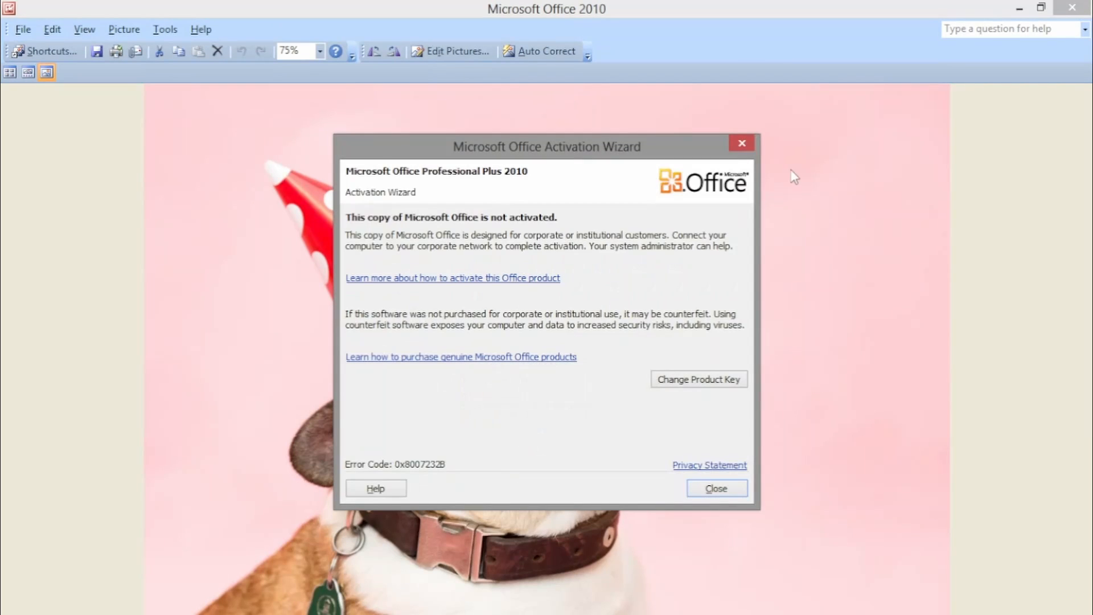
click(749, 149)
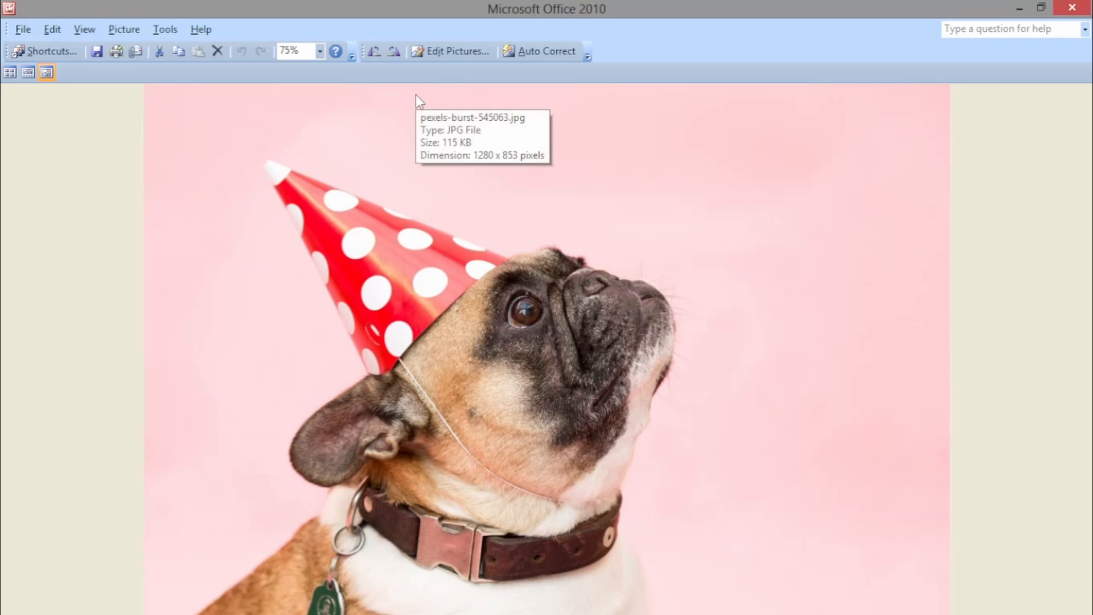
- Crop the pink area on the right and a band off the top, leaving 869 x 747 pixels
click(430, 53)
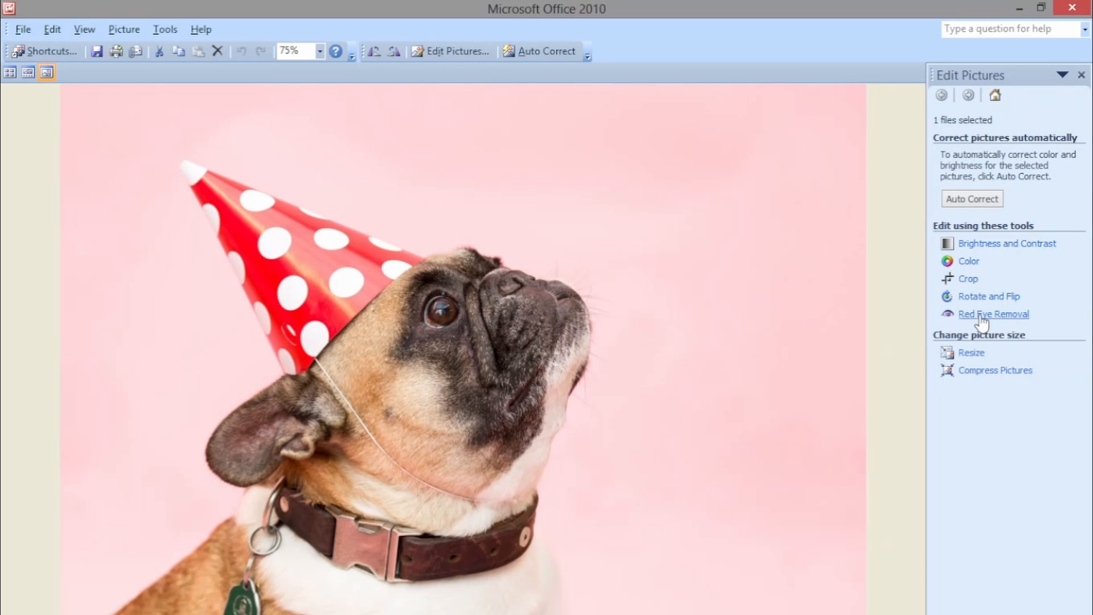
click(968, 279)
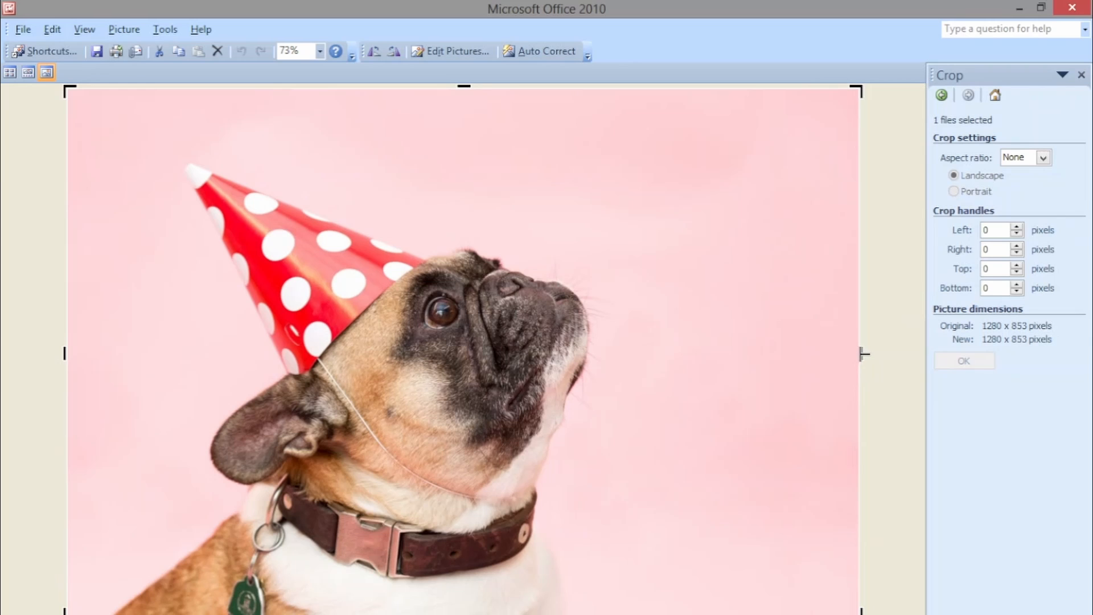
drag(862, 354, 607, 364)
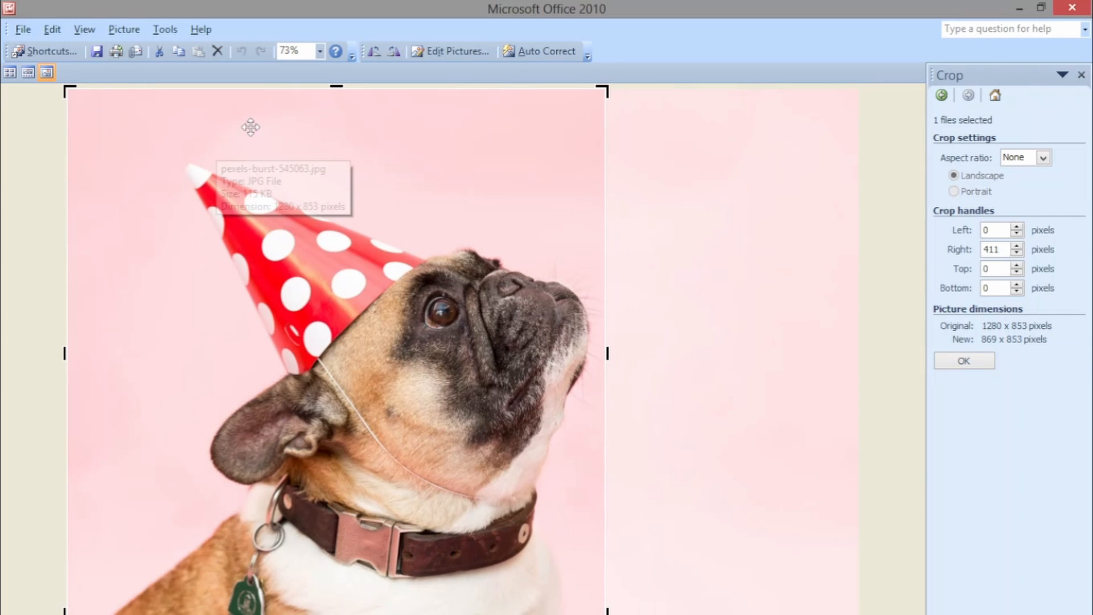
drag(337, 84, 335, 149)
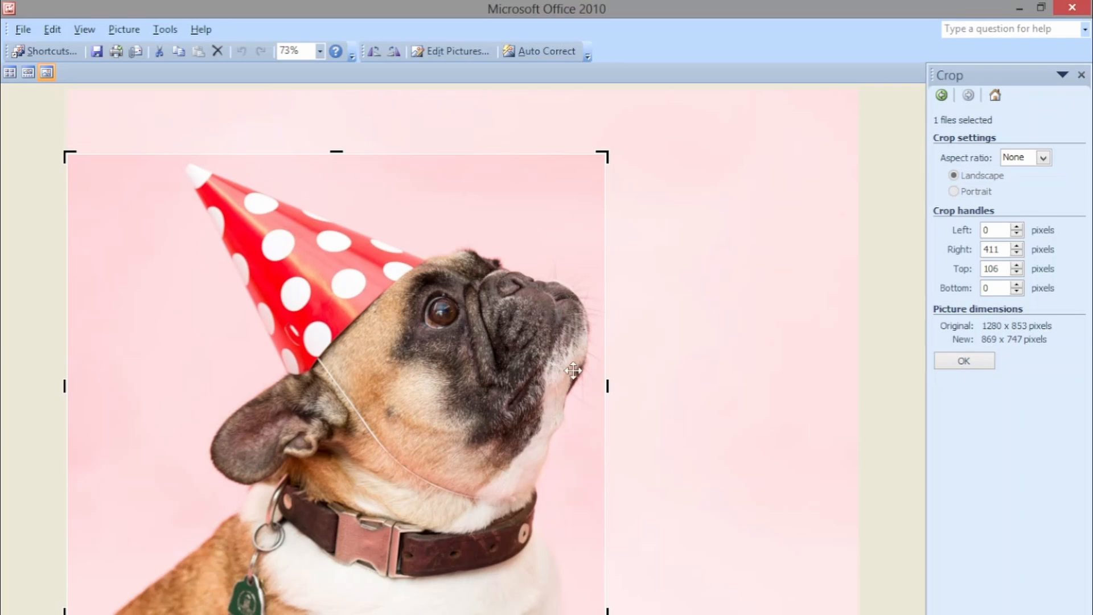
click(981, 361)
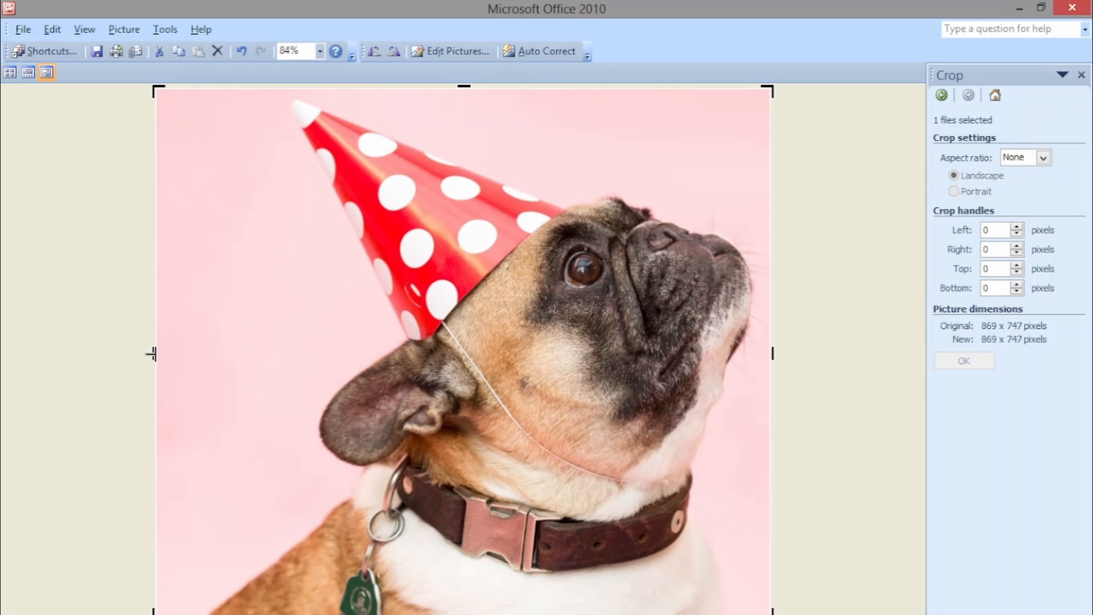
- Trim a strip off the left edge to reach 801 x 747 and save the photo
drag(153, 354, 199, 362)
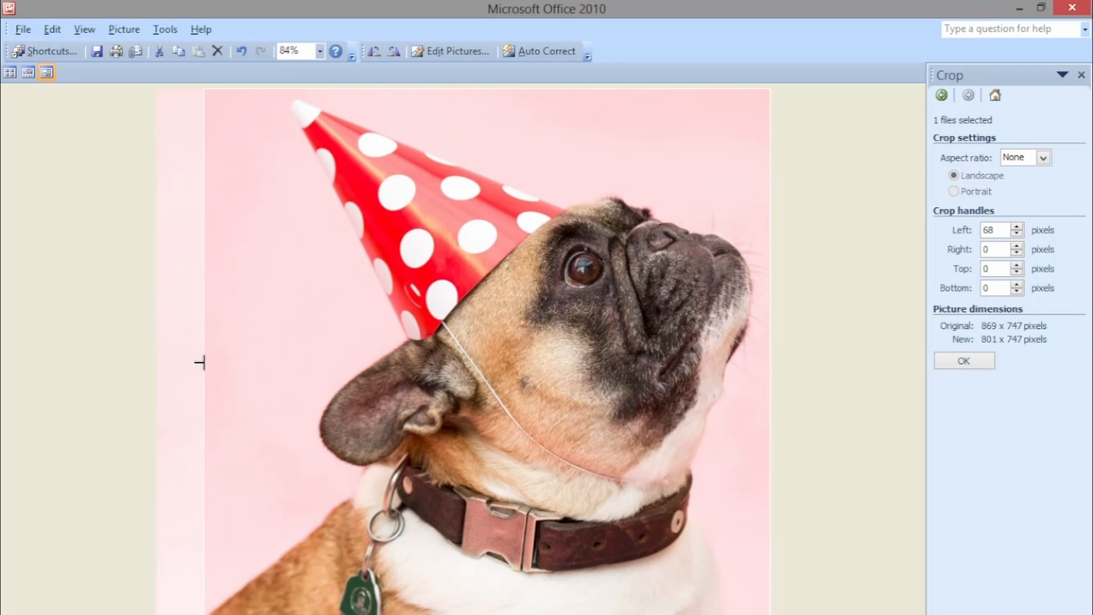
click(981, 360)
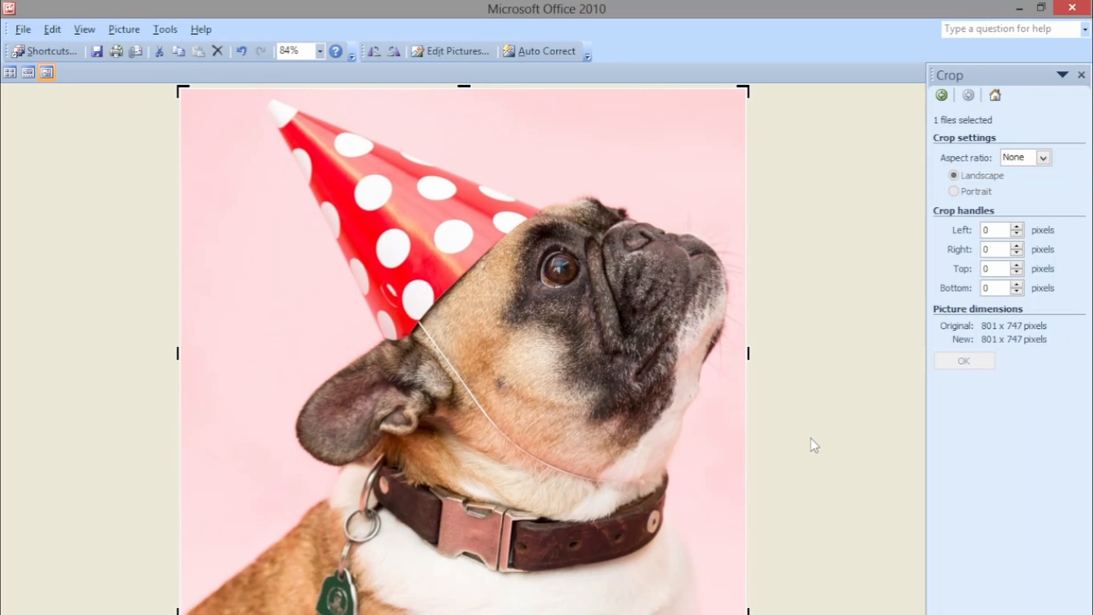
key(ctrl+s)
click(22, 29)
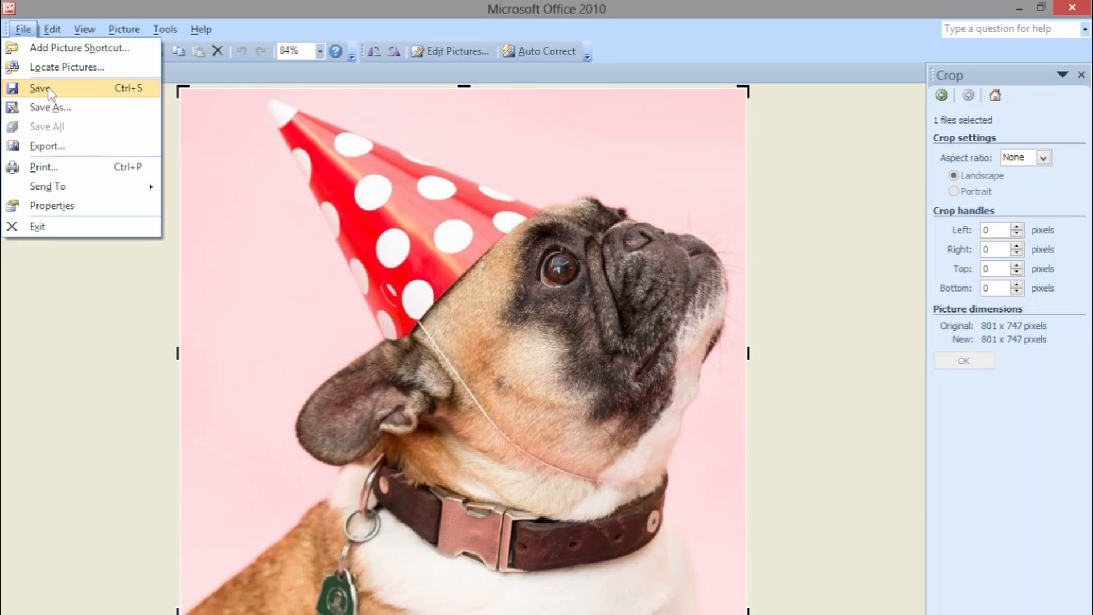
click(811, 196)
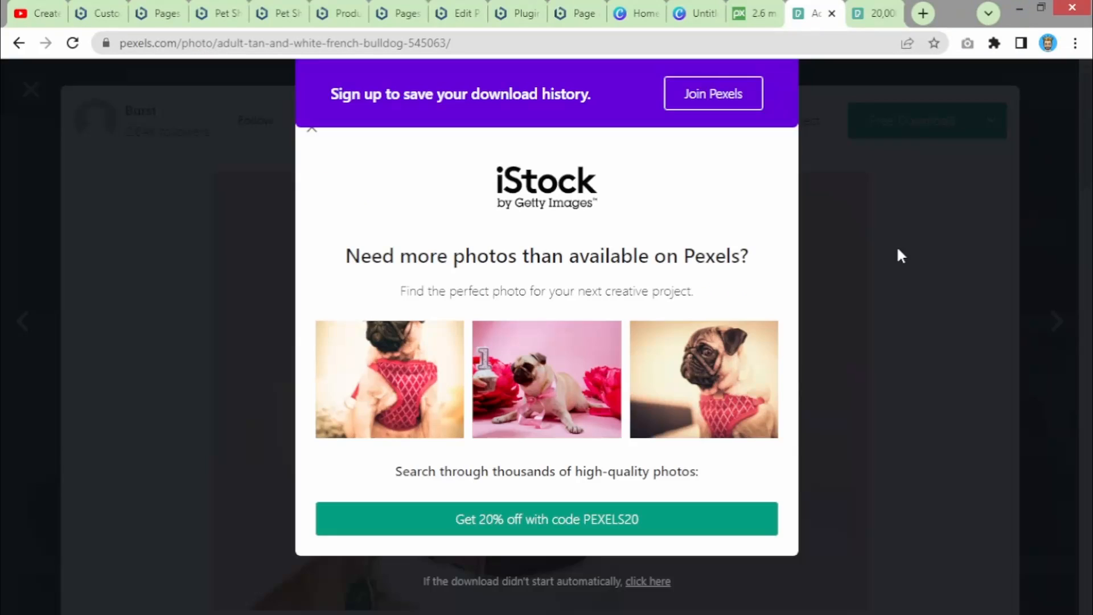
- Dismiss the iStock popup and open remove.bg in a new tab via a 'remove bg' search
click(884, 190)
click(924, 13)
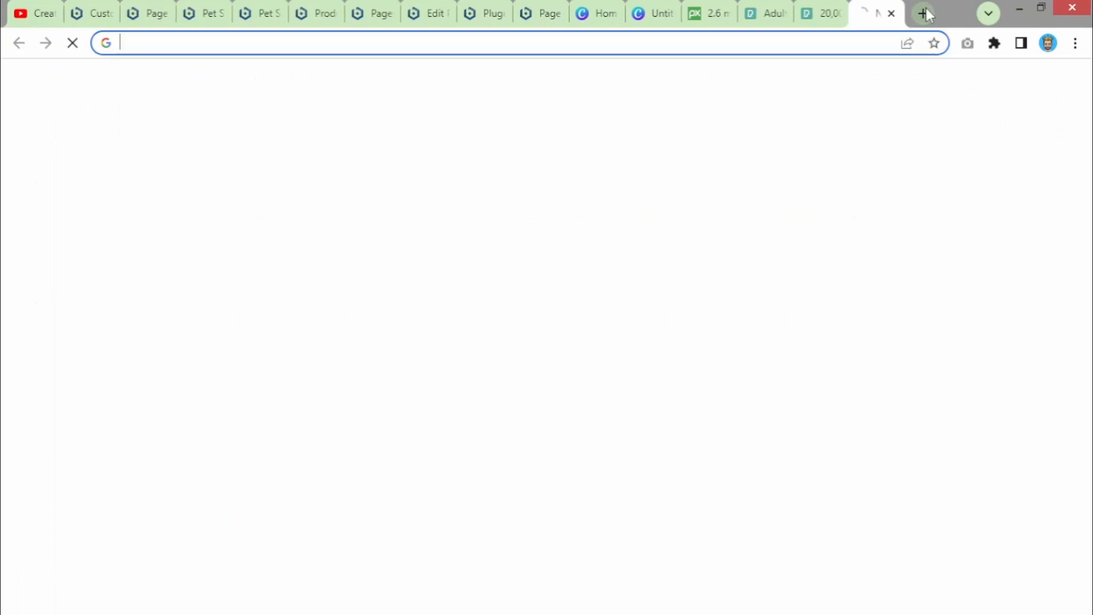
text(re)
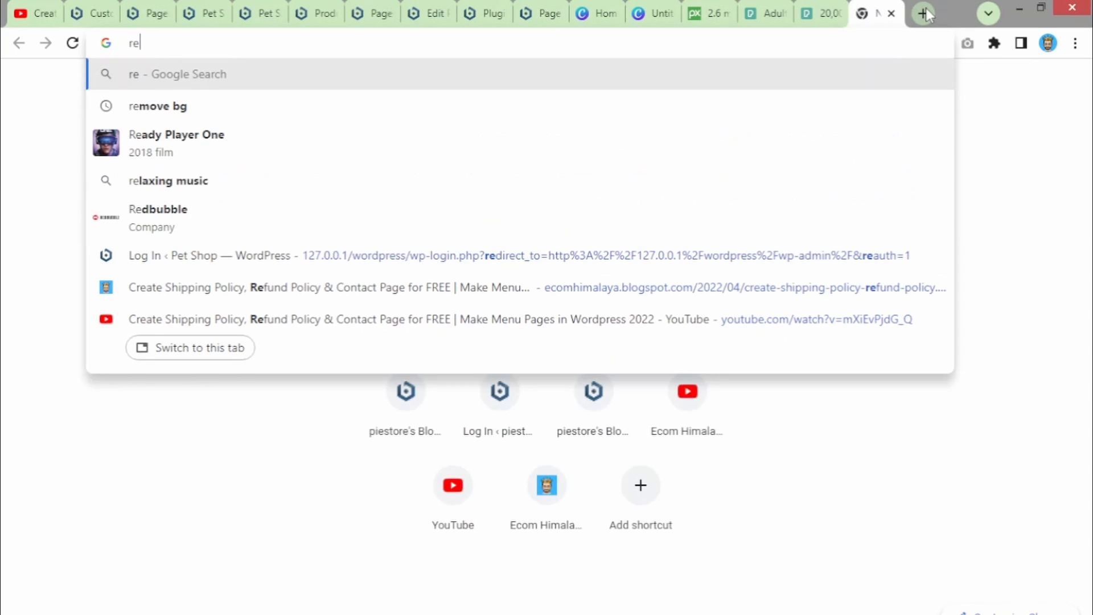
text(move)
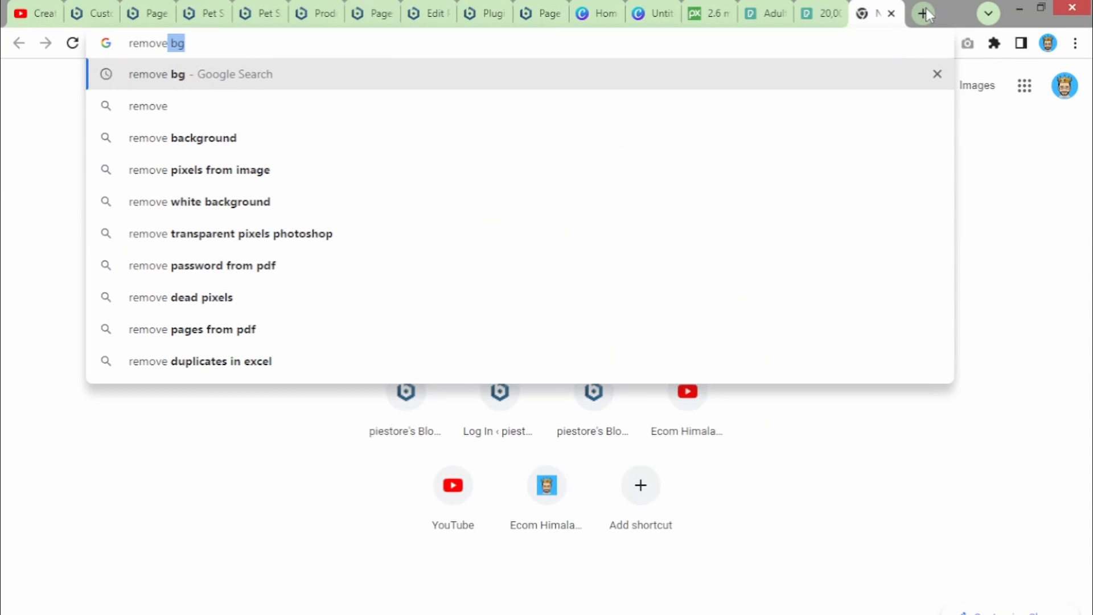
text( bg)
key(Return)
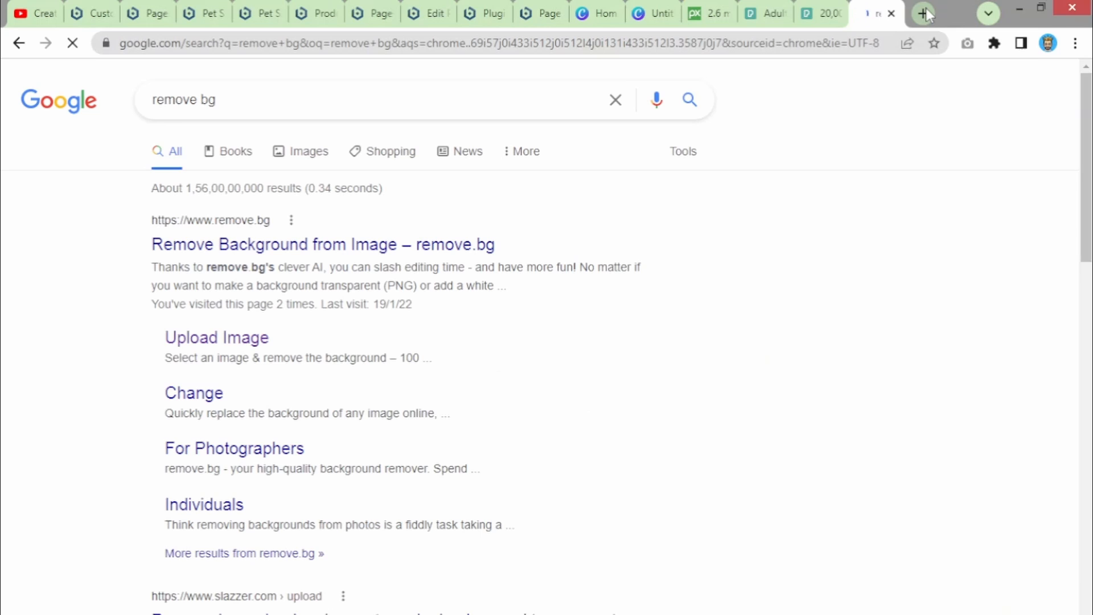
click(308, 246)
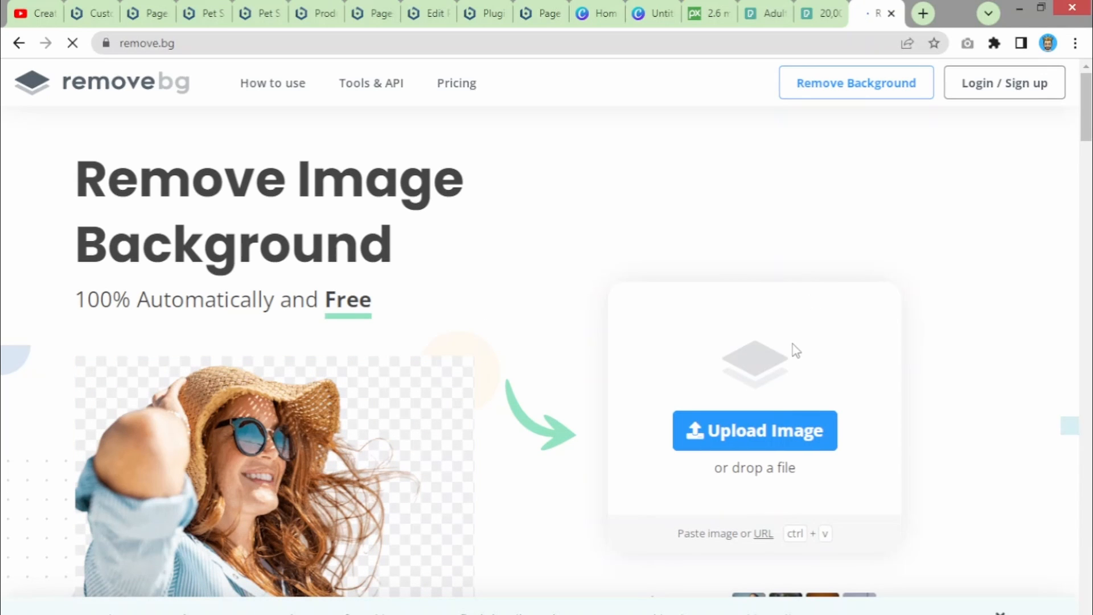
- Upload the photo saved on the Desktop to remove.bg
click(809, 434)
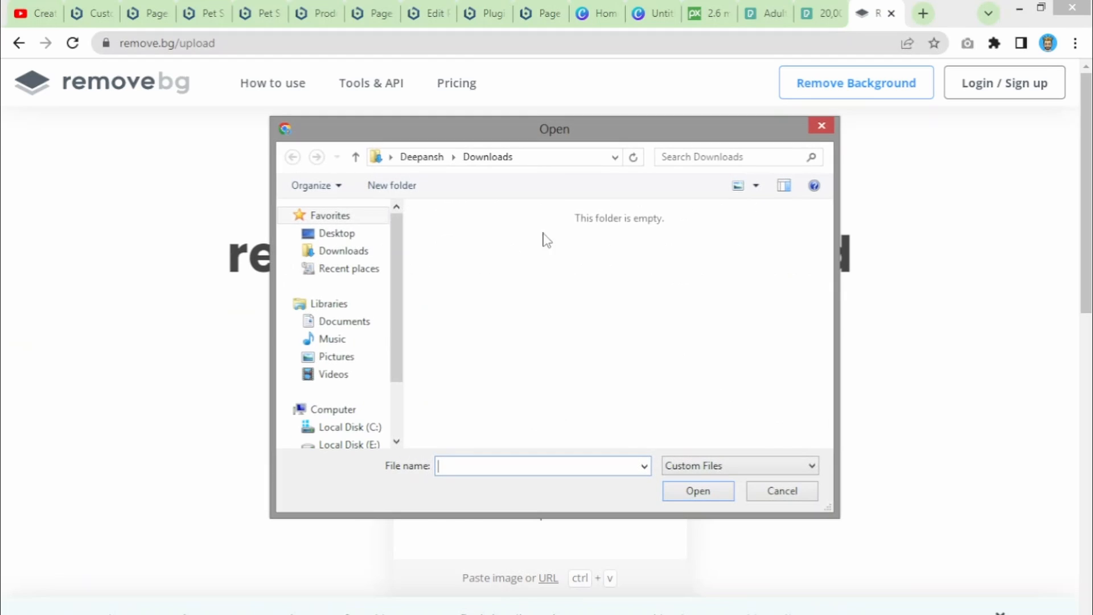
click(330, 234)
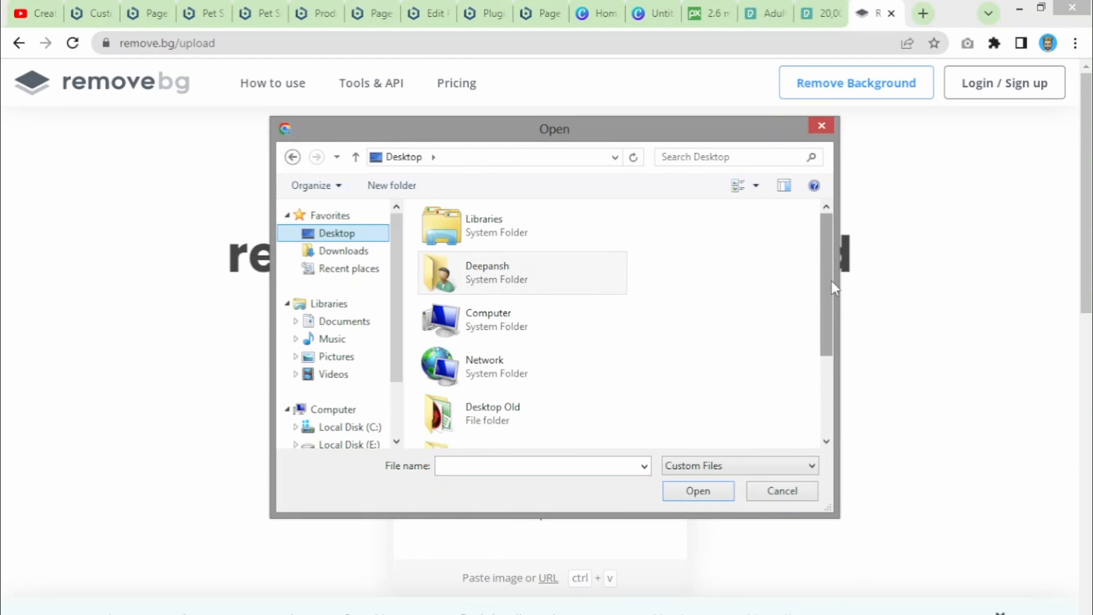
scroll(832, 282, down, 3)
double_click(518, 426)
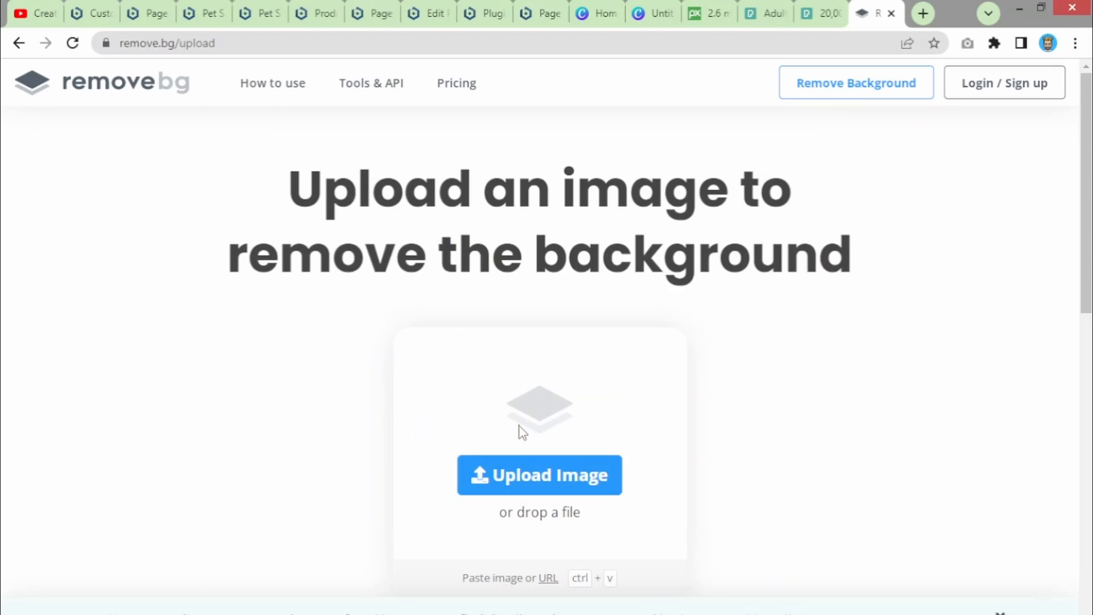
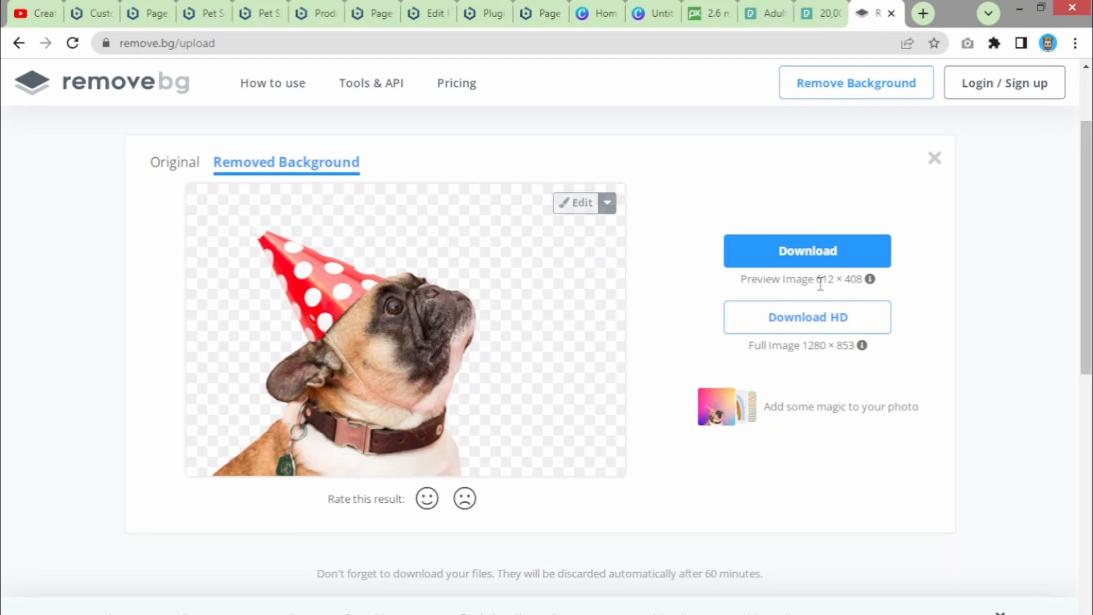
- Download the preview-size cut-out pug from remove.bg and switch back to the Untitled Canva design
mouse_move(870, 282)
drag(814, 280, 856, 282)
click(815, 254)
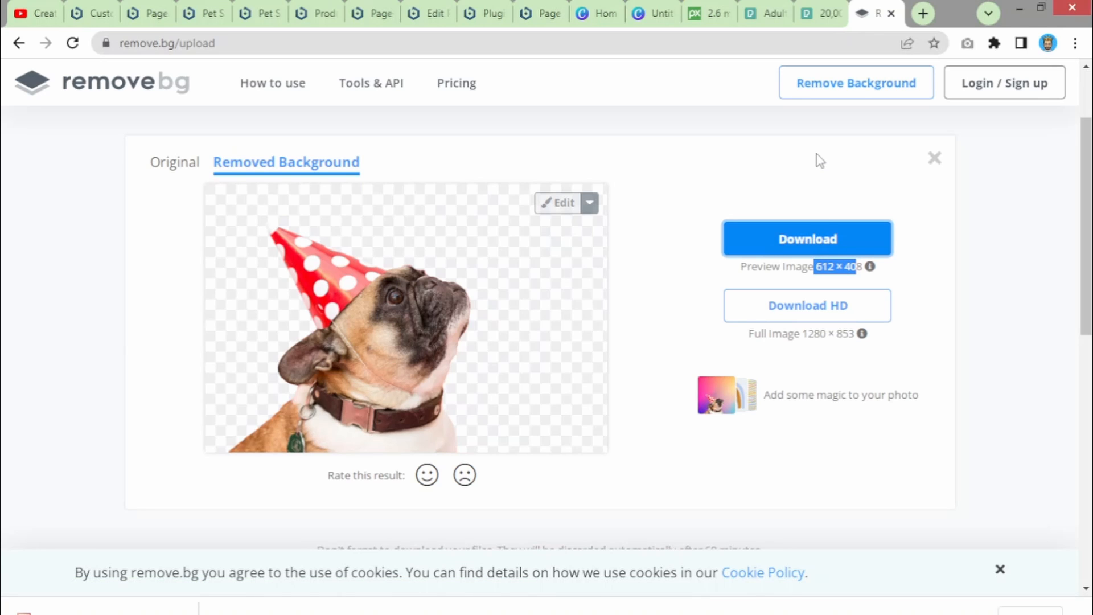
click(654, 15)
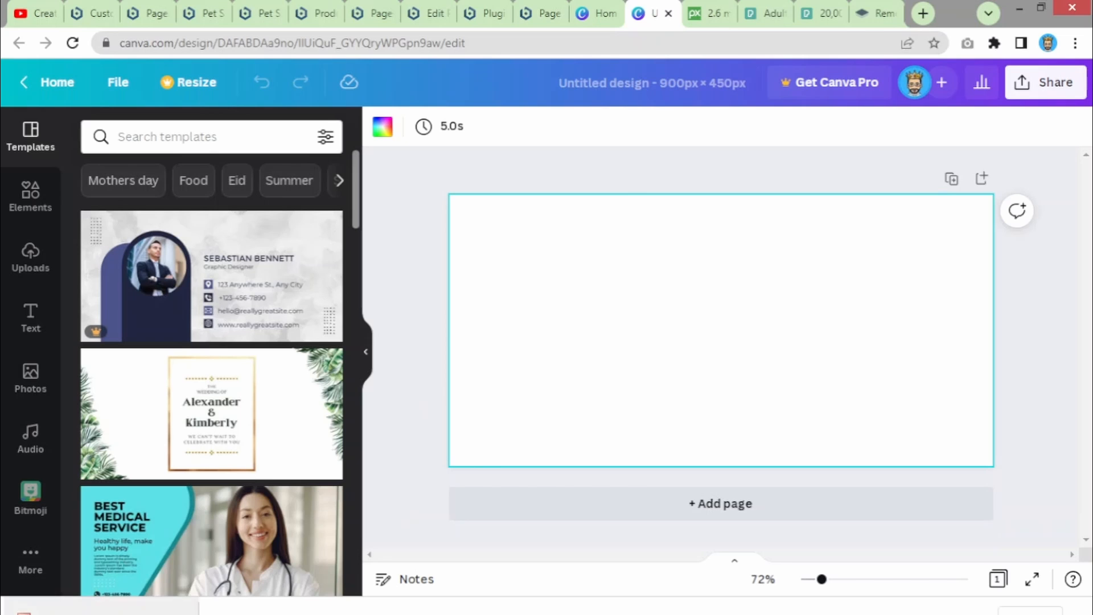
- Upload the cut-out pug, place it top-left and enlarge it to the full page height
drag(96, 606, 664, 315)
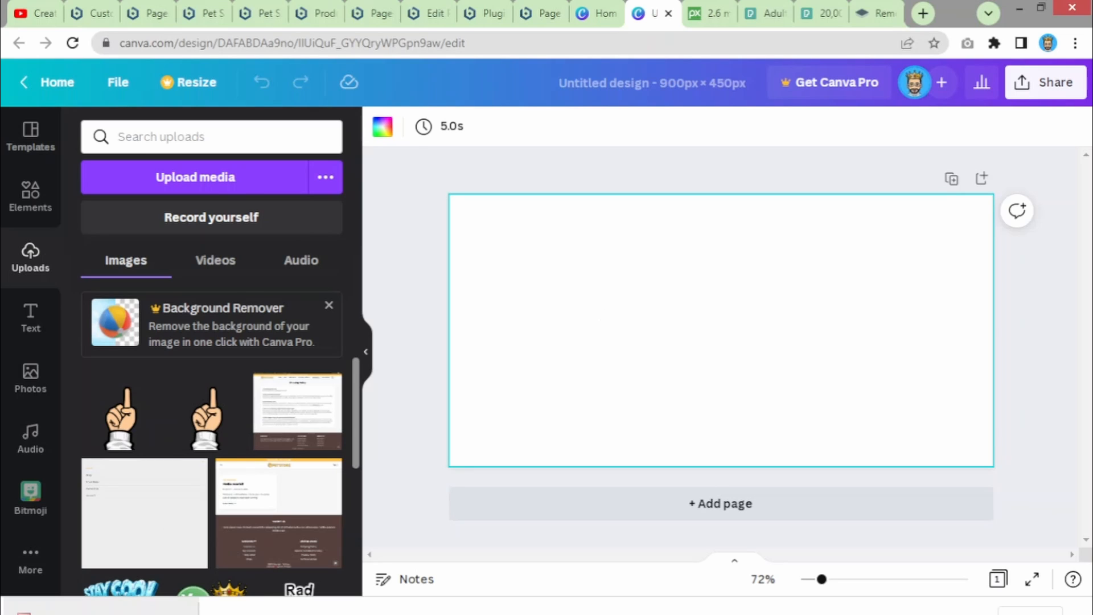
drag(46, 610, 626, 277)
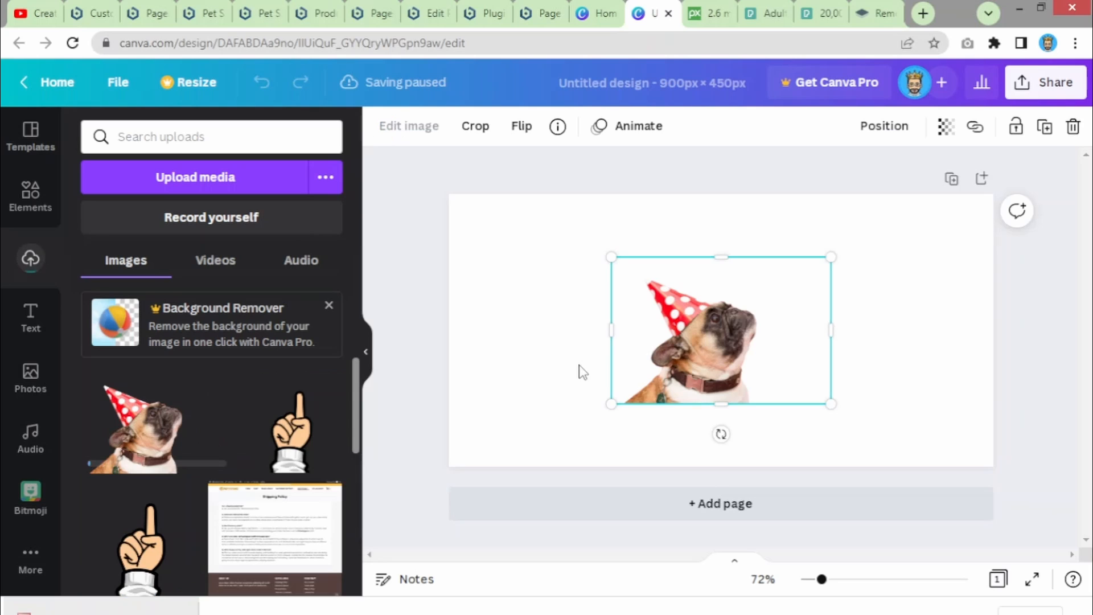
drag(706, 319, 558, 258)
drag(695, 367, 828, 485)
drag(844, 504, 843, 506)
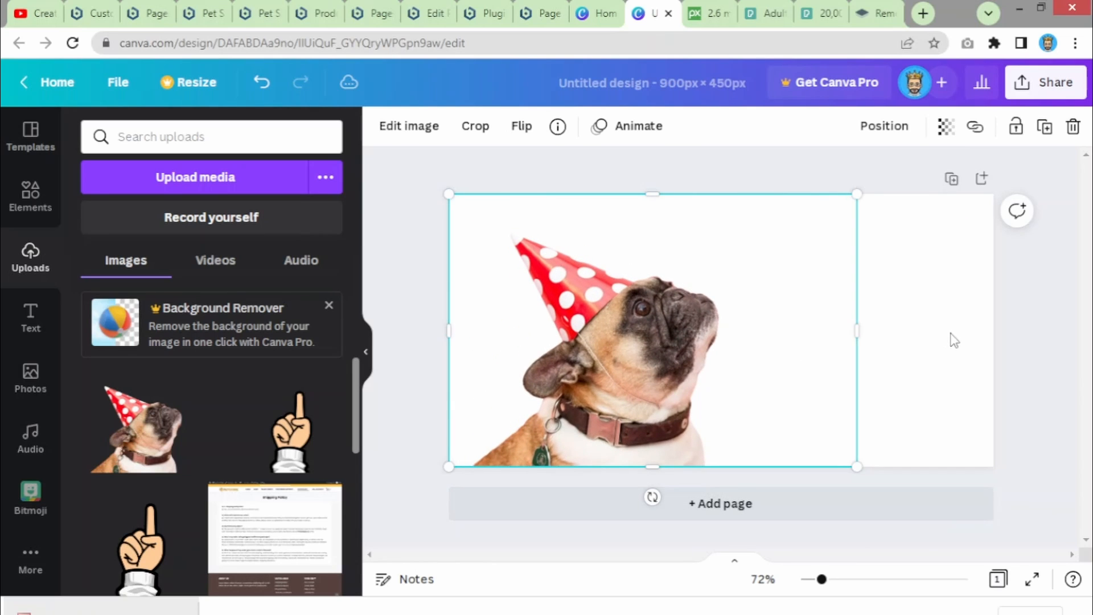
- Try beige and grey page backgrounds, then settle on white
click(907, 349)
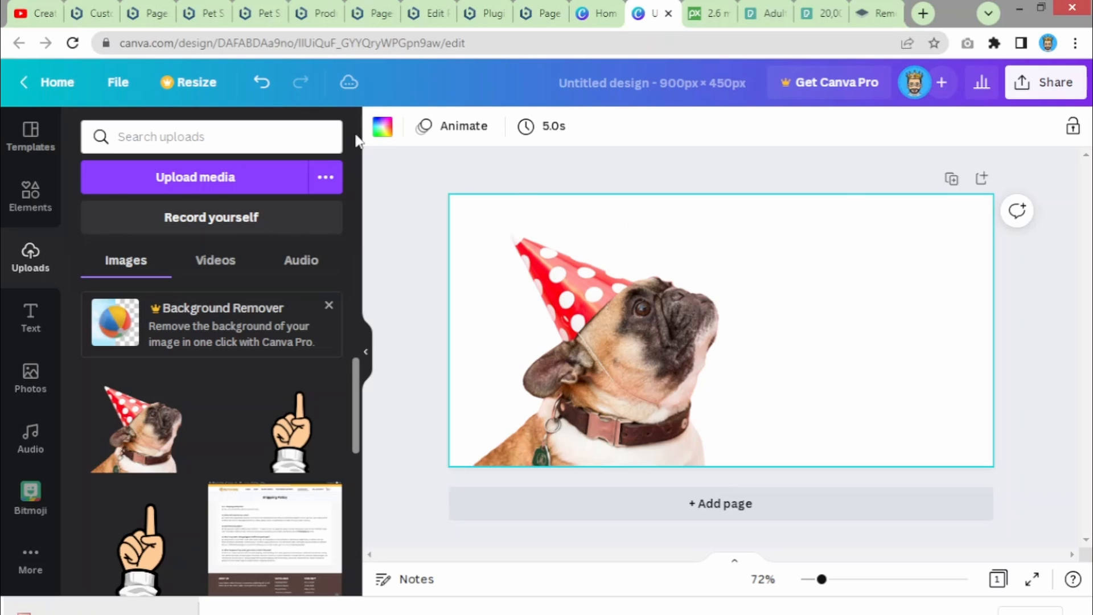
click(378, 129)
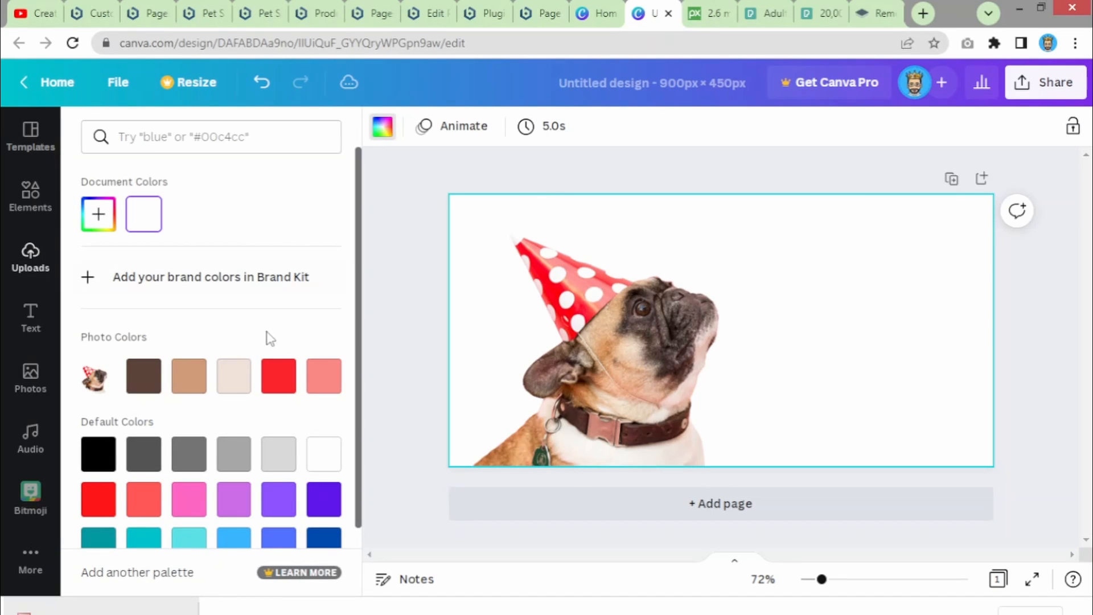
click(234, 377)
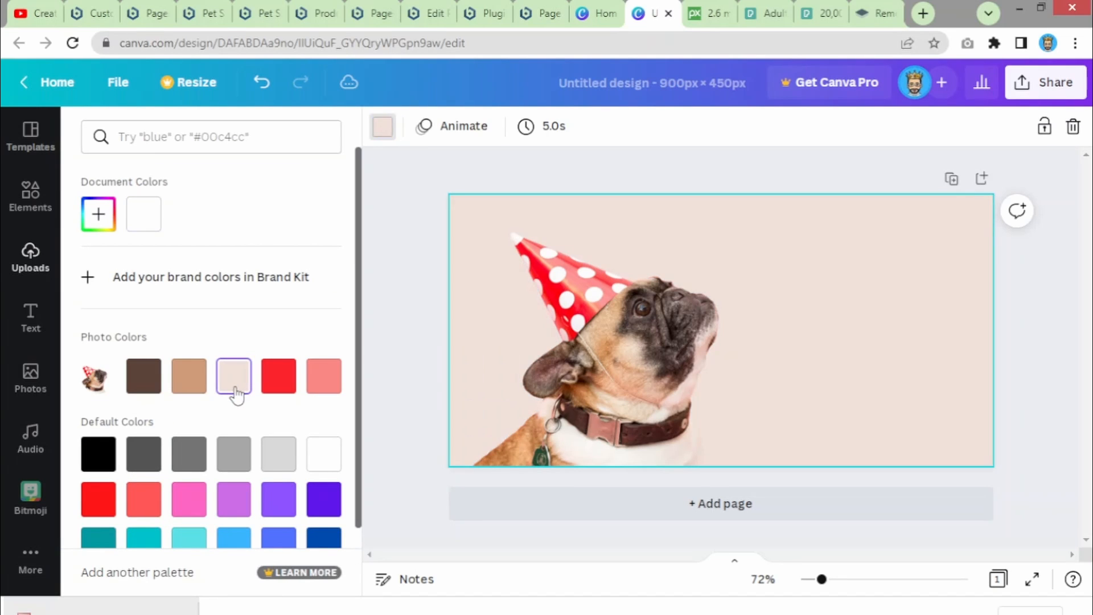
click(265, 463)
click(239, 462)
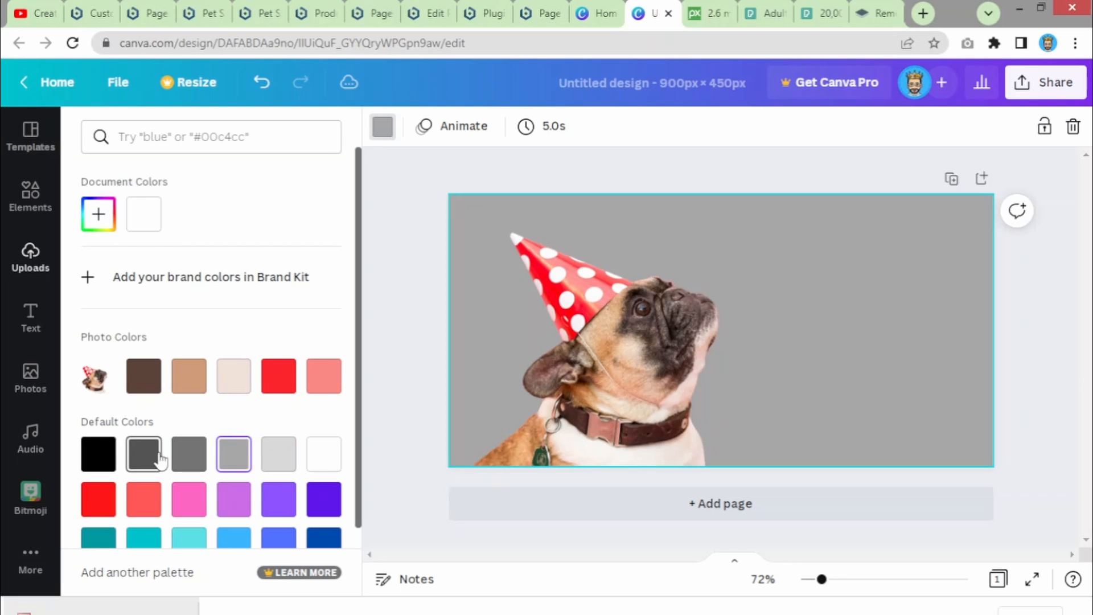
click(319, 459)
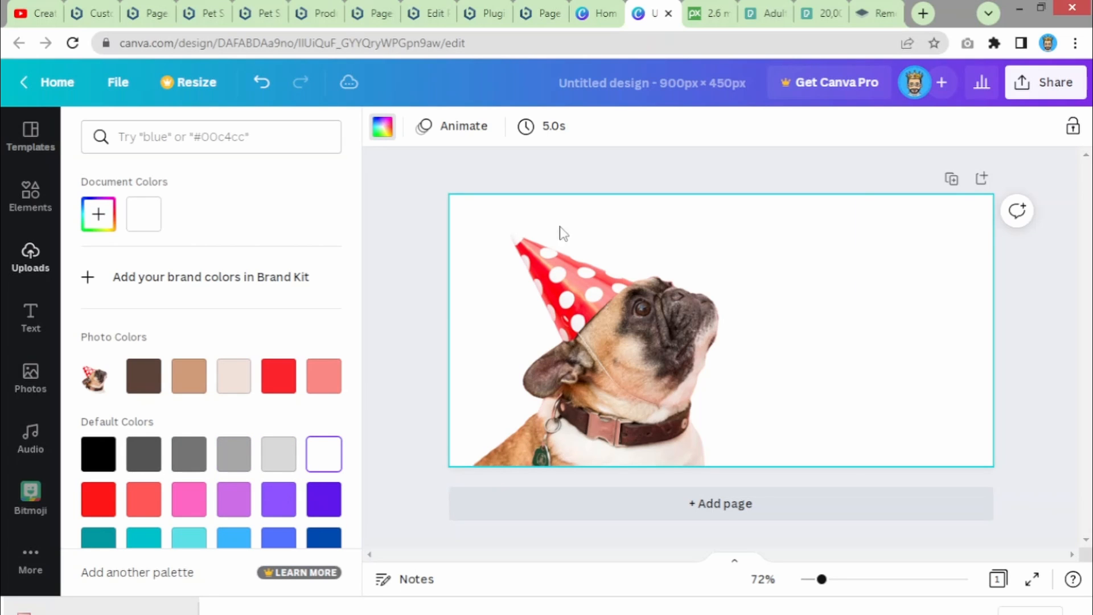
click(861, 290)
click(887, 304)
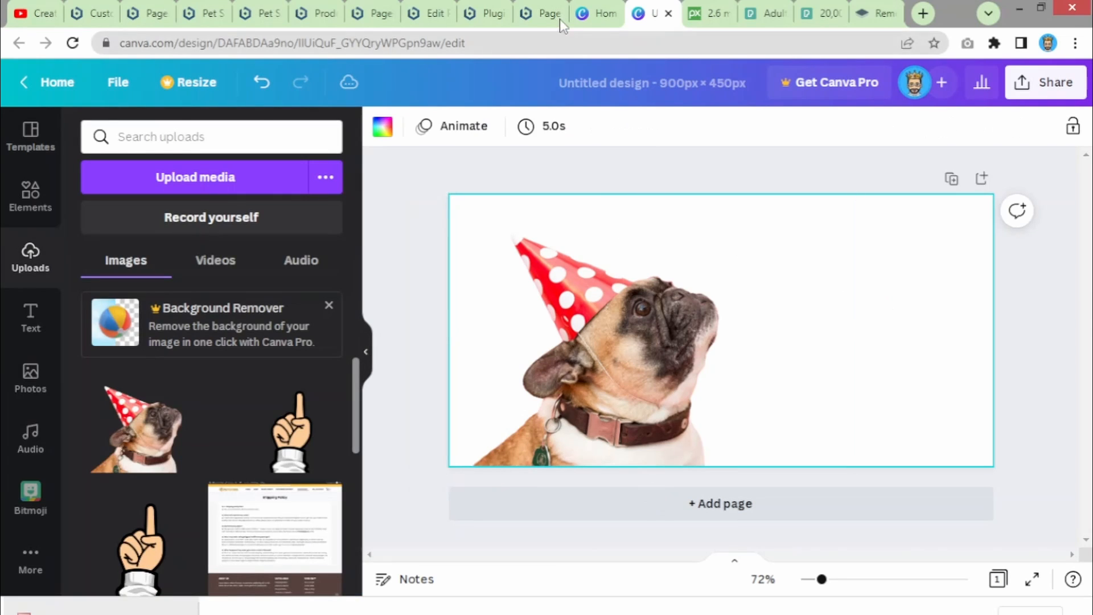
- Close the Page not found, Plugins, page editor, Pages and Shop tabs, keeping the Pet Store home page
click(547, 12)
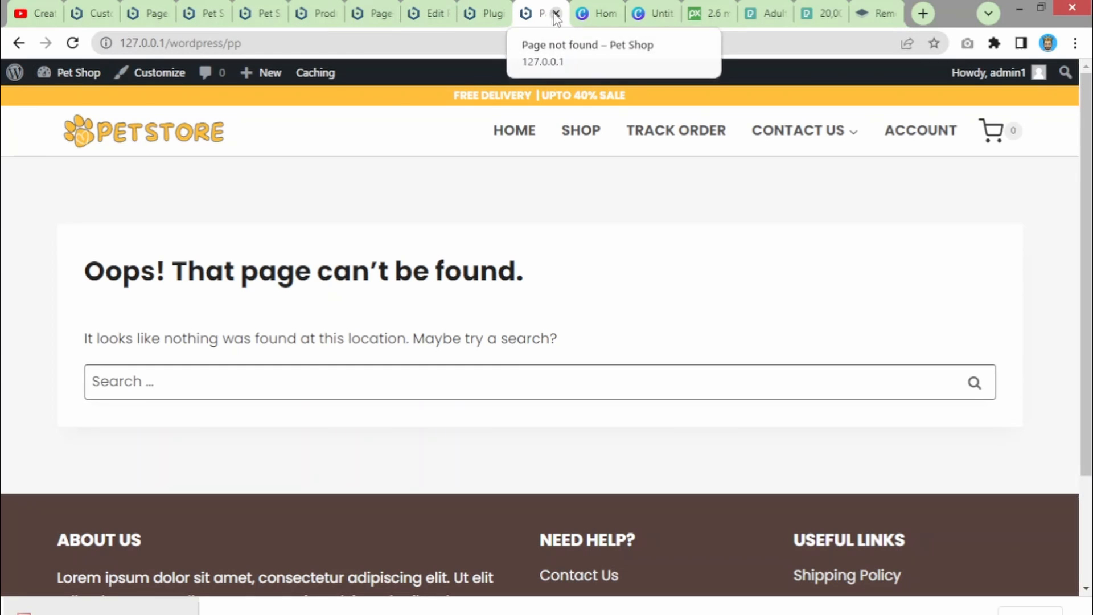
click(556, 13)
click(499, 18)
click(499, 17)
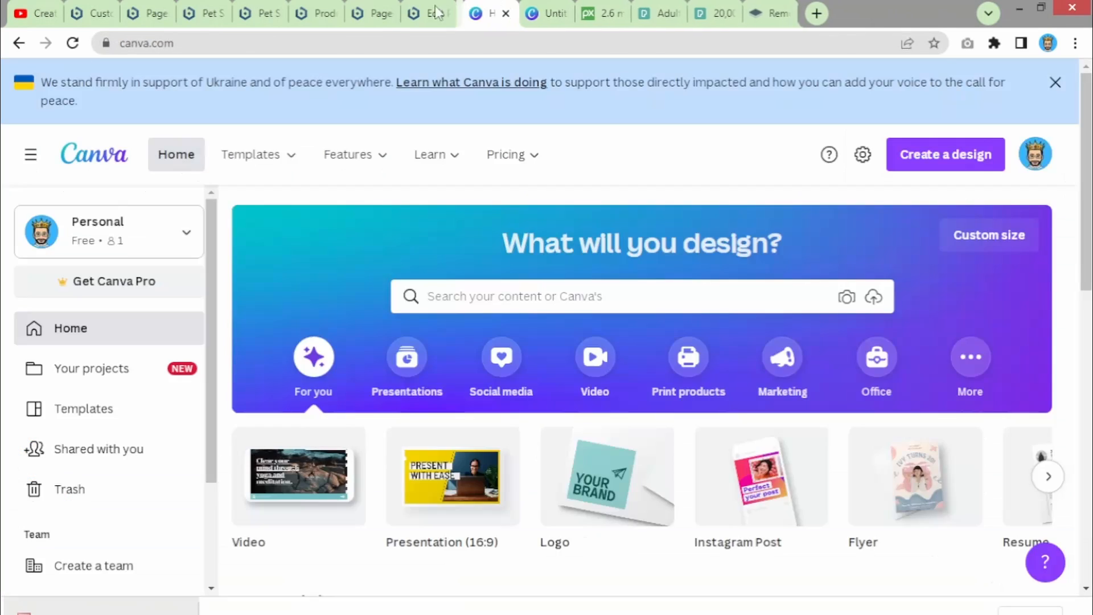
click(438, 15)
click(444, 14)
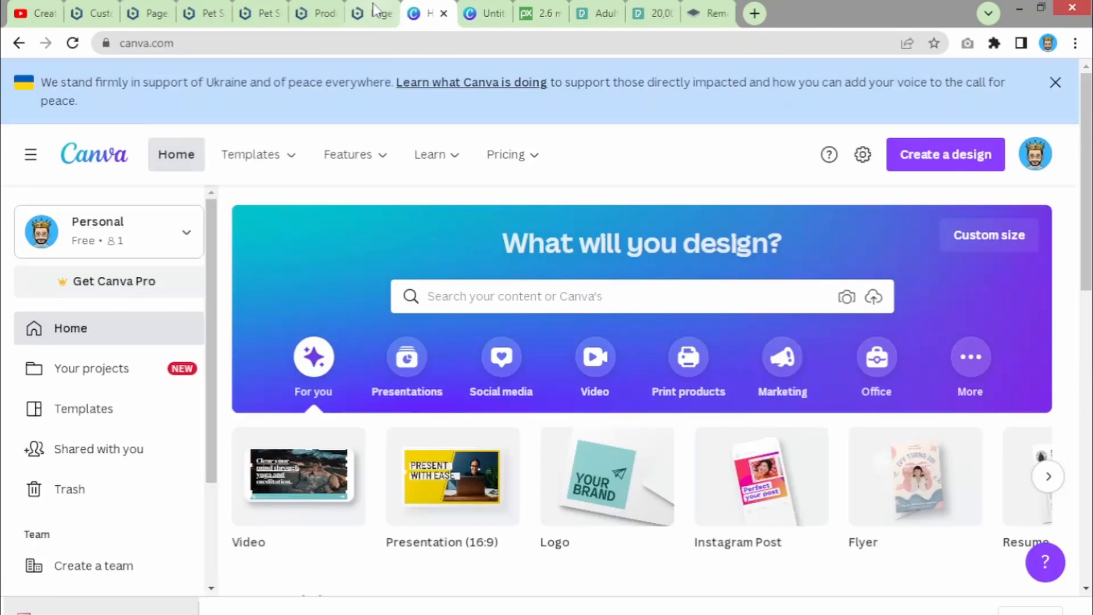
click(381, 14)
click(389, 13)
click(324, 15)
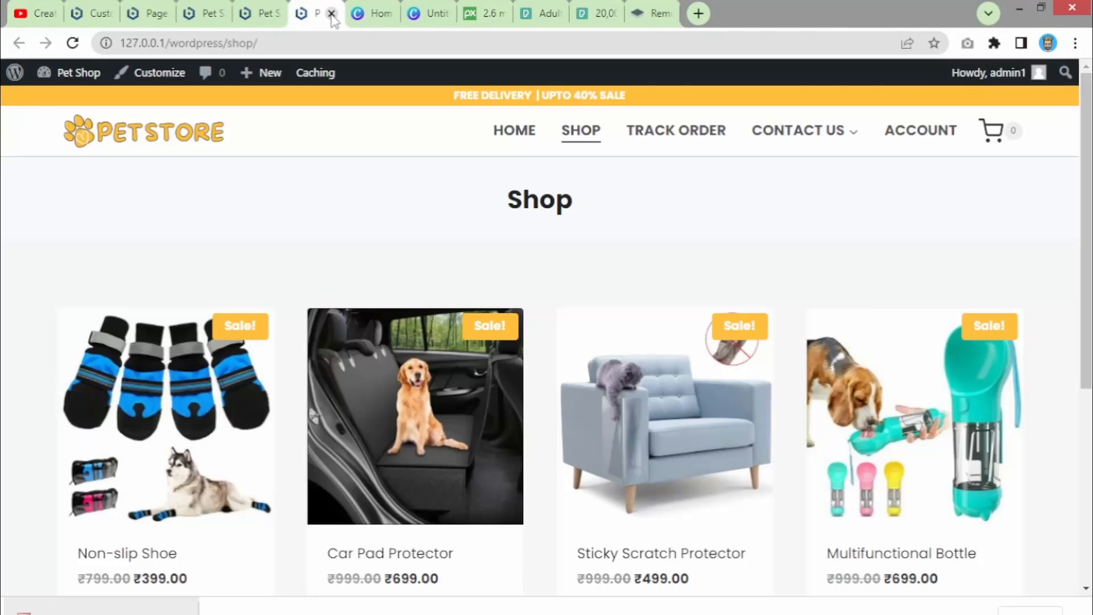
click(332, 13)
click(276, 16)
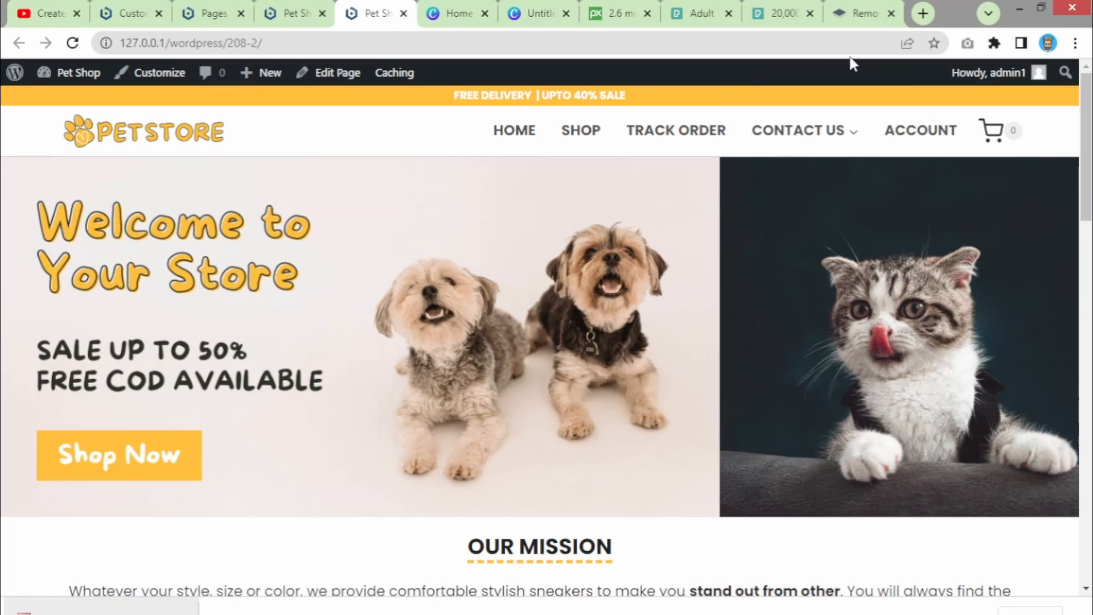
- Search for the ColorZilla extension and add it to Chrome
click(916, 17)
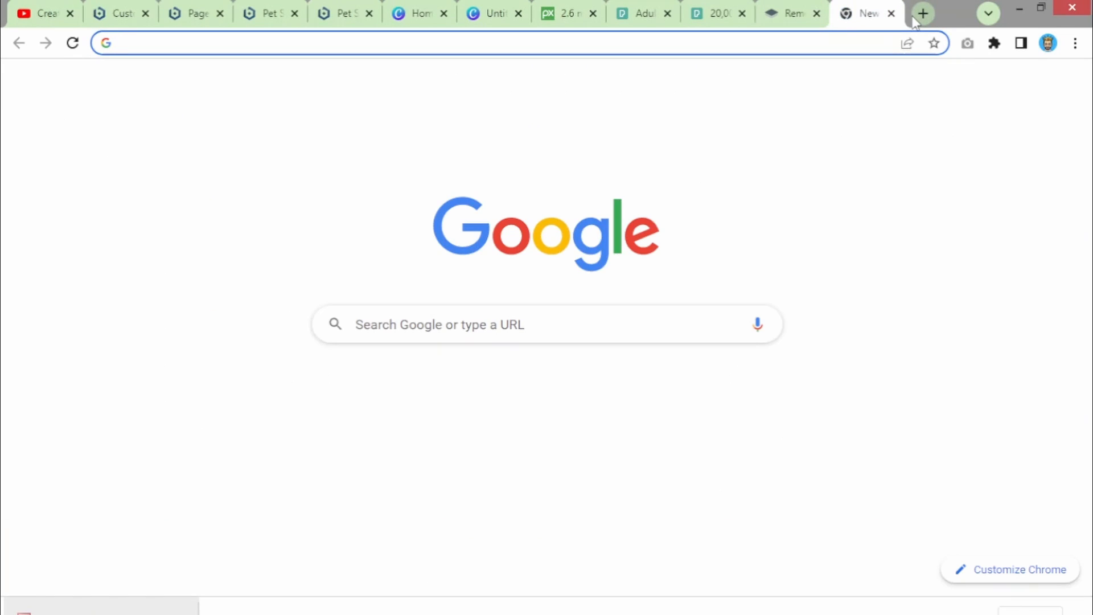
text(co)
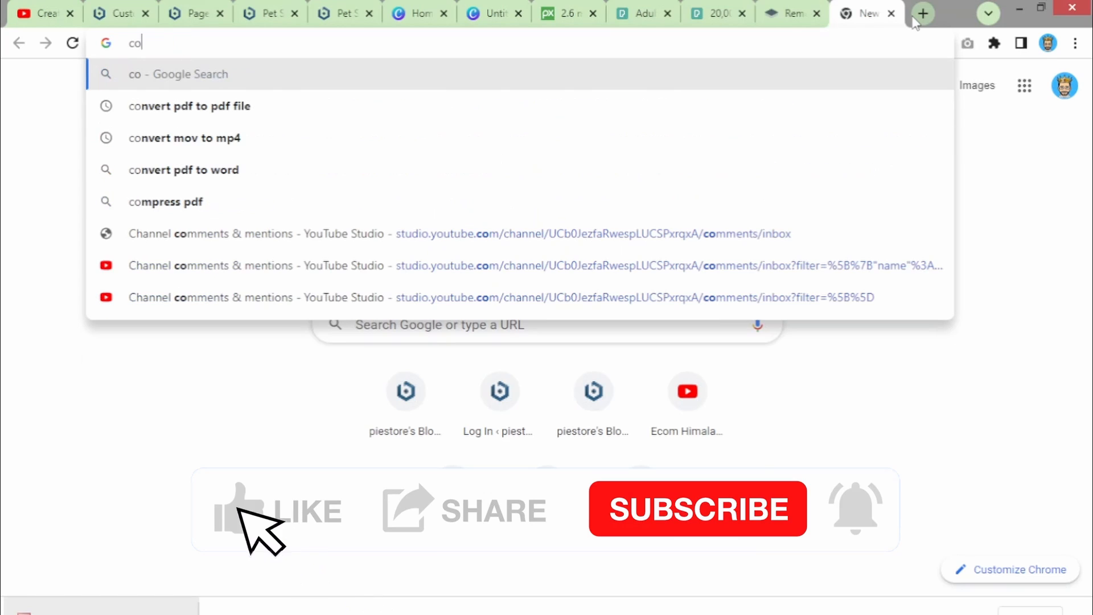
text(lor)
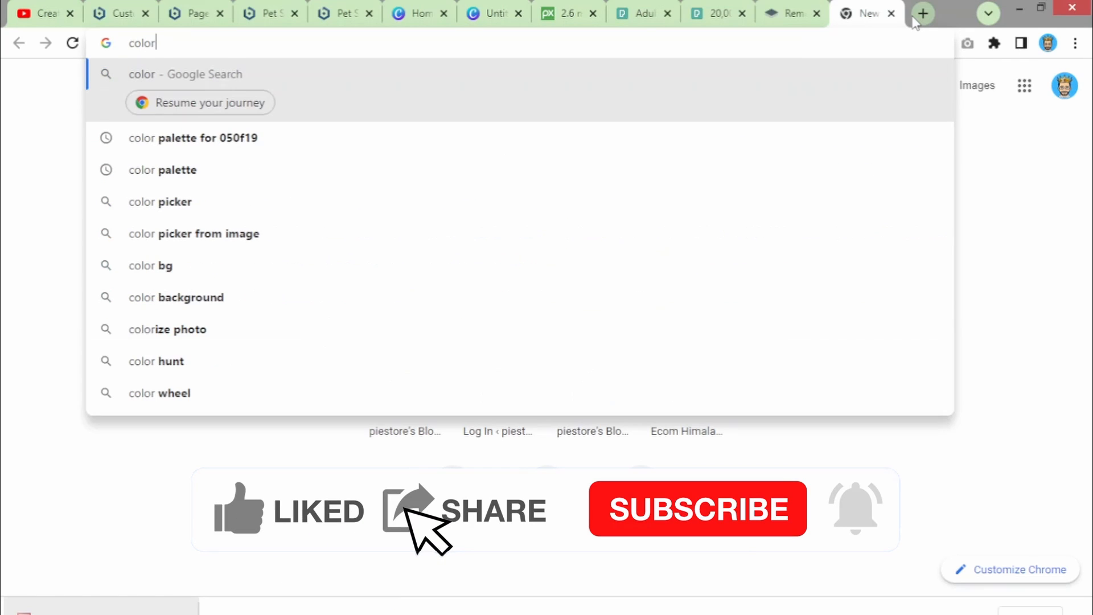
text(zill)
key(Down)
key(Return)
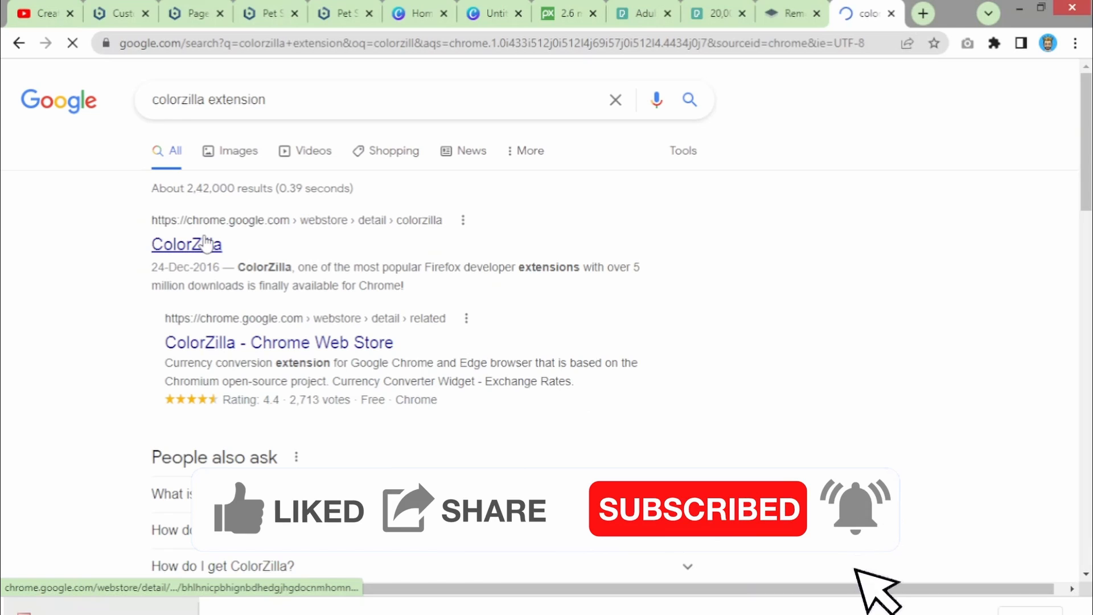
click(254, 347)
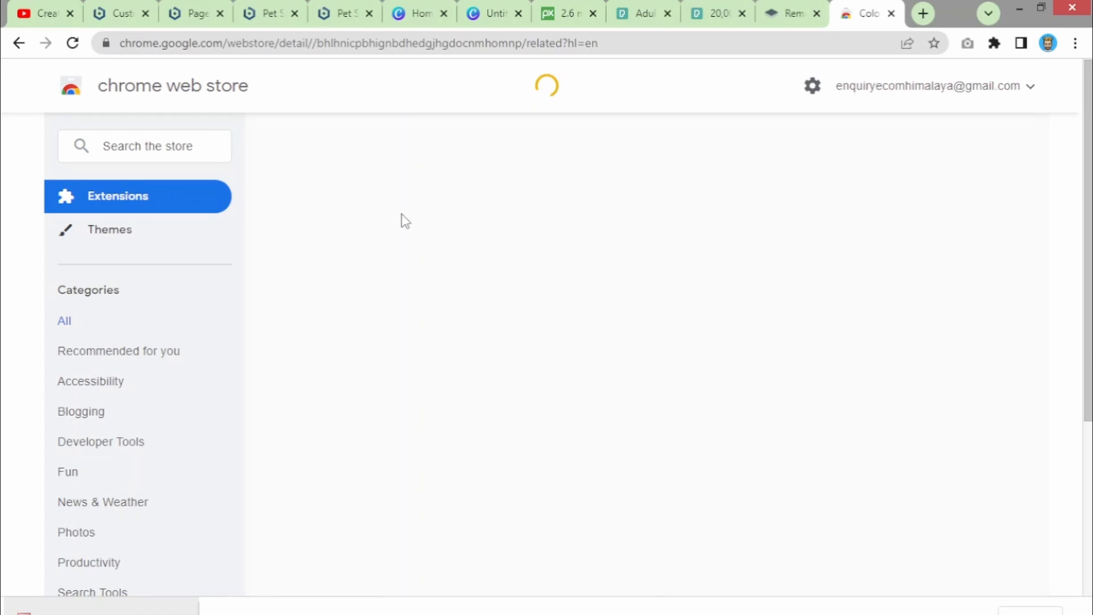
click(870, 199)
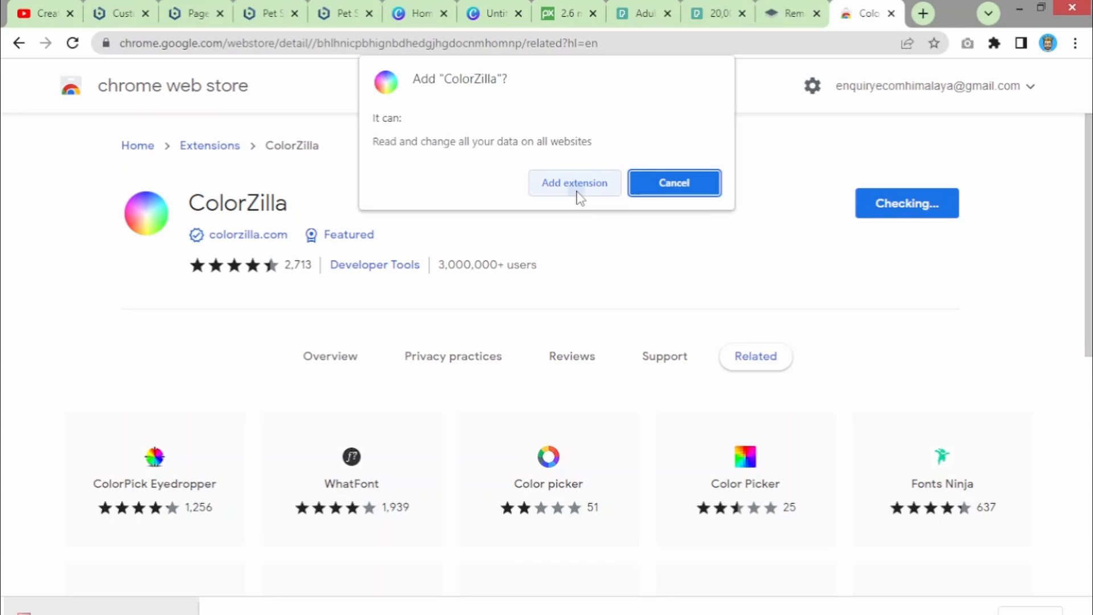
click(577, 192)
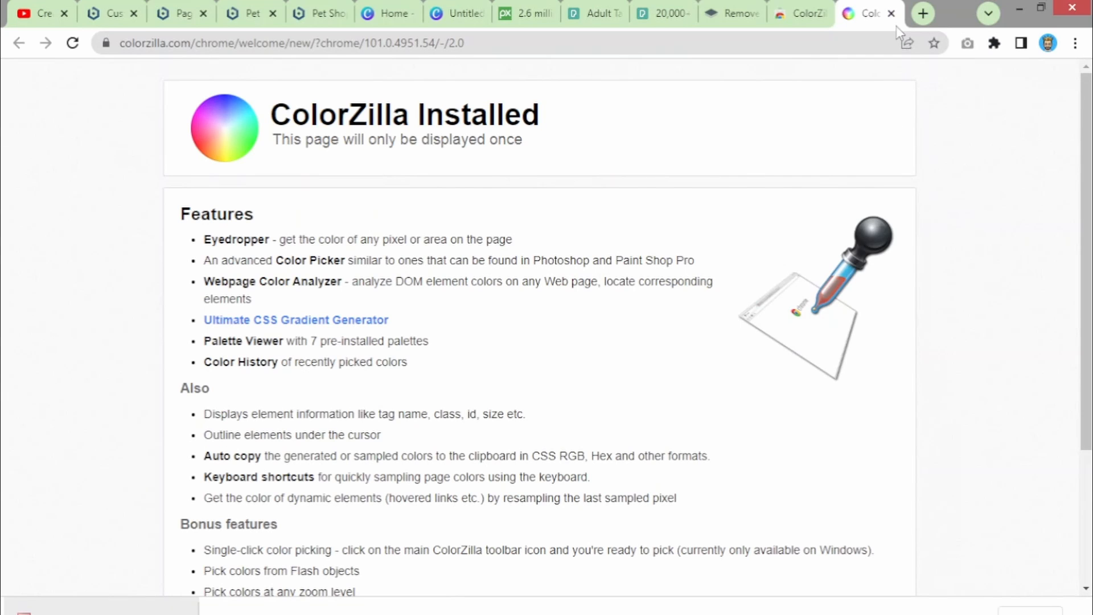
- Pin ColorZilla in the Extensions menu and go back to the Pet Store home page
click(892, 13)
click(994, 43)
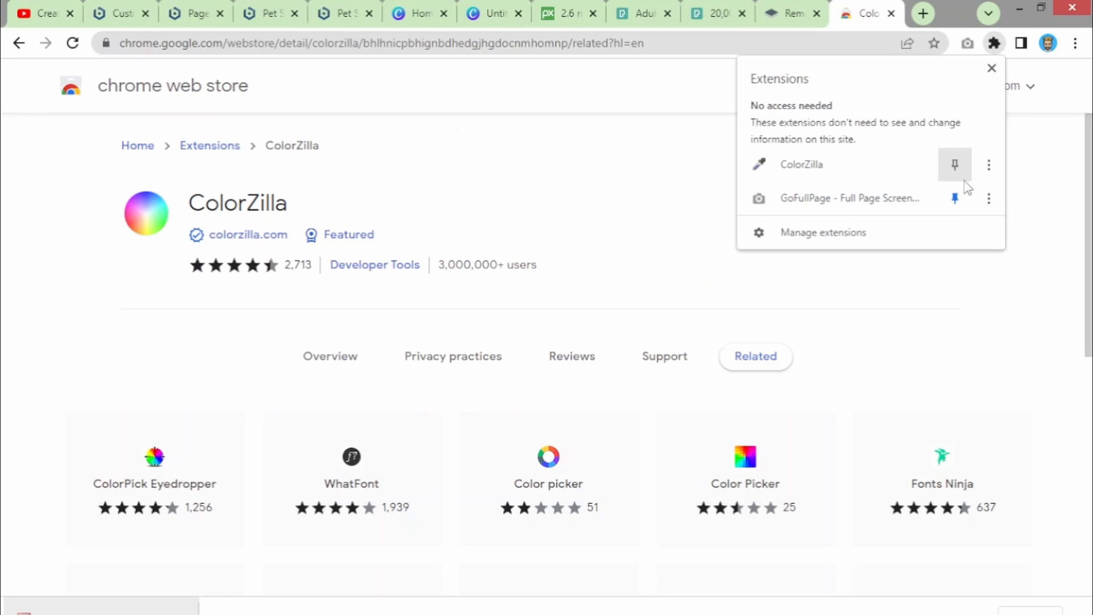
click(956, 166)
click(650, 196)
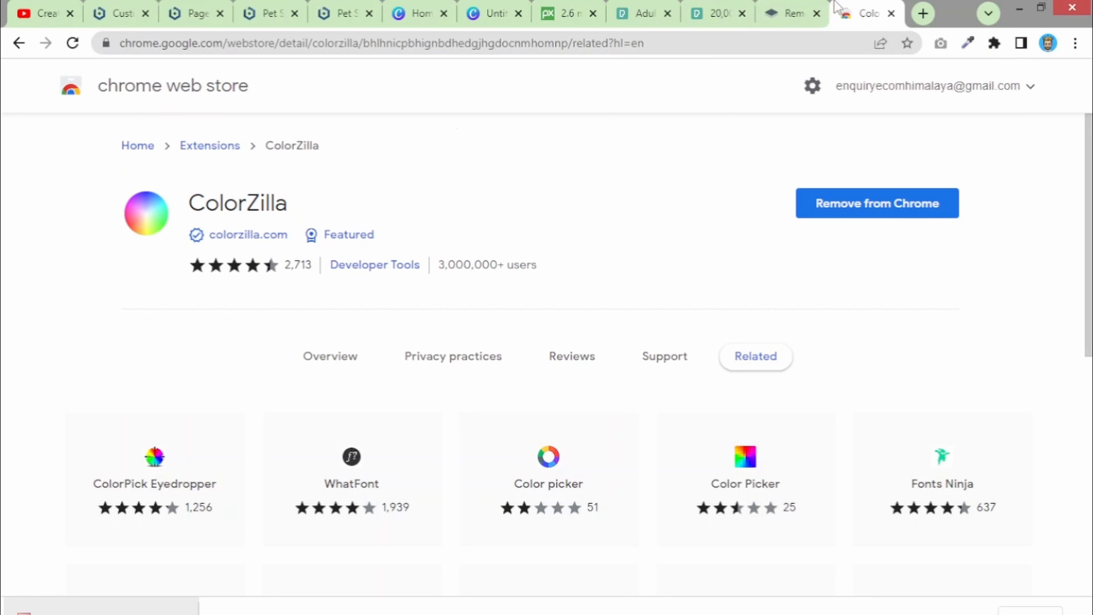
click(312, 11)
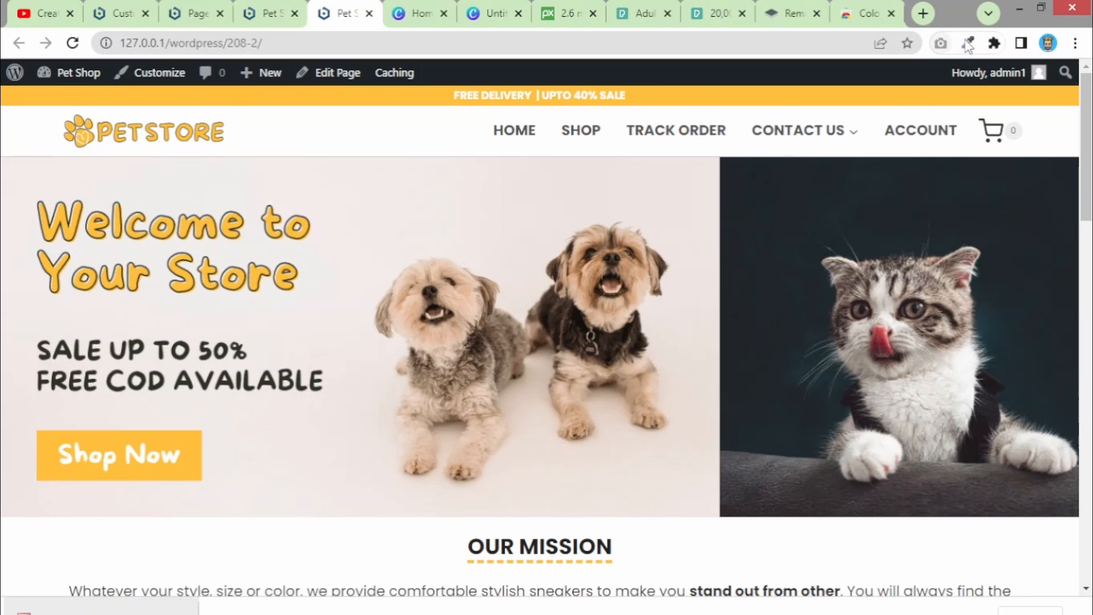
- Pick the hero banner's background colour #F2ECEC with ColorZilla, then return to Canva
click(968, 43)
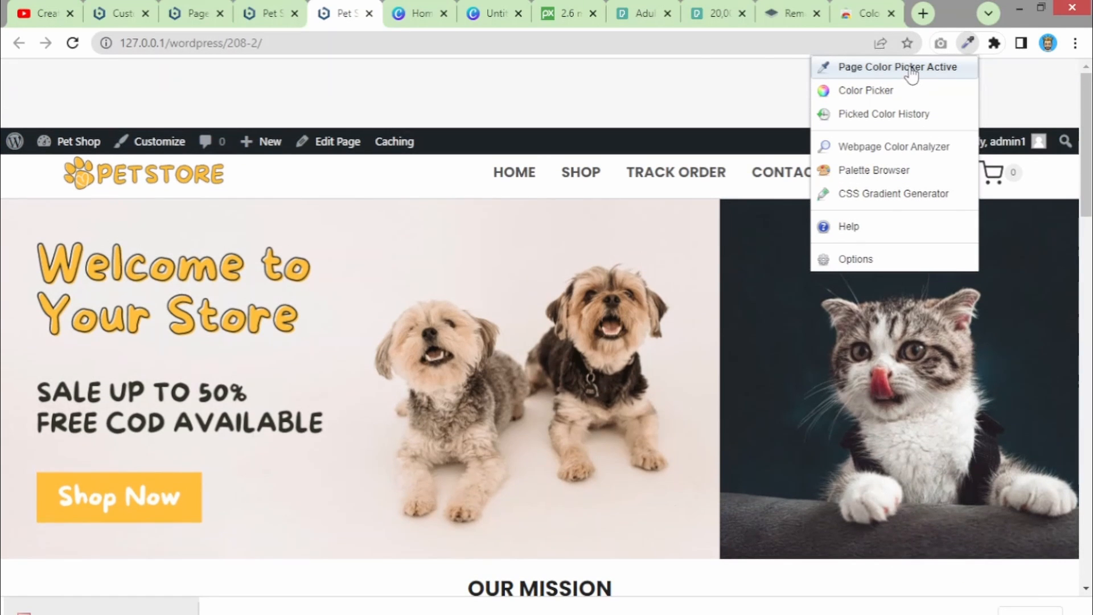
click(907, 68)
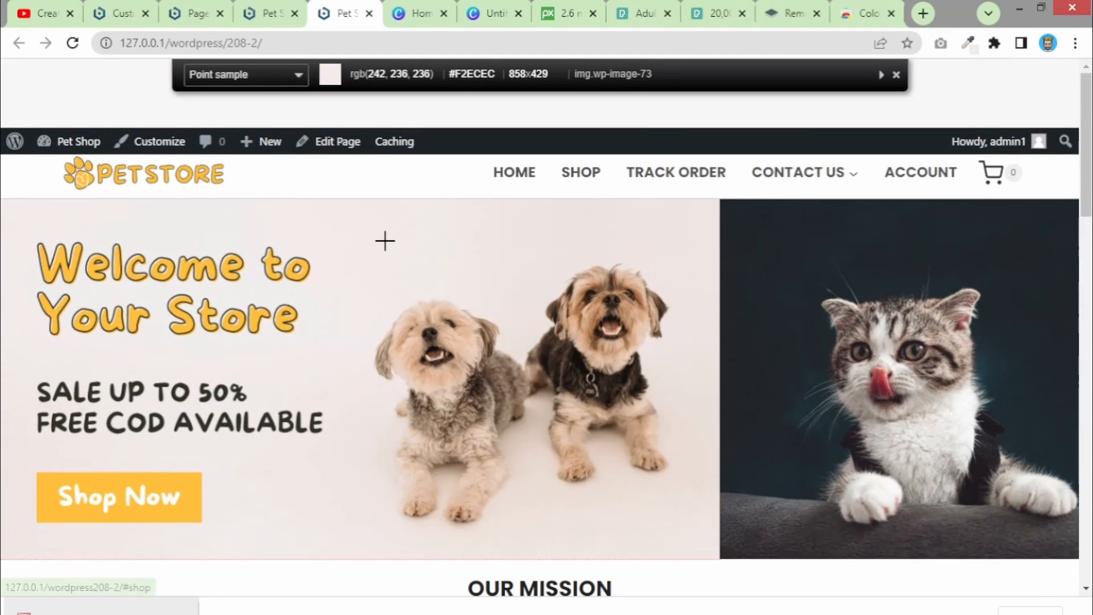
click(347, 238)
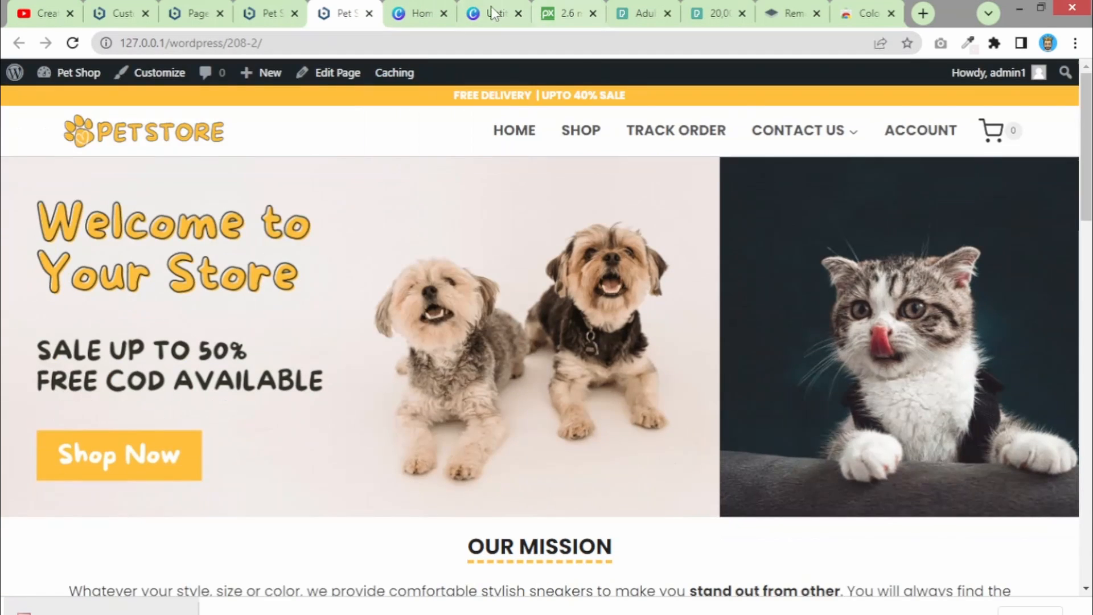
click(488, 7)
- Set the Canva page background to the pasted colour #F2ECEC
click(841, 292)
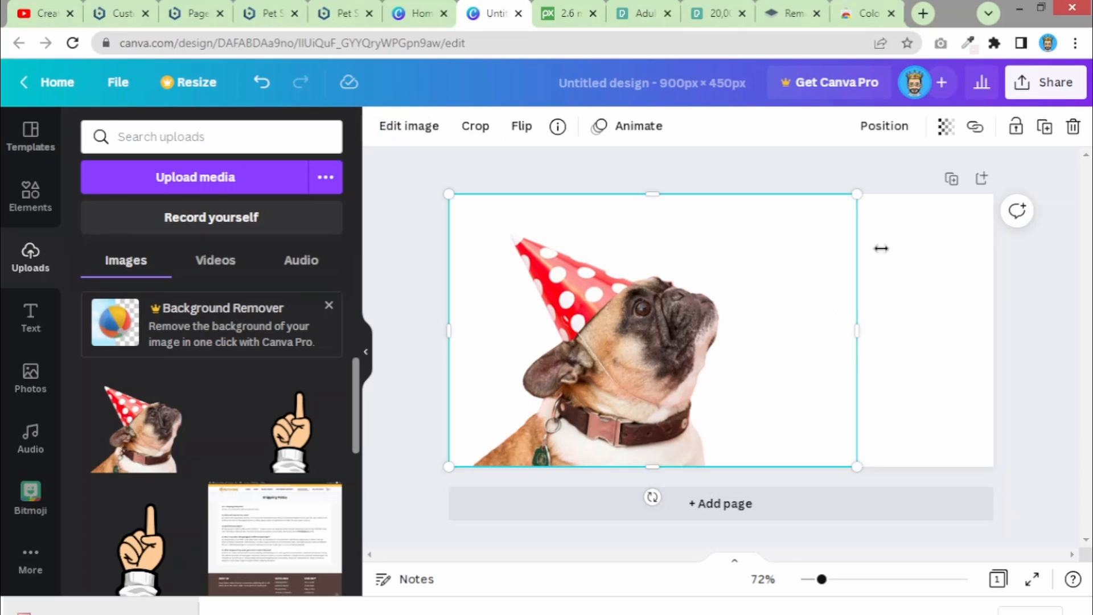
click(933, 243)
click(383, 126)
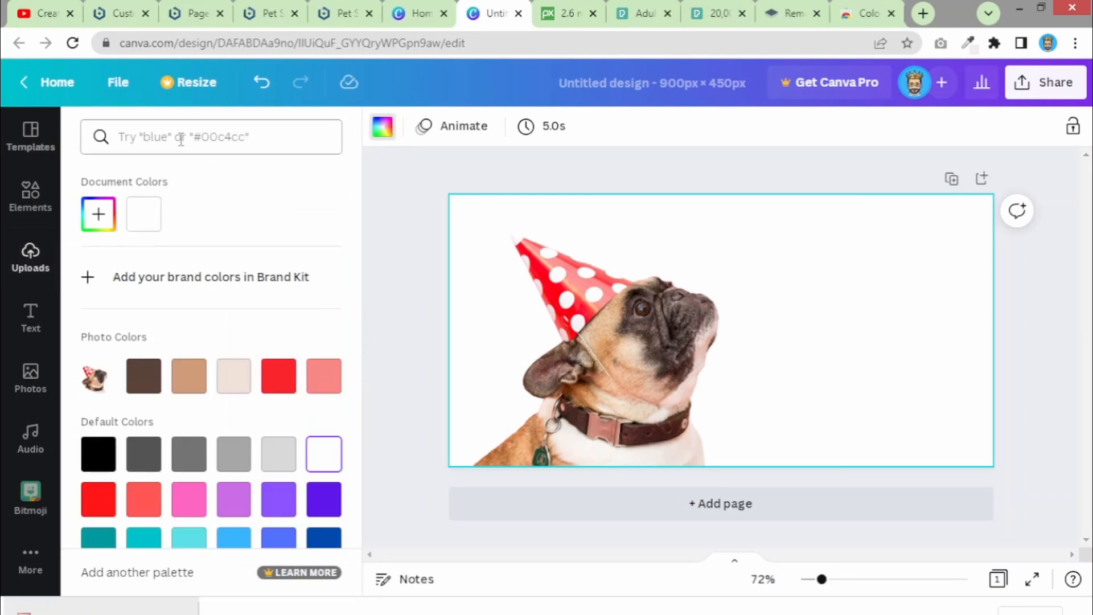
key(ctrl+v)
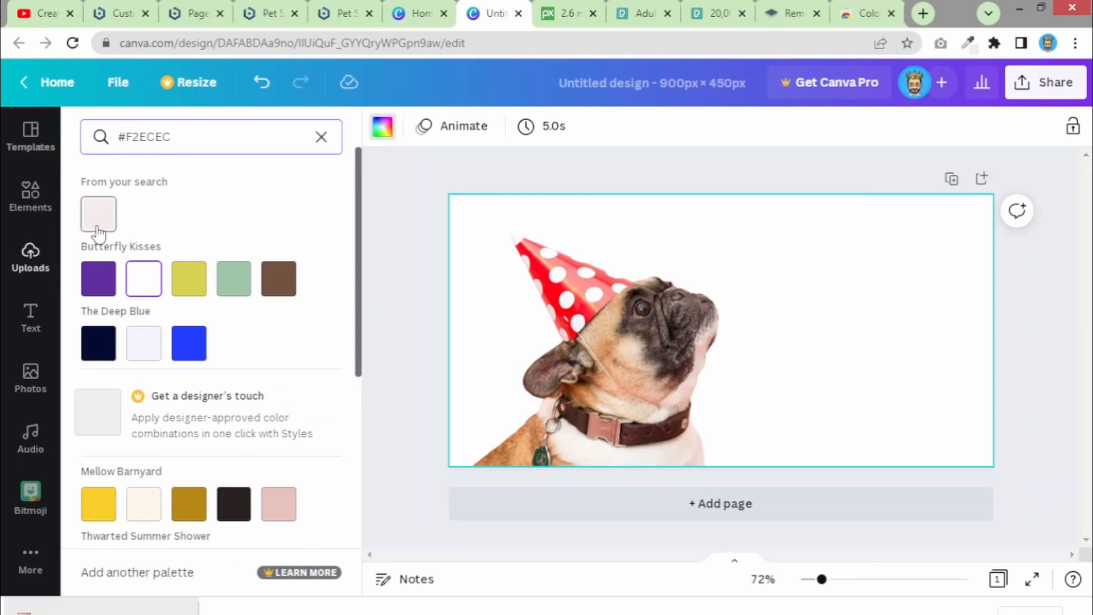
click(98, 214)
click(1039, 333)
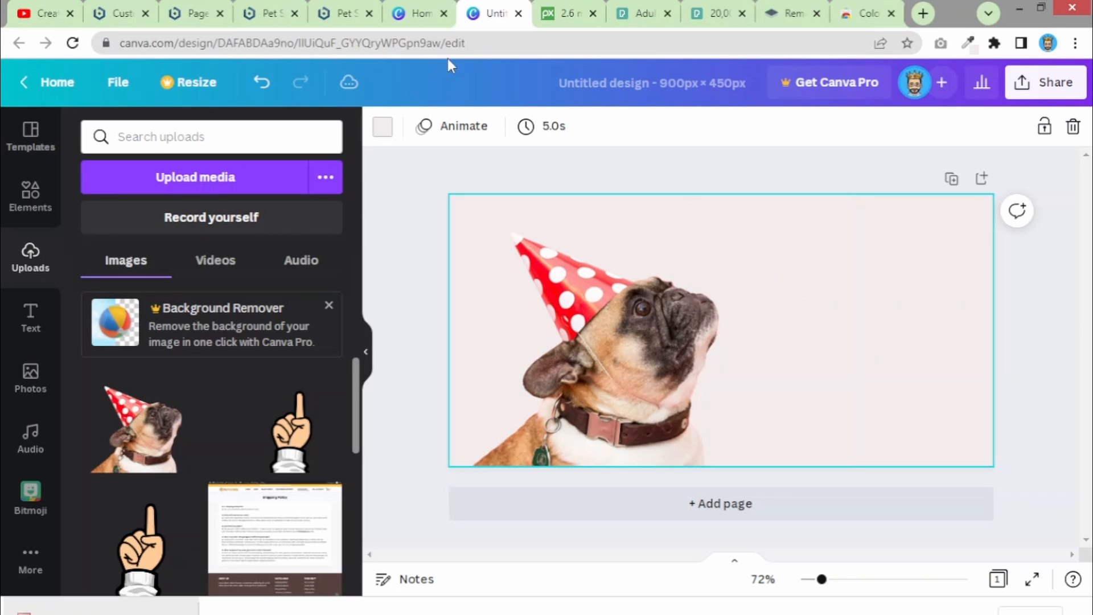
- Look over the live Pet Store pages for reference, then bring up Canva's text options
click(273, 15)
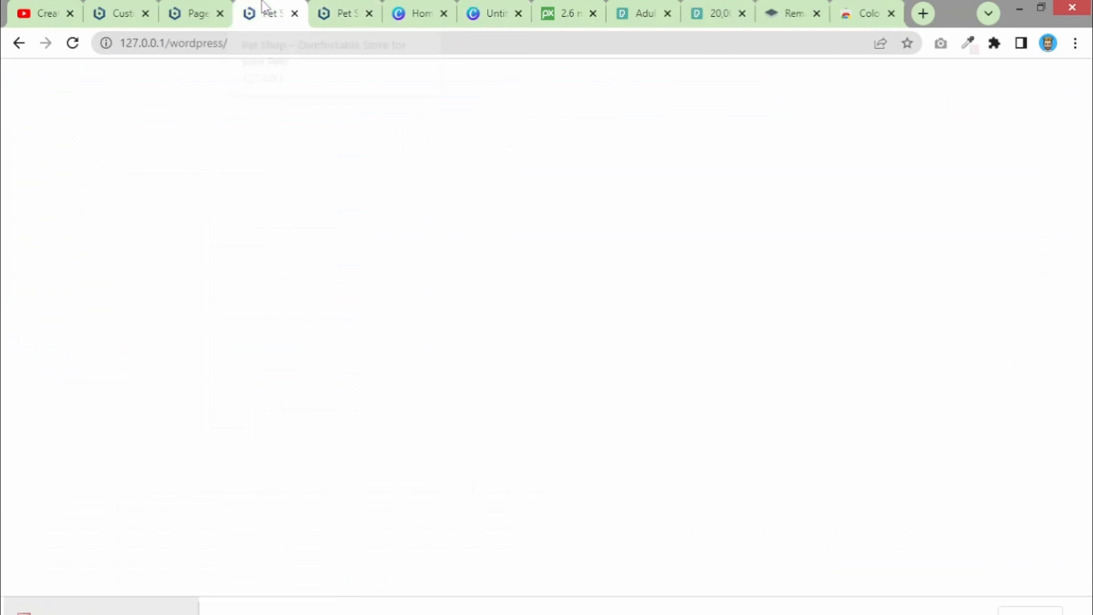
click(317, 16)
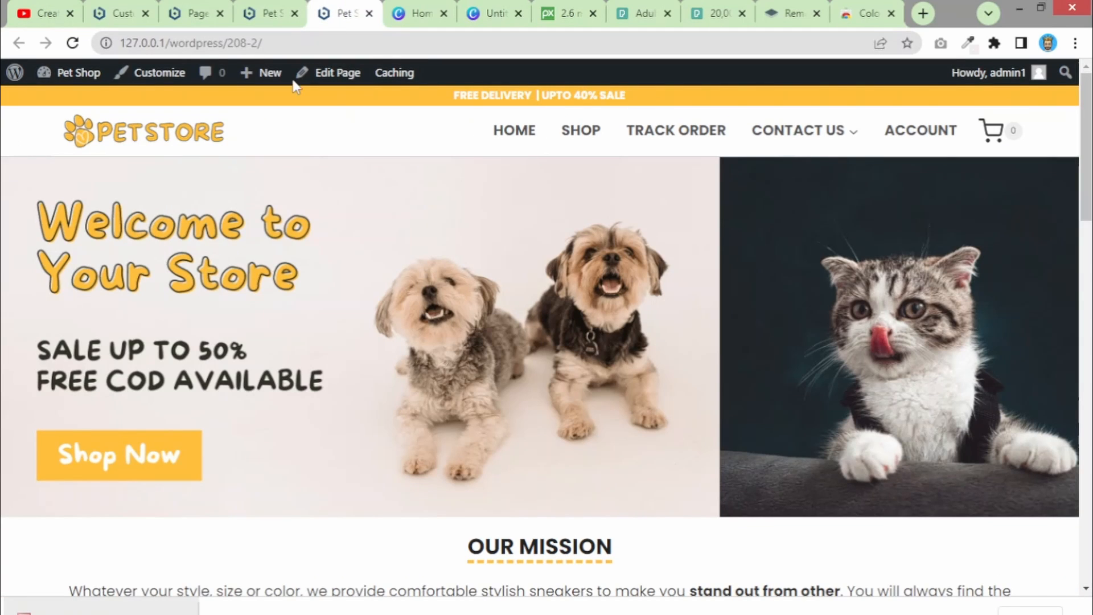
click(494, 10)
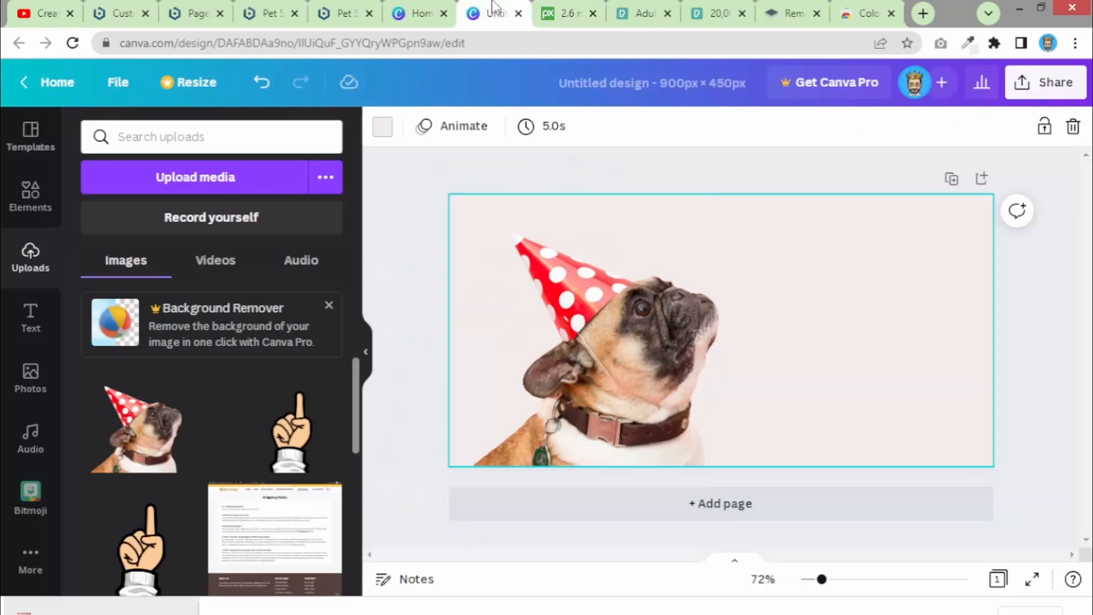
click(31, 313)
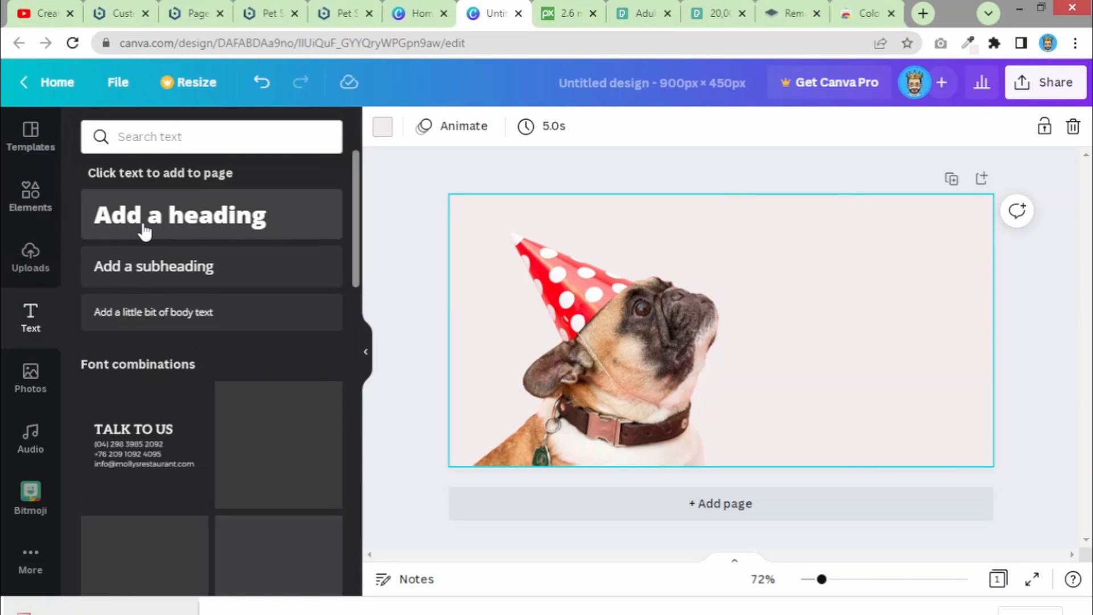
- Add a heading right of the pug reading 'Welcome to' / 'Your Store' on two lines
drag(367, 245, 834, 290)
double_click(839, 276)
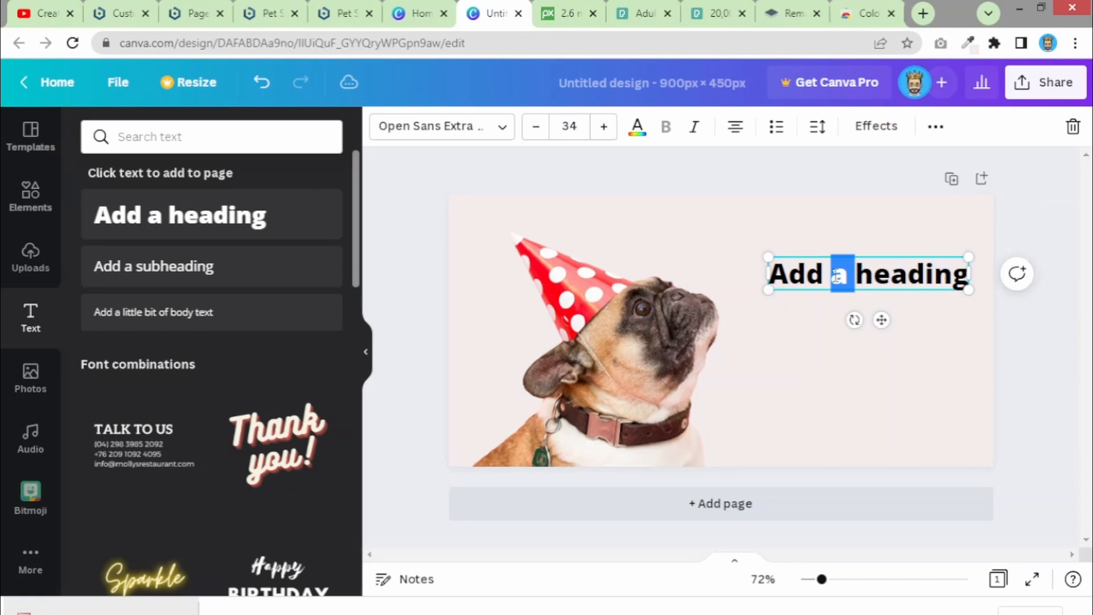
key(ctrl+a)
key(BackSpace)
text(We)
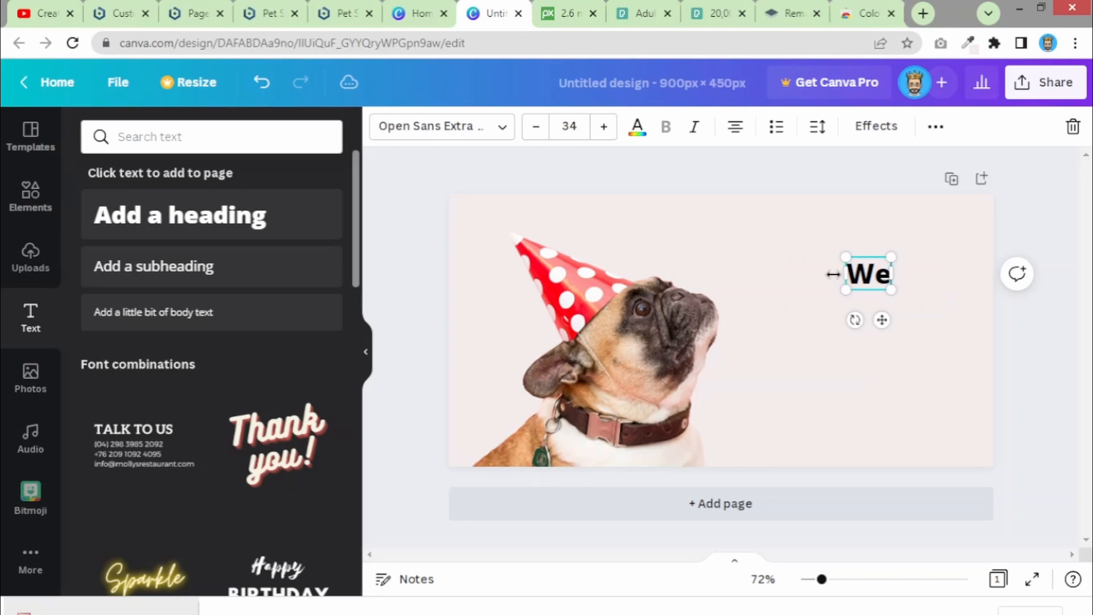
text(lcom t)
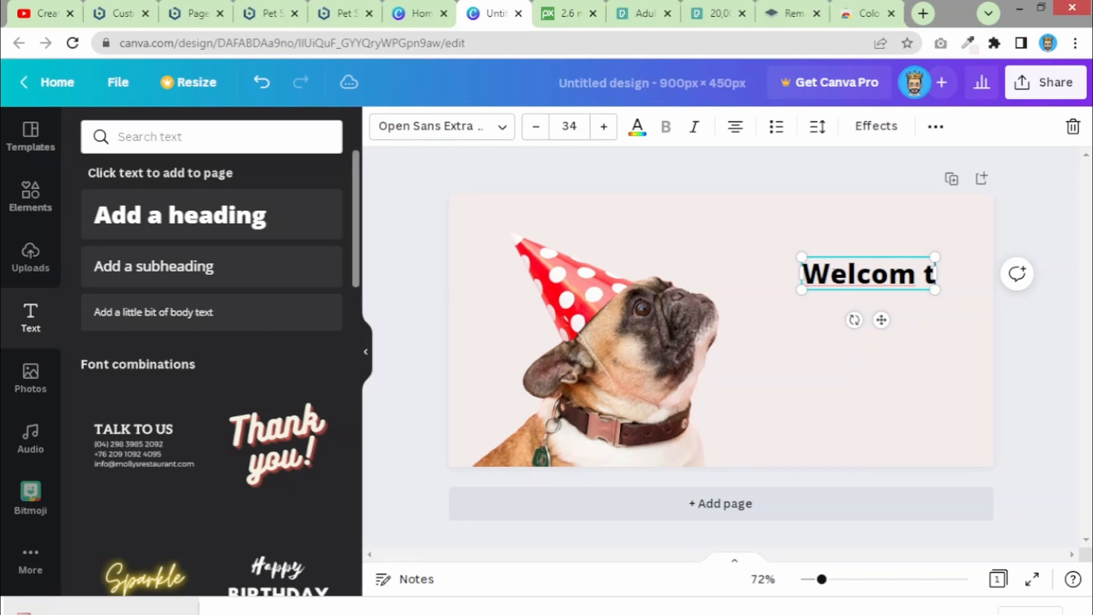
key(BackSpace)
key(BackSpace)
key(BackSpace)
key(BackSpace)
key(BackSpace)
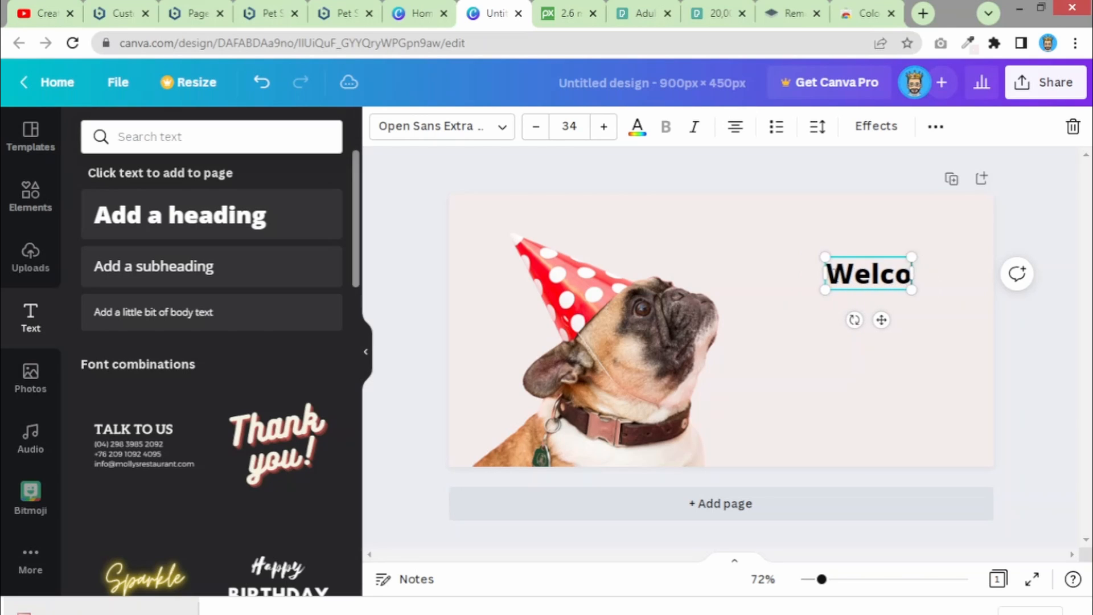
text(come)
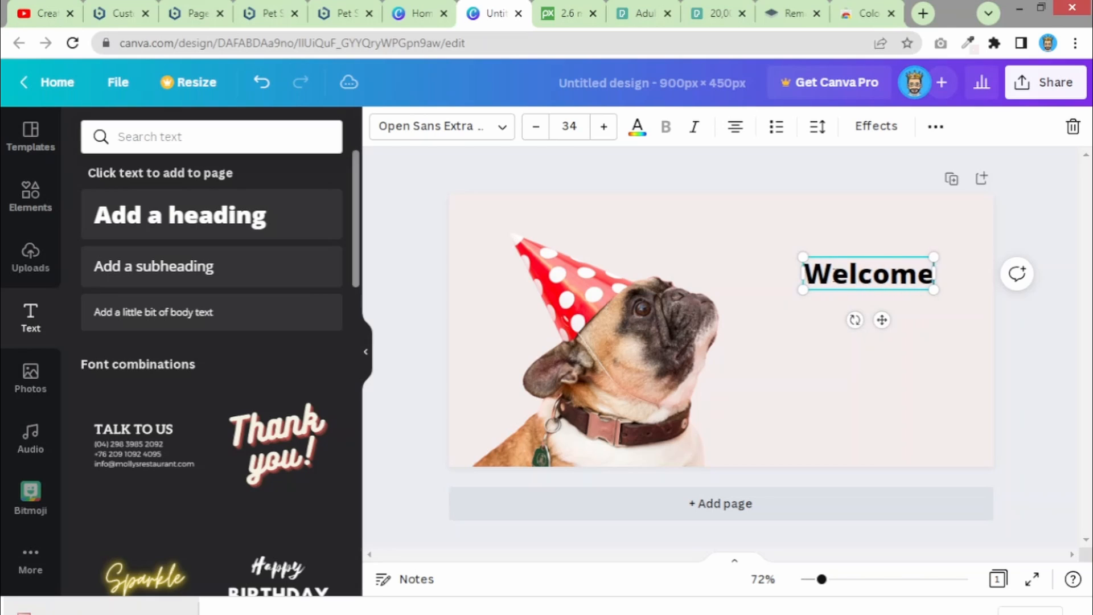
text( to)
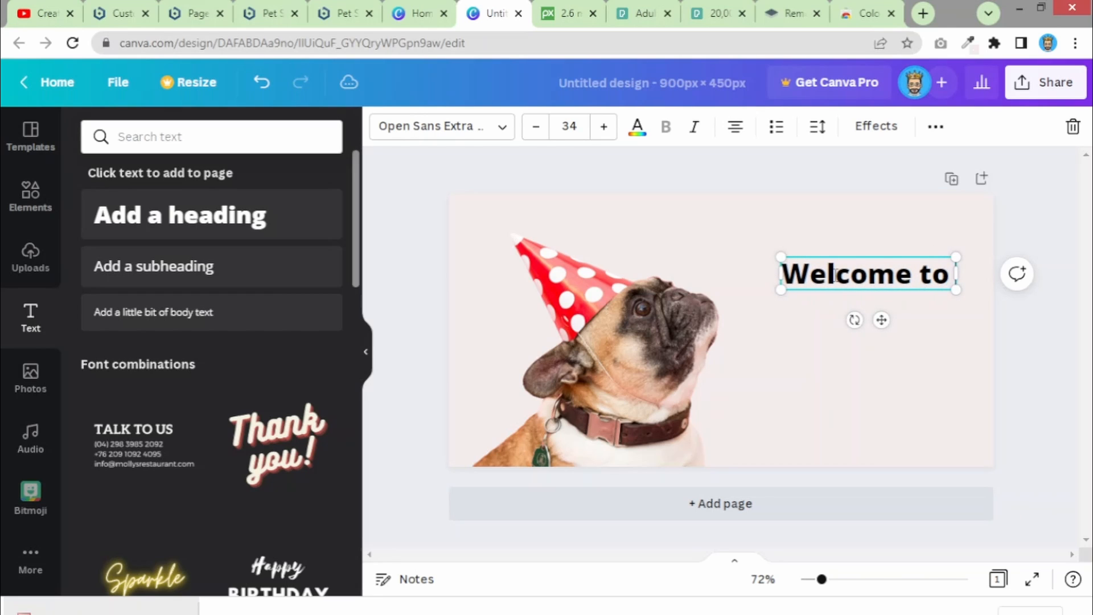
key(Return)
text(Your Store)
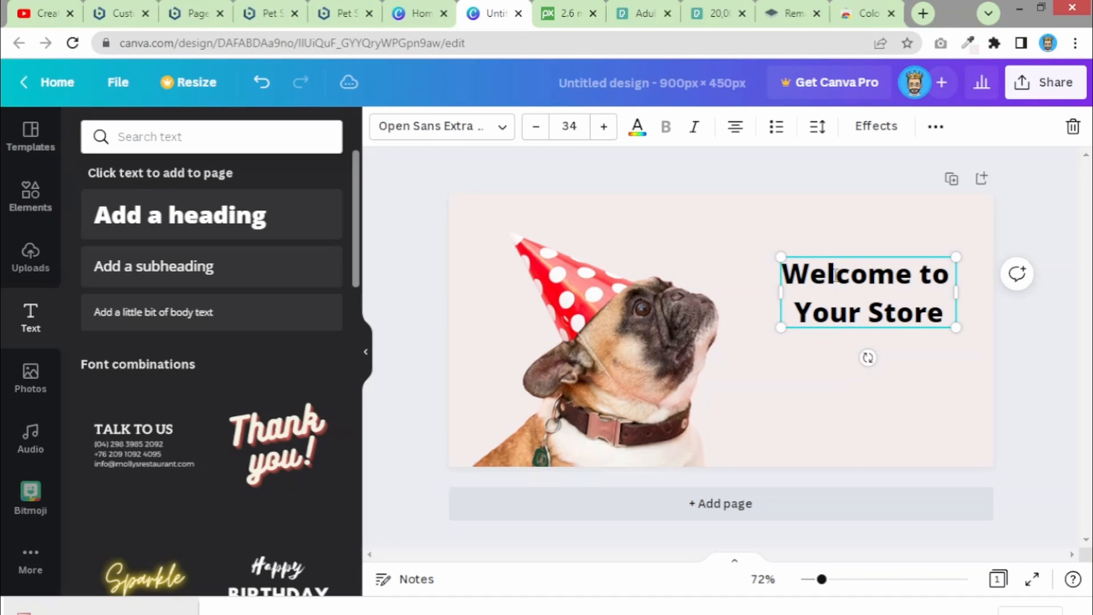
click(605, 125)
click(604, 126)
click(604, 125)
click(605, 126)
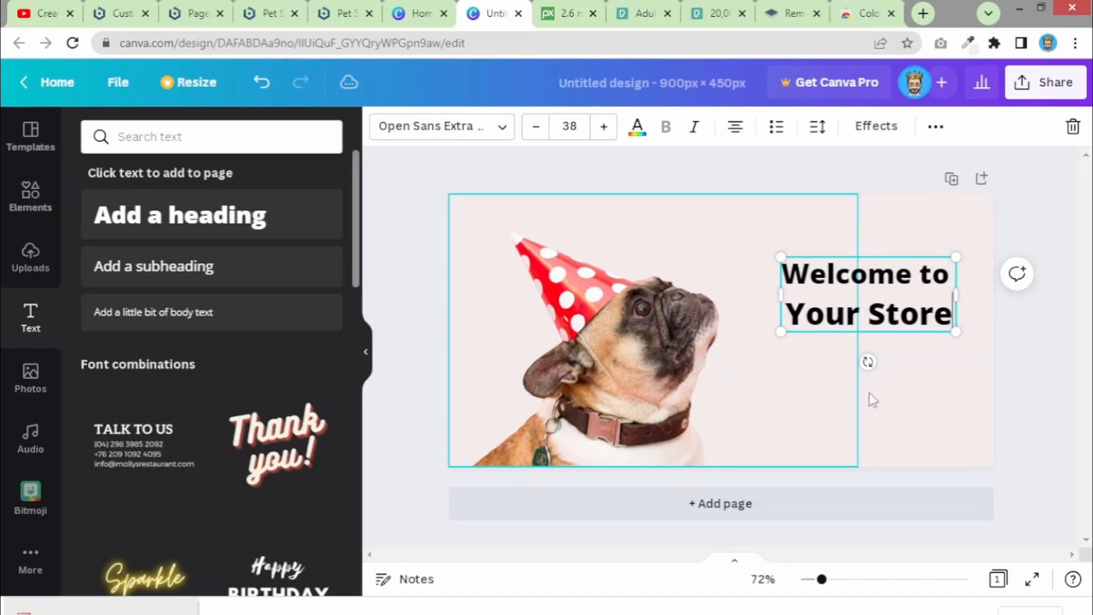
key(ctrl+z)
key(ctrl+z)
key(ctrl+z)
key(ctrl+z)
key(ctrl+z)
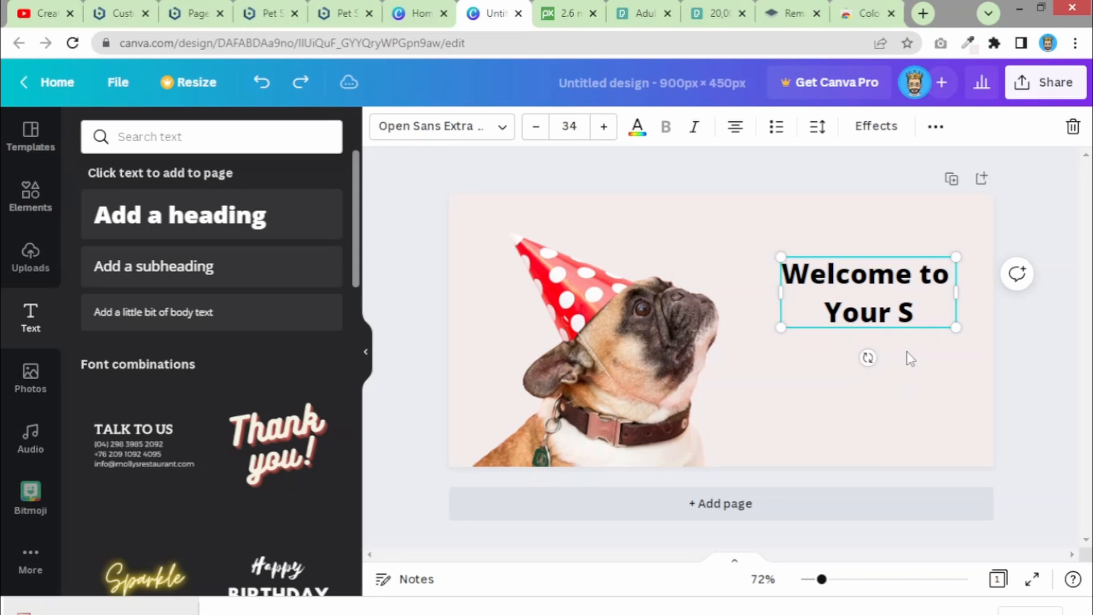
text(tore)
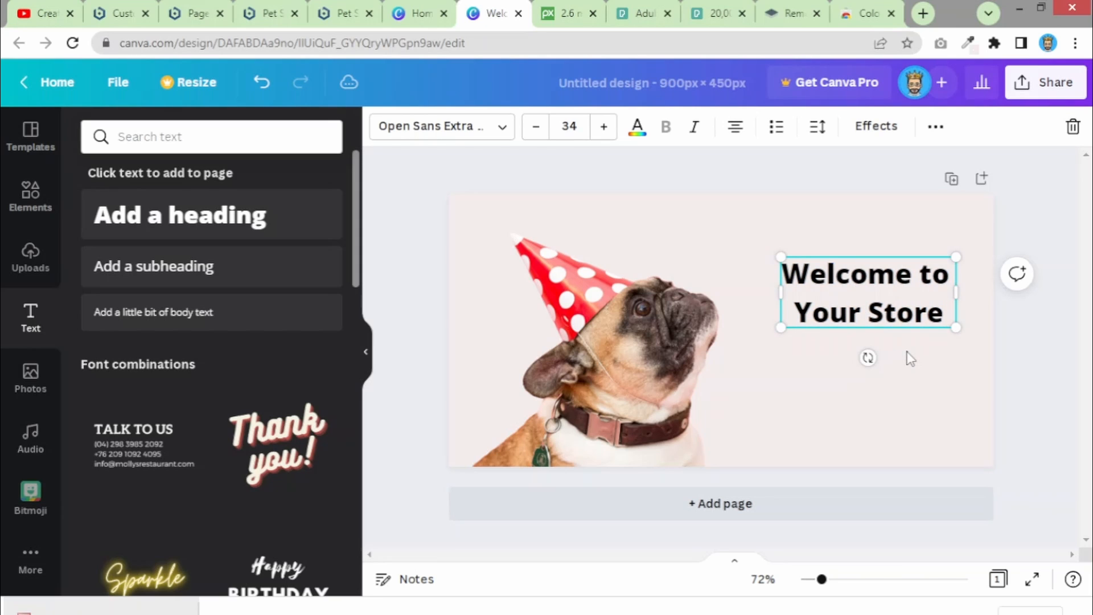
- Increase the heading's font size to 45
click(911, 358)
click(906, 314)
click(608, 129)
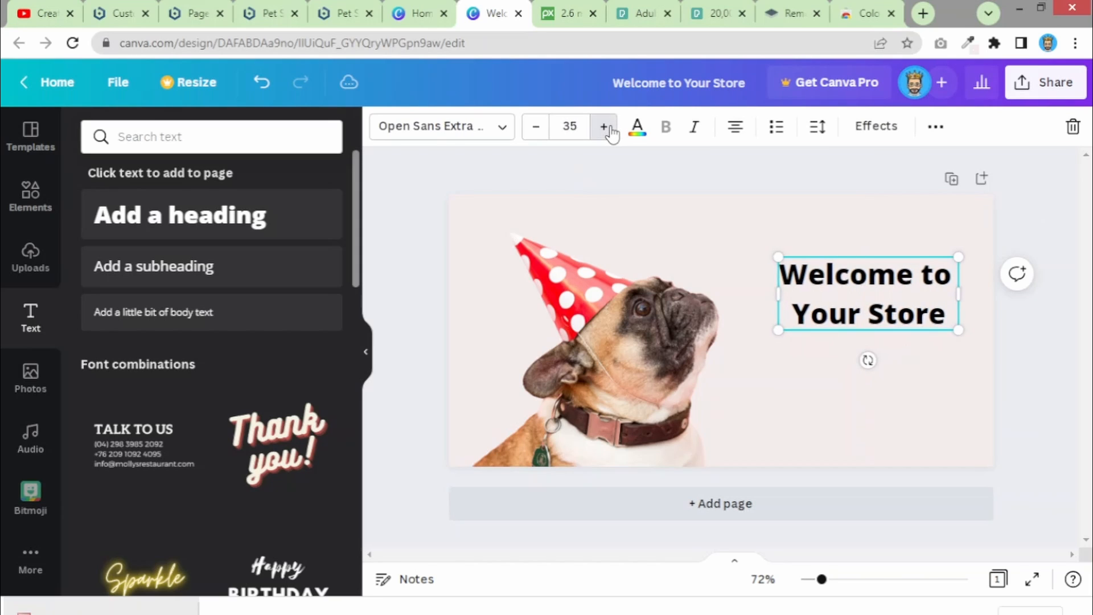
click(607, 128)
click(607, 127)
click(607, 127)
click(606, 128)
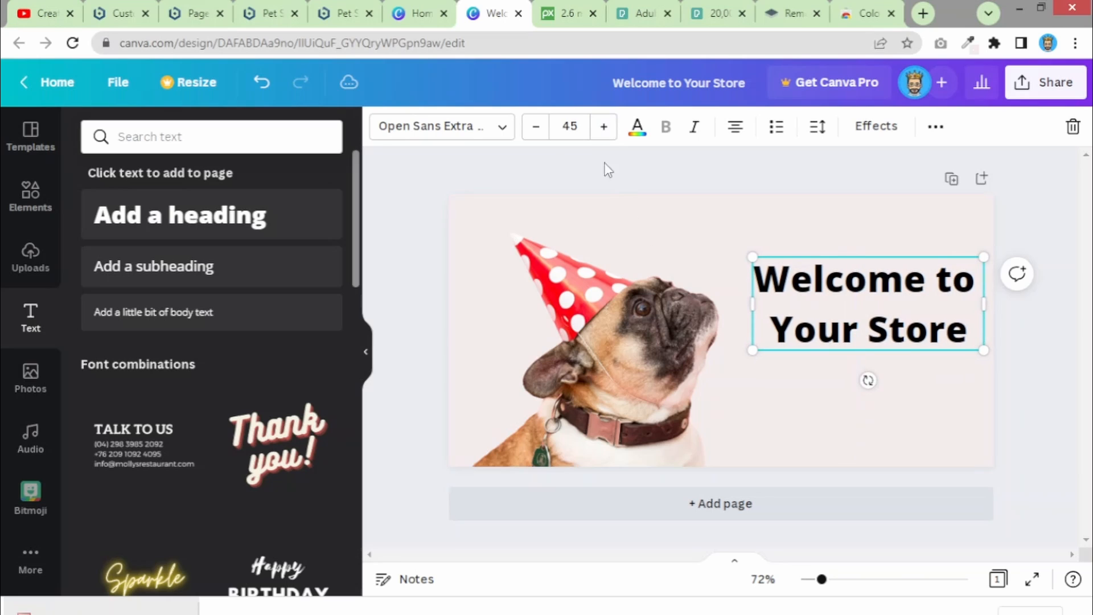
click(445, 126)
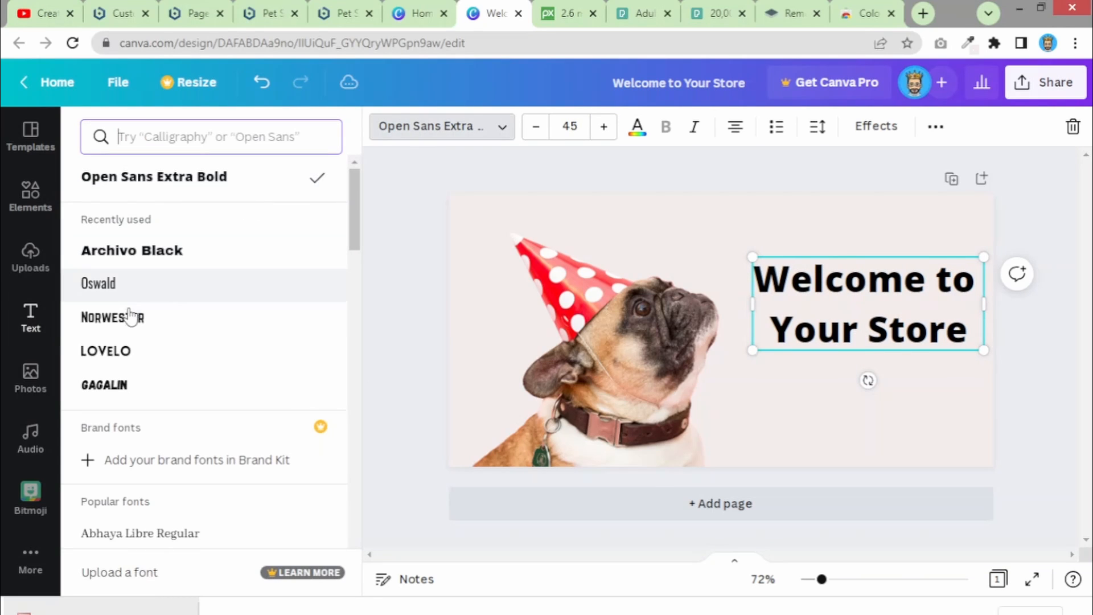
- Try Norwester and Lovelo on the heading, then search and apply More Sugar
click(130, 317)
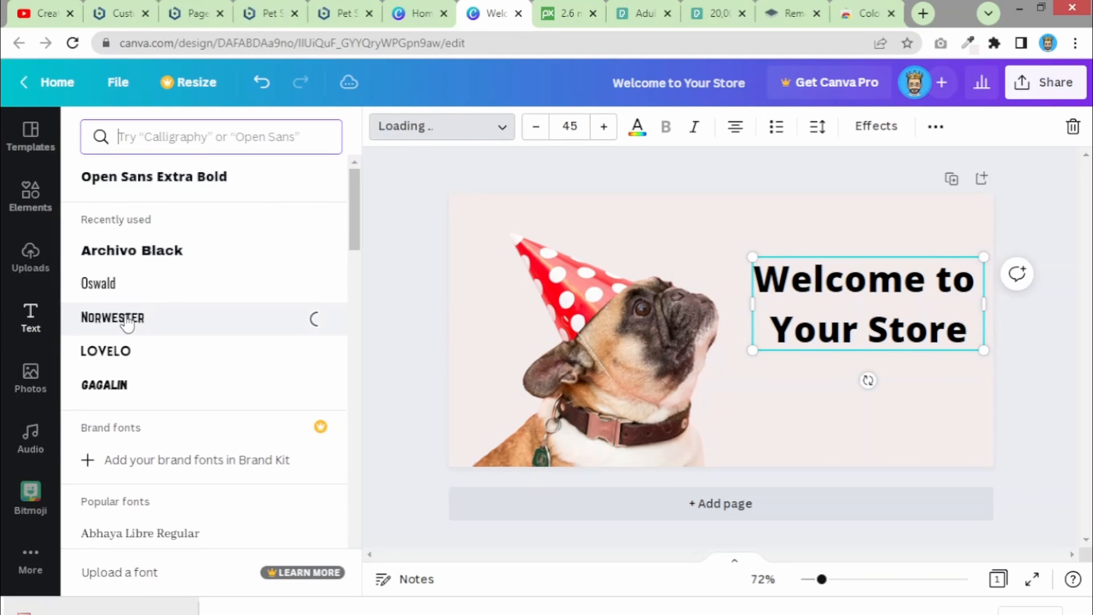
click(116, 350)
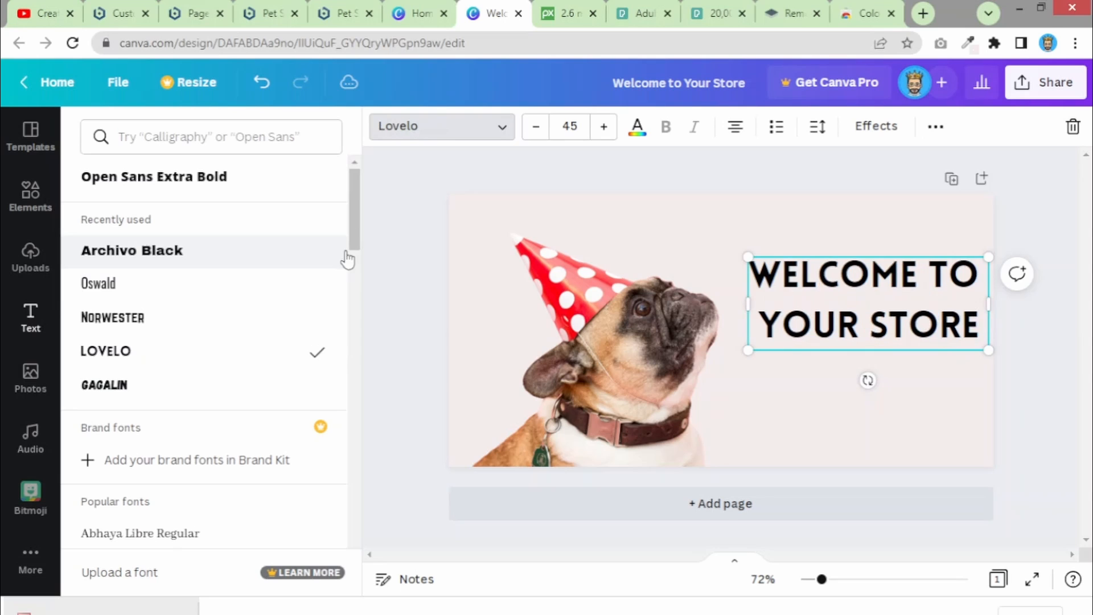
drag(351, 227, 354, 199)
click(220, 127)
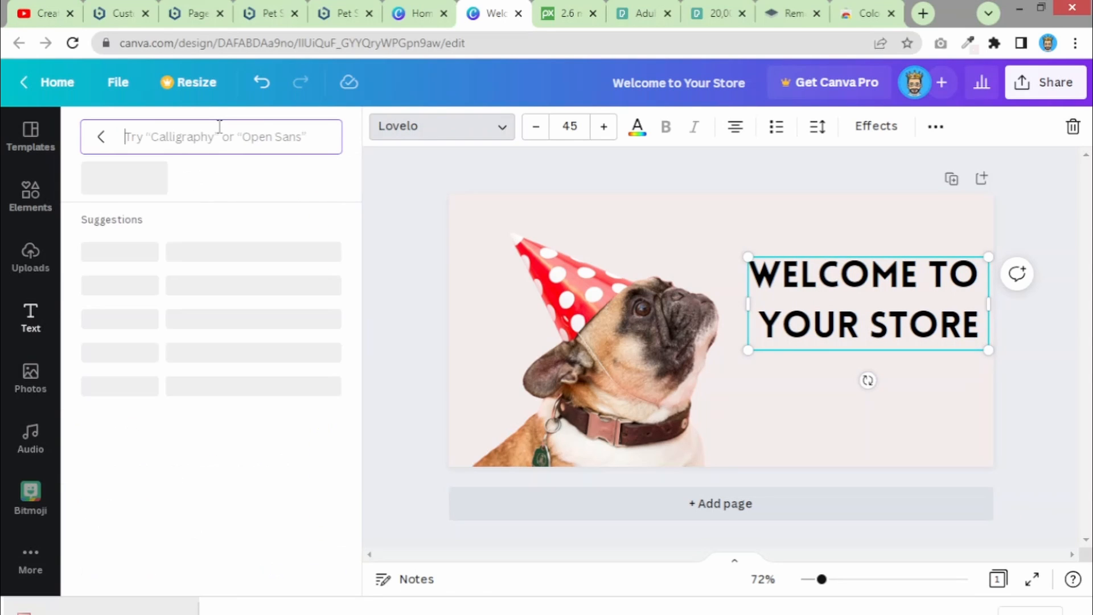
text(sugar)
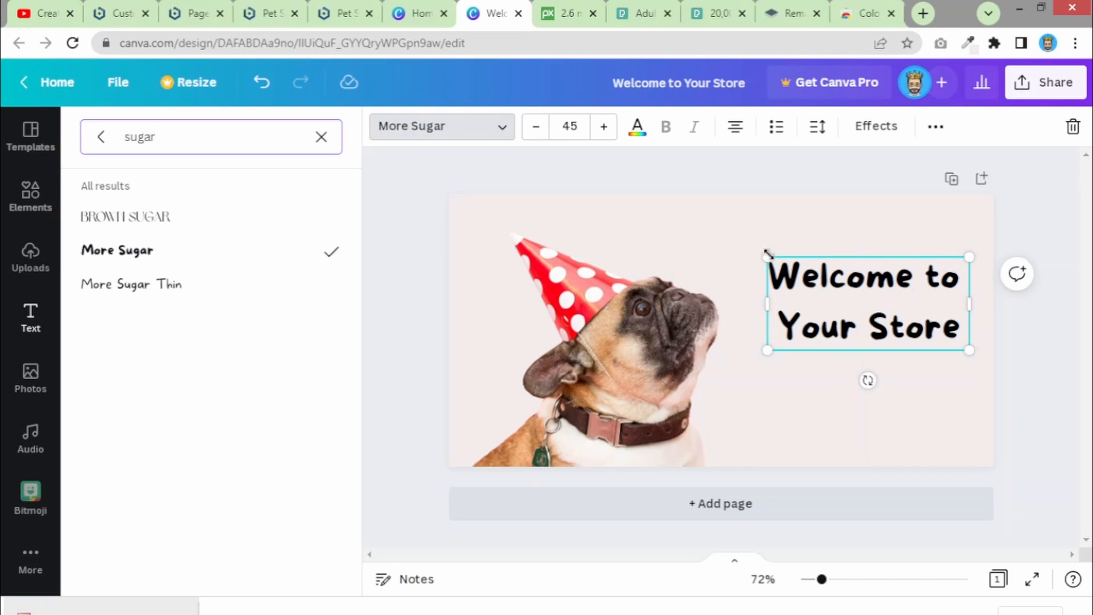
- Reposition the heading beside the pug and enlarge it to about 54.7
drag(778, 266, 713, 231)
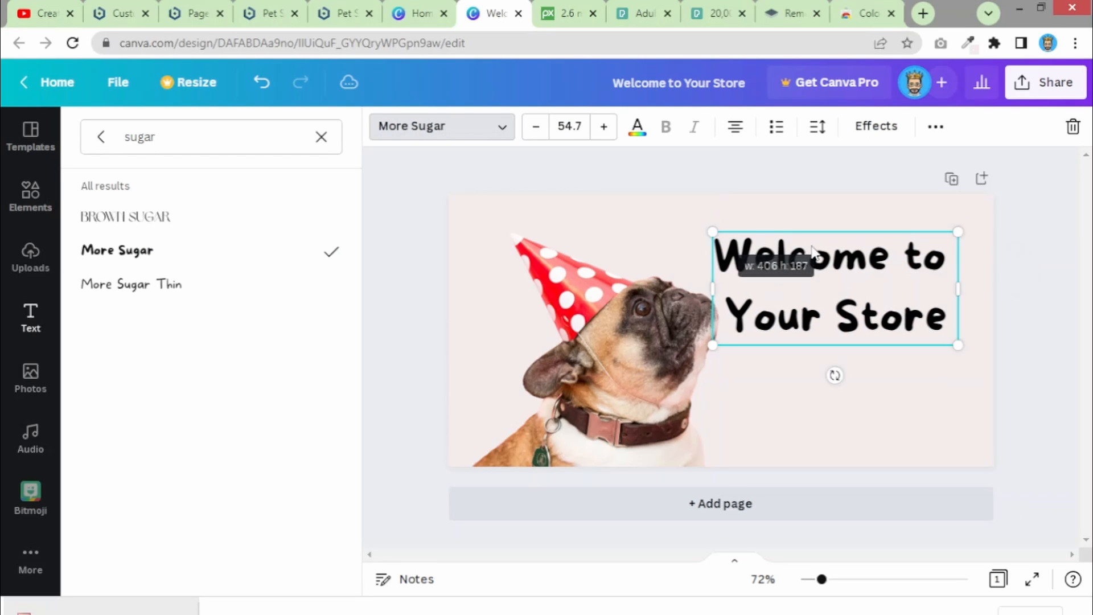
drag(888, 277, 905, 280)
click(900, 418)
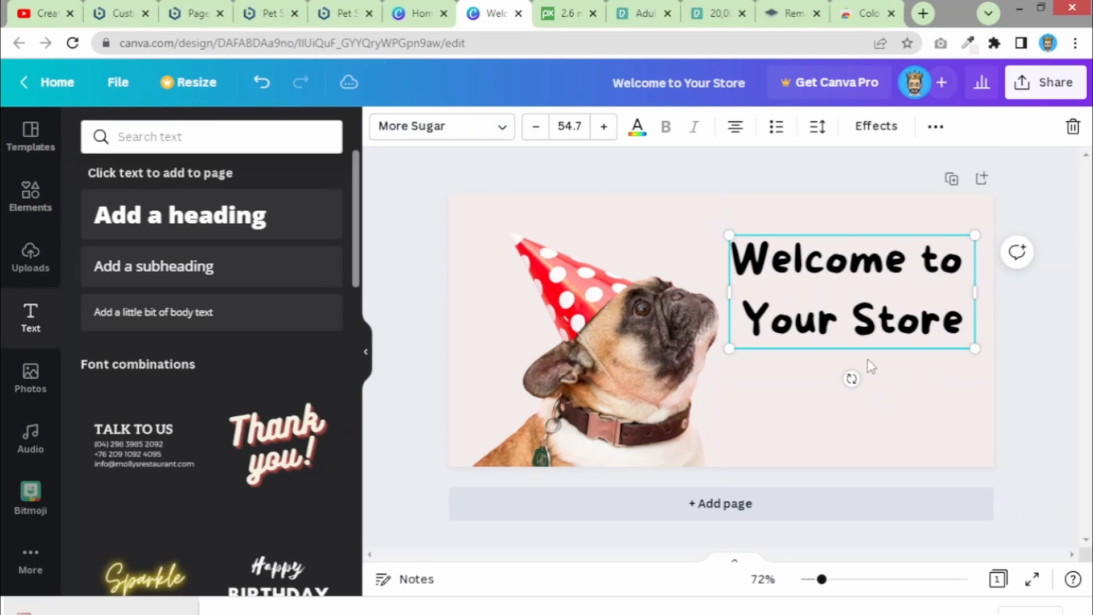
click(860, 311)
click(935, 128)
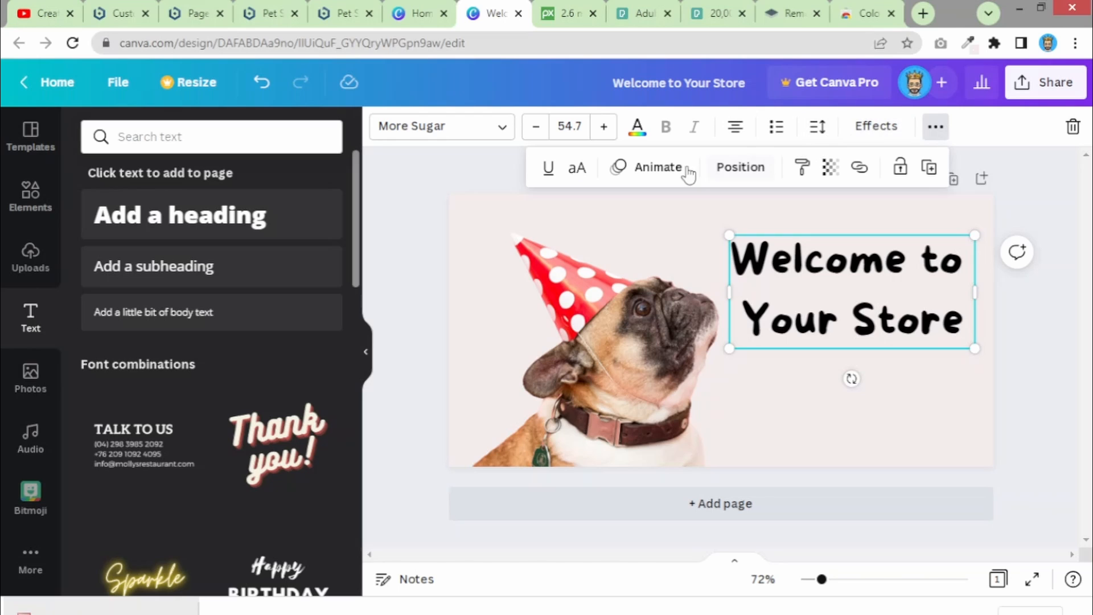
- Give the title an orange Splice effect, then drop a new heading below 'Your Store'
click(870, 130)
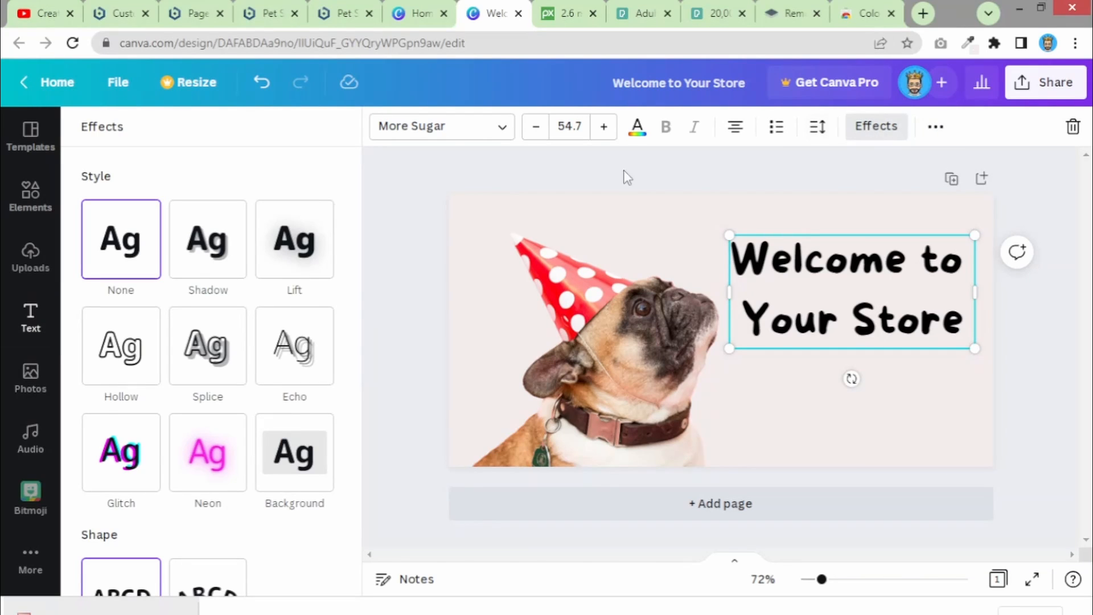
click(210, 362)
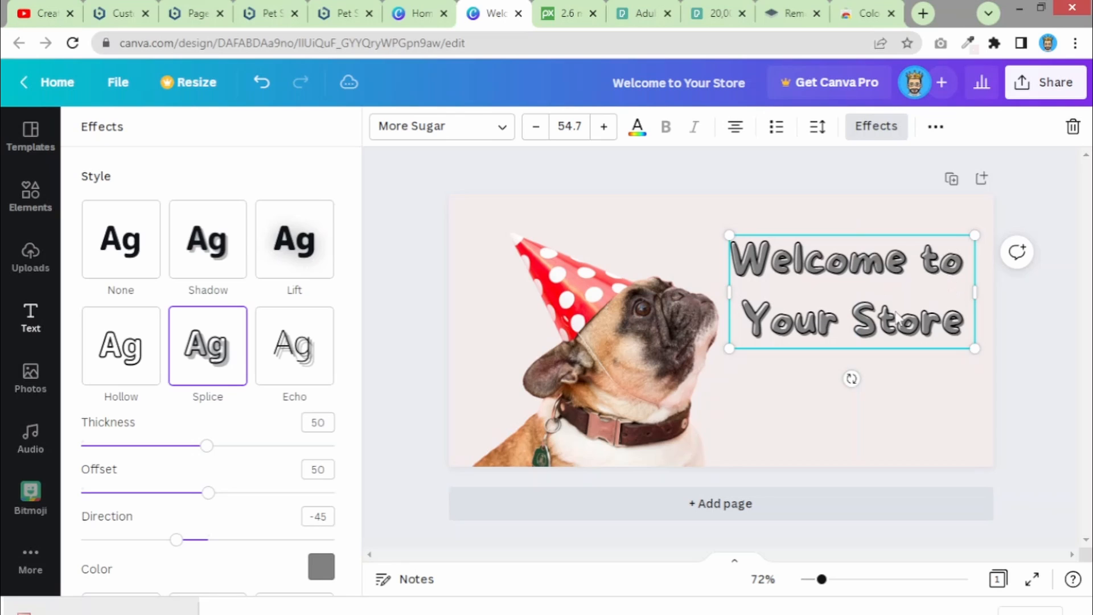
click(320, 567)
click(219, 516)
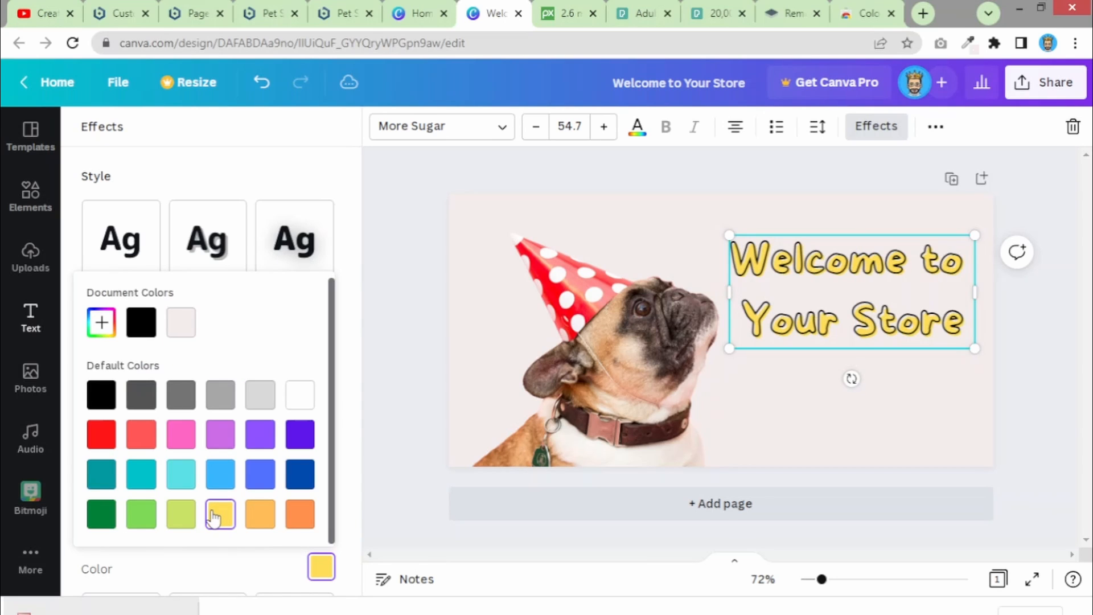
click(181, 515)
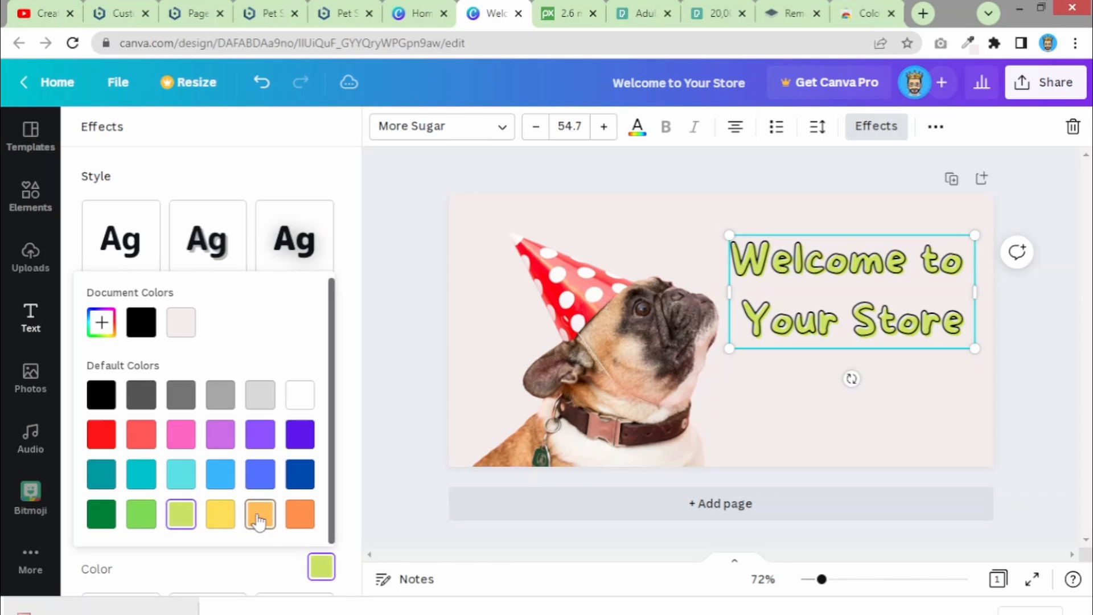
click(265, 517)
click(921, 434)
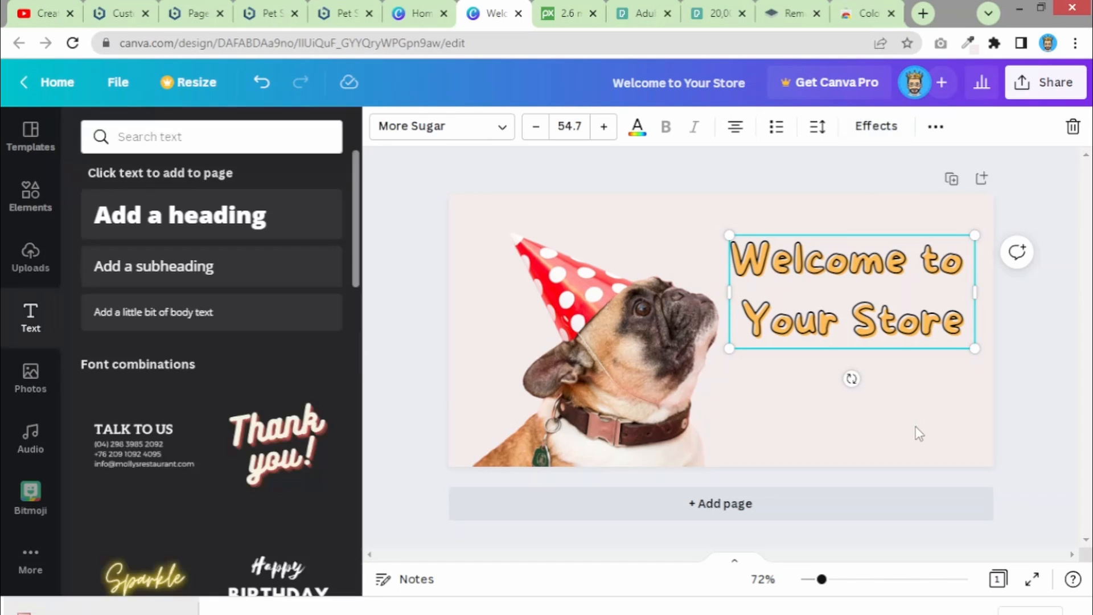
click(925, 380)
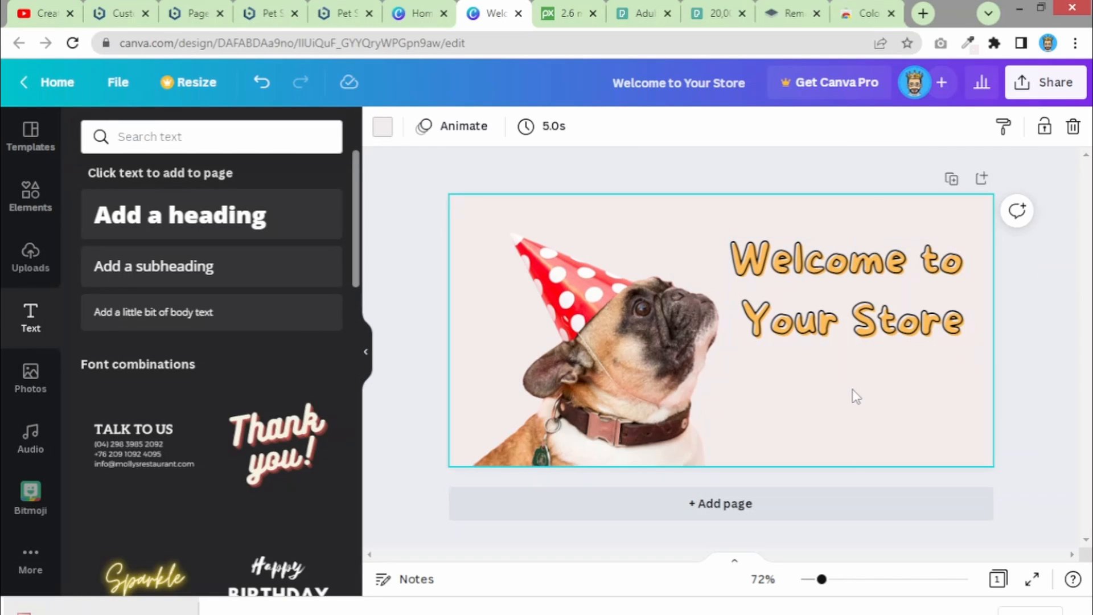
drag(167, 242, 820, 388)
- Change the new heading's text to 'Free Shipping'
double_click(819, 388)
key(BackSpace)
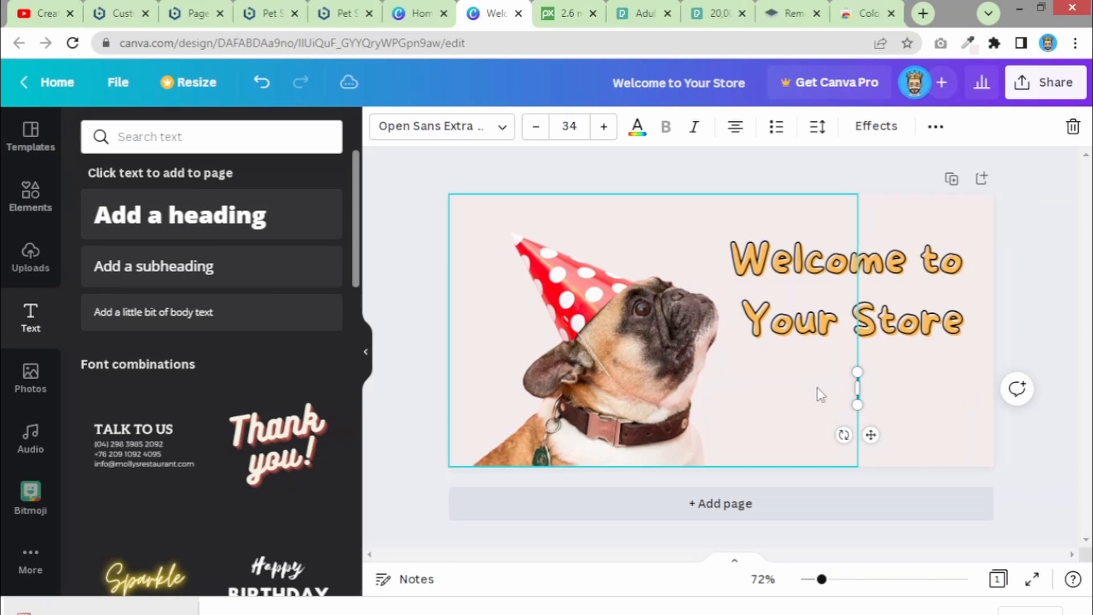
text(Free)
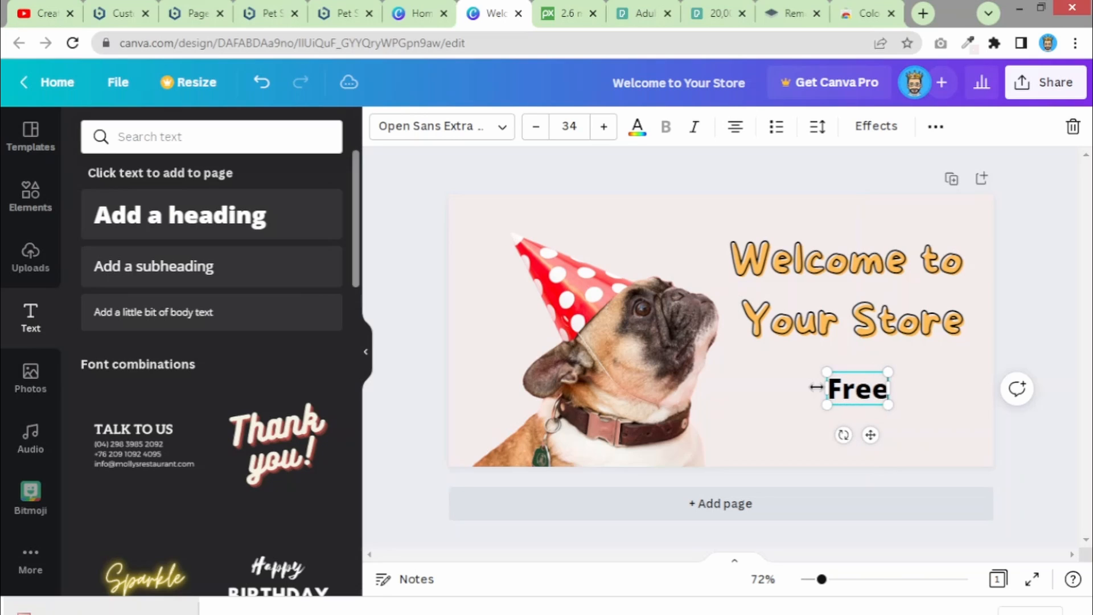
text( Shipping)
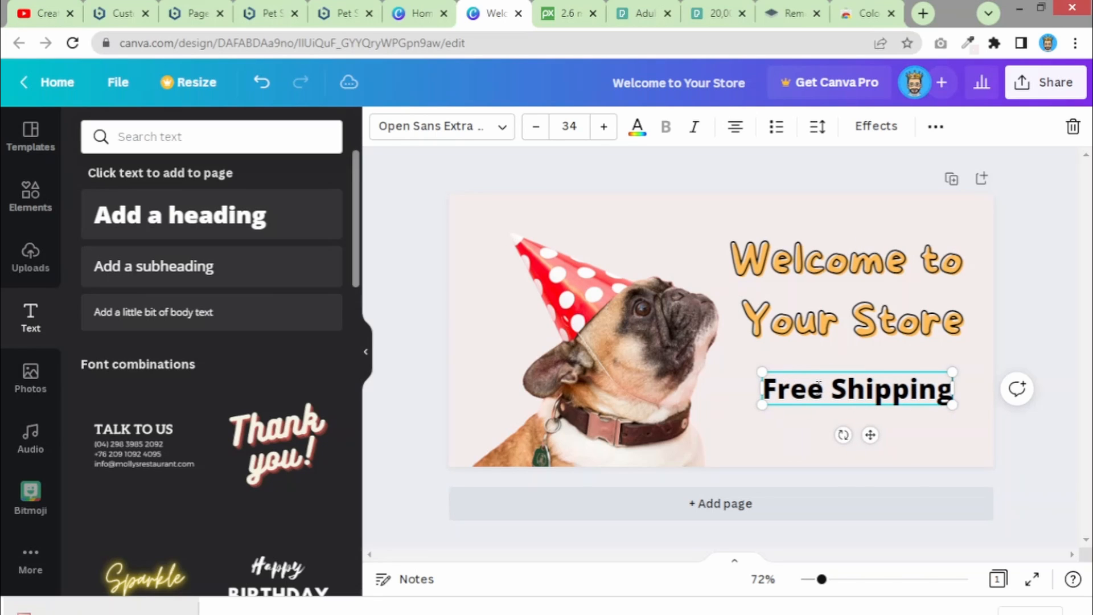
click(912, 426)
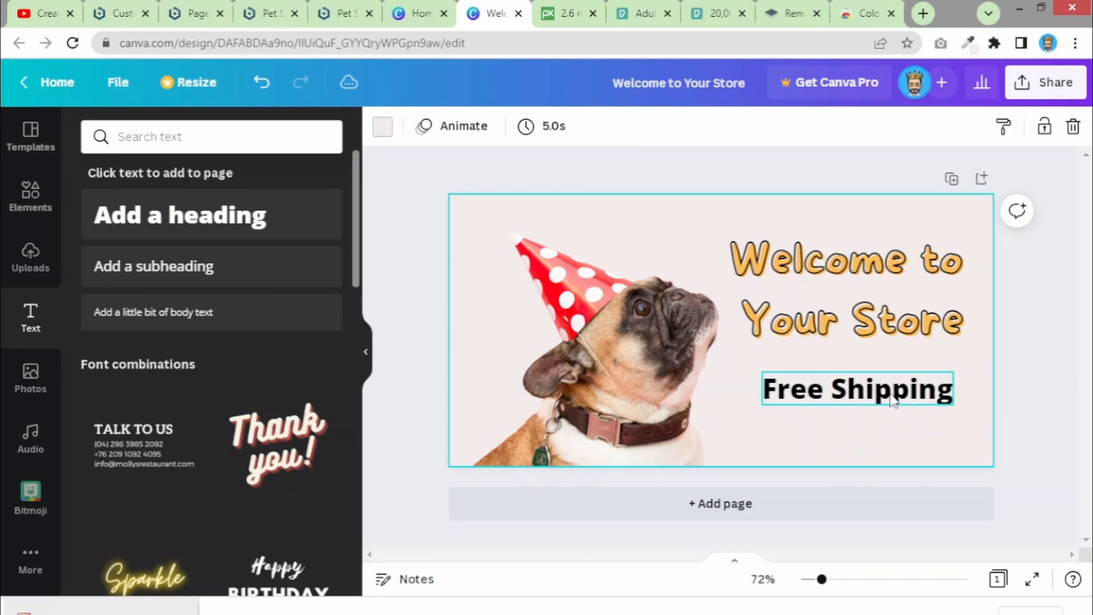
click(892, 397)
- Duplicate the Free Shipping line below and change the copy to 'SALE UPTO 50%'
drag(889, 392, 885, 429)
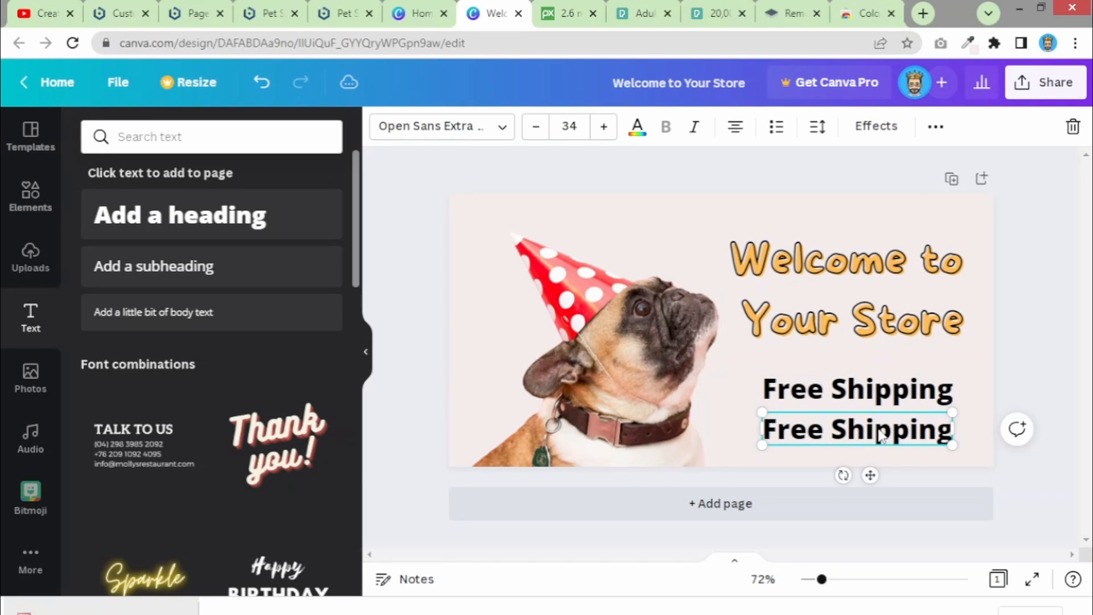
double_click(880, 430)
key(BackSpace)
key(BackSpace)
key(BackSpace)
key(BackSpace)
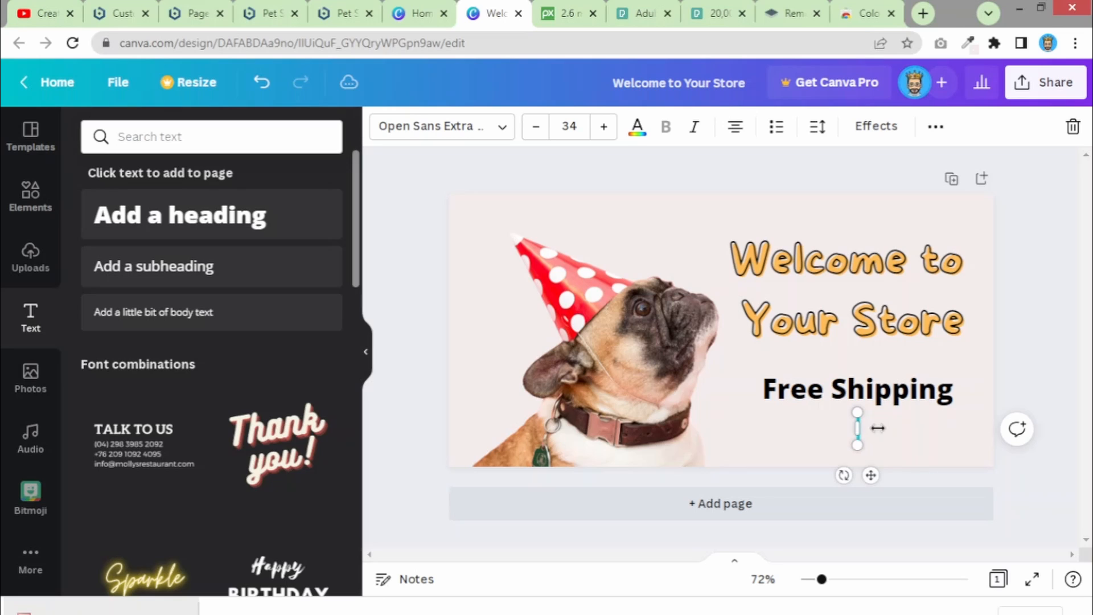
text(Sal)
key(BackSpace)
key(BackSpace)
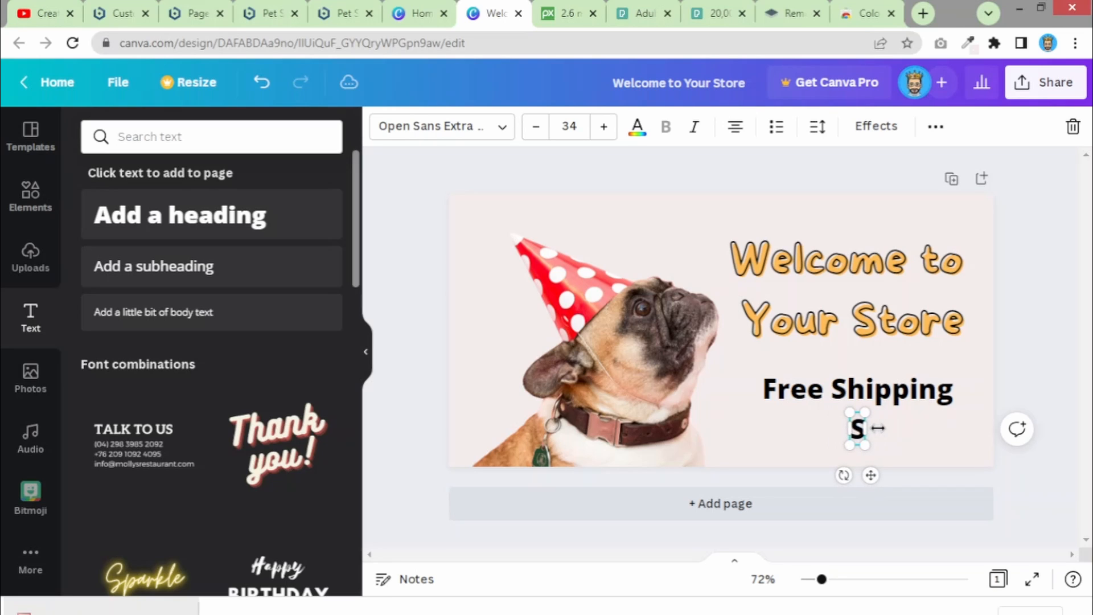
text(ALE)
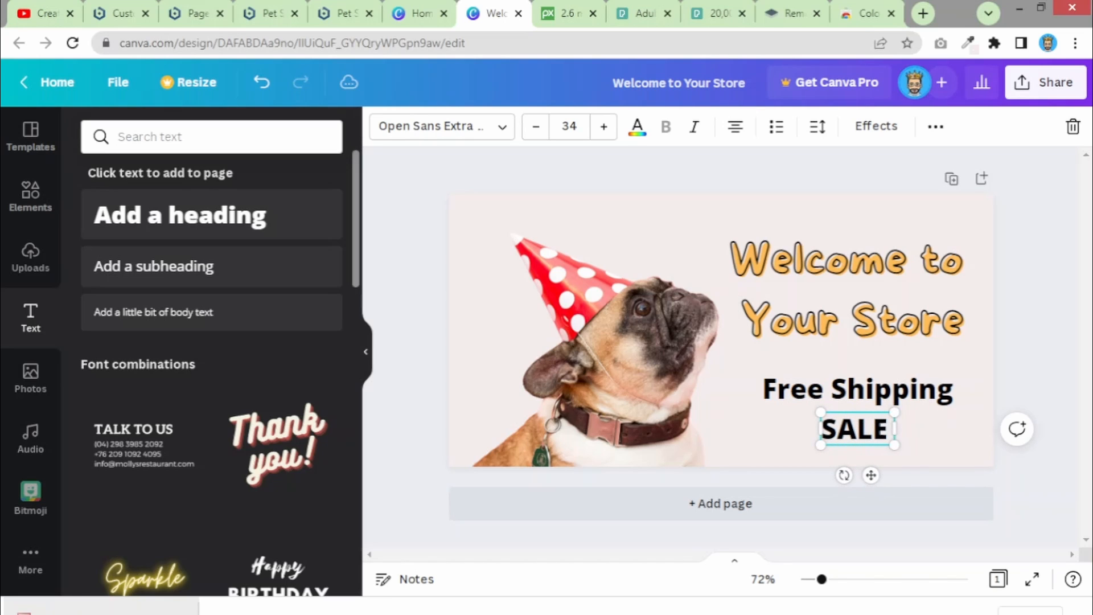
text( PTO)
key(BackSpace)
key(BackSpace)
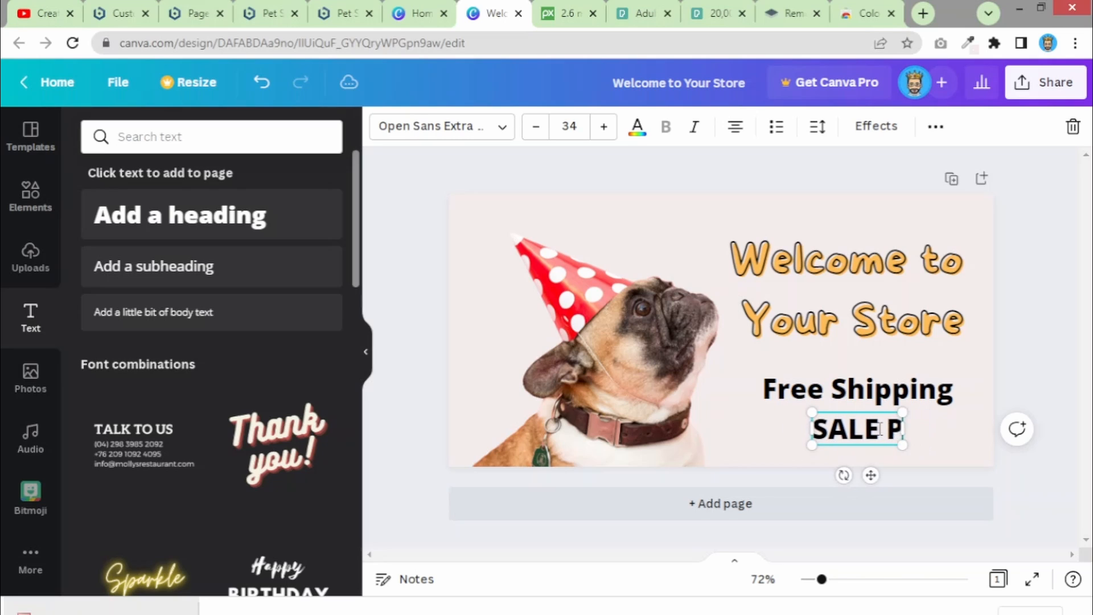
key(BackSpace)
key(BackSpace)
text(UPTO)
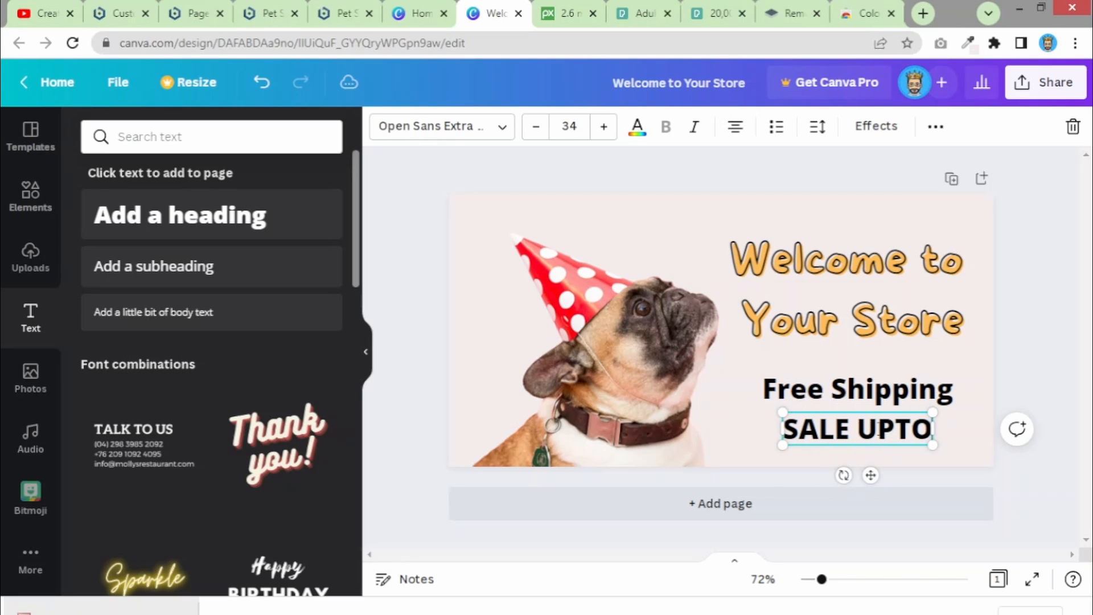
text( 50)
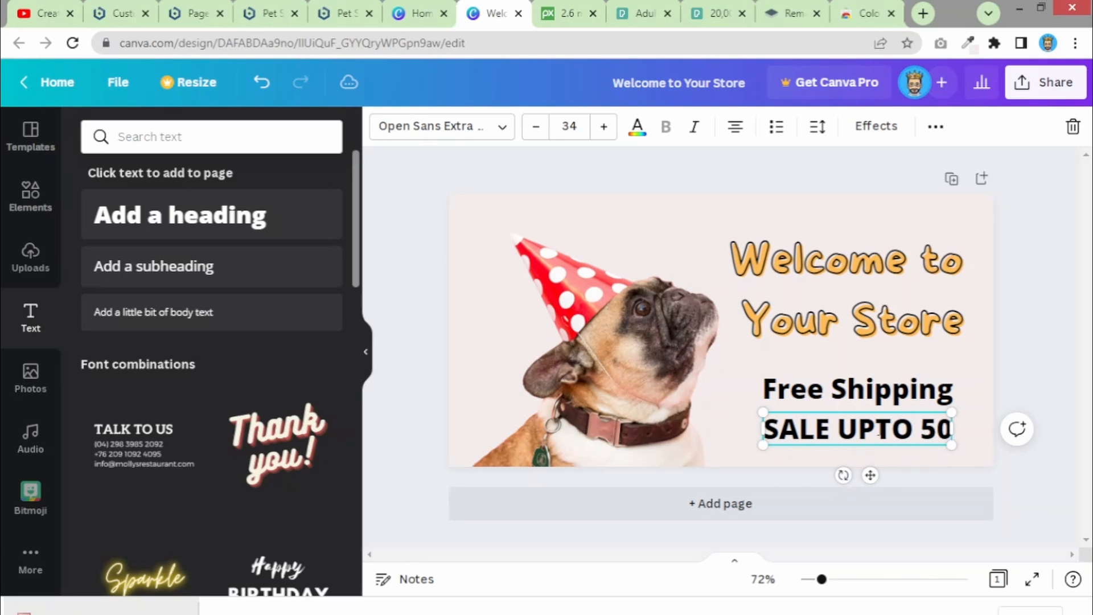
text(%)
- Apply the More Sugar font to both Free Shipping and SALE UPTO 50%
click(910, 410)
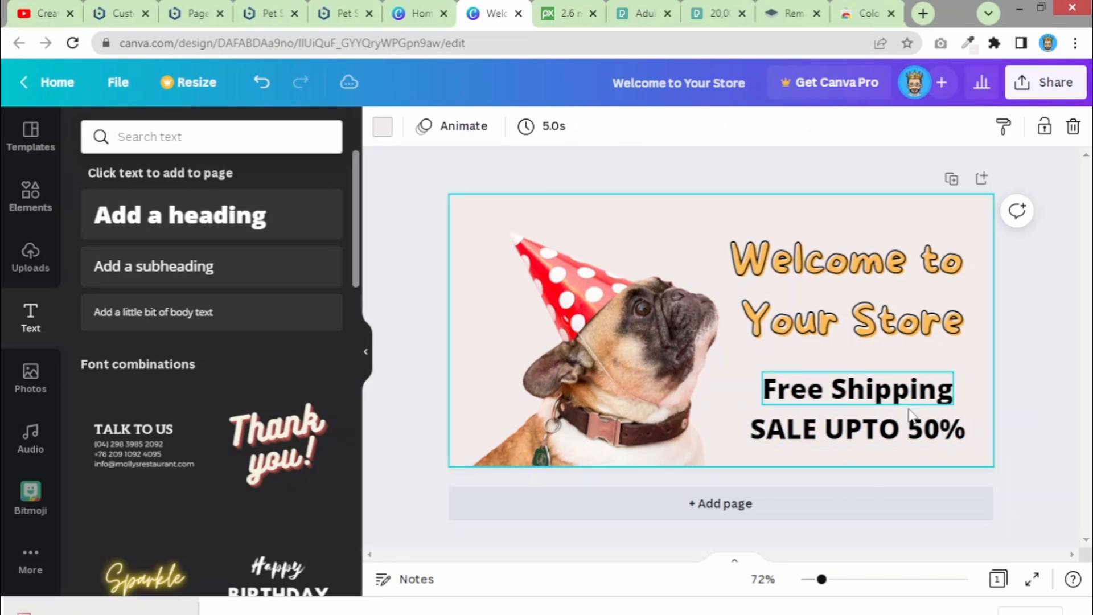
click(876, 405)
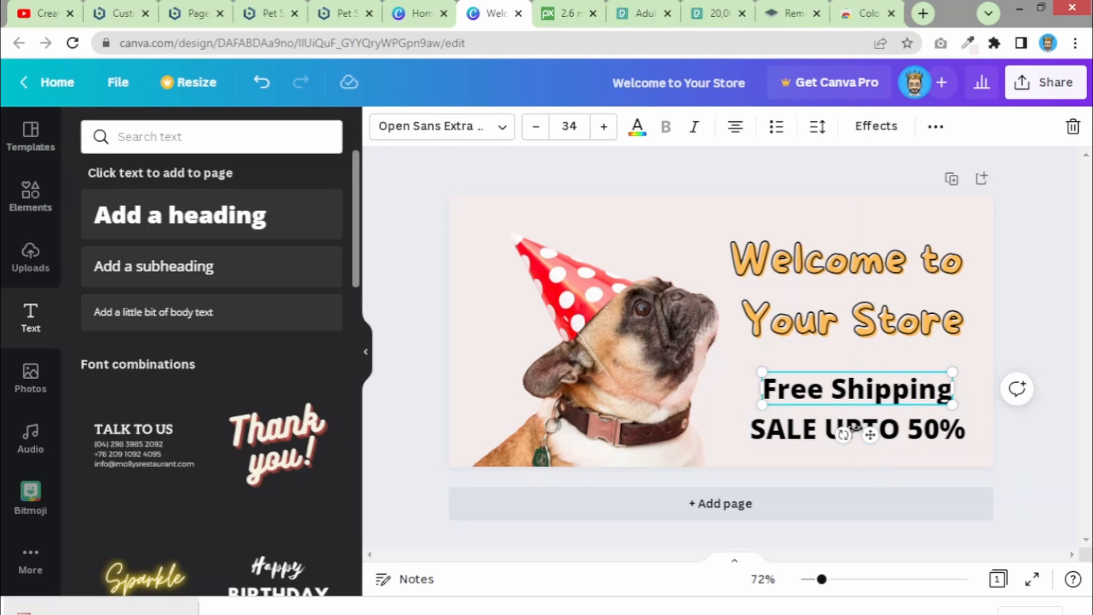
click(462, 136)
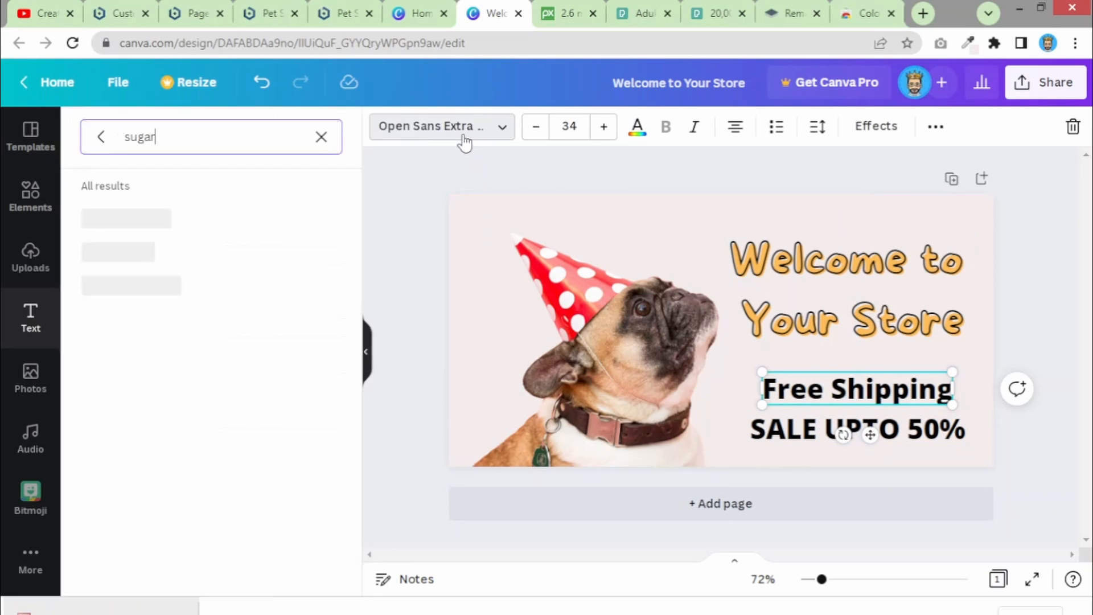
click(131, 251)
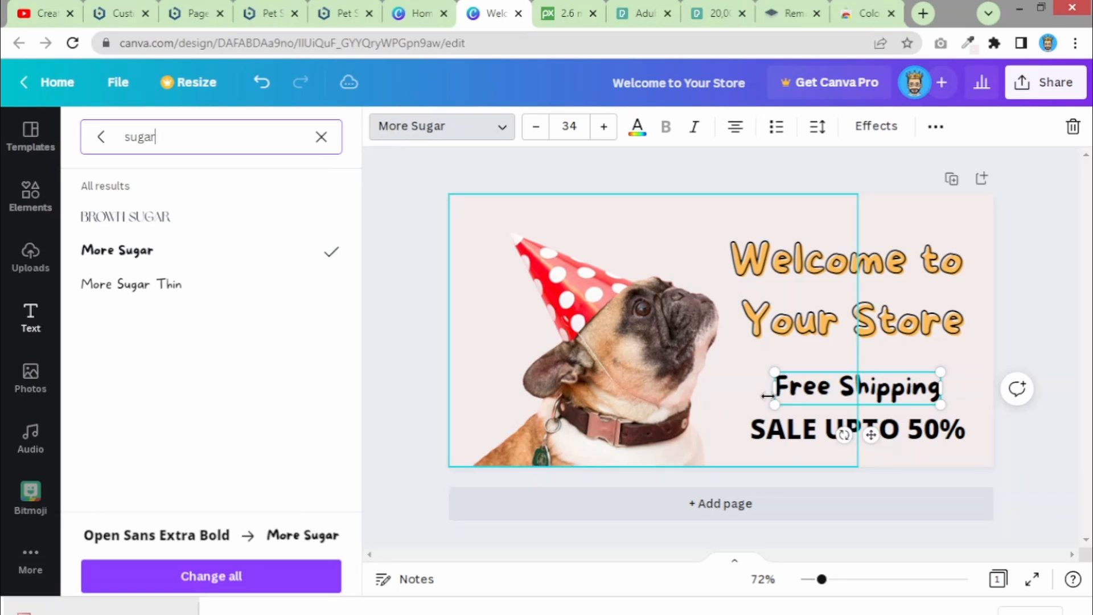
click(808, 431)
click(436, 126)
click(439, 126)
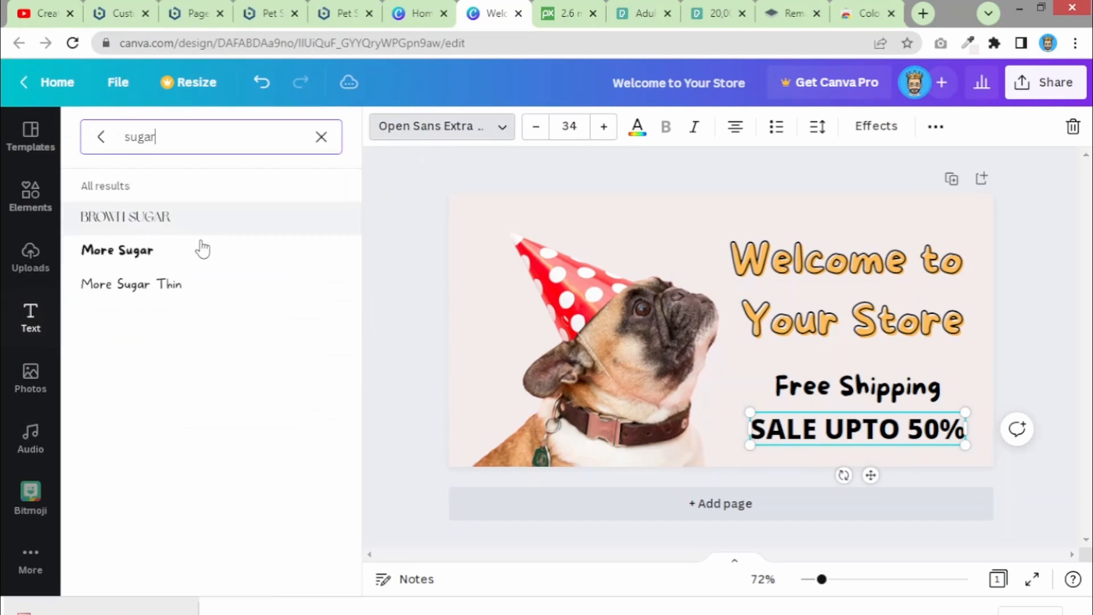
click(131, 251)
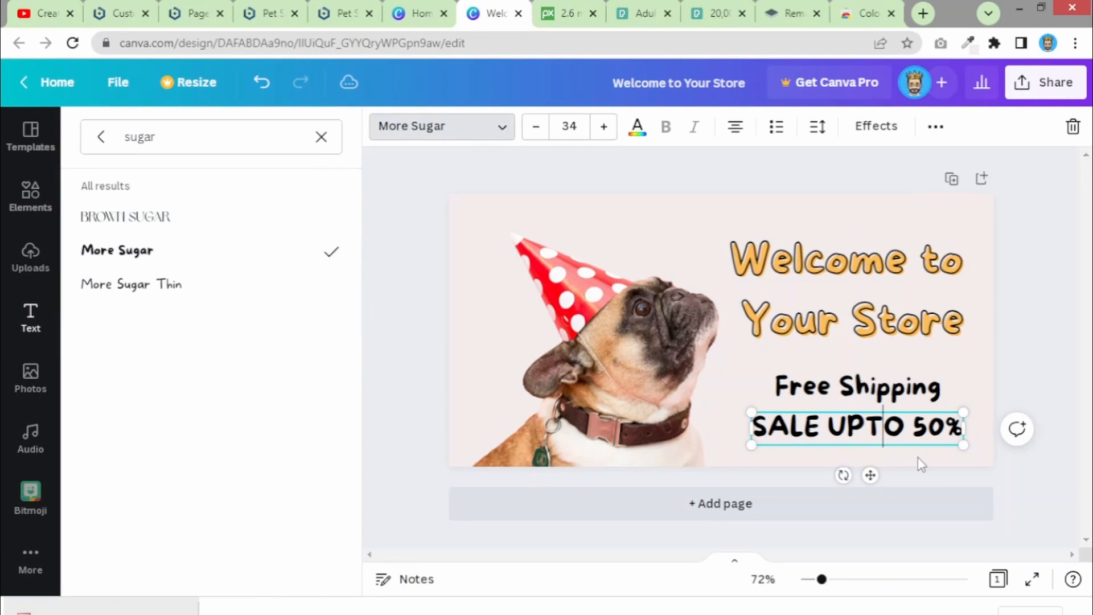
click(916, 442)
click(948, 459)
click(918, 434)
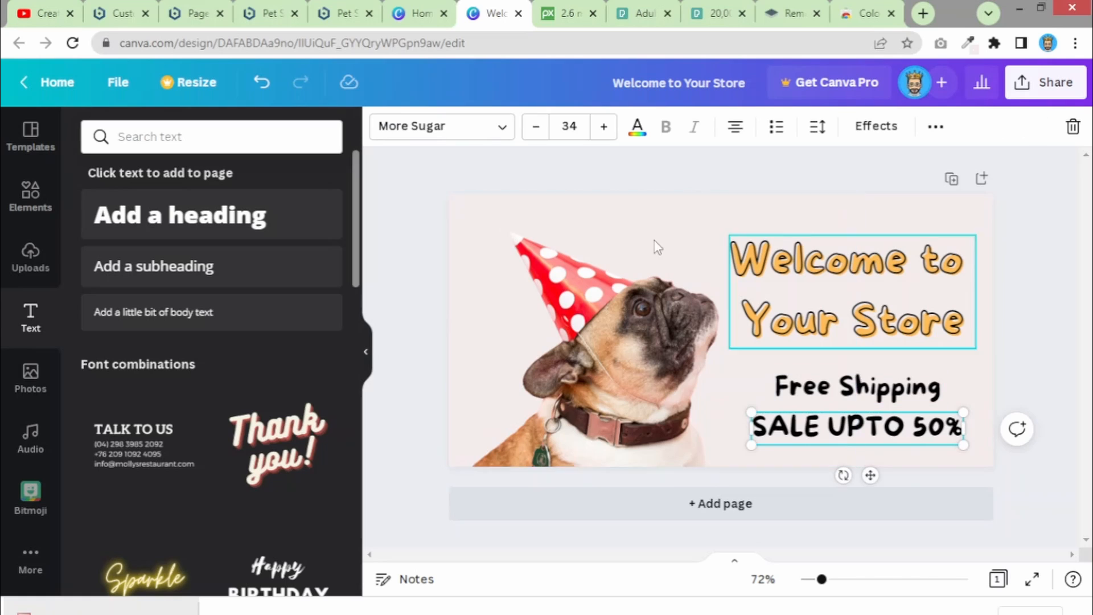
- Set the SALE UPTO 50% line to font size 24
click(568, 127)
click(568, 128)
click(567, 128)
click(568, 128)
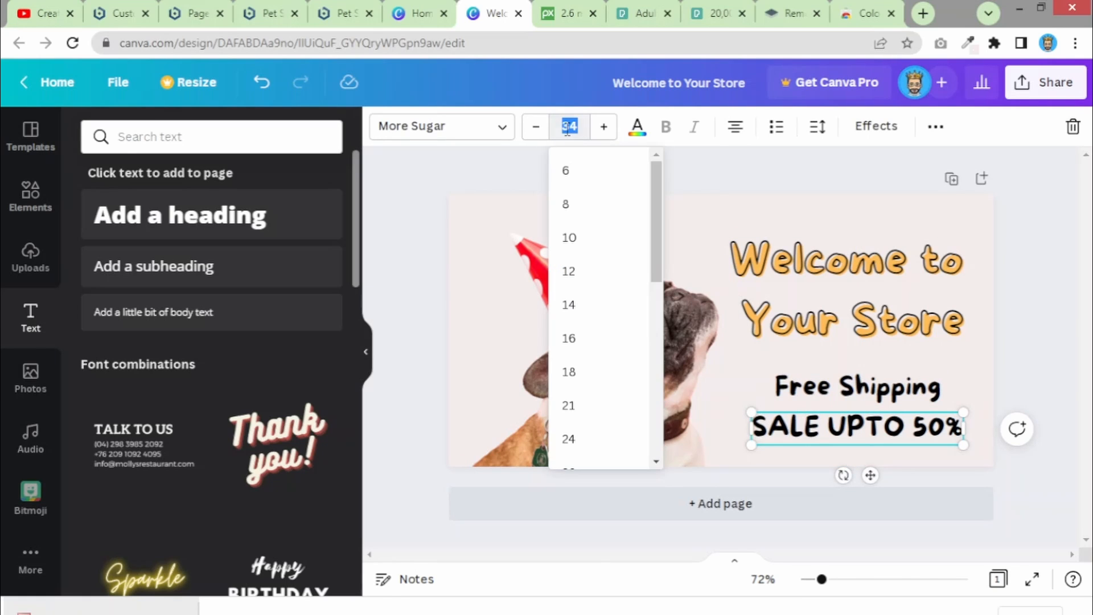
text(2)
key(Return)
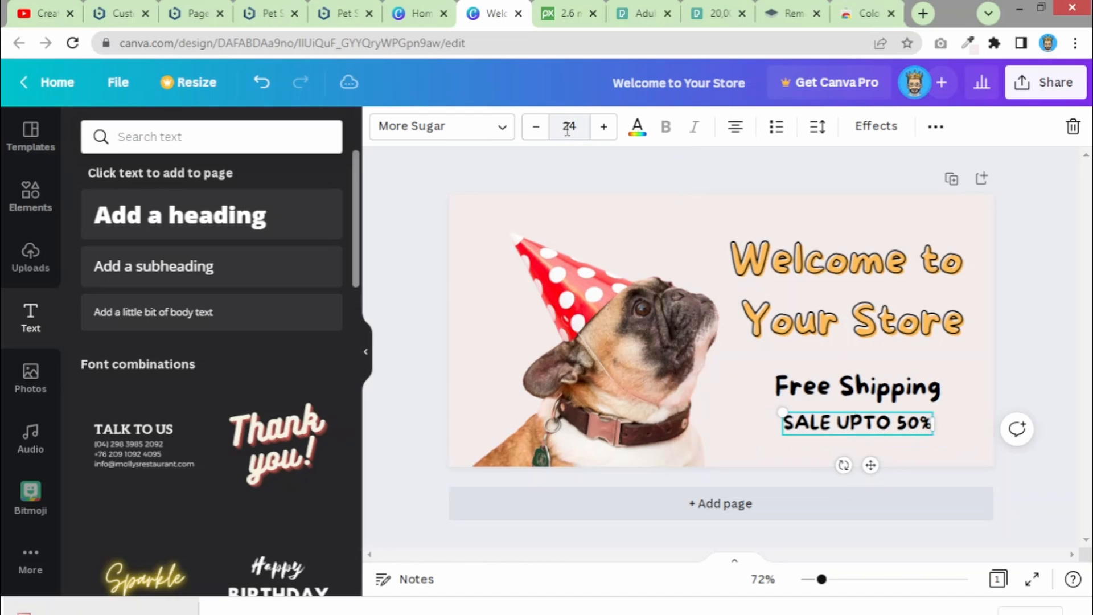
click(963, 456)
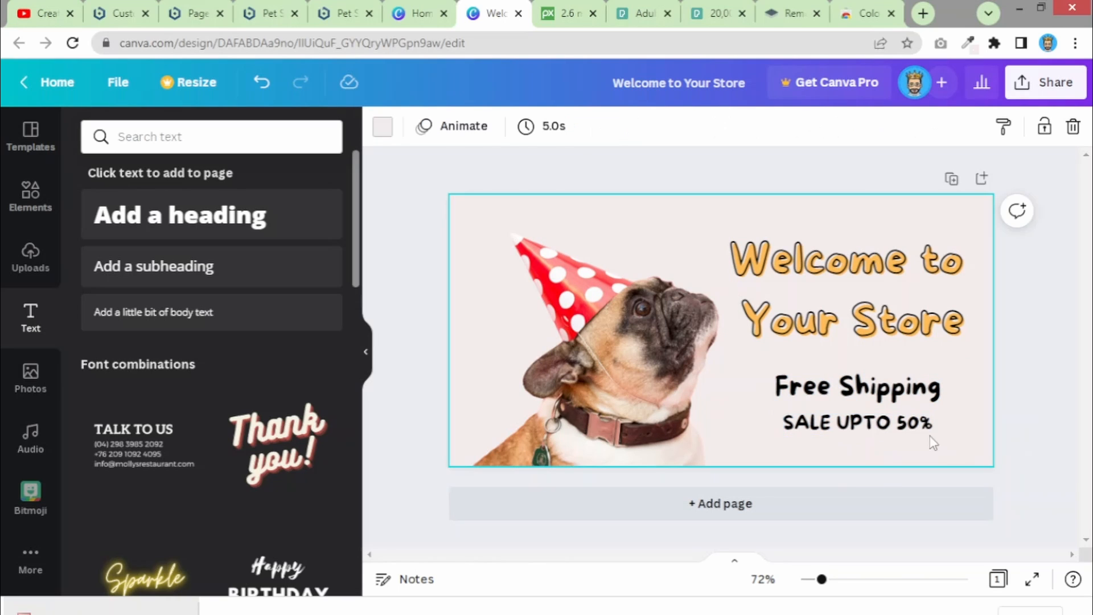
- Set Free Shipping to size 24 and move it slightly down toward the sale line
click(898, 399)
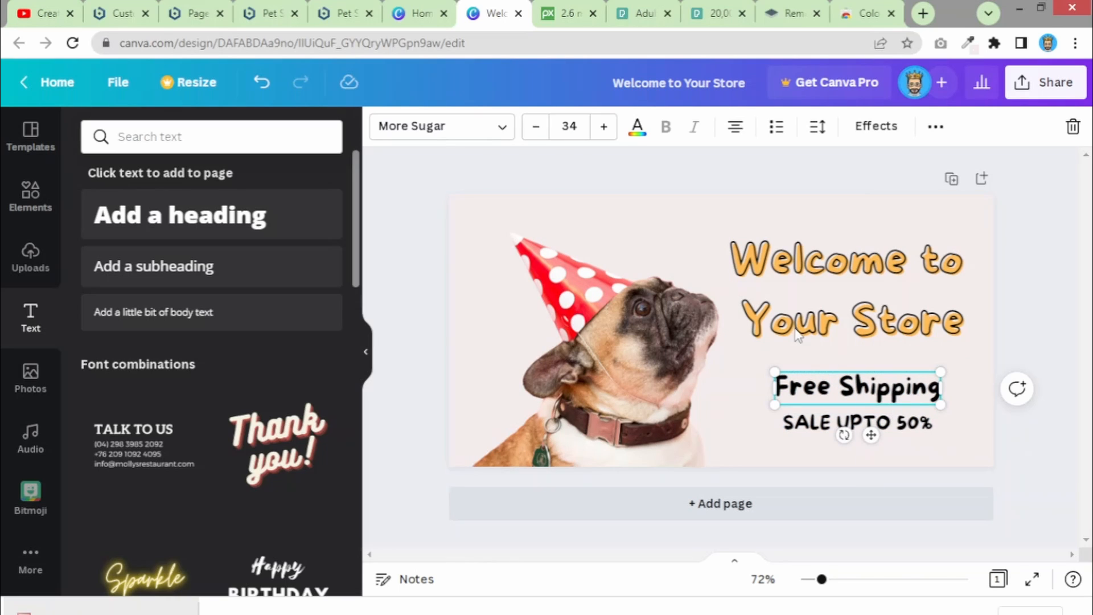
click(571, 128)
text(2)
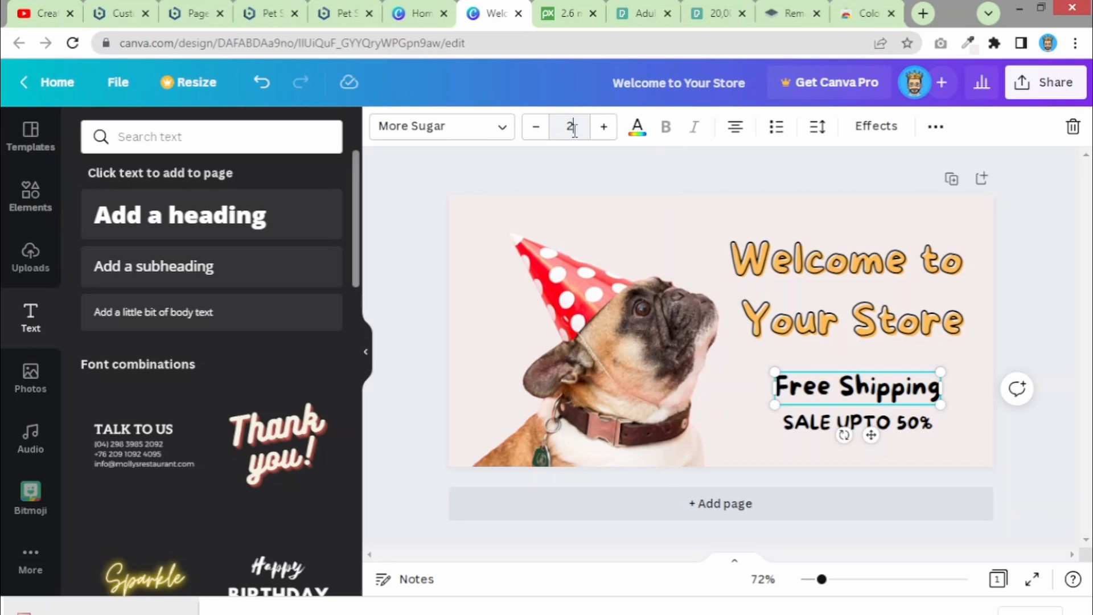
key(Return)
click(930, 461)
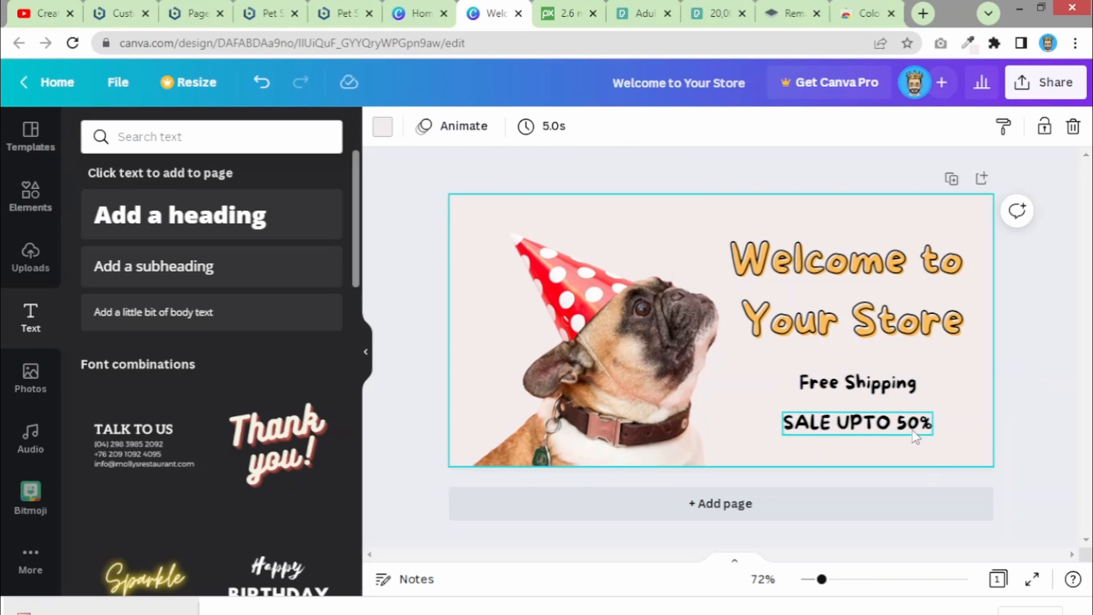
drag(884, 392, 878, 403)
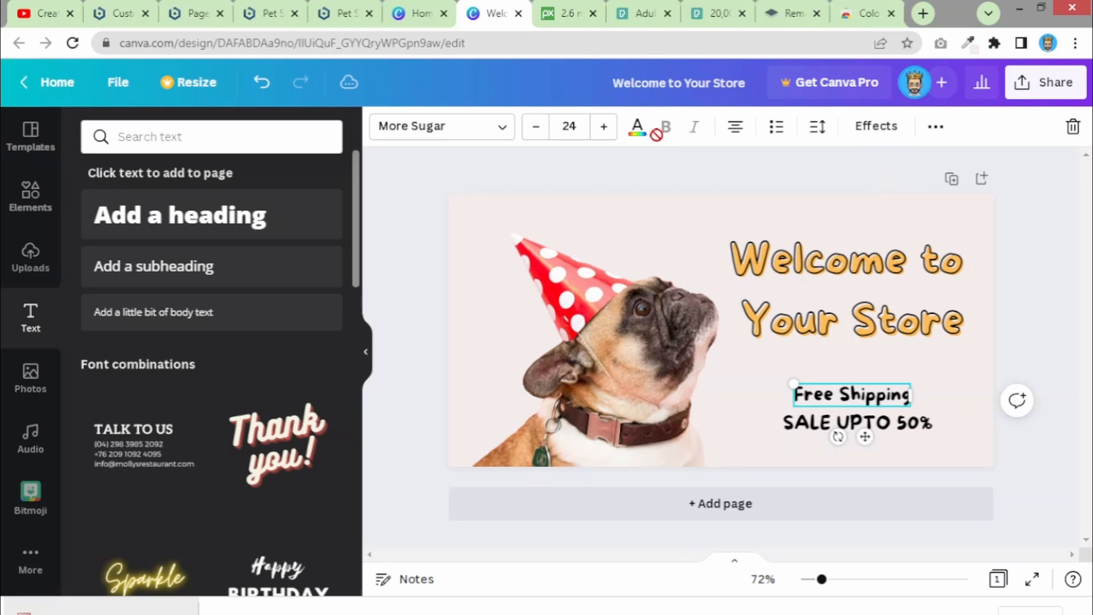
- Switch the shipping offer line to uppercase so it reads 'FREE SHIPPING'
click(937, 128)
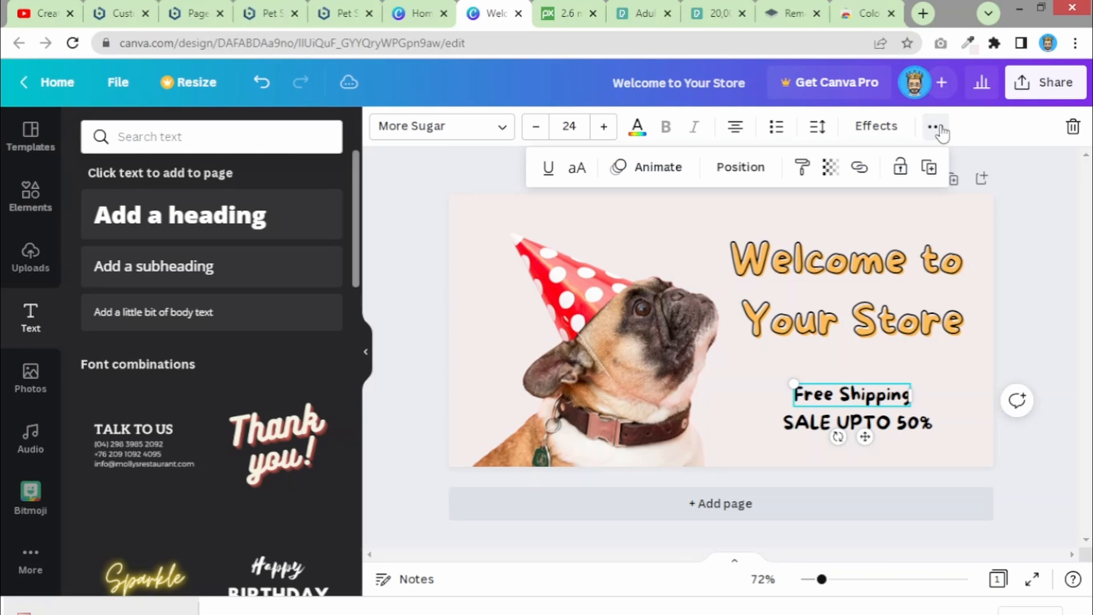
click(577, 167)
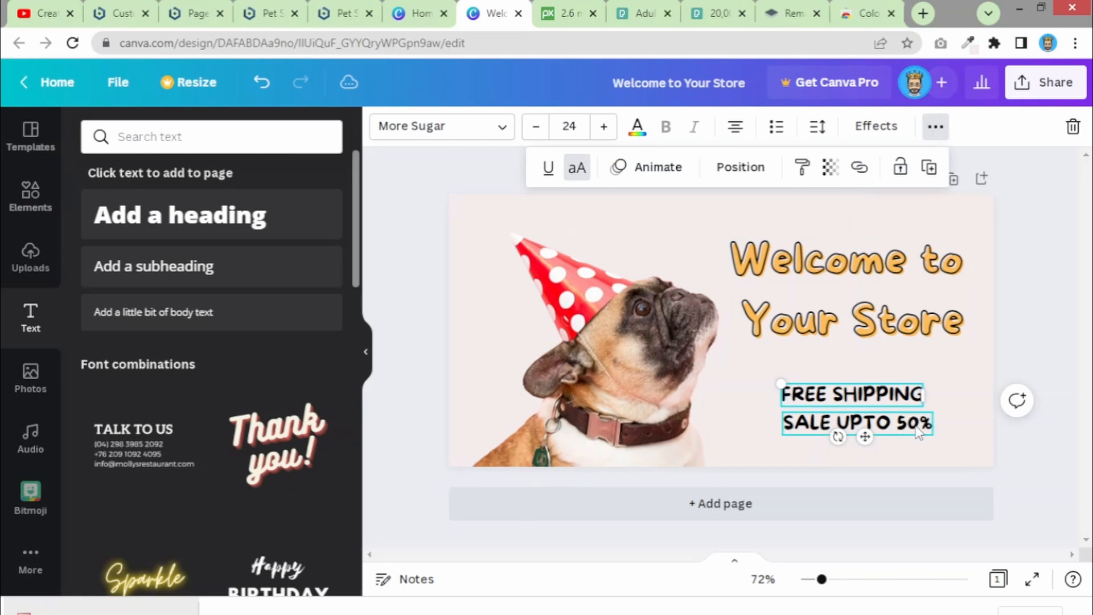
click(934, 463)
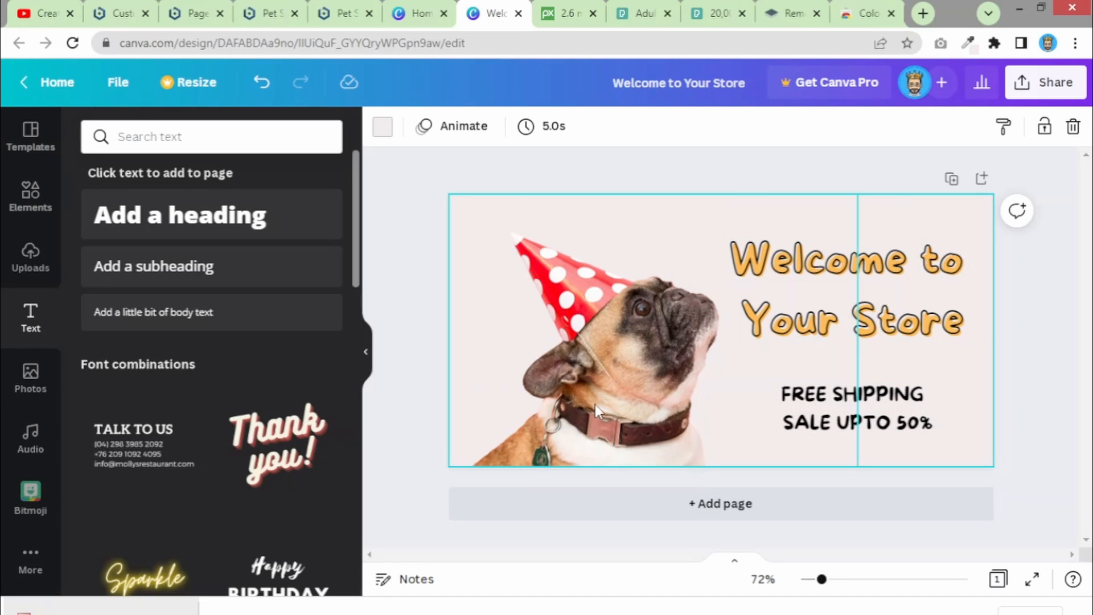
- Open the earlier two-dog 'Unnamed Design' from Recent designs and switch to its tab
click(421, 14)
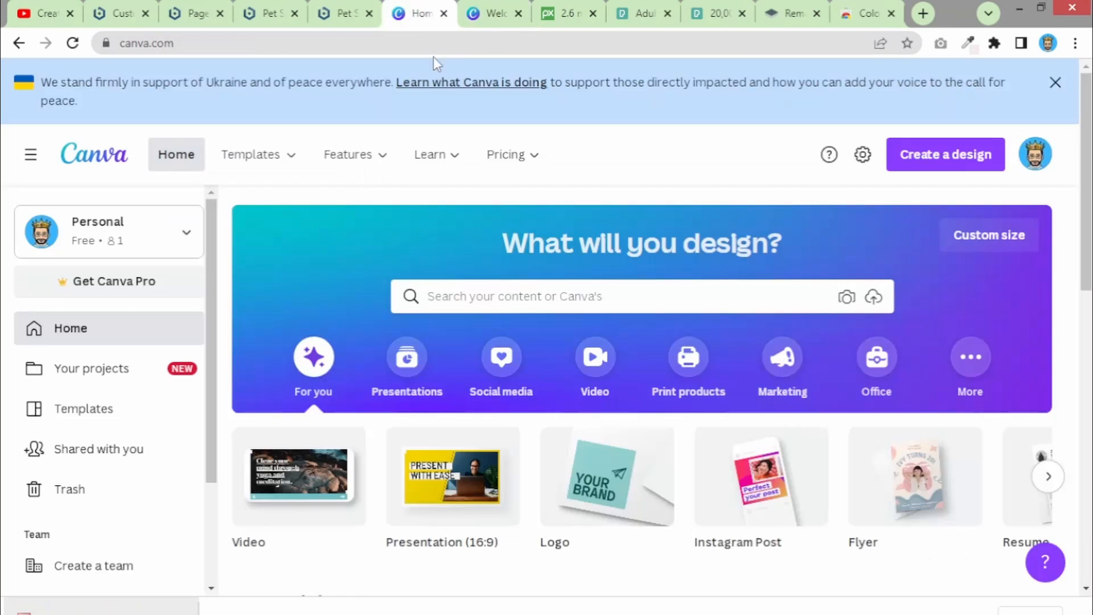
scroll(644, 250, down, 5)
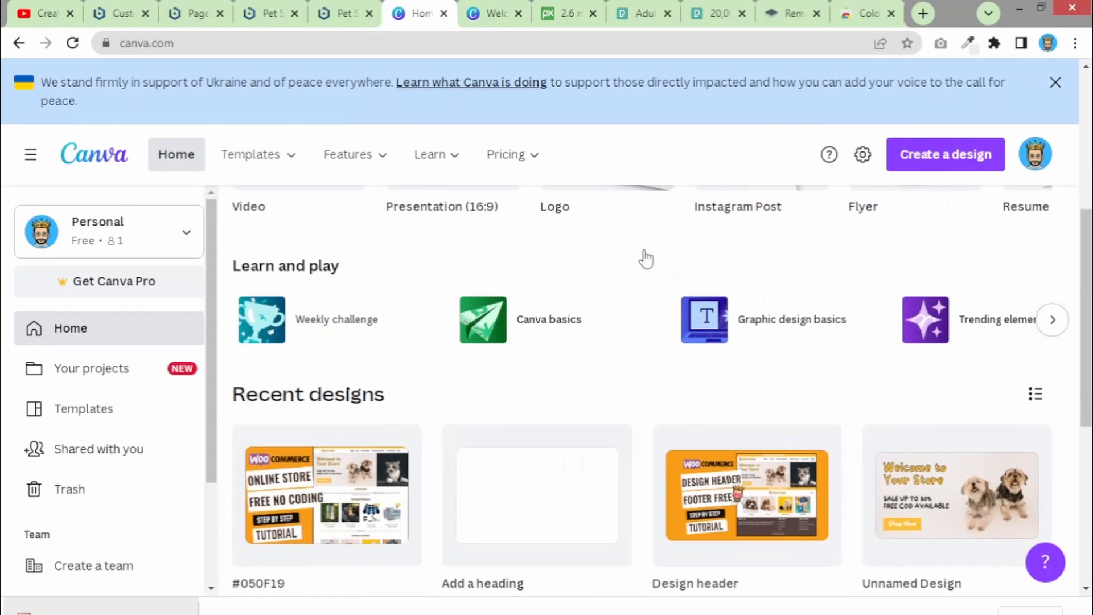
click(943, 492)
click(519, 11)
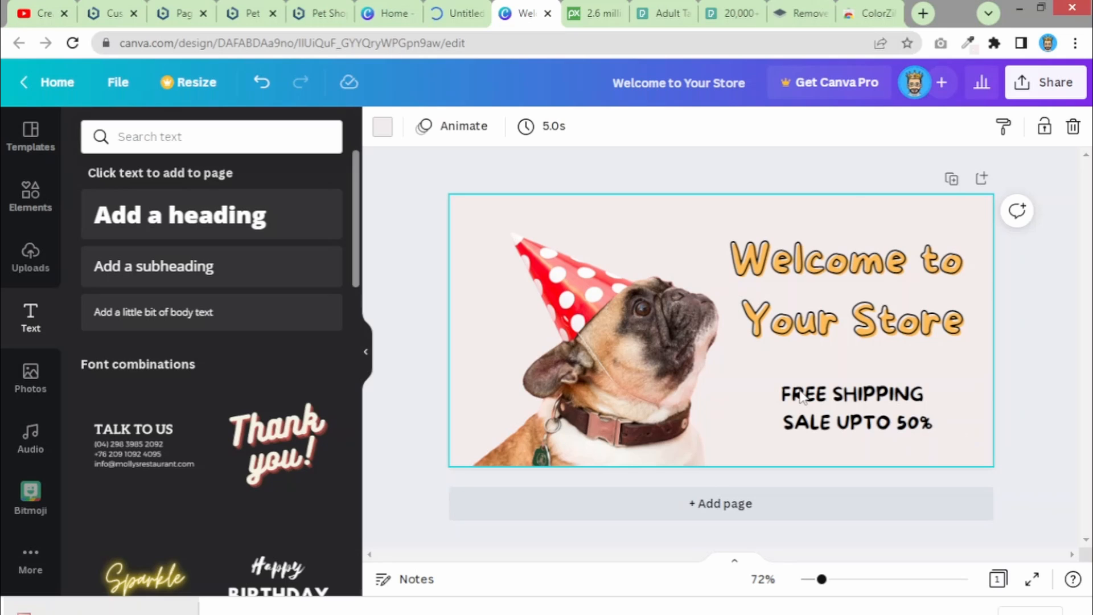
drag(984, 442, 803, 397)
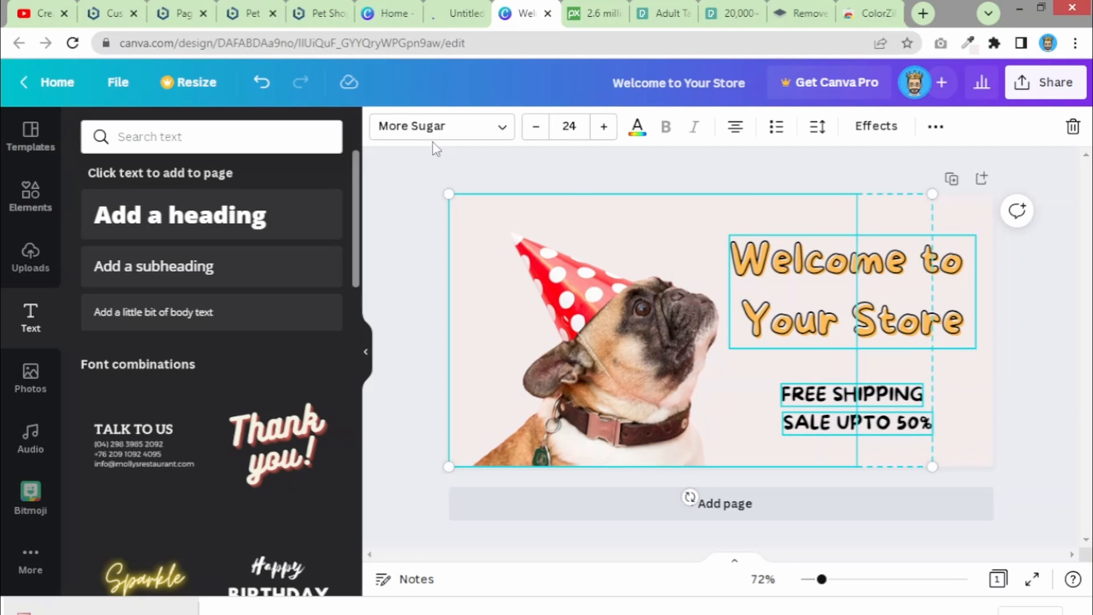
click(482, 4)
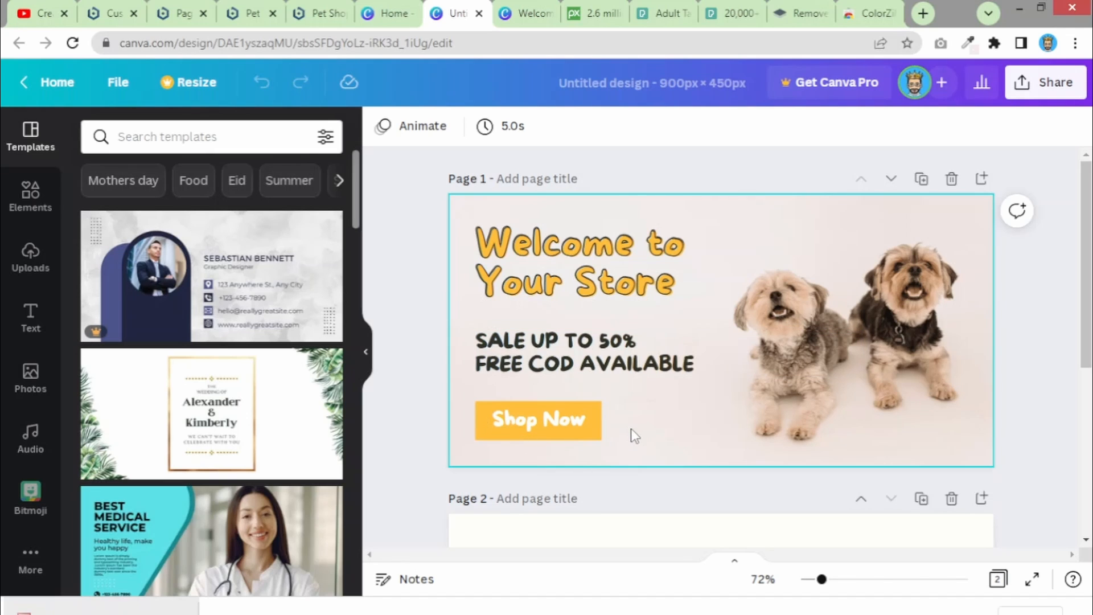
- Ungroup the two-dog banner's Shop Now button with Ctrl+Shift+G
click(484, 424)
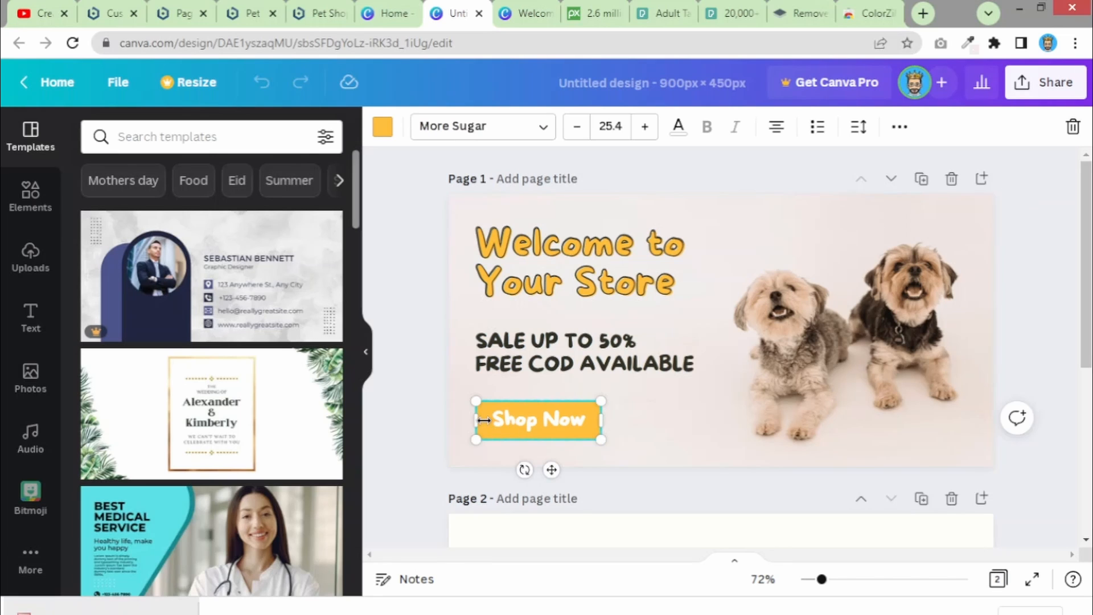
click(682, 424)
click(535, 538)
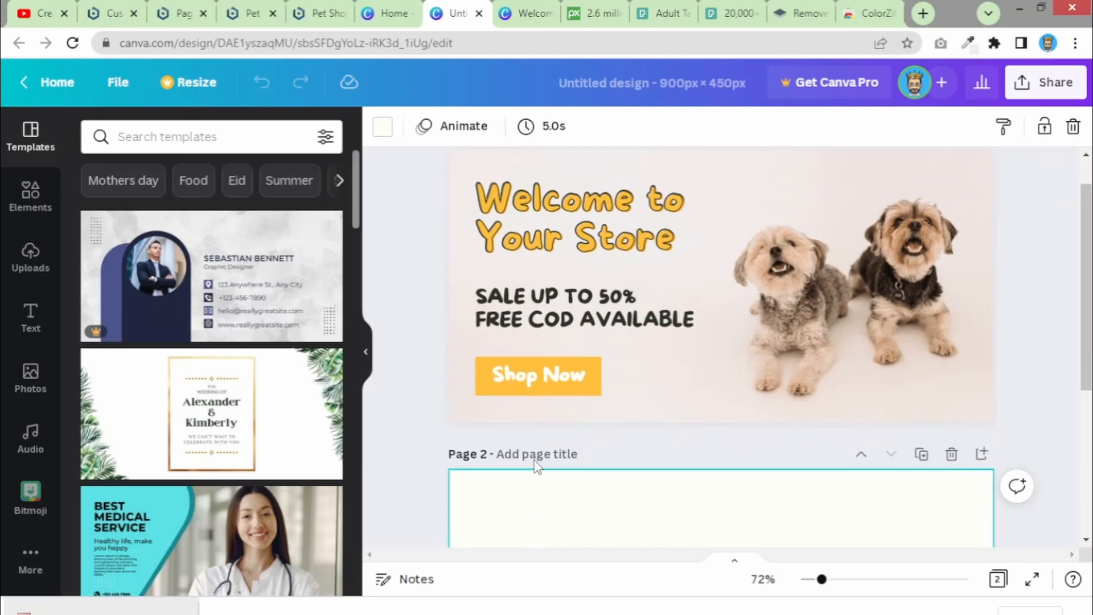
scroll(541, 433, up, 1)
click(591, 416)
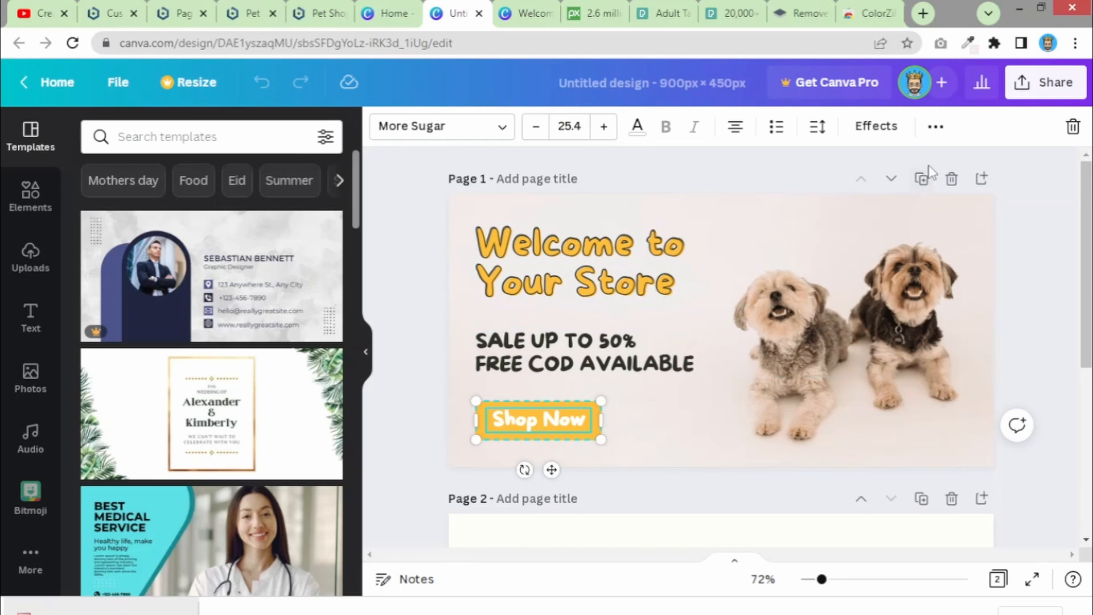
click(936, 127)
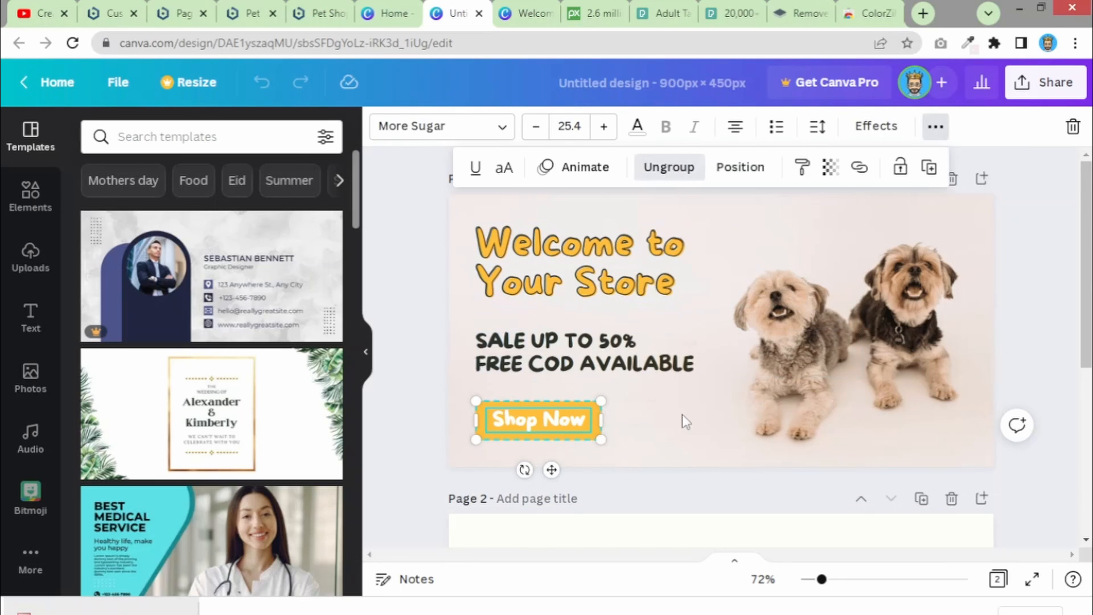
key(ctrl+shift+g)
- Add an orange square, stretch it into a bar beside Shop Now, then delete it
click(661, 439)
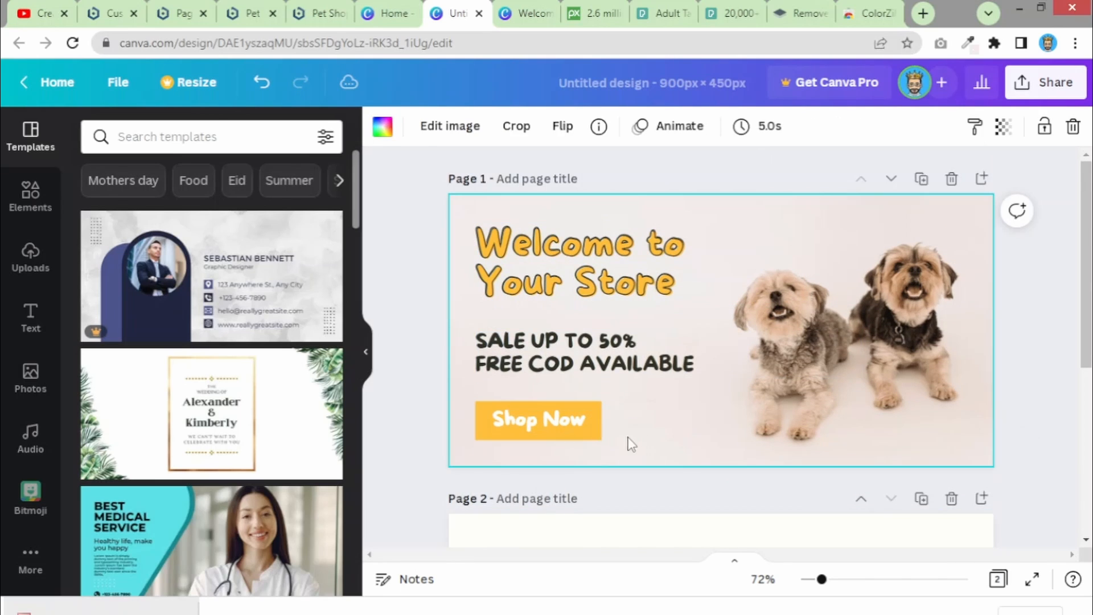
click(597, 418)
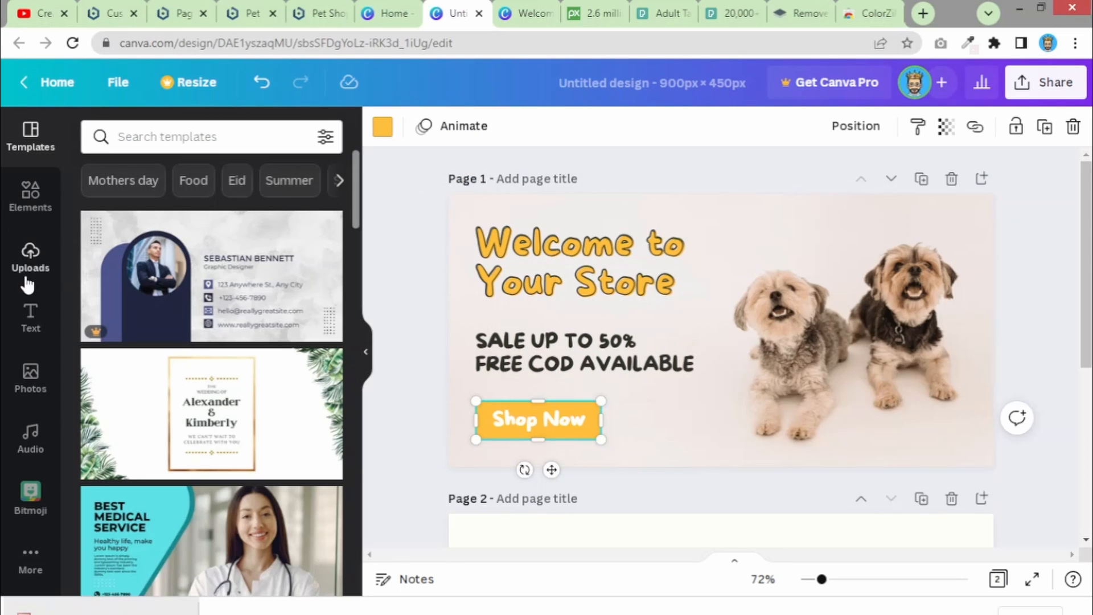
click(26, 199)
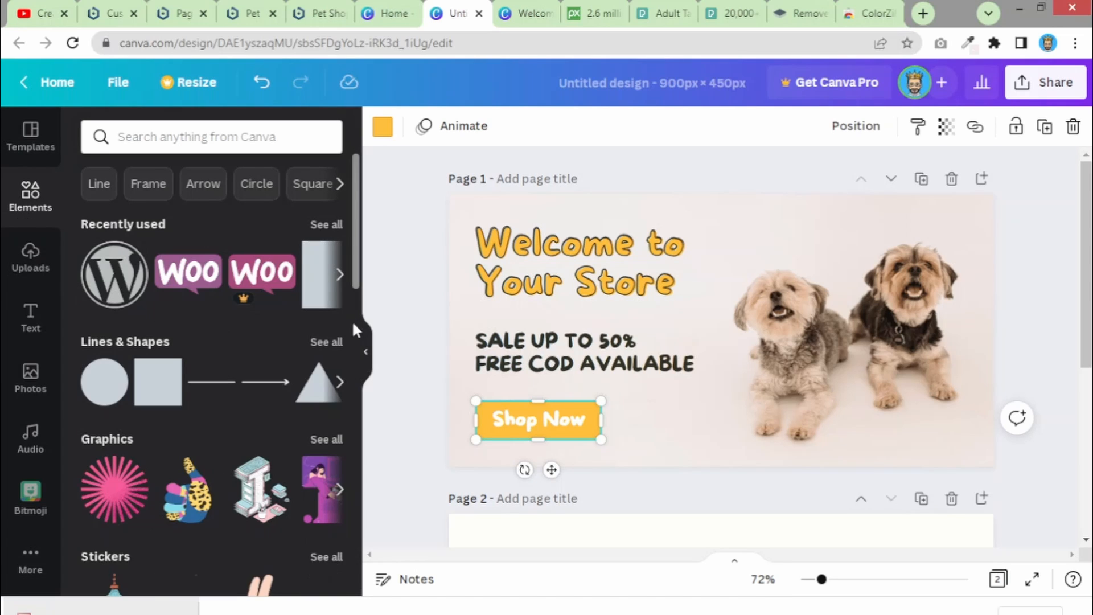
click(333, 288)
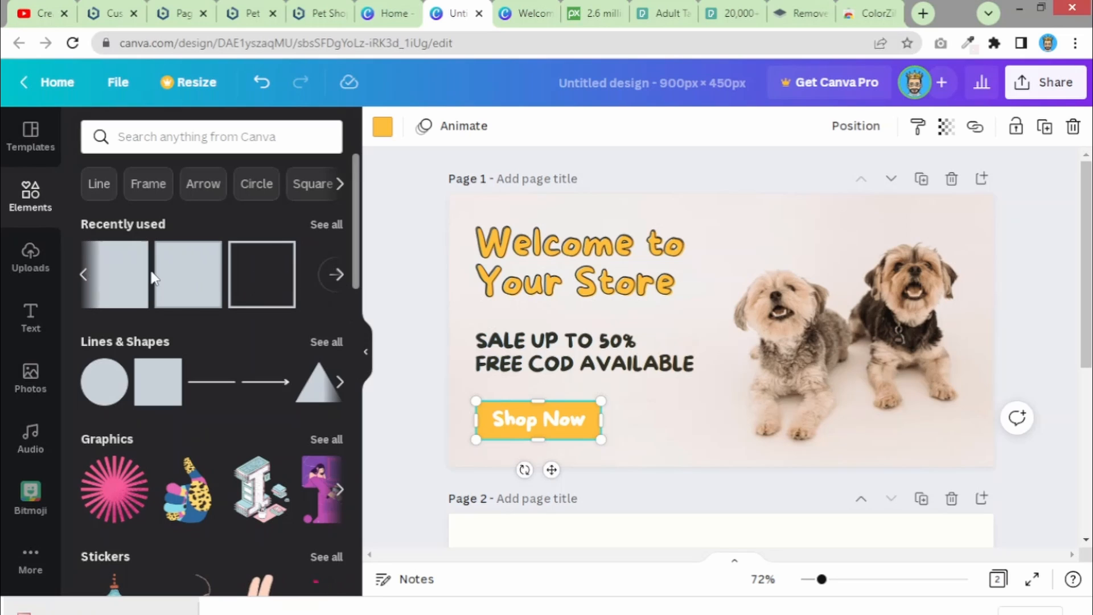
click(118, 277)
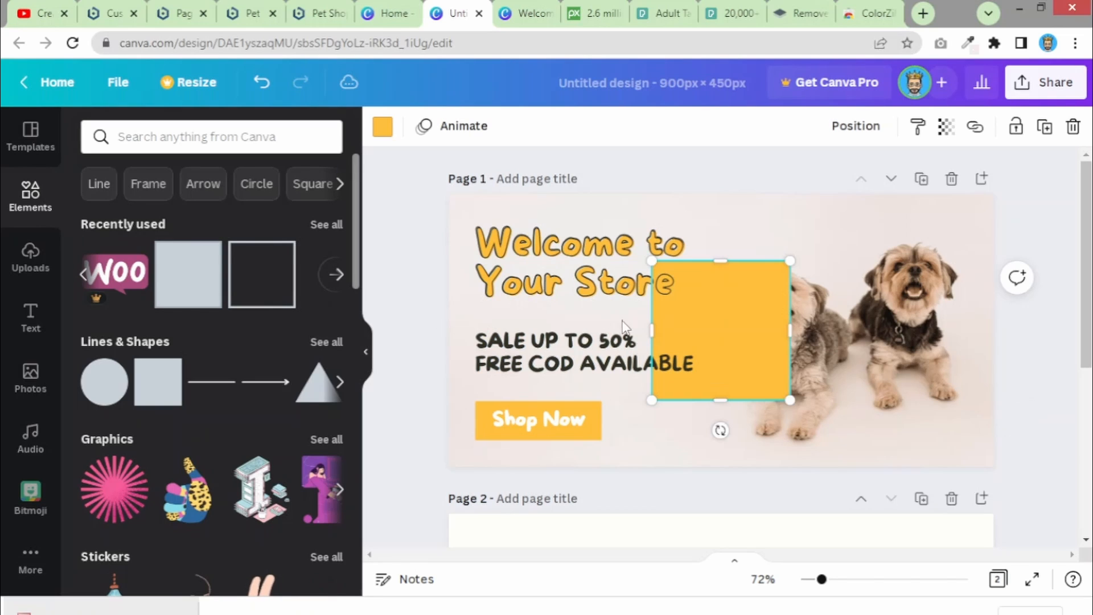
drag(723, 292, 690, 442)
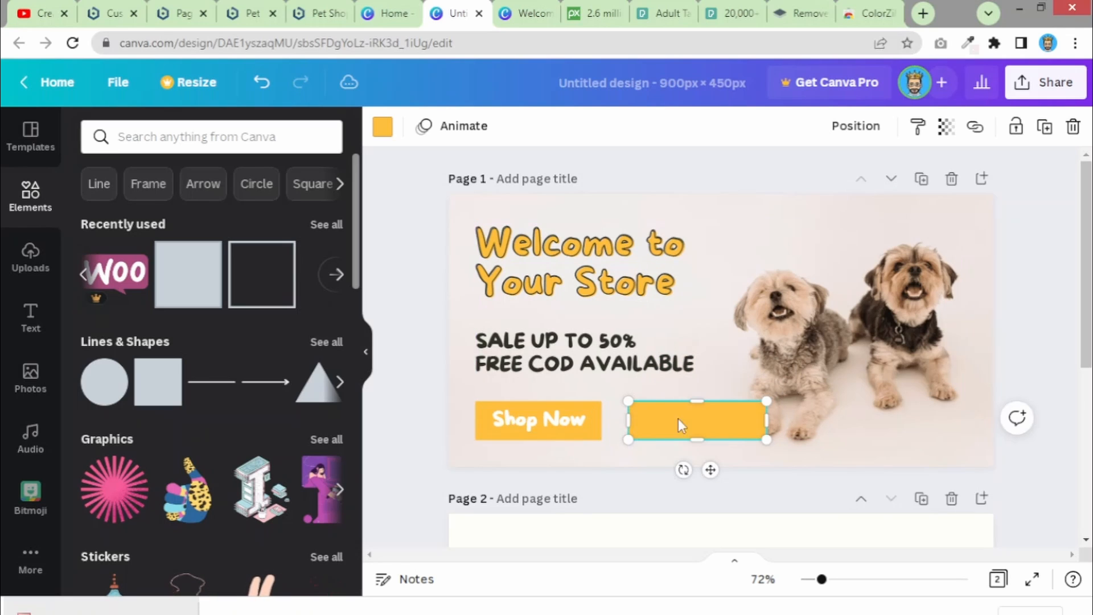
key(Delete)
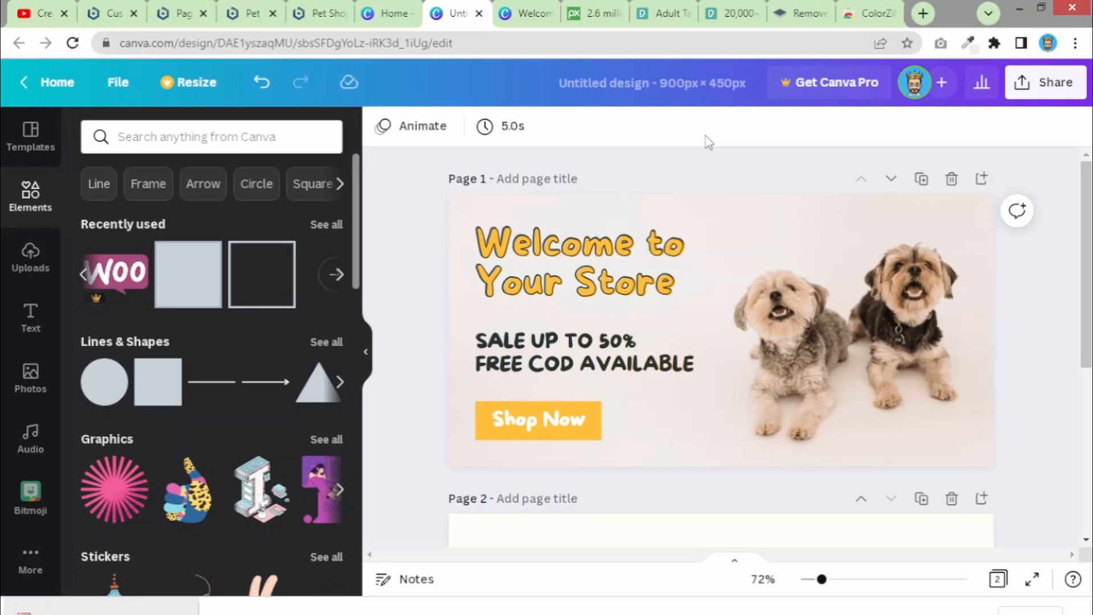
click(246, 16)
- View the live PetStore hero banner, then start a custom-size Canva design
click(307, 14)
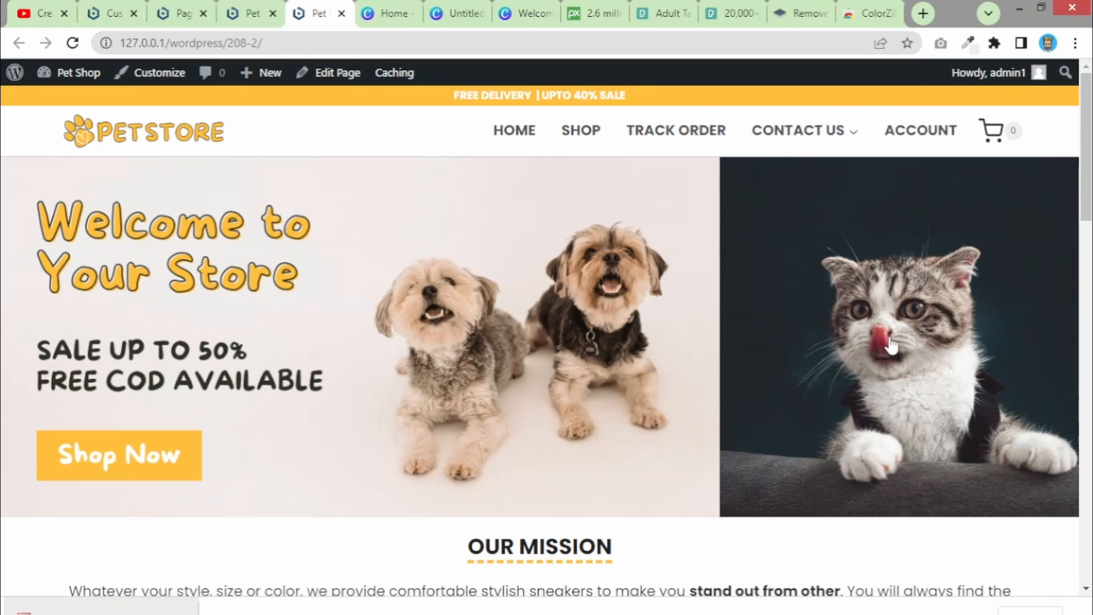
click(381, 8)
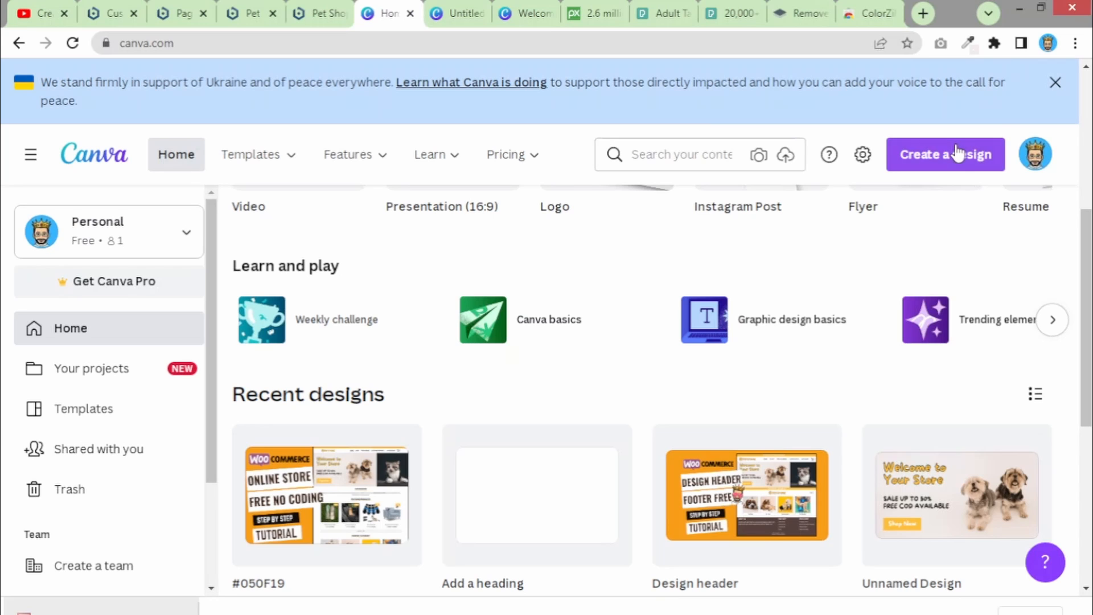
click(959, 152)
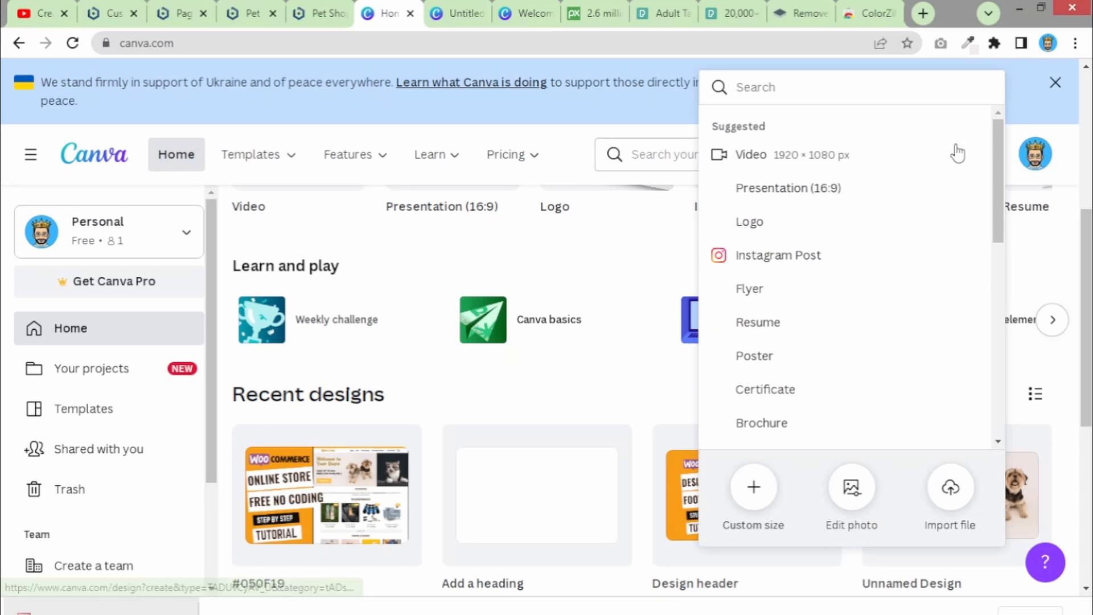
click(754, 487)
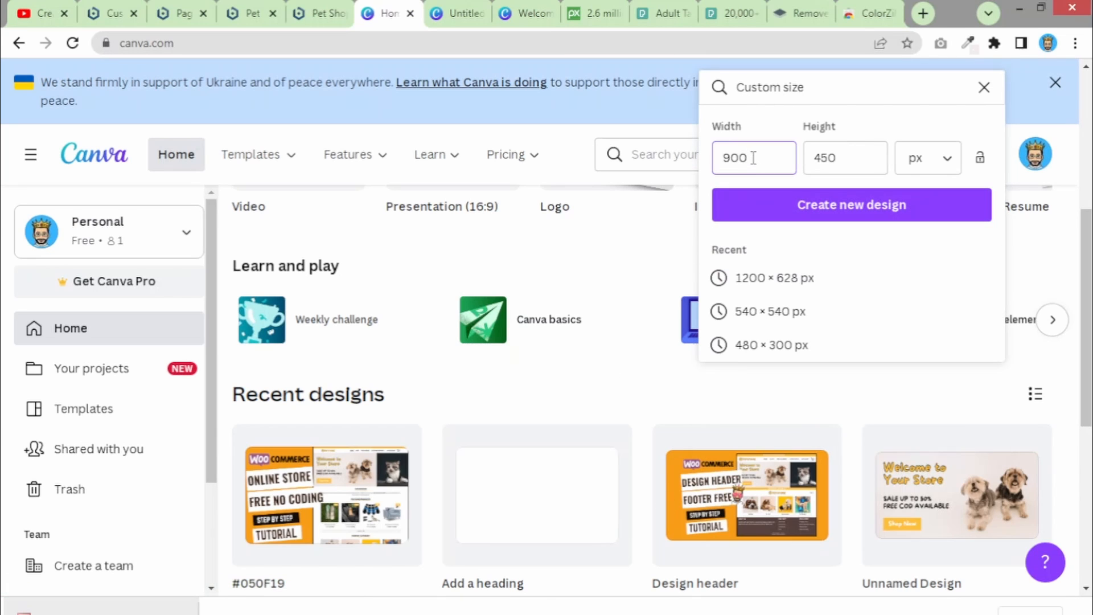
- Enter 900 as the custom height, then return to the Welcome to Your Store design
key(Tab)
key(BackSpace)
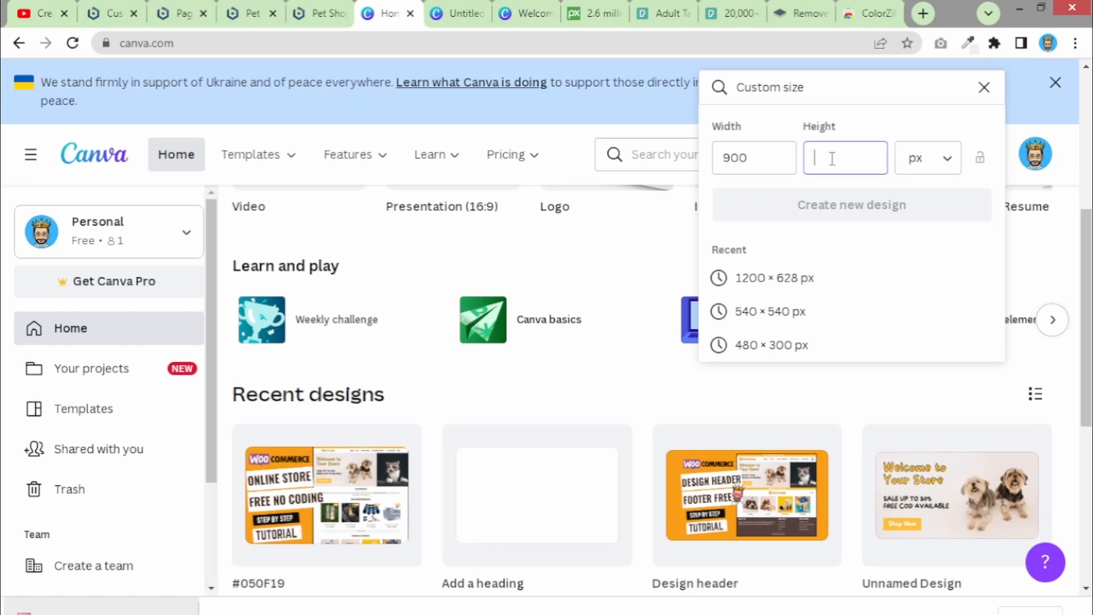
text(900)
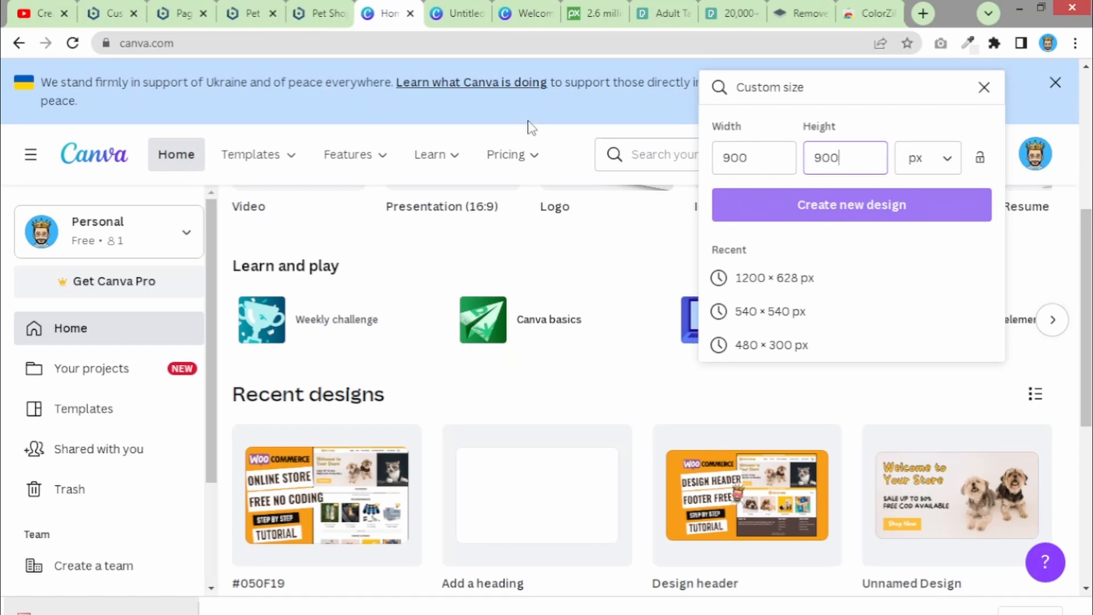
click(539, 6)
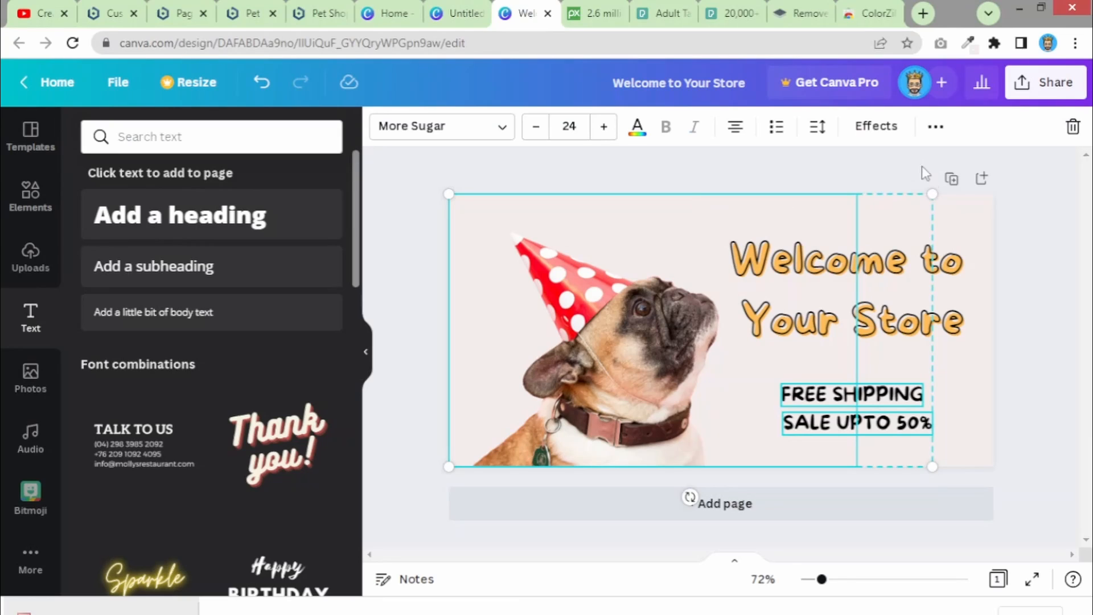
- Deselect the text and check the live PetStore hero before returning to the pug banner
click(832, 178)
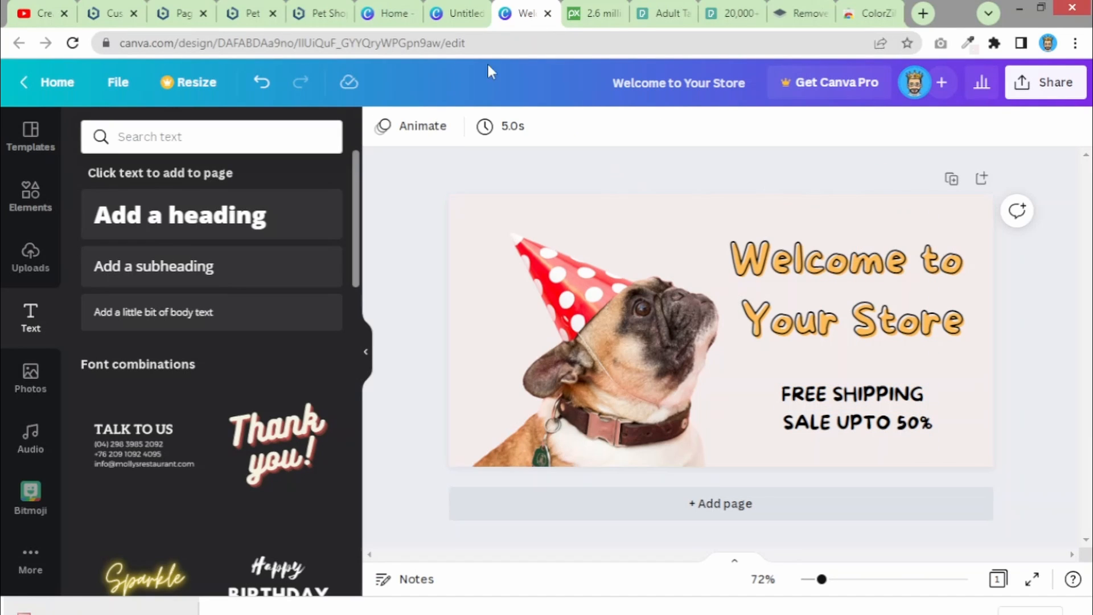
click(250, 13)
click(311, 12)
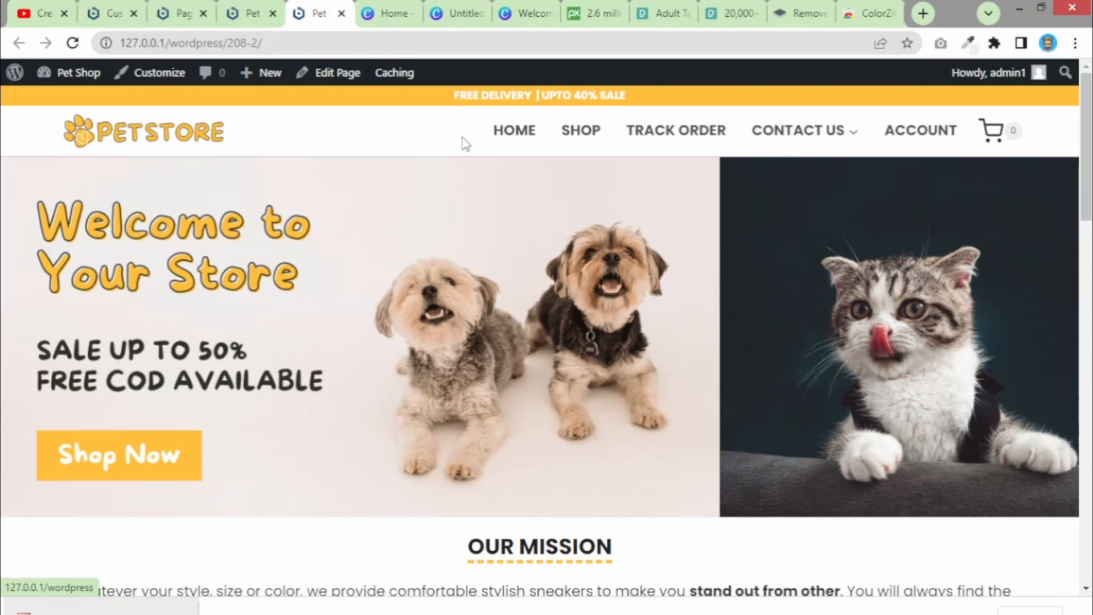
click(445, 8)
click(519, 13)
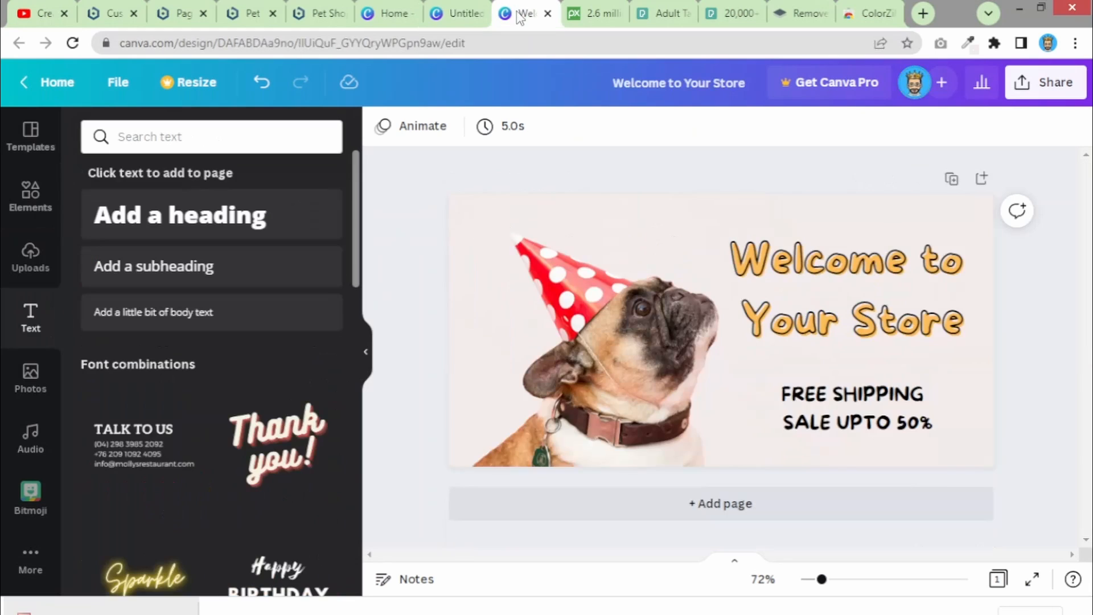
- Download the pug banner as a JPG with default size and quality, then close the panel
click(1044, 91)
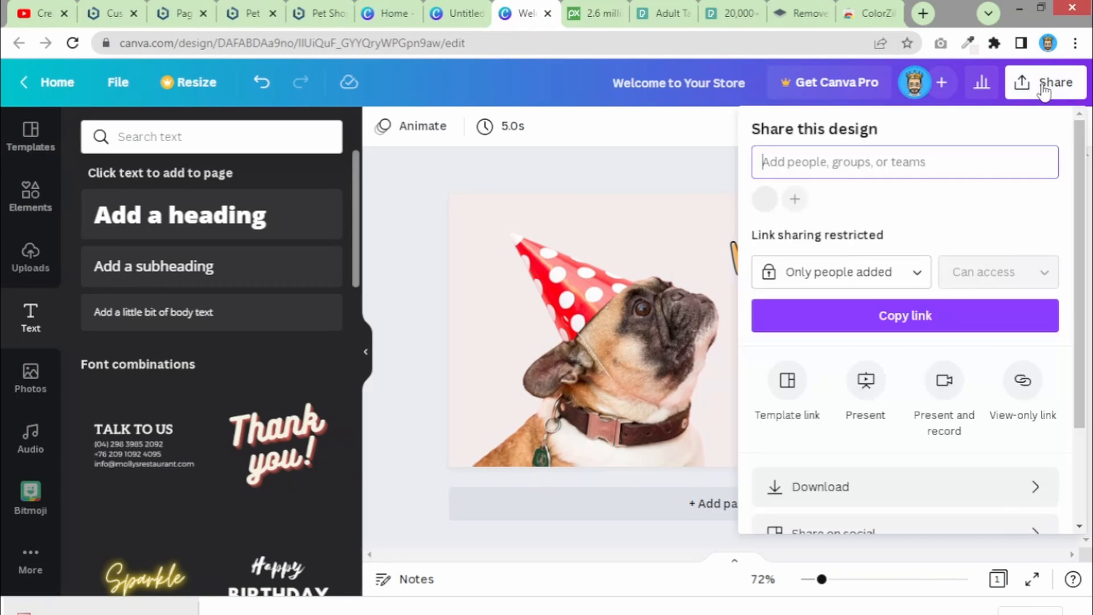
click(837, 499)
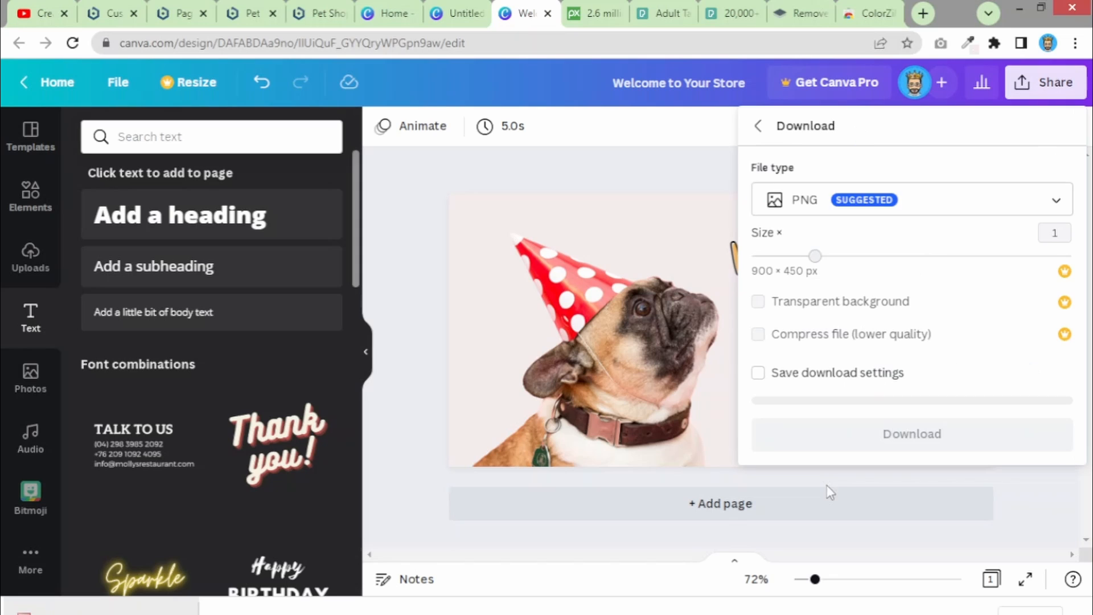
click(835, 213)
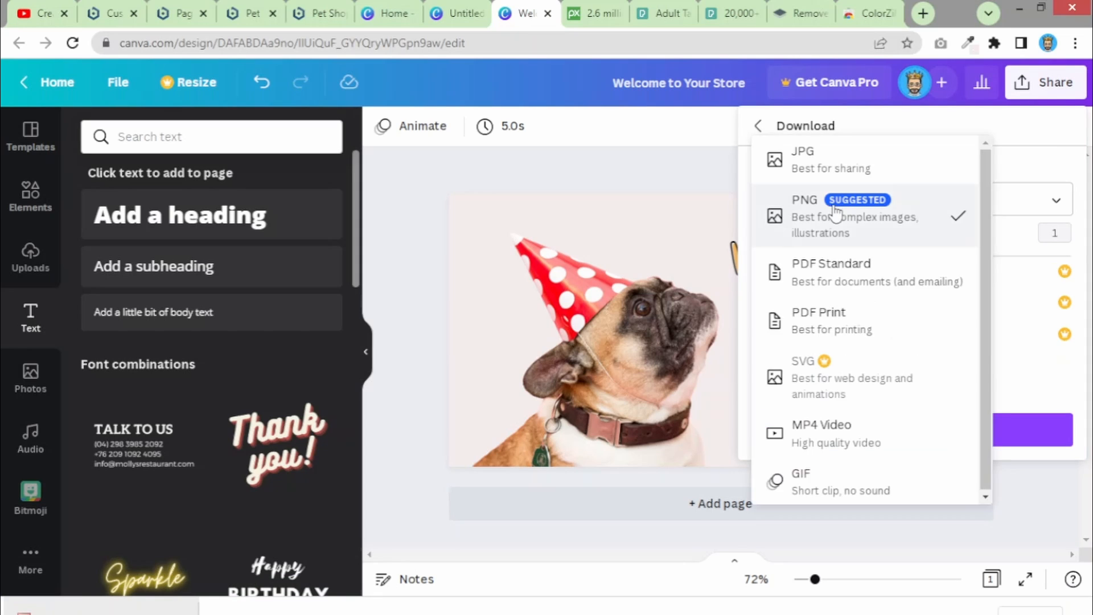
click(822, 158)
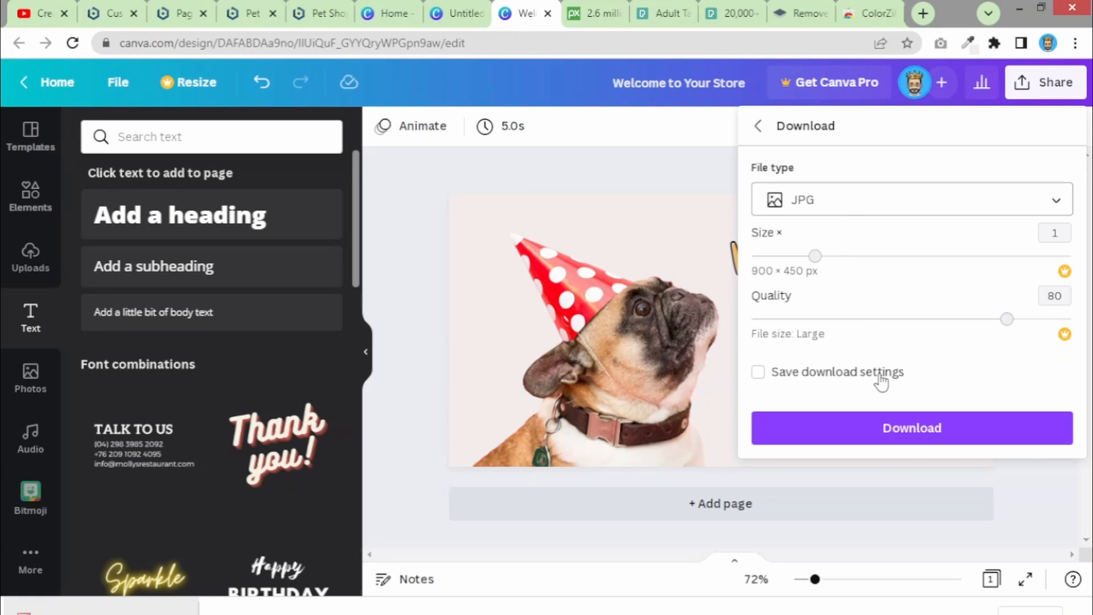
click(886, 437)
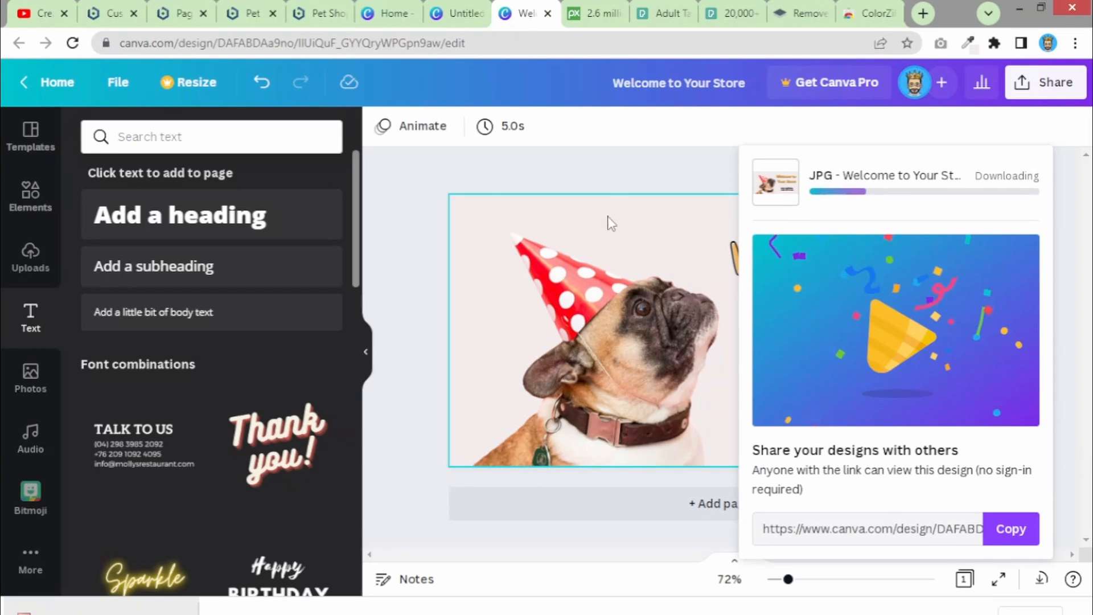
click(611, 156)
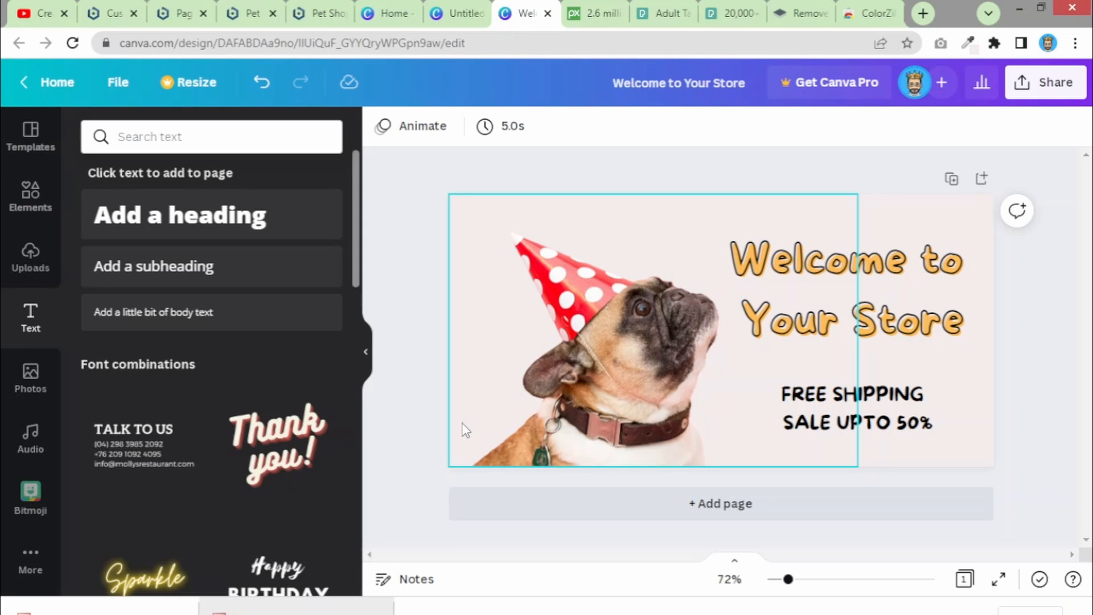
- Flip the party-hat pug photo horizontally so it faces left
click(629, 389)
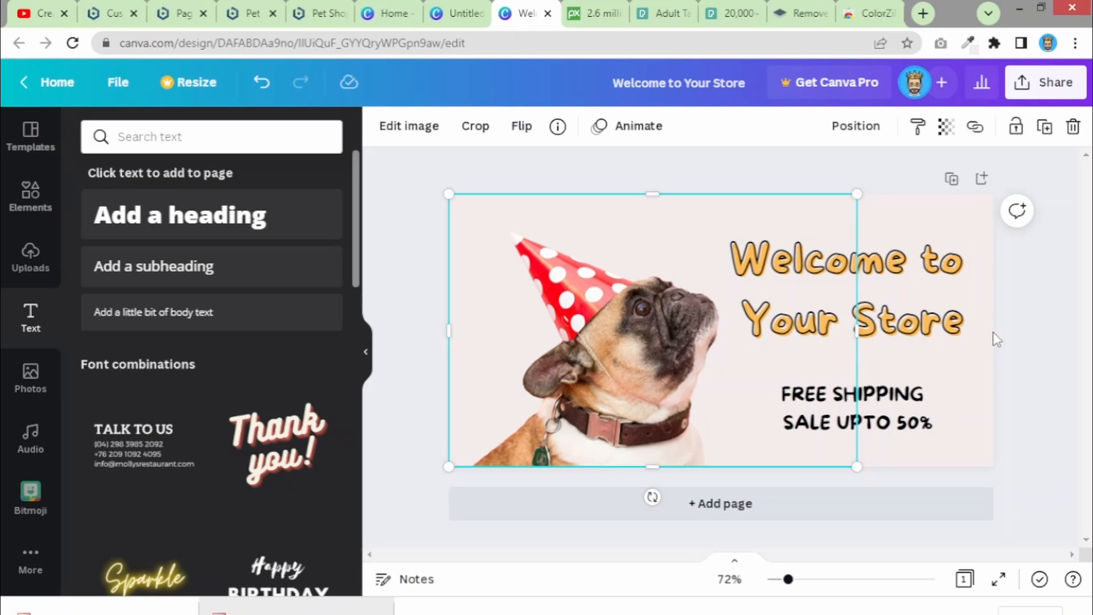
click(993, 333)
click(646, 331)
click(519, 130)
click(561, 179)
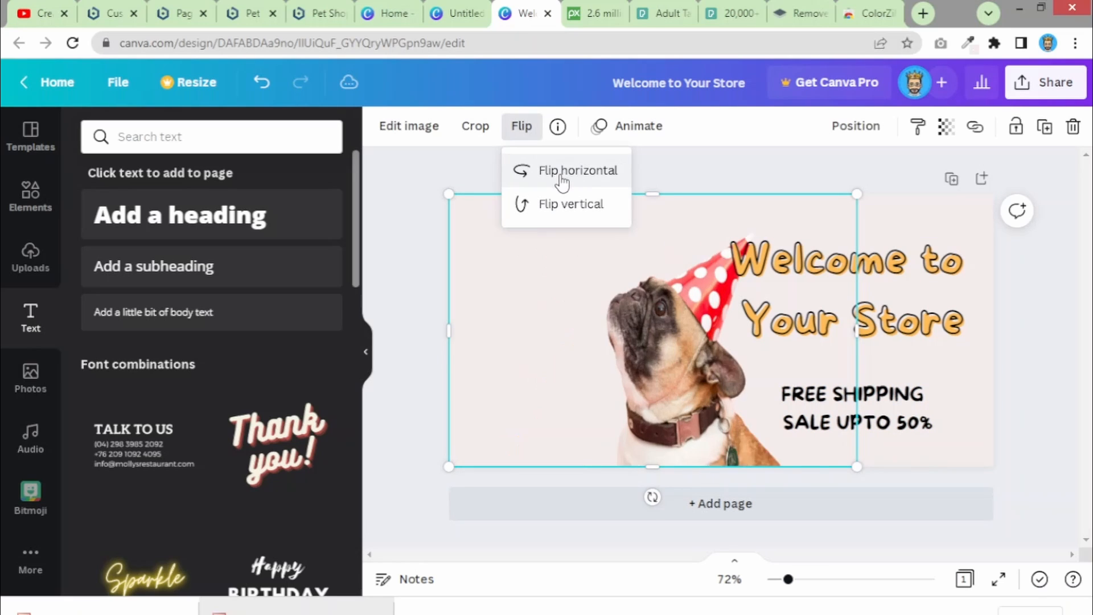
- Move the heading and offer lines to the left and the pug photo to the right
click(984, 443)
drag(984, 443, 835, 276)
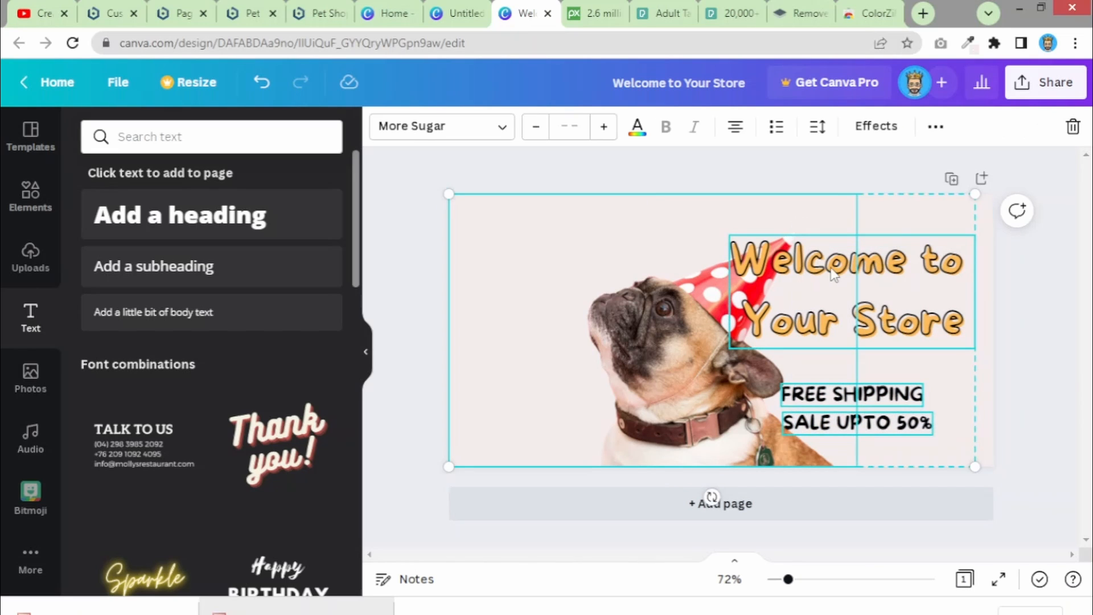
click(1002, 329)
drag(978, 409, 899, 285)
click(969, 450)
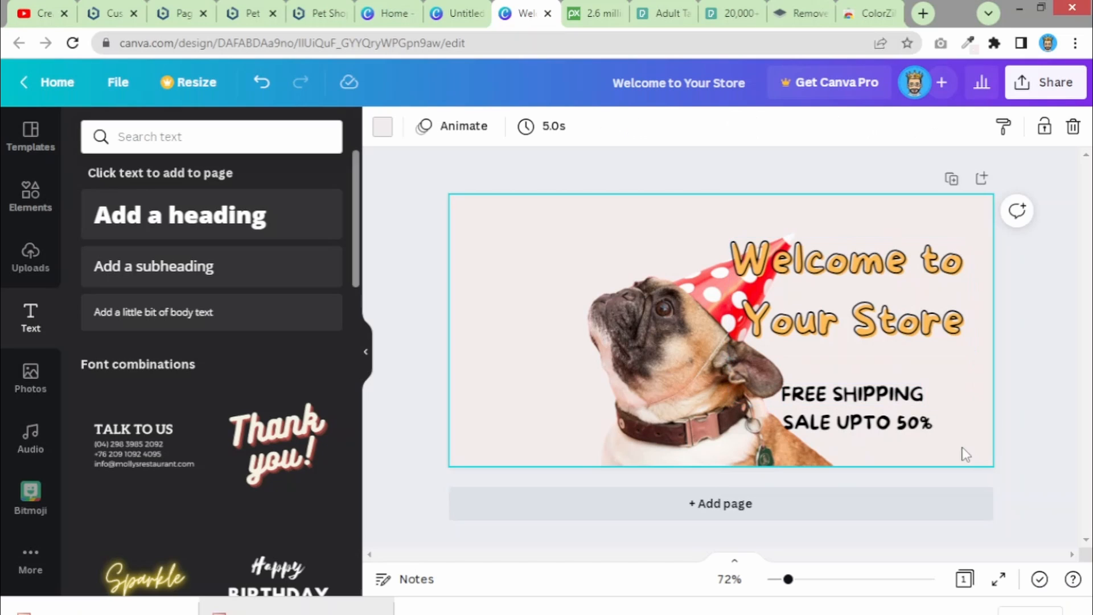
drag(967, 454, 600, 289)
click(849, 425)
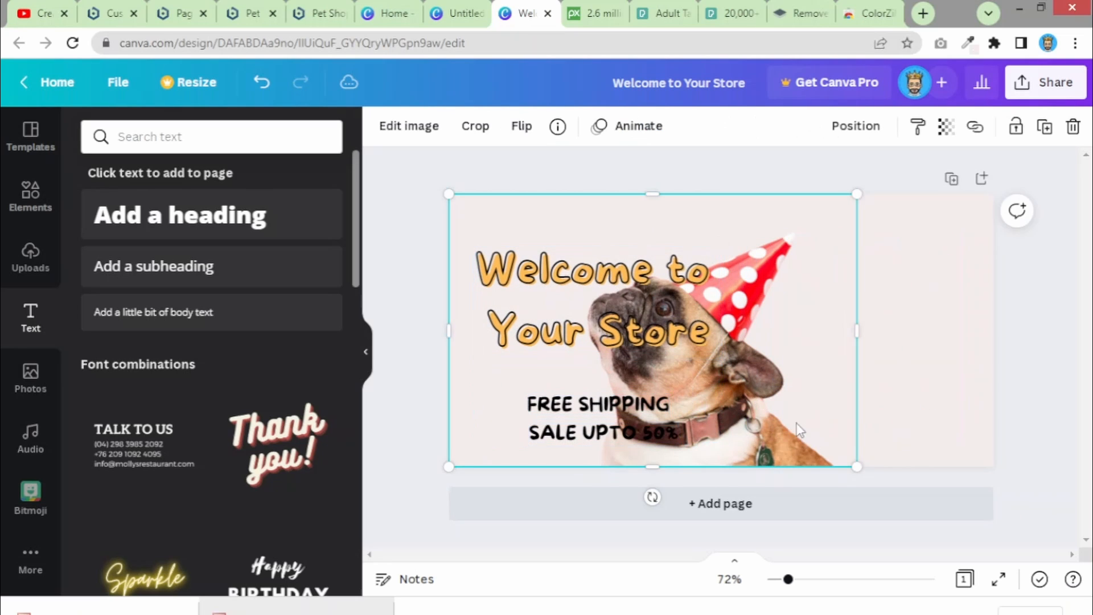
drag(800, 431, 947, 418)
click(1035, 435)
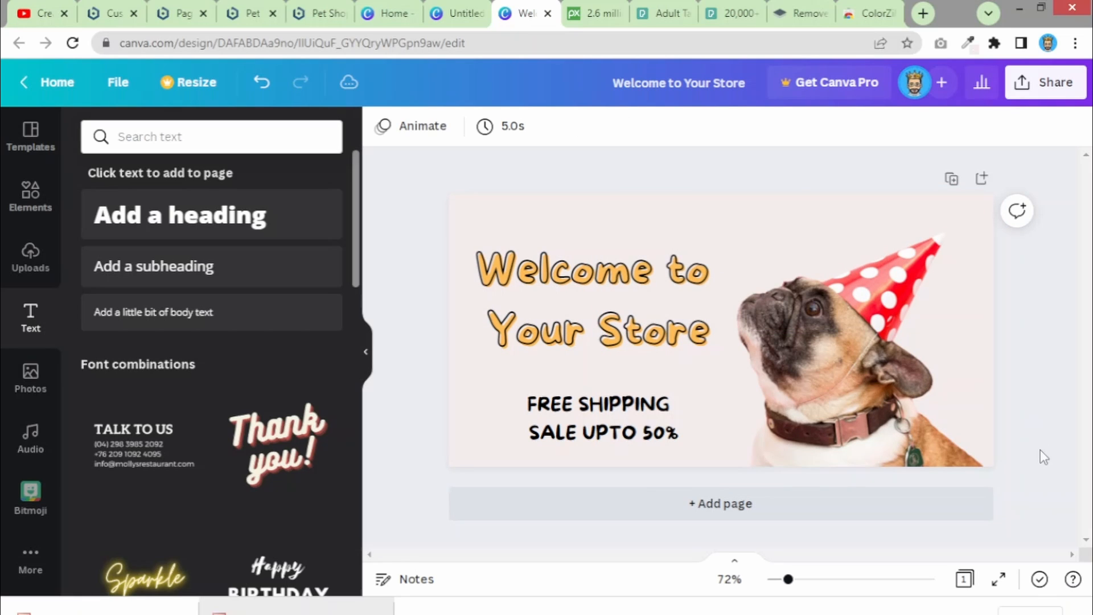
- Left-align the Welcome to Your Store heading and move the offer lines left beneath it
click(514, 289)
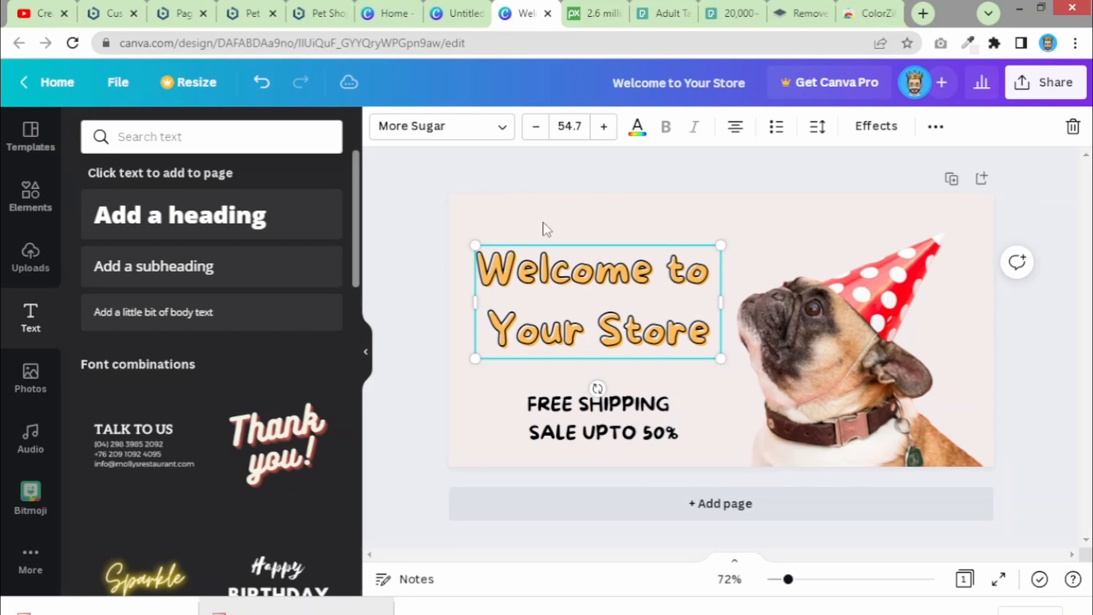
click(737, 127)
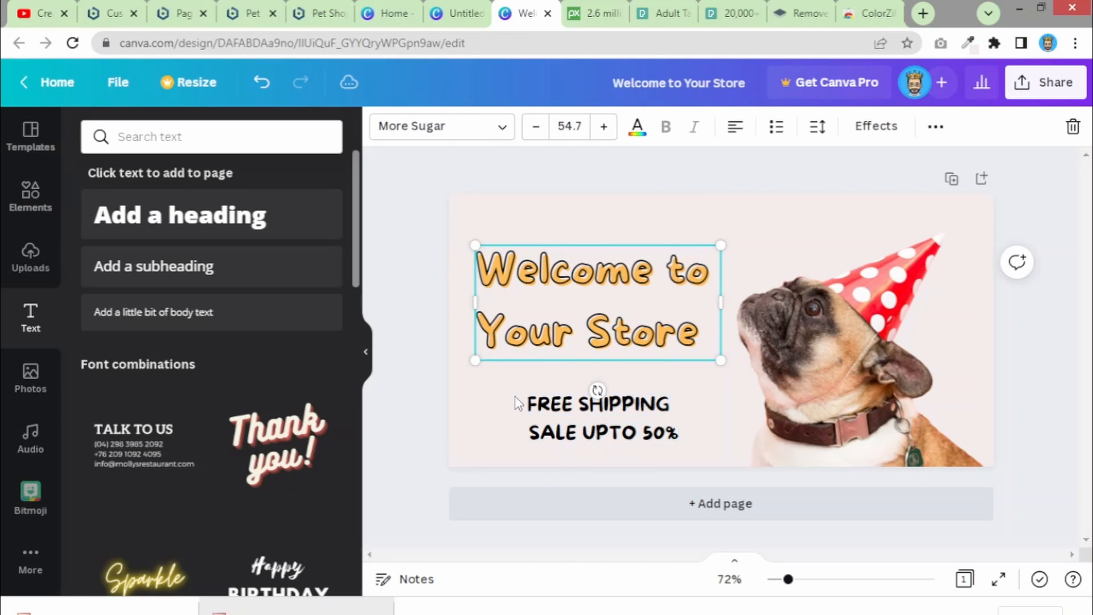
drag(497, 389, 593, 445)
drag(504, 404, 518, 377)
click(433, 432)
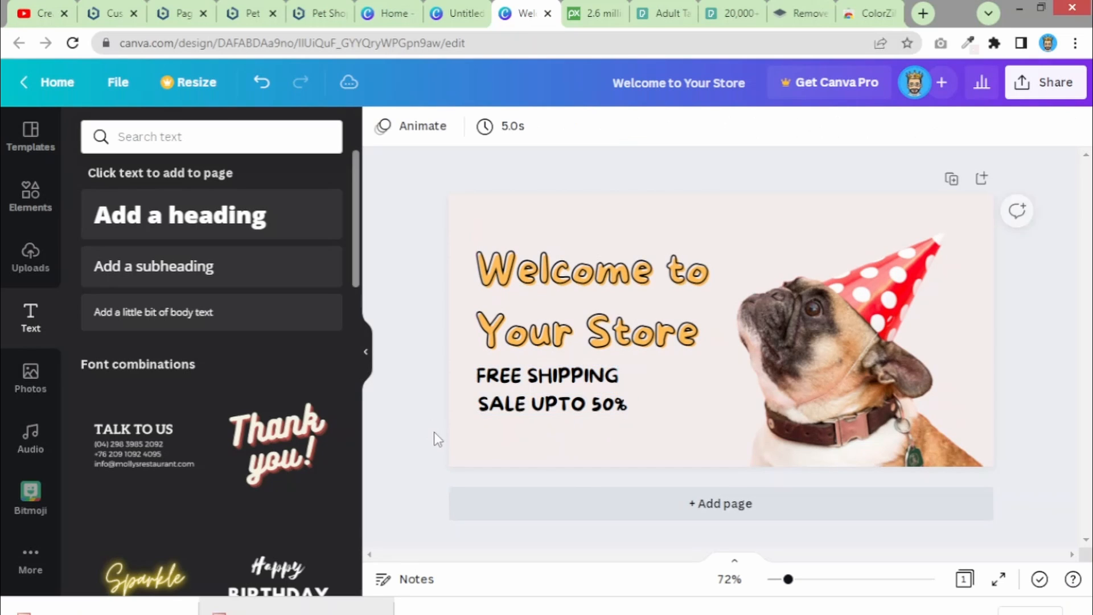
- Copy the Shop Now button from the two-dog design and paste it into the pug banner
click(477, 8)
drag(451, 390, 556, 435)
click(527, 13)
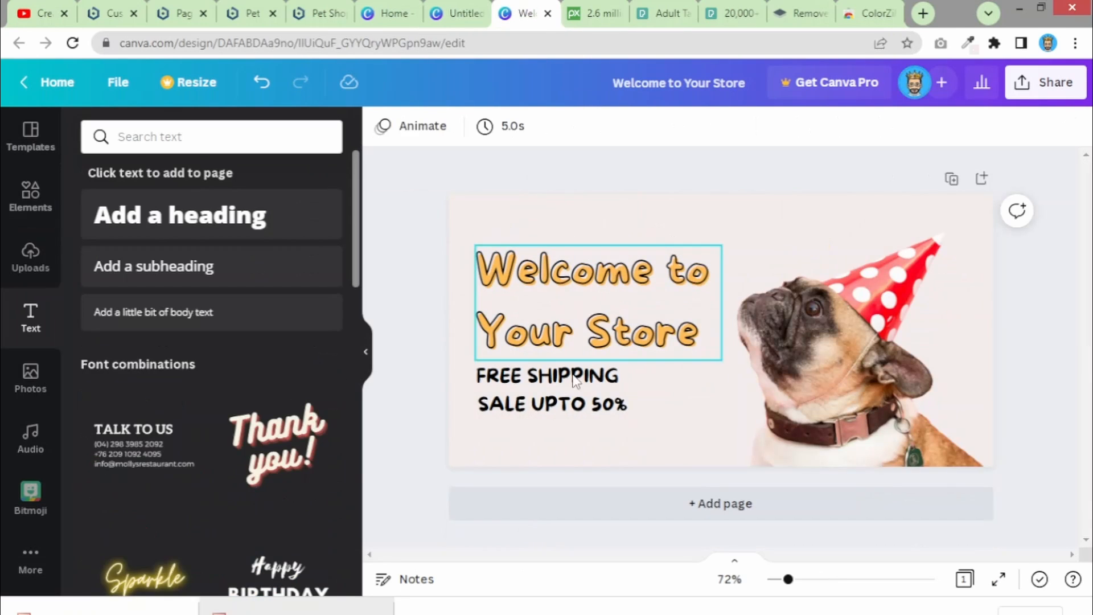
click(553, 440)
key(ctrl+v)
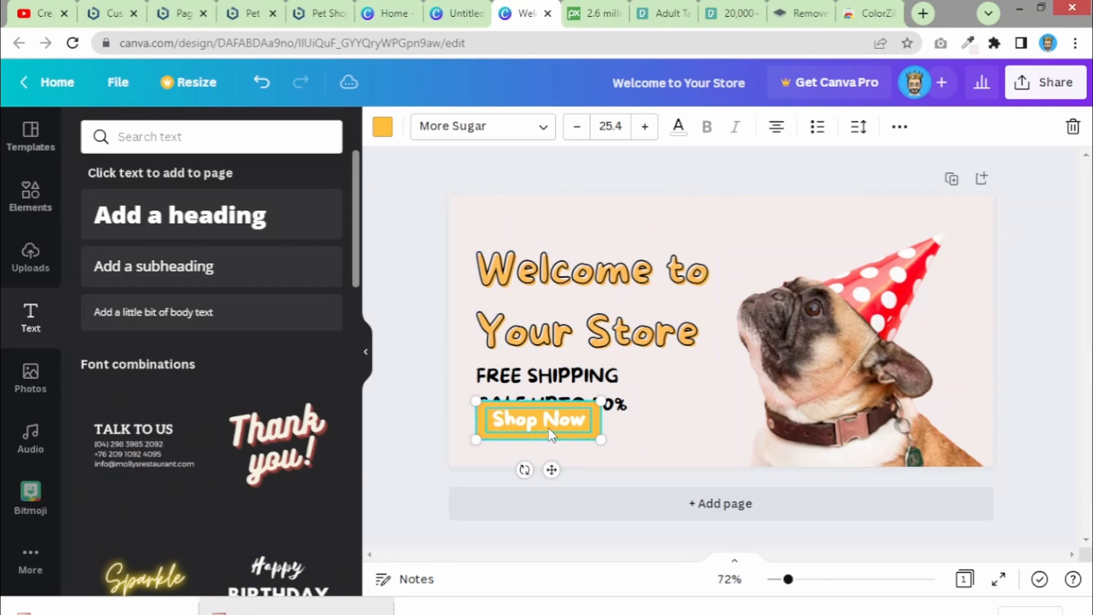
- Lift the heading and offer lines higher, then lower the Shop Now button slightly
click(450, 390)
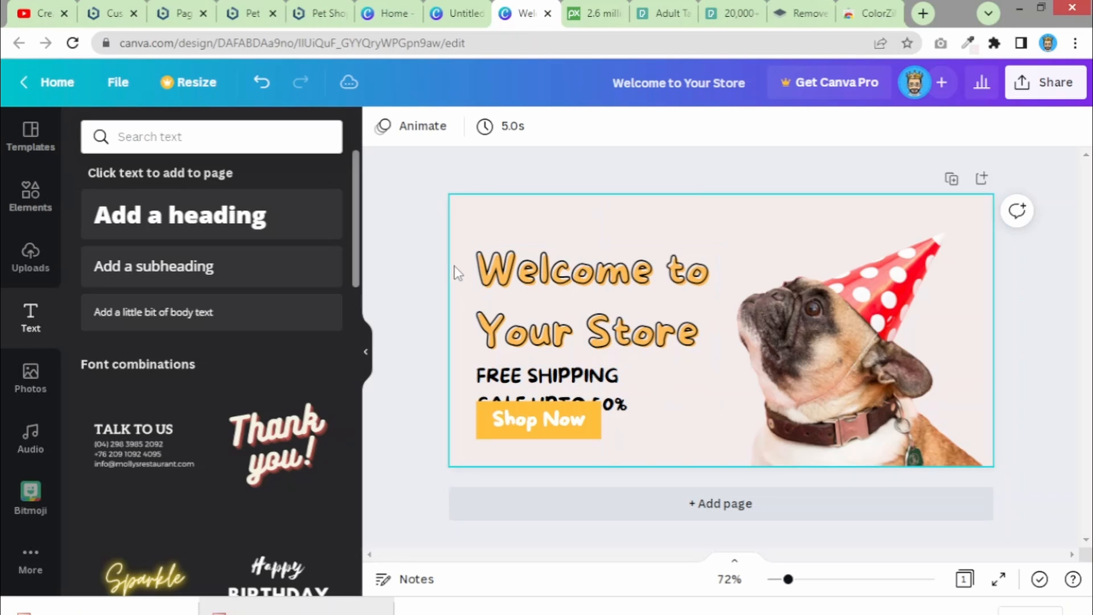
drag(454, 257, 519, 399)
drag(541, 312, 540, 290)
click(424, 322)
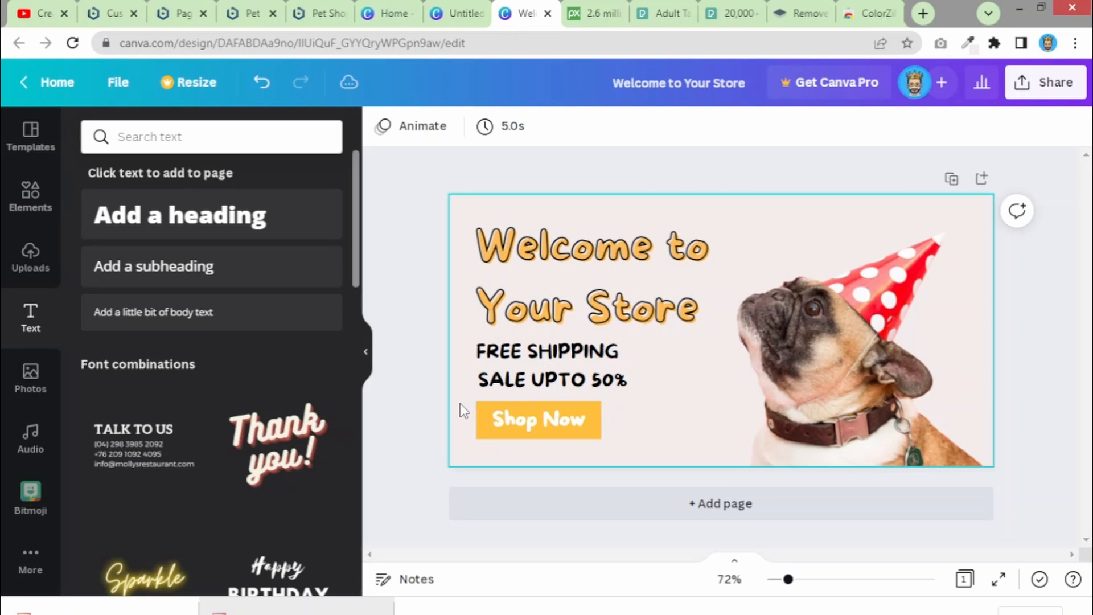
click(540, 417)
drag(540, 417, 540, 426)
click(439, 415)
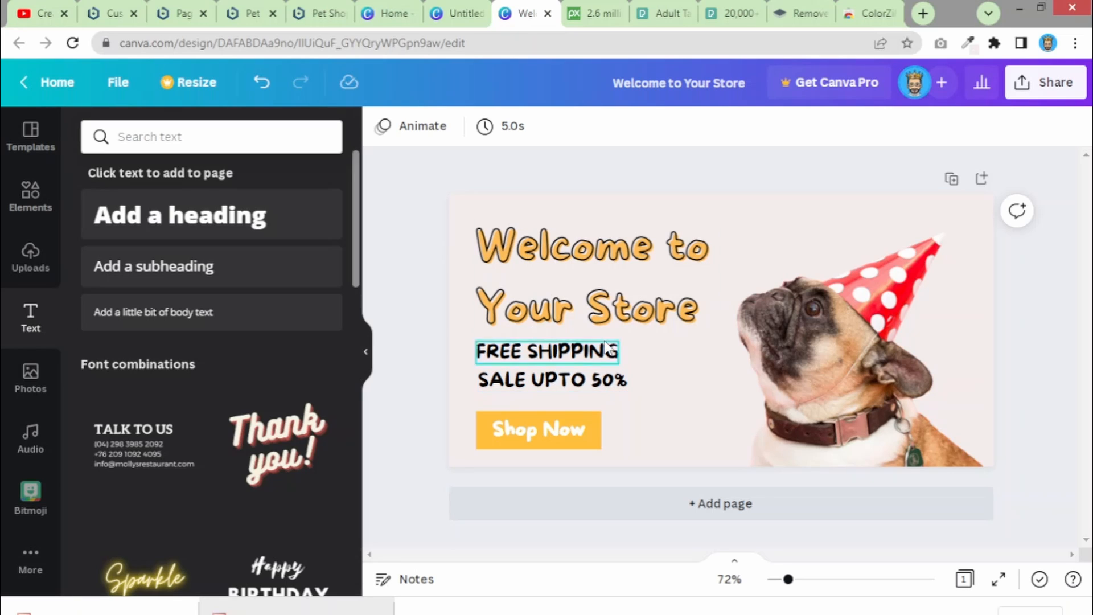
- Reduce the heading's line spacing to 1.06
click(606, 302)
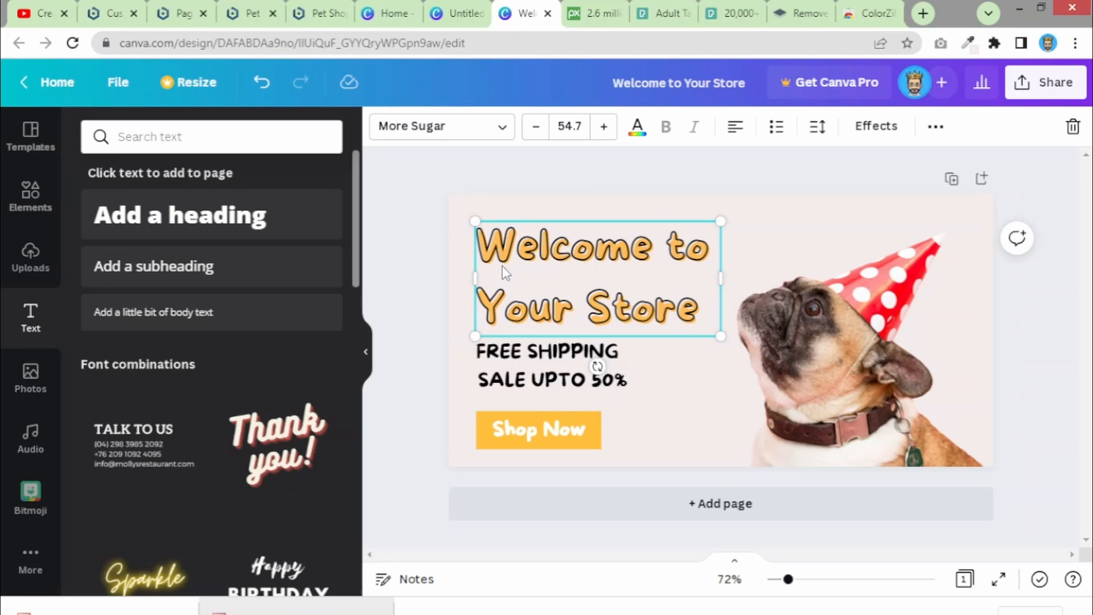
click(822, 126)
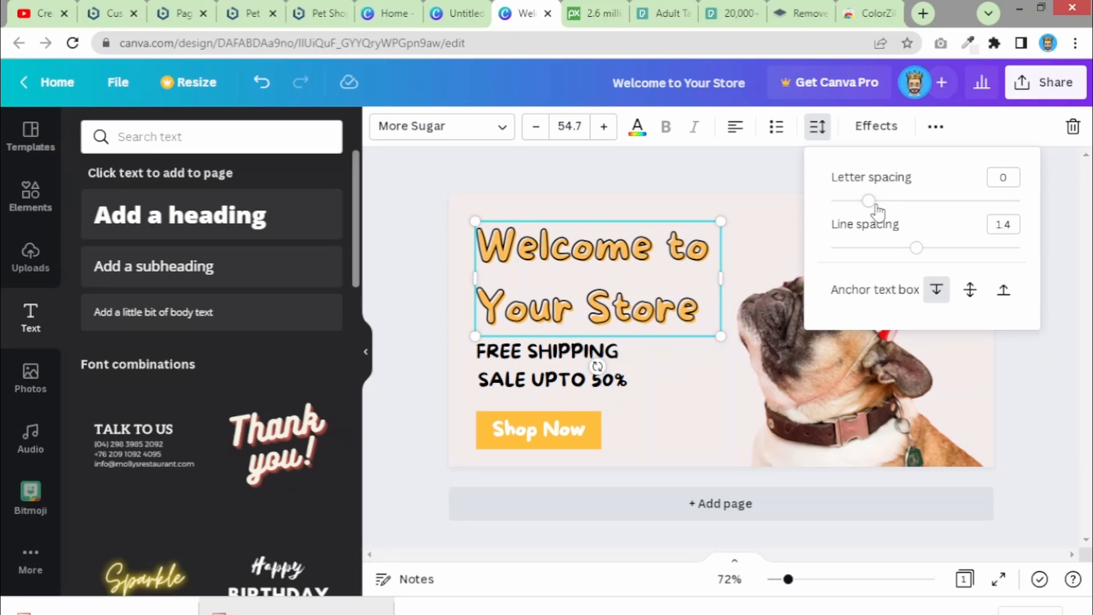
drag(916, 248, 884, 249)
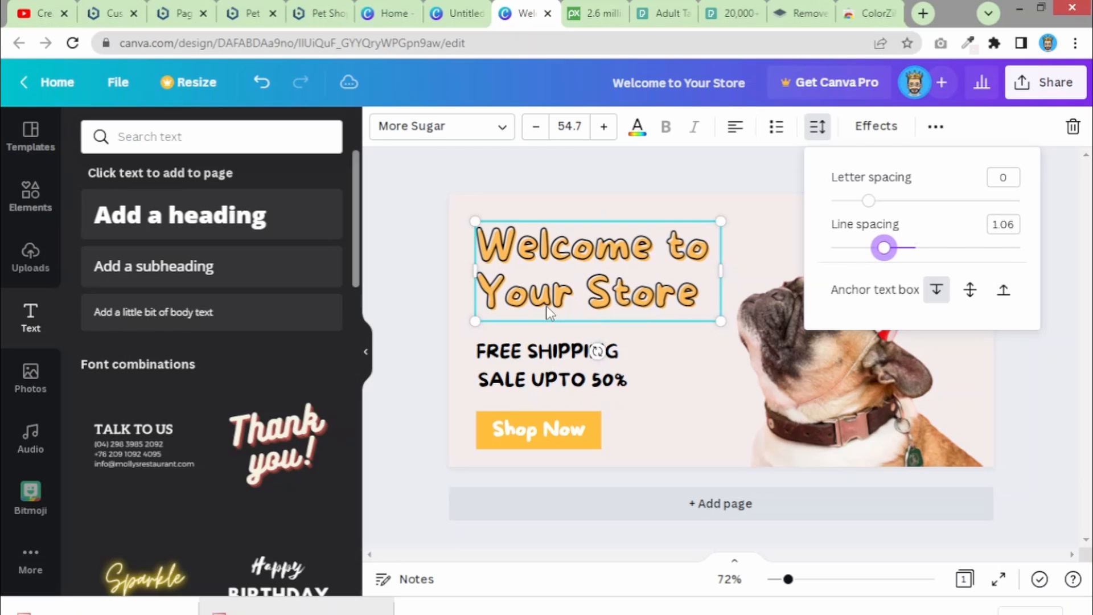
click(448, 275)
click(473, 285)
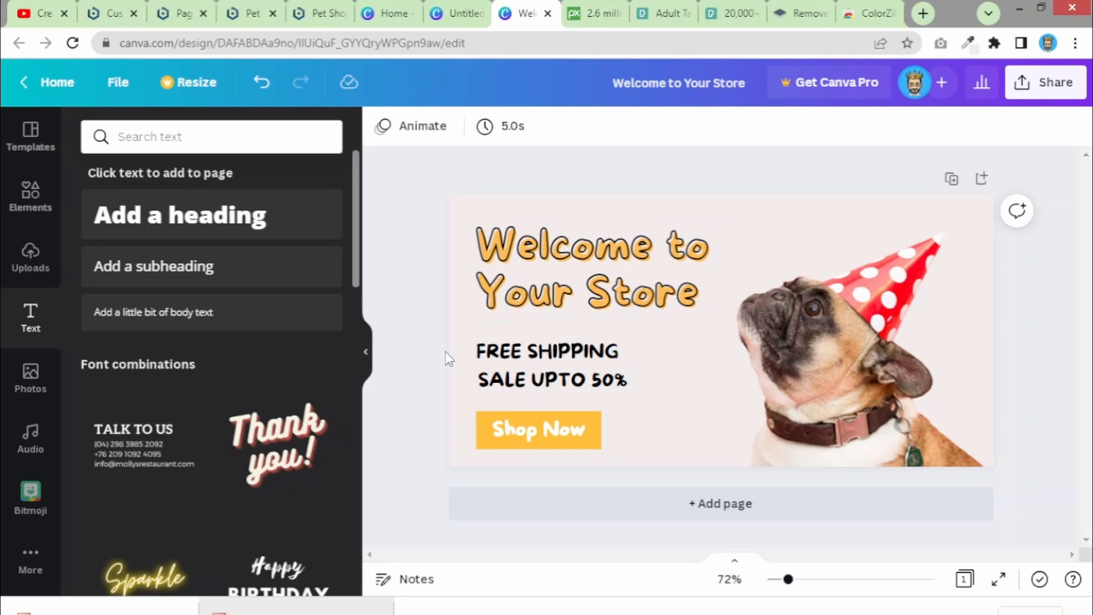
- Nudge the offer lines up, shift the heading down, and raise the Shop Now button slightly
drag(452, 345, 504, 387)
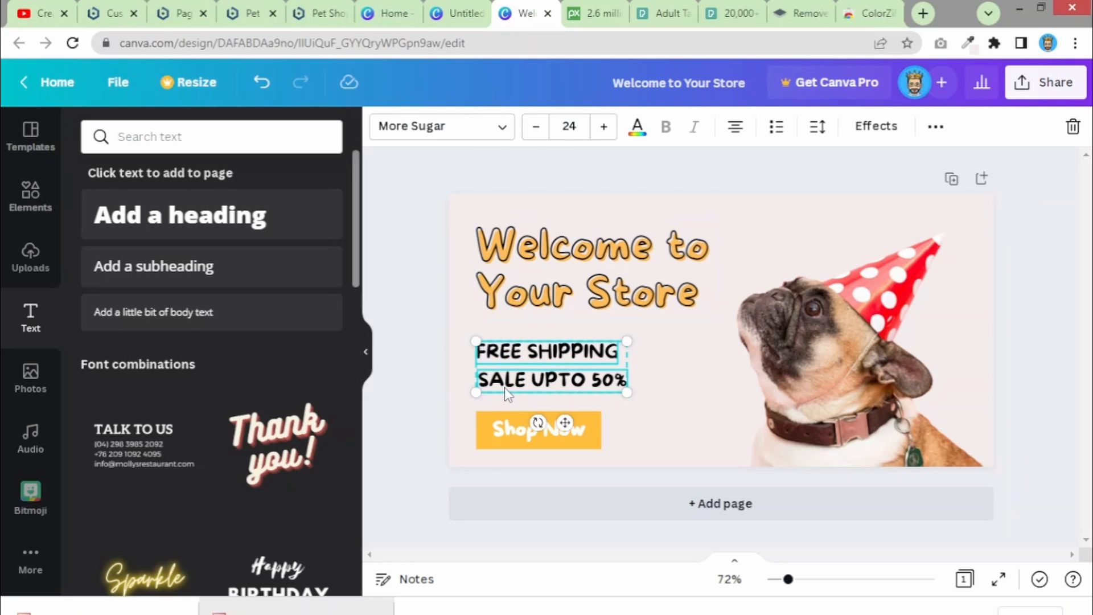
key(Up)
key(Up)
key(Up)
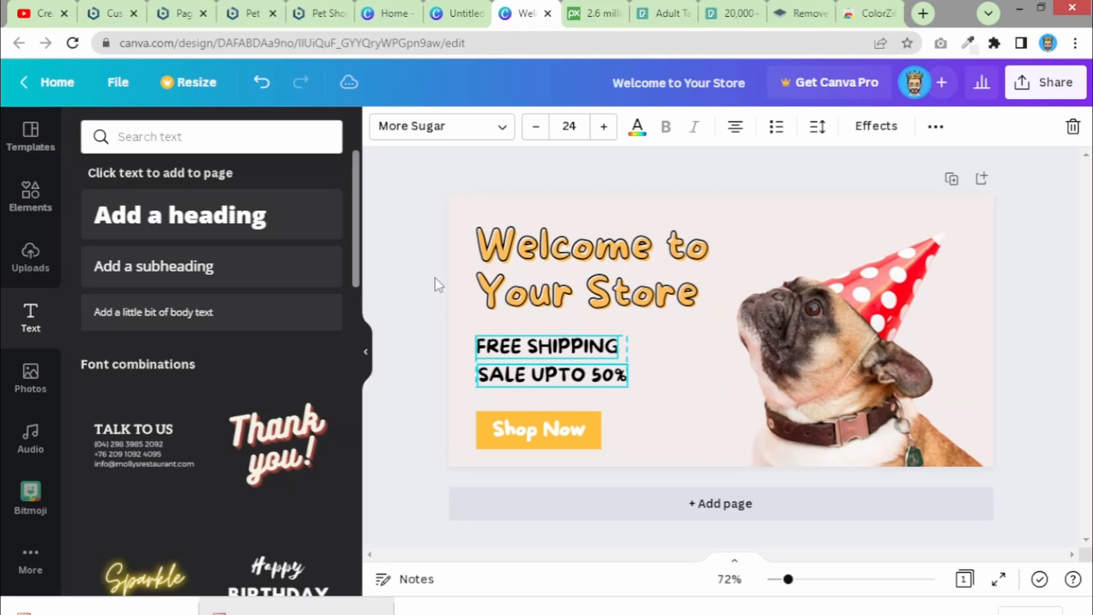
drag(442, 227, 506, 285)
drag(440, 407, 507, 455)
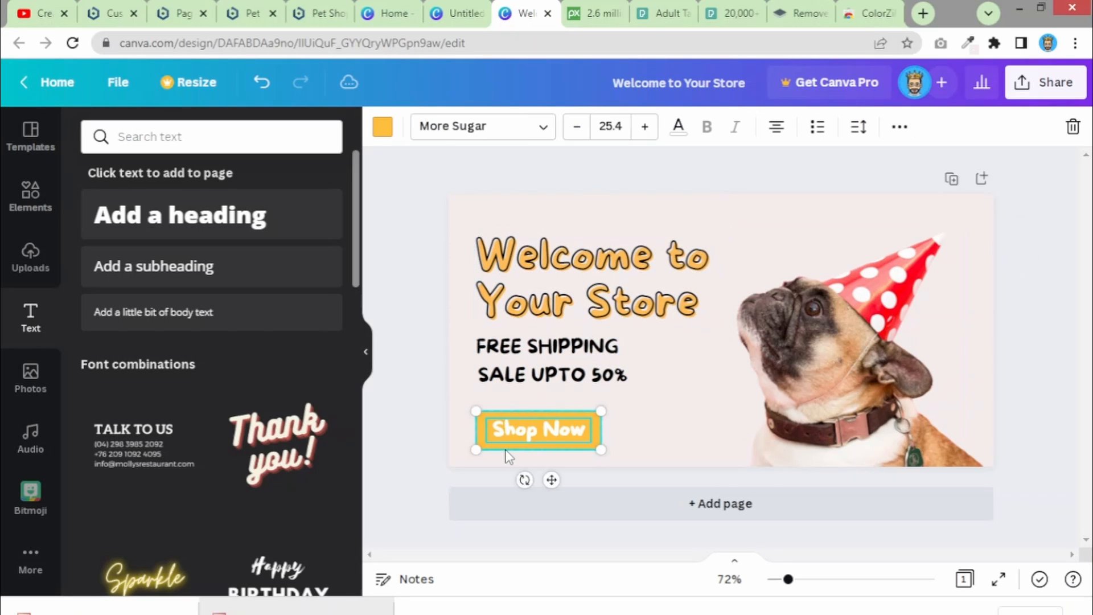
key(Up)
key(Up)
key(Up)
key(Up)
key(Up)
key(Up)
key(Up)
key(Up)
key(Up)
key(Up)
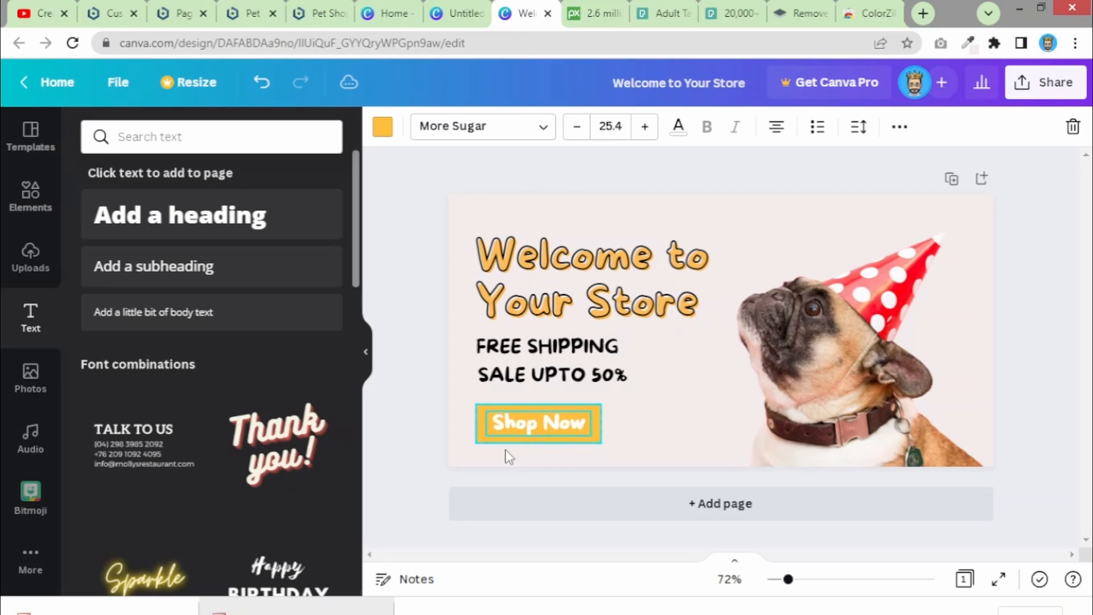
click(429, 357)
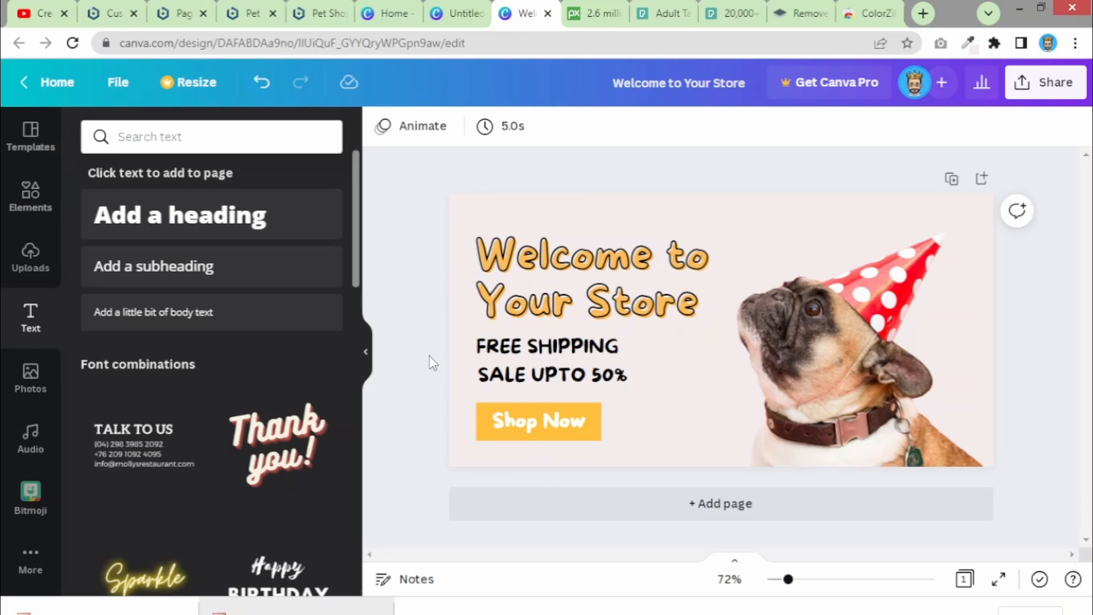